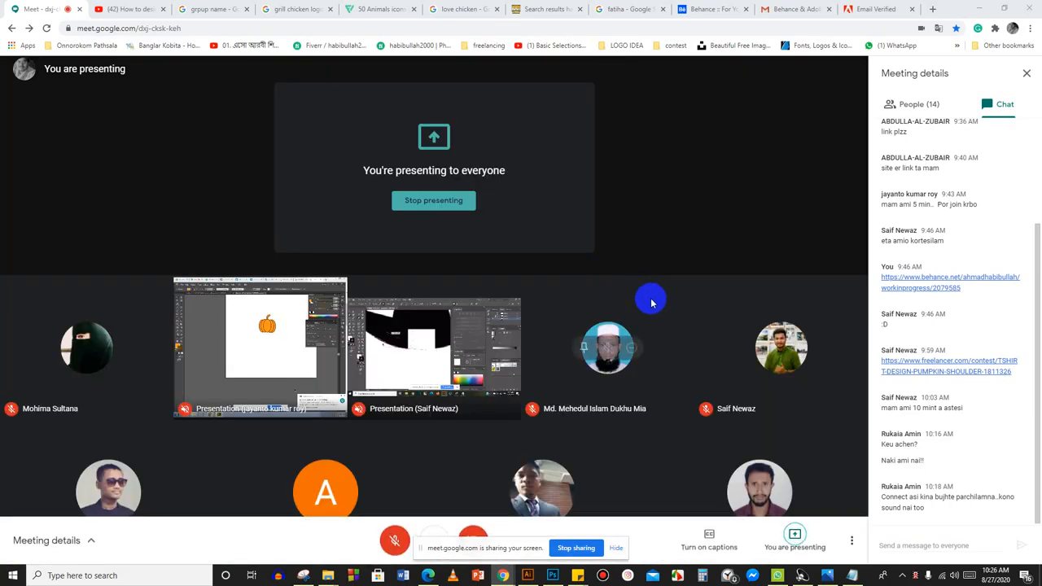
Open the freelancer.com pumpkin shoulder T-shirt contest link from the meeting chat and close the YouTube page.
{"action": "left_click", "coordinate": [996, 371]}
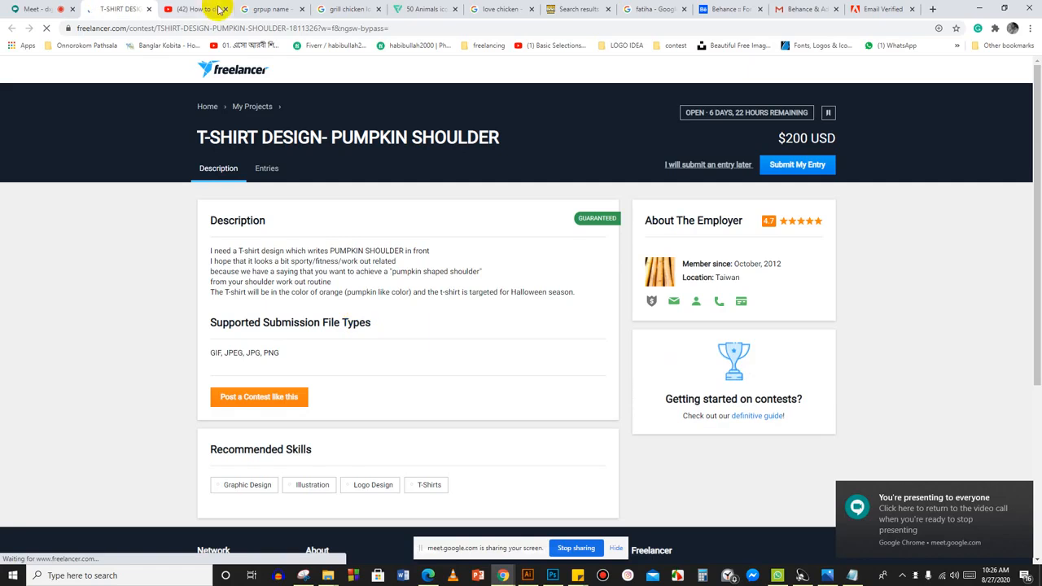
{"action": "left_click", "coordinate": [223, 9]}
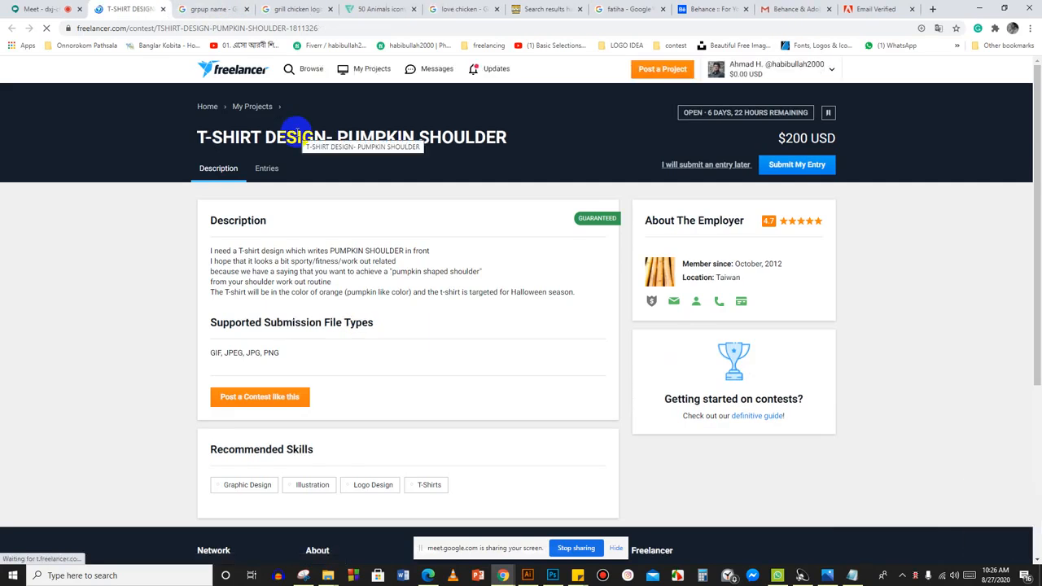
Examine the submitted entries of the T-shirt contest and compare them with the contest description.
{"action": "left_click", "coordinate": [267, 169]}
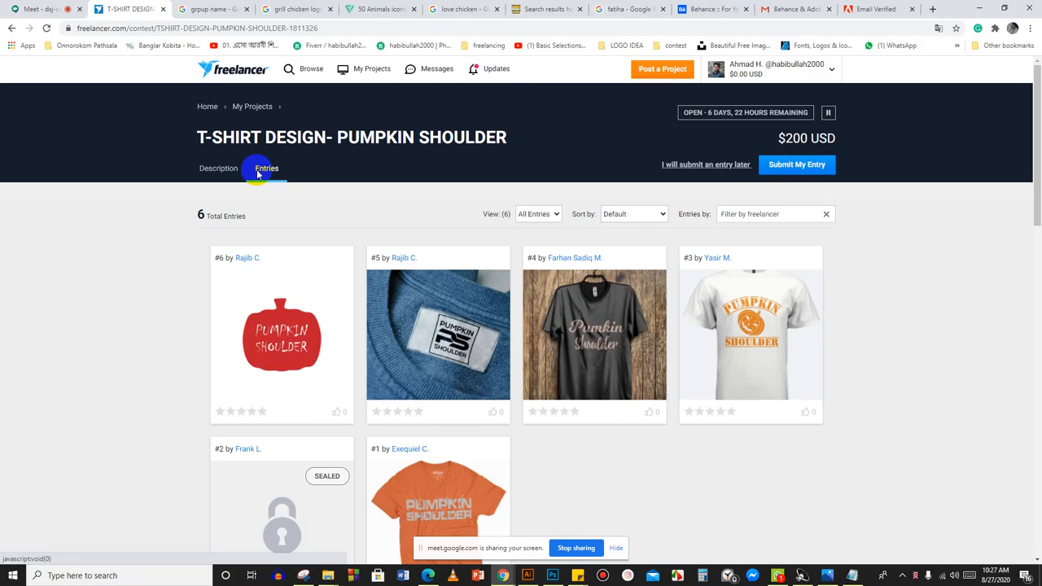
{"action": "left_click", "coordinate": [257, 174]}
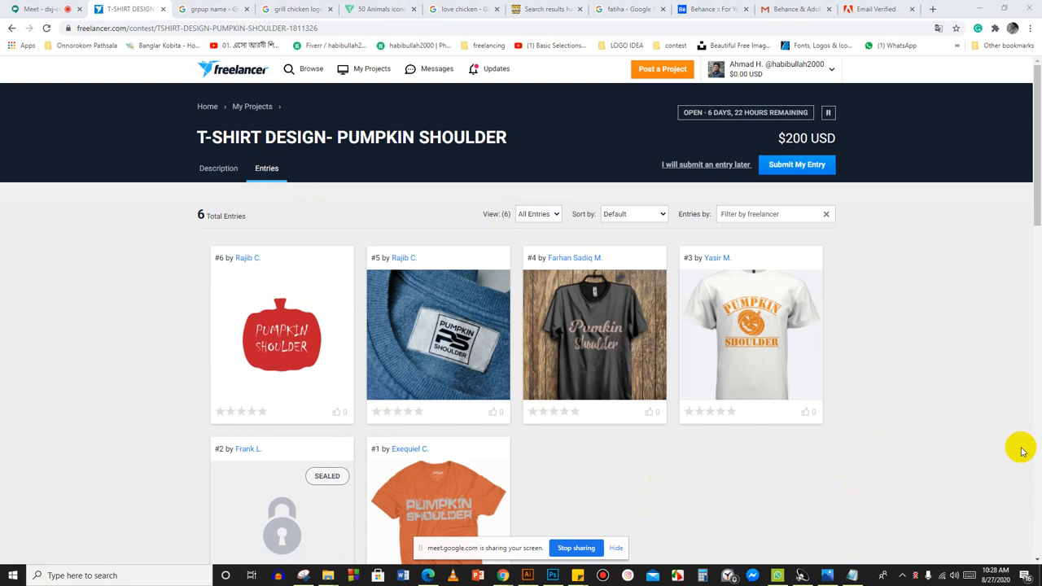
{"action": "left_click", "coordinate": [221, 173]}
{"action": "left_click", "coordinate": [267, 174]}
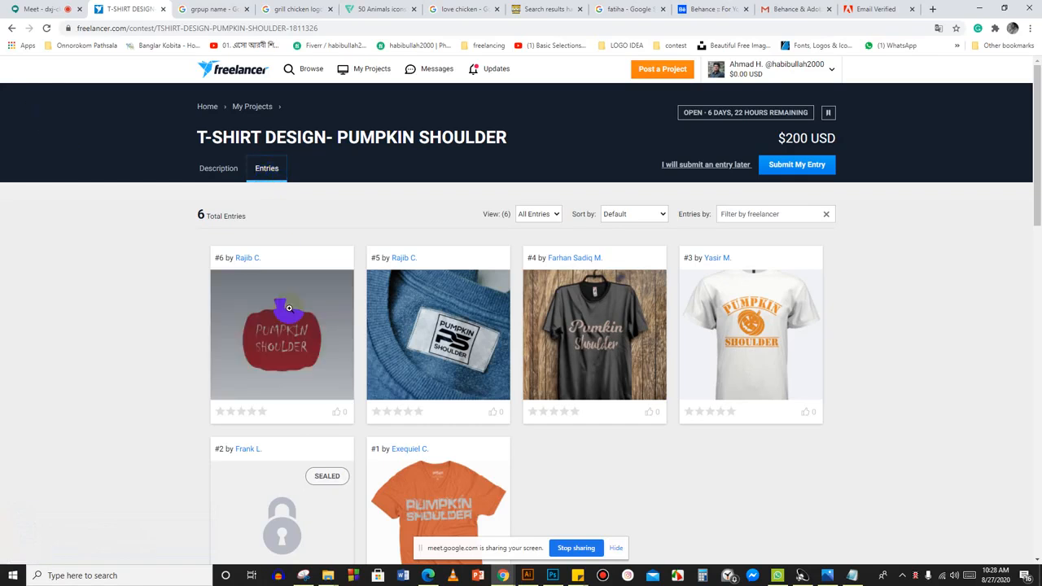
{"action": "left_click", "coordinate": [220, 173]}
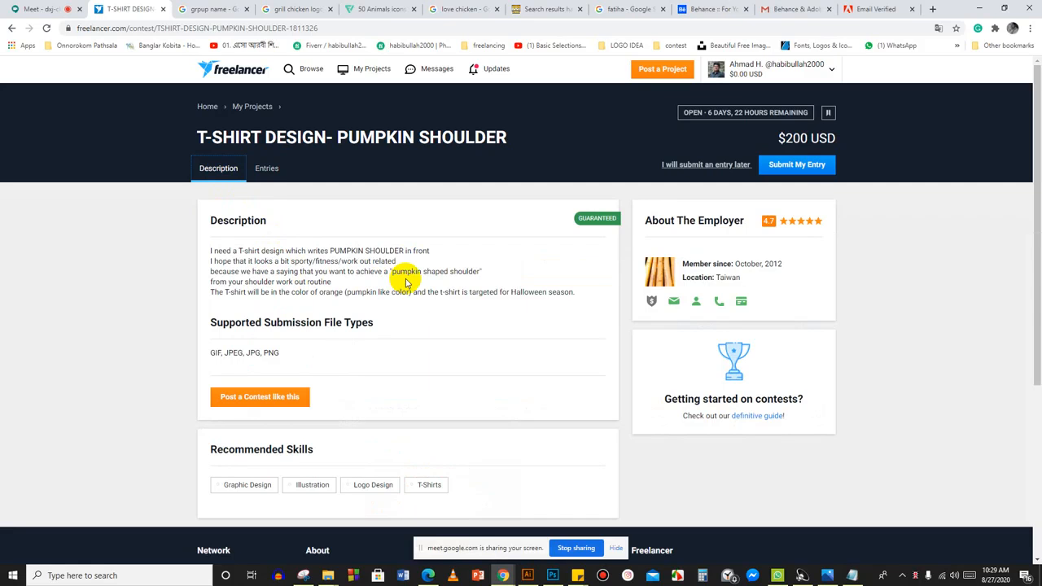
Close the unneeded browser pages so that only the meeting and the T-shirt contest stay open.
{"action": "left_click", "coordinate": [247, 9]}
{"action": "left_click", "coordinate": [244, 9]}
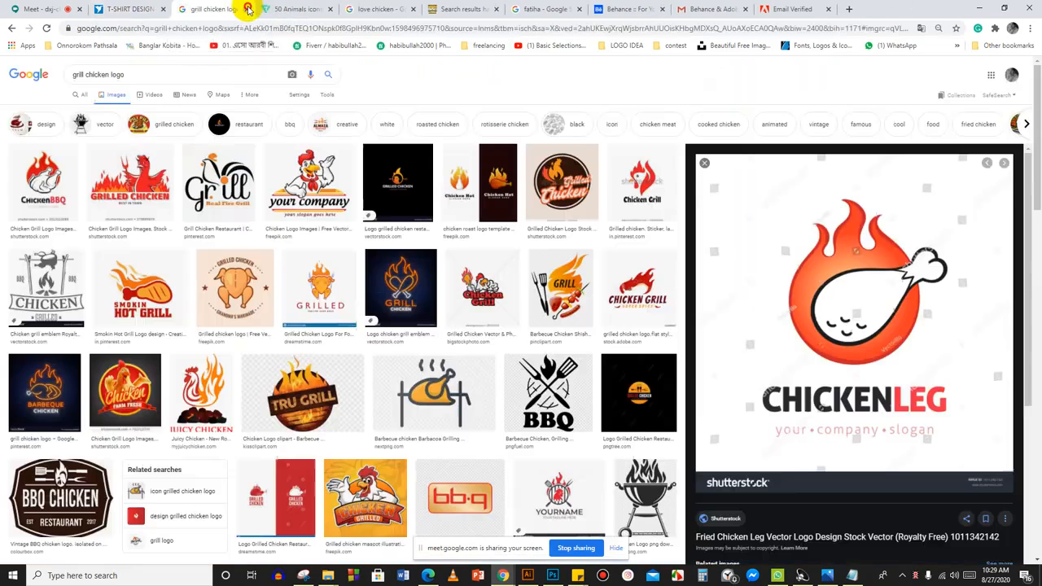
{"action": "left_click", "coordinate": [248, 9]}
{"action": "left_click", "coordinate": [247, 9]}
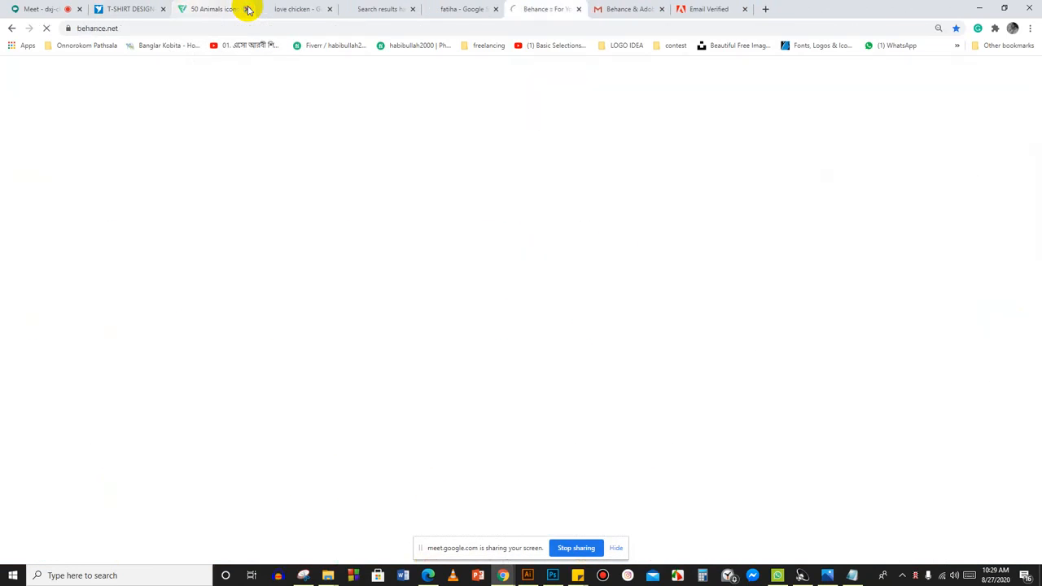
{"action": "left_click", "coordinate": [247, 9]}
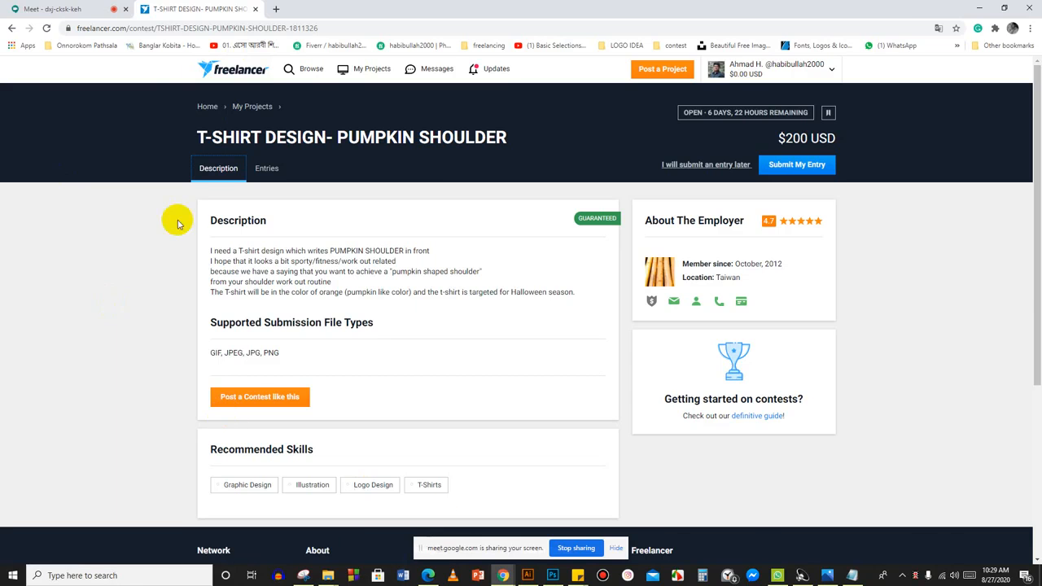
{"action": "left_click", "coordinate": [15, 4]}
{"action": "left_click", "coordinate": [188, 4]}
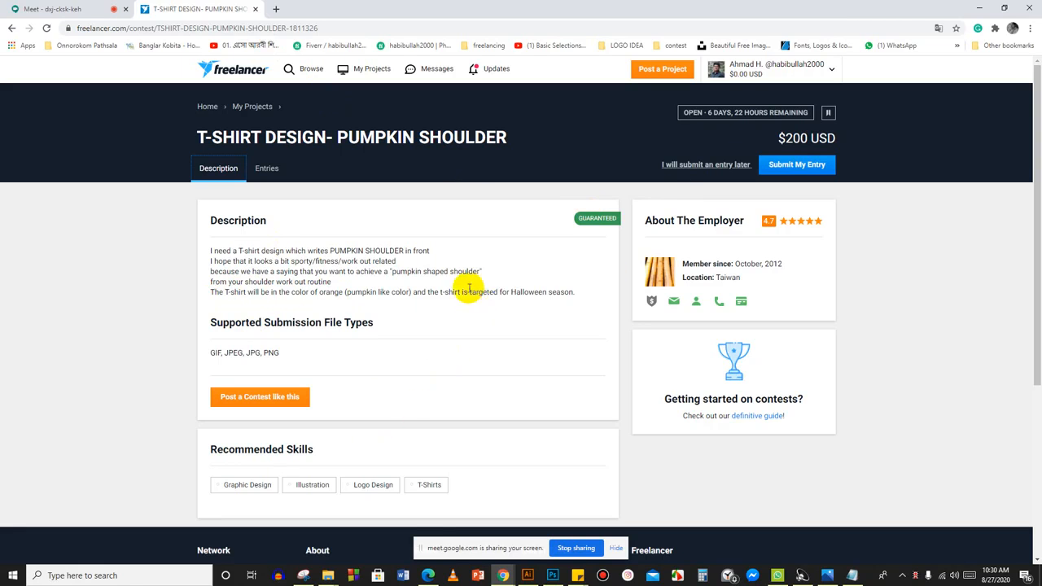
Copy the word Halloween from the contest description and search Google for "Halloween tea shirt" in a new tab.
{"action": "left_click_drag", "start_coordinate": [468, 291], "coordinate": [510, 291]}
{"action": "key", "text": "ctrl+c"}
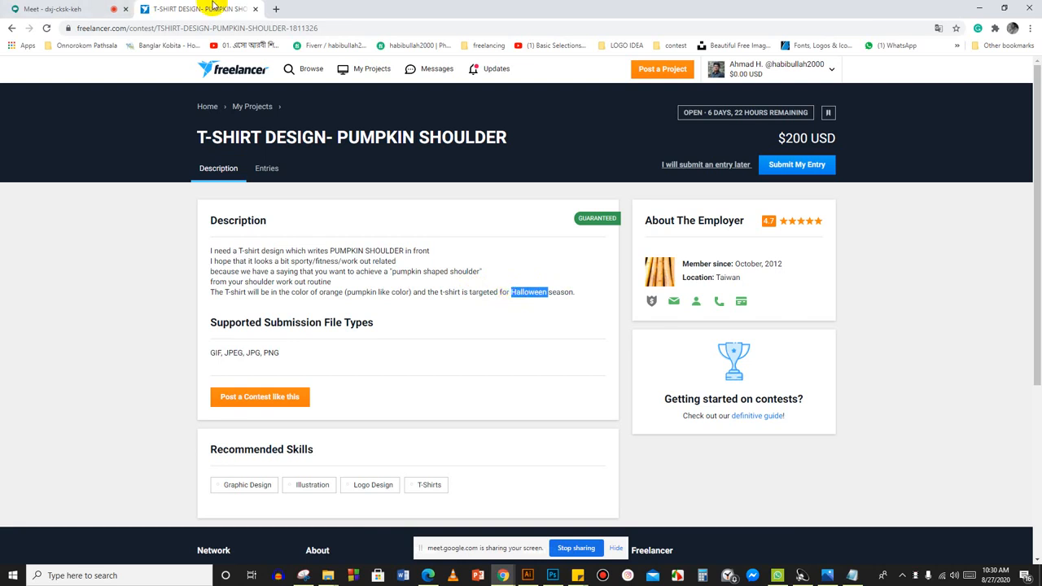
{"action": "left_click", "coordinate": [277, 8]}
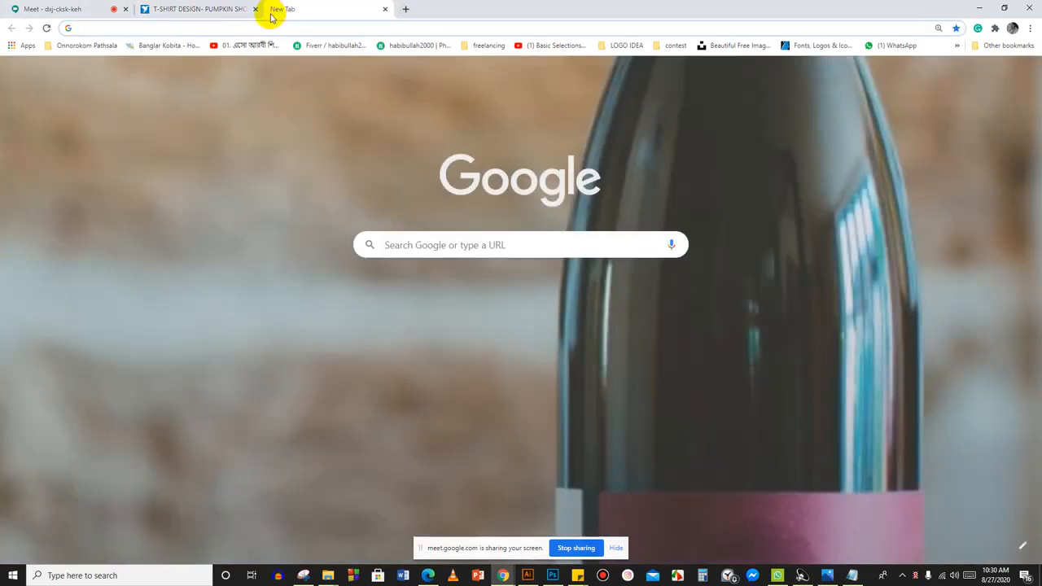
{"action": "key", "text": "ctrl+v"}
{"action": "type", "text": "tea"}
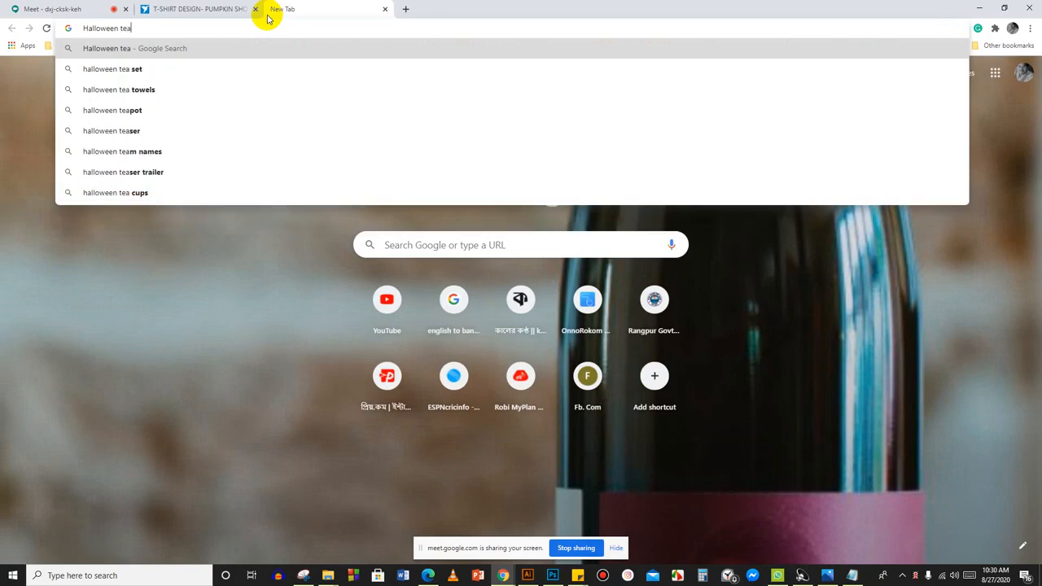
{"action": "type", "text": " shirt"}
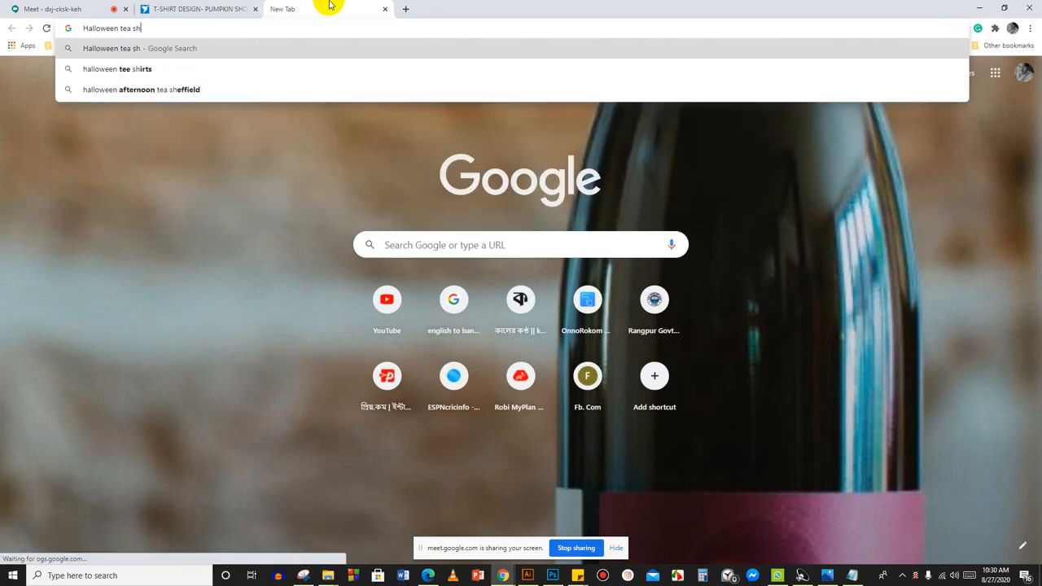
{"action": "key", "text": "Return"}
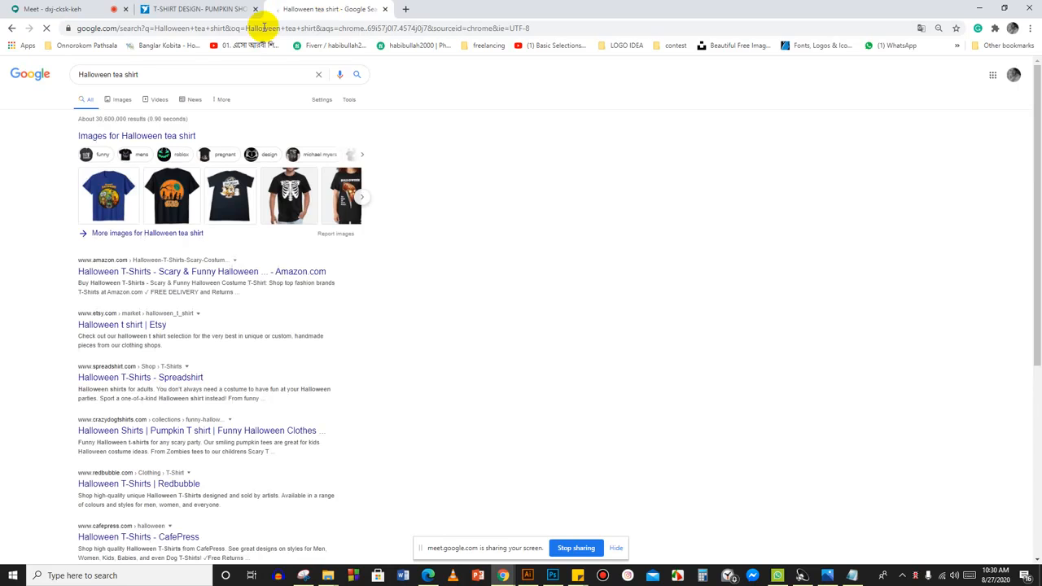
Shorten the Google search to "Halloween" and look through its image results for design inspiration.
{"action": "left_click_drag", "start_coordinate": [138, 74], "coordinate": [112, 74]}
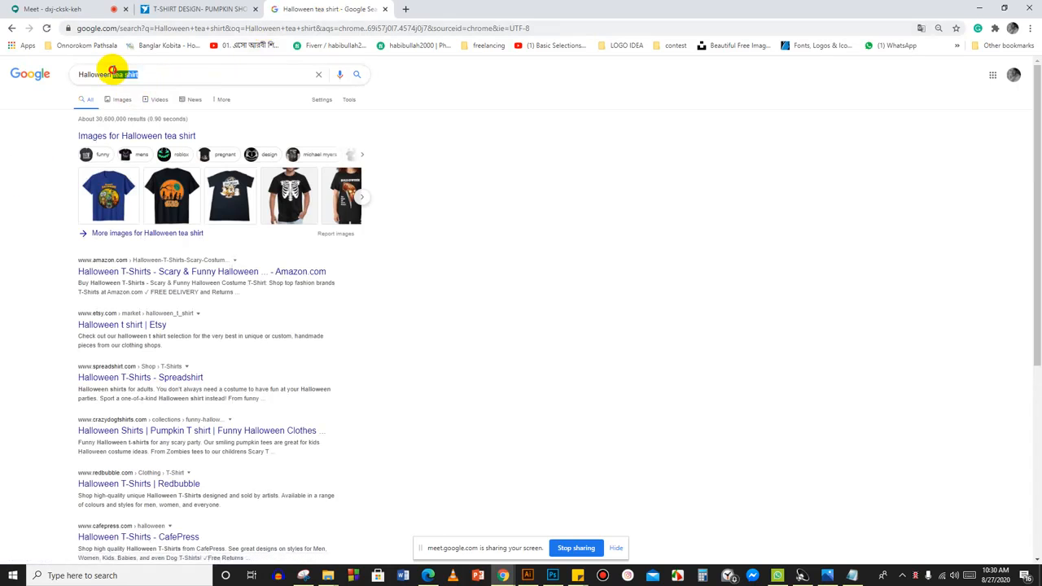
{"action": "key", "text": "BackSpace"}
{"action": "key", "text": "Return"}
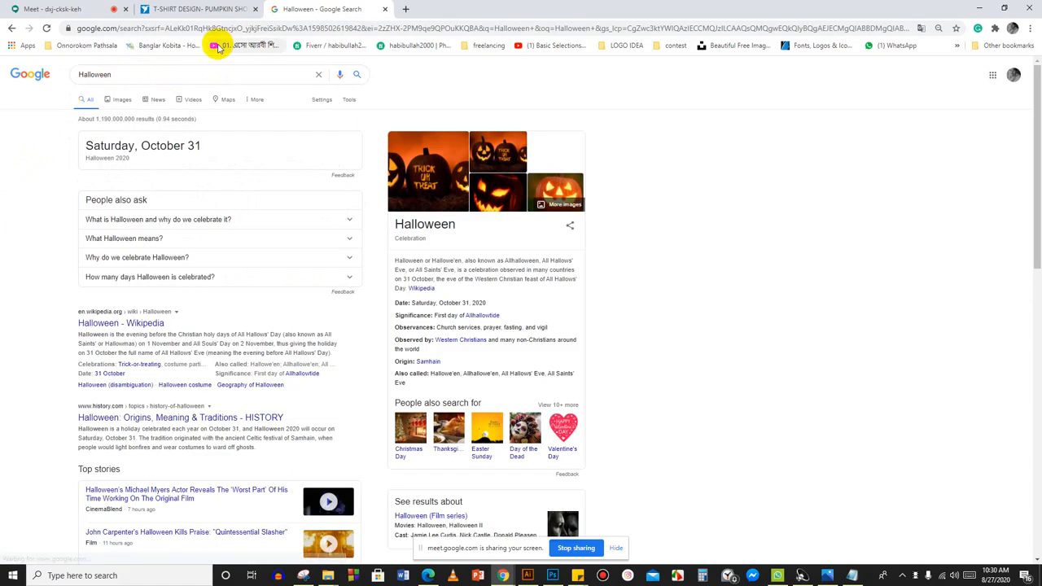
{"action": "left_click", "coordinate": [123, 99]}
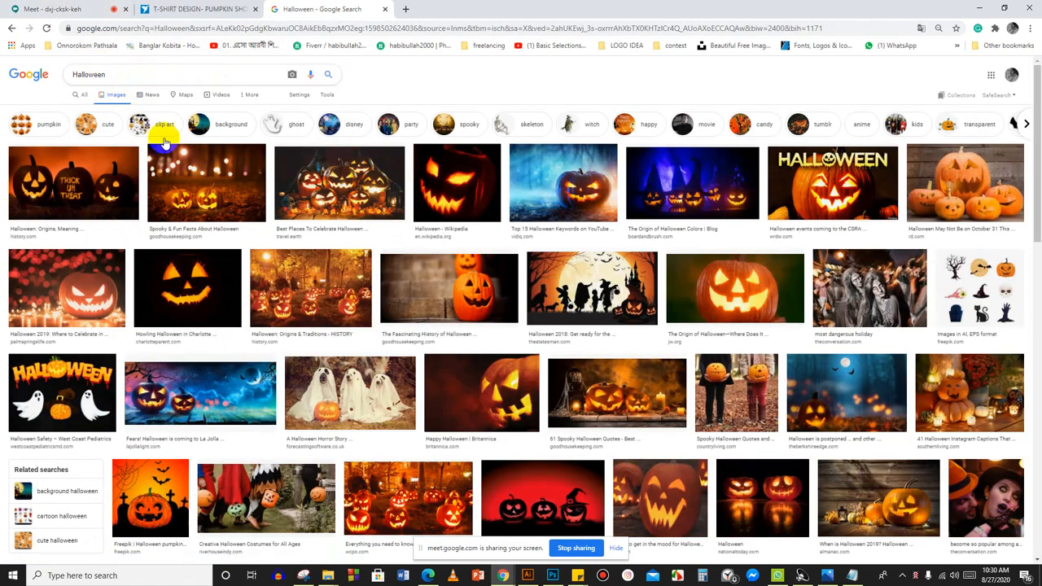
{"action": "scroll", "coordinate": [239, 200], "scroll_direction": "down", "scroll_amount": 2}
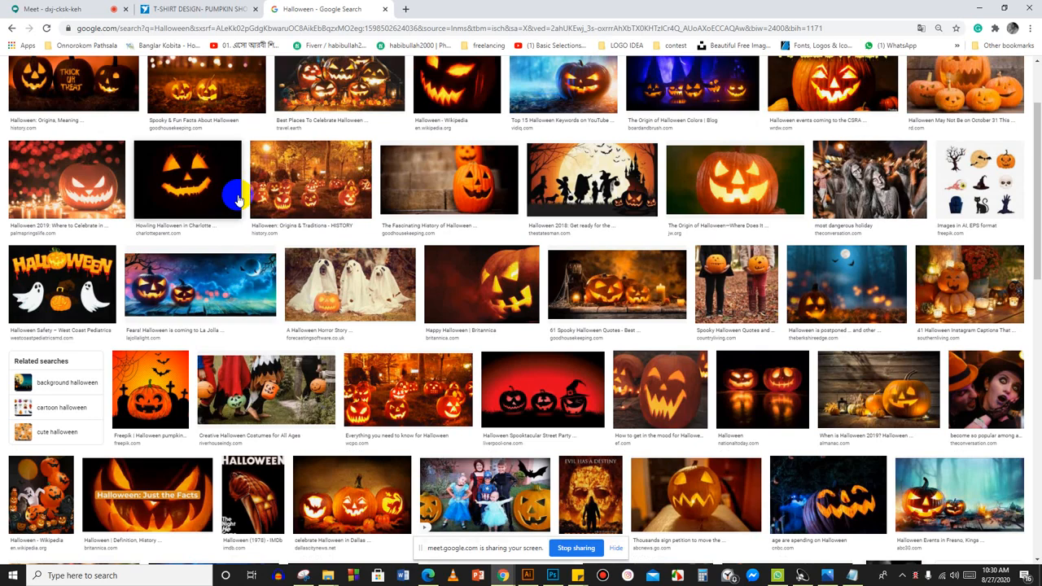
{"action": "scroll", "coordinate": [239, 199], "scroll_direction": "down", "scroll_amount": 3}
{"action": "scroll", "coordinate": [238, 200], "scroll_direction": "down", "scroll_amount": 2}
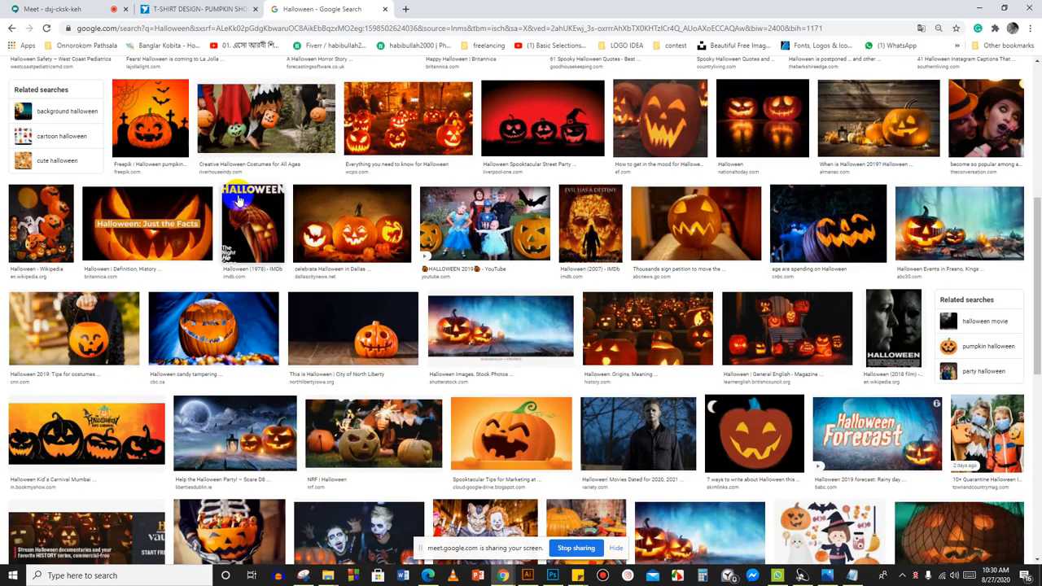
{"action": "scroll", "coordinate": [239, 199], "scroll_direction": "up", "scroll_amount": 6}
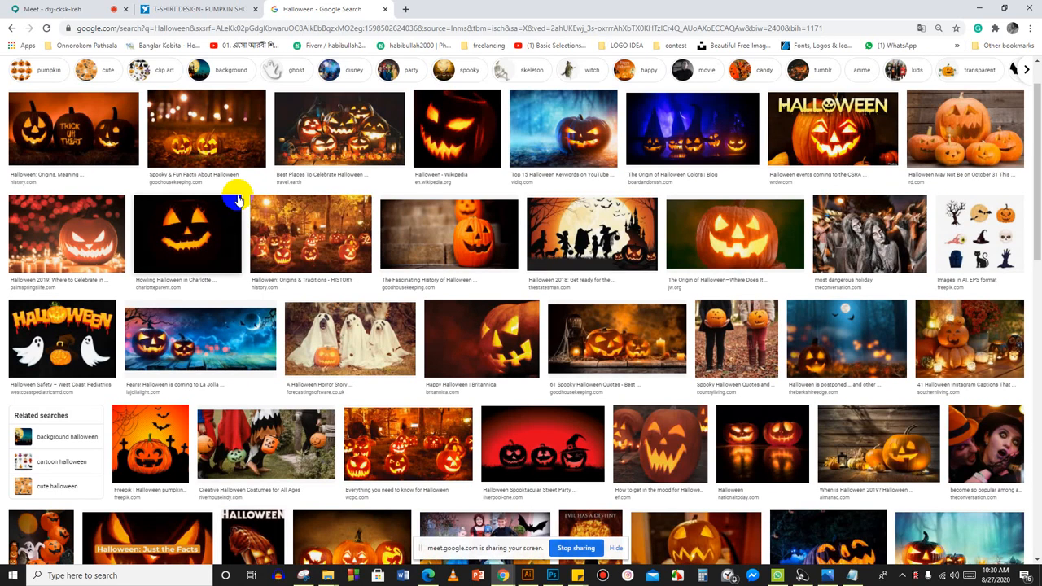
{"action": "scroll", "coordinate": [238, 200], "scroll_direction": "up", "scroll_amount": 1}
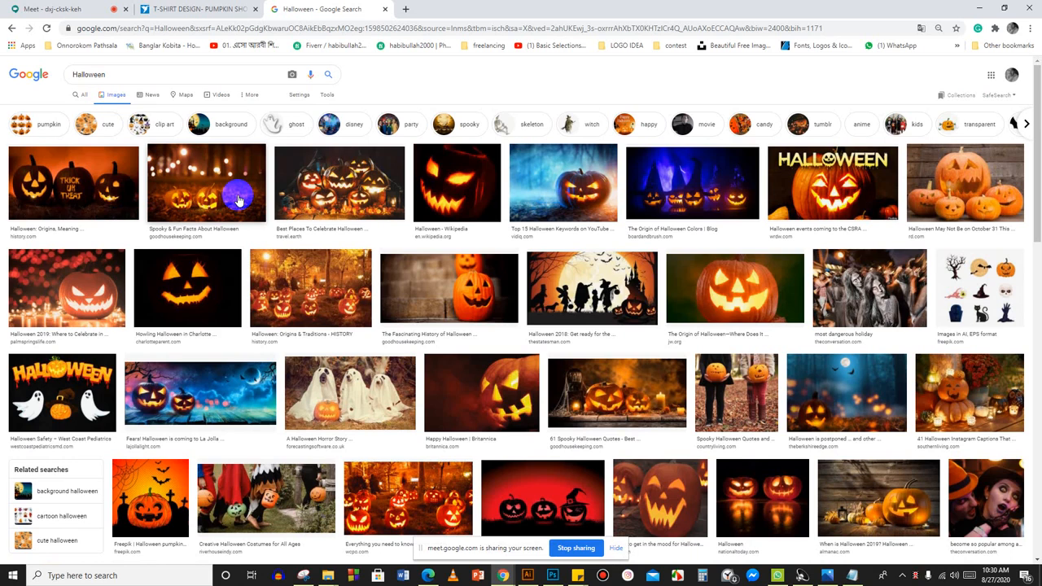
{"action": "scroll", "coordinate": [239, 199], "scroll_direction": "down", "scroll_amount": 3}
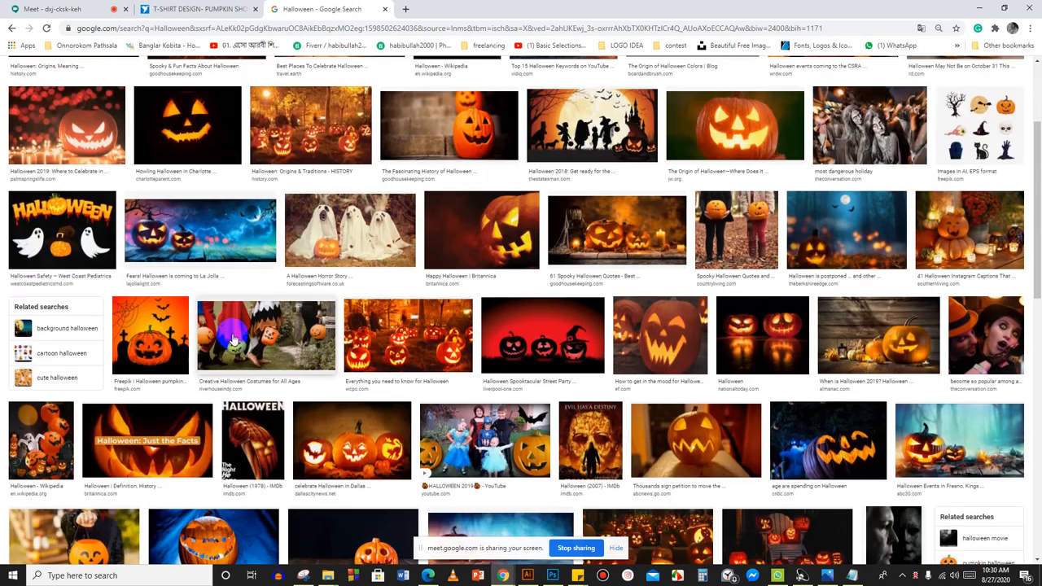
{"action": "scroll", "coordinate": [234, 336], "scroll_direction": "up", "scroll_amount": 3}
Search Google Images for "Halloween logo".
{"action": "left_click", "coordinate": [157, 70]}
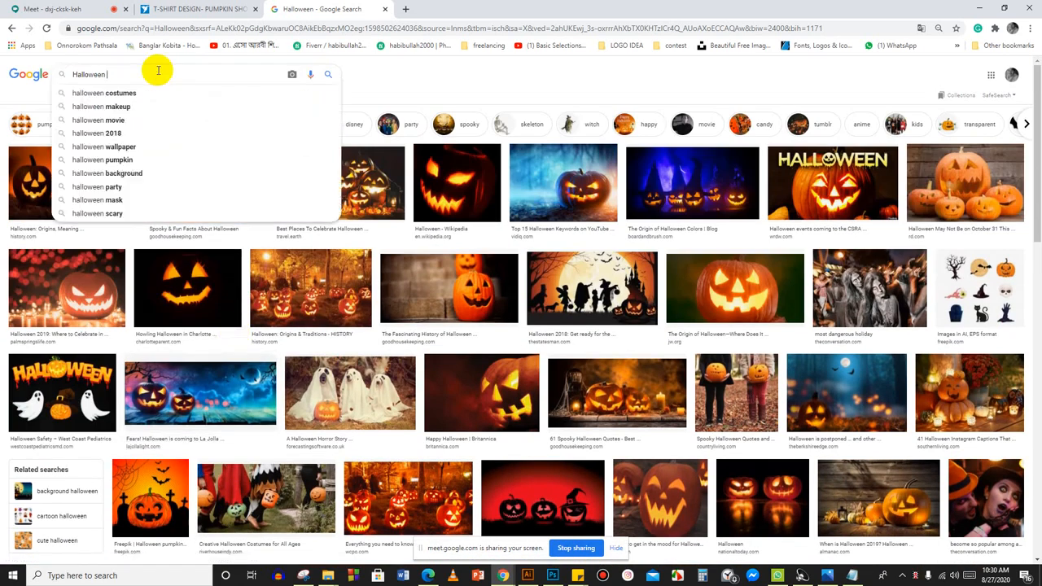
{"action": "type", "text": "logo"}
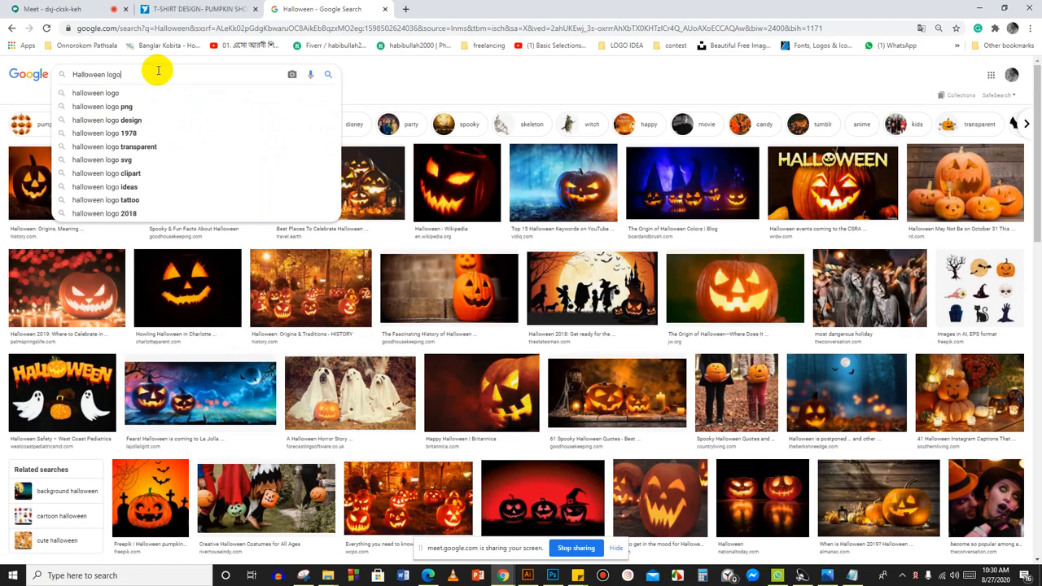
{"action": "key", "text": "Return"}
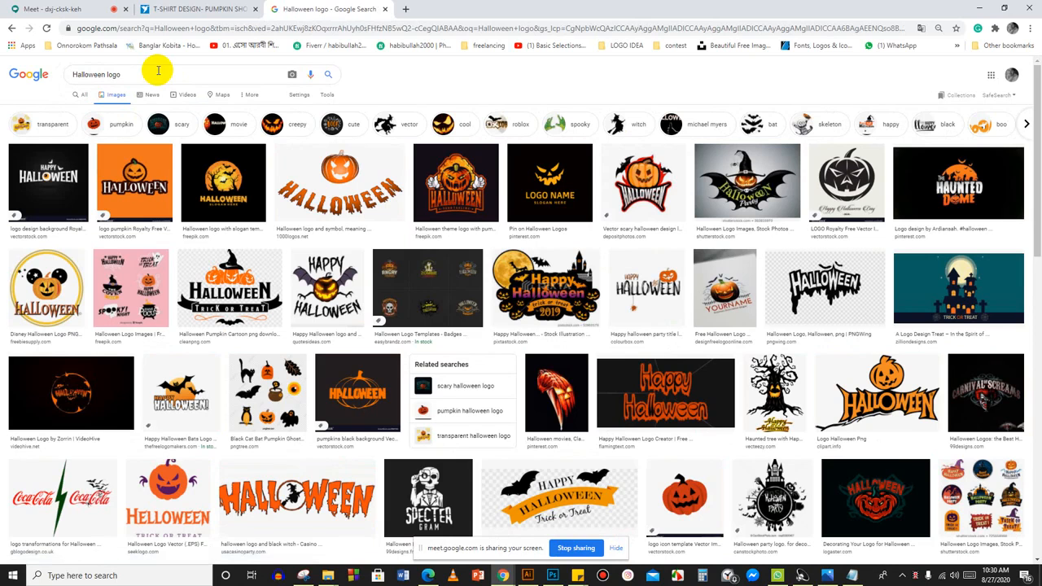
Return to the T-shirt contest and review its description and the submitted entries.
{"action": "left_click", "coordinate": [217, 7]}
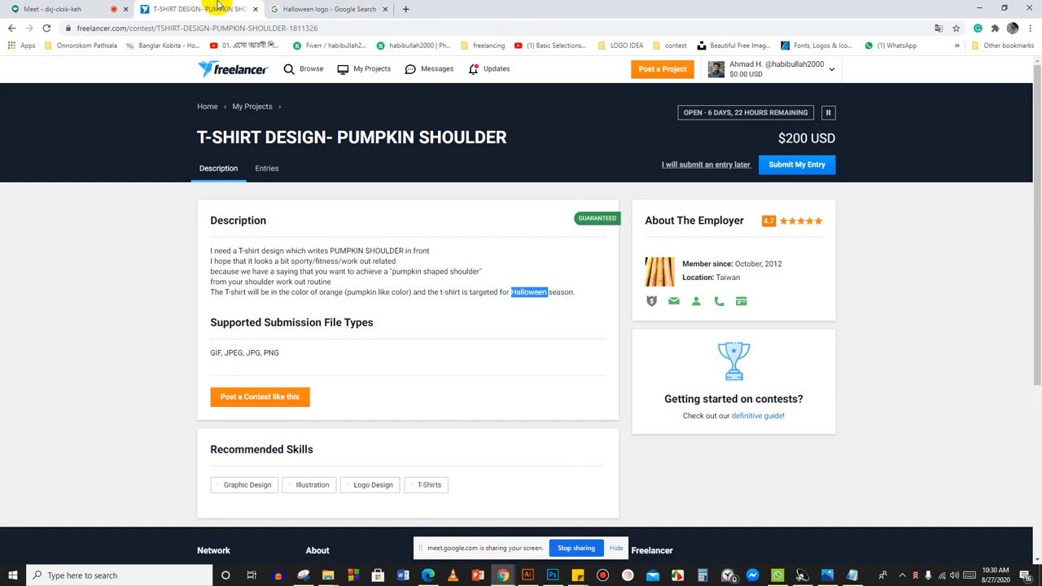
{"action": "scroll", "coordinate": [295, 253], "scroll_direction": "down", "scroll_amount": 2}
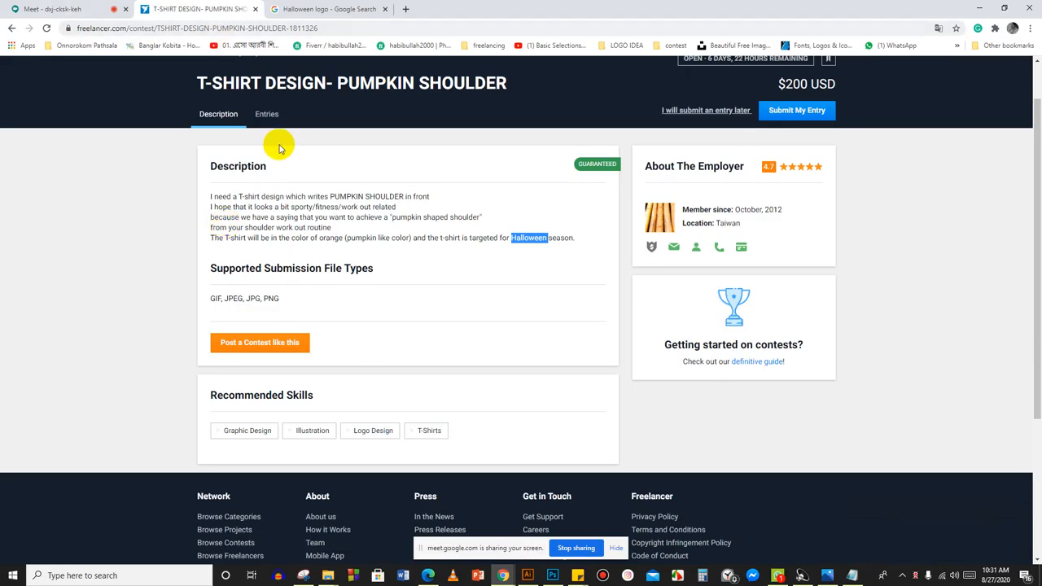
{"action": "left_click", "coordinate": [266, 116]}
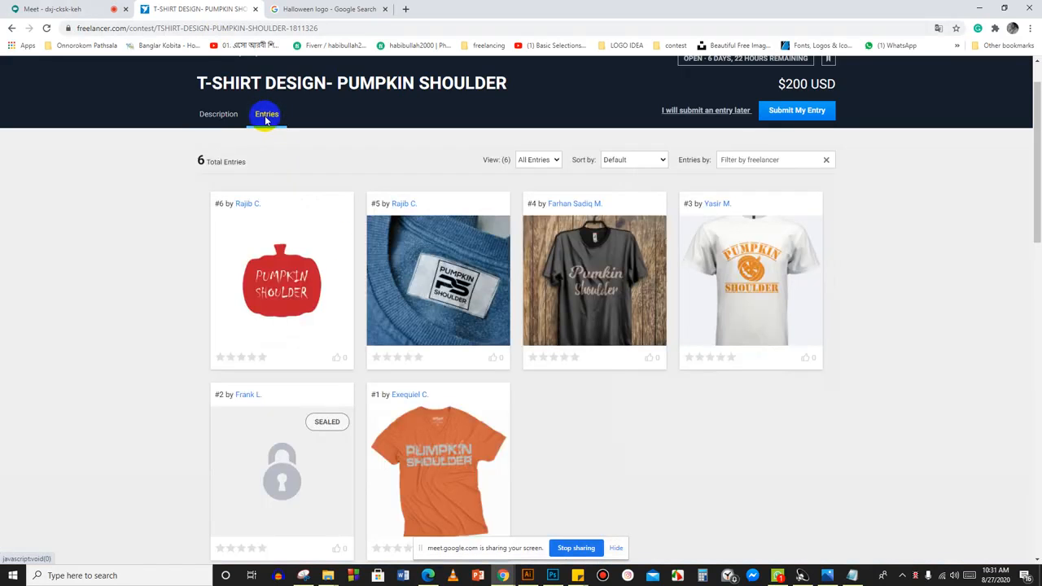
{"action": "left_click", "coordinate": [232, 145]}
{"action": "scroll", "coordinate": [558, 395], "scroll_direction": "down", "scroll_amount": 3}
{"action": "scroll", "coordinate": [559, 395], "scroll_direction": "up", "scroll_amount": 4}
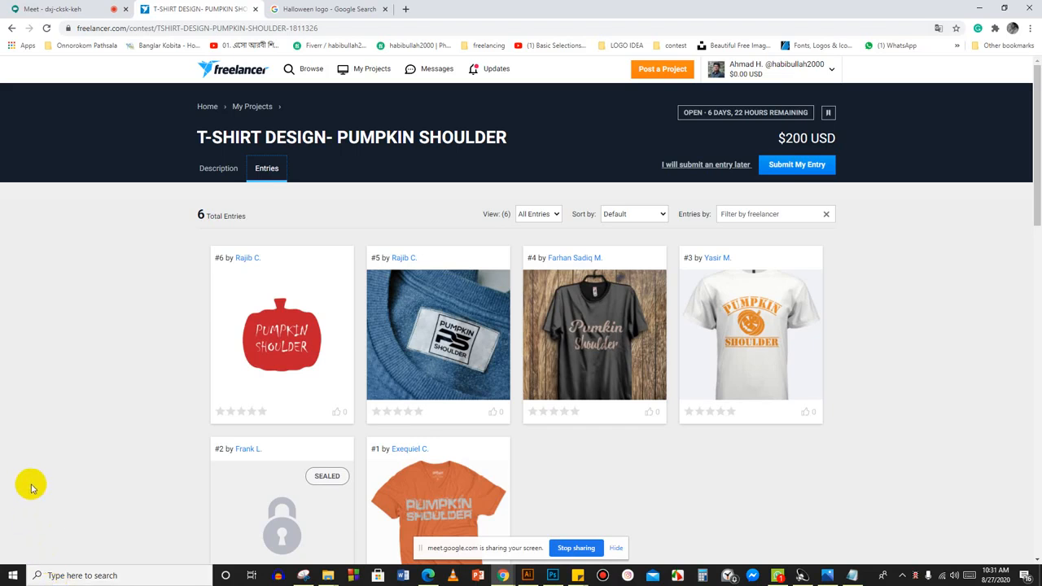
Check the Halloween logo images and the participants' shared designs in the meeting, ending on the contest entries.
{"action": "left_click", "coordinate": [298, 8]}
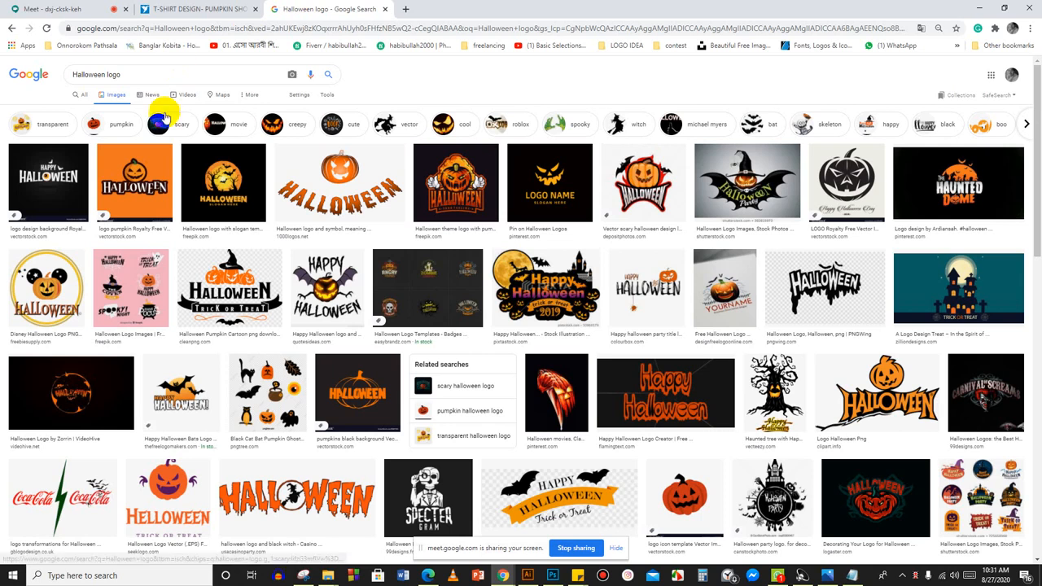
{"action": "left_click", "coordinate": [94, 9]}
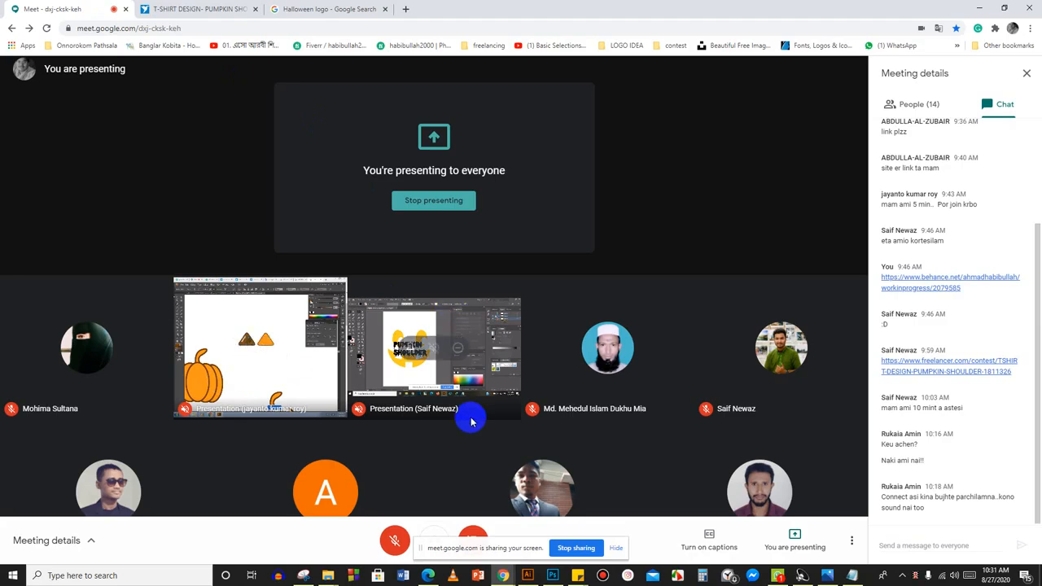
{"action": "mouse_move", "coordinate": [422, 574]}
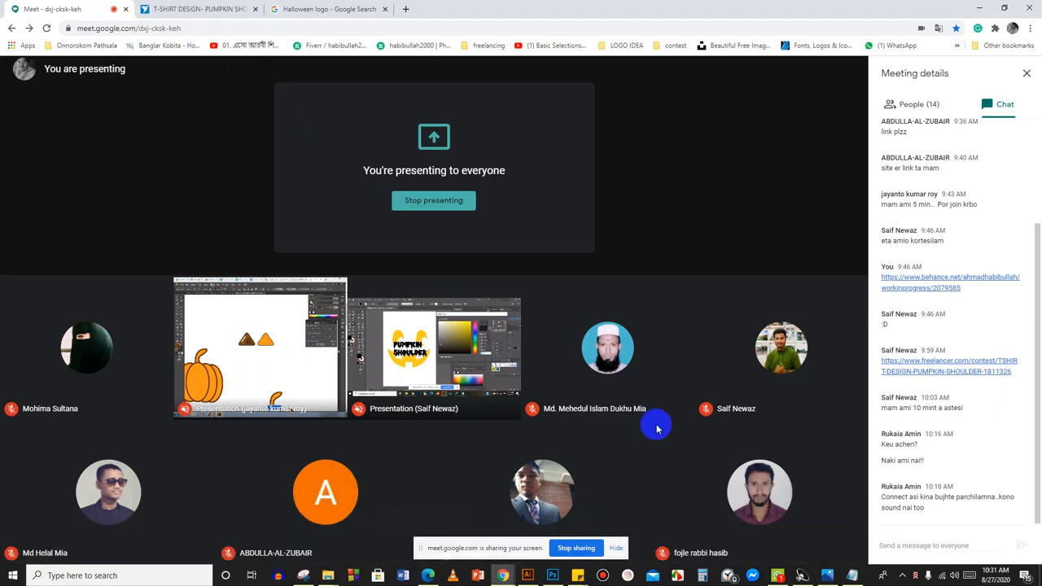
{"action": "left_click", "coordinate": [348, 8]}
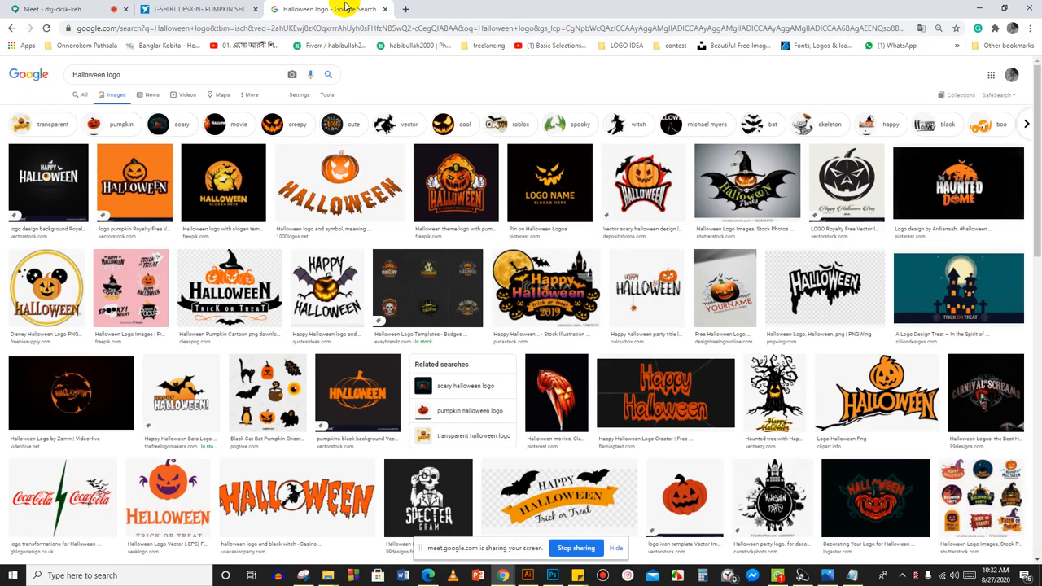
{"action": "left_click", "coordinate": [225, 7]}
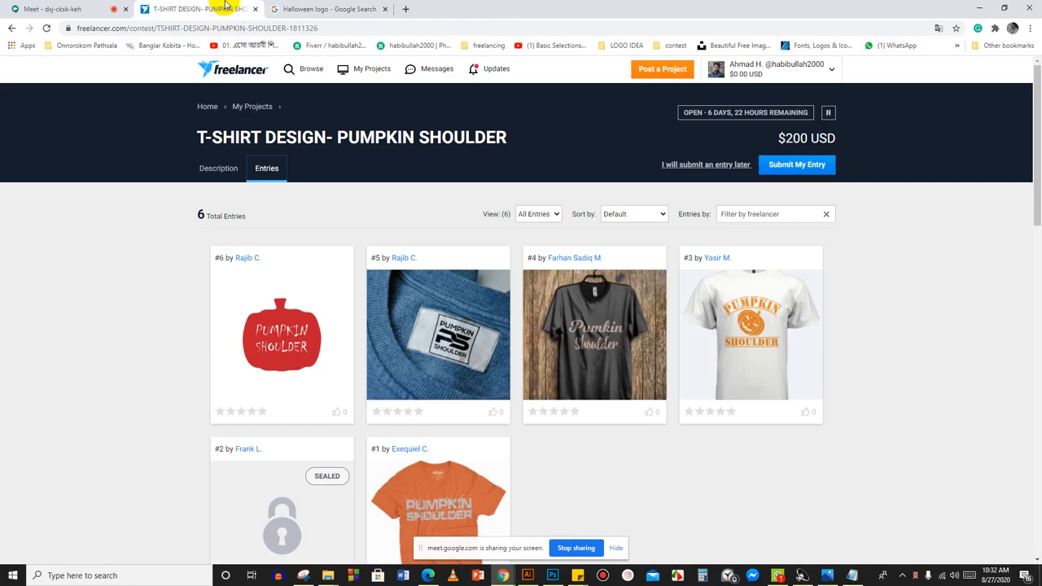
Return to the contest description and highlight the required text "PUMPKIN SHOULDER".
{"action": "left_click", "coordinate": [224, 165]}
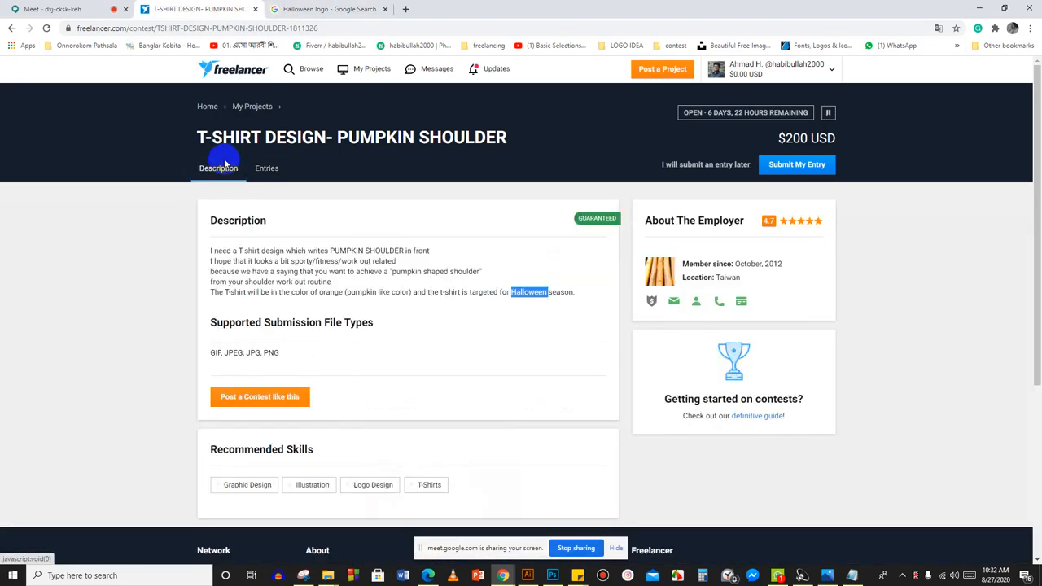
{"action": "left_click", "coordinate": [331, 249]}
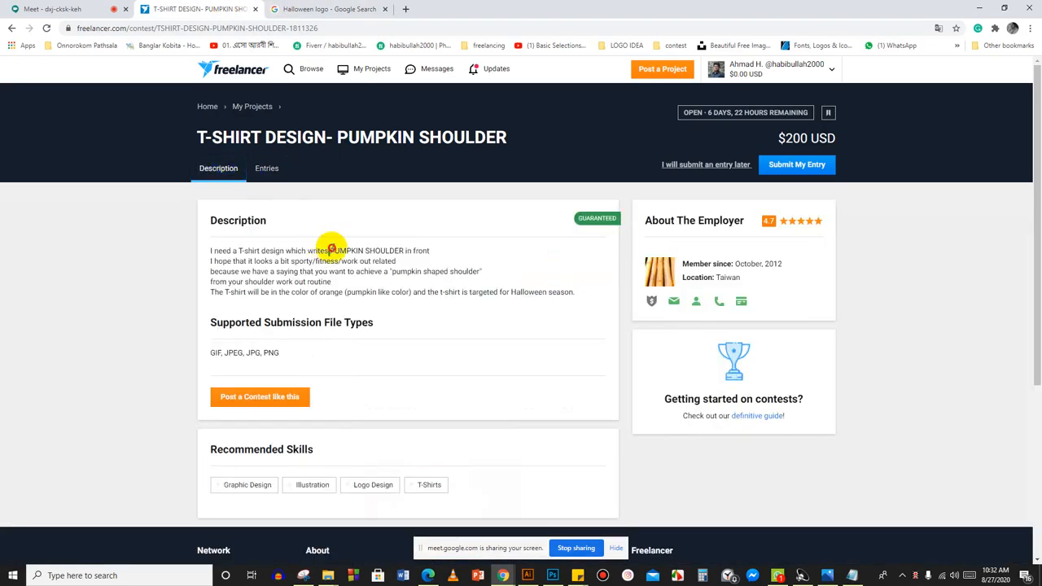
{"action": "left_click_drag", "start_coordinate": [331, 248], "coordinate": [401, 252]}
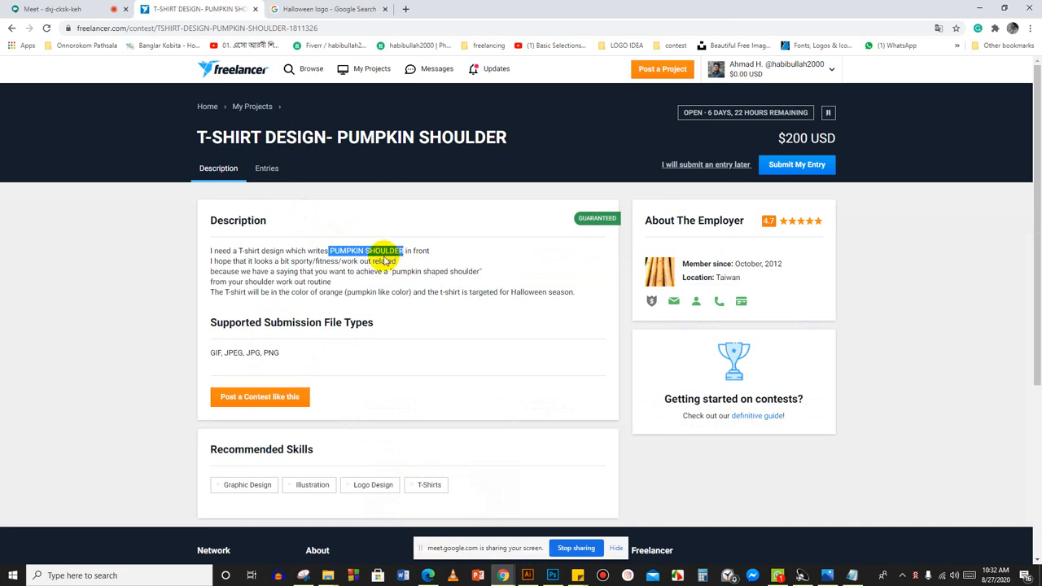
Search Google in a new tab for "halloween fonts free download" and open the 1001 Fonts result.
{"action": "left_click", "coordinate": [405, 9]}
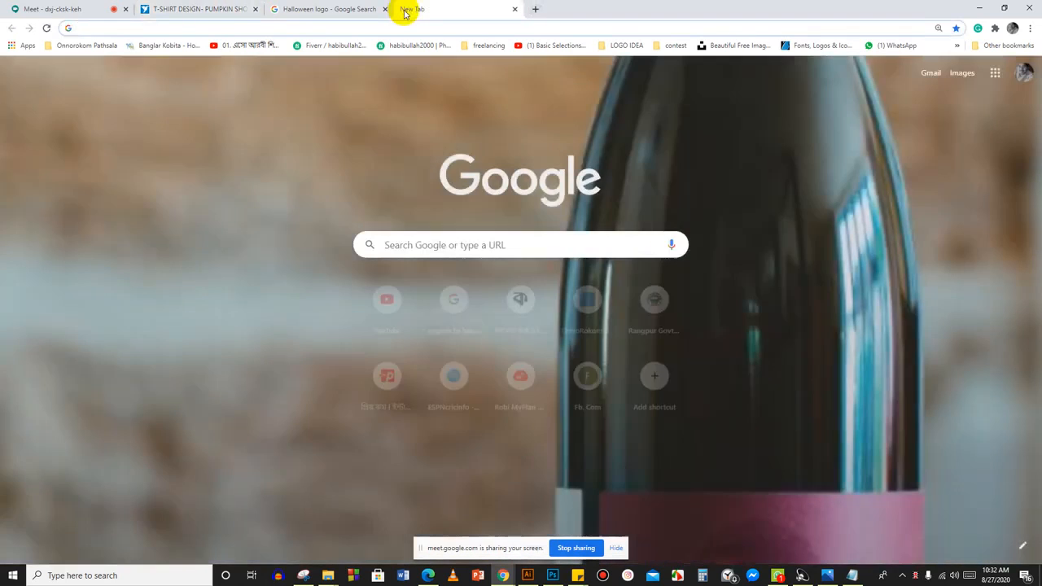
{"action": "type", "text": "halloween logo"}
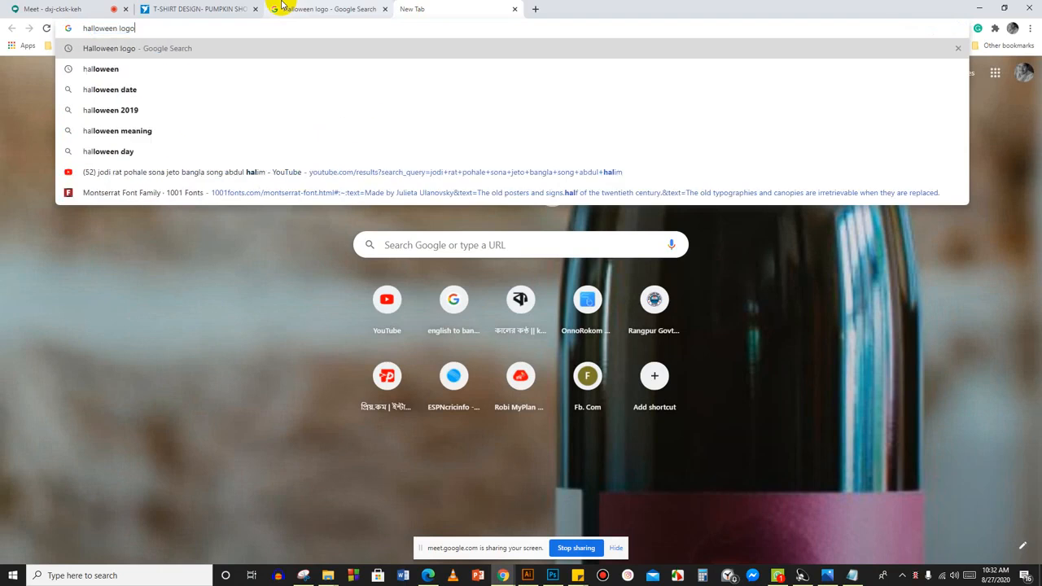
{"action": "key", "text": "BackSpace"}
{"action": "key", "text": "BackSpace"}
{"action": "key", "text": "BackSpace"}
{"action": "key", "text": "BackSpace"}
{"action": "type", "text": "fo"}
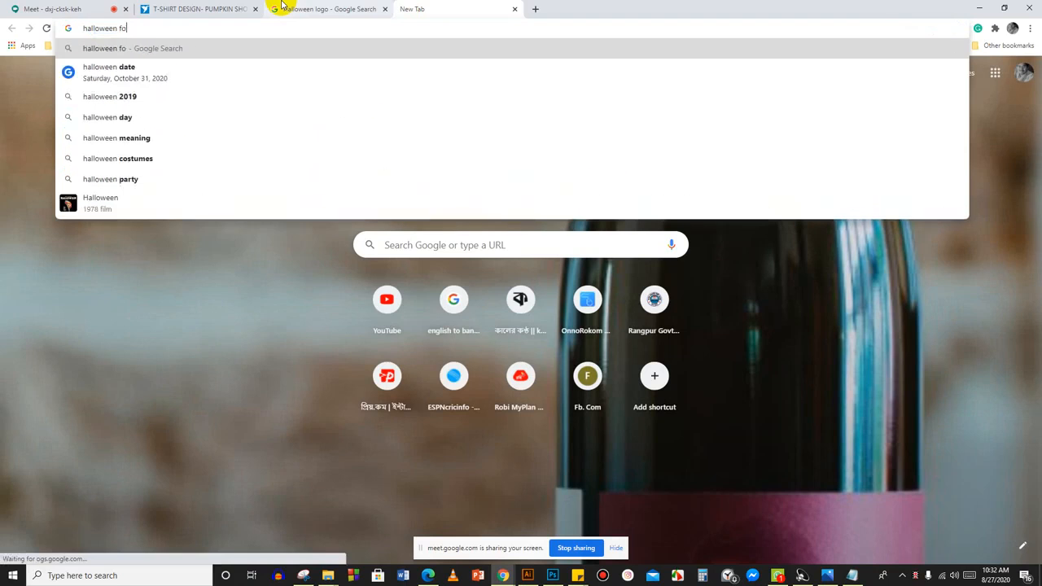
{"action": "type", "text": "nt"}
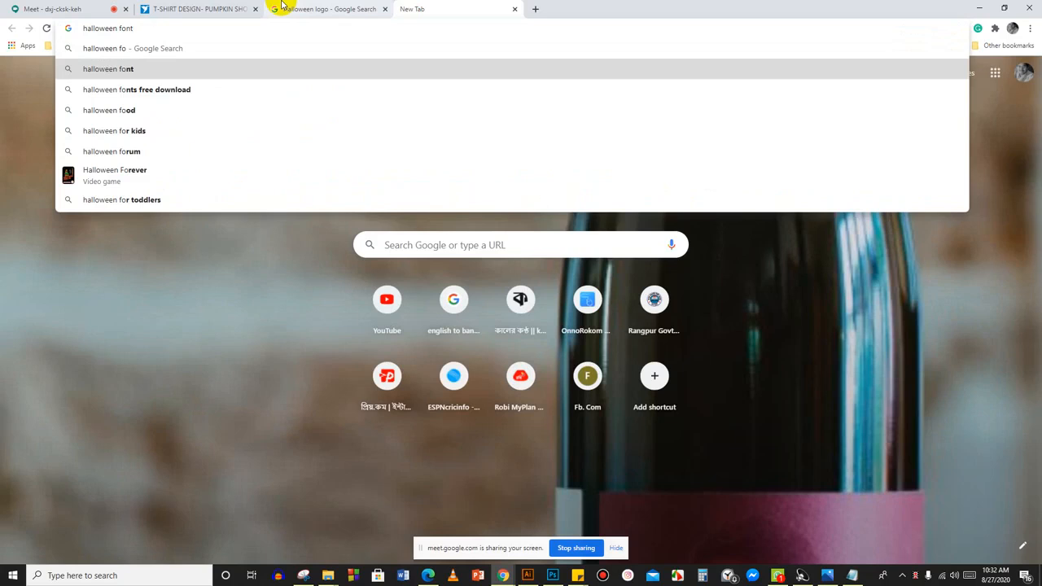
{"action": "key", "text": "Down"}
{"action": "key", "text": "Return"}
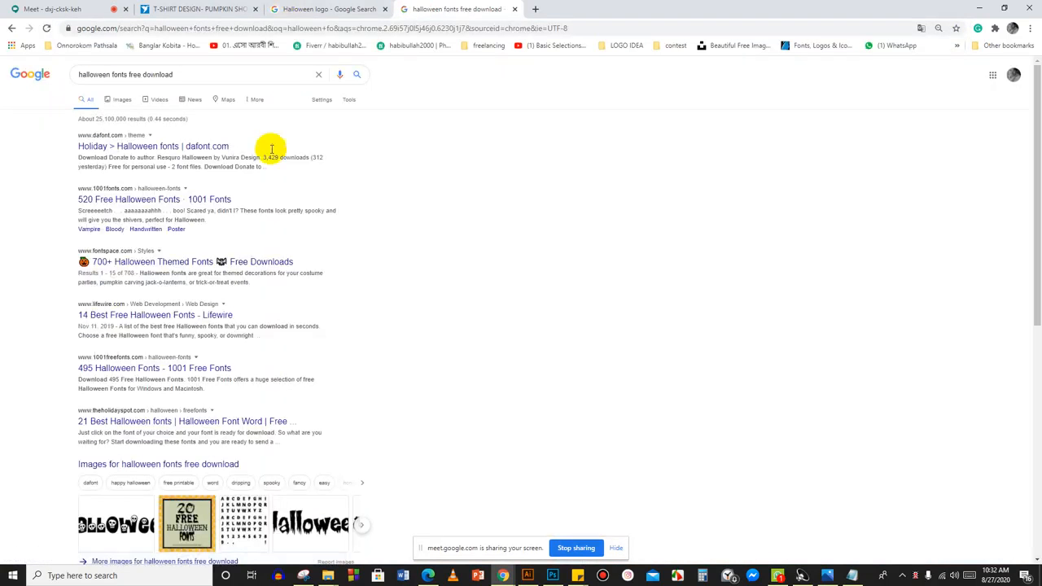
{"action": "left_click", "coordinate": [90, 200]}
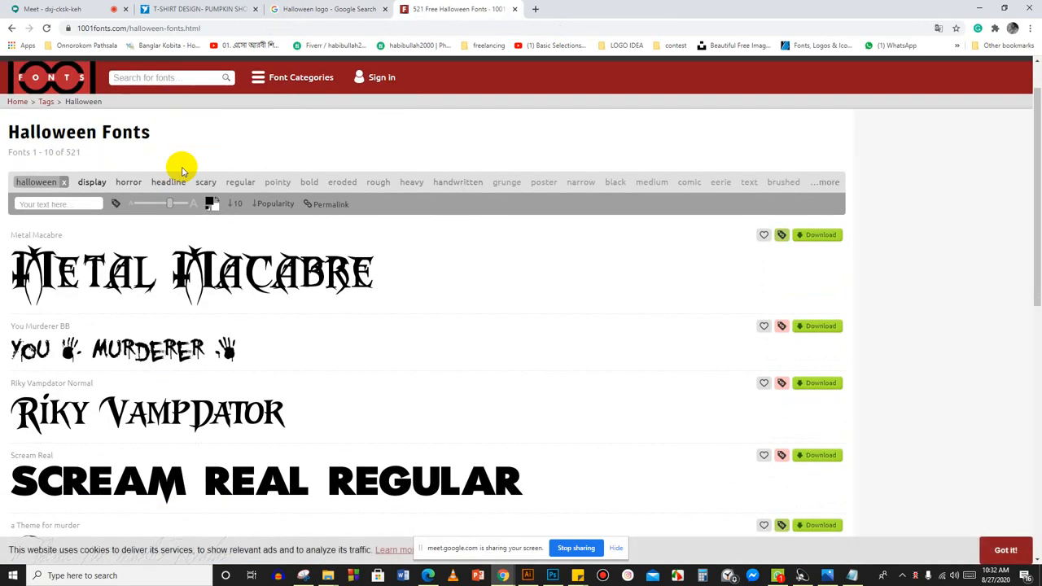
Look through the first page of Halloween fonts to compare the lettering styles.
{"action": "scroll", "coordinate": [182, 170], "scroll_direction": "down", "scroll_amount": 4}
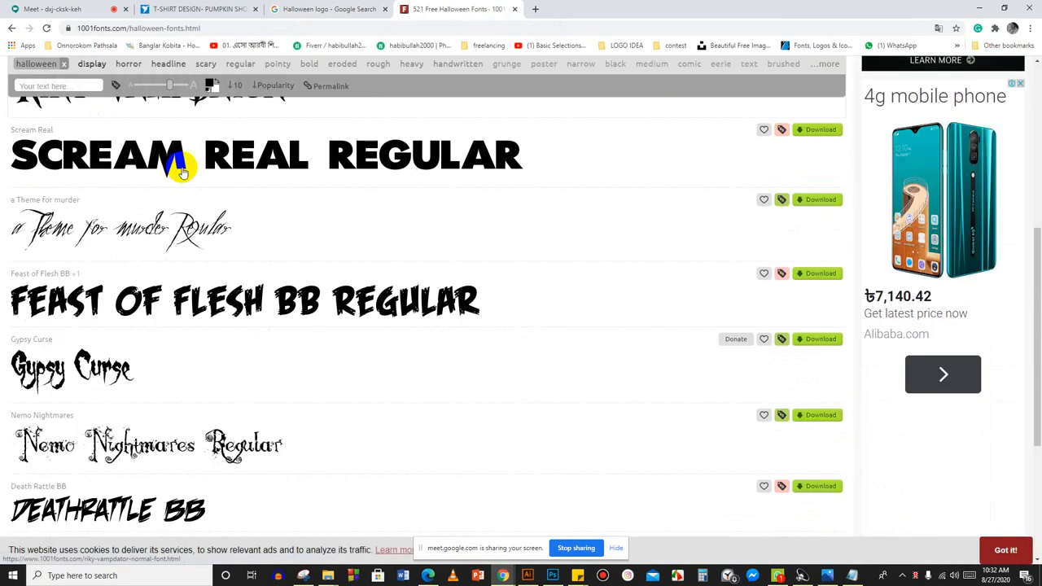
{"action": "scroll", "coordinate": [182, 169], "scroll_direction": "down", "scroll_amount": 1}
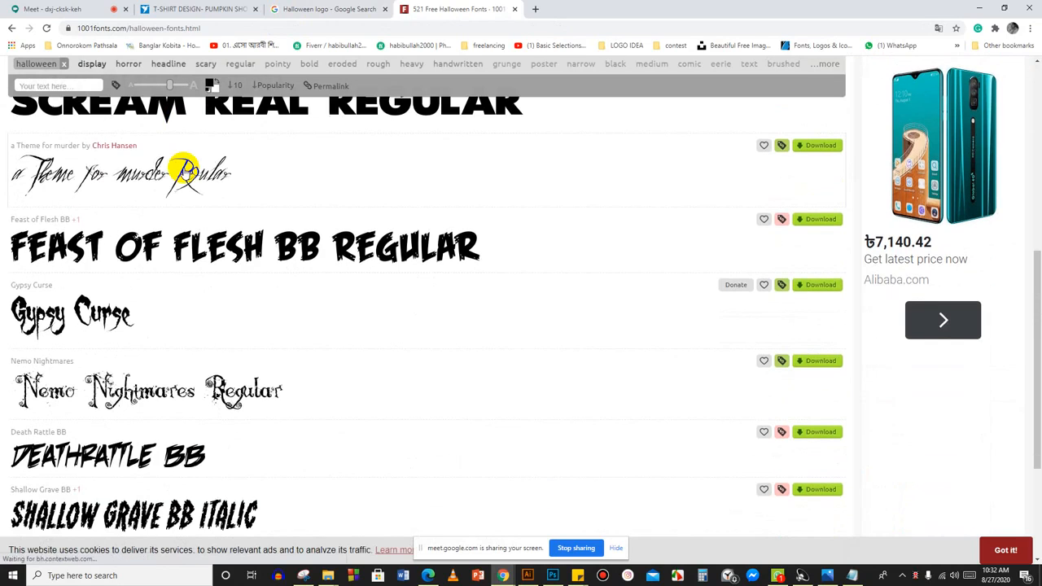
{"action": "scroll", "coordinate": [183, 170], "scroll_direction": "down", "scroll_amount": 1}
{"action": "scroll", "coordinate": [182, 169], "scroll_direction": "up", "scroll_amount": 1}
{"action": "scroll", "coordinate": [185, 172], "scroll_direction": "down", "scroll_amount": 2}
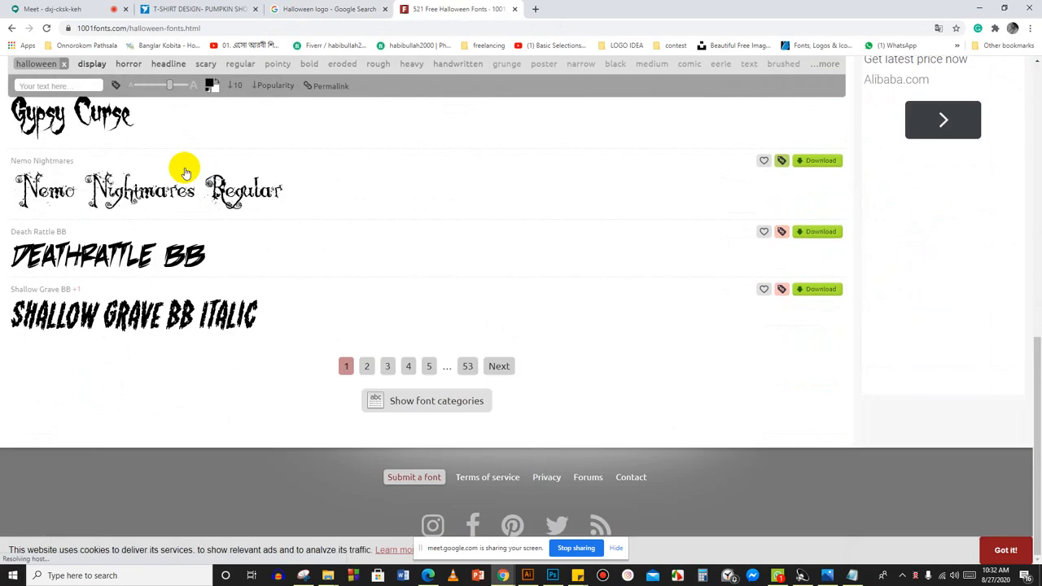
{"action": "scroll", "coordinate": [186, 172], "scroll_direction": "up", "scroll_amount": 3}
{"action": "scroll", "coordinate": [186, 172], "scroll_direction": "down", "scroll_amount": 2}
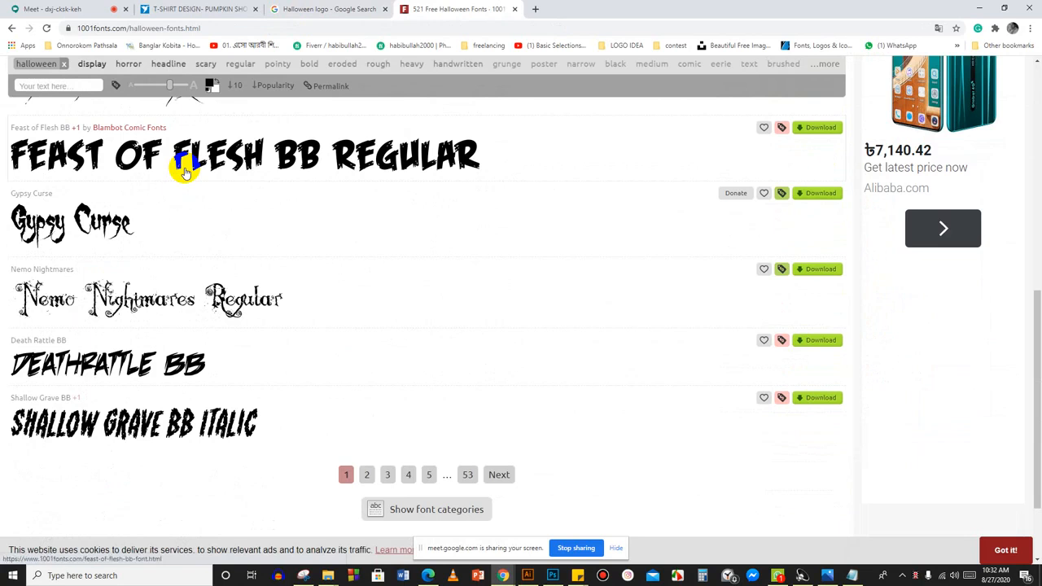
{"action": "scroll", "coordinate": [187, 169], "scroll_direction": "up", "scroll_amount": 1}
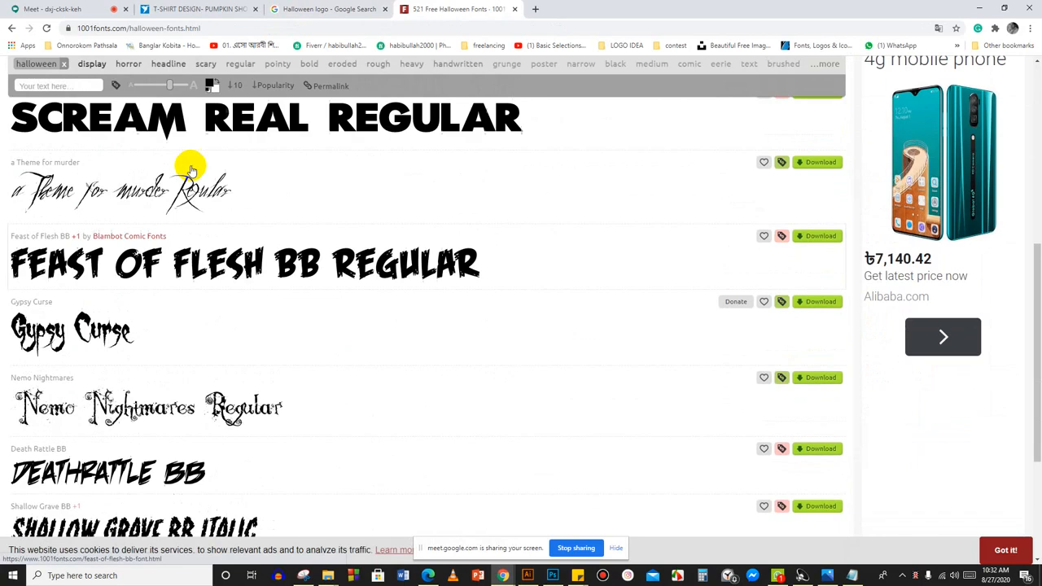
{"action": "scroll", "coordinate": [190, 170], "scroll_direction": "up", "scroll_amount": 1}
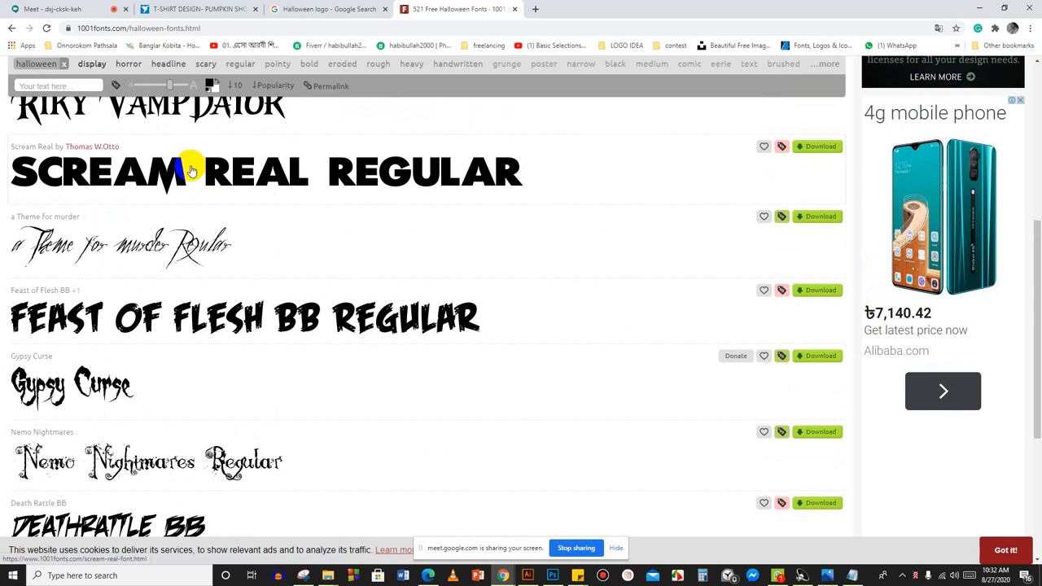
{"action": "scroll", "coordinate": [284, 214], "scroll_direction": "down", "scroll_amount": 3}
{"action": "scroll", "coordinate": [414, 395], "scroll_direction": "up", "scroll_amount": 8}
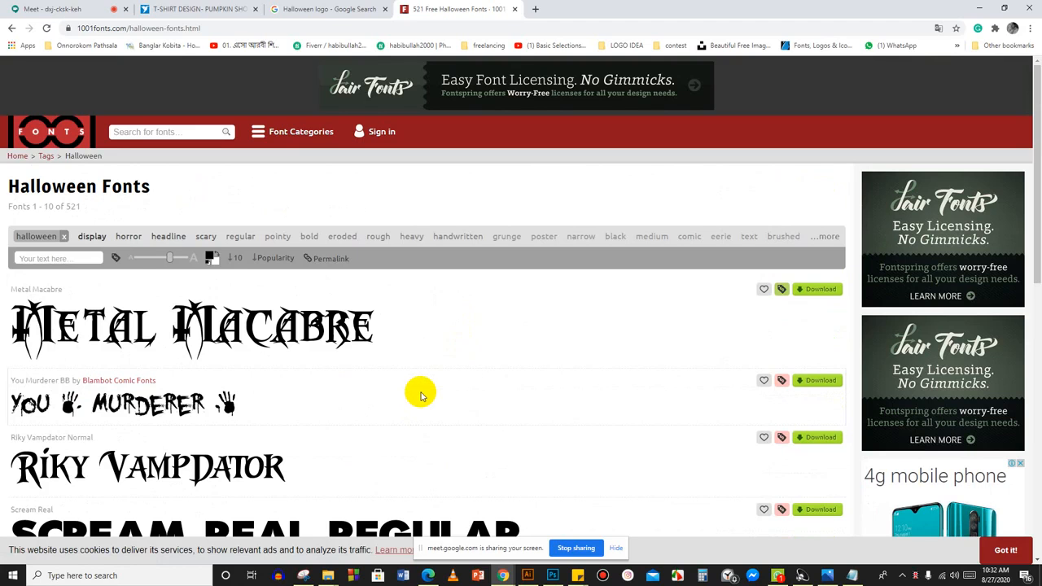
{"action": "scroll", "coordinate": [421, 396], "scroll_direction": "down", "scroll_amount": 3}
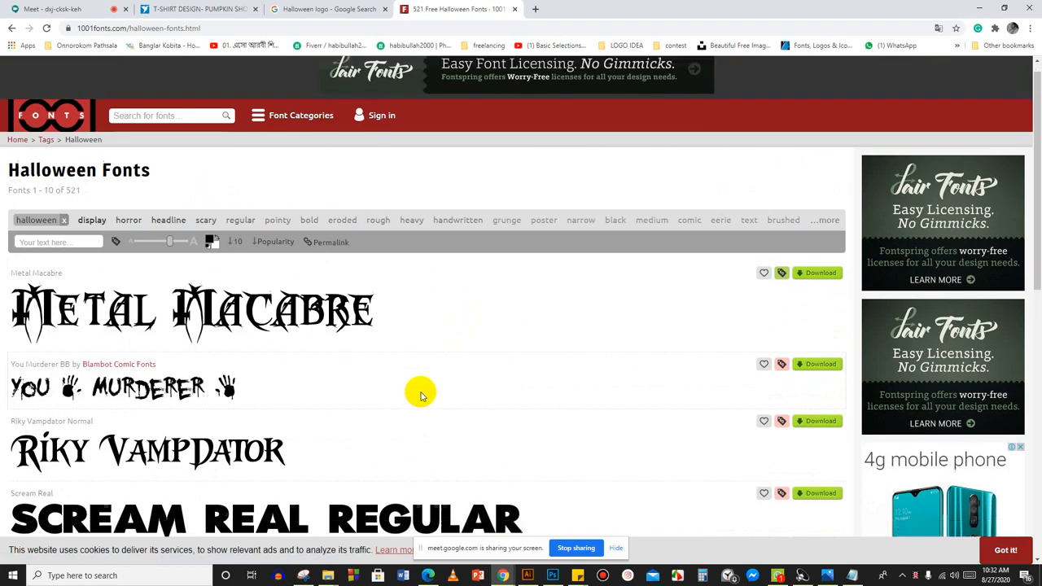
{"action": "scroll", "coordinate": [227, 305], "scroll_direction": "down", "scroll_amount": 1}
{"action": "scroll", "coordinate": [226, 306], "scroll_direction": "up", "scroll_amount": 1}
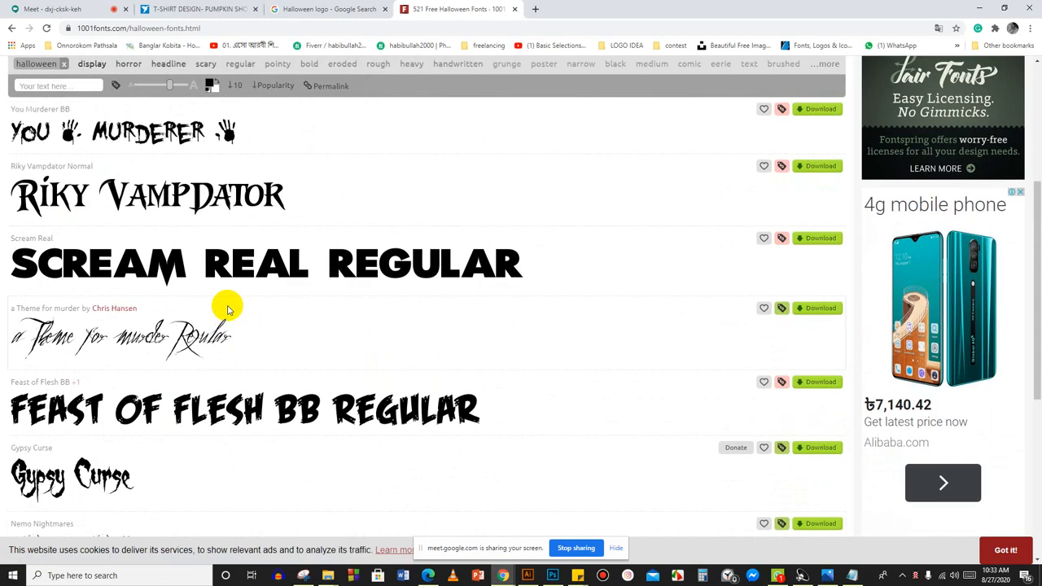
{"action": "scroll", "coordinate": [227, 306], "scroll_direction": "down", "scroll_amount": 3}
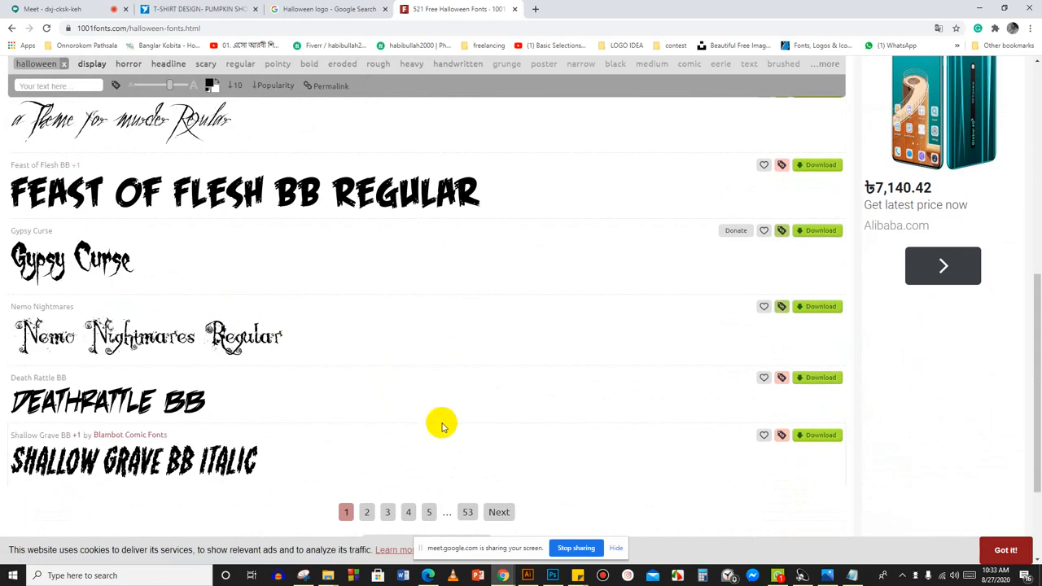
Browse the second page of Halloween fonts and download the Zombie Holocaust font.
{"action": "left_click", "coordinate": [364, 514]}
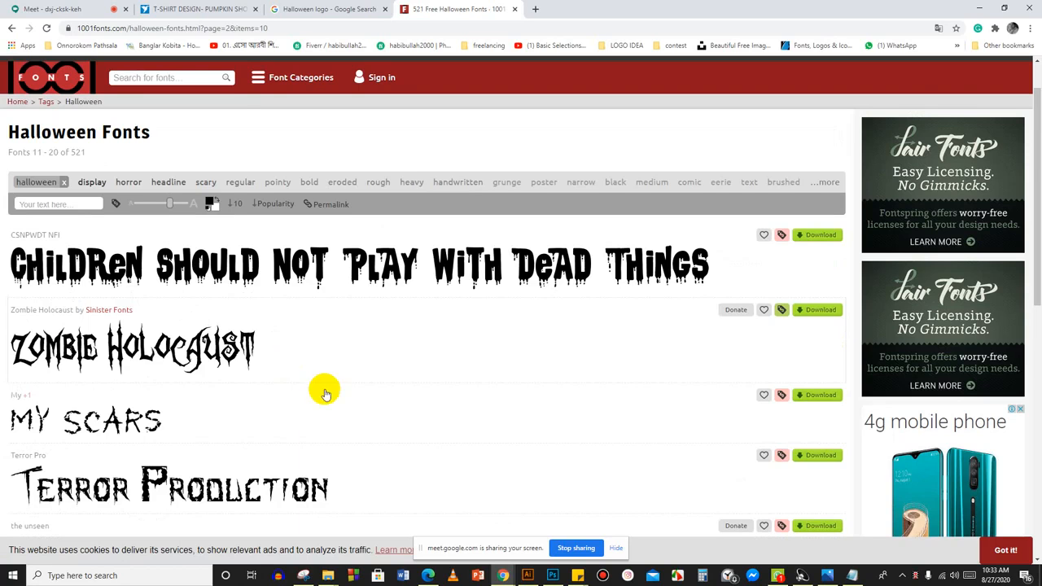
{"action": "scroll", "coordinate": [280, 352], "scroll_direction": "down", "scroll_amount": 4}
{"action": "scroll", "coordinate": [279, 352], "scroll_direction": "down", "scroll_amount": 2}
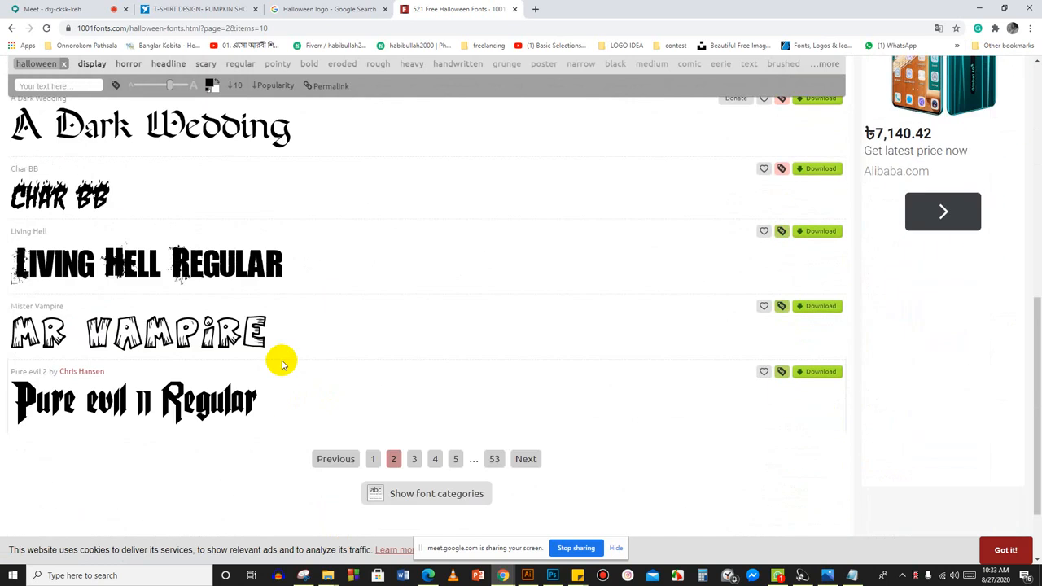
{"action": "scroll", "coordinate": [281, 362], "scroll_direction": "up", "scroll_amount": 4}
{"action": "scroll", "coordinate": [281, 362], "scroll_direction": "up", "scroll_amount": 2}
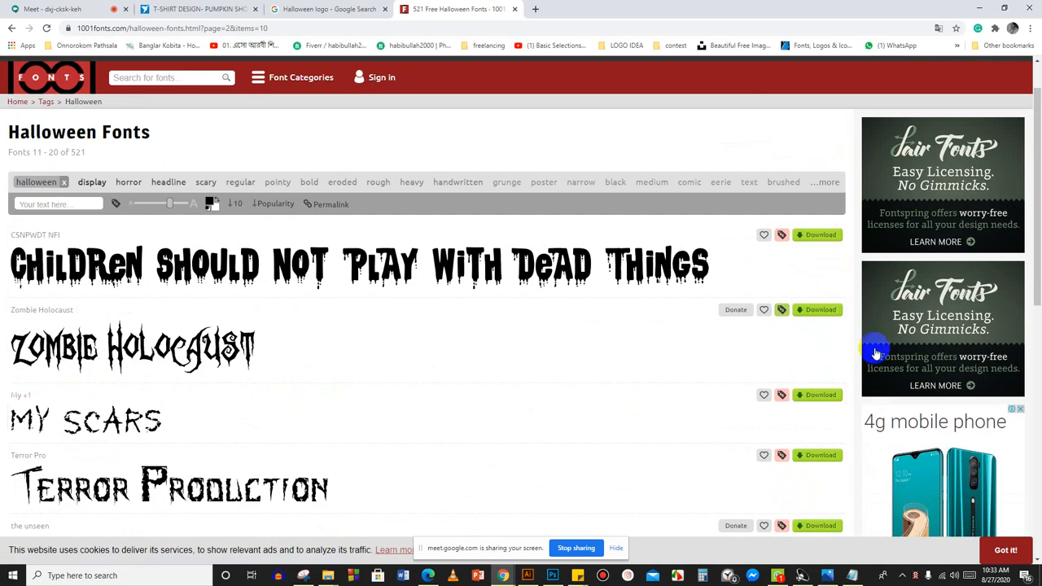
{"action": "left_click", "coordinate": [823, 310]}
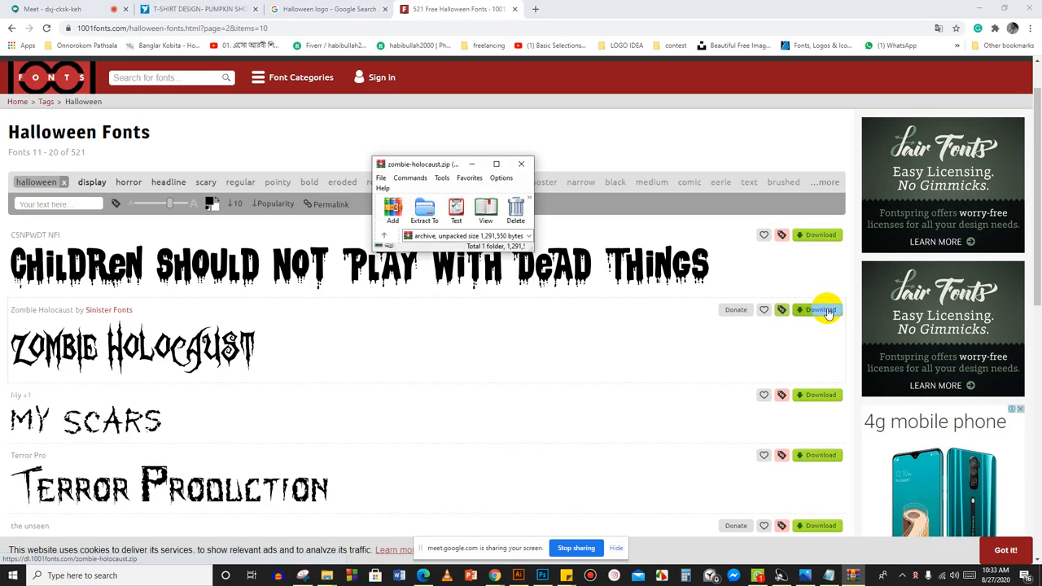
{"action": "left_click", "coordinate": [616, 256]}
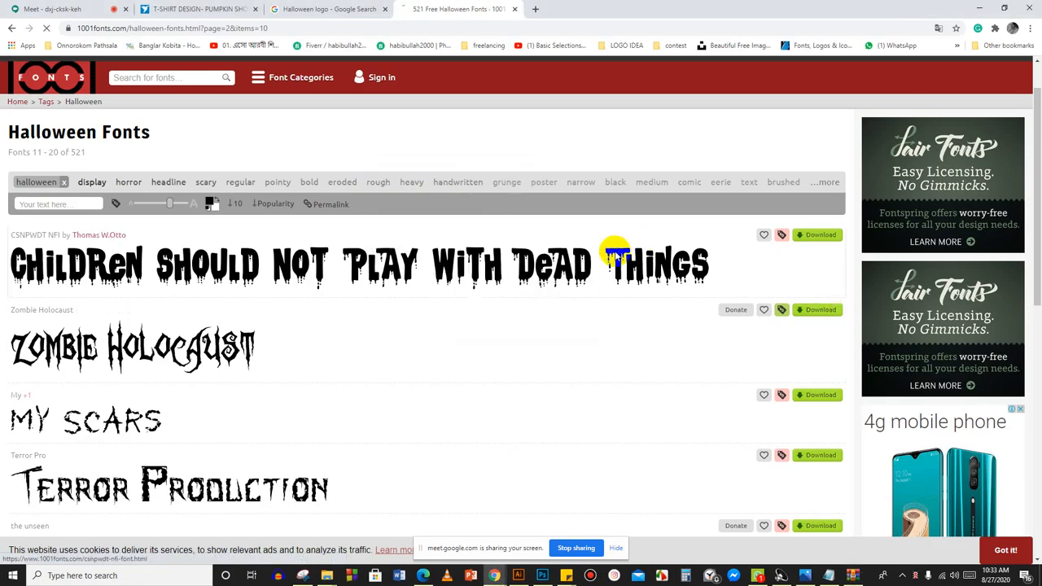
Open the browser's download list in a new tab and show zombie-holocaust.zip in its folder, with the folder window maximized.
{"action": "left_click", "coordinate": [534, 9]}
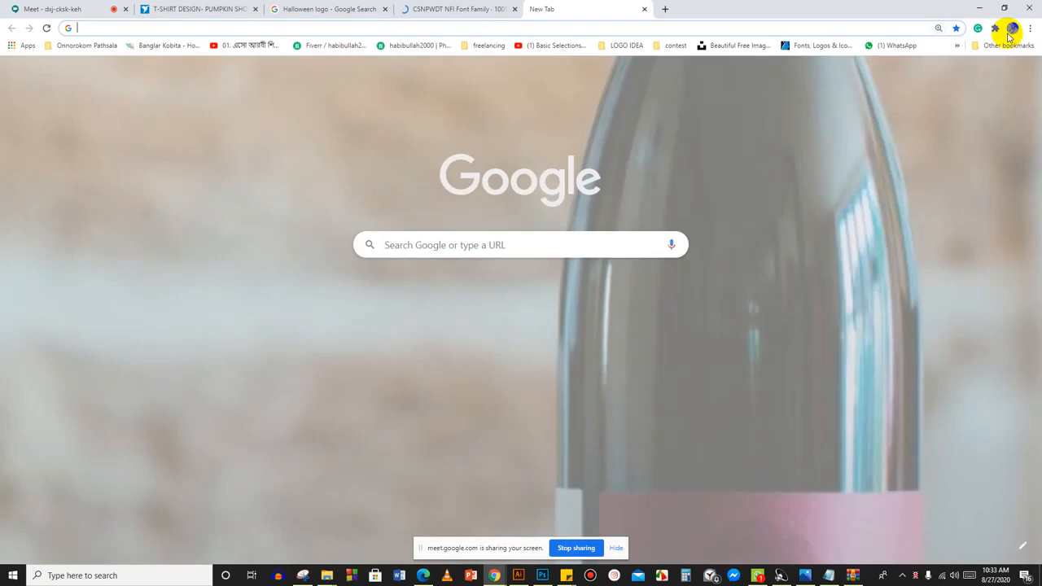
{"action": "left_click", "coordinate": [1027, 27]}
{"action": "left_click", "coordinate": [954, 101]}
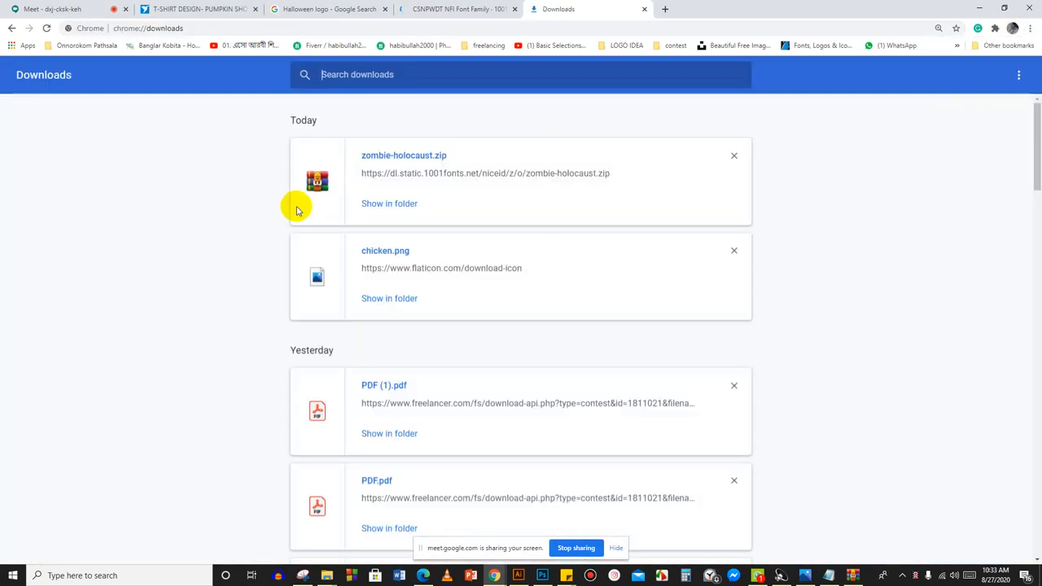
{"action": "left_click", "coordinate": [376, 204]}
{"action": "left_click", "coordinate": [747, 252]}
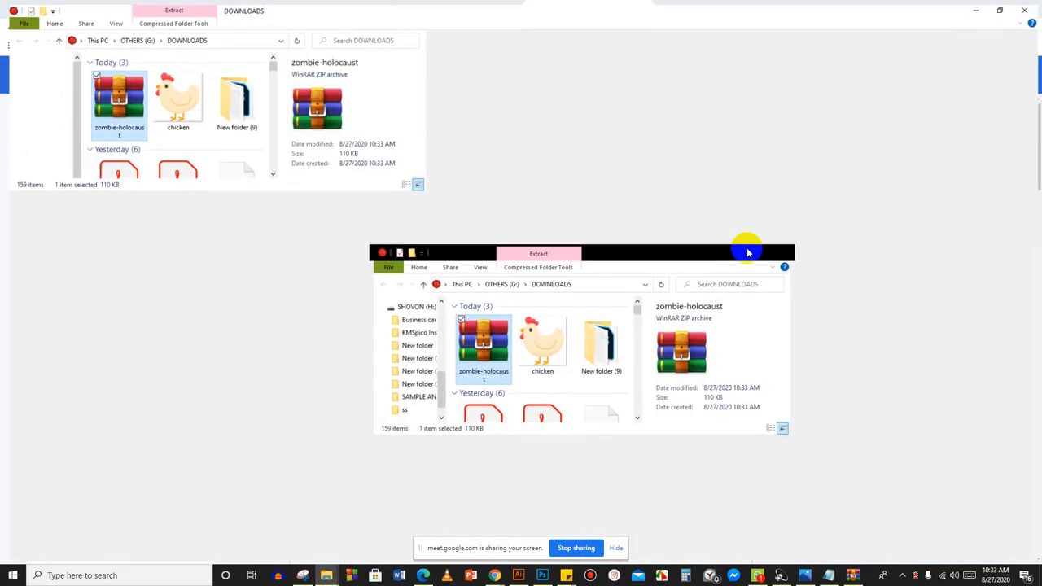
{"action": "mouse_move", "coordinate": [106, 90]}
{"action": "left_mouse_down"}
{"action": "mouse_move", "coordinate": [227, 101]}
{"action": "mouse_move", "coordinate": [114, 91]}
{"action": "left_mouse_up"}
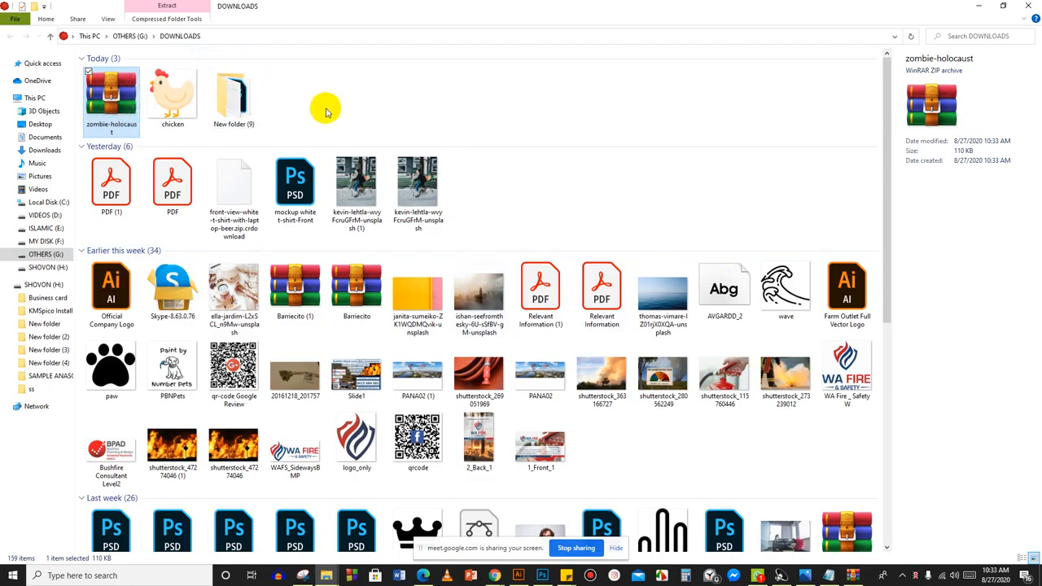
Cut the zombie-holocaust archive from the DOWNLOADS folder.
{"action": "right_click", "coordinate": [324, 107]}
{"action": "mouse_move", "coordinate": [350, 235]}
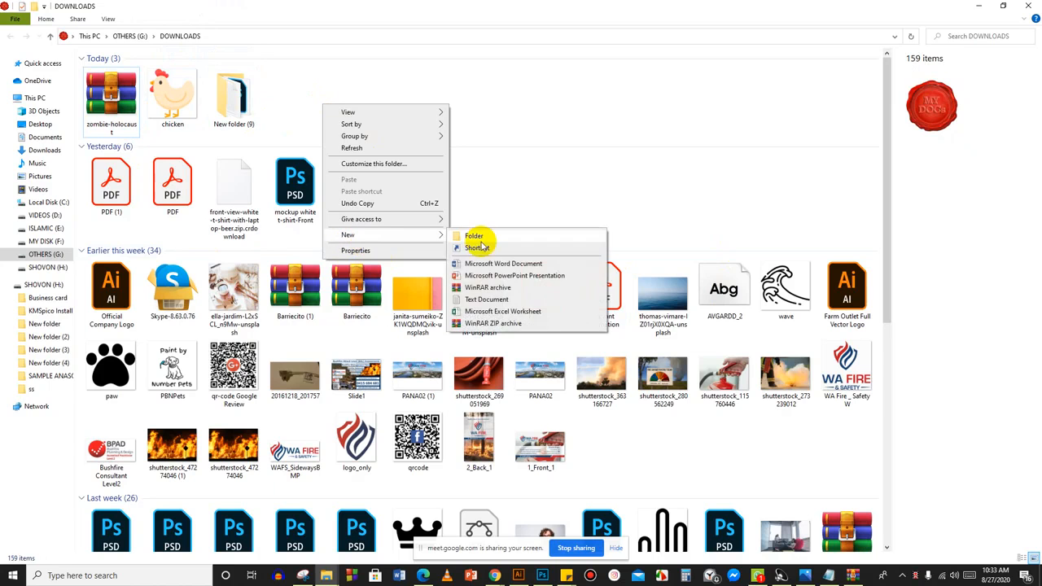
{"action": "left_click", "coordinate": [112, 94]}
{"action": "right_click", "coordinate": [117, 93]}
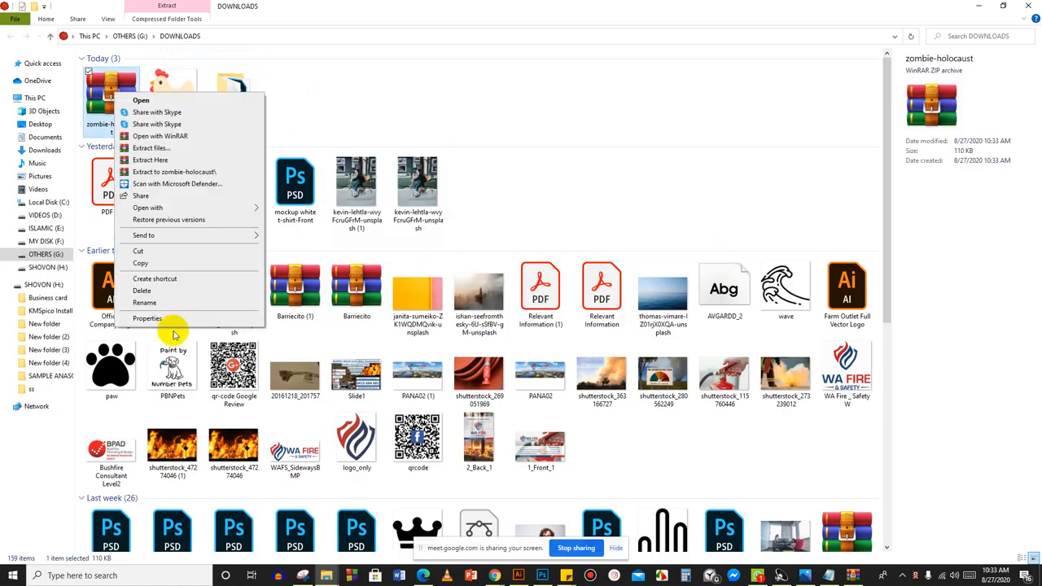
{"action": "left_click", "coordinate": [142, 251]}
Look through the DOWNLOADS folder for a fonts folder, checking the items whose names start with F.
{"action": "scroll", "coordinate": [171, 252], "scroll_direction": "down", "scroll_amount": 15}
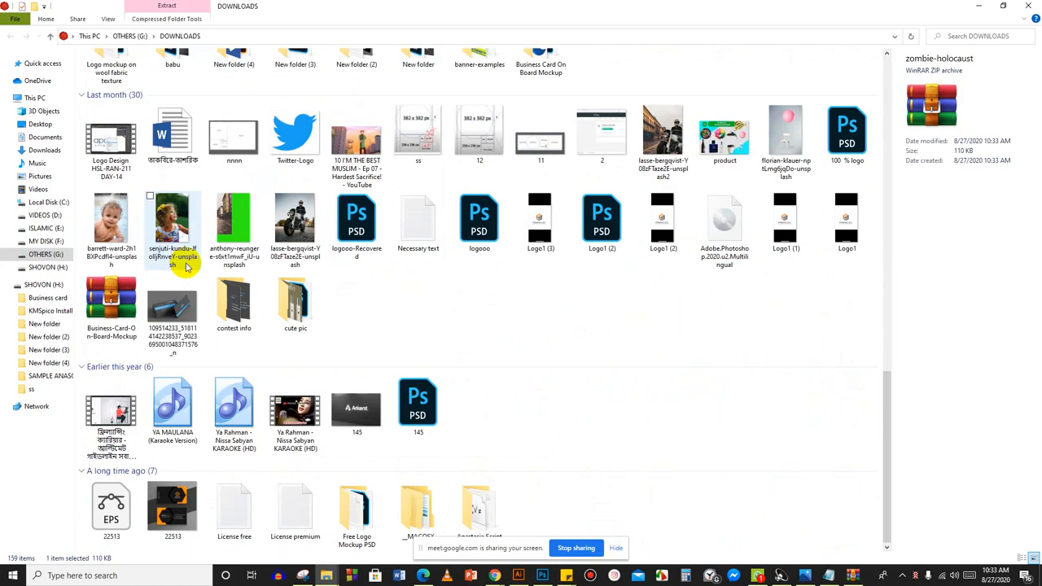
{"action": "scroll", "coordinate": [621, 389], "scroll_direction": "up", "scroll_amount": 3}
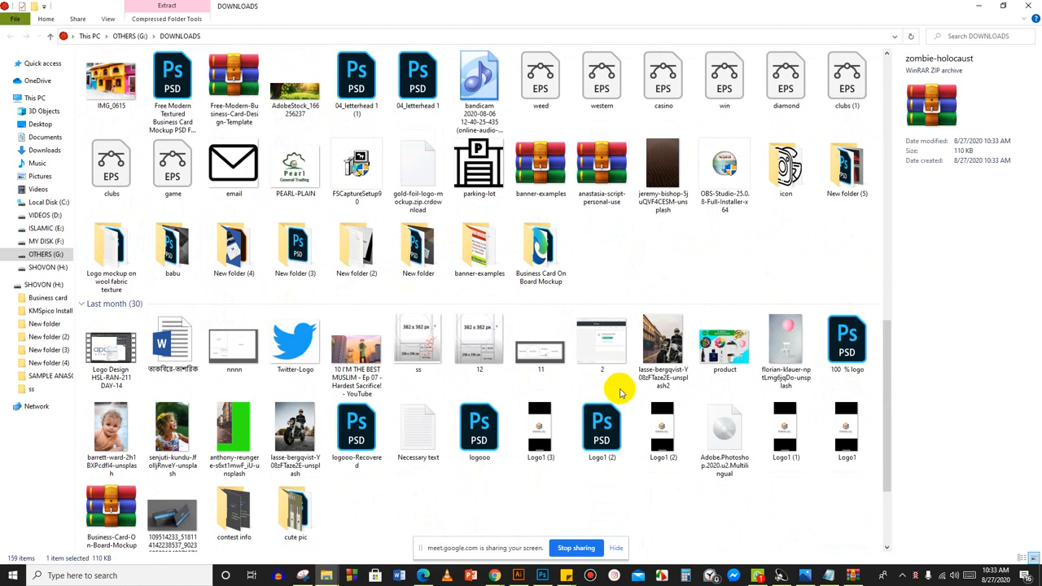
{"action": "key", "text": "f"}
{"action": "key", "text": "f"}
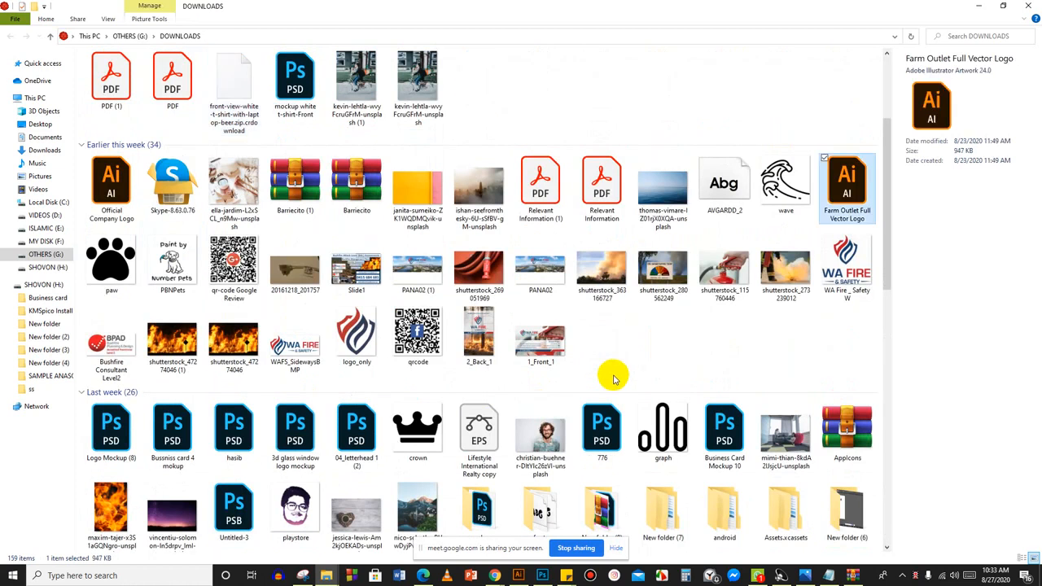
{"action": "key", "text": "f"}
{"action": "key", "text": "f"}
{"action": "key", "text": "f"}
{"action": "key", "text": "f"}
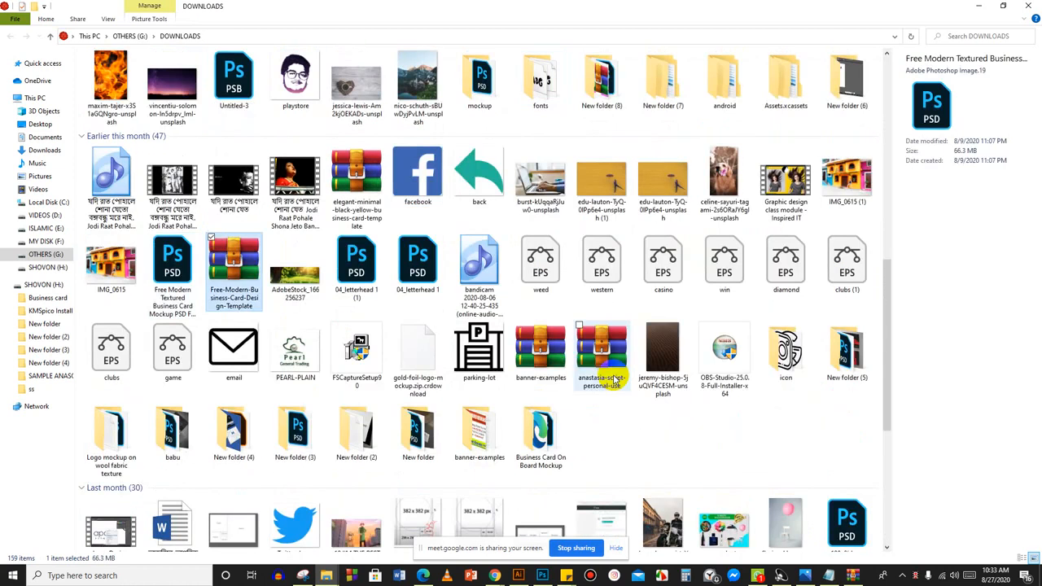
{"action": "key", "text": "f"}
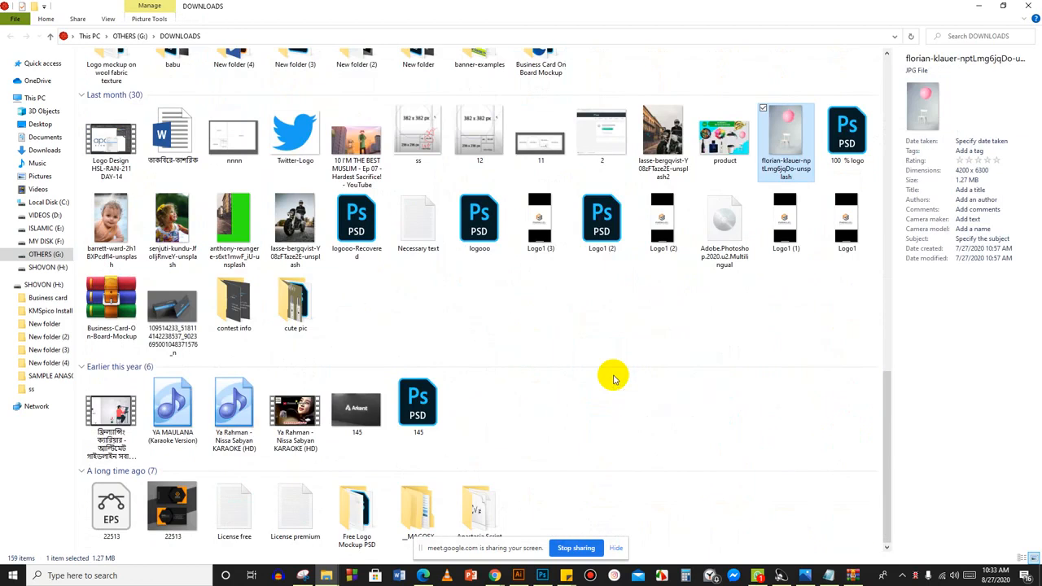
{"action": "key", "text": "f"}
{"action": "key", "text": "f"}
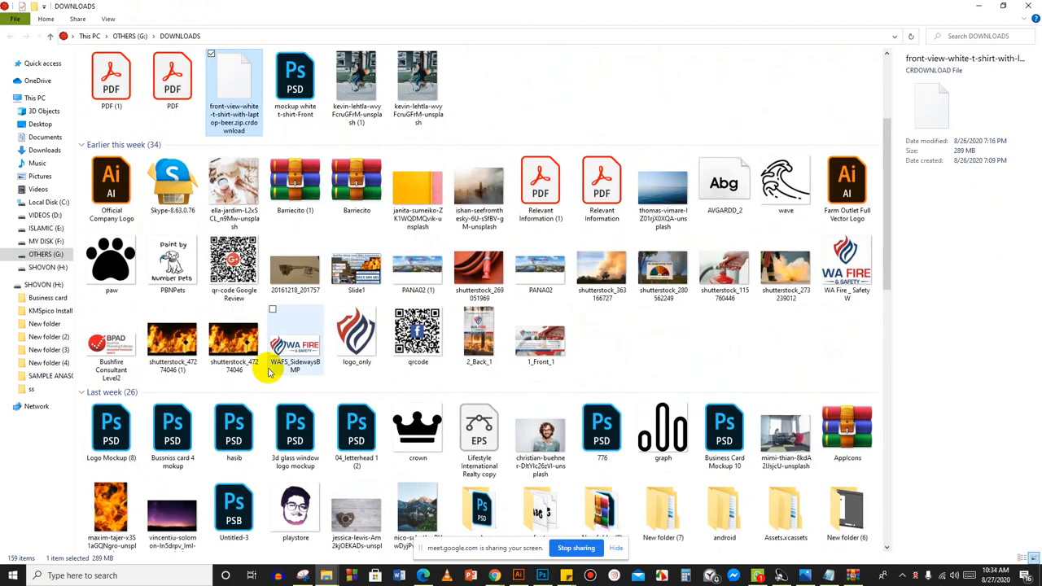
Create a new folder in DOWNLOADS and move the cut zombie-holocaust archive into it.
{"action": "right_click", "coordinate": [501, 101]}
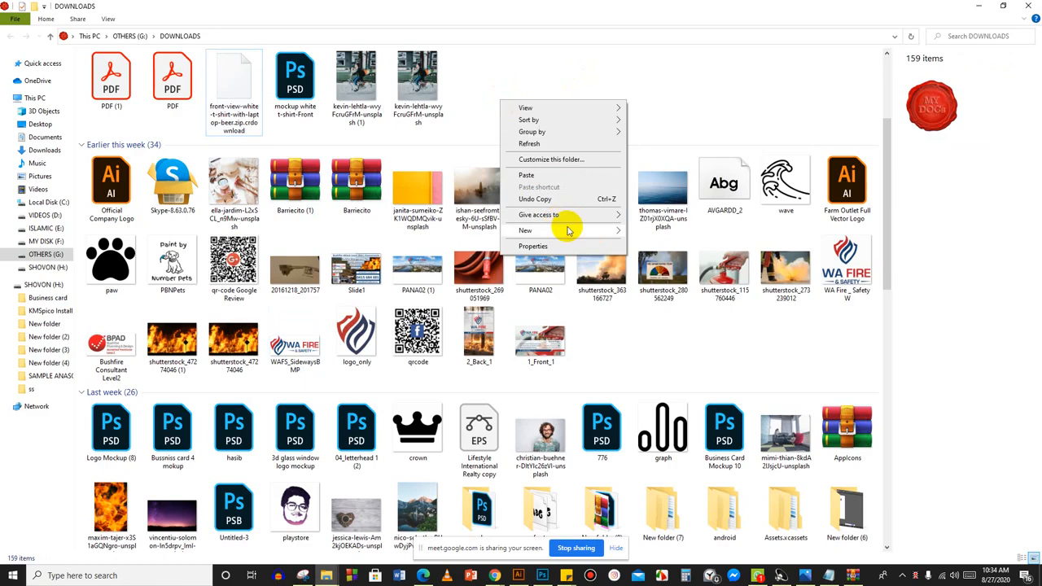
{"action": "mouse_move", "coordinate": [592, 231]}
{"action": "left_click", "coordinate": [629, 231]}
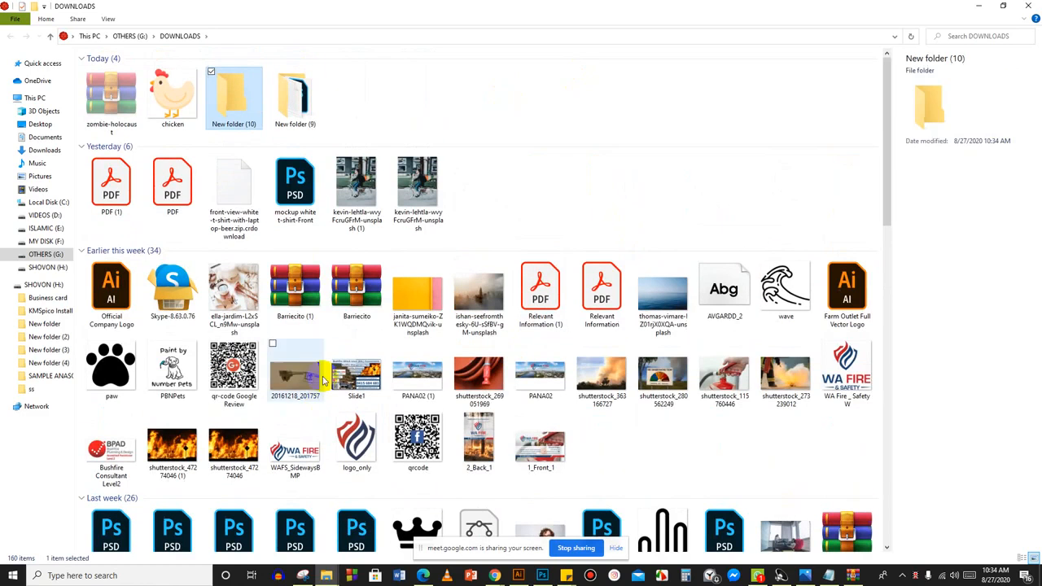
{"action": "double_click", "coordinate": [233, 87]}
{"action": "right_click", "coordinate": [226, 140]}
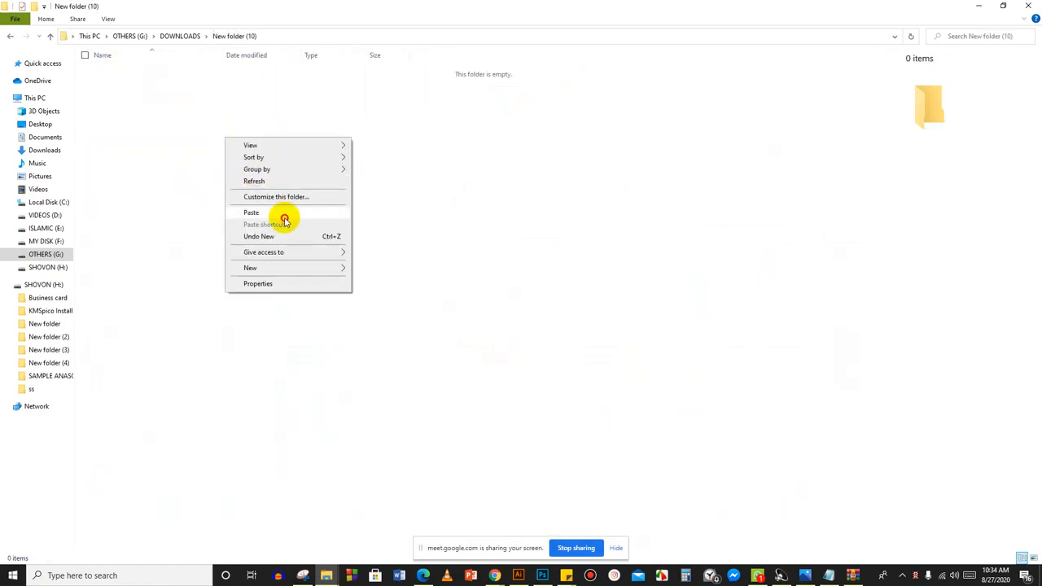
{"action": "left_click", "coordinate": [251, 212]}
Extract the zombie-holocaust archive in place and install the Zombie_Holocaust font from its Fonts folder for all users.
{"action": "right_click", "coordinate": [114, 71]}
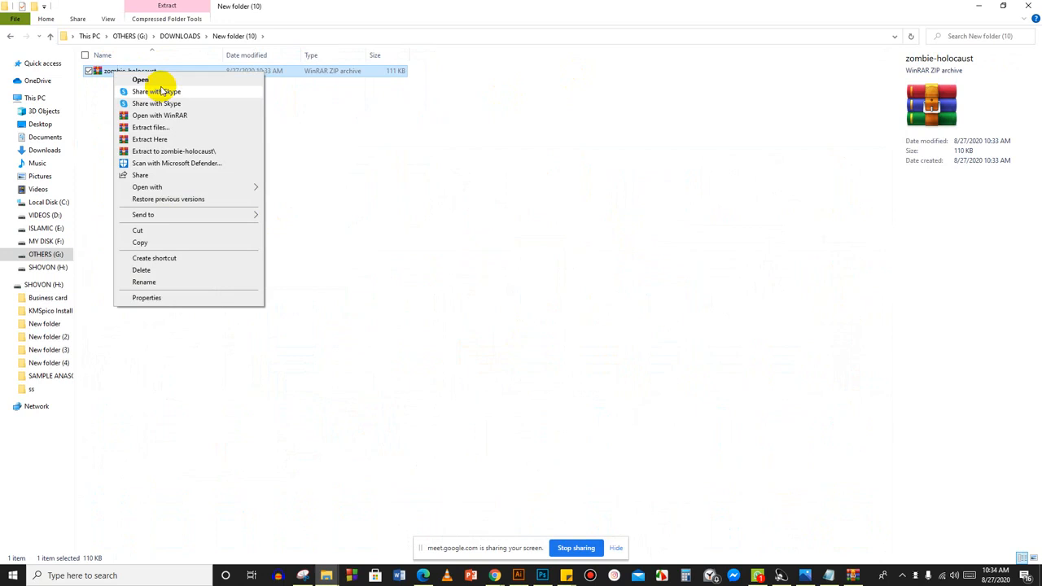
{"action": "left_click", "coordinate": [193, 140]}
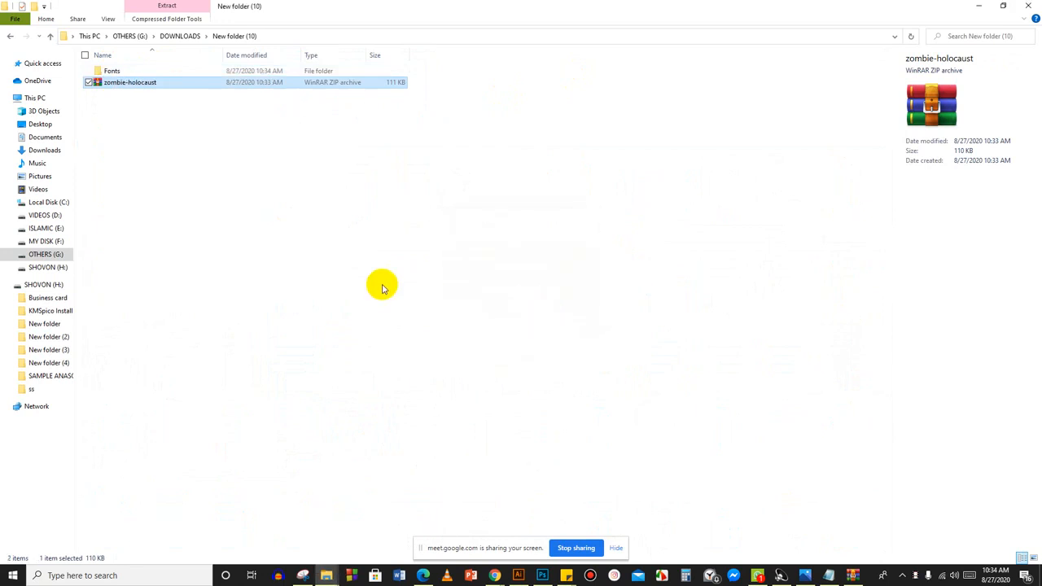
{"action": "double_click", "coordinate": [130, 71]}
{"action": "right_click", "coordinate": [110, 74]}
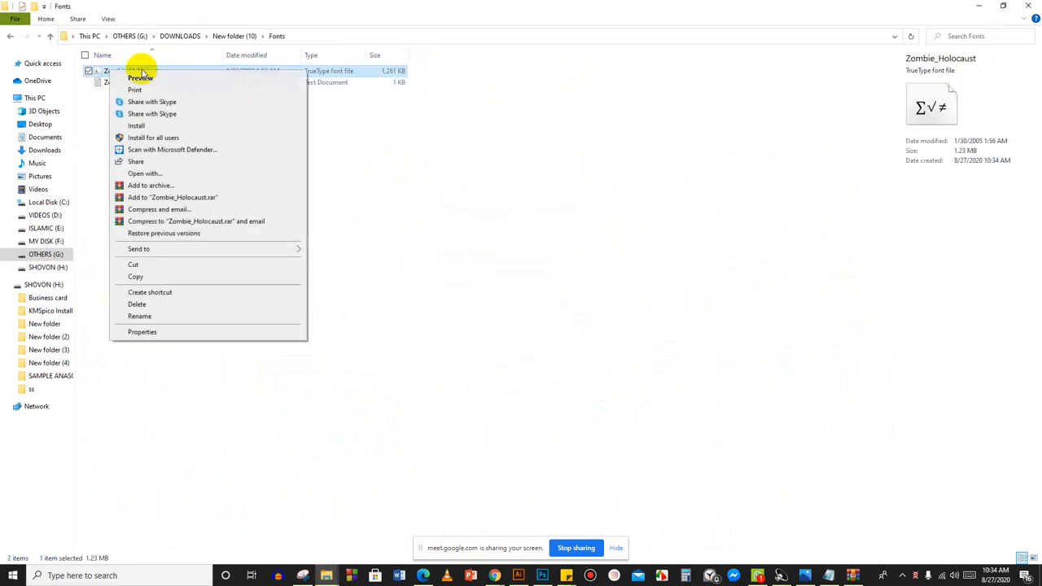
{"action": "left_click", "coordinate": [177, 138]}
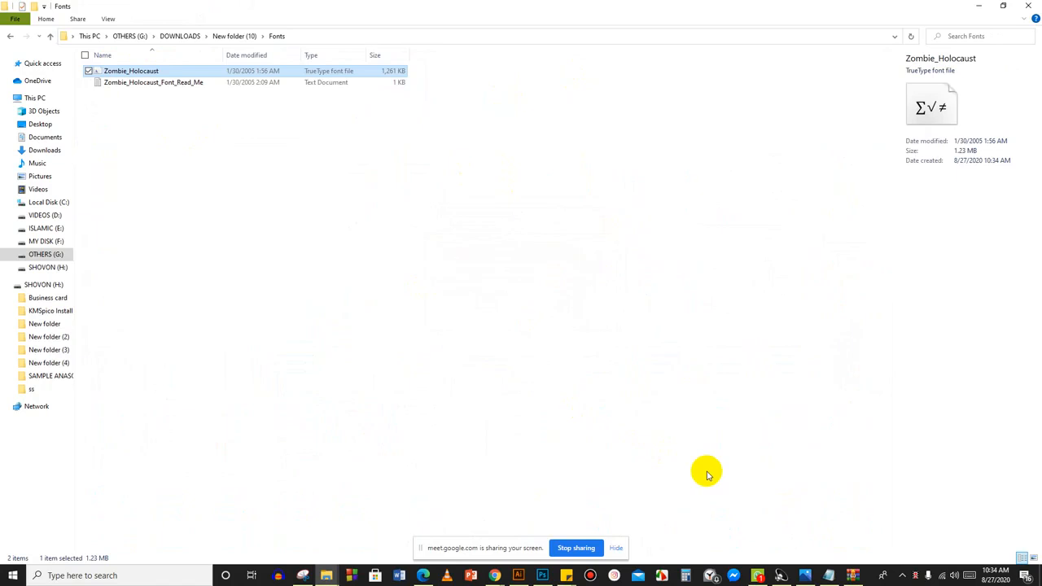
Switch to Illustrator and create a new 1000 x 1000 px RGB document.
{"action": "left_click", "coordinate": [527, 575]}
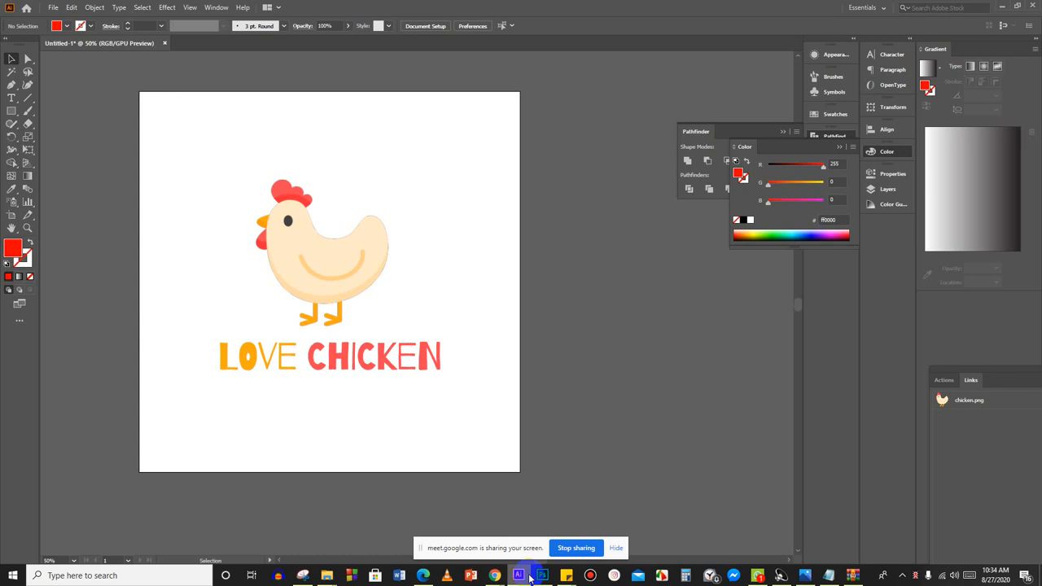
{"action": "left_click", "coordinate": [53, 7]}
{"action": "left_click", "coordinate": [64, 19]}
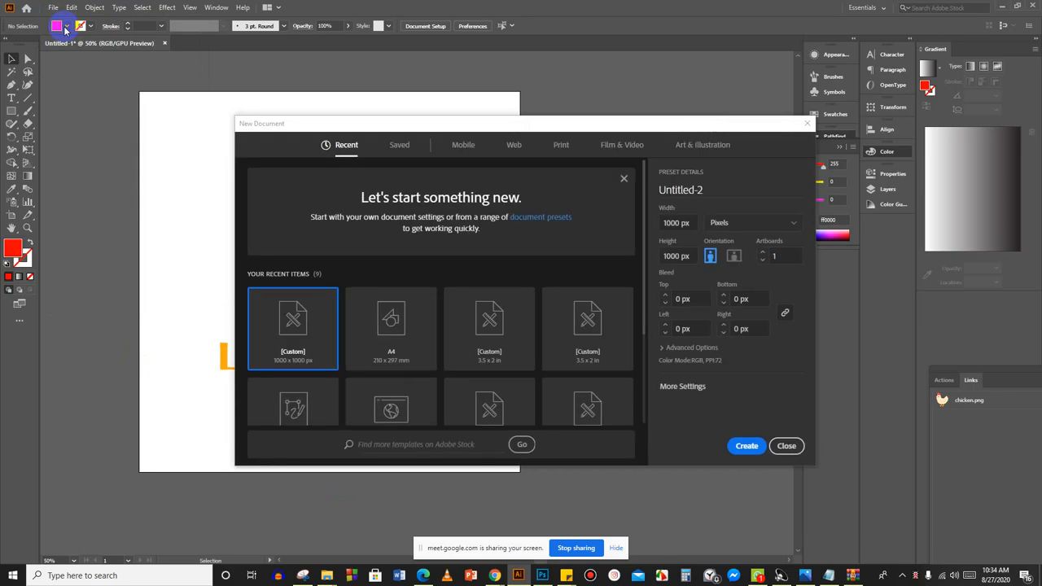
{"action": "left_click", "coordinate": [738, 446]}
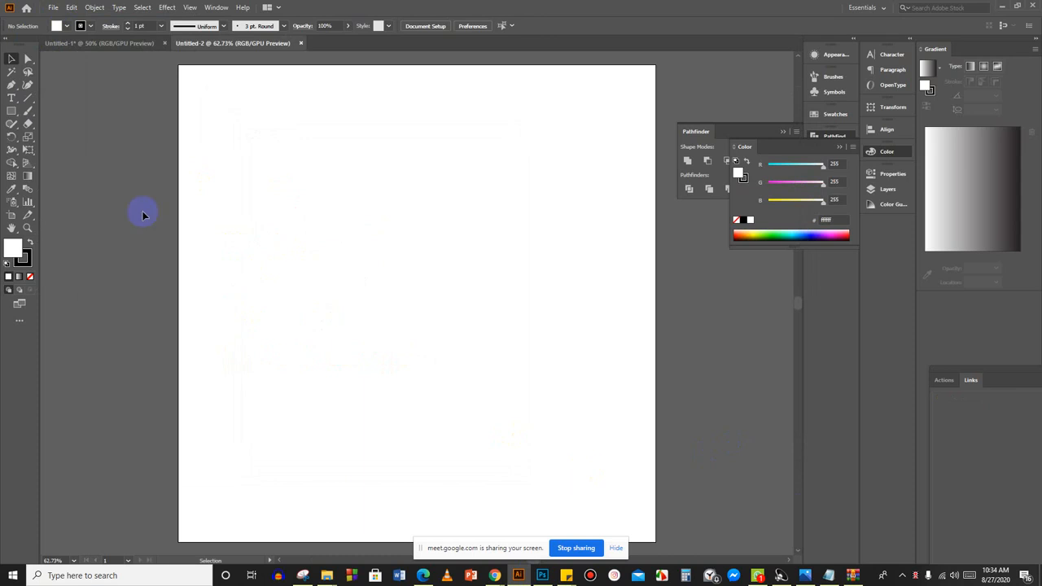
Place a line of Lorem Ipsum placeholder text slightly left of the artboard's centre with the Type tool.
{"action": "left_click", "coordinate": [7, 100]}
{"action": "left_click", "coordinate": [354, 291]}
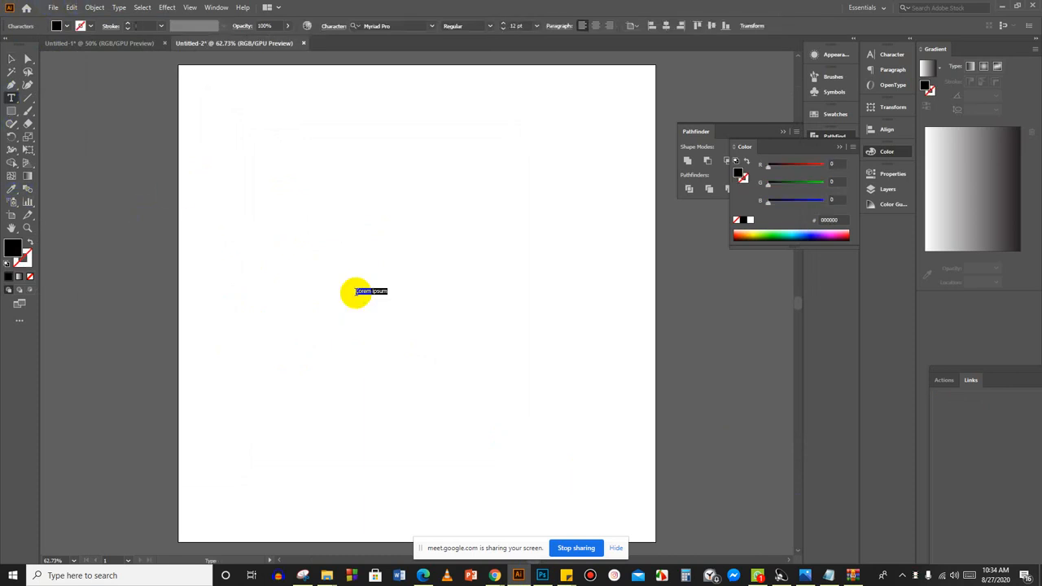
{"action": "left_click", "coordinate": [404, 26]}
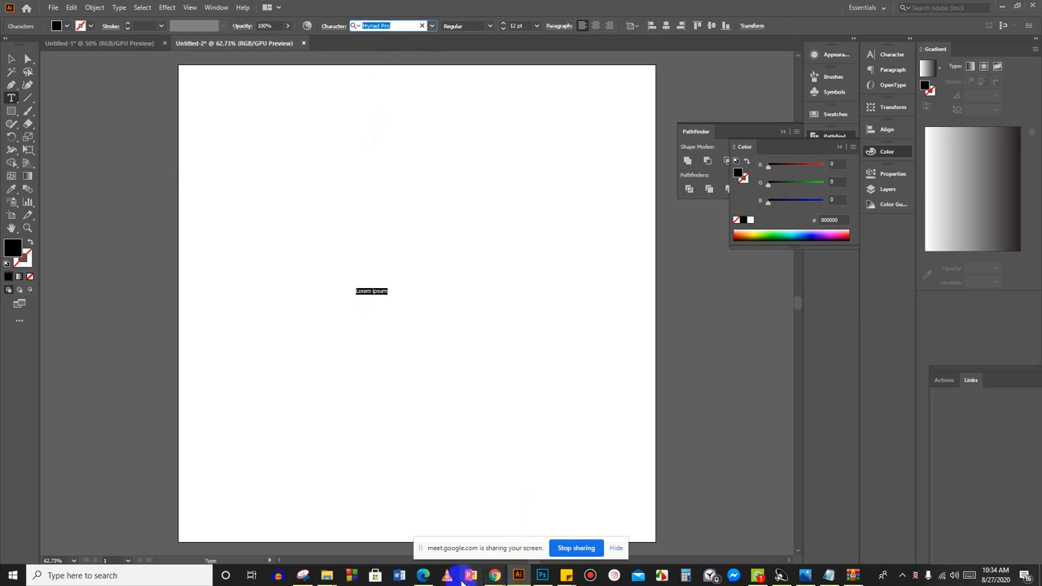
Switch to Chrome and check the downloaded font's name on the font page and in the download list.
{"action": "left_click", "coordinate": [494, 575]}
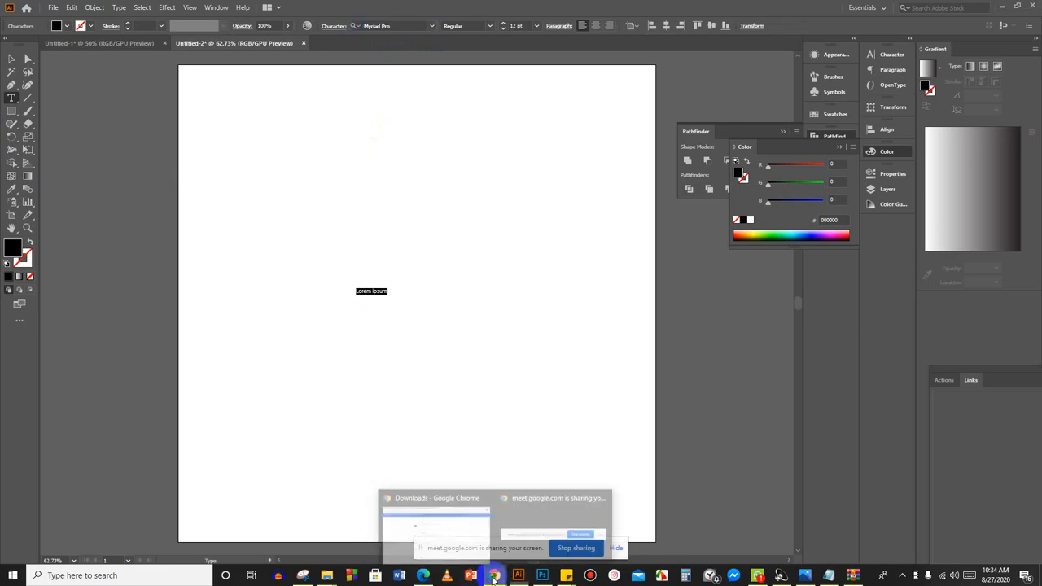
{"action": "left_click", "coordinate": [465, 526]}
{"action": "left_click", "coordinate": [422, 8]}
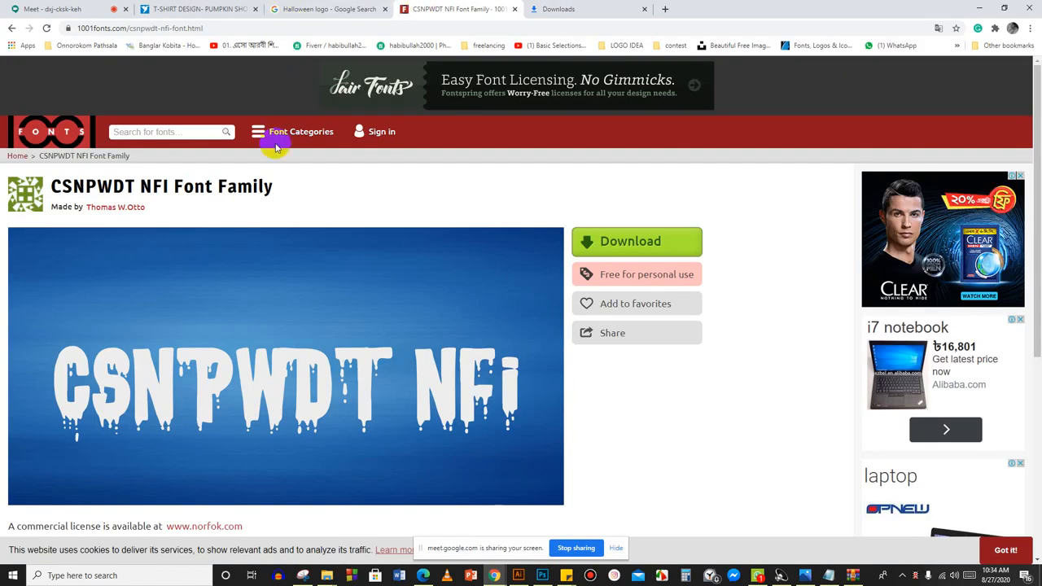
{"action": "left_click", "coordinate": [324, 8]}
{"action": "left_click", "coordinate": [461, 8]}
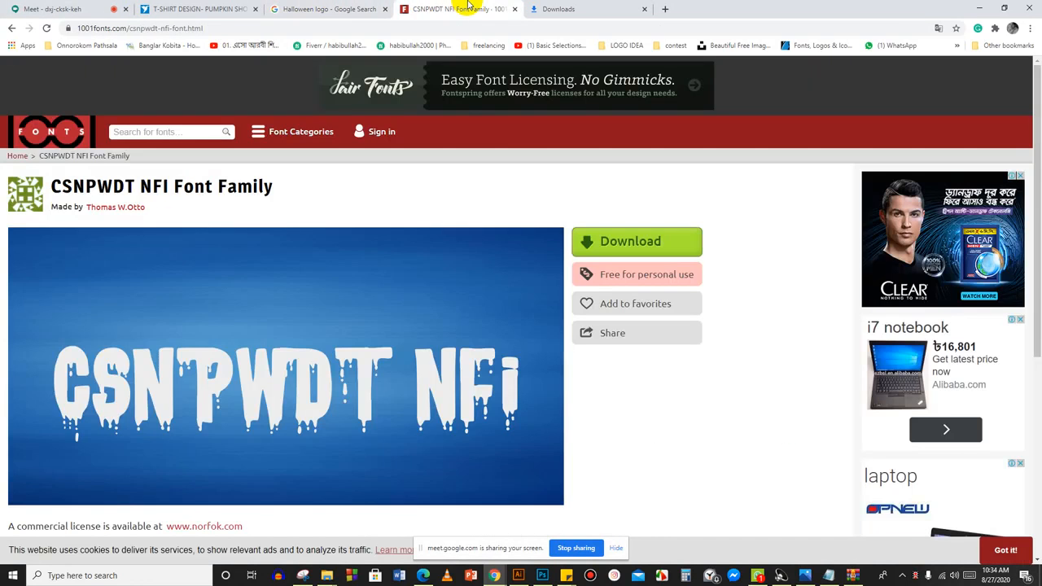
{"action": "scroll", "coordinate": [498, 170], "scroll_direction": "down", "scroll_amount": 1}
{"action": "scroll", "coordinate": [501, 169], "scroll_direction": "down", "scroll_amount": 3}
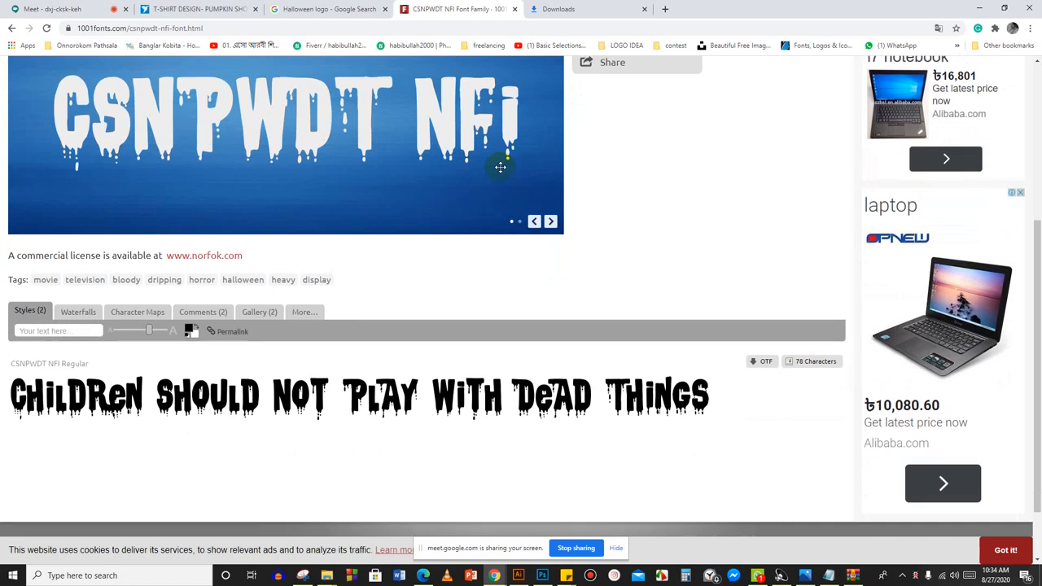
{"action": "scroll", "coordinate": [500, 168], "scroll_direction": "up", "scroll_amount": 3}
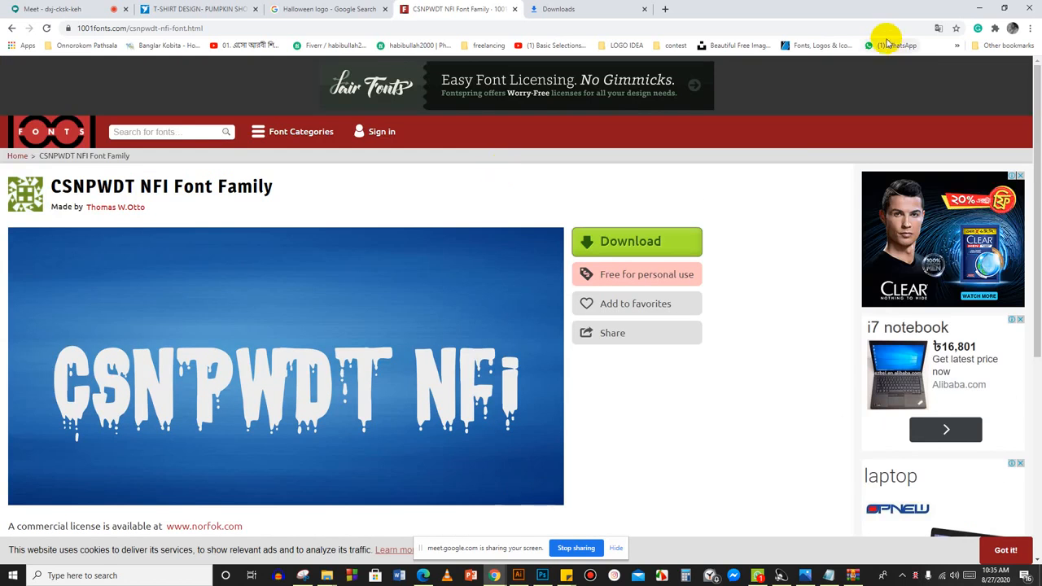
{"action": "left_click", "coordinate": [558, 11]}
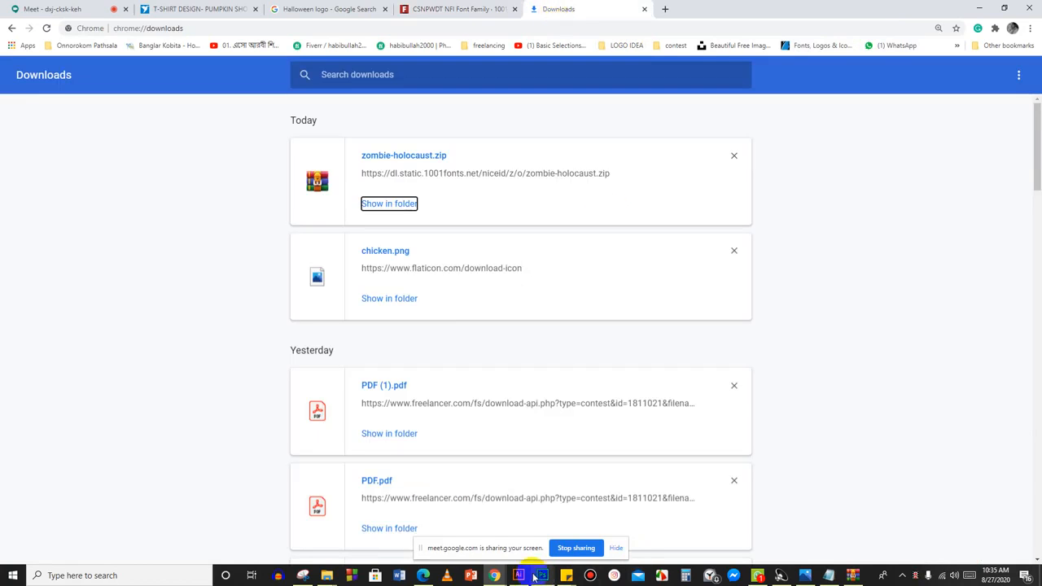
{"action": "mouse_move", "coordinate": [528, 578]}
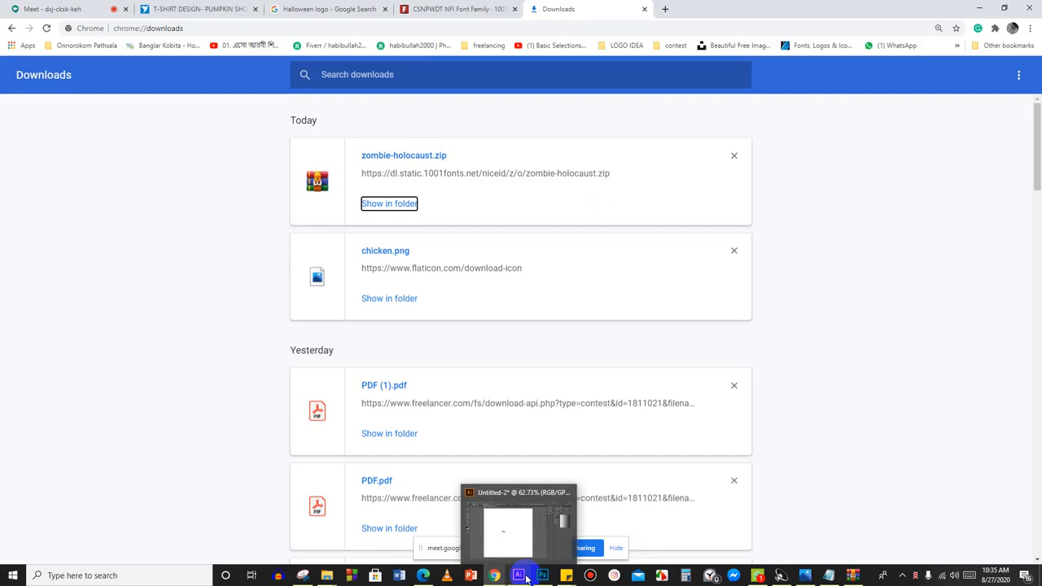
Switch back to Illustrator and set the placeholder text's font to Zombie Holocaust.
{"action": "left_click", "coordinate": [527, 576]}
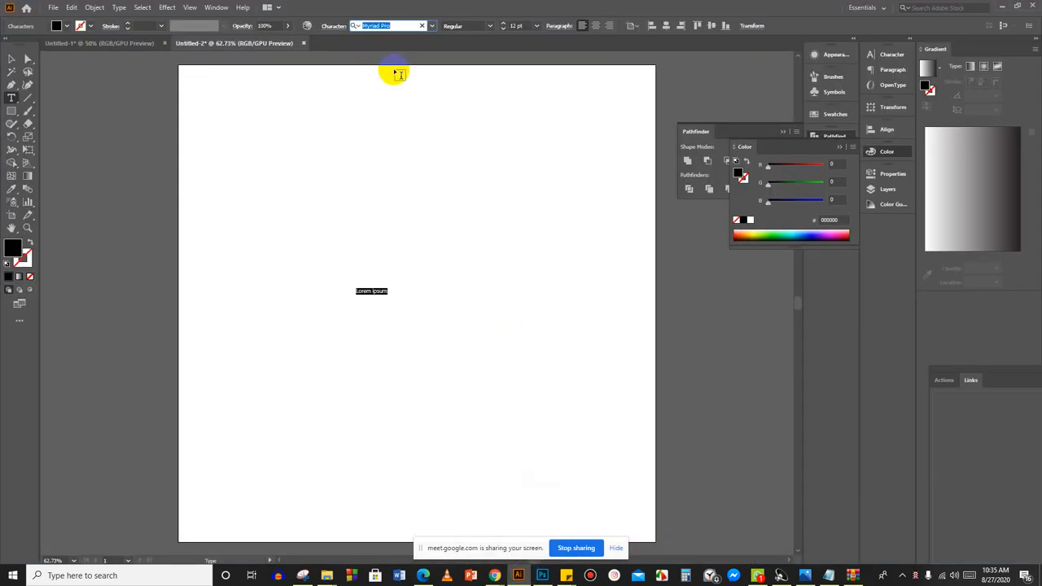
{"action": "type", "text": "z"}
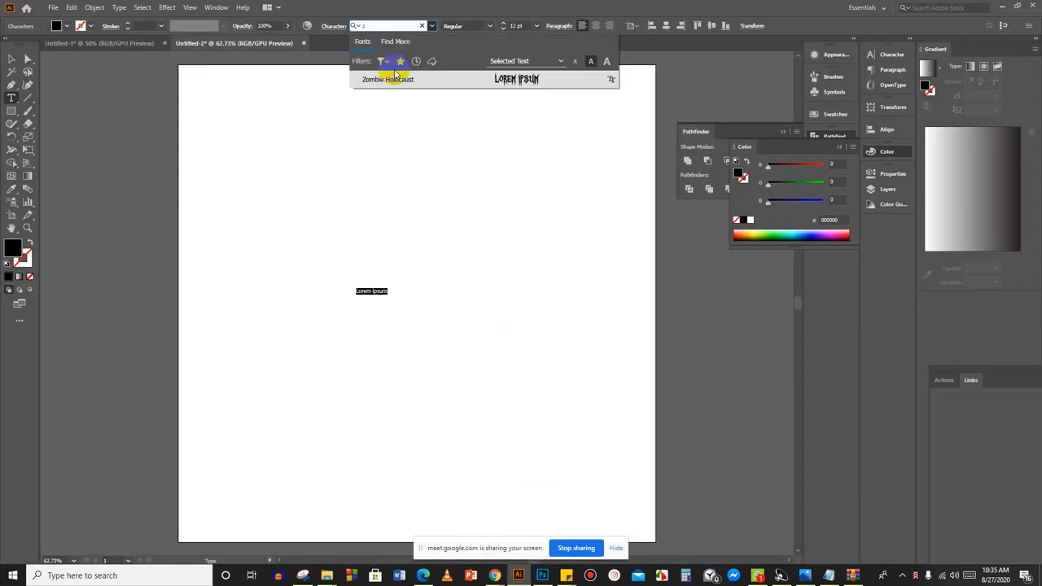
{"action": "left_click", "coordinate": [368, 79]}
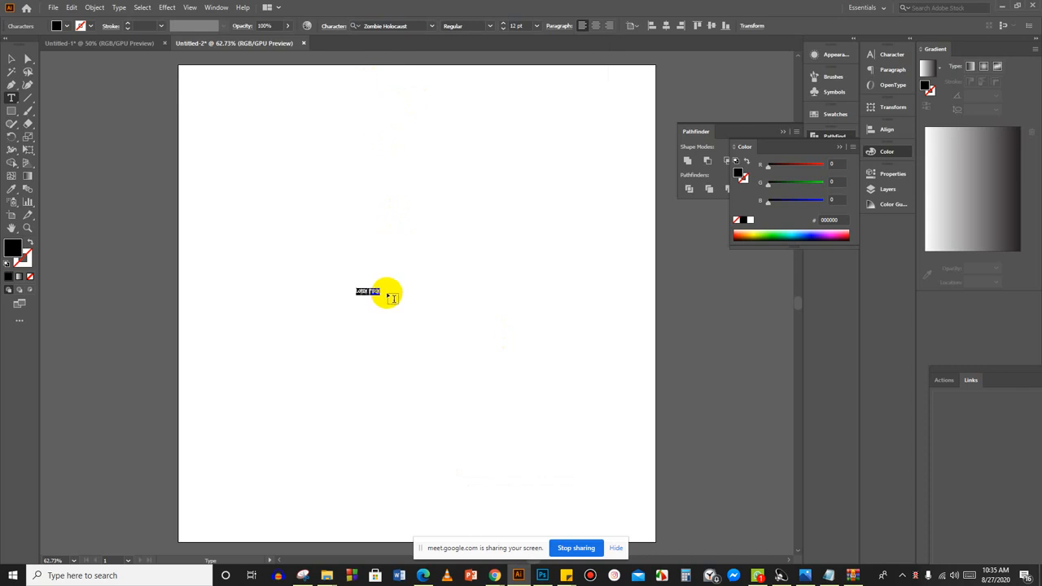
Enlarge the placeholder text through 50 pt and 70 pt to 143 pt, and finish editing with the Selection tool.
{"action": "left_click", "coordinate": [512, 25]}
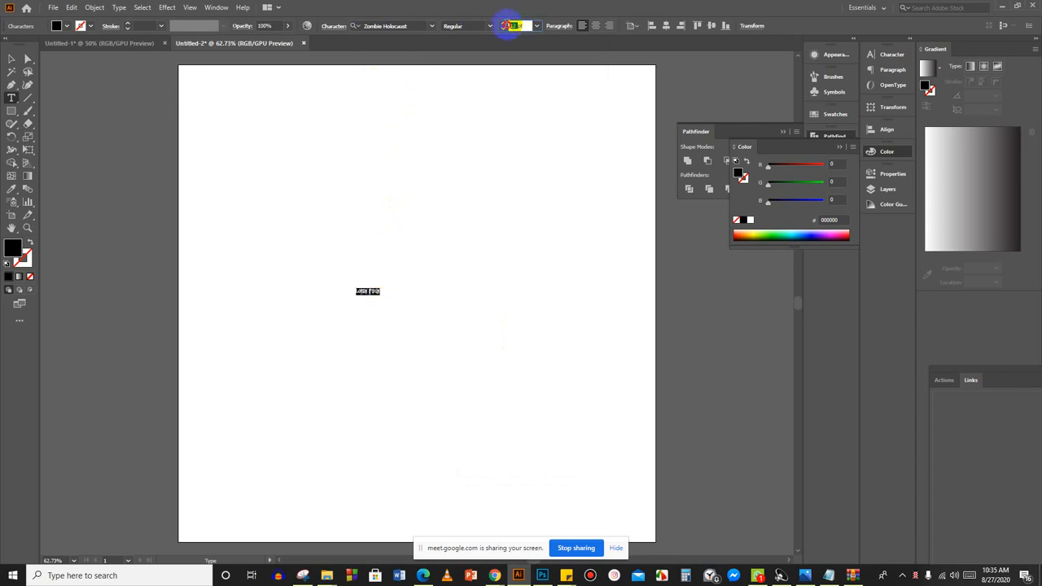
{"action": "type", "text": "50"}
{"action": "key", "text": "Return"}
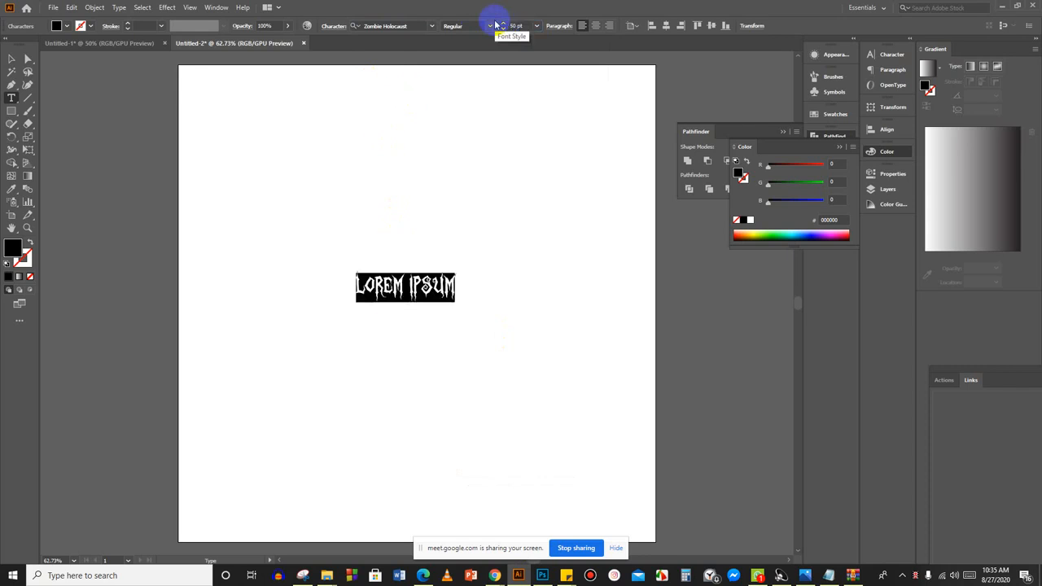
{"action": "left_click", "coordinate": [516, 25]}
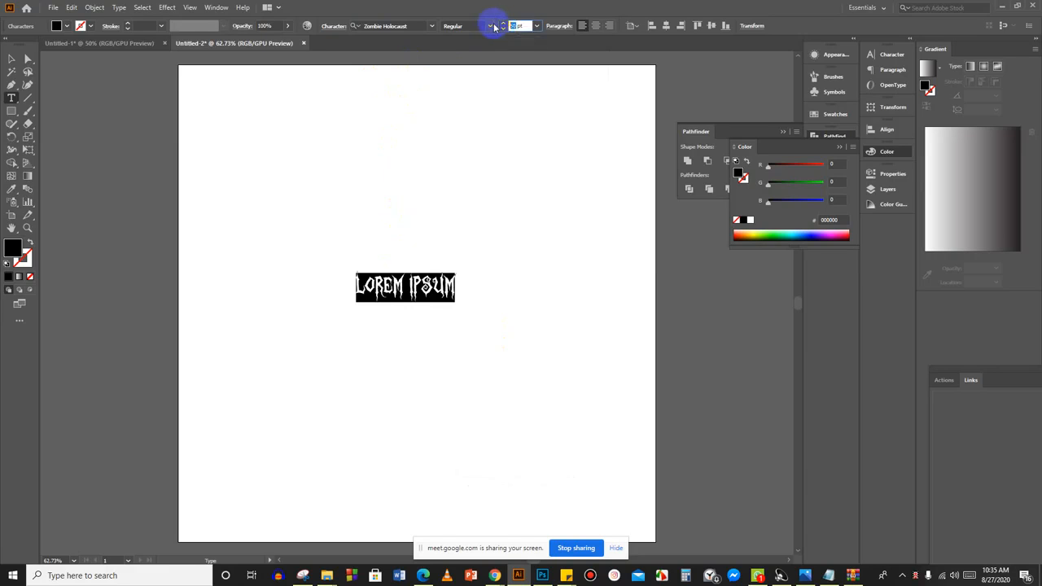
{"action": "type", "text": "70"}
{"action": "key", "text": "Return"}
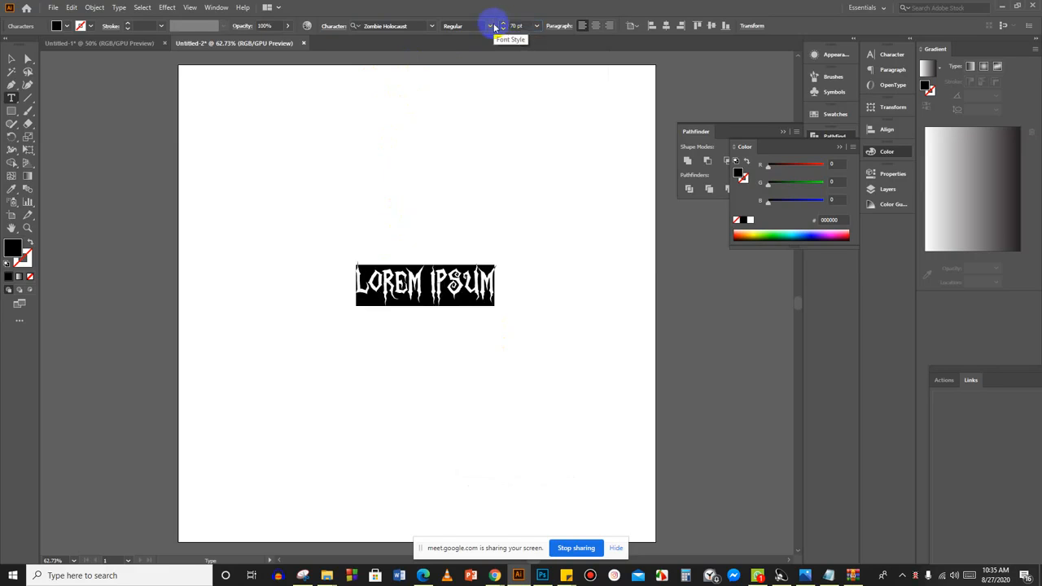
{"action": "left_click", "coordinate": [516, 25]}
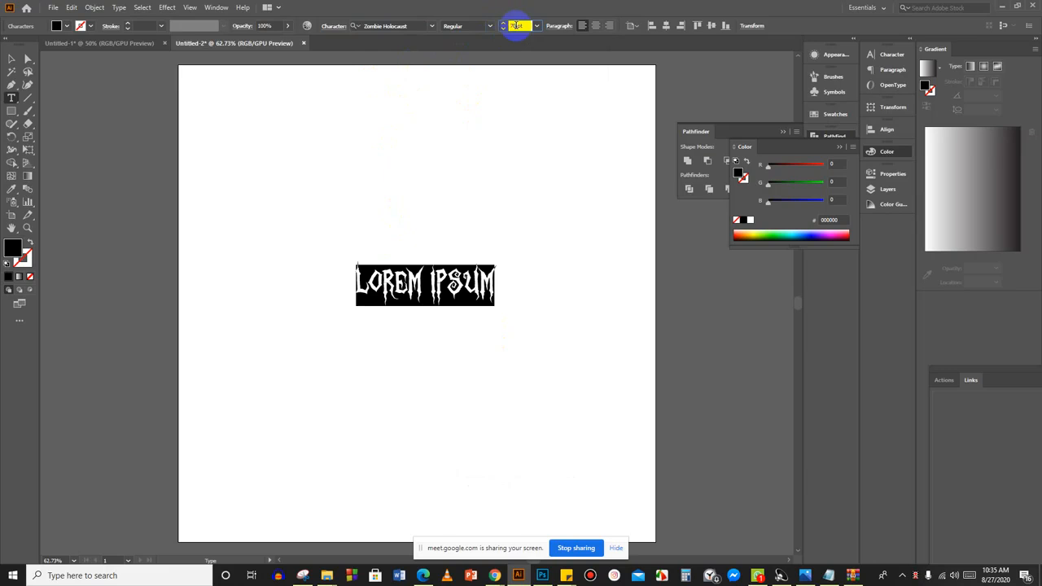
{"action": "scroll", "coordinate": [516, 25], "scroll_direction": "up", "scroll_amount": 15}
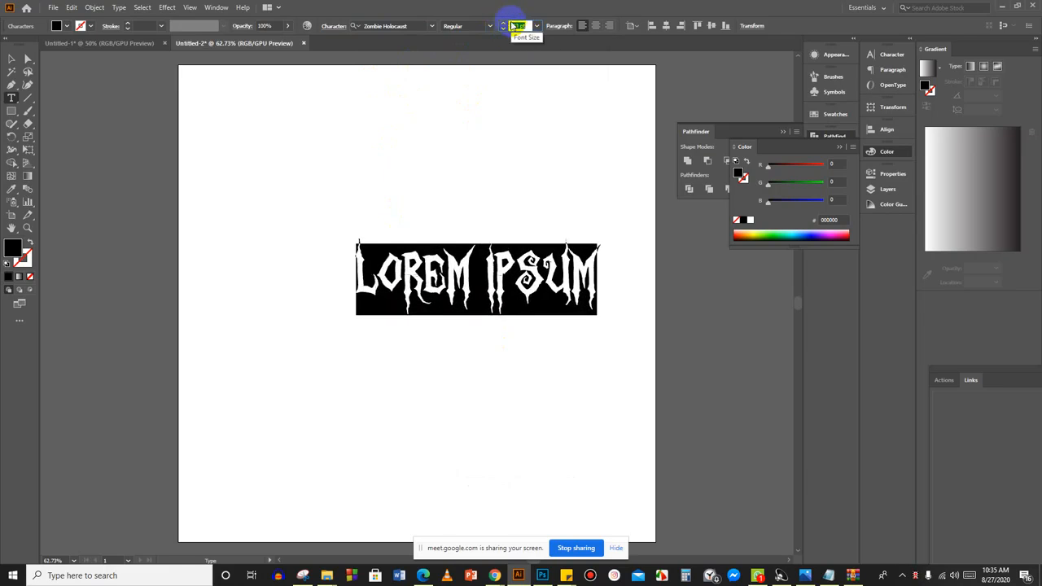
{"action": "scroll", "coordinate": [516, 26], "scroll_direction": "up", "scroll_amount": 15}
{"action": "left_click", "coordinate": [12, 60]}
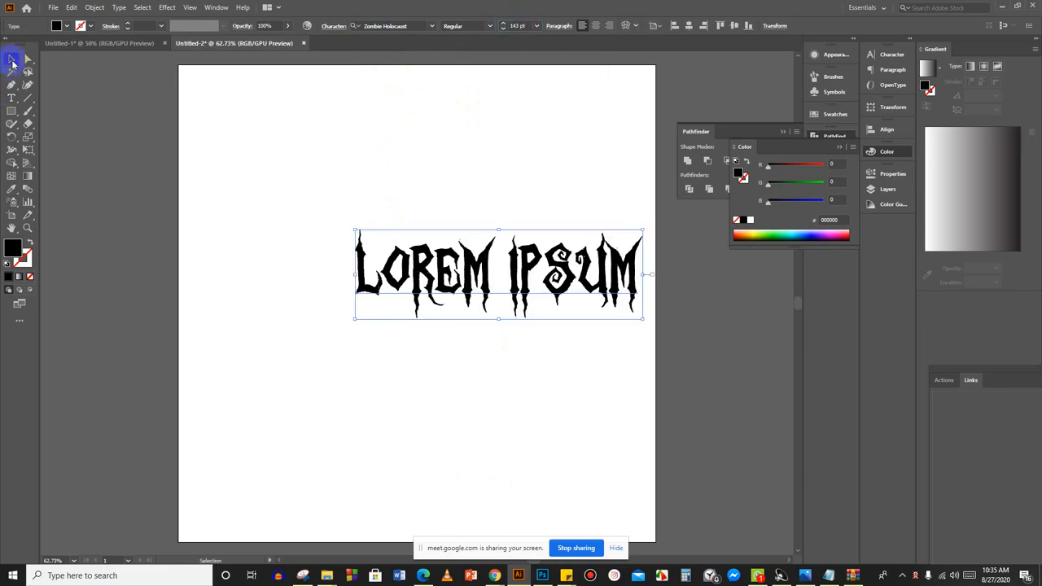
Move the placeholder text to about the middle of the artboard and deselect it.
{"action": "left_click", "coordinate": [381, 215]}
{"action": "left_click_drag", "start_coordinate": [485, 276], "coordinate": [431, 315]}
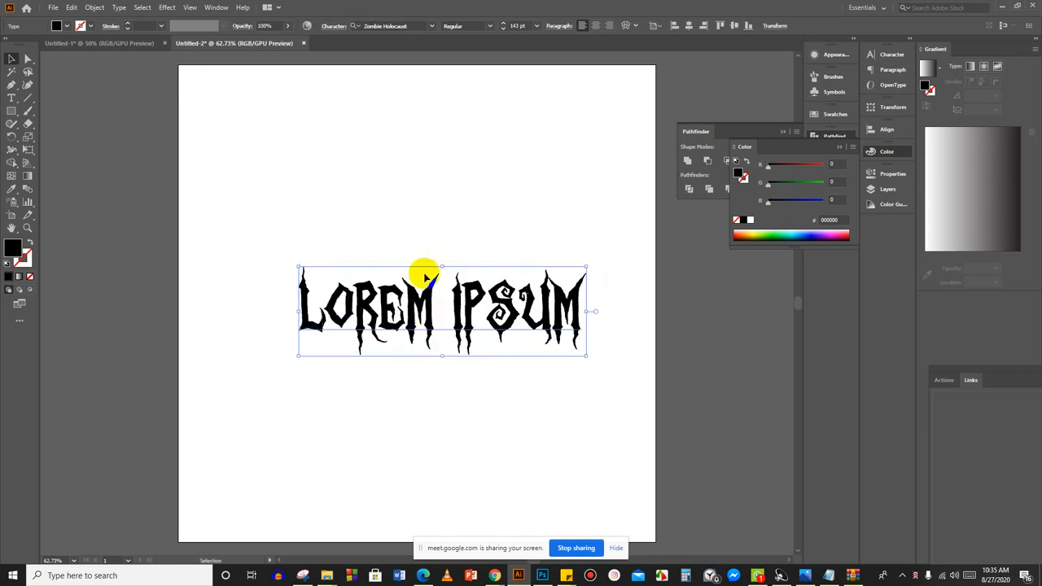
{"action": "left_click", "coordinate": [398, 220]}
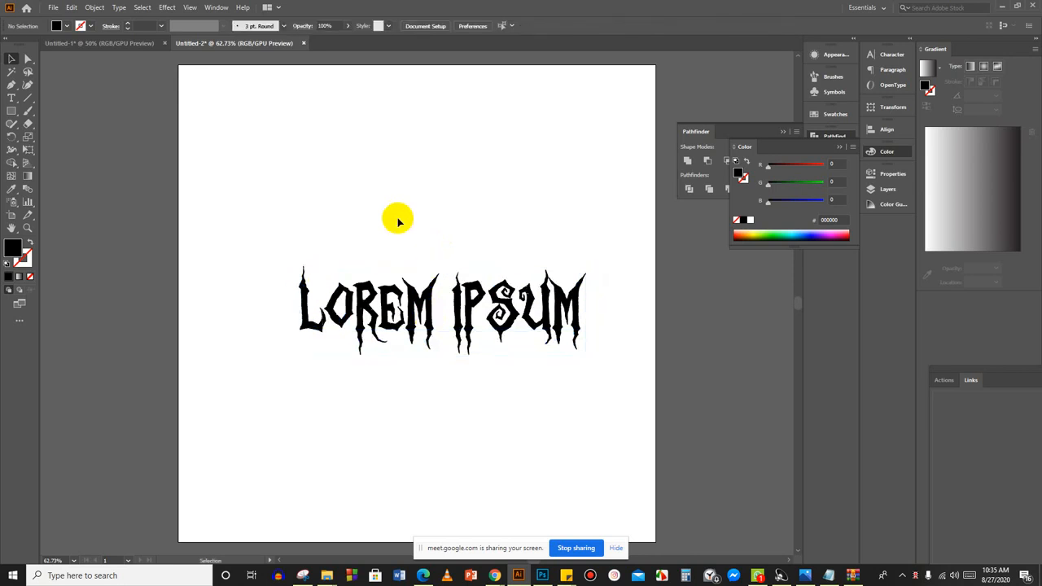
Switch to Chrome, look through the font and download pages, and reopen the Pumpkin Shoulder contest description.
{"action": "left_click", "coordinate": [519, 573]}
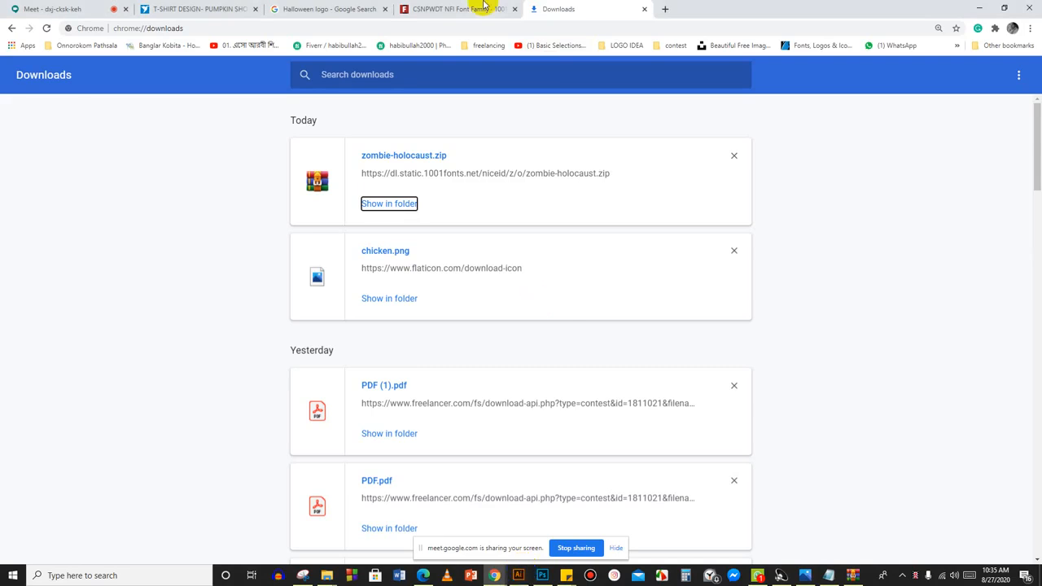
{"action": "left_click", "coordinate": [493, 9]}
{"action": "left_click", "coordinate": [583, 7]}
{"action": "left_click", "coordinate": [403, 8]}
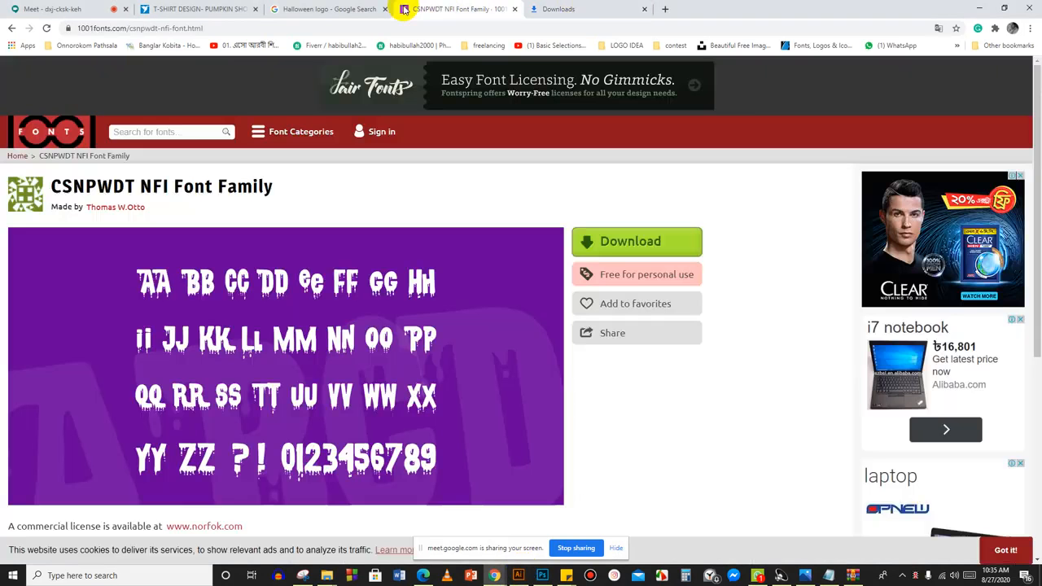
{"action": "left_click", "coordinate": [342, 8]}
{"action": "left_click", "coordinate": [251, 8]}
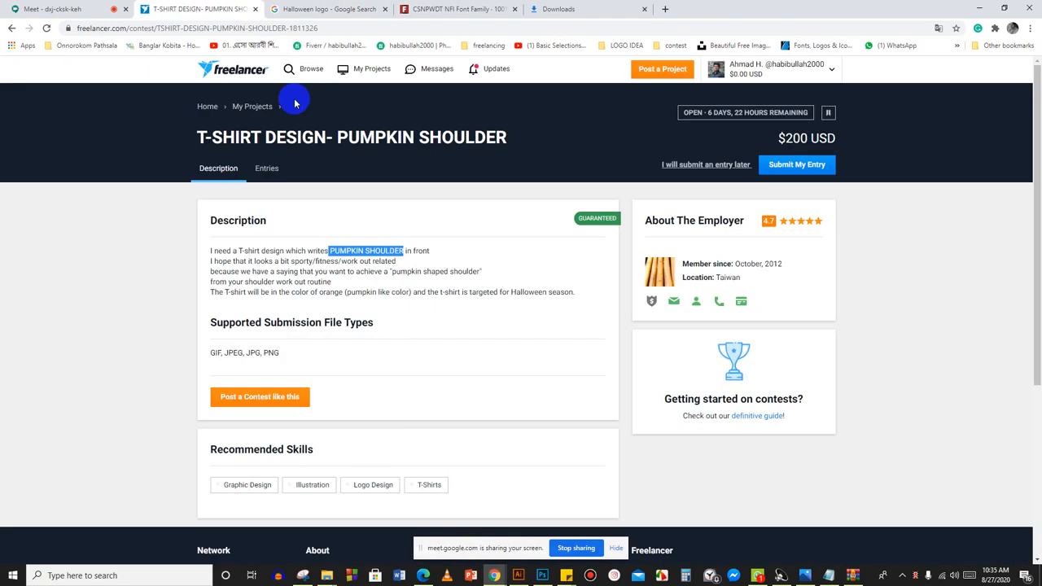
{"action": "left_click", "coordinate": [345, 255]}
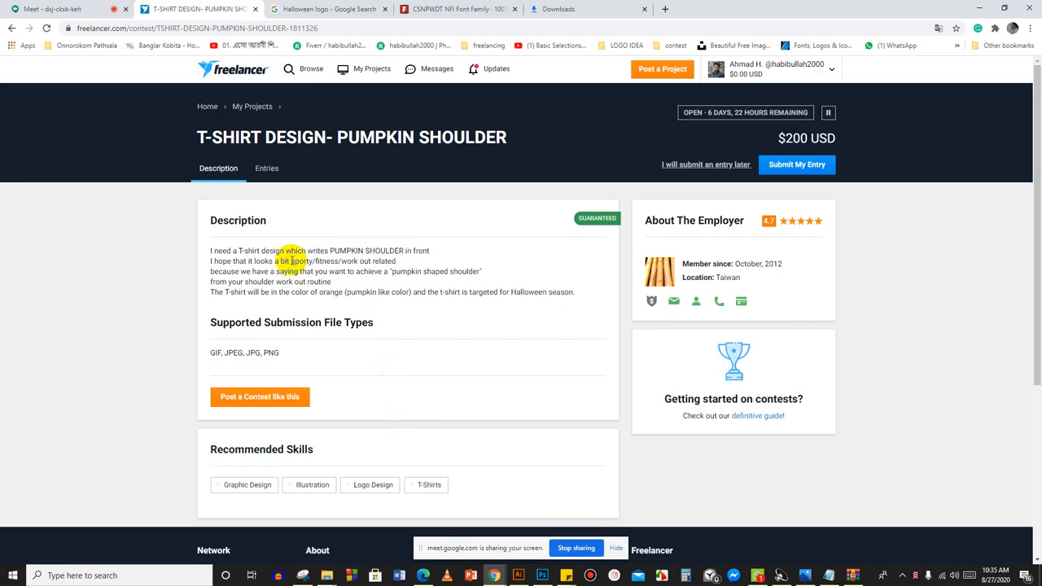
Copy the word "sporty" from the contest description and search Google Images for it in a new tab.
{"action": "left_click_drag", "start_coordinate": [291, 260], "coordinate": [312, 262]}
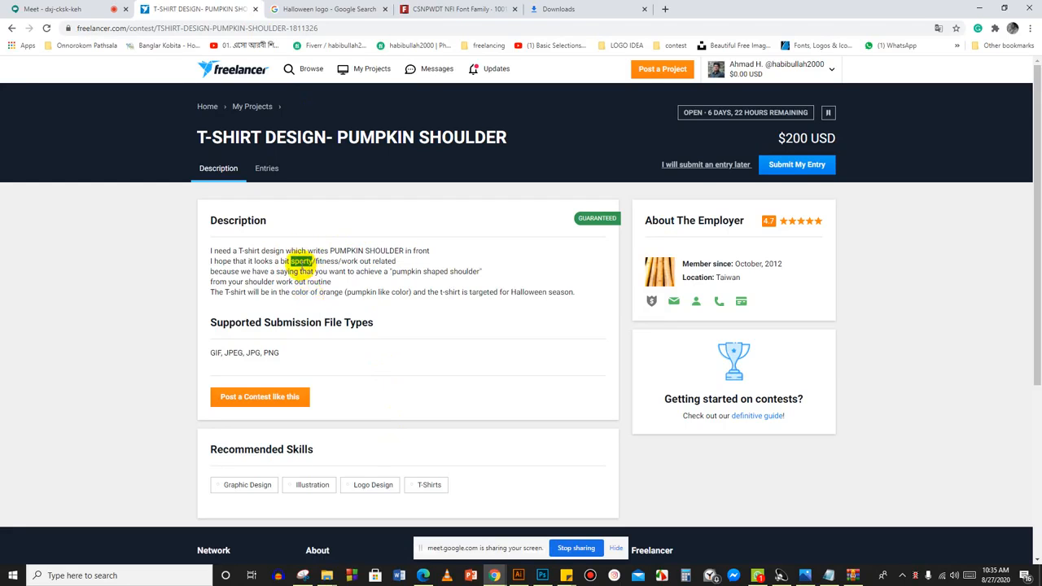
{"action": "right_click", "coordinate": [301, 261]}
{"action": "left_click", "coordinate": [321, 271]}
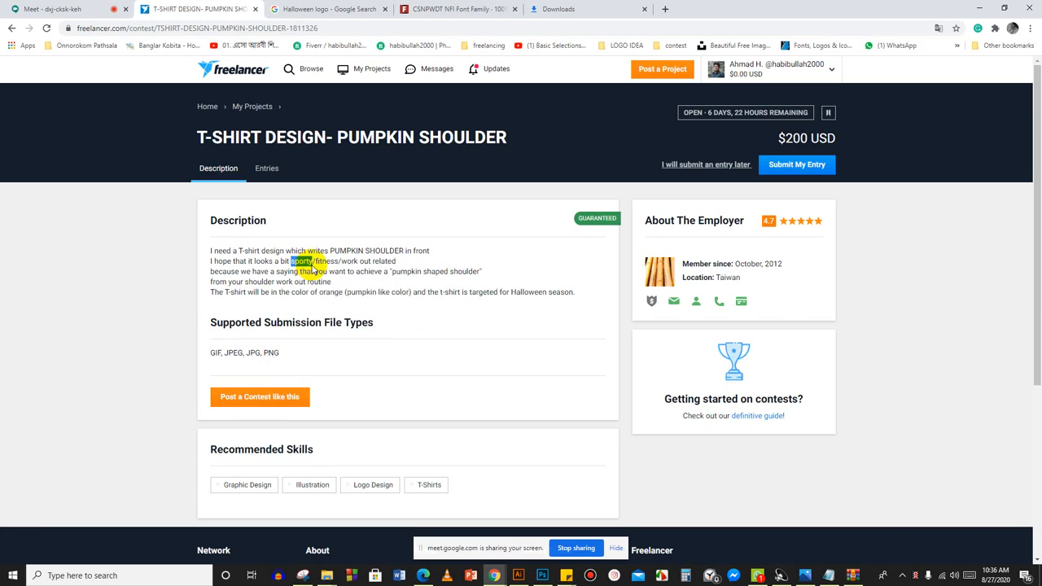
{"action": "left_click", "coordinate": [671, 7]}
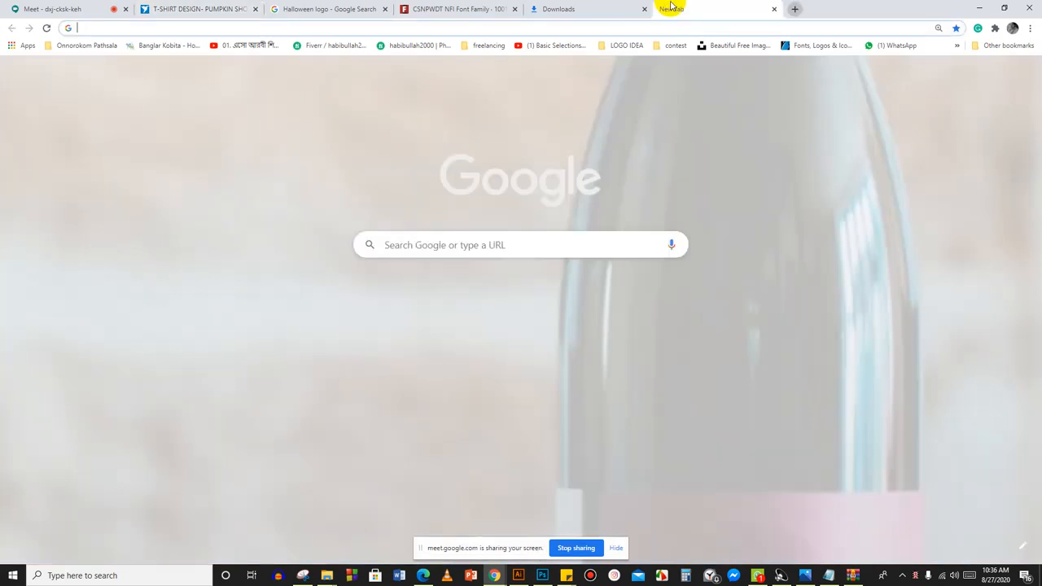
{"action": "key", "text": "ctrl+v"}
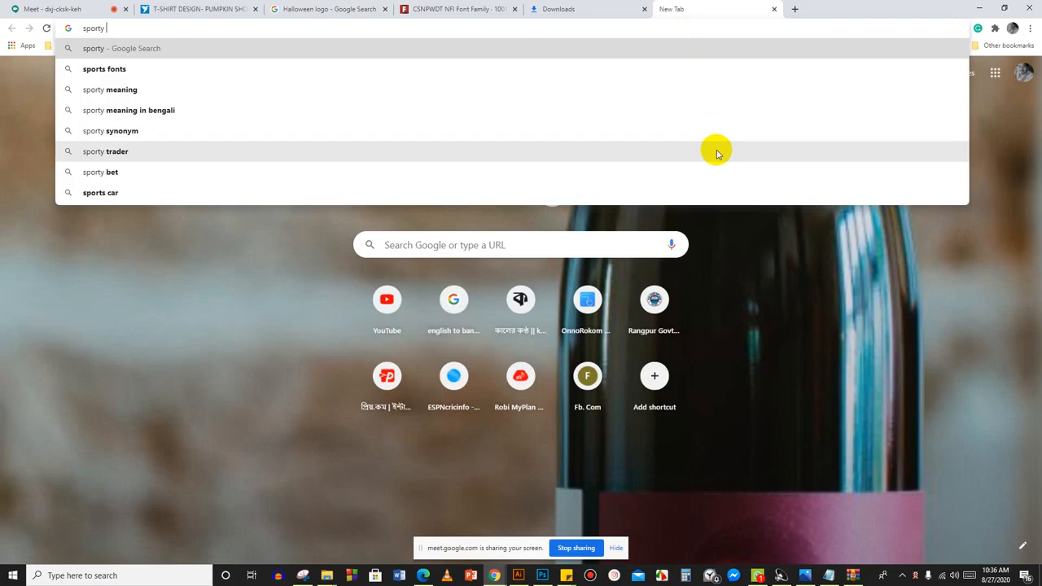
{"action": "key", "text": "Return"}
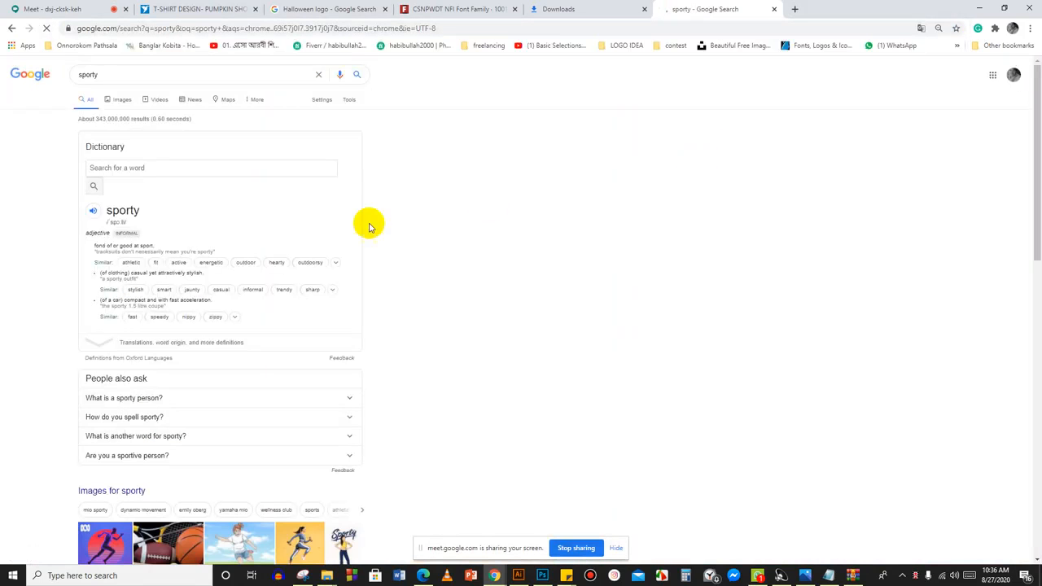
{"action": "left_click", "coordinate": [123, 99]}
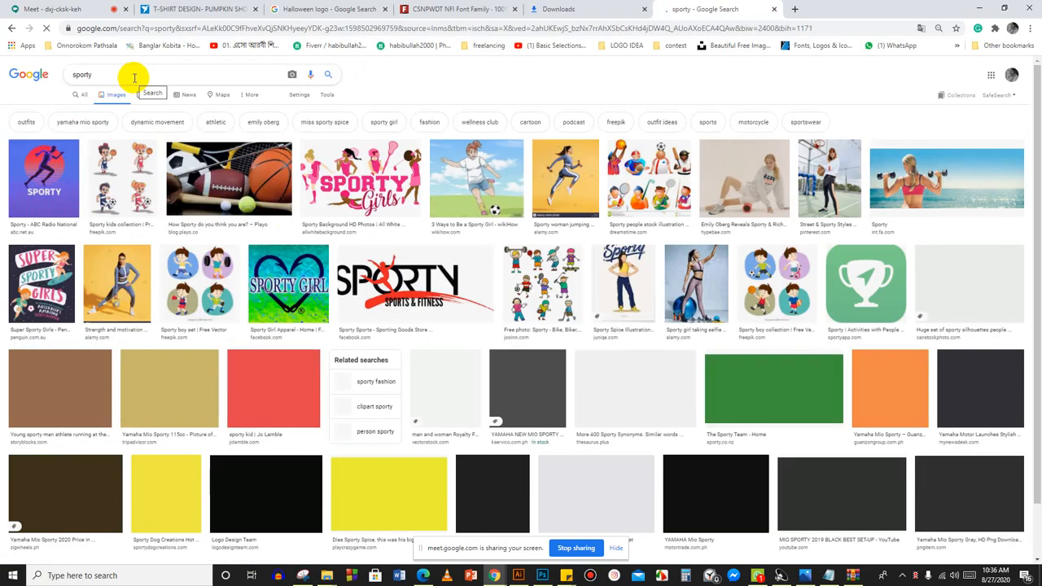
Refine the image search to "sporty t shirts" and browse the shirt designs.
{"action": "left_click", "coordinate": [134, 74]}
{"action": "type", "text": "t"}
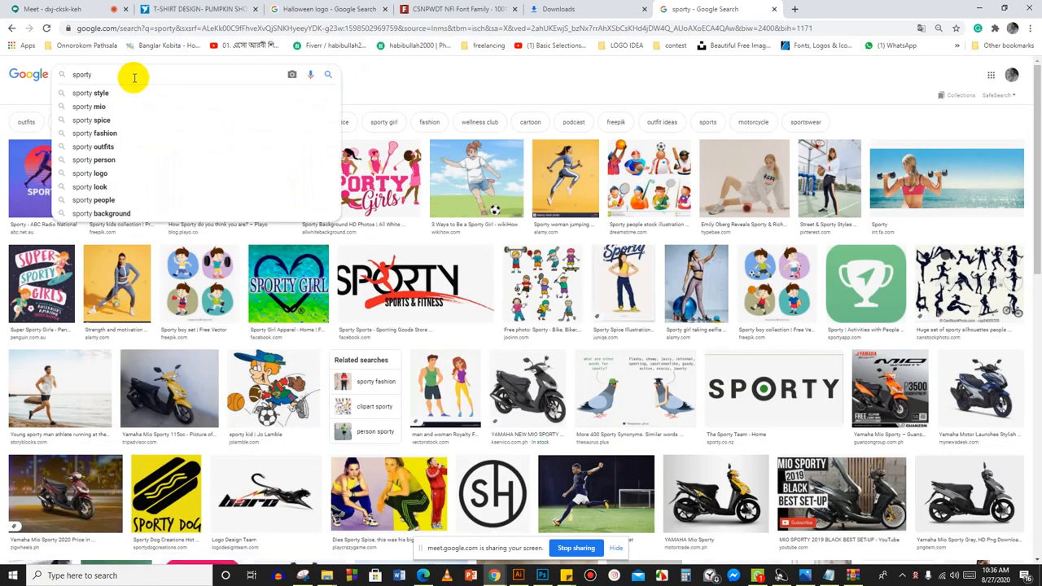
{"action": "type", "text": " shirts"}
{"action": "key", "text": "Return"}
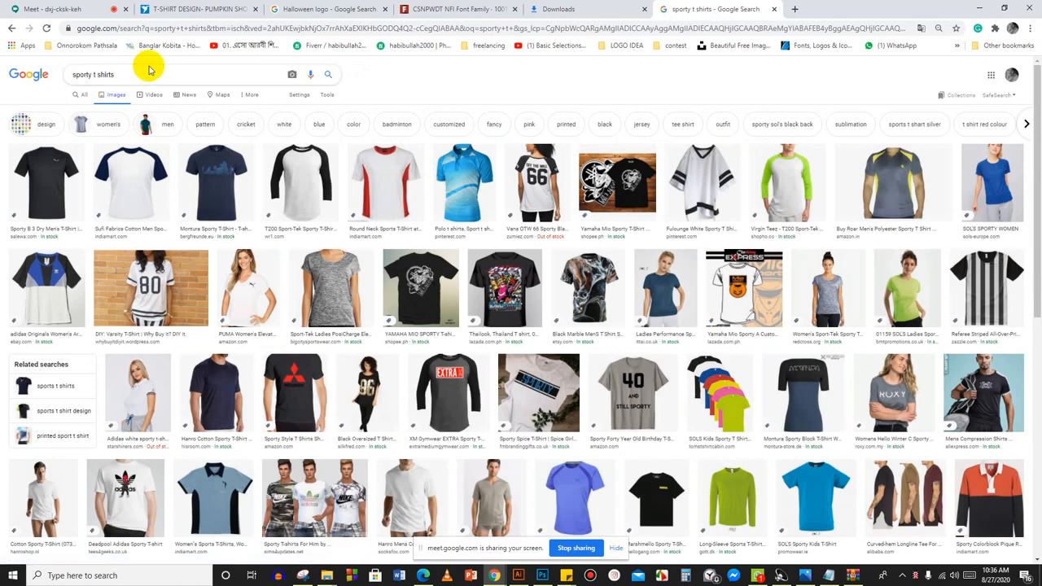
{"action": "scroll", "coordinate": [149, 70], "scroll_direction": "down", "scroll_amount": 5}
{"action": "scroll", "coordinate": [151, 70], "scroll_direction": "down", "scroll_amount": 3}
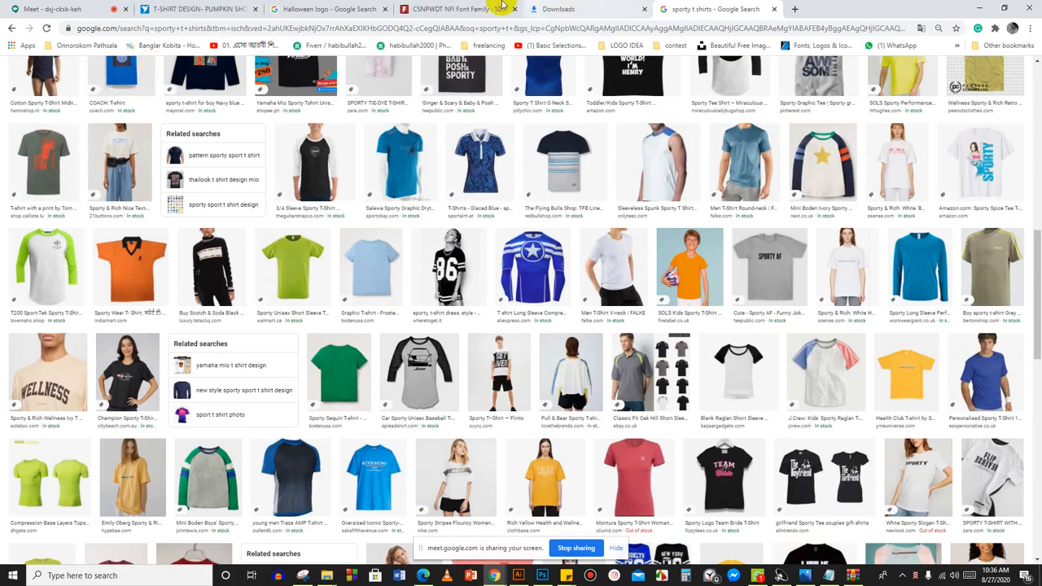
Check the Meet call and the Illustrator document, and highlight "PUMPKIN SHOULDER" in the contest description in Chrome.
{"action": "left_click", "coordinate": [220, 9]}
{"action": "left_click", "coordinate": [95, 6]}
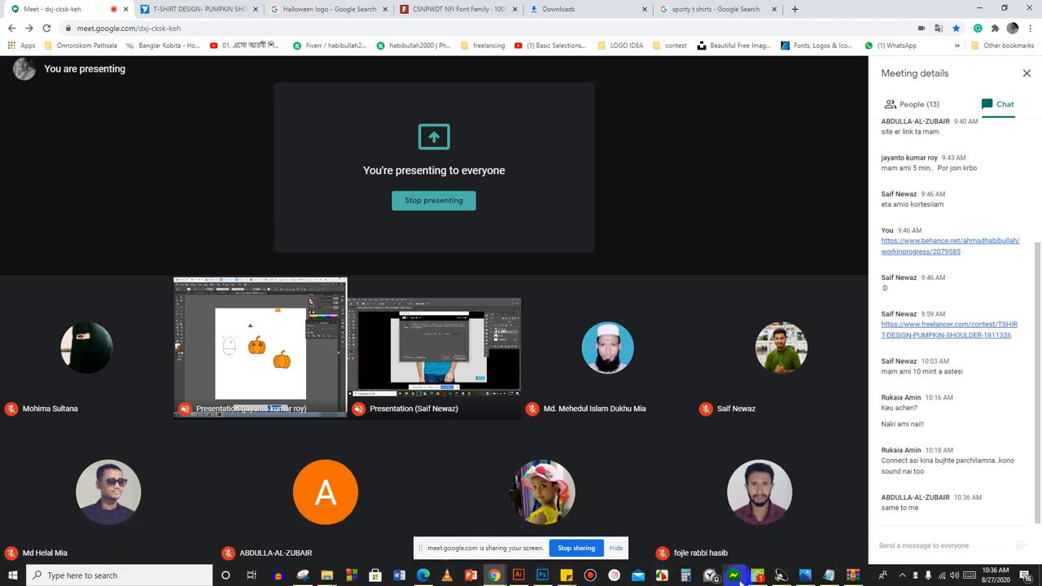
{"action": "left_click", "coordinate": [519, 576]}
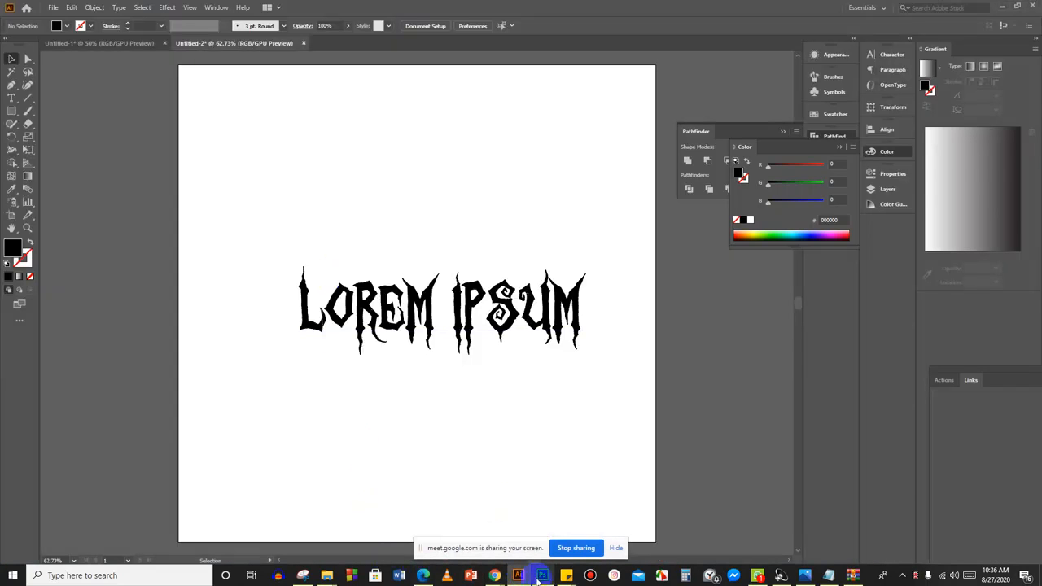
{"action": "mouse_move", "coordinate": [495, 574]}
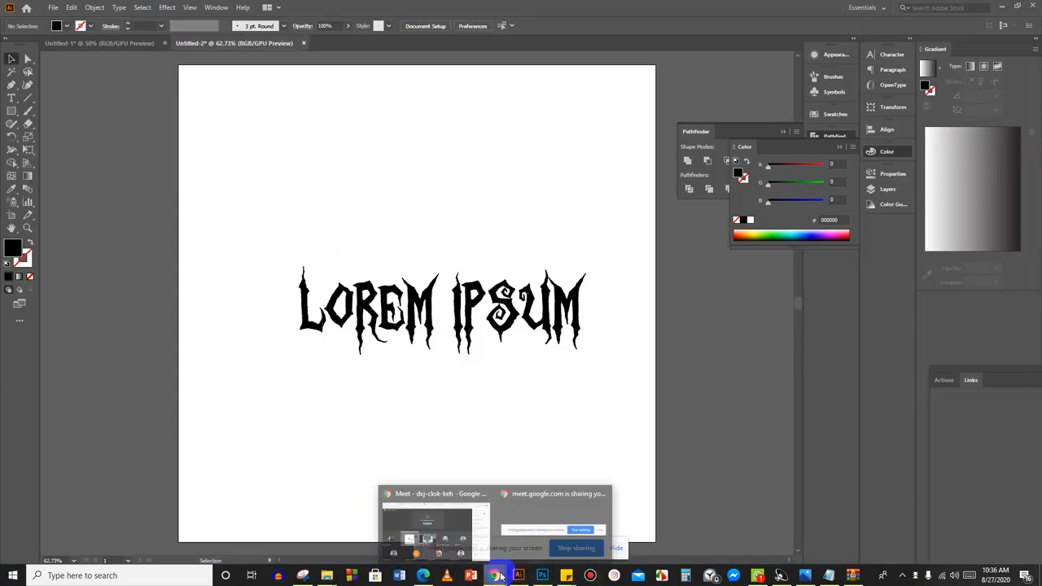
{"action": "left_click", "coordinate": [444, 525]}
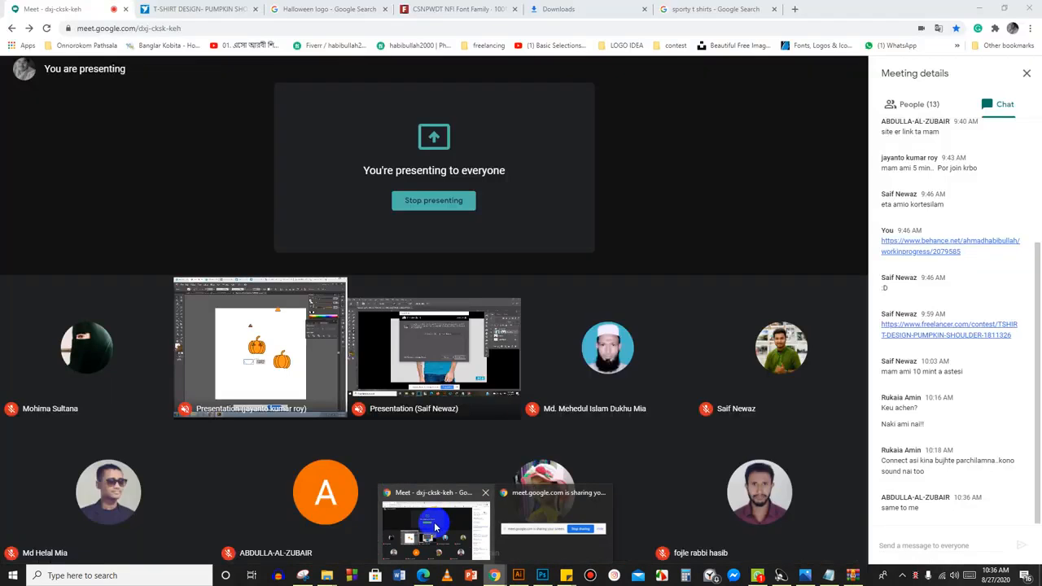
{"action": "left_click", "coordinate": [146, 11]}
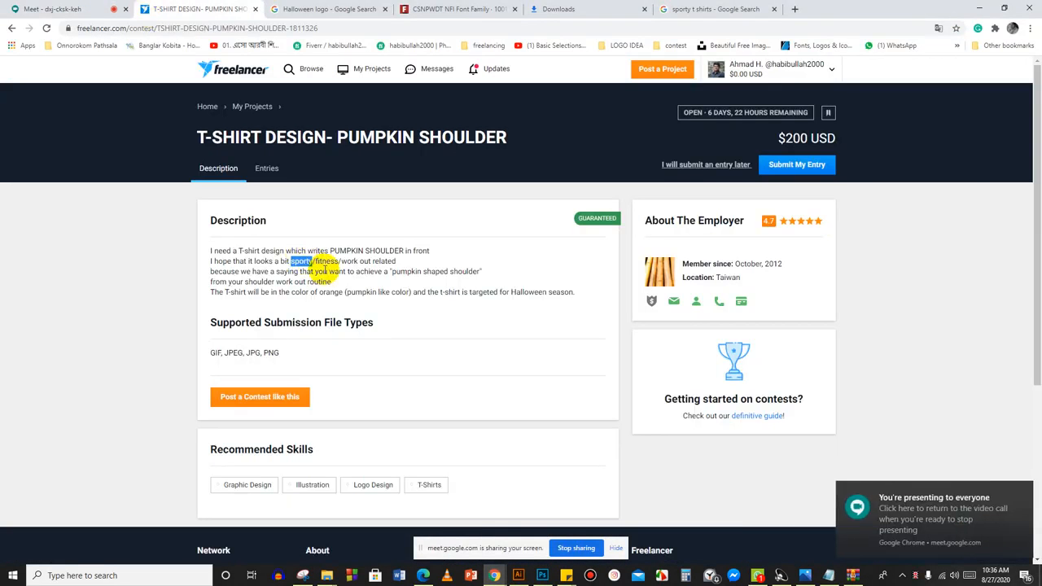
{"action": "left_click_drag", "start_coordinate": [328, 251], "coordinate": [405, 253]}
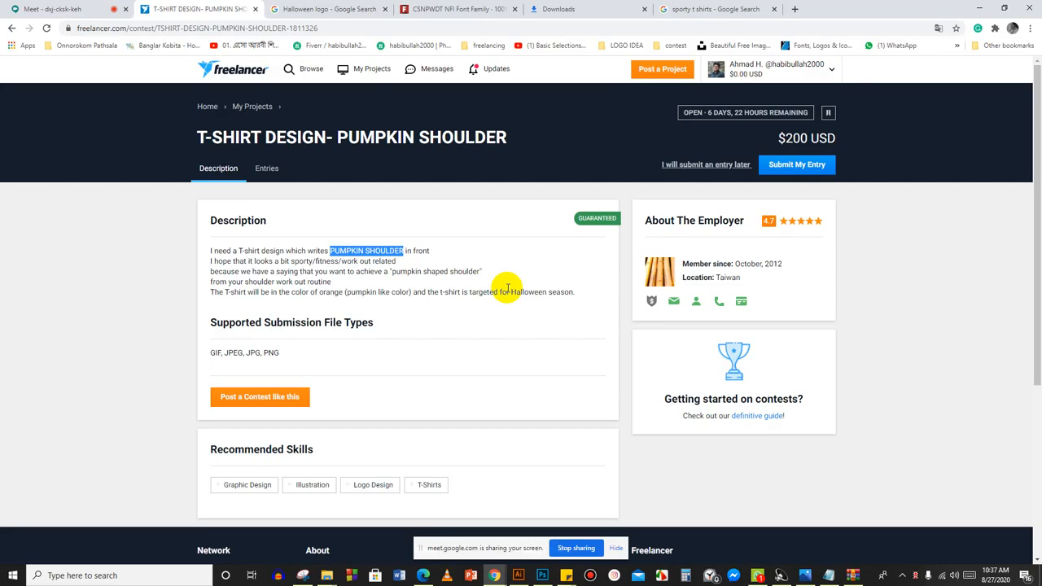
Search Google for "workout t shirts" in a new tab.
{"action": "left_click", "coordinate": [796, 9]}
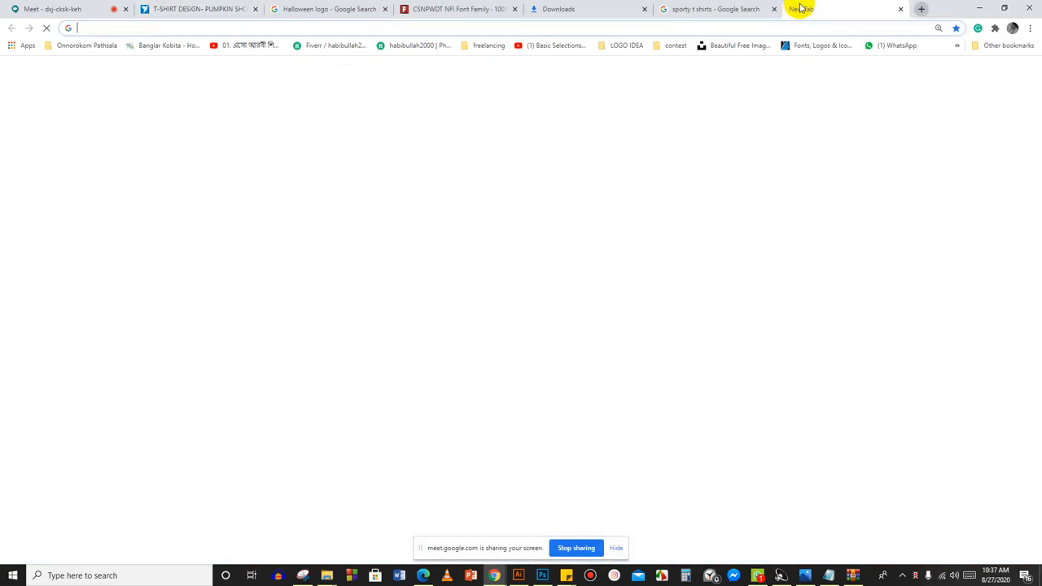
{"action": "type", "text": "work o"}
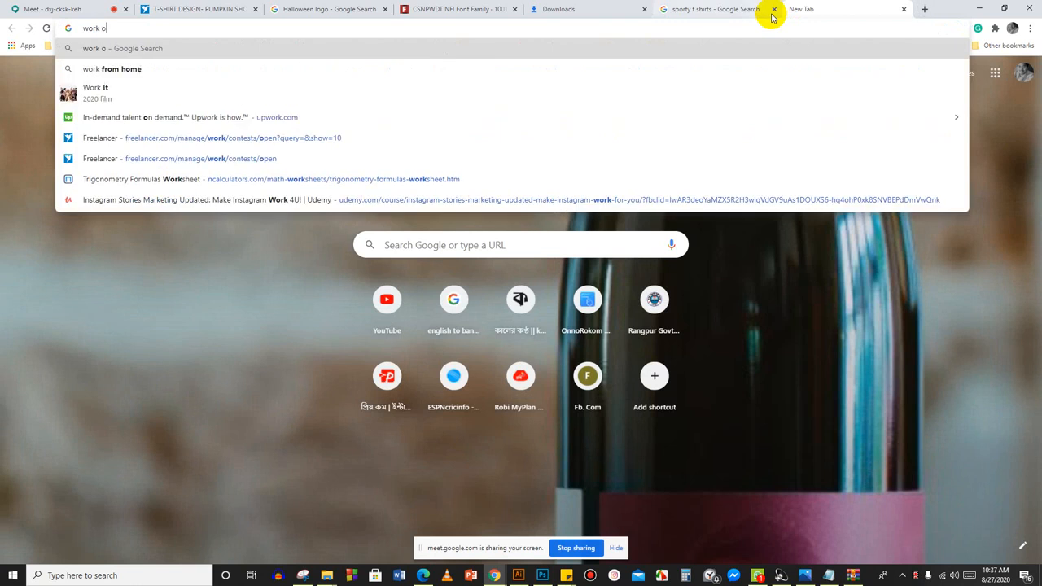
{"action": "type", "text": "ut"}
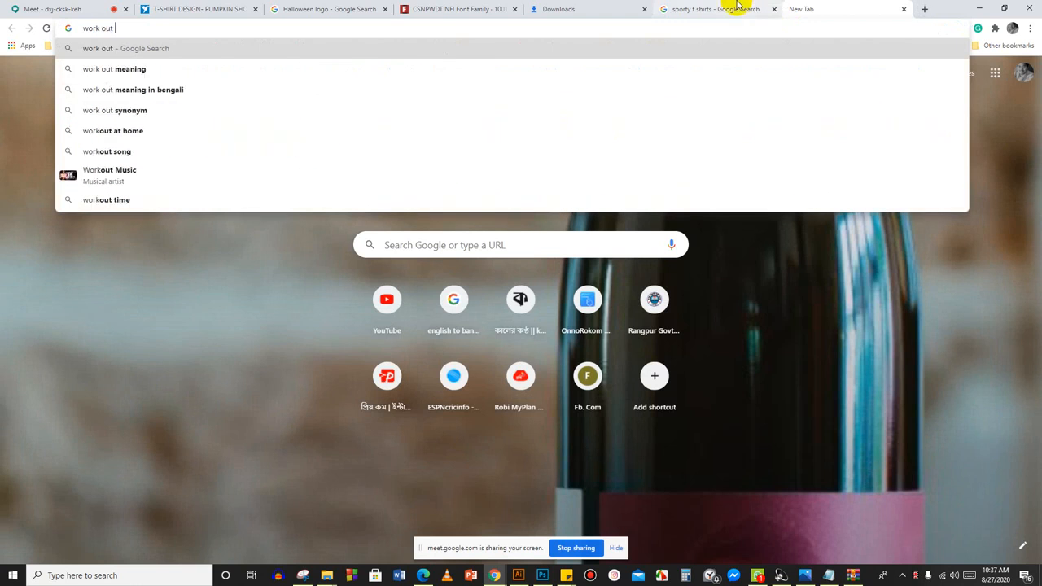
{"action": "type", "text": " t"}
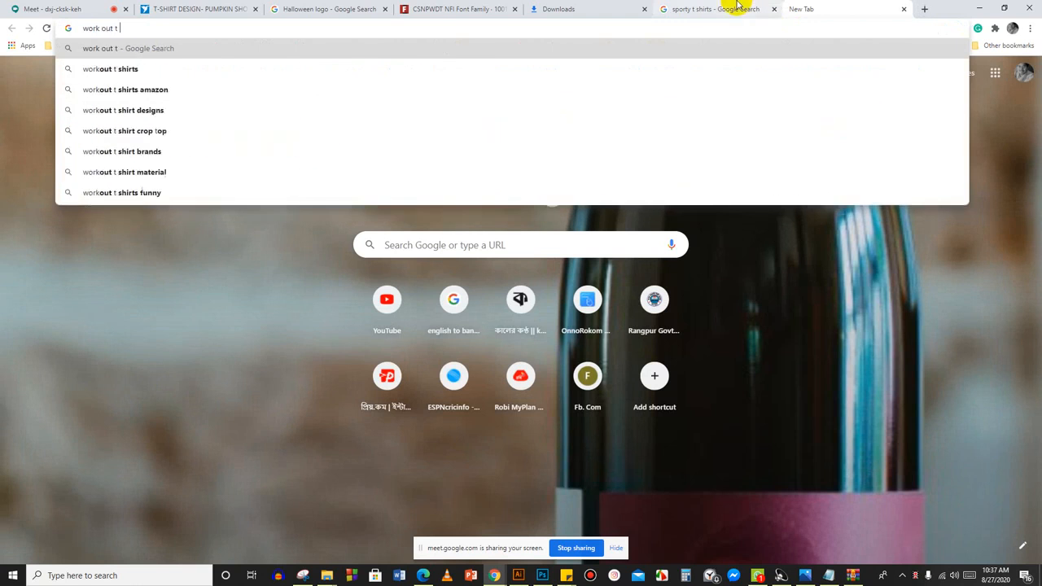
{"action": "key", "text": "Down"}
{"action": "key", "text": "Return"}
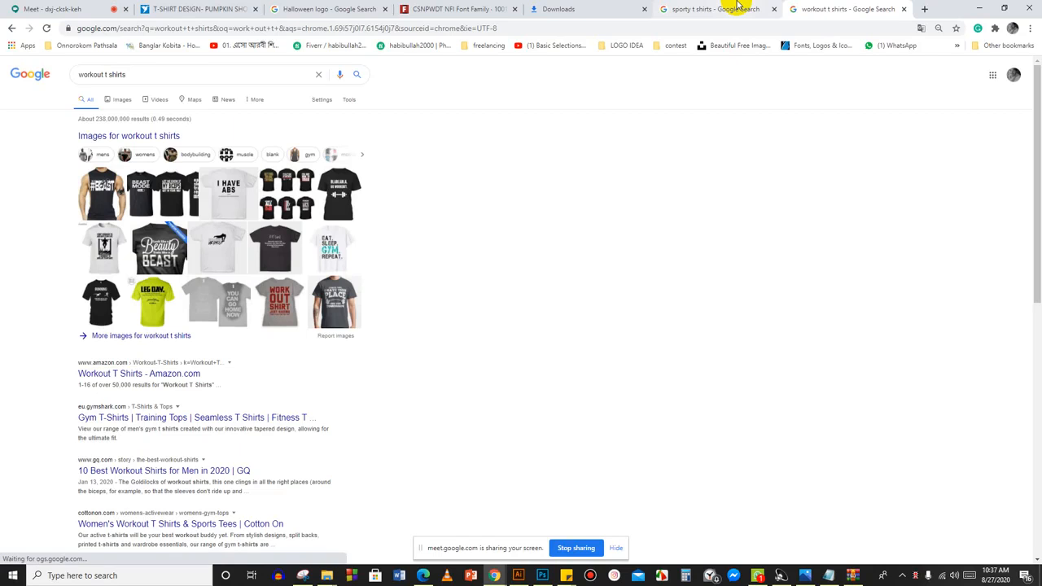
Change the Google search to "workout logo".
{"action": "left_click", "coordinate": [155, 76]}
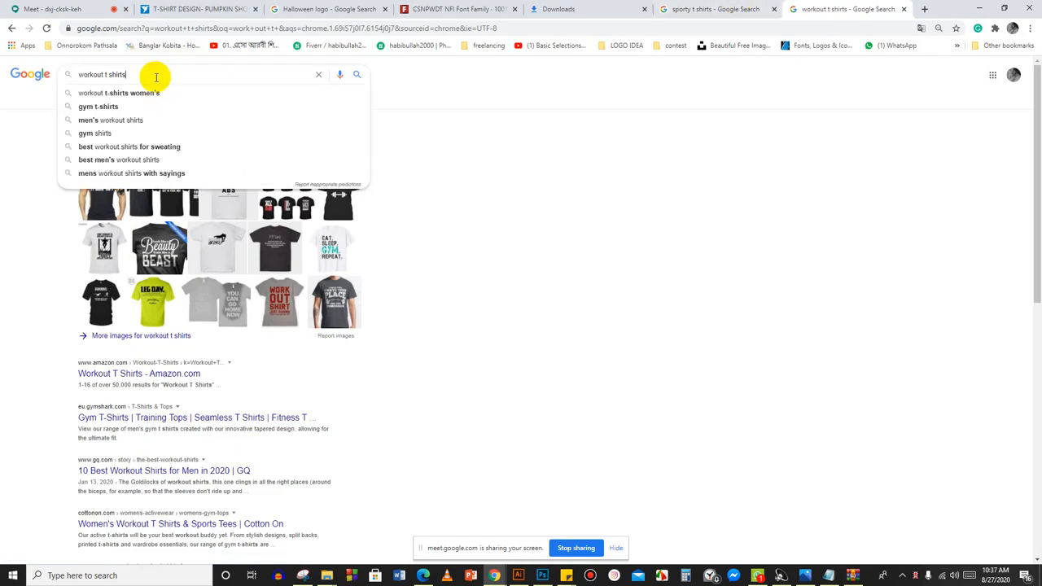
{"action": "left_click_drag", "start_coordinate": [155, 76], "coordinate": [106, 68]}
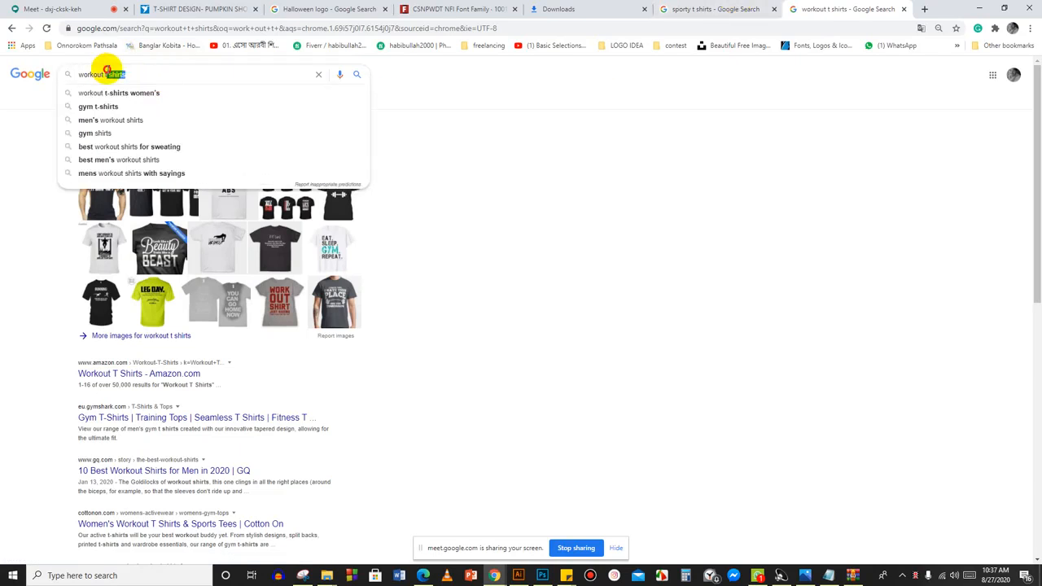
{"action": "type", "text": "logo"}
{"action": "key", "text": "Return"}
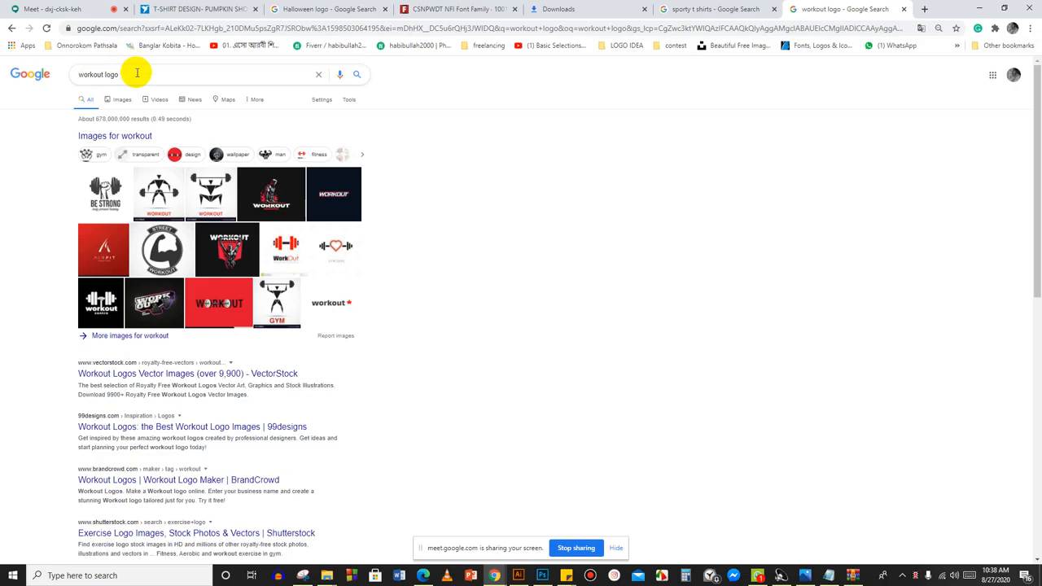
Replace "workout" in the query and search Google for "soldier logo".
{"action": "left_click_drag", "start_coordinate": [103, 76], "coordinate": [55, 78]}
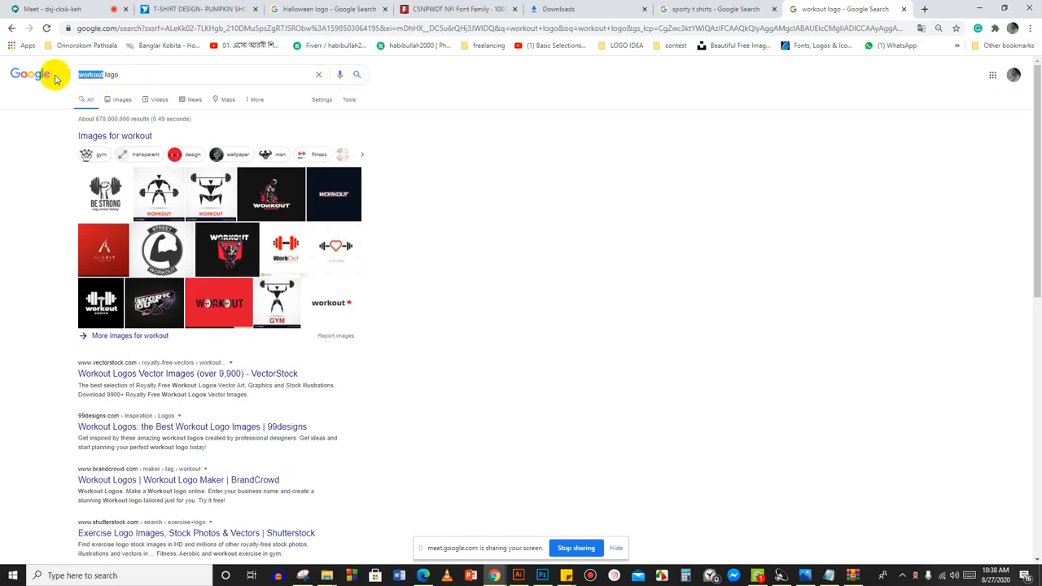
{"action": "type", "text": "solder"}
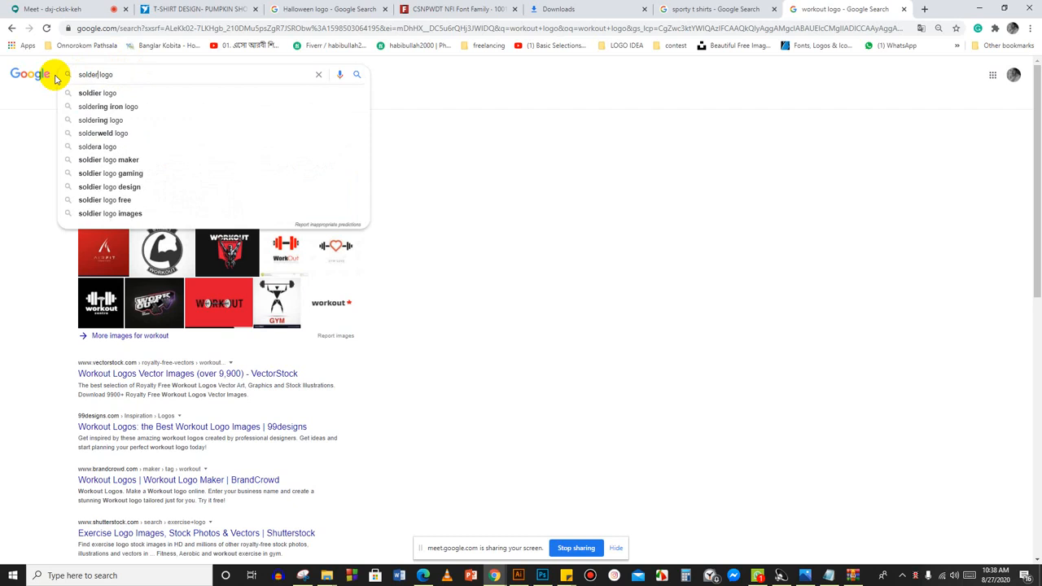
{"action": "key", "text": "Down"}
{"action": "key", "text": "Return"}
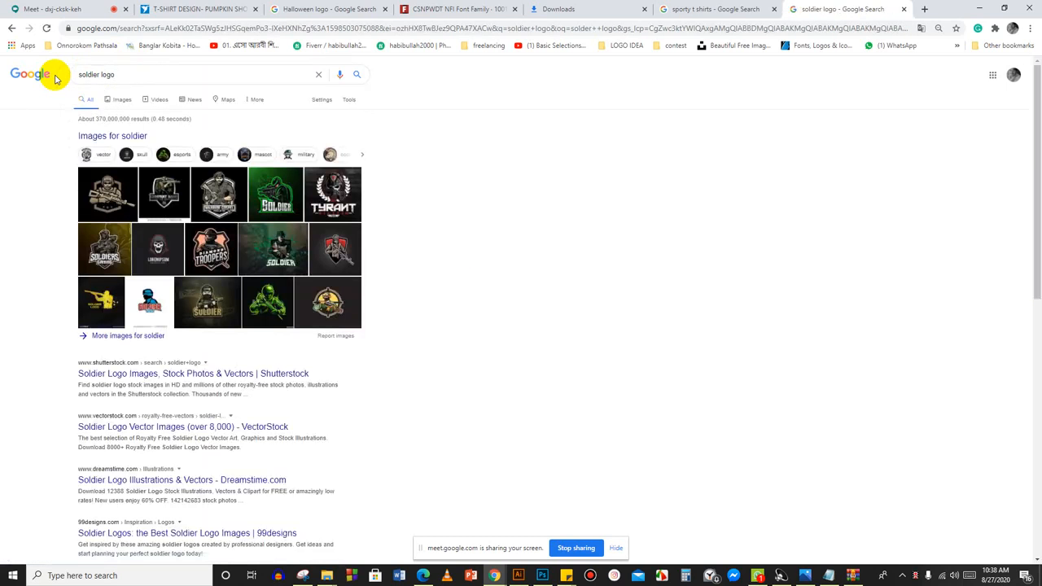
Check the Meet call and the contest description, and change the Google search from the soldier query to "shoulder logo".
{"action": "left_click", "coordinate": [14, 7]}
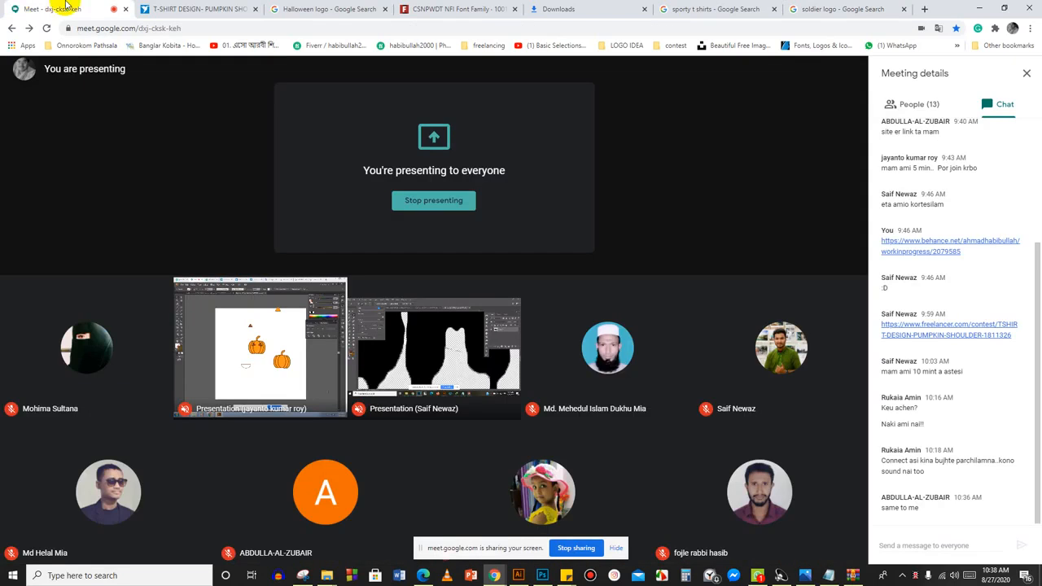
{"action": "left_click", "coordinate": [187, 8]}
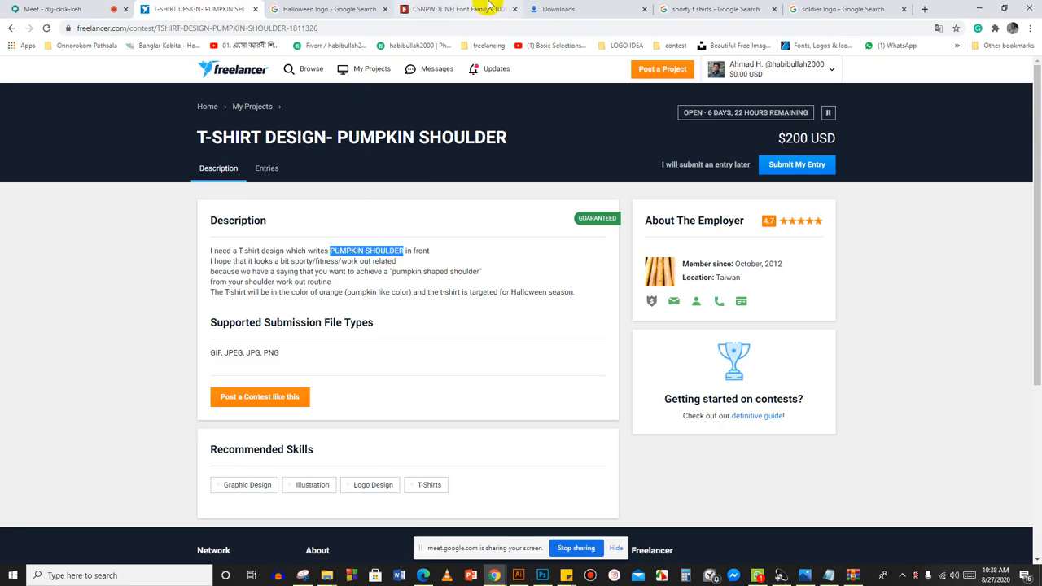
{"action": "left_click", "coordinate": [822, 9]}
{"action": "left_click_drag", "start_coordinate": [105, 74], "coordinate": [35, 73]}
{"action": "type", "text": "shoulder logo"}
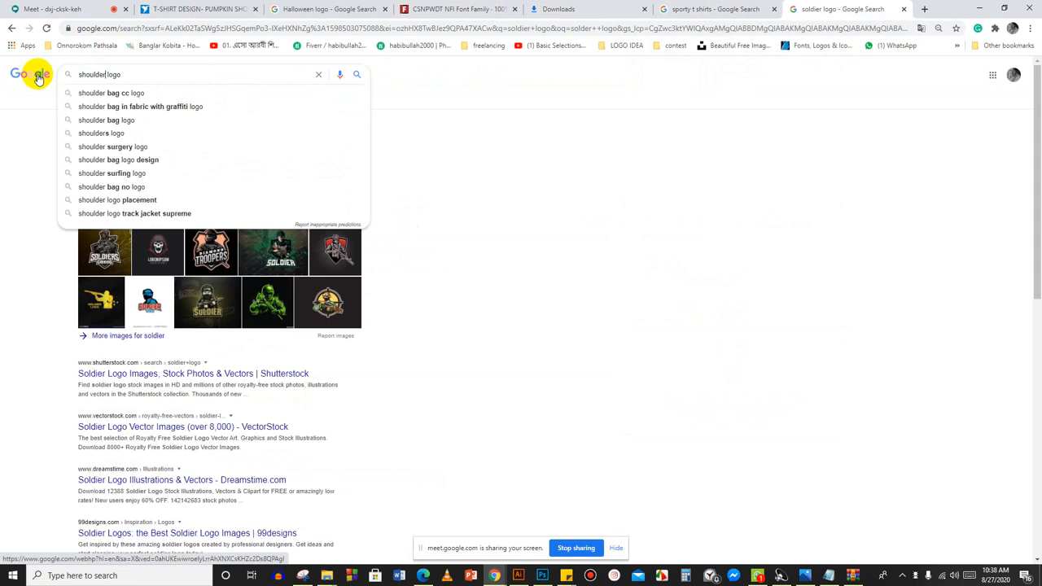
{"action": "key", "text": "Return"}
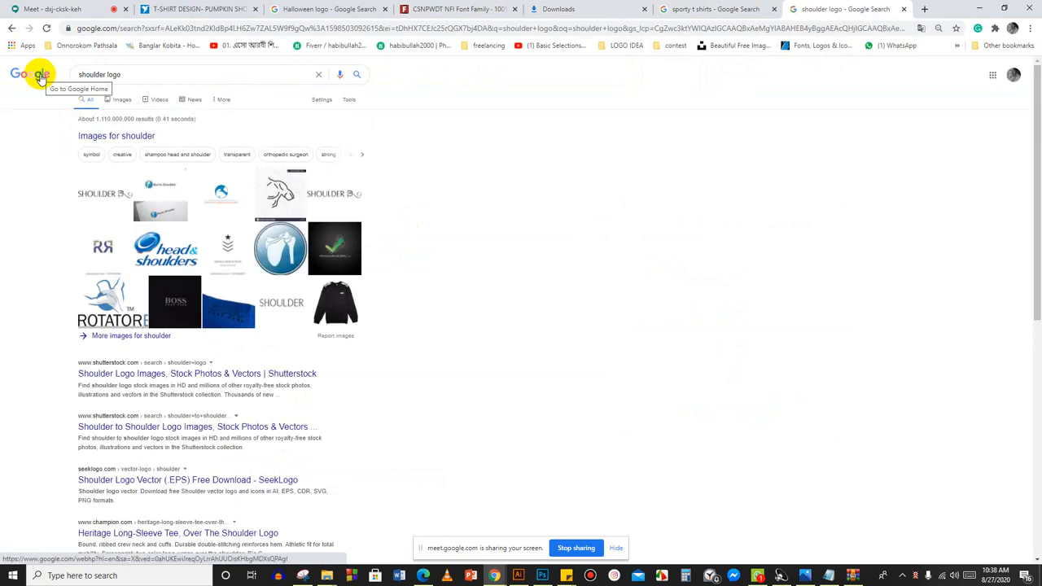
Search Google for "shoulder work out logo" and browse the image results for design references.
{"action": "left_click", "coordinate": [135, 74]}
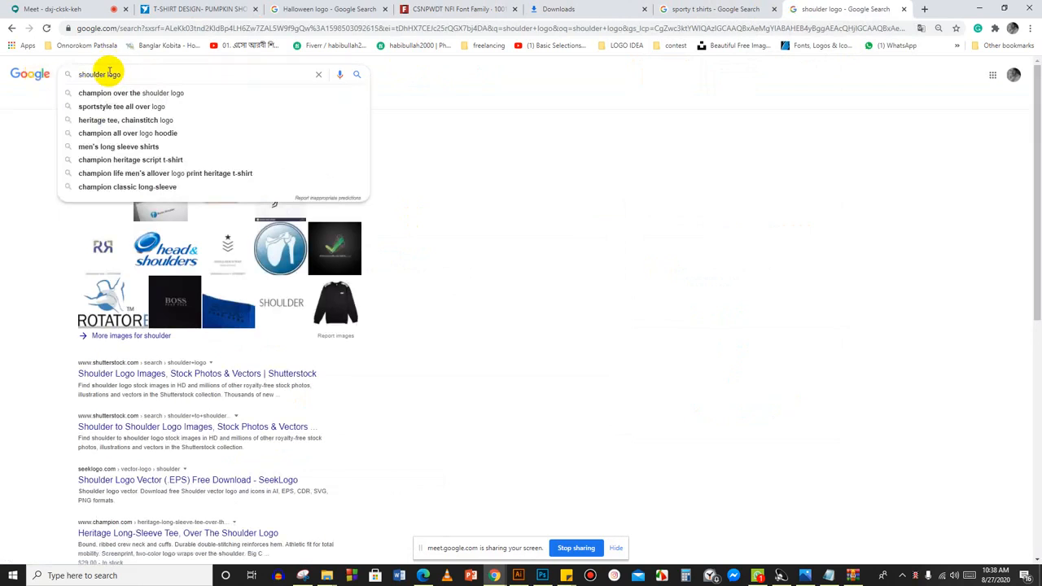
{"action": "left_click_drag", "start_coordinate": [108, 73], "coordinate": [123, 74]}
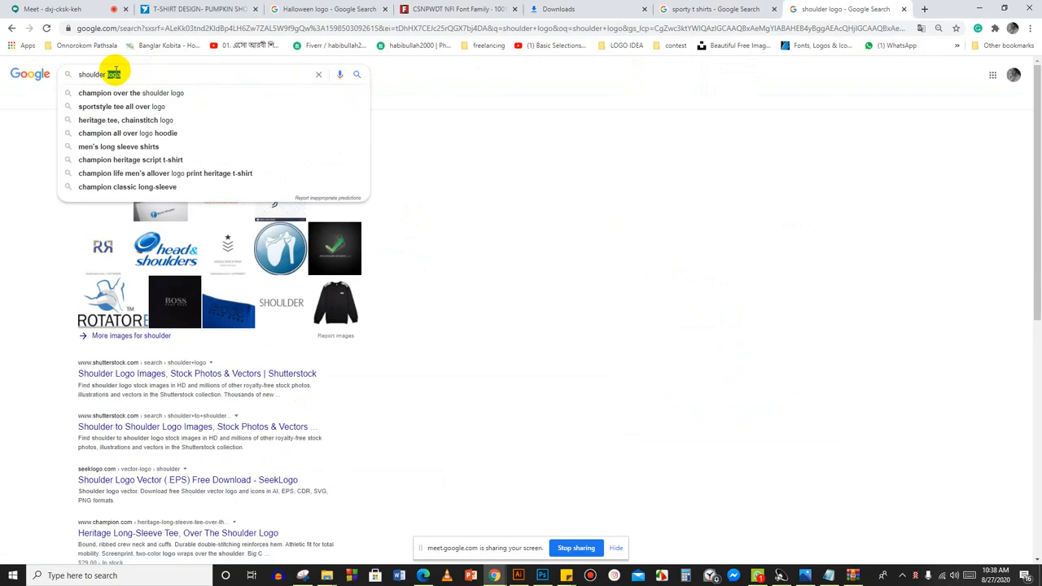
{"action": "type", "text": "work o"}
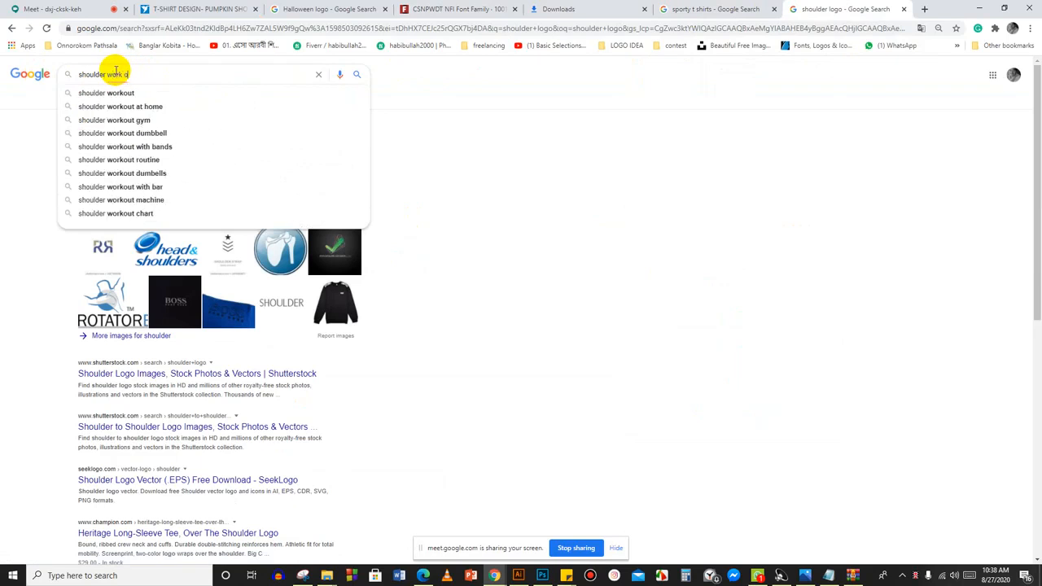
{"action": "type", "text": "ut logo"}
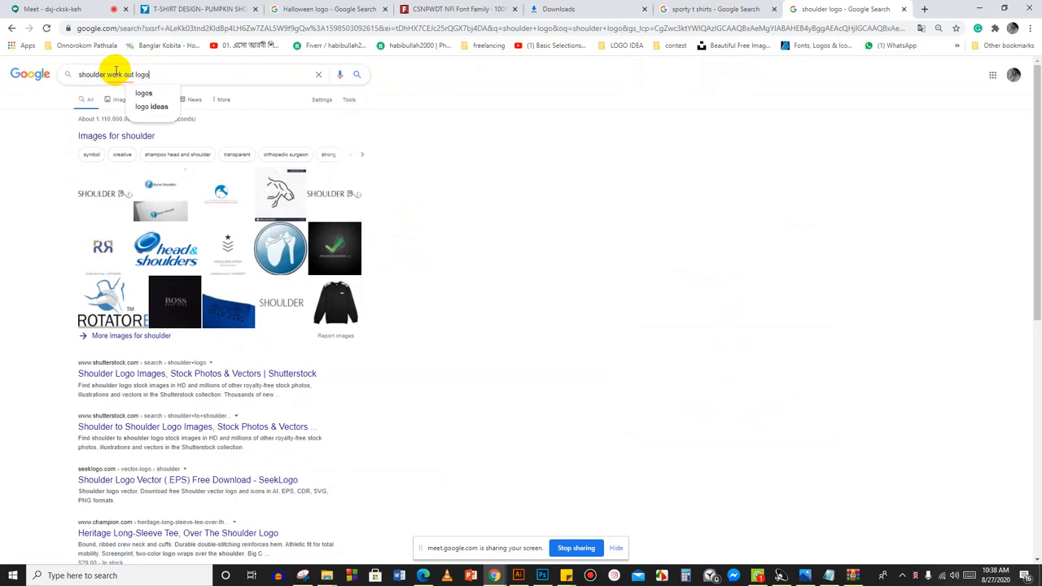
{"action": "key", "text": "Return"}
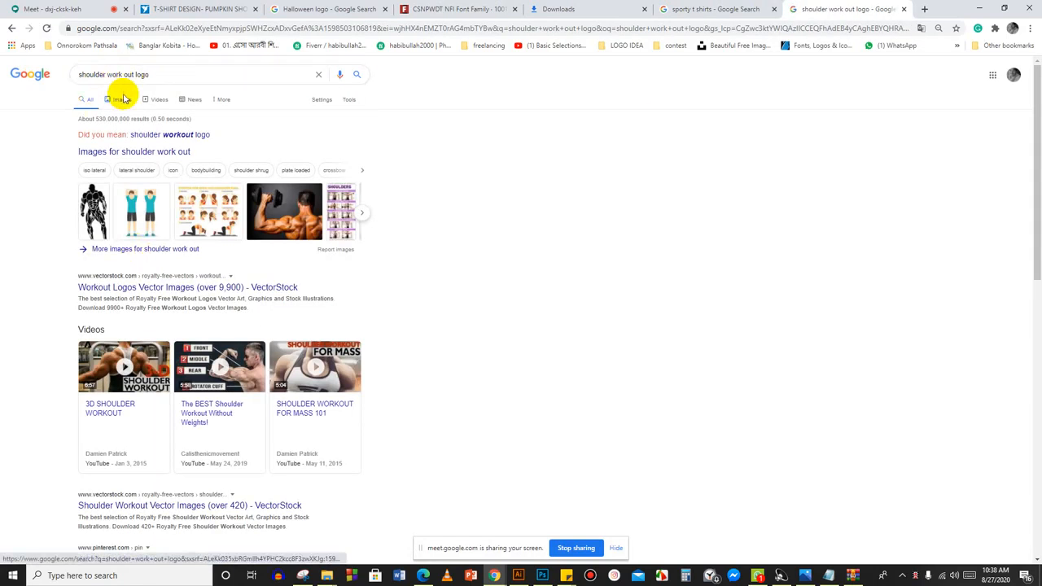
{"action": "left_click", "coordinate": [123, 98]}
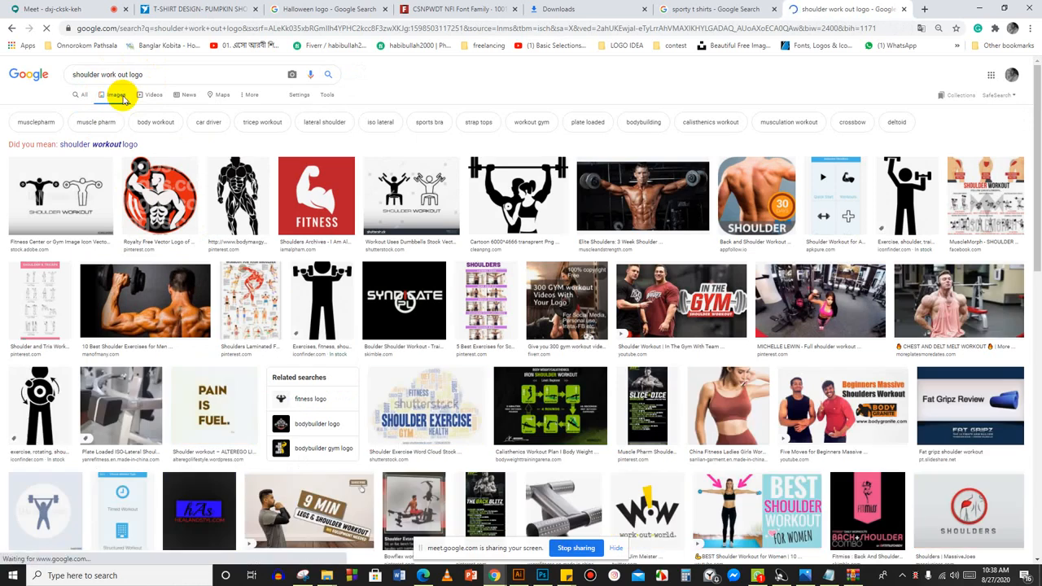
{"action": "scroll", "coordinate": [344, 253], "scroll_direction": "down", "scroll_amount": 5}
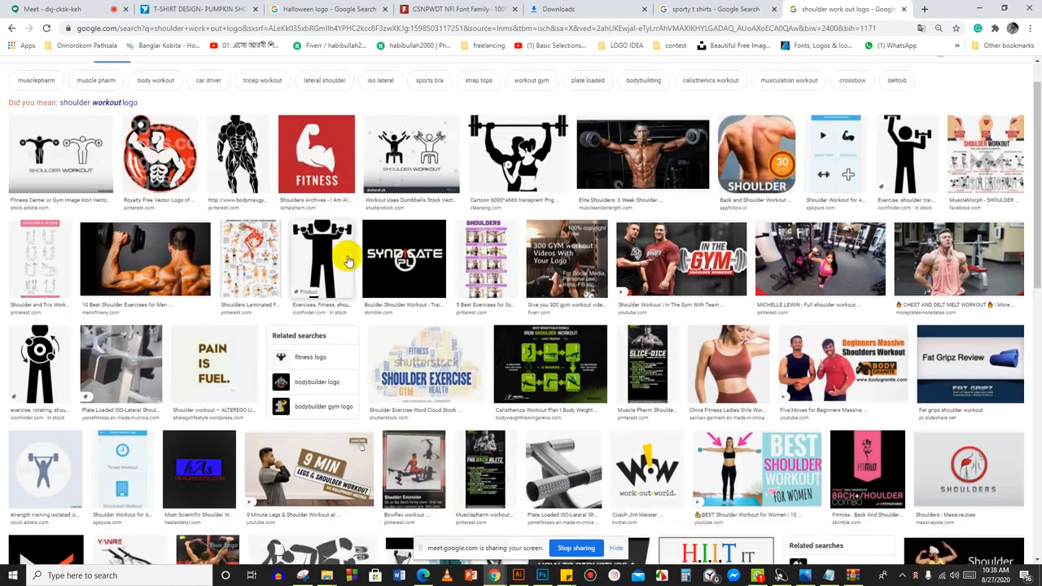
{"action": "scroll", "coordinate": [349, 259], "scroll_direction": "down", "scroll_amount": 5}
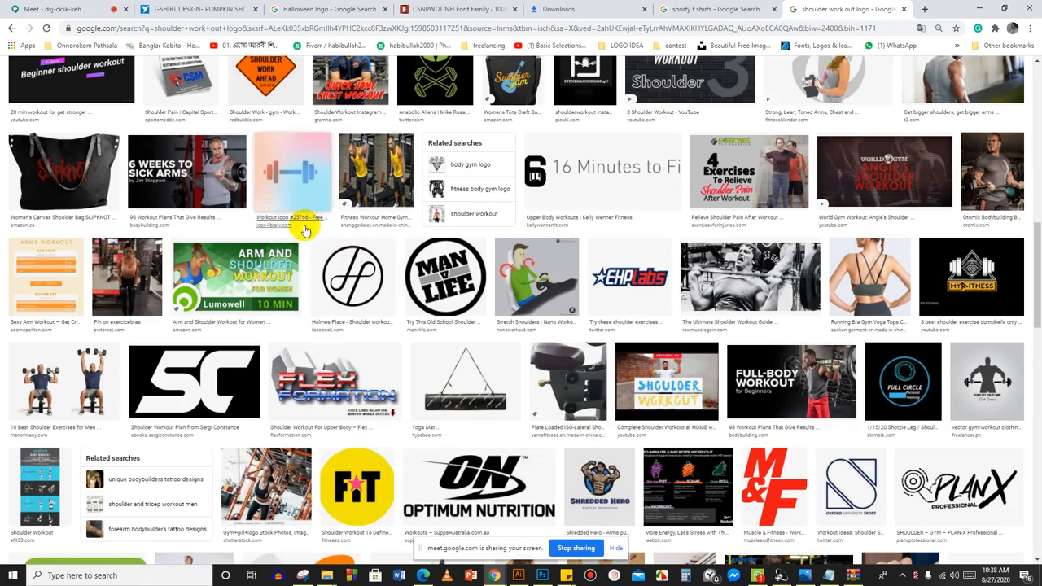
Open Logopond from the LOGO IDEA bookmarks in a new tab and look over its featured logos.
{"action": "left_click", "coordinate": [926, 8]}
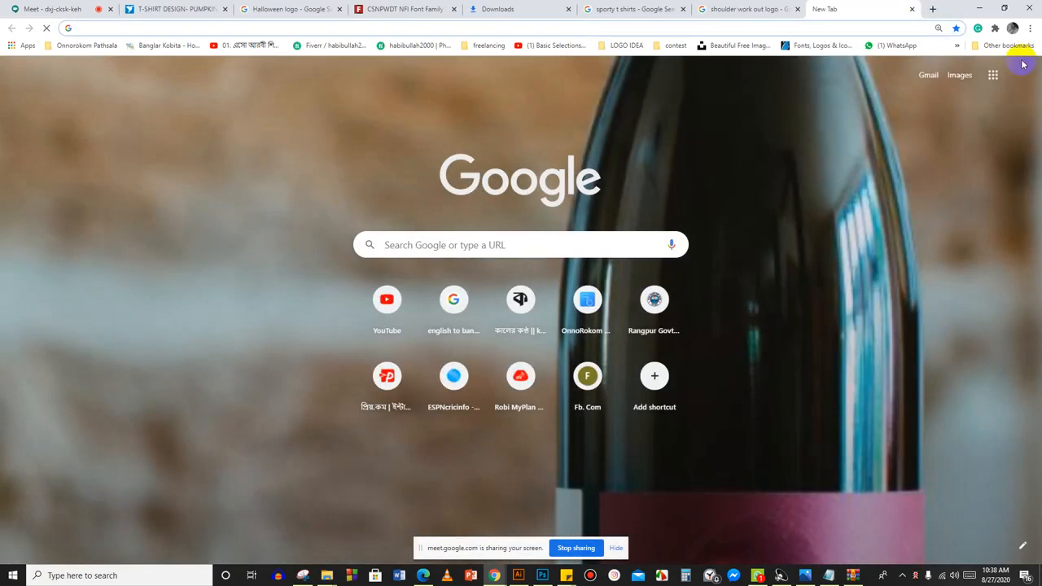
{"action": "left_click", "coordinate": [957, 45]}
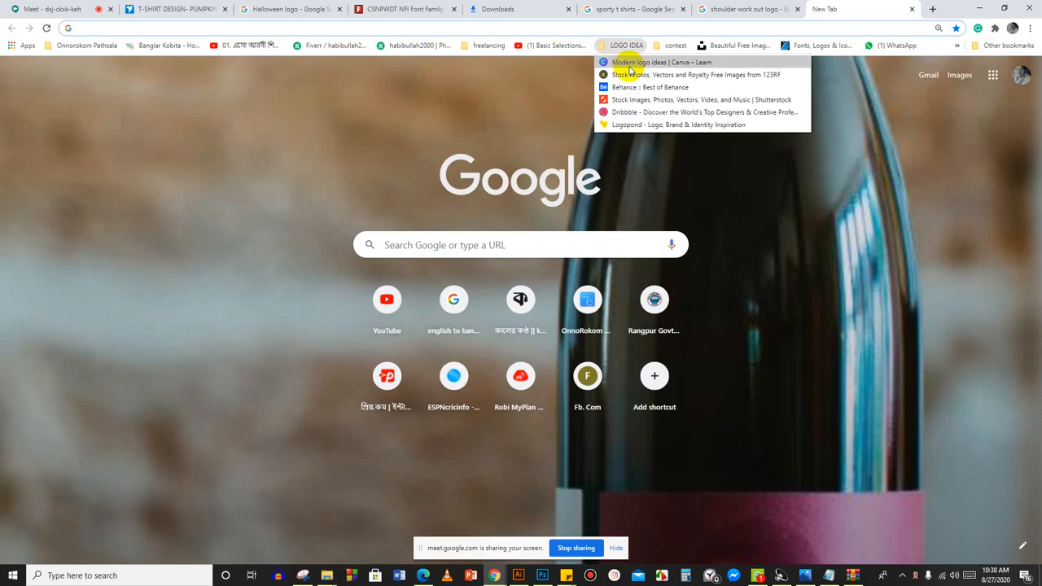
{"action": "left_click", "coordinate": [649, 125]}
{"action": "left_click", "coordinate": [721, 9]}
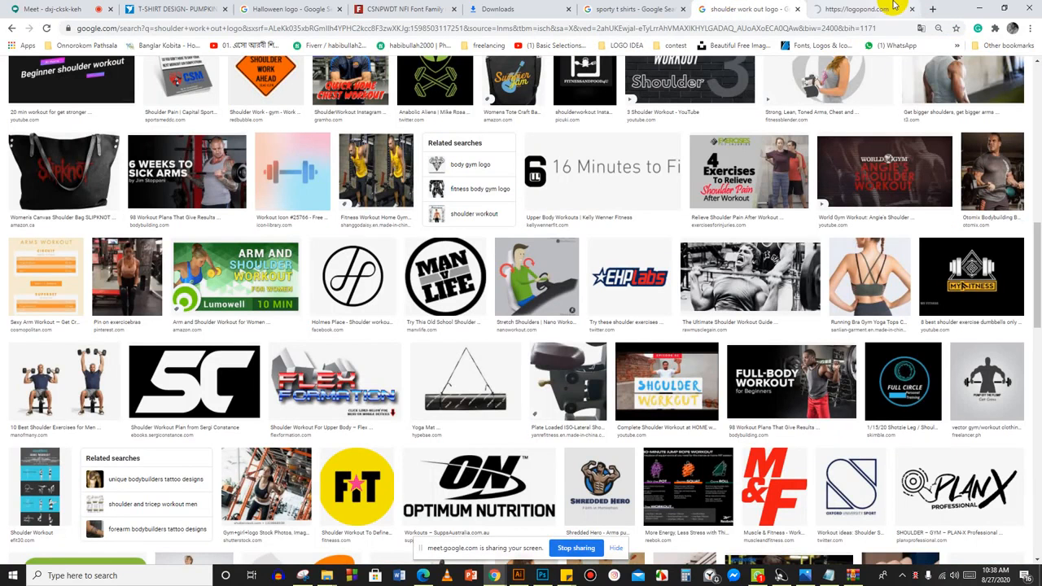
{"action": "left_click", "coordinate": [871, 8]}
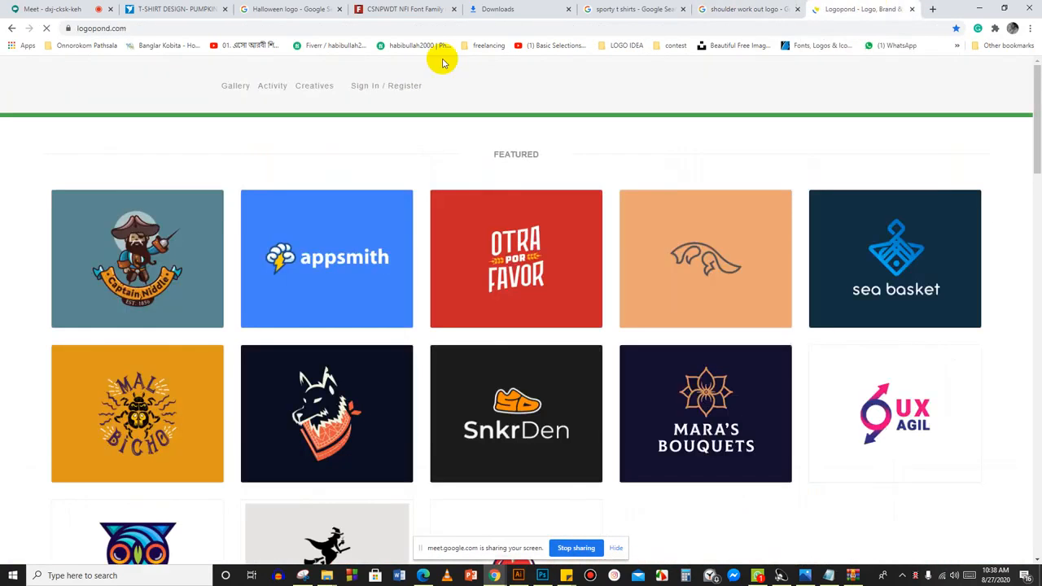
{"action": "scroll", "coordinate": [372, 268], "scroll_direction": "down", "scroll_amount": 3}
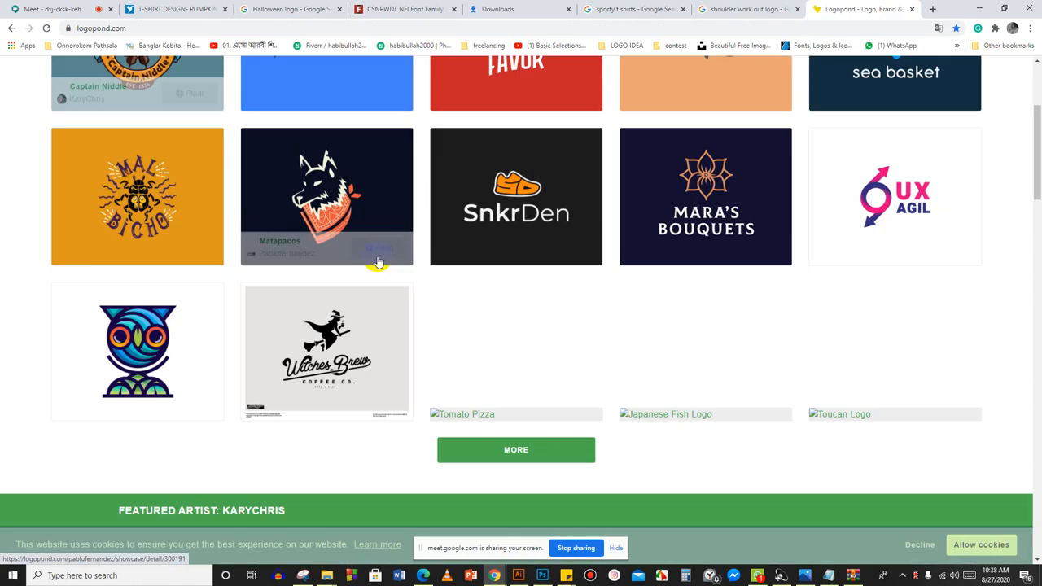
{"action": "scroll", "coordinate": [379, 261], "scroll_direction": "up", "scroll_amount": 3}
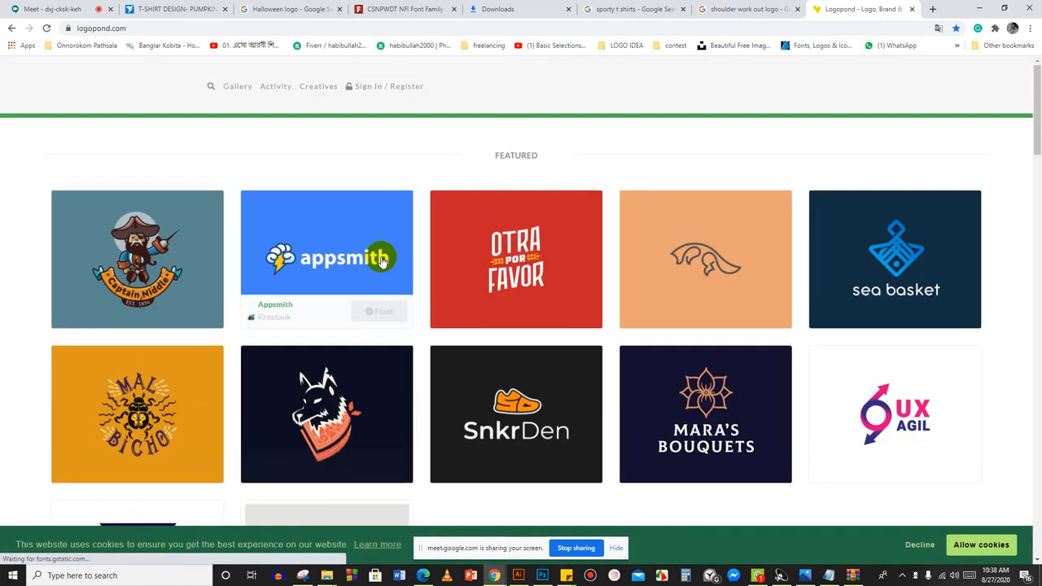
Search Logopond by tags for "work out logo" and browse the resulting logos.
{"action": "left_click", "coordinate": [216, 92]}
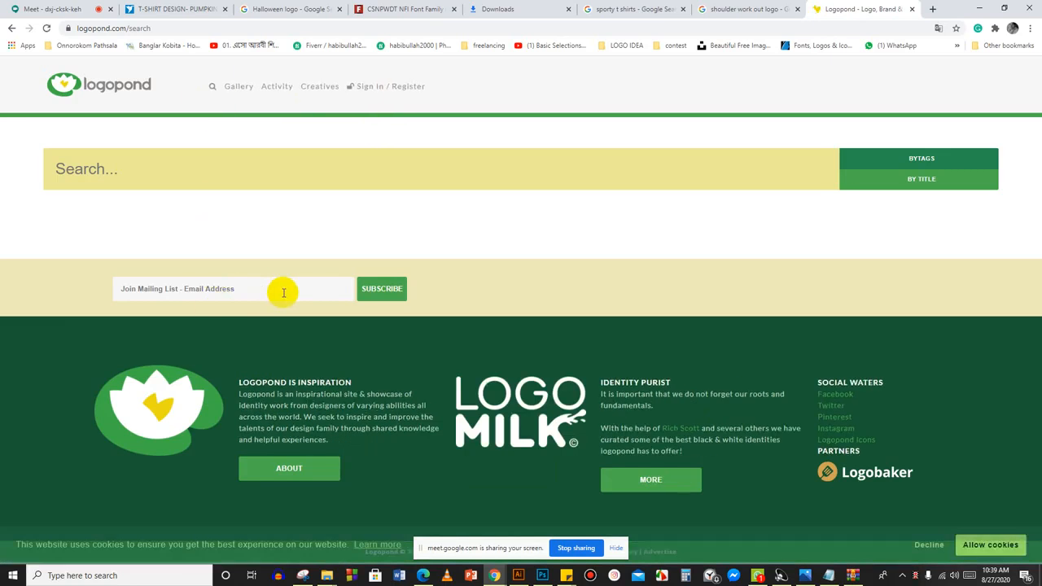
{"action": "left_click", "coordinate": [131, 169]}
{"action": "type", "text": "wo"}
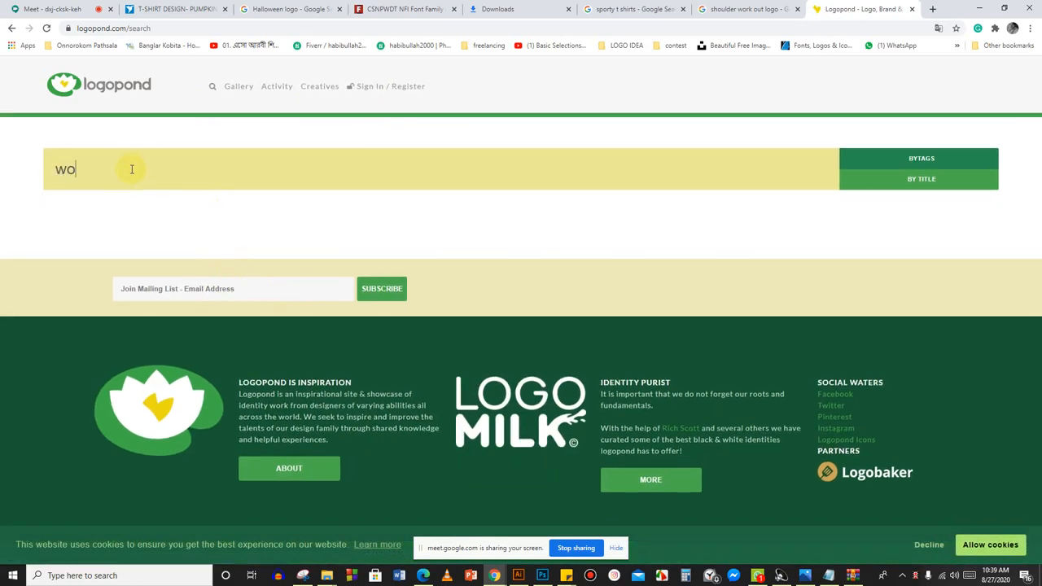
{"action": "type", "text": "rk out "}
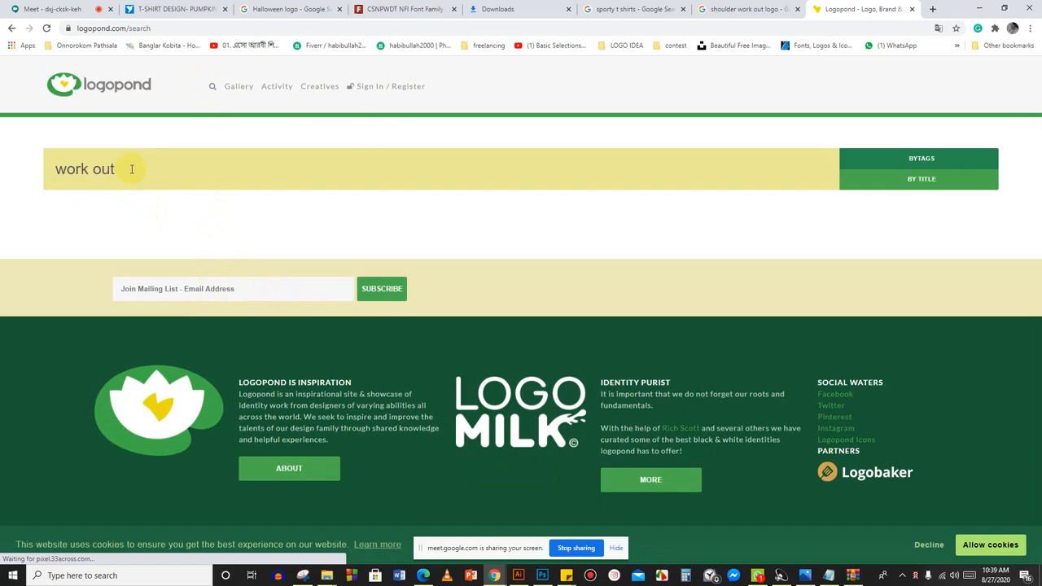
{"action": "type", "text": "logo"}
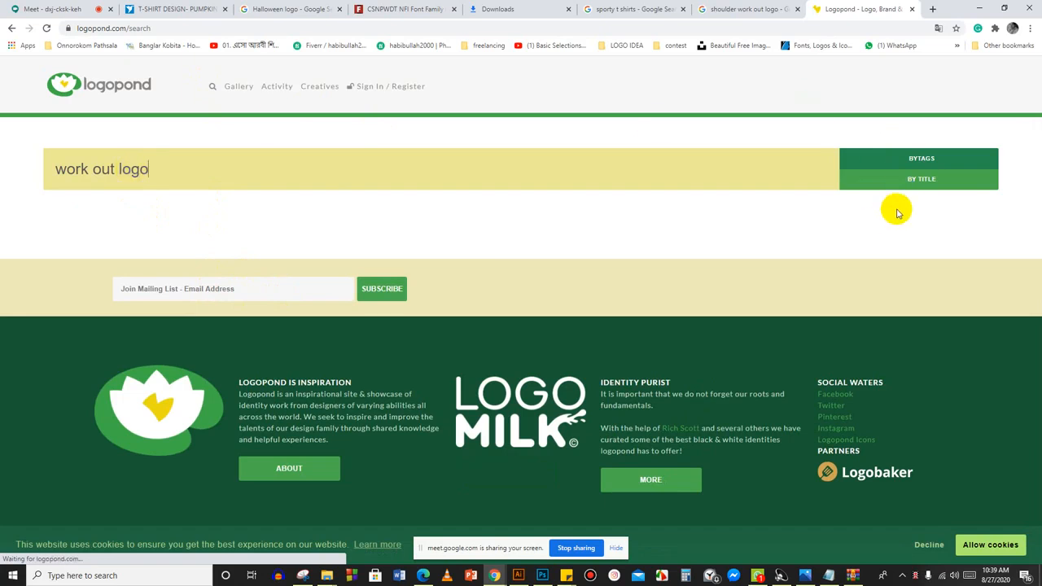
{"action": "left_click", "coordinate": [902, 182]}
{"action": "left_click", "coordinate": [902, 158]}
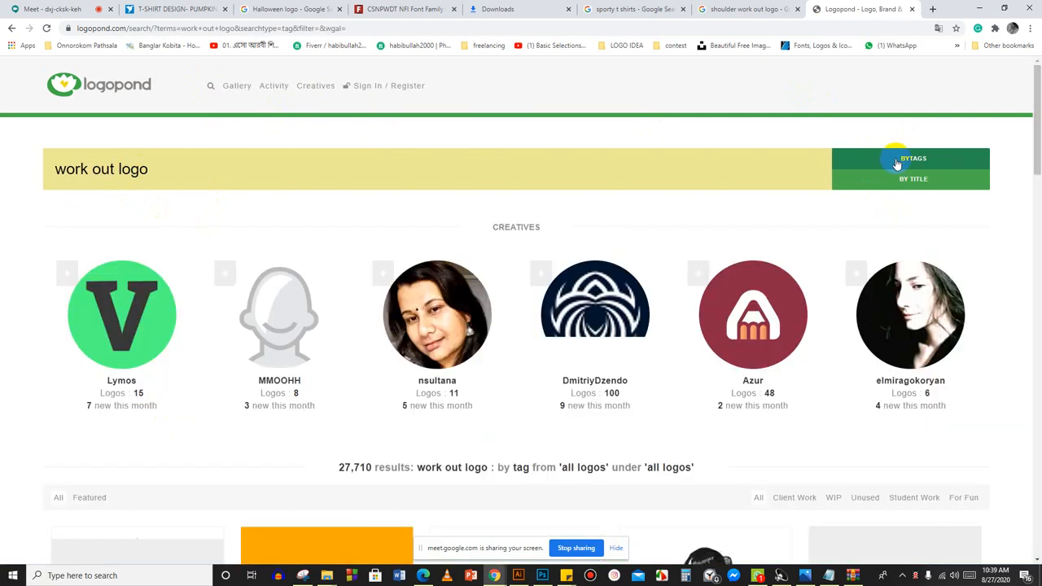
{"action": "left_click", "coordinate": [913, 184]}
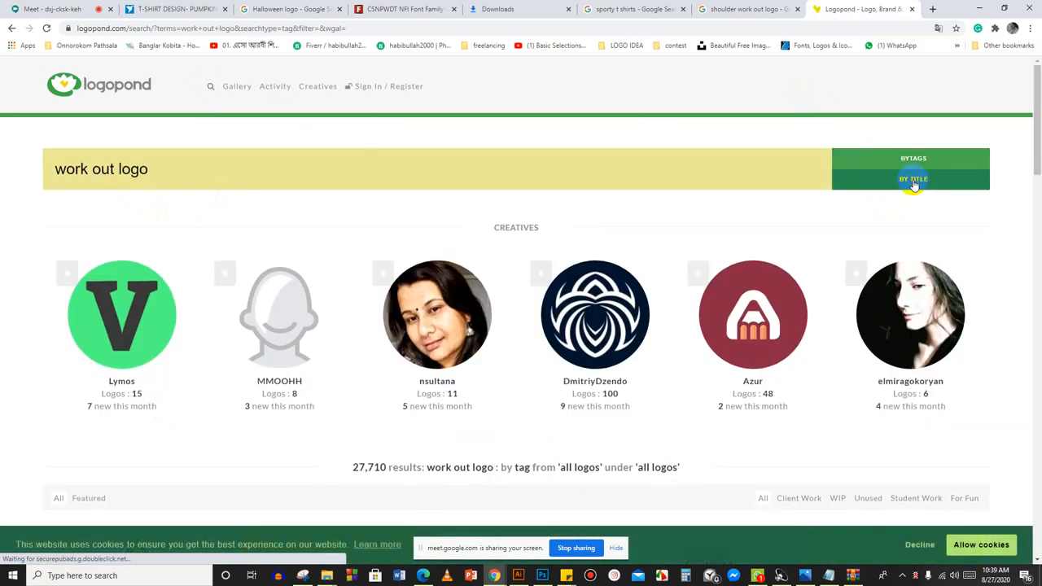
{"action": "scroll", "coordinate": [208, 188], "scroll_direction": "down", "scroll_amount": 3}
{"action": "scroll", "coordinate": [208, 188], "scroll_direction": "down", "scroll_amount": 10}
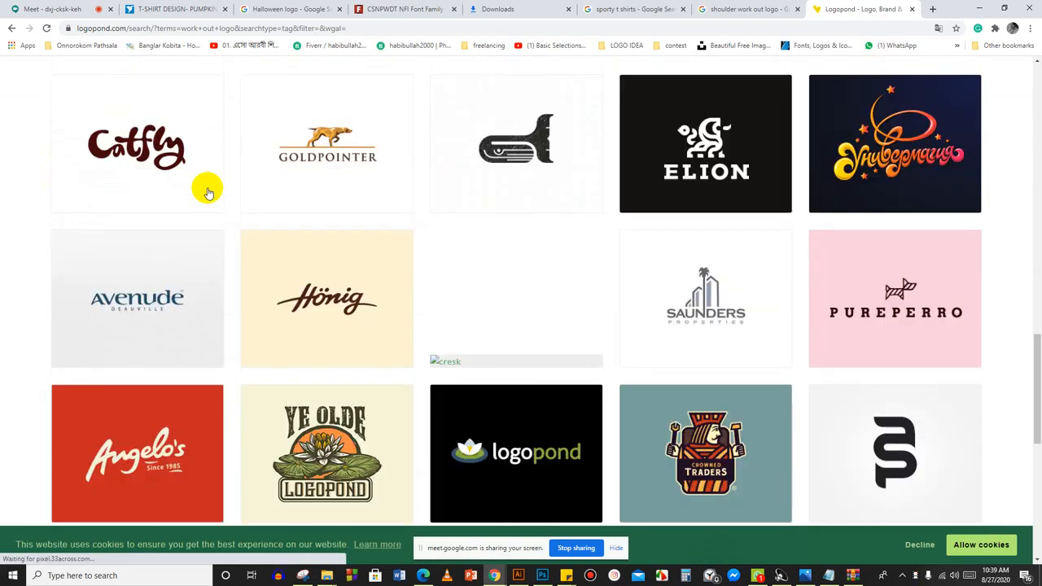
{"action": "mouse_move", "coordinate": [208, 192]}
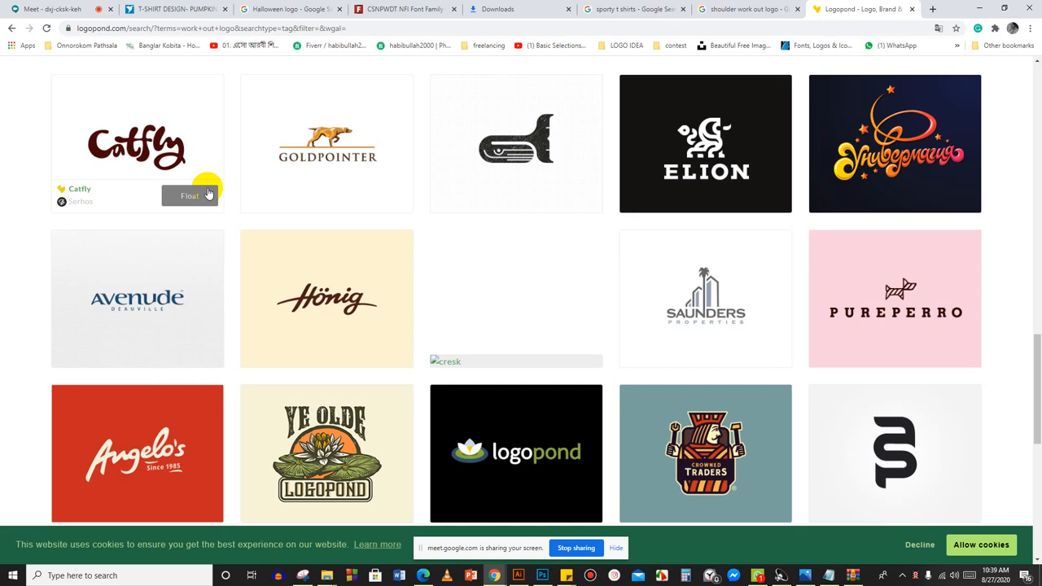
Open instagram.com in a new tab, keeping the Logopond results open.
{"action": "left_click", "coordinate": [476, 25]}
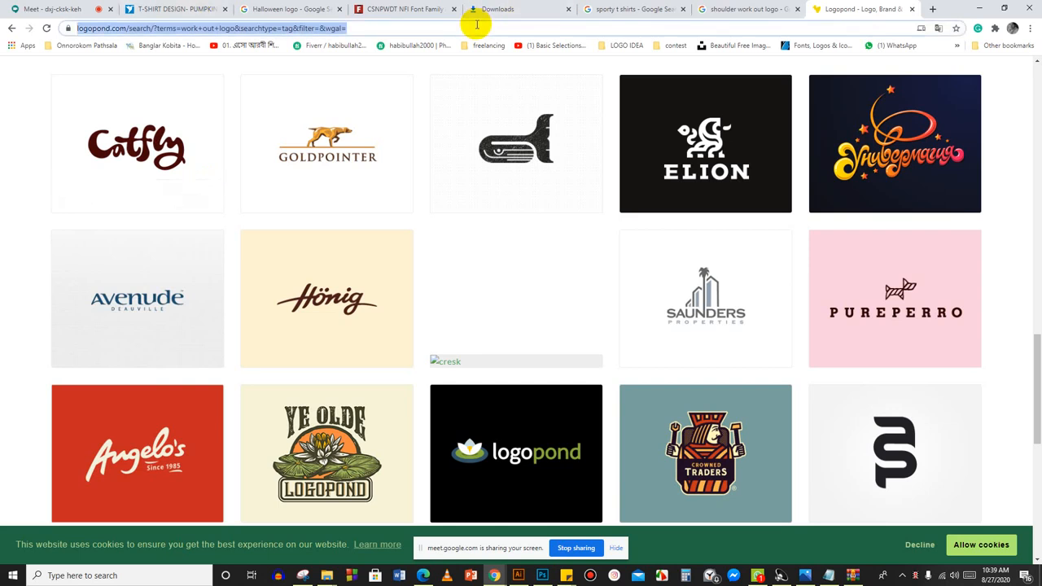
{"action": "left_click", "coordinate": [932, 9]}
{"action": "type", "text": "instagram.com"}
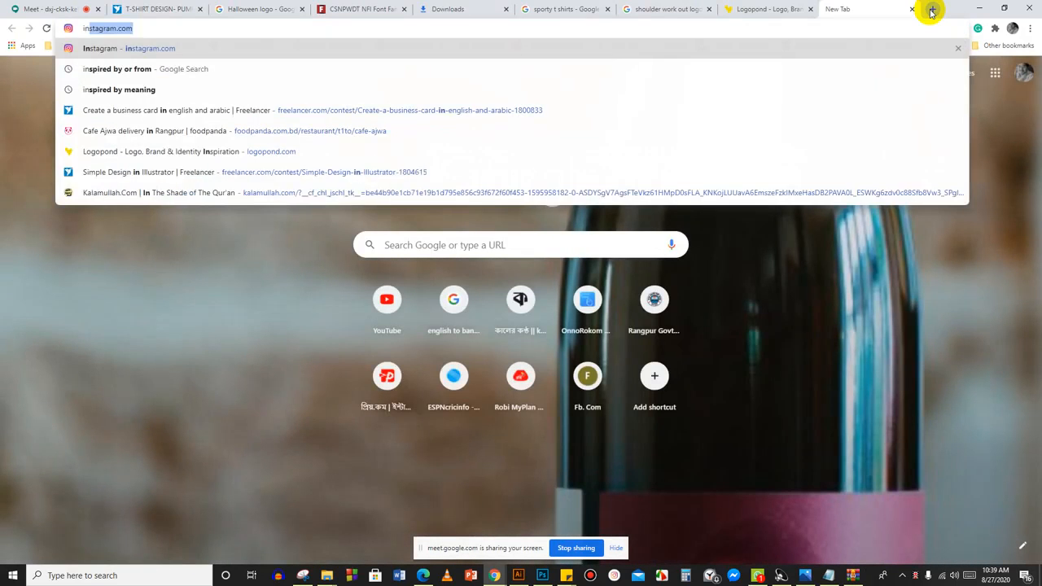
{"action": "key", "text": "Return"}
{"action": "left_click", "coordinate": [797, 8]}
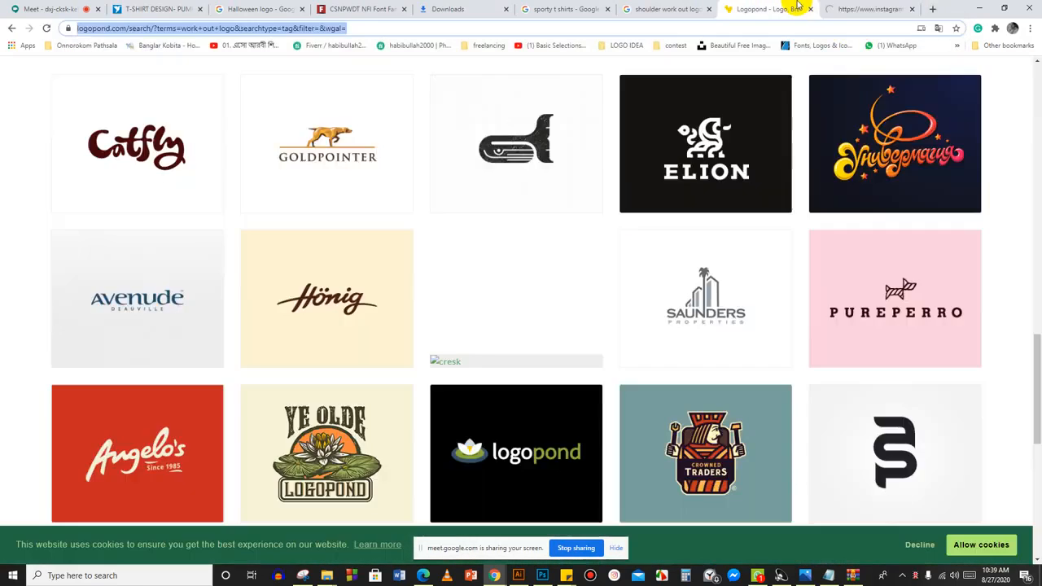
{"action": "left_click", "coordinate": [876, 6]}
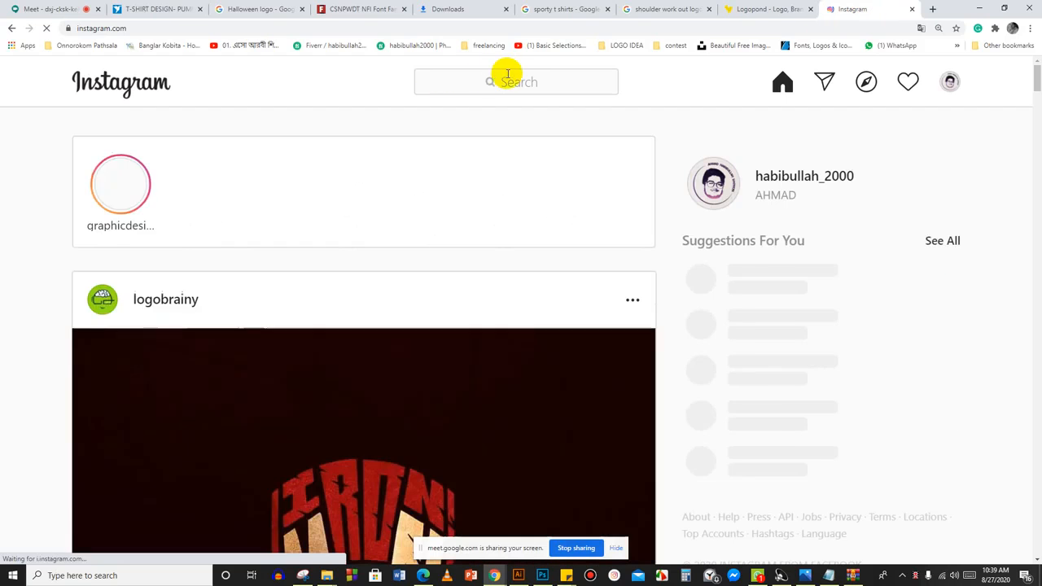
Search Instagram for "sporty" and change the query to "work out logo".
{"action": "left_click", "coordinate": [507, 74]}
{"action": "type", "text": "sporty"}
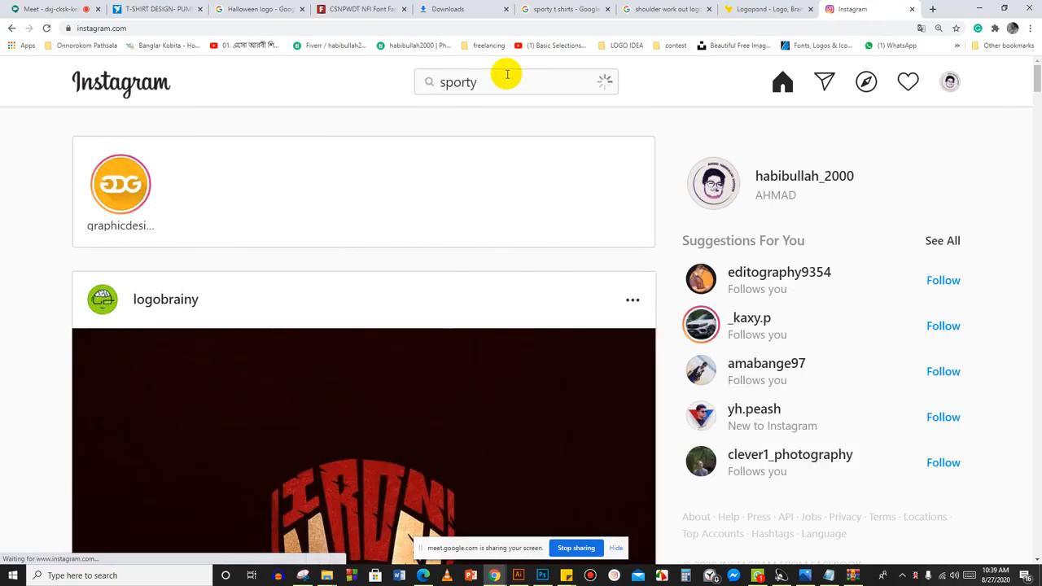
{"action": "left_click_drag", "start_coordinate": [505, 75], "coordinate": [397, 87]}
{"action": "type", "text": "work ou"}
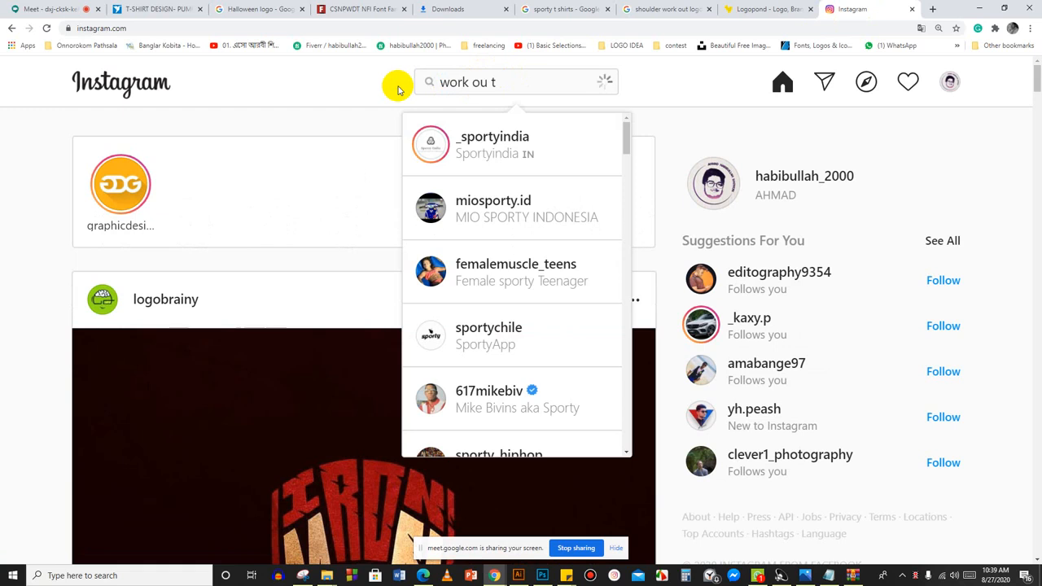
{"action": "key", "text": "BackSpace"}
{"action": "key", "text": "BackSpace"}
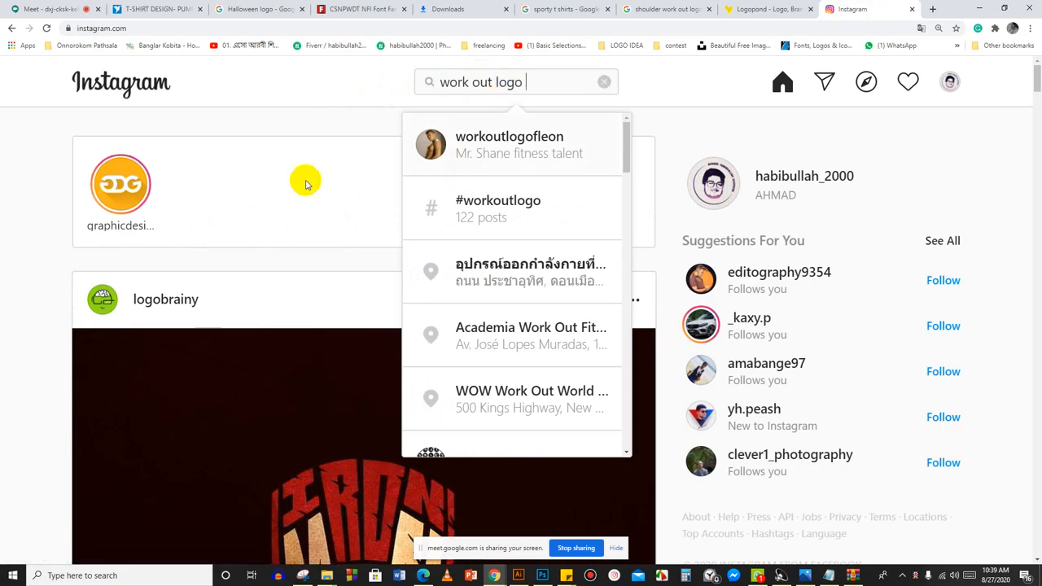
Close the Instagram search suggestions and browse the logo posts in the home feed for inspiration.
{"action": "scroll", "coordinate": [276, 191], "scroll_direction": "down", "scroll_amount": 4}
{"action": "scroll", "coordinate": [274, 194], "scroll_direction": "down", "scroll_amount": 8}
{"action": "left_click", "coordinate": [27, 295]}
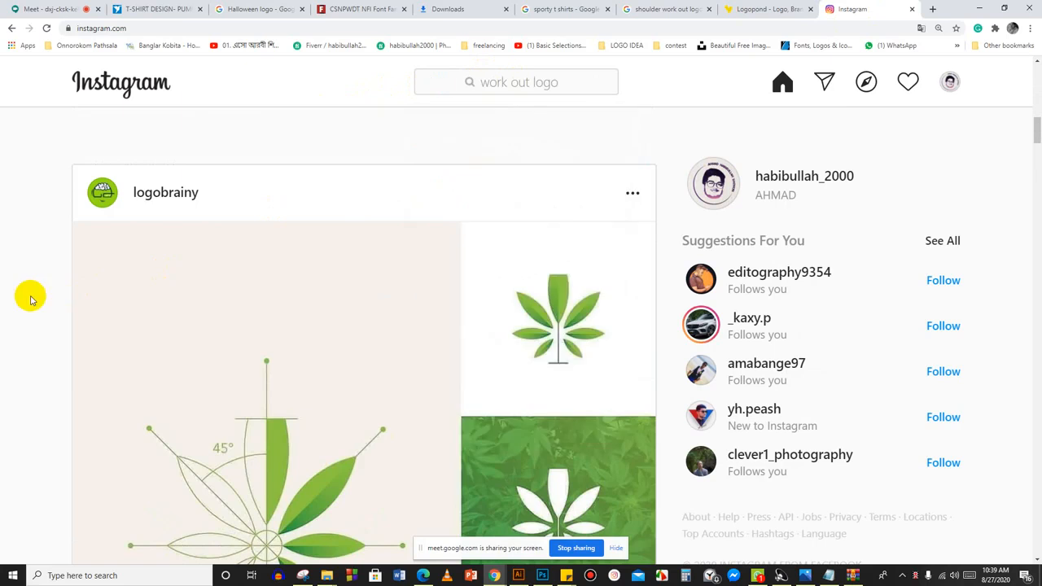
{"action": "scroll", "coordinate": [57, 305], "scroll_direction": "down", "scroll_amount": 5}
{"action": "scroll", "coordinate": [59, 306], "scroll_direction": "down", "scroll_amount": 9}
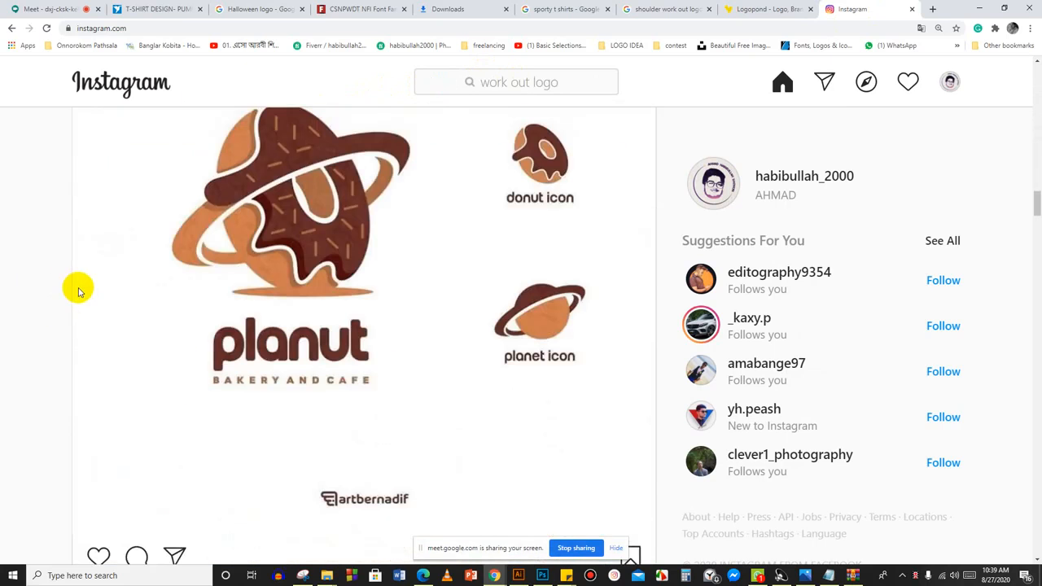
Skim more logo posts in the home feed, search Instagram for "gym logo" and open the #gymlogo hashtag.
{"action": "scroll", "coordinate": [80, 298], "scroll_direction": "down", "scroll_amount": 18}
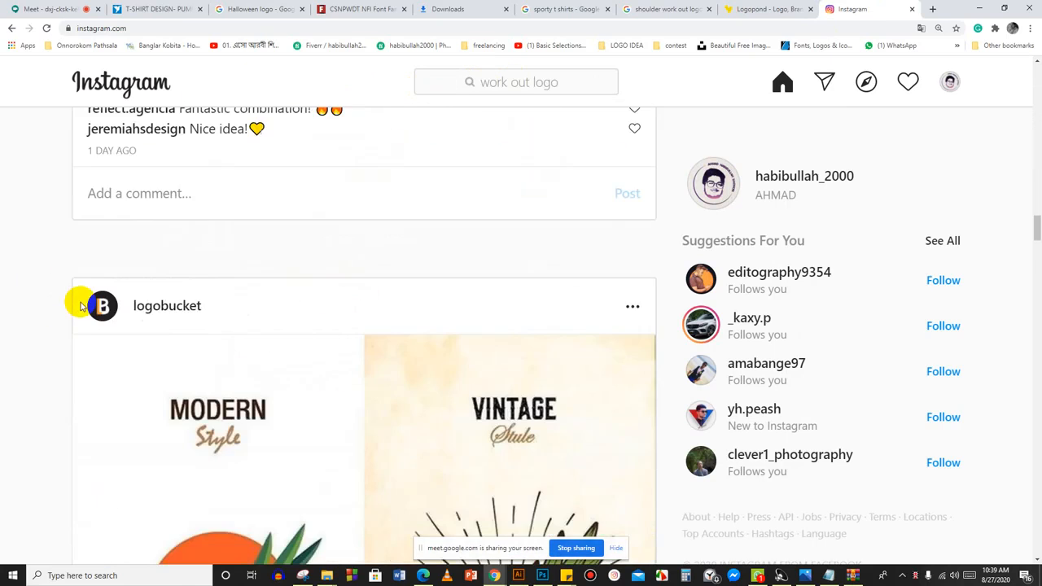
{"action": "scroll", "coordinate": [80, 304], "scroll_direction": "down", "scroll_amount": 5}
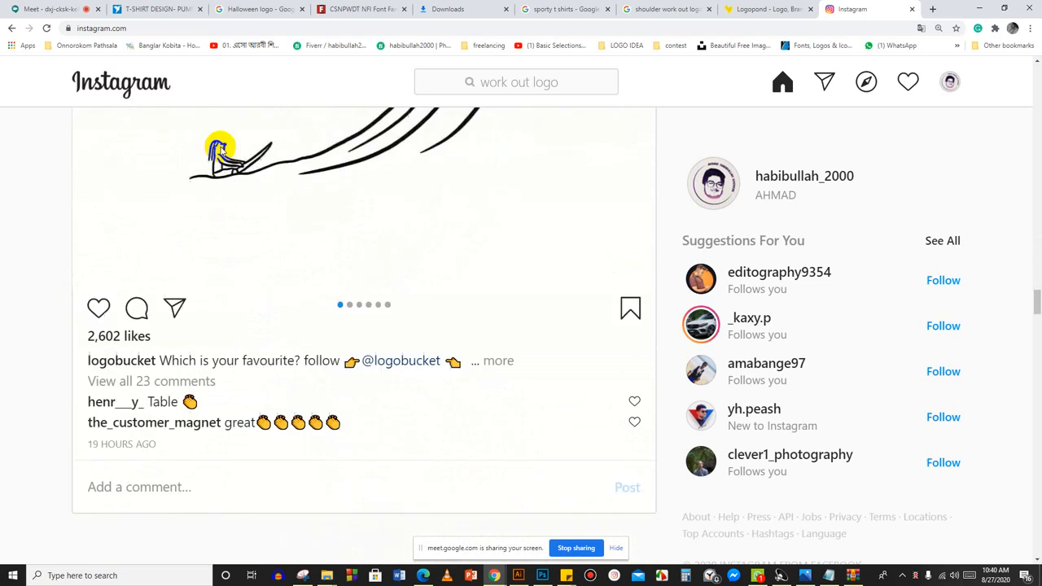
{"action": "left_click", "coordinate": [472, 73]}
{"action": "type", "text": "z"}
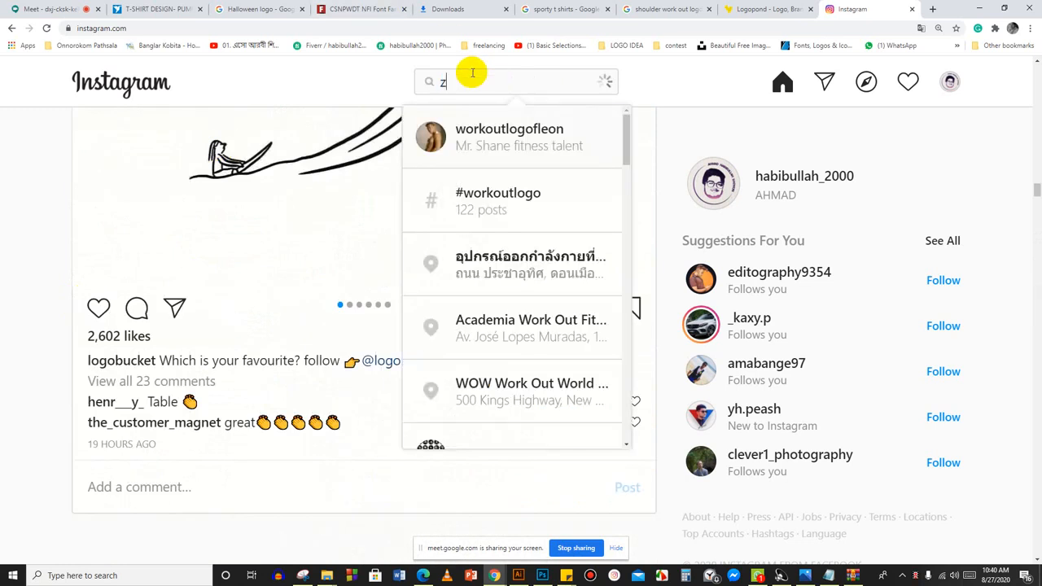
{"action": "type", "text": "y"}
{"action": "key", "text": "BackSpace"}
{"action": "key", "text": "BackSpace"}
{"action": "type", "text": "gym logo"}
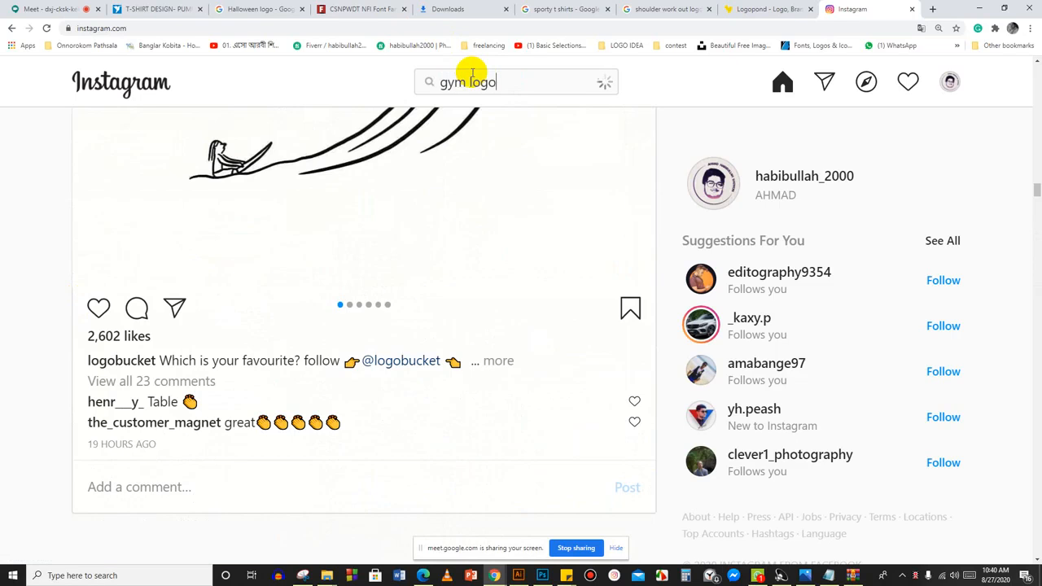
{"action": "left_click", "coordinate": [494, 139]}
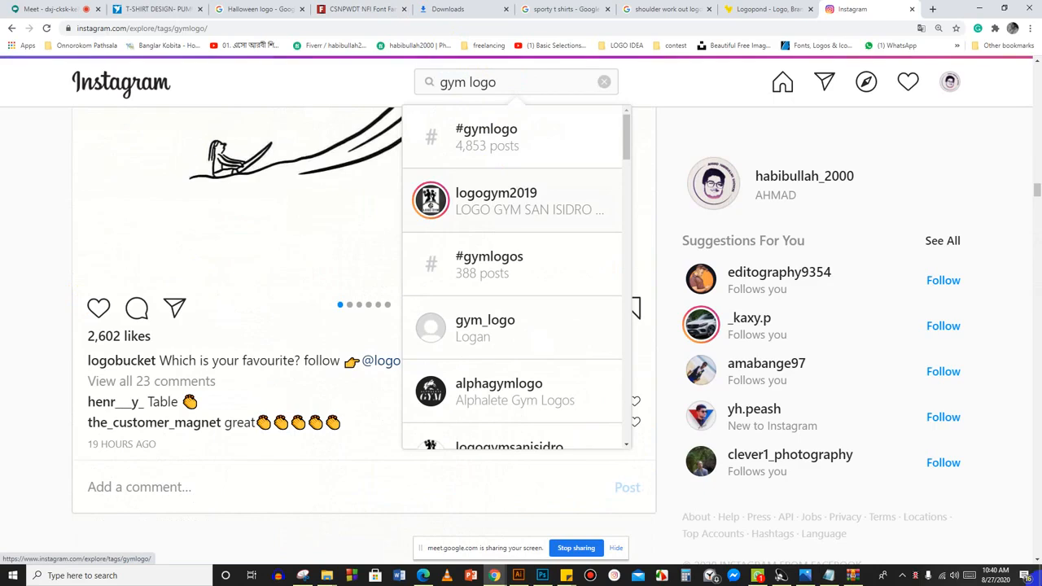
Browse the #gymlogo posts for gym and fitness logo ideas, going back over the muscular-figure and barbell designs.
{"action": "scroll", "coordinate": [580, 391], "scroll_direction": "down", "scroll_amount": 5}
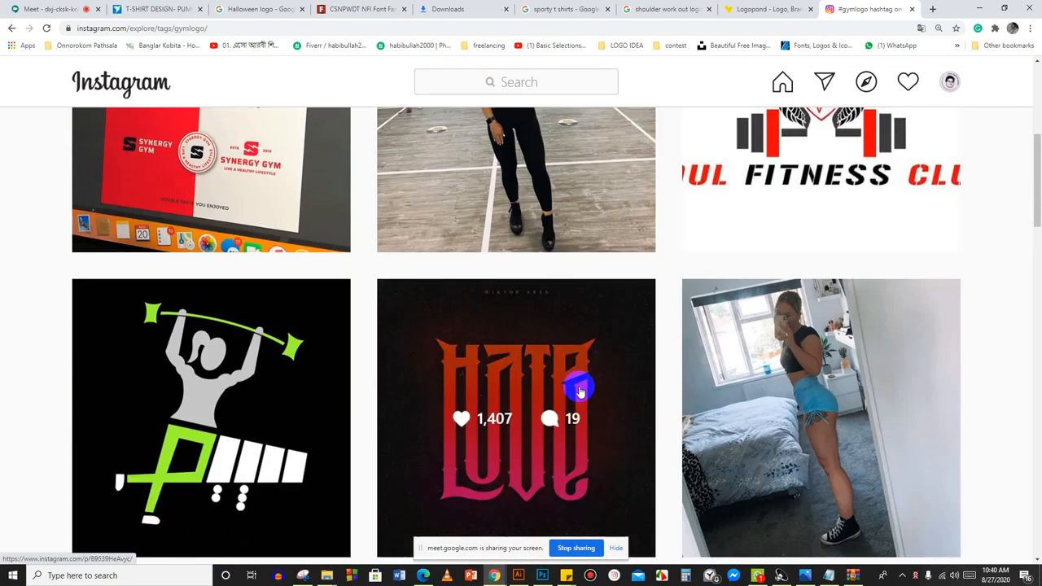
{"action": "scroll", "coordinate": [579, 392], "scroll_direction": "down", "scroll_amount": 12}
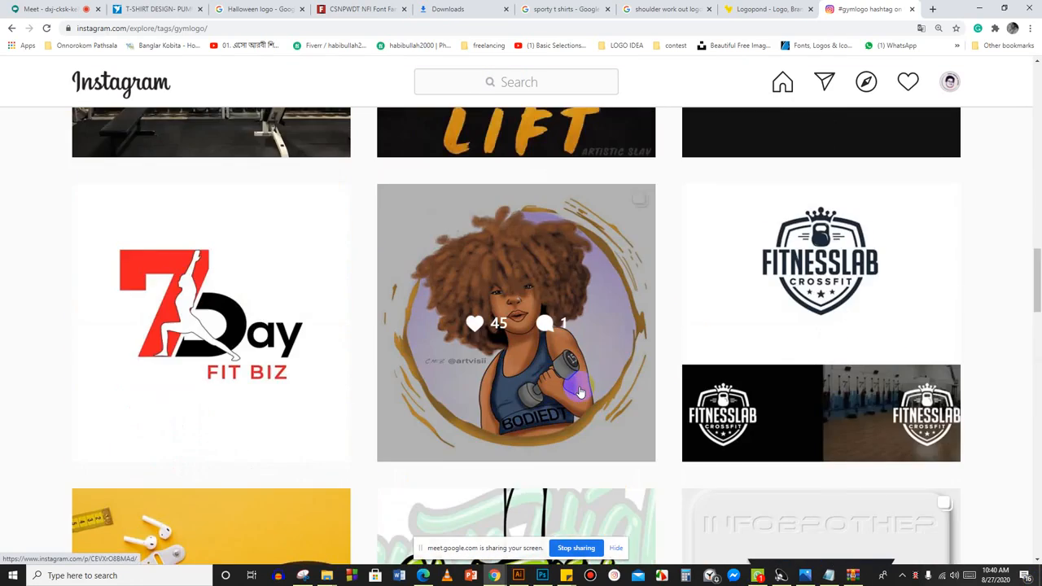
{"action": "scroll", "coordinate": [579, 391], "scroll_direction": "down", "scroll_amount": 12}
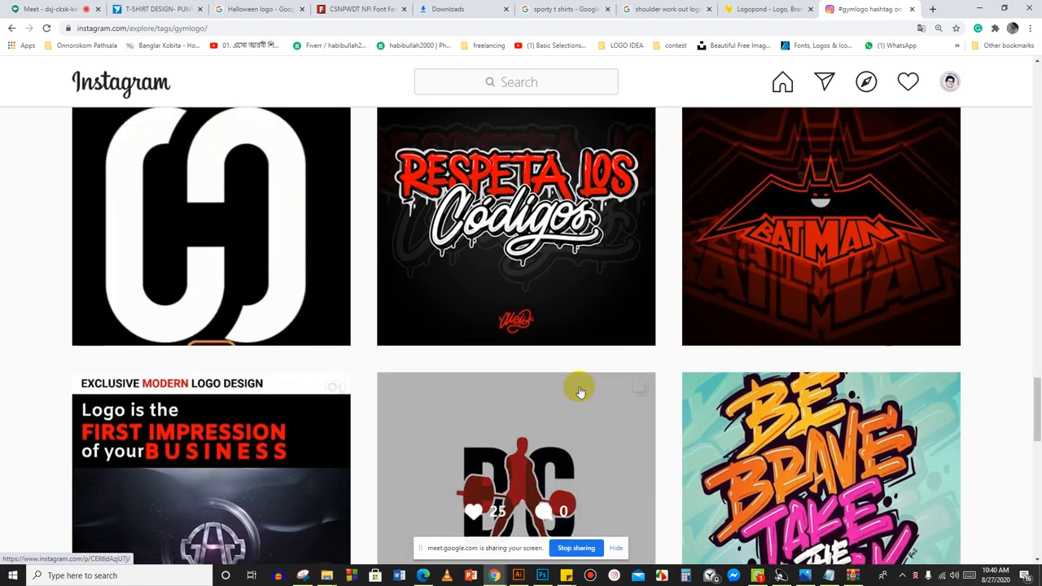
{"action": "scroll", "coordinate": [579, 391], "scroll_direction": "down", "scroll_amount": 5}
{"action": "scroll", "coordinate": [579, 391], "scroll_direction": "down", "scroll_amount": 16}
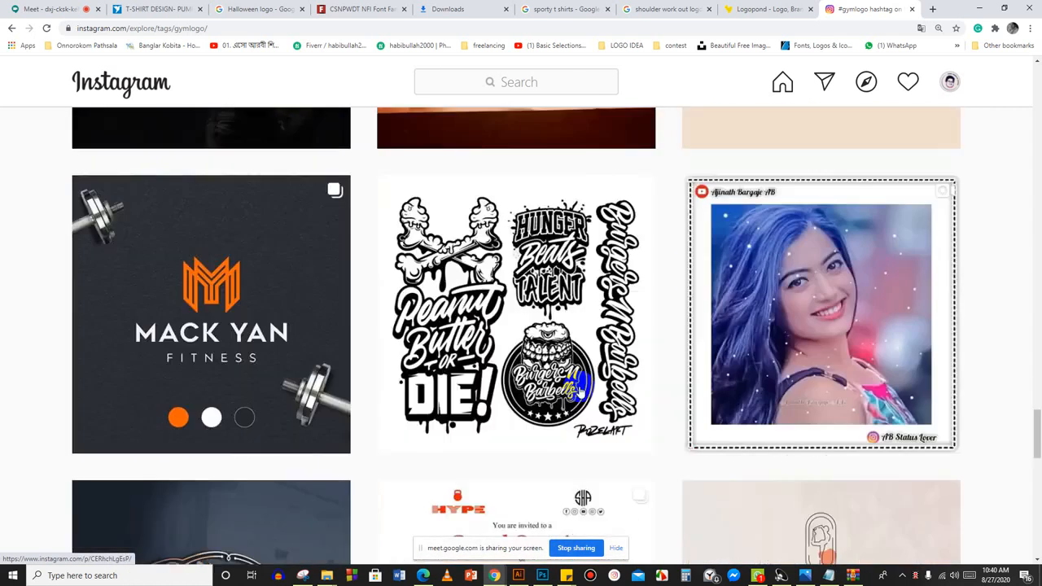
{"action": "scroll", "coordinate": [609, 356], "scroll_direction": "down", "scroll_amount": 12}
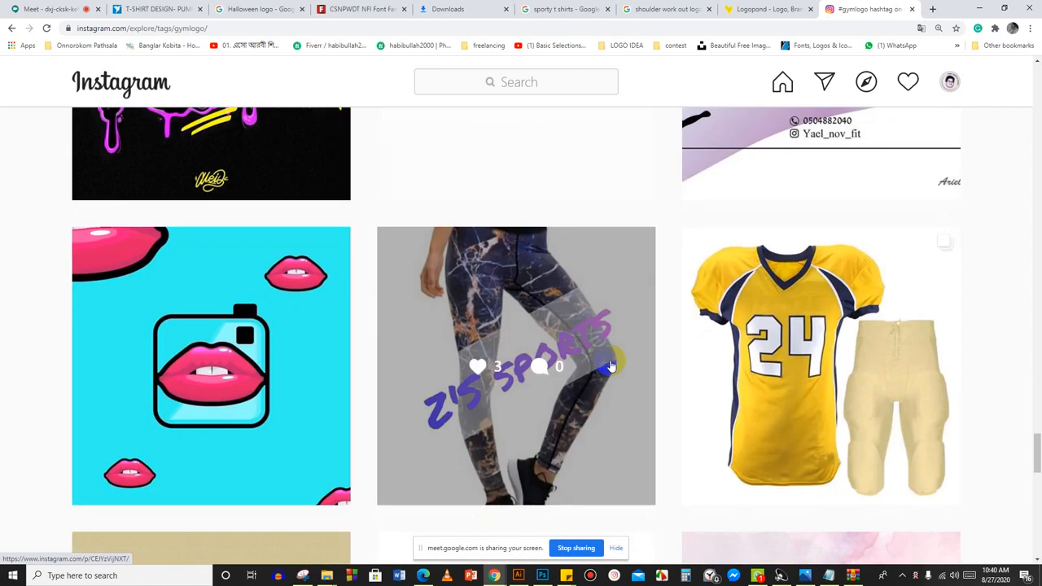
{"action": "scroll", "coordinate": [611, 365], "scroll_direction": "down", "scroll_amount": 15}
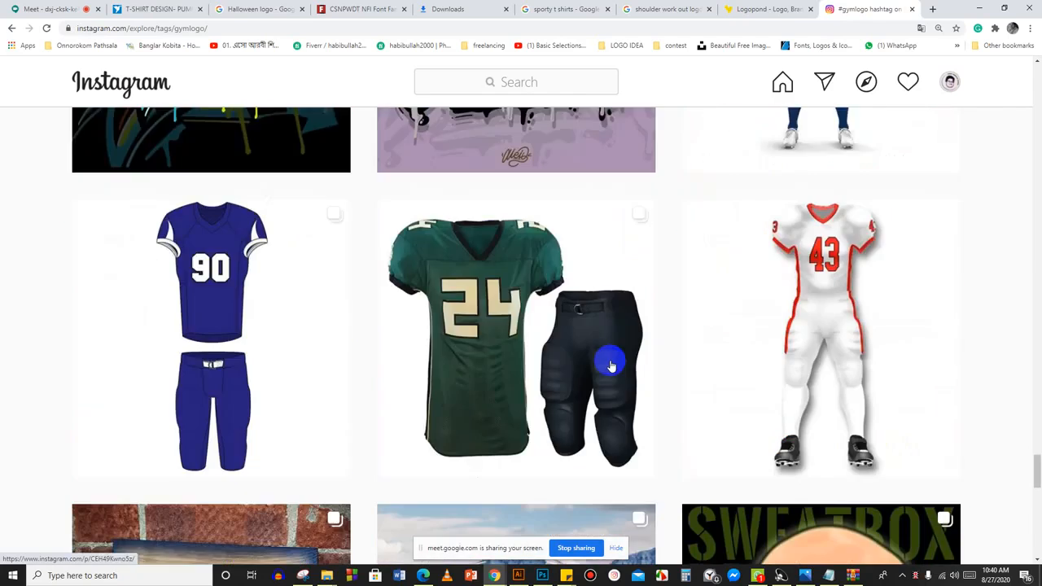
{"action": "scroll", "coordinate": [611, 365], "scroll_direction": "down", "scroll_amount": 8}
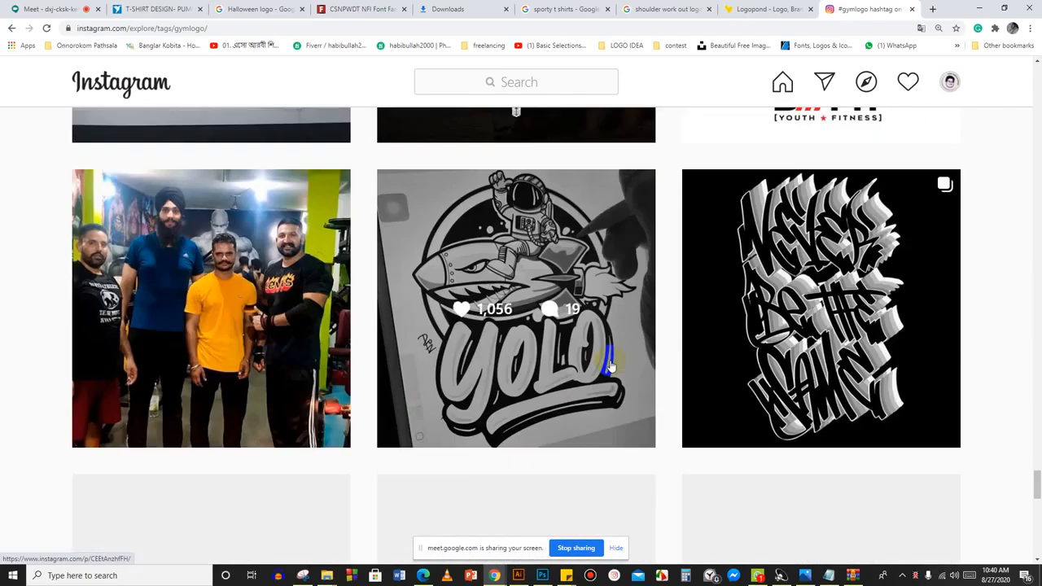
{"action": "scroll", "coordinate": [612, 366], "scroll_direction": "up", "scroll_amount": 4}
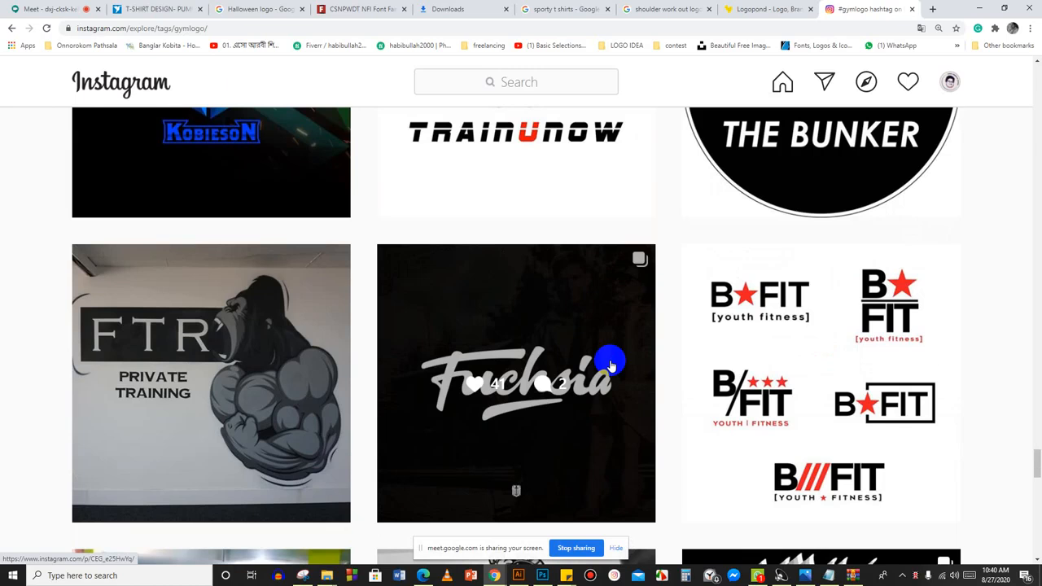
{"action": "scroll", "coordinate": [611, 365], "scroll_direction": "down", "scroll_amount": 12}
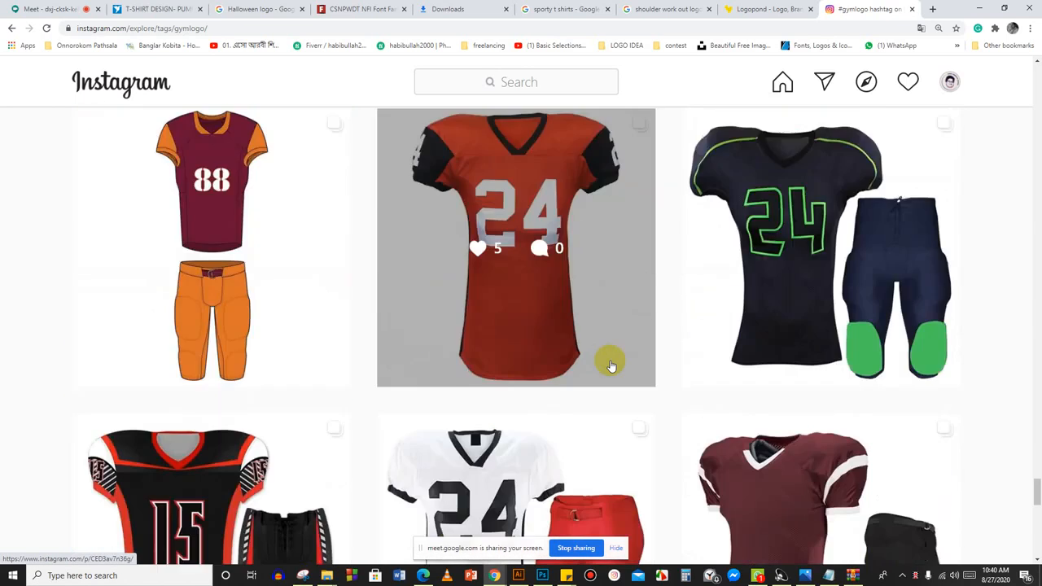
{"action": "scroll", "coordinate": [611, 364], "scroll_direction": "down", "scroll_amount": 13}
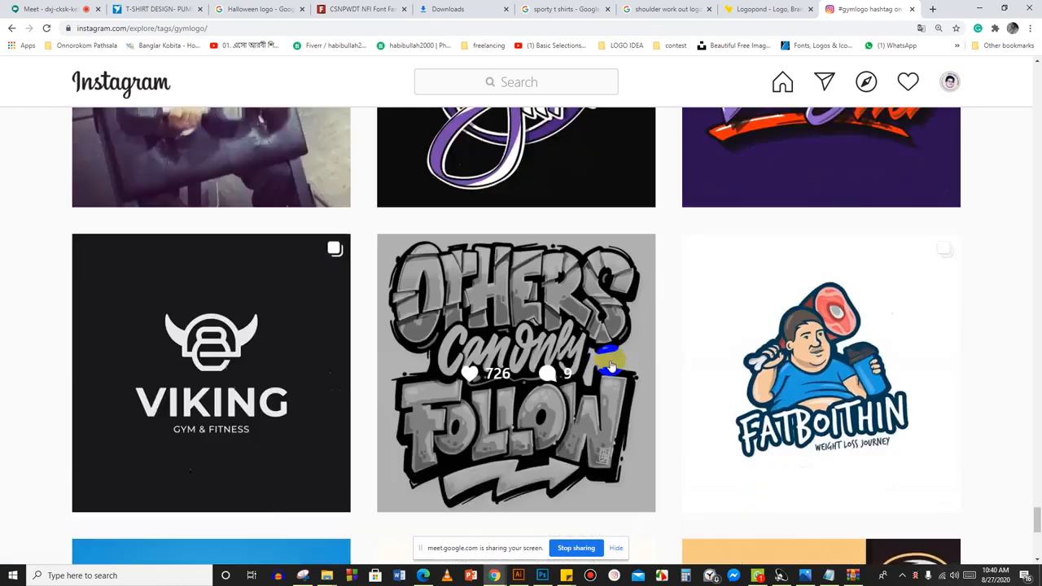
{"action": "scroll", "coordinate": [610, 364], "scroll_direction": "down", "scroll_amount": 12}
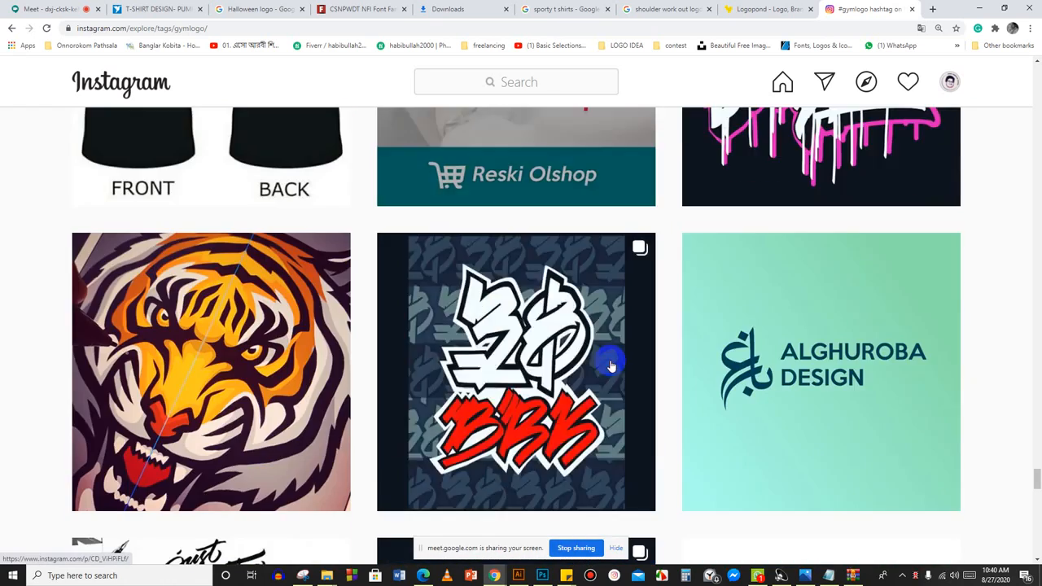
{"action": "scroll", "coordinate": [610, 364], "scroll_direction": "down", "scroll_amount": 12}
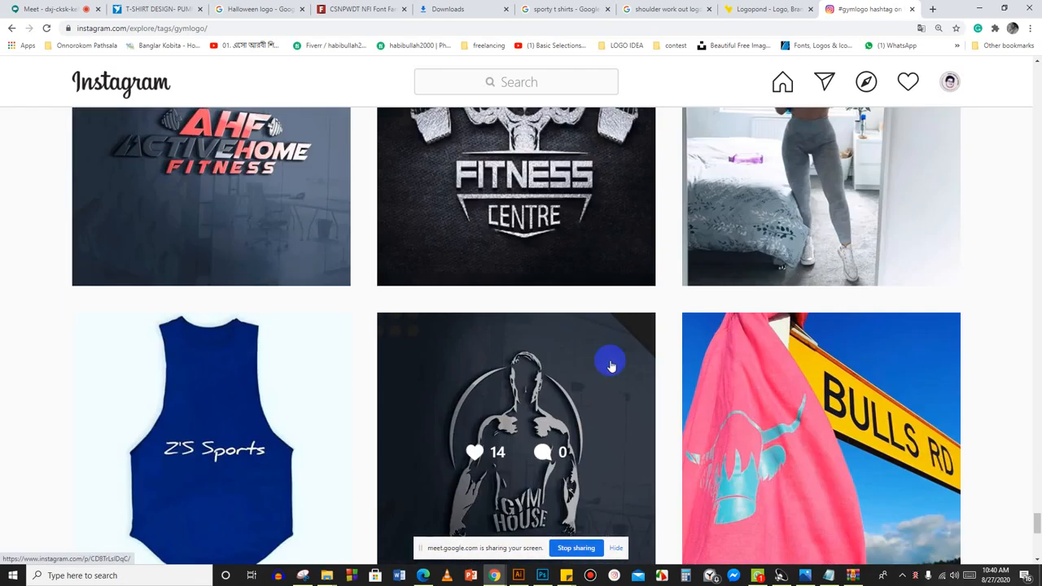
{"action": "scroll", "coordinate": [610, 364], "scroll_direction": "down", "scroll_amount": 1}
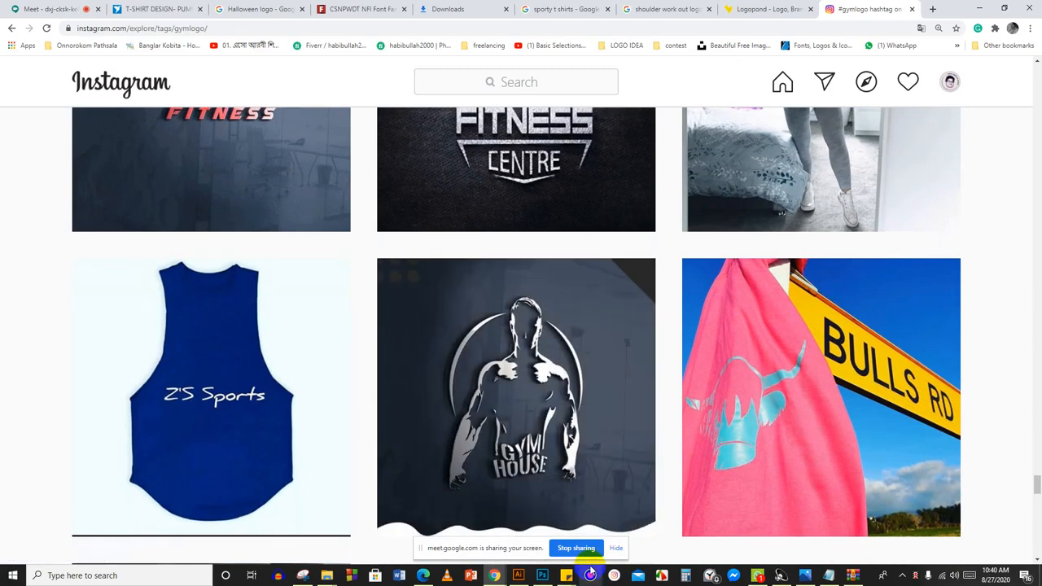
{"action": "scroll", "coordinate": [790, 395], "scroll_direction": "down", "scroll_amount": 2}
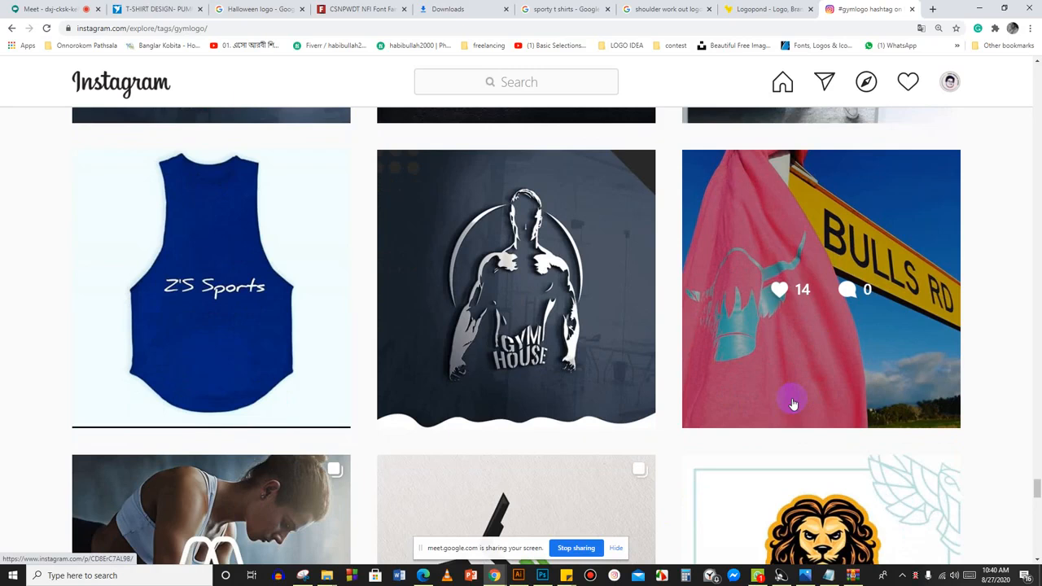
{"action": "scroll", "coordinate": [794, 404], "scroll_direction": "down", "scroll_amount": 5}
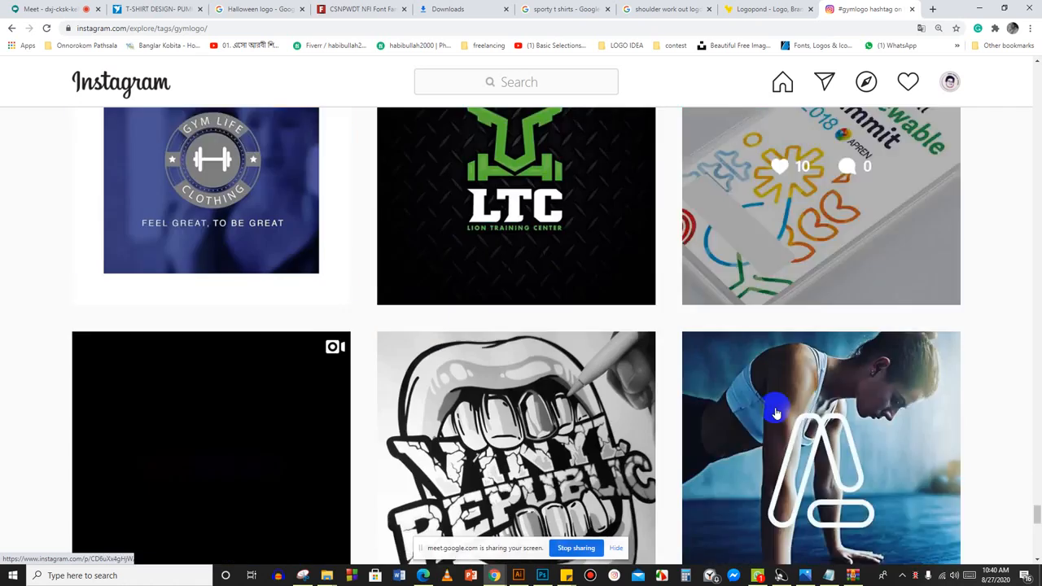
{"action": "scroll", "coordinate": [775, 411], "scroll_direction": "down", "scroll_amount": 10}
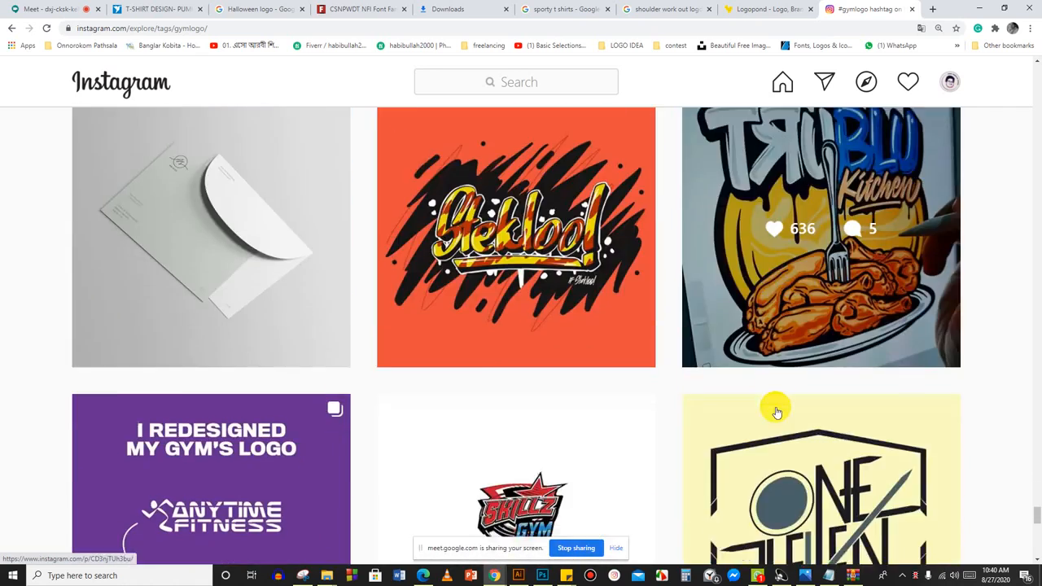
{"action": "scroll", "coordinate": [775, 411], "scroll_direction": "down", "scroll_amount": 8}
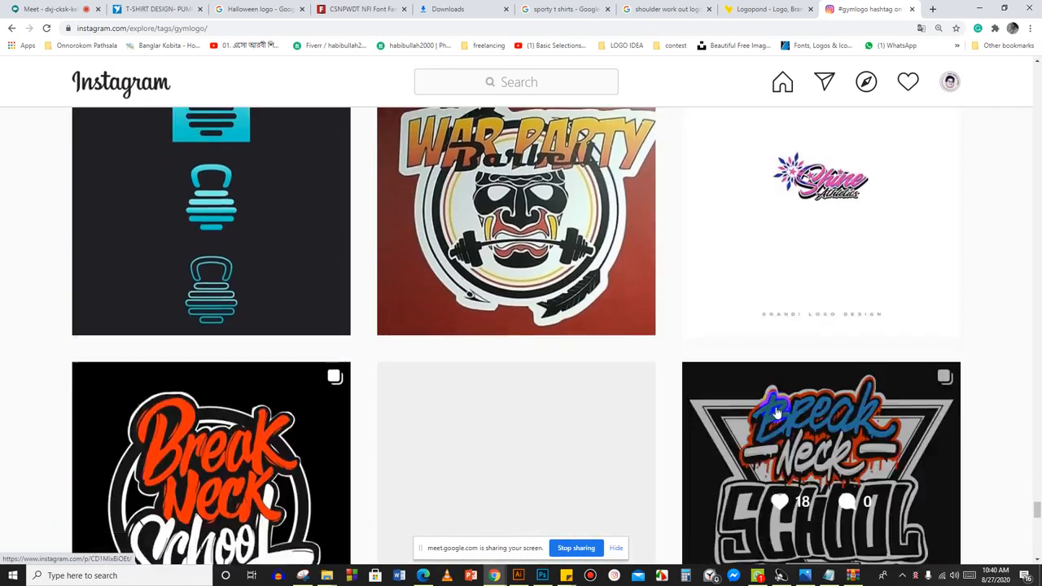
{"action": "scroll", "coordinate": [775, 411], "scroll_direction": "down", "scroll_amount": 10}
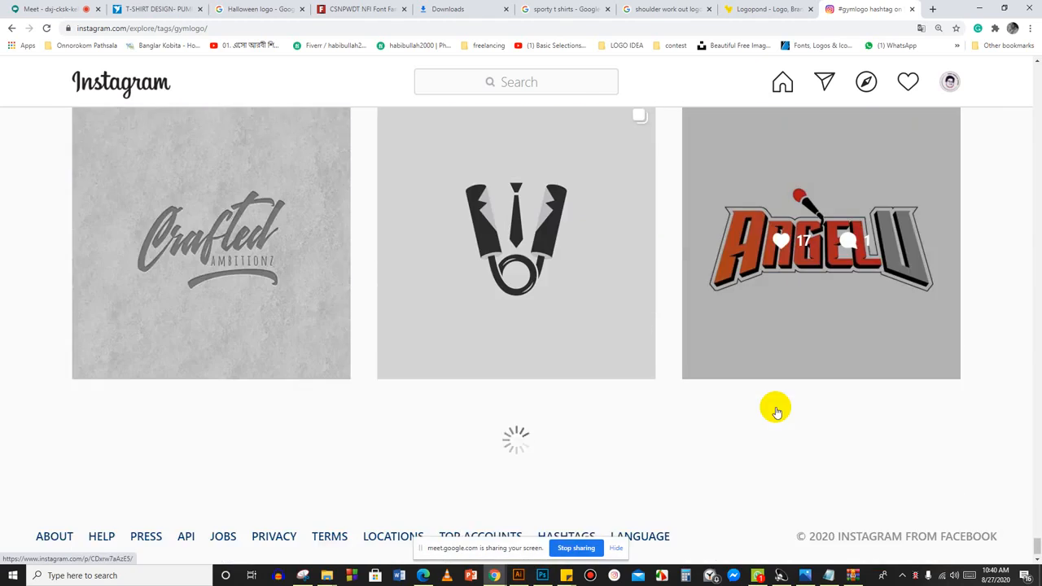
{"action": "scroll", "coordinate": [776, 411], "scroll_direction": "down", "scroll_amount": 10}
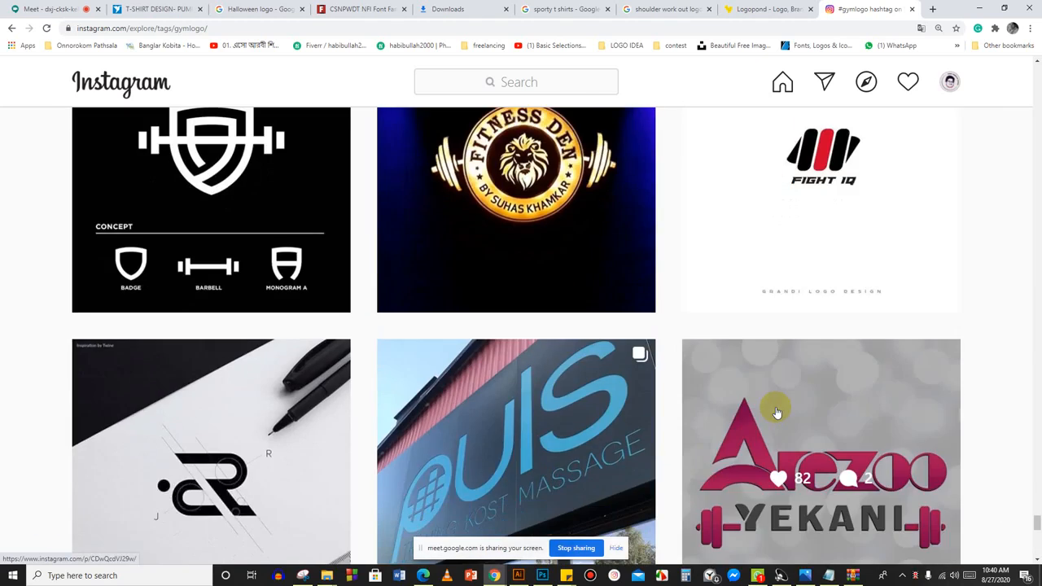
{"action": "scroll", "coordinate": [775, 411], "scroll_direction": "up", "scroll_amount": 15}
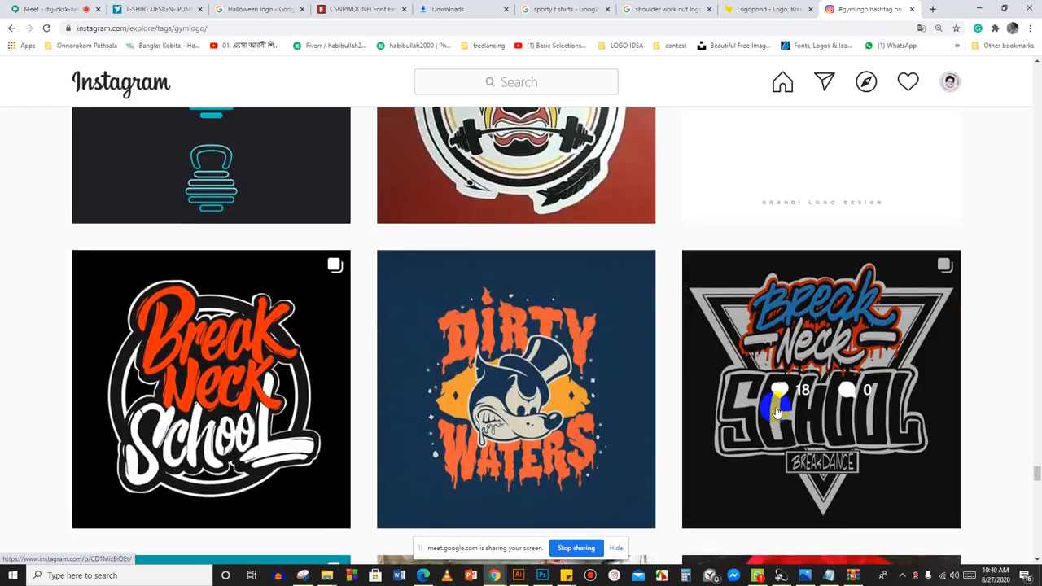
{"action": "scroll", "coordinate": [776, 411], "scroll_direction": "down", "scroll_amount": 10}
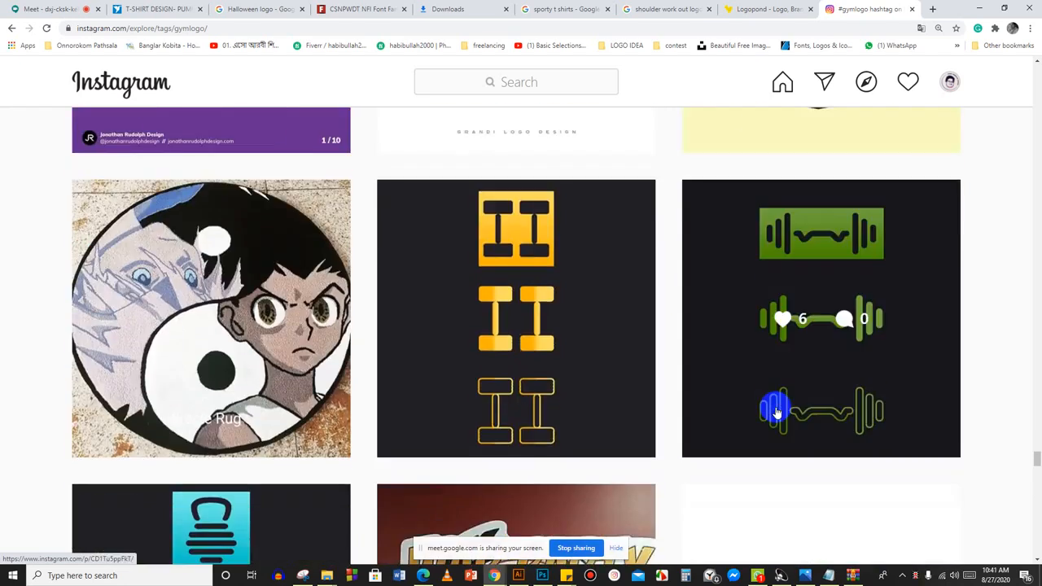
{"action": "scroll", "coordinate": [776, 411], "scroll_direction": "up", "scroll_amount": 10}
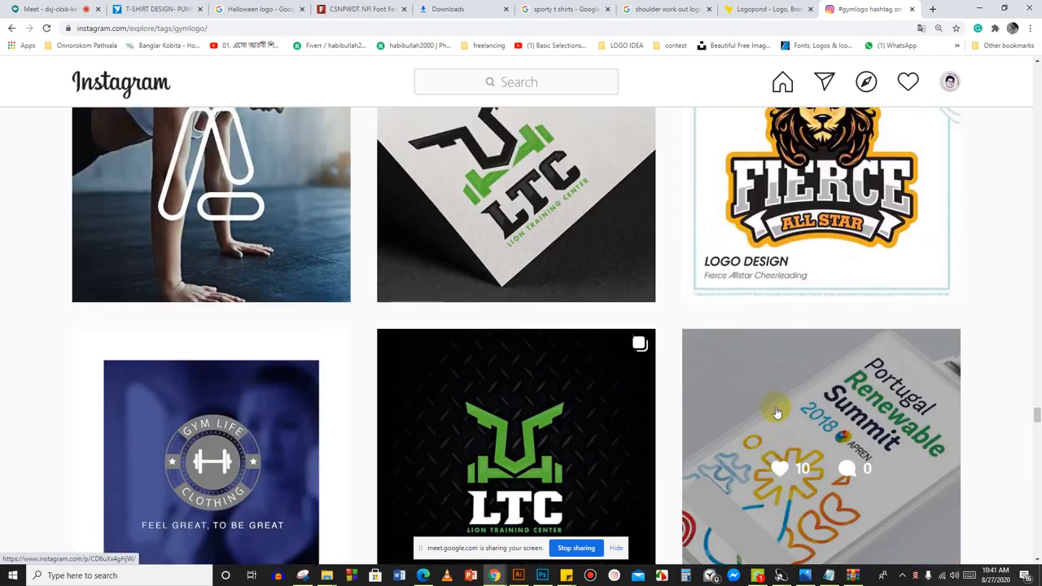
{"action": "scroll", "coordinate": [775, 412], "scroll_direction": "down", "scroll_amount": 3}
{"action": "scroll", "coordinate": [776, 412], "scroll_direction": "up", "scroll_amount": 2}
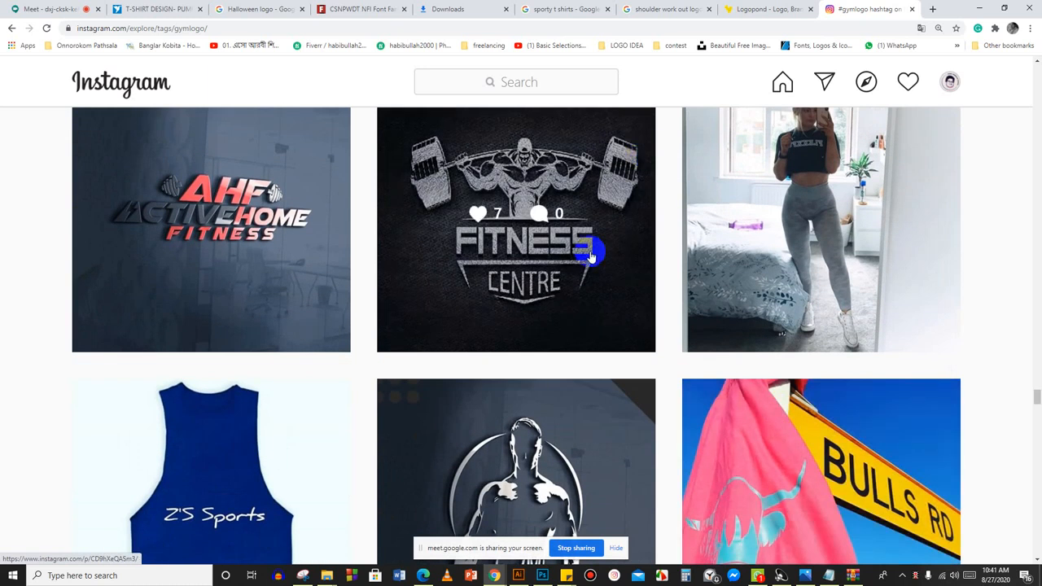
Search Google for "fitness logo" in a new tab, keeping the #gymlogo page open.
{"action": "left_click", "coordinate": [933, 9]}
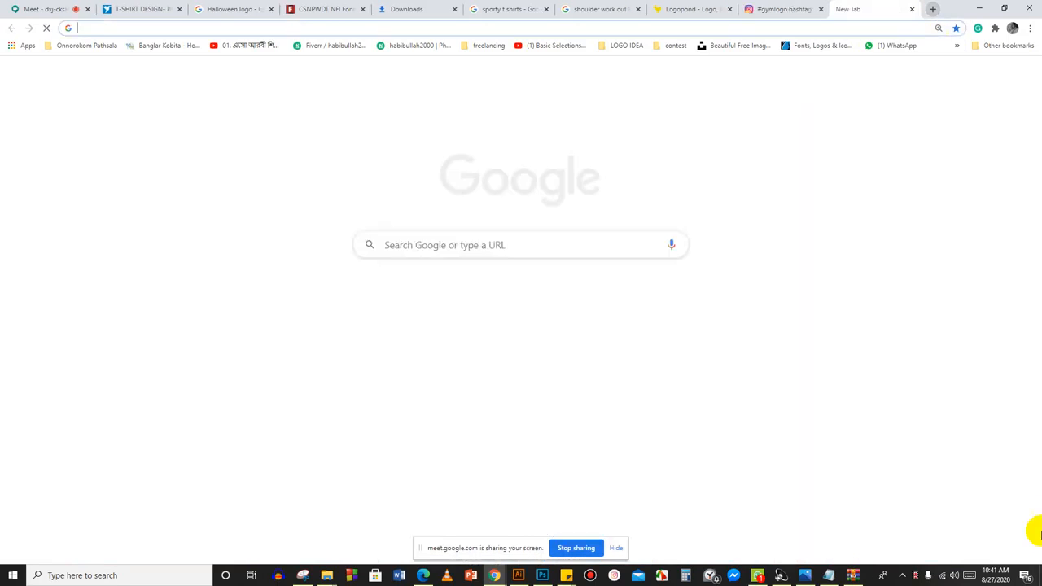
{"action": "type", "text": "fitnes"}
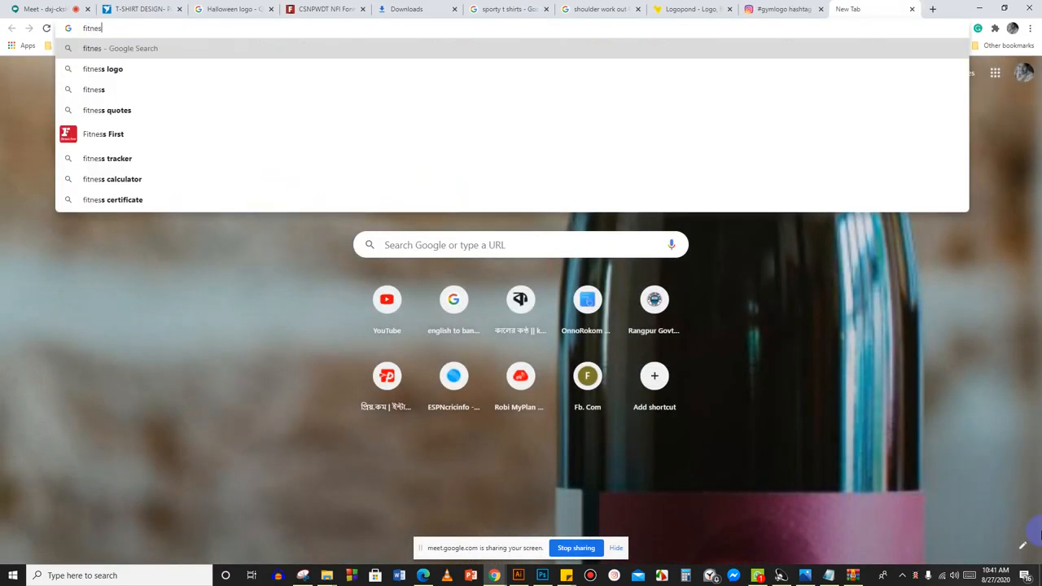
{"action": "type", "text": "s logo"}
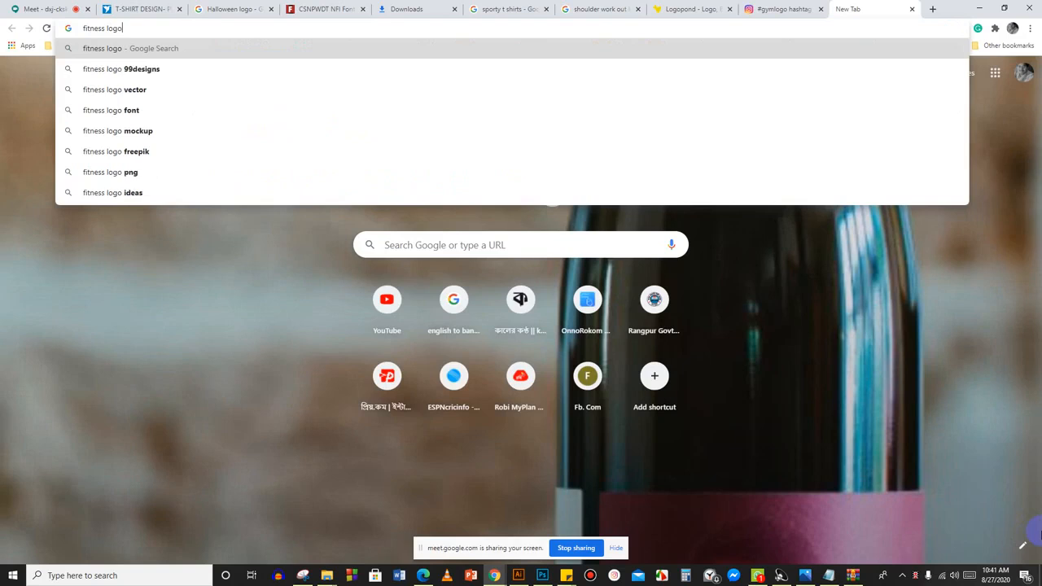
{"action": "key", "text": "Return"}
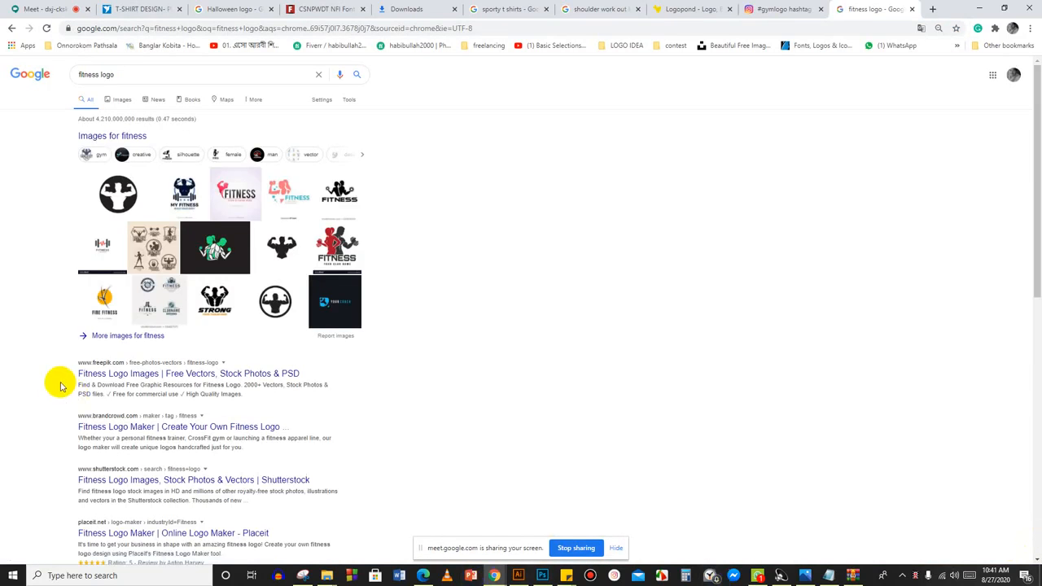
Preview the "Strong" bodybuilder logo in the image results and look through its related images.
{"action": "left_click", "coordinate": [231, 304]}
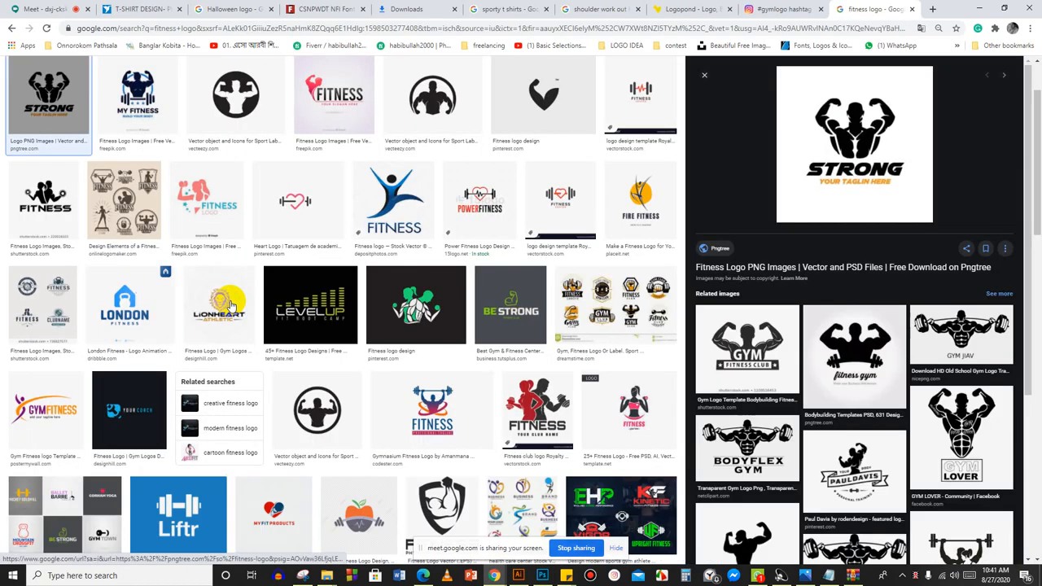
{"action": "scroll", "coordinate": [763, 402], "scroll_direction": "down", "scroll_amount": 3}
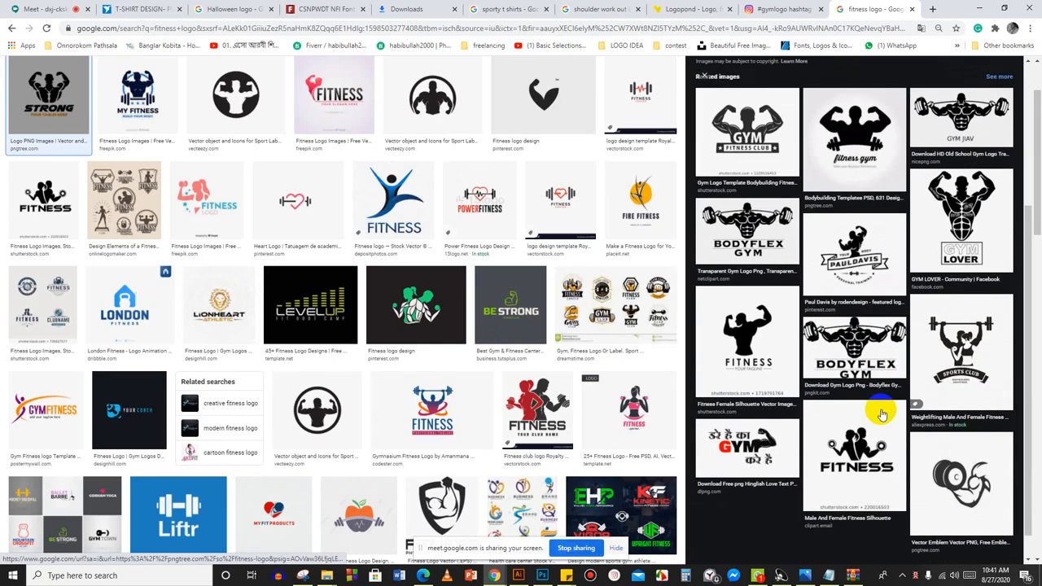
{"action": "scroll", "coordinate": [882, 415], "scroll_direction": "up", "scroll_amount": 2}
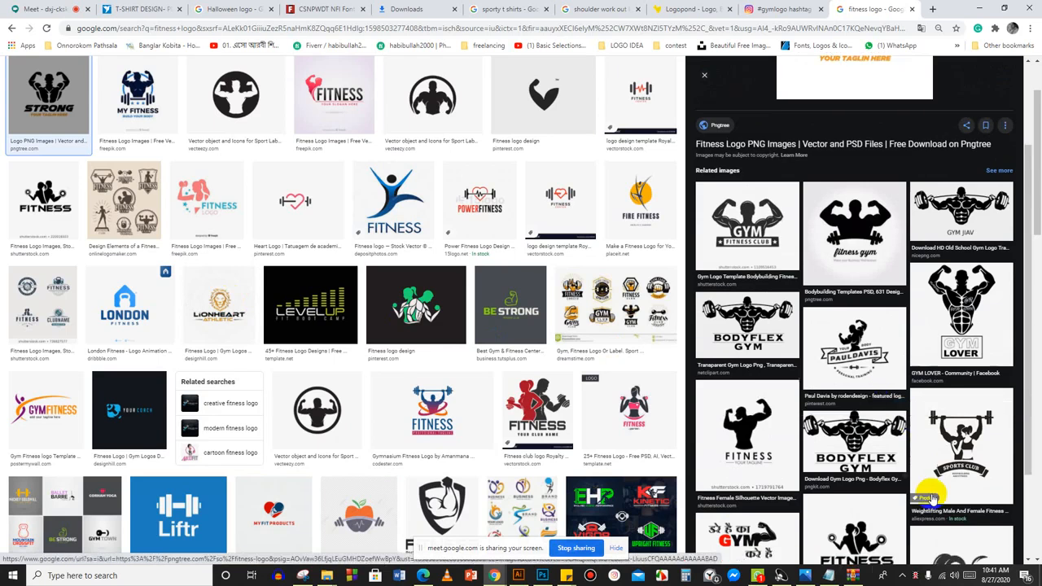
Look through the related gym logos, previewing the NetClipart "Bodyflex Gym" barbell logo and its related images.
{"action": "scroll", "coordinate": [930, 488], "scroll_direction": "down", "scroll_amount": 2}
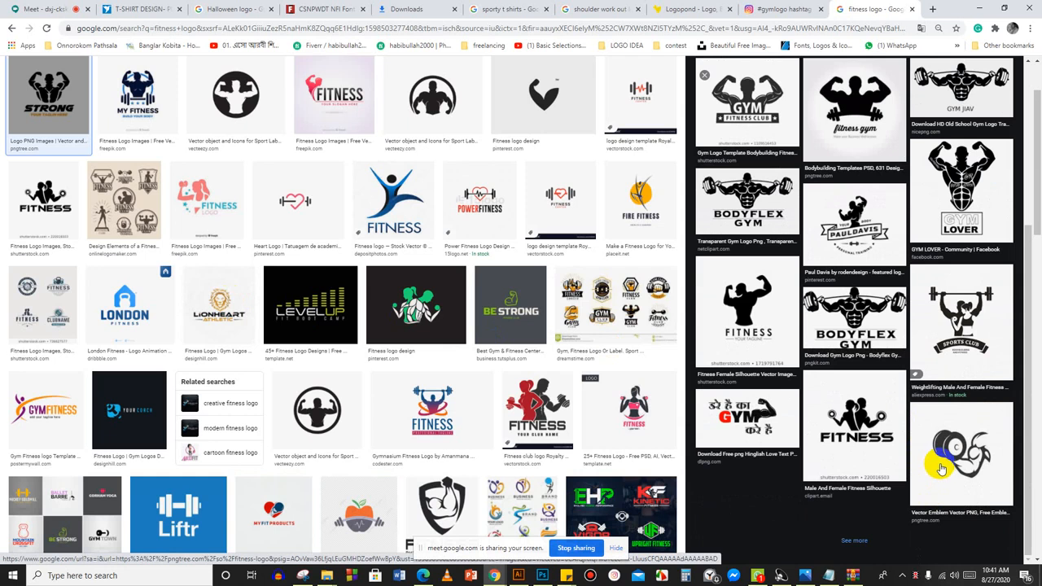
{"action": "scroll", "coordinate": [699, 389], "scroll_direction": "up", "scroll_amount": 2}
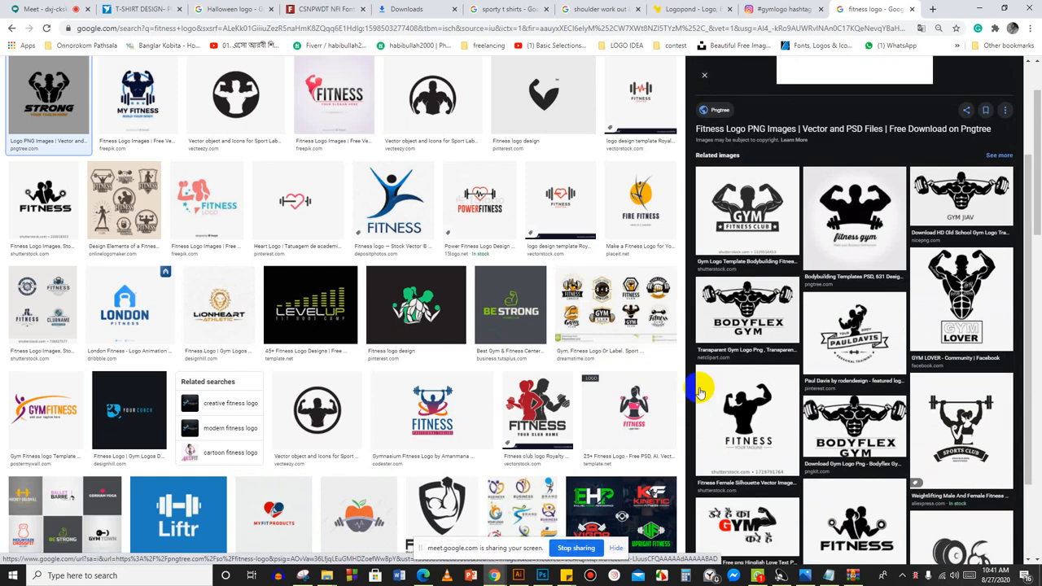
{"action": "scroll", "coordinate": [699, 395], "scroll_direction": "down", "scroll_amount": 2}
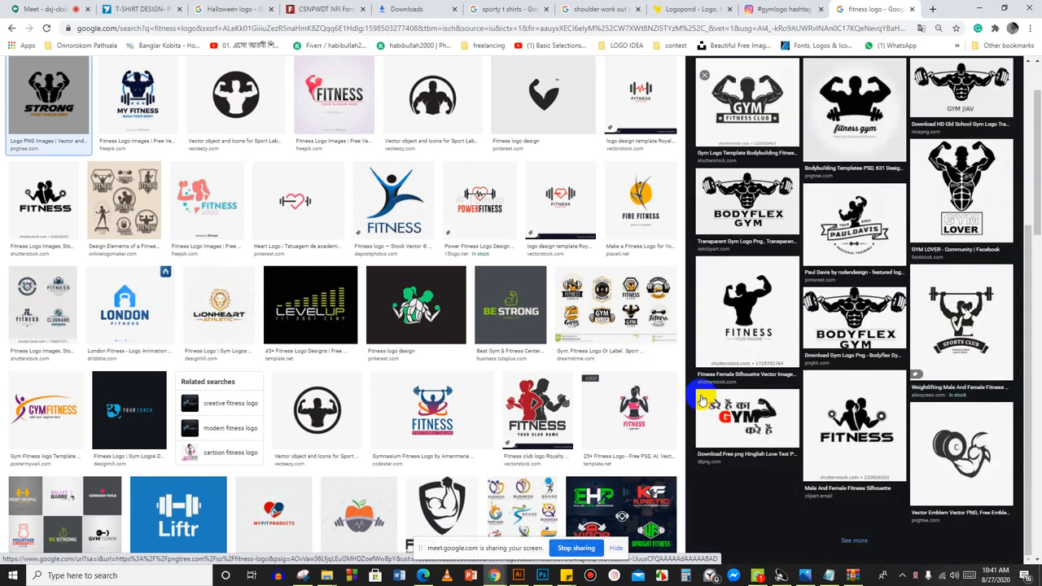
{"action": "left_click", "coordinate": [730, 200]}
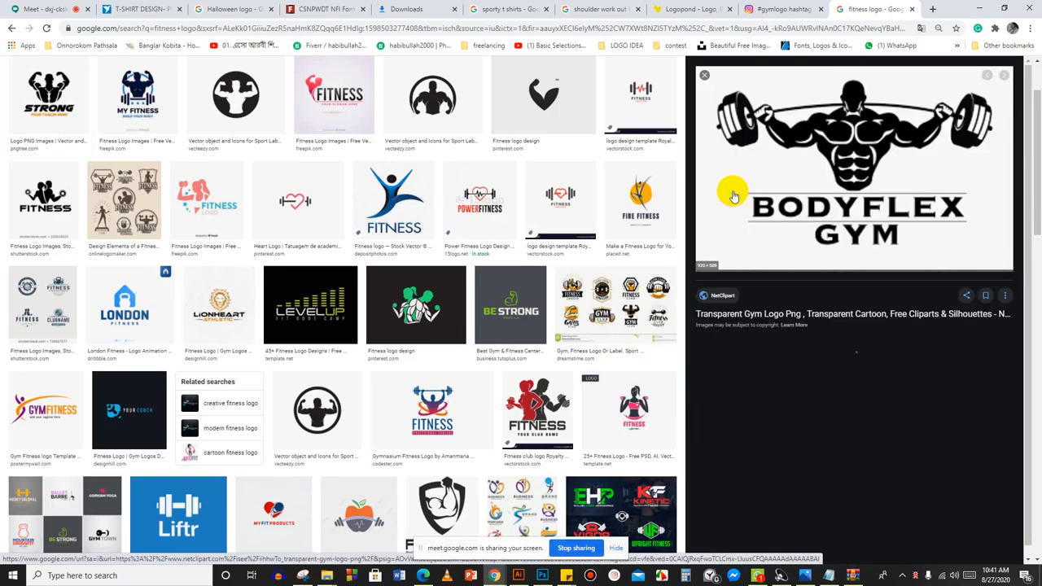
{"action": "scroll", "coordinate": [749, 228], "scroll_direction": "down", "scroll_amount": 3}
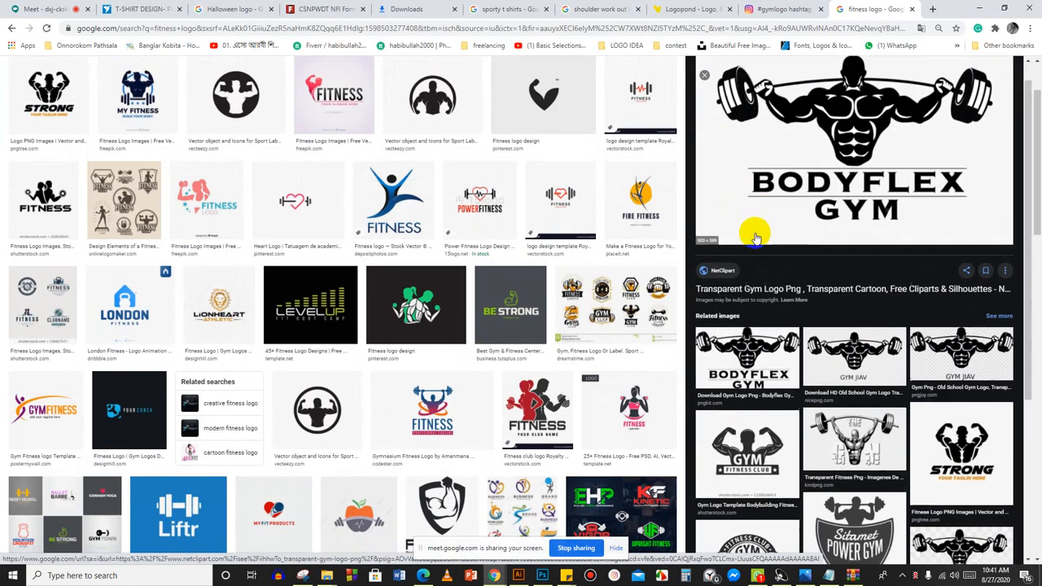
{"action": "scroll", "coordinate": [756, 244], "scroll_direction": "down", "scroll_amount": 2}
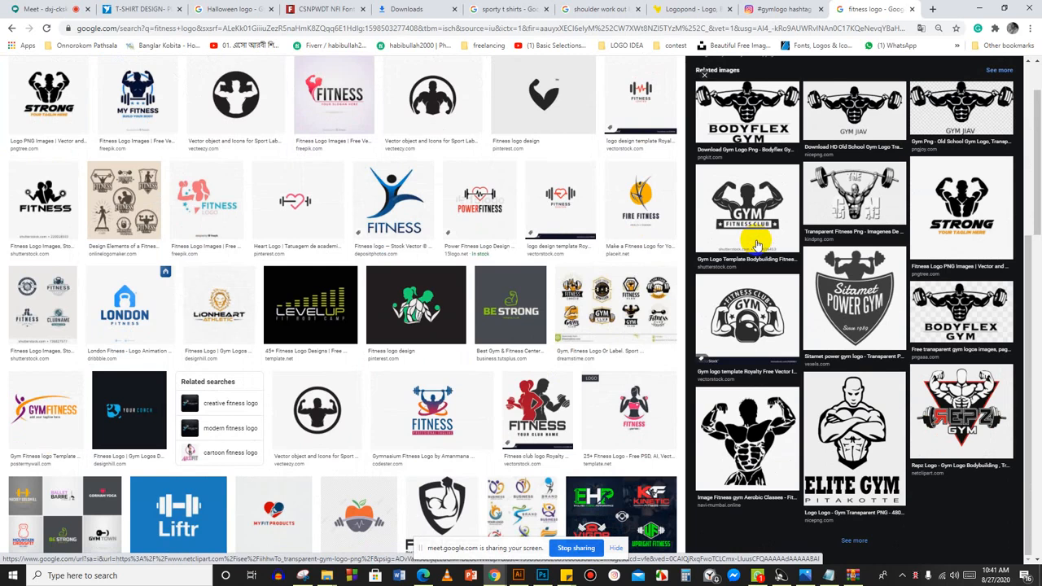
{"action": "scroll", "coordinate": [756, 244], "scroll_direction": "up", "scroll_amount": 3}
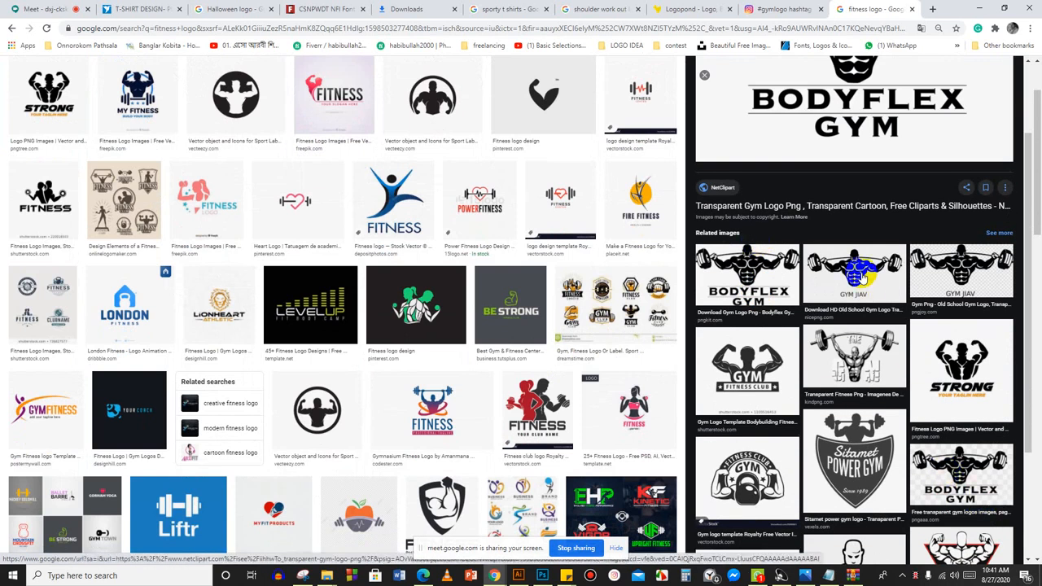
Copy the PNGkit version of the "Bodyflex Gym" logo image and paste it into the Untitled-2 document in Illustrator.
{"action": "left_click", "coordinate": [758, 269]}
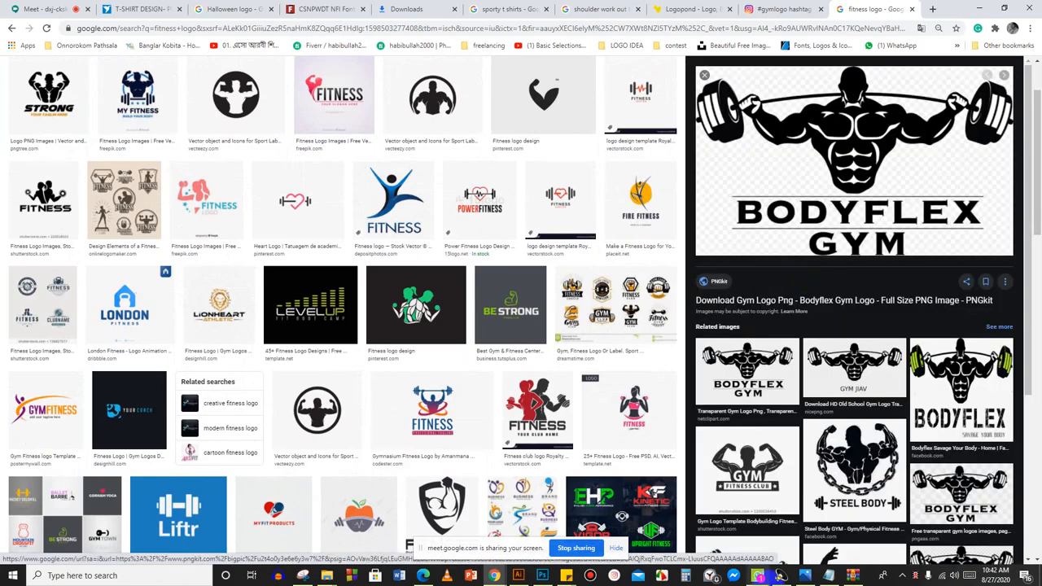
{"action": "mouse_move", "coordinate": [758, 576]}
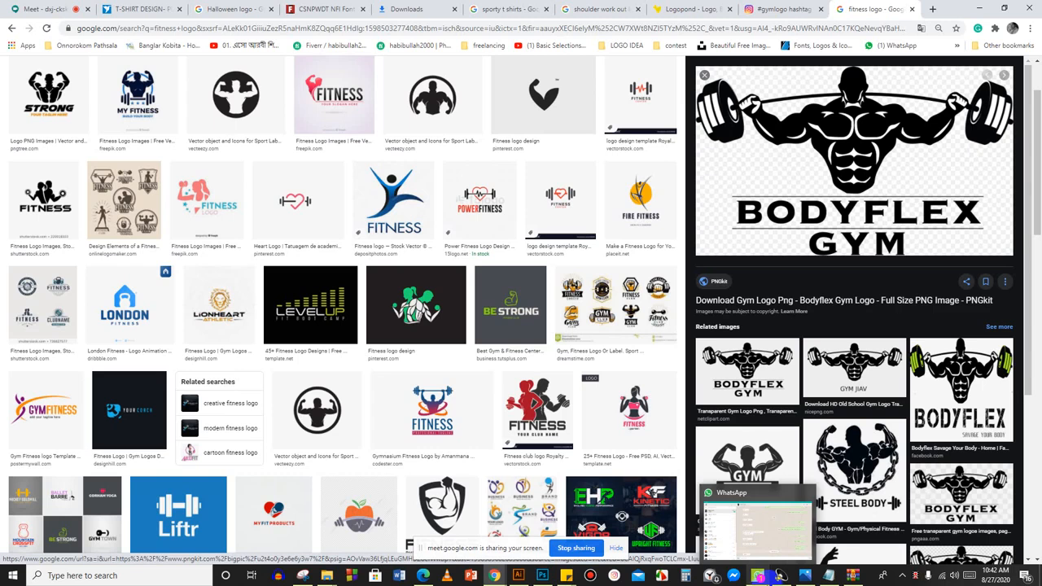
{"action": "right_click", "coordinate": [831, 166]}
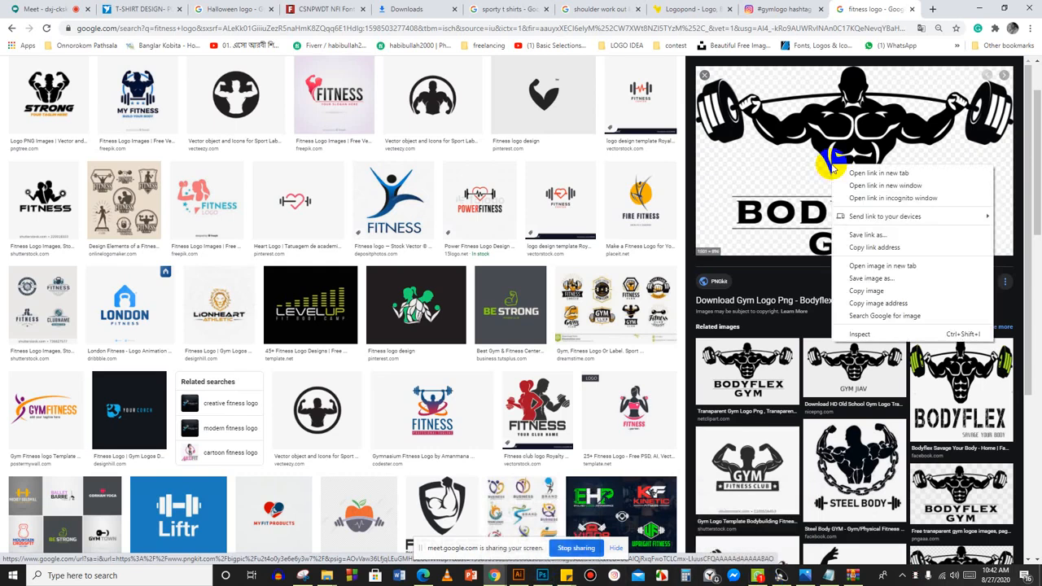
{"action": "left_click", "coordinate": [866, 289]}
{"action": "left_click", "coordinate": [518, 576]}
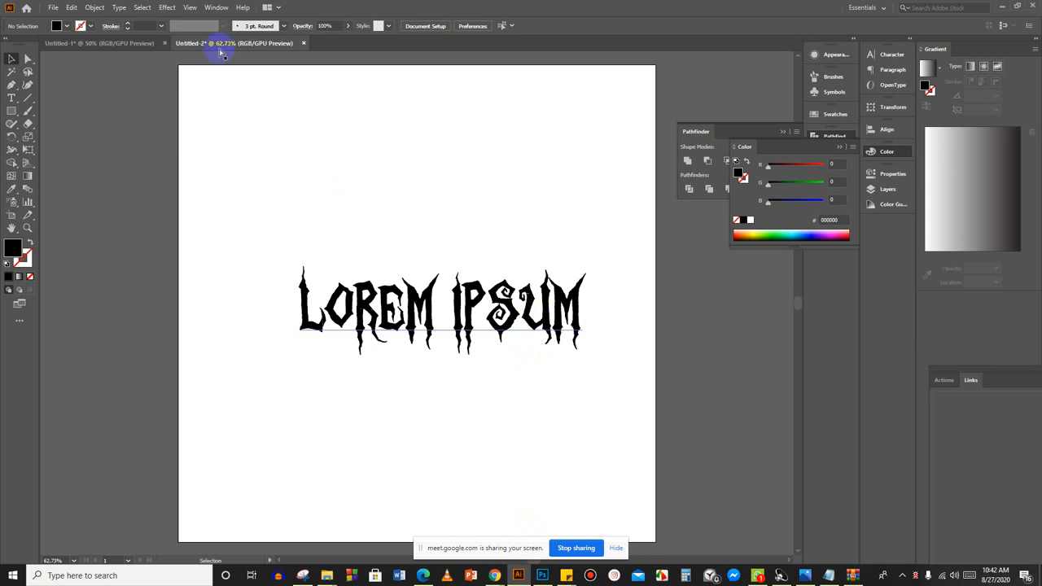
{"action": "key", "text": "ctrl+v"}
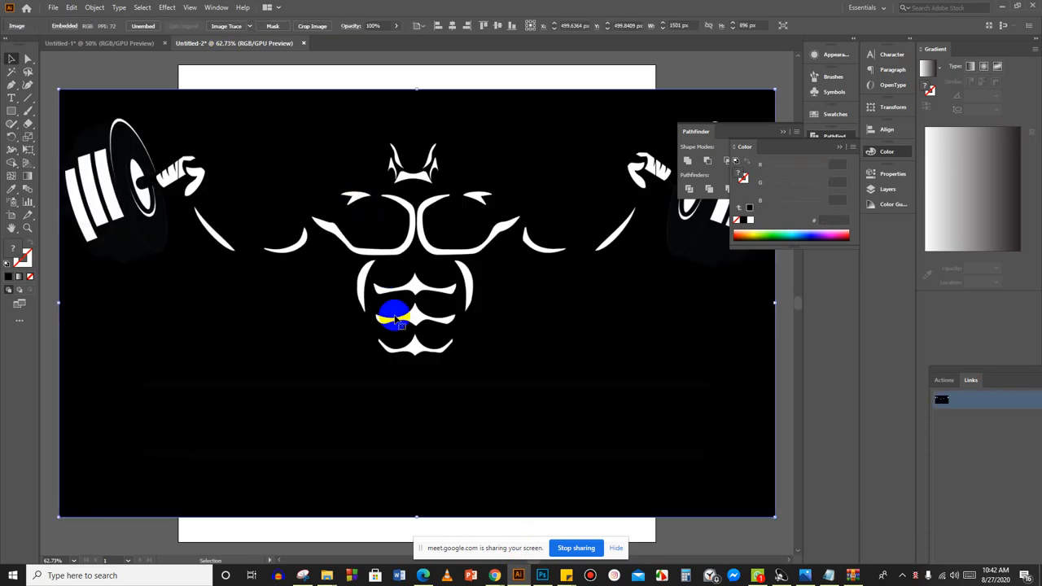
Move the pasted barbell image off the artboard onto the empty canvas to its left.
{"action": "scroll", "coordinate": [394, 319], "scroll_direction": "down", "scroll_amount": 3}
{"action": "scroll", "coordinate": [395, 319], "scroll_direction": "up", "scroll_amount": 3}
{"action": "scroll", "coordinate": [407, 325], "scroll_direction": "down", "scroll_amount": 3}
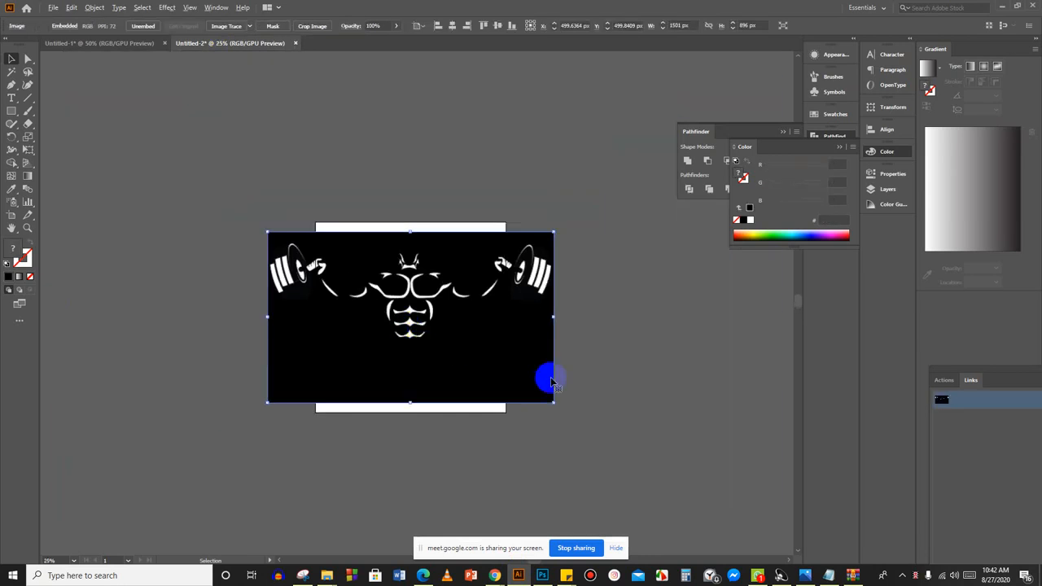
{"action": "left_click_drag", "start_coordinate": [551, 381], "coordinate": [253, 306]}
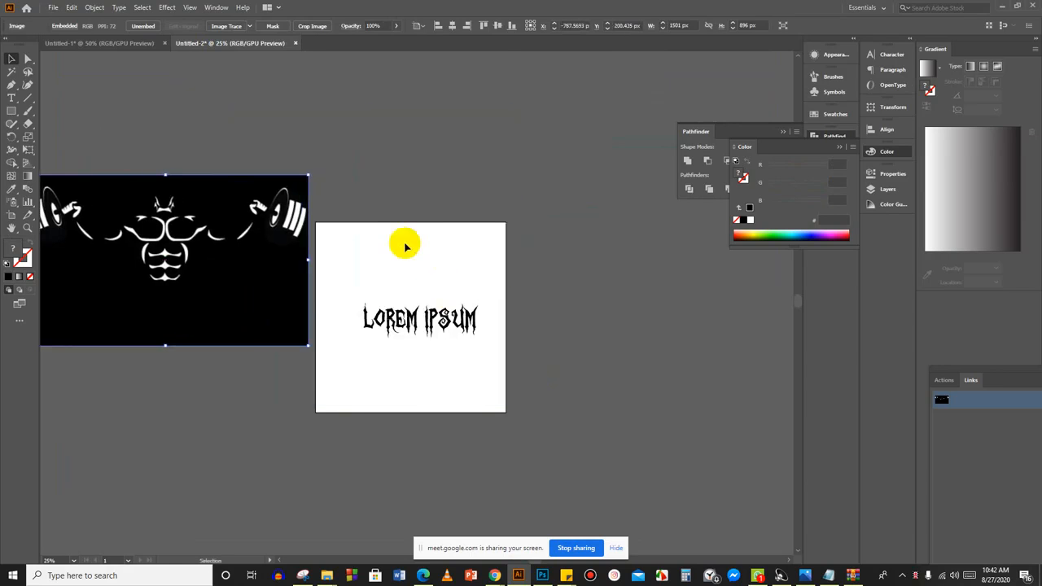
{"action": "key", "text": "space"}
{"action": "left_click_drag", "start_coordinate": [386, 460], "coordinate": [795, 447]}
{"action": "left_click_drag", "start_coordinate": [583, 293], "coordinate": [419, 336]}
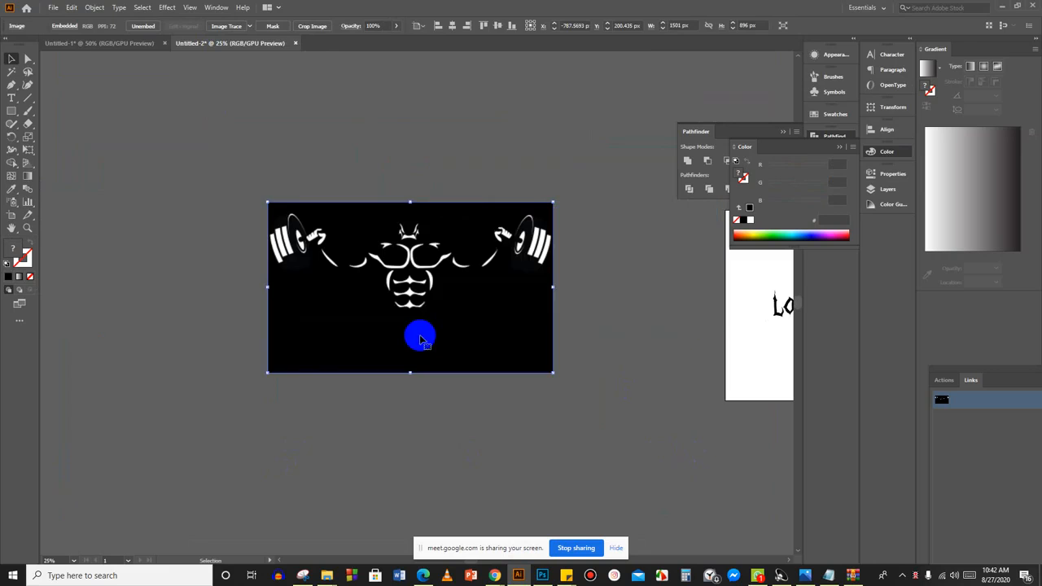
{"action": "scroll", "coordinate": [352, 348], "scroll_direction": "up", "scroll_amount": 1}
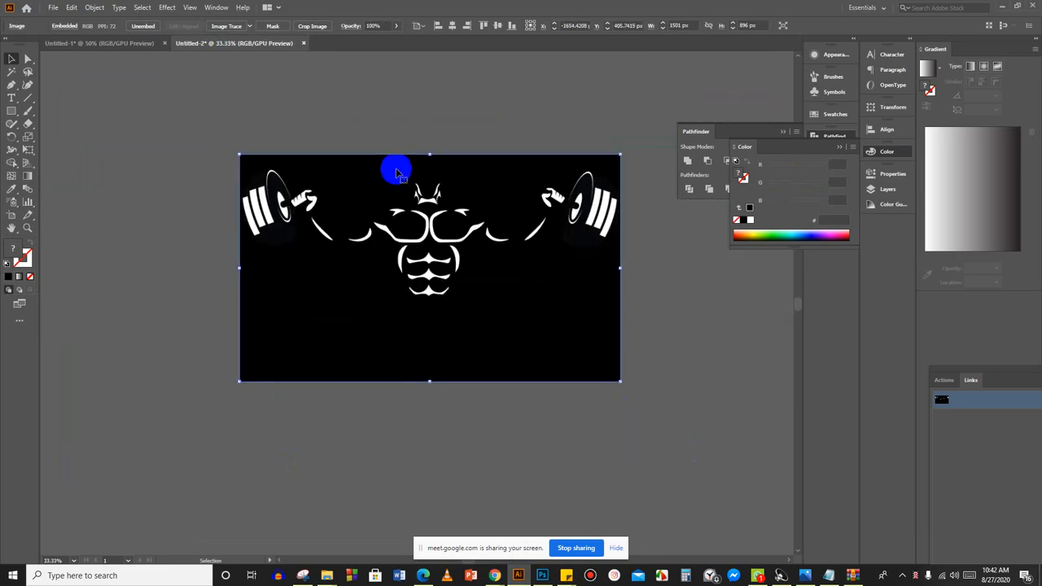
Image Trace the barbell picture with the default preset, expand and ungroup it, and delete the black background shape.
{"action": "left_click", "coordinate": [234, 26]}
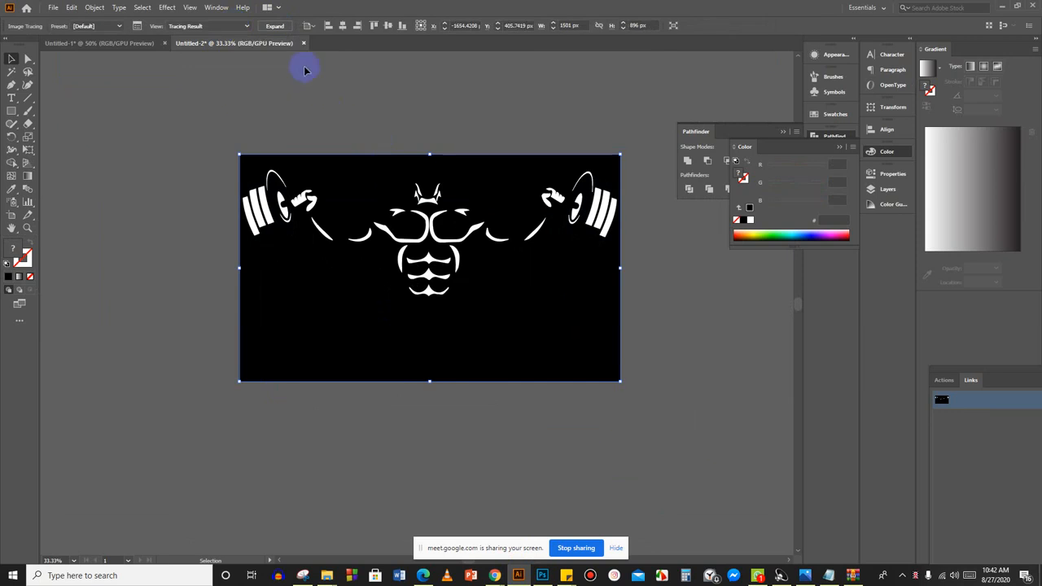
{"action": "left_click", "coordinate": [274, 25]}
{"action": "right_click", "coordinate": [302, 307]}
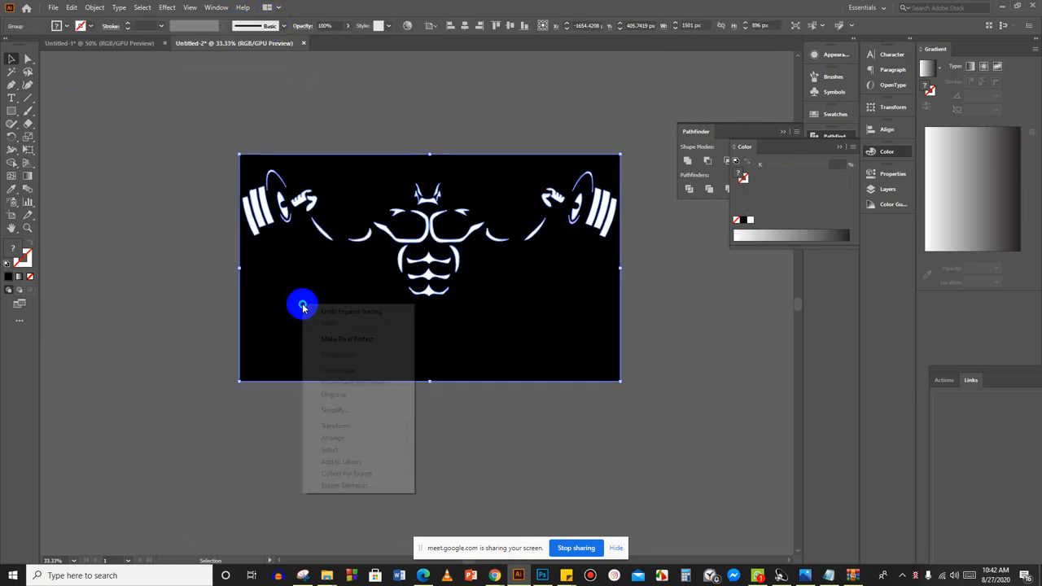
{"action": "left_click", "coordinate": [333, 393]}
{"action": "left_click", "coordinate": [372, 388]}
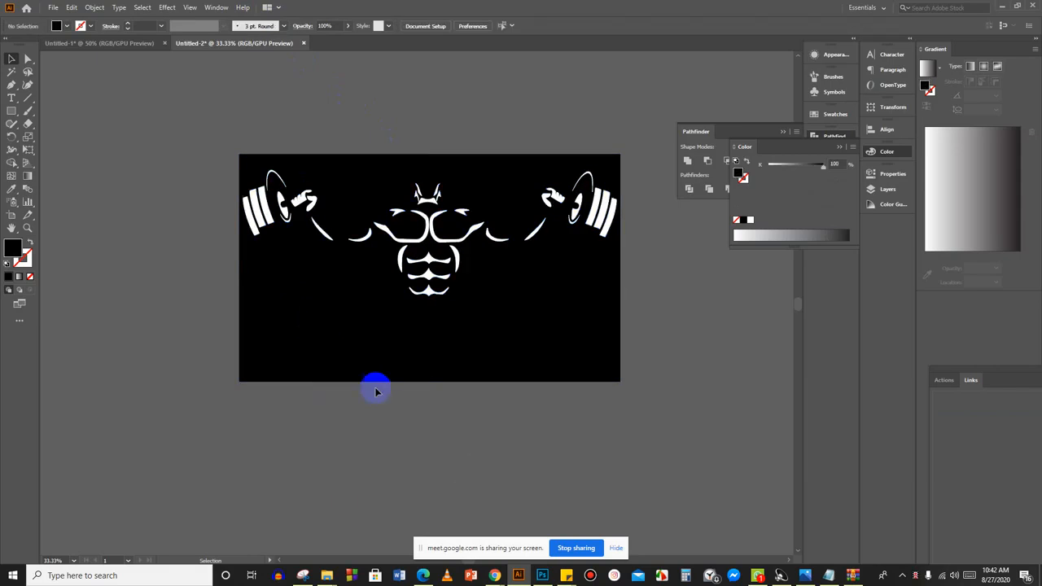
{"action": "left_click", "coordinate": [320, 350]}
{"action": "key", "text": "Delete"}
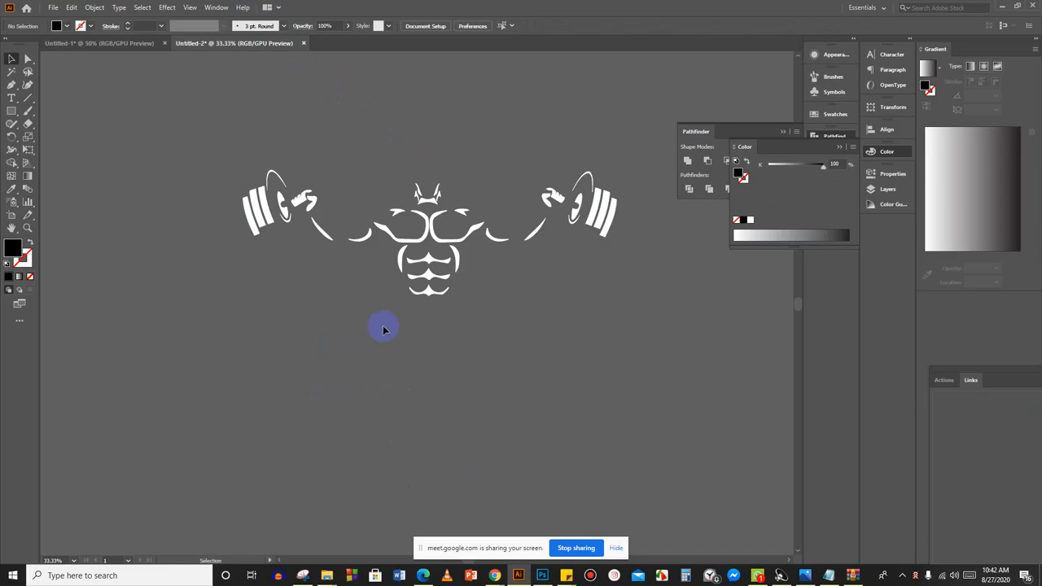
Bring the traced muscle figure up close and activate the Pen tool.
{"action": "scroll", "coordinate": [384, 330], "scroll_direction": "up", "scroll_amount": 1}
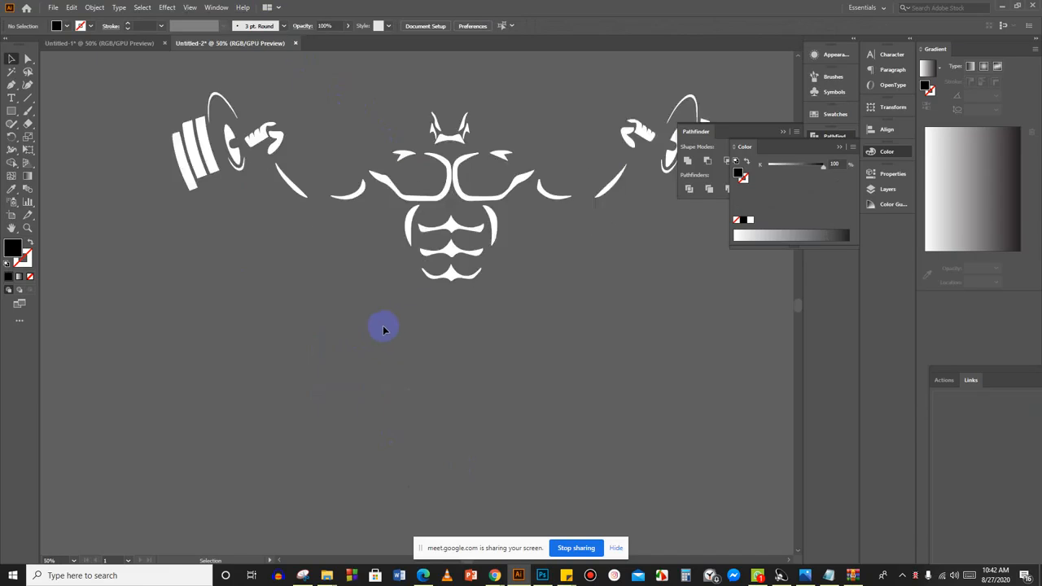
{"action": "scroll", "coordinate": [386, 330], "scroll_direction": "up", "scroll_amount": 3}
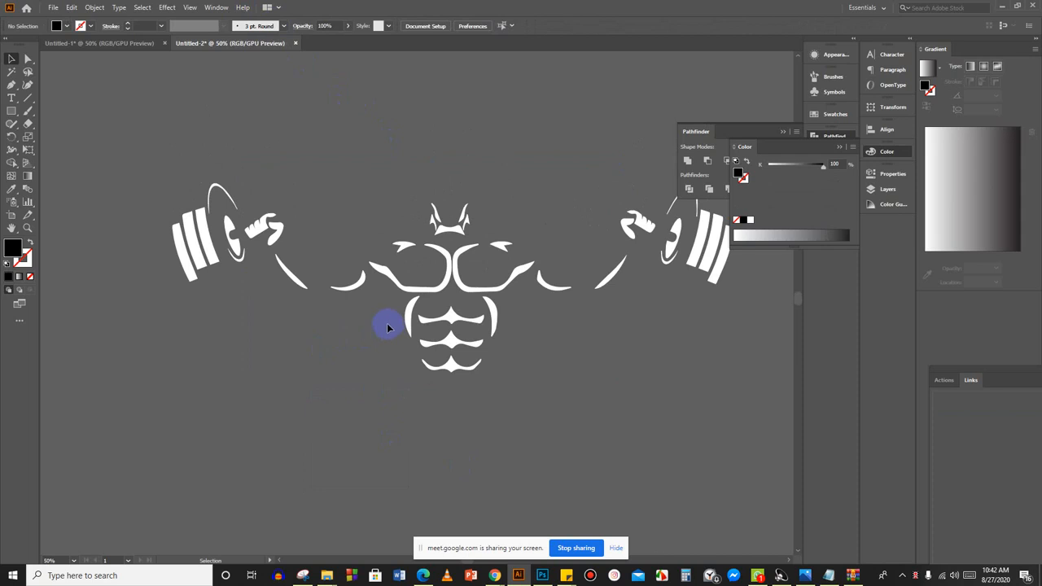
{"action": "left_click", "coordinate": [12, 84]}
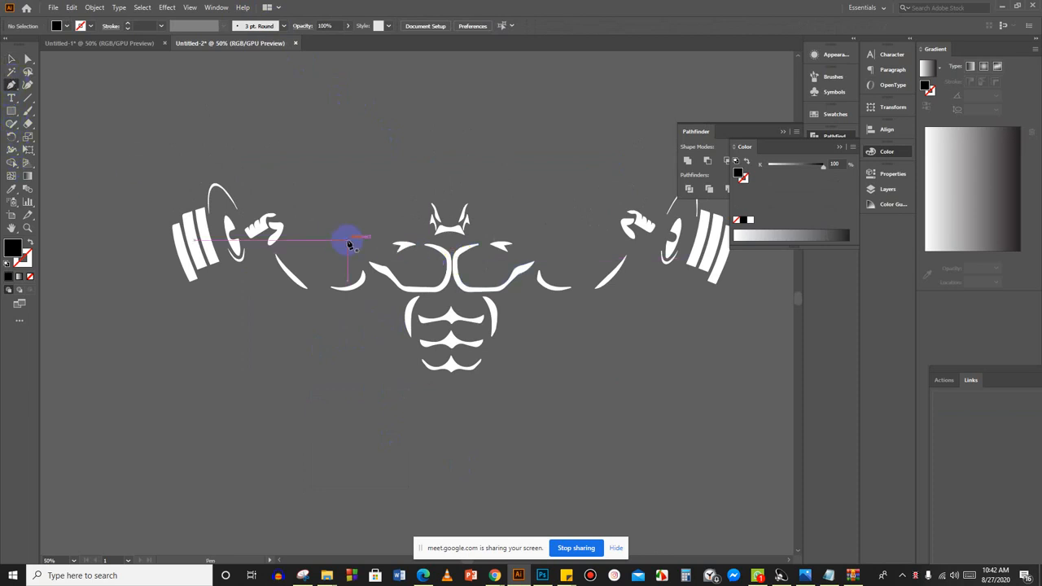
{"action": "double_click", "coordinate": [13, 251]}
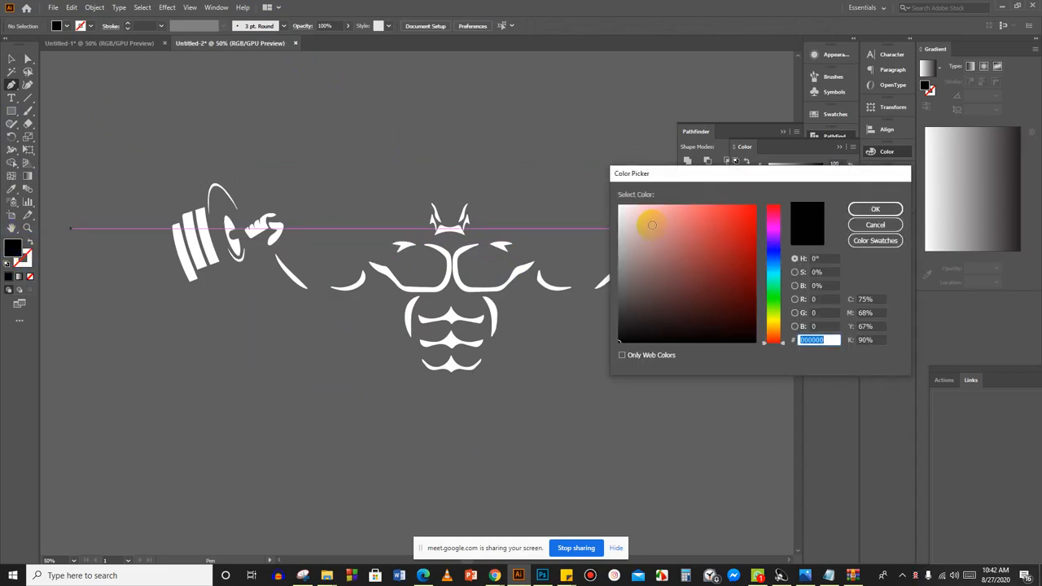
{"action": "left_click", "coordinate": [620, 211]}
{"action": "left_click", "coordinate": [880, 227]}
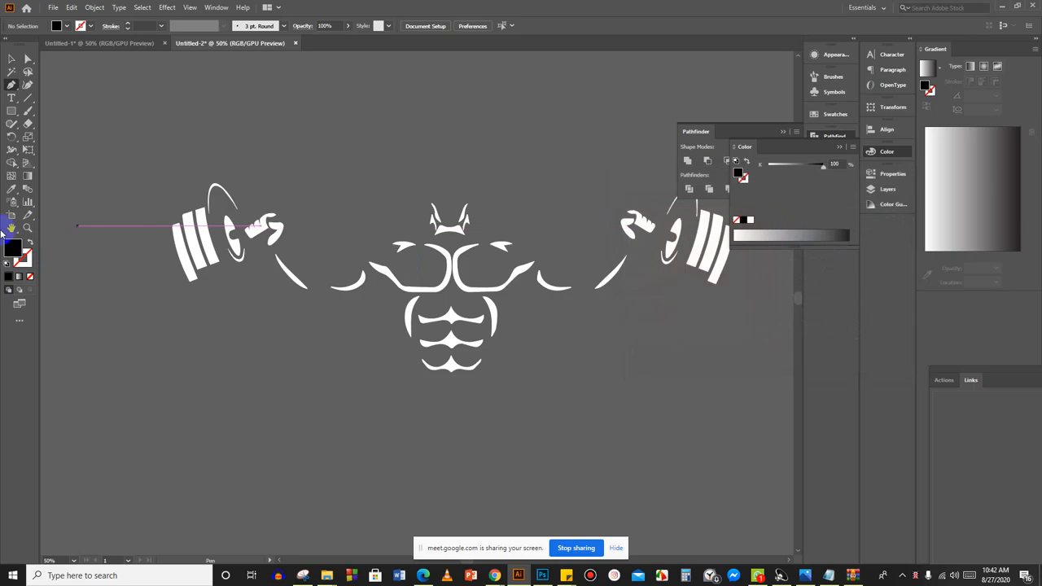
{"action": "left_click", "coordinate": [19, 277]}
Set the Pen tool's stroke colour to white and its fill to none.
{"action": "left_click", "coordinate": [23, 259]}
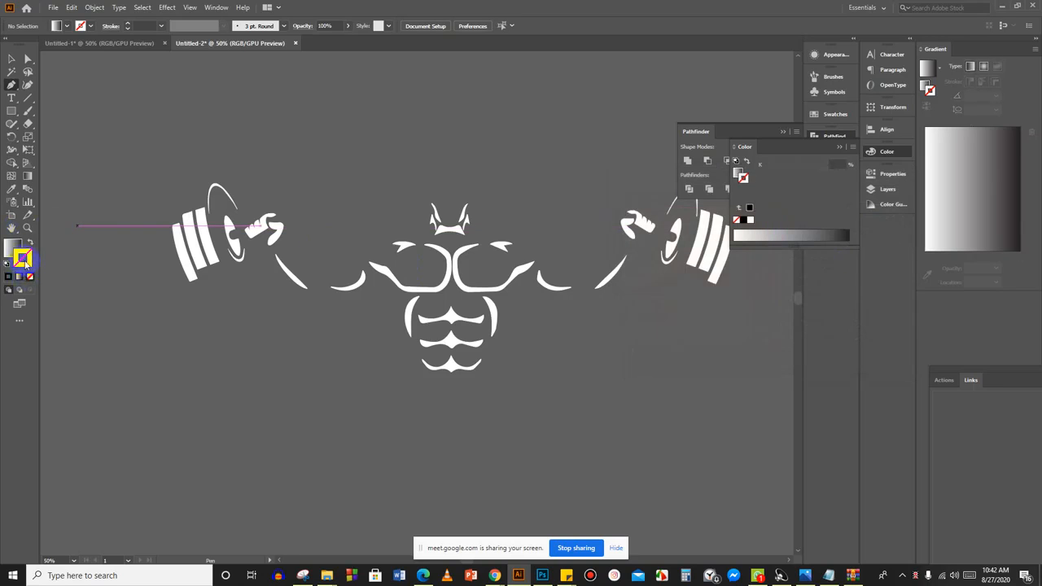
{"action": "double_click", "coordinate": [16, 258]}
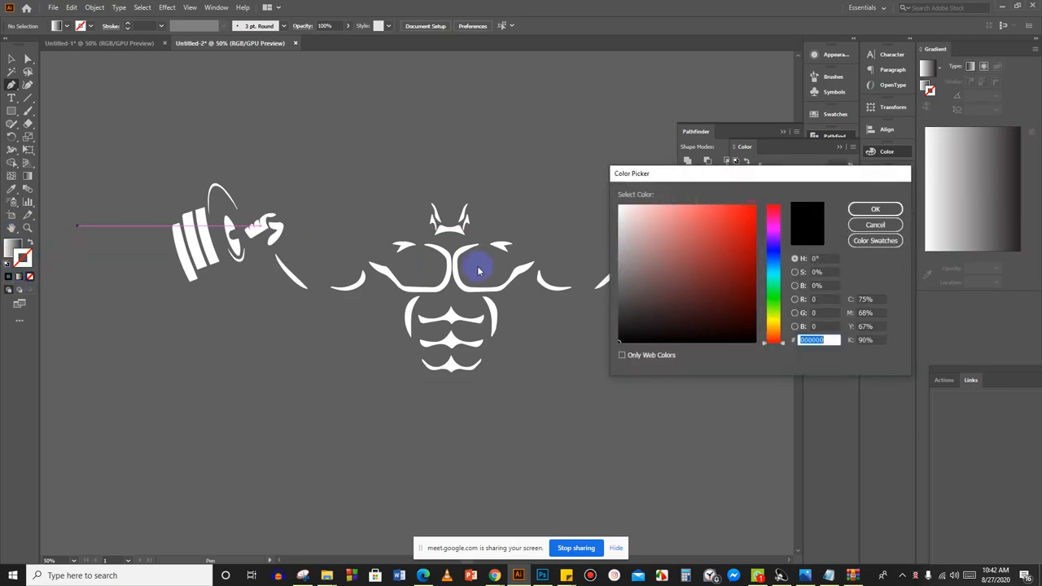
{"action": "left_click", "coordinate": [620, 206]}
{"action": "left_click", "coordinate": [875, 209]}
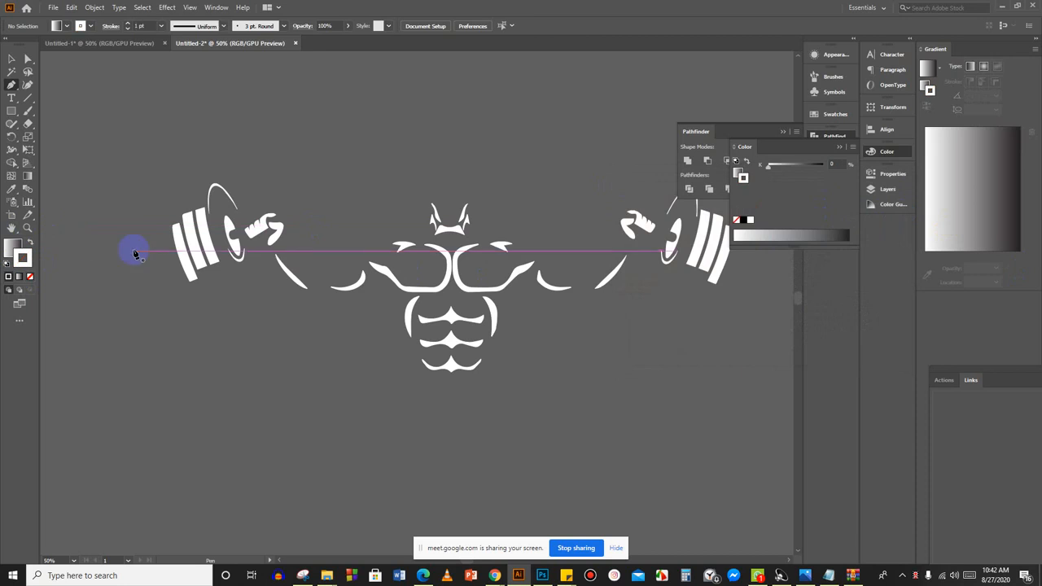
{"action": "left_click", "coordinate": [9, 246]}
{"action": "left_click", "coordinate": [29, 276]}
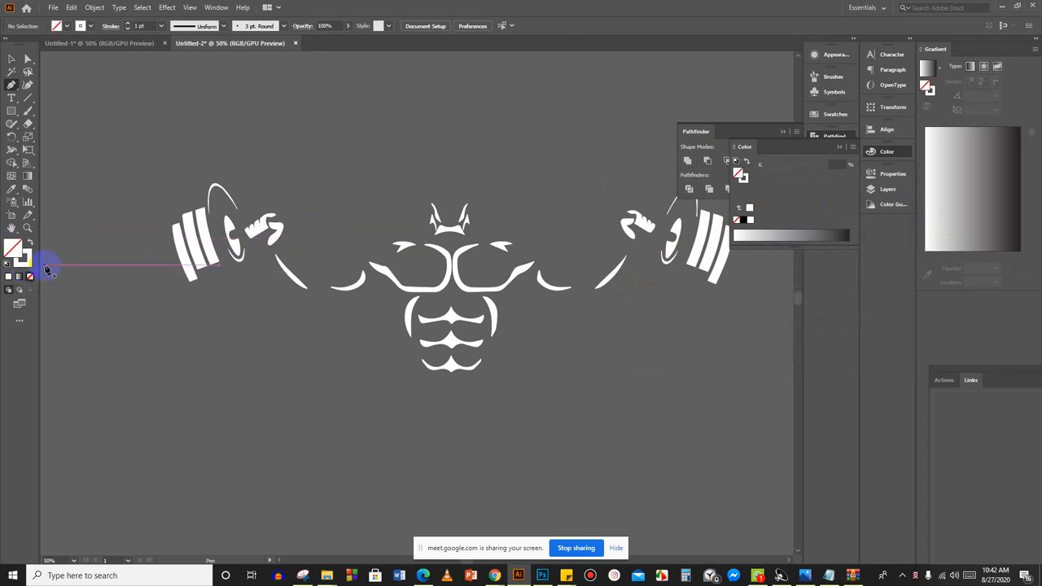
{"action": "left_click", "coordinate": [23, 261]}
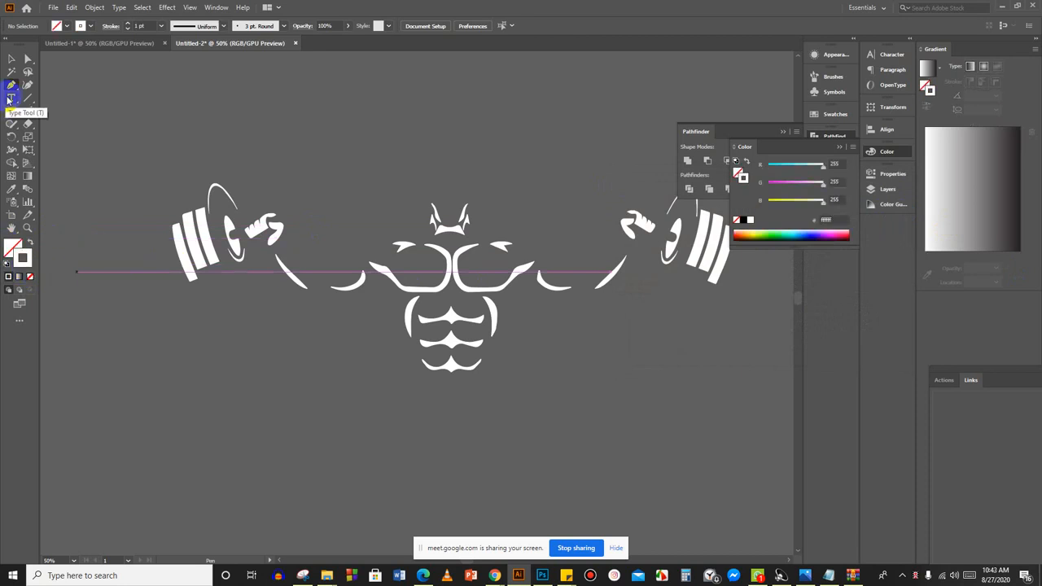
Draw a curved Pen path from the figure's left-hand shoulder along the top of the arm towards the fist, and select it.
{"action": "left_click", "coordinate": [438, 271]}
{"action": "left_click", "coordinate": [392, 245]}
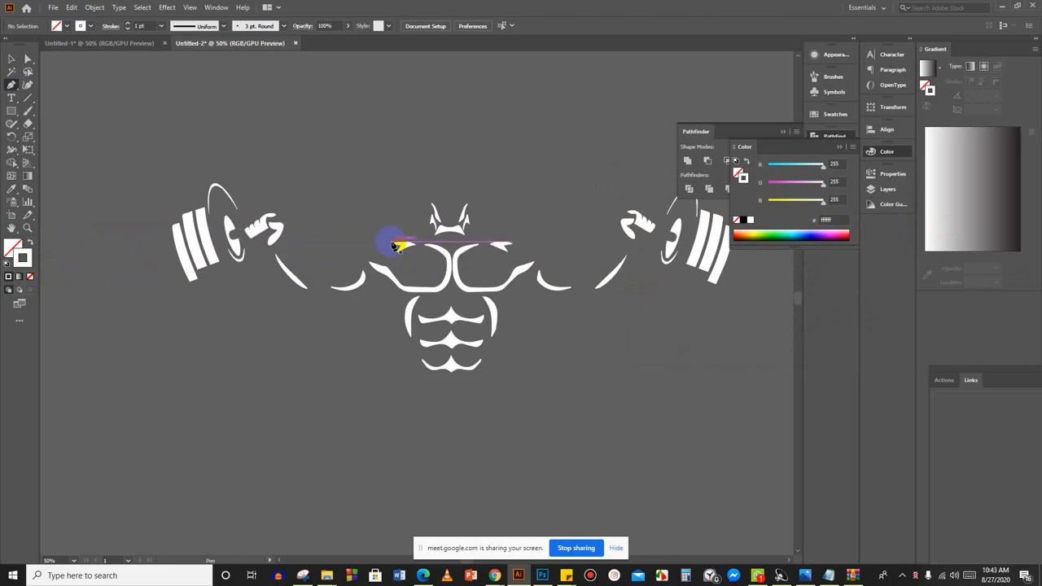
{"action": "left_click", "coordinate": [393, 242]}
{"action": "left_click", "coordinate": [346, 252]}
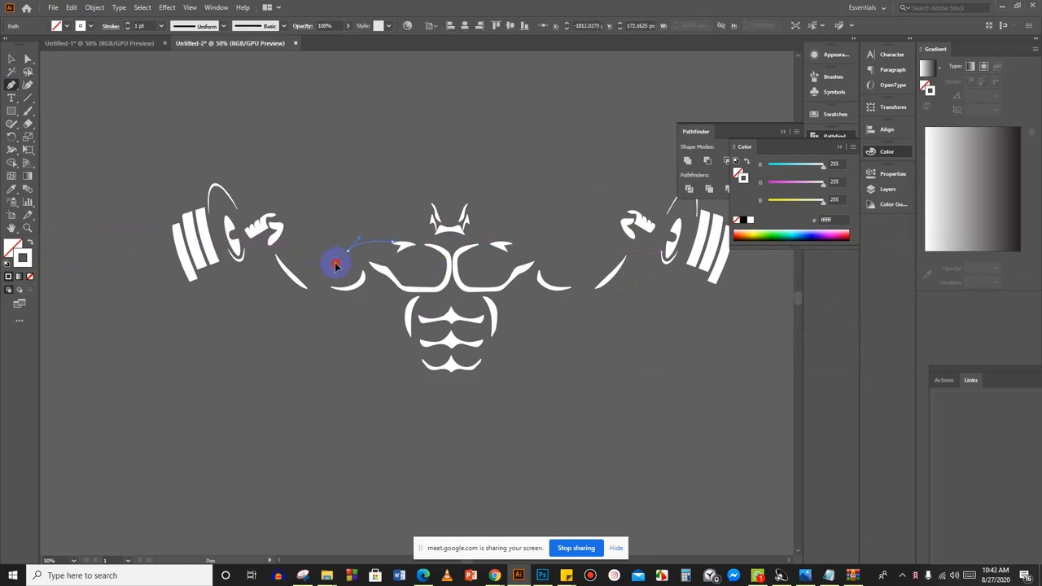
{"action": "left_click_drag", "start_coordinate": [330, 281], "coordinate": [221, 389]}
{"action": "key", "text": "ctrl"}
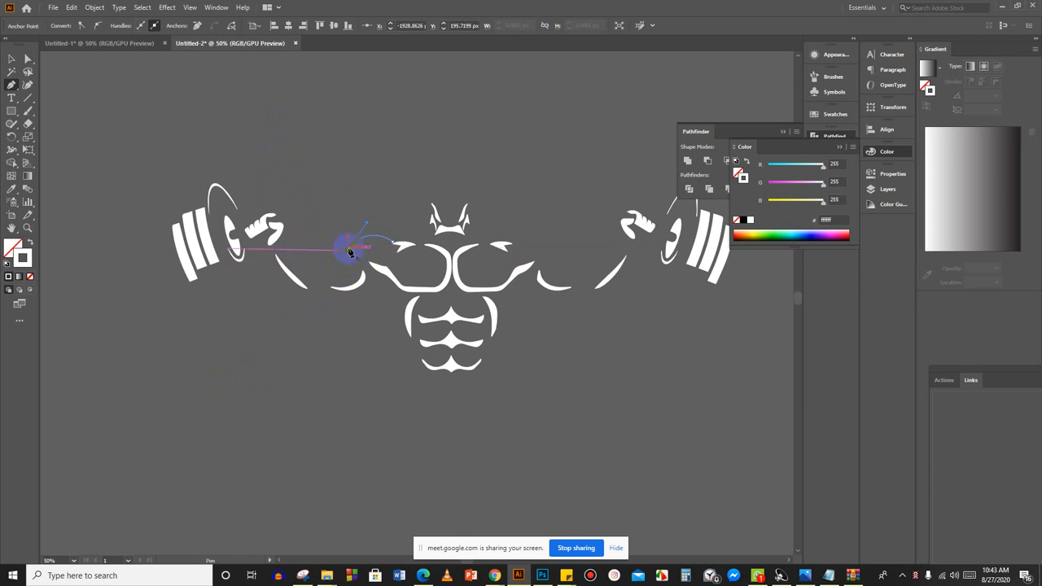
{"action": "left_click_drag", "start_coordinate": [350, 252], "coordinate": [75, 67]}
{"action": "left_click", "coordinate": [11, 59]}
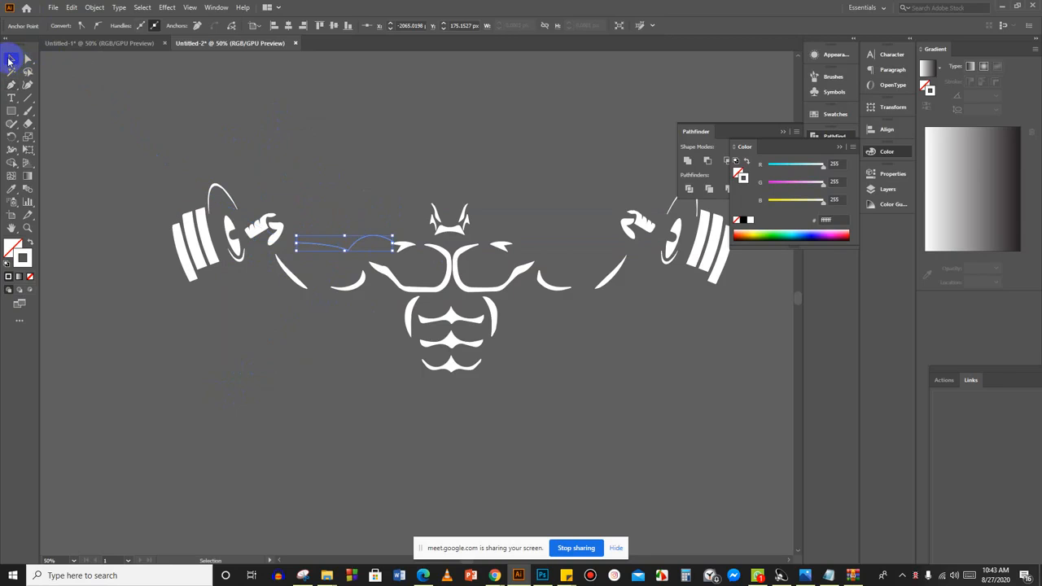
{"action": "left_click", "coordinate": [353, 233]}
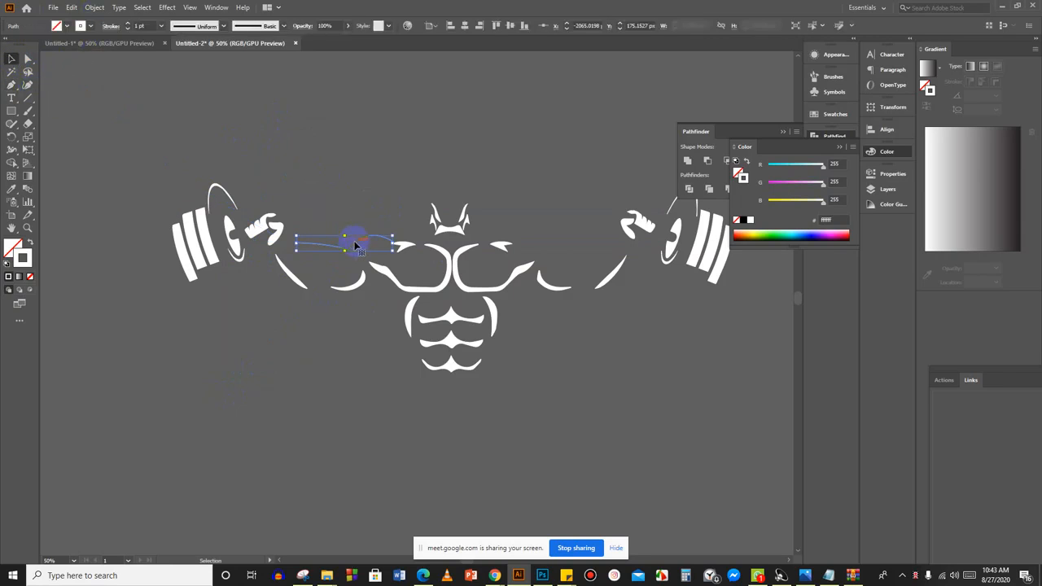
Set the new arm path's stroke weight to 8 pt and give it the variable width profile that tapers at both ends.
{"action": "left_click", "coordinate": [162, 27]}
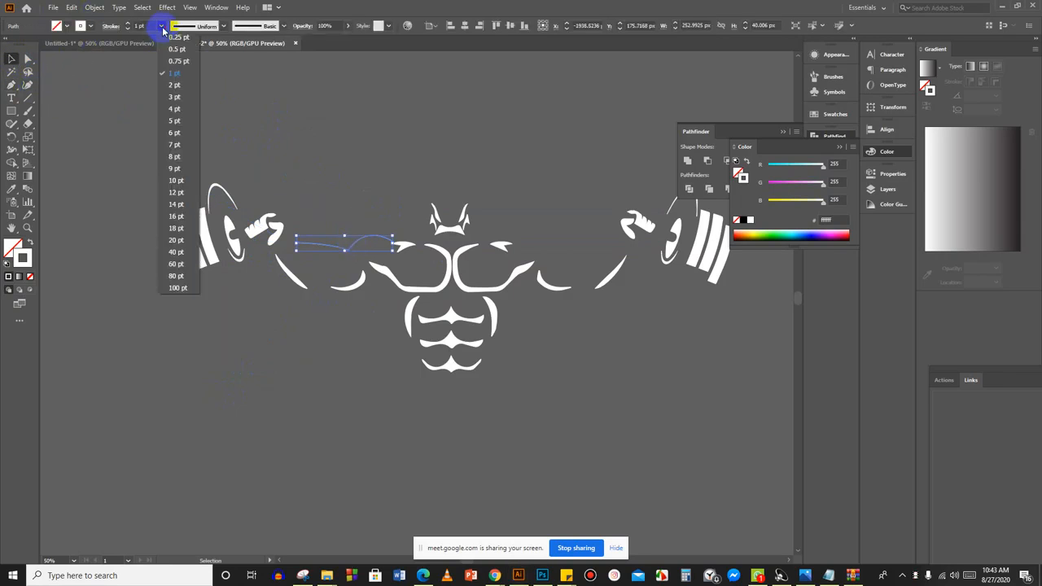
{"action": "left_click", "coordinate": [185, 156]}
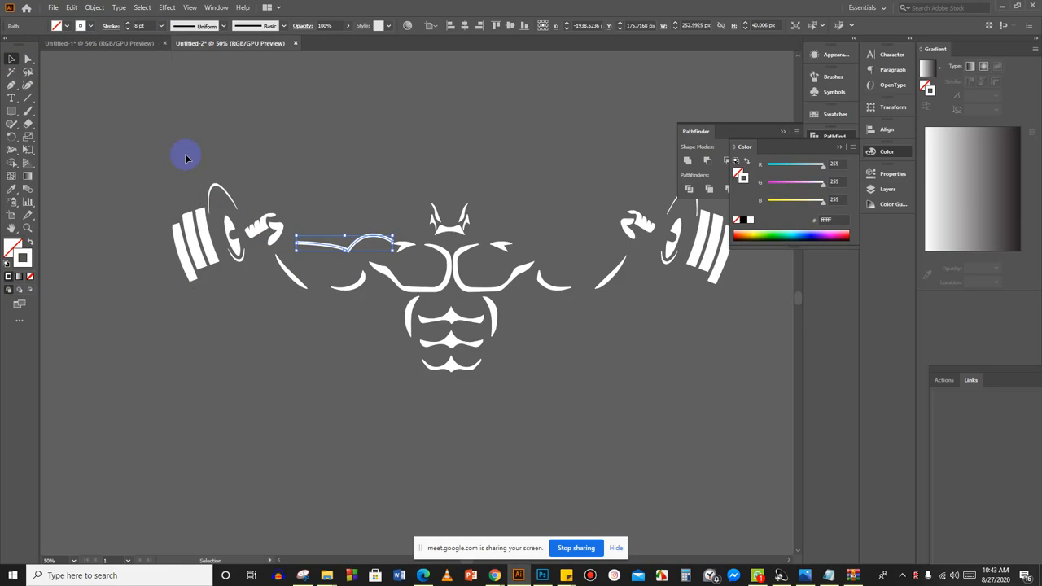
{"action": "left_click", "coordinate": [227, 26]}
{"action": "left_click", "coordinate": [185, 64]}
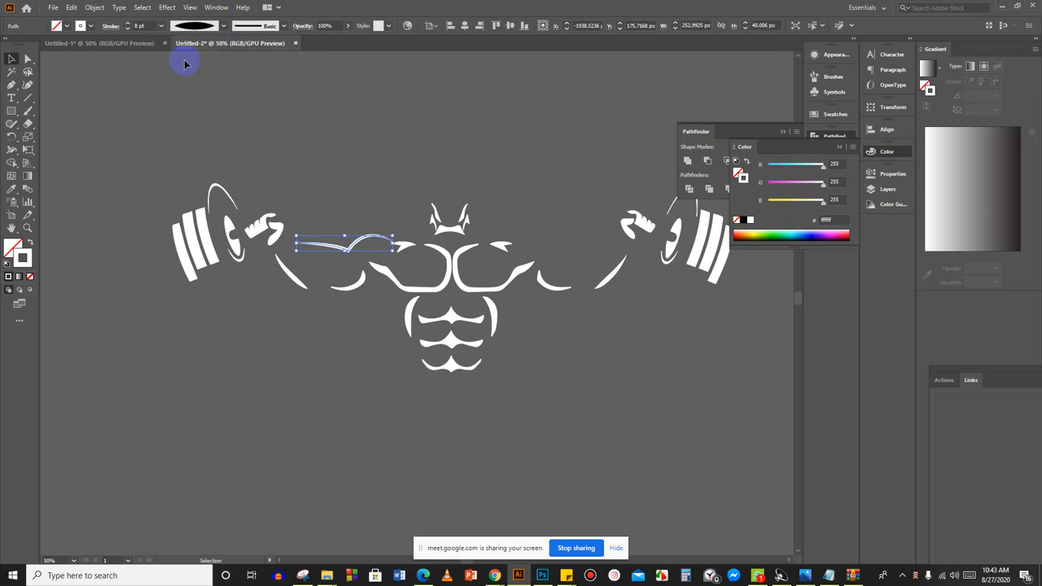
{"action": "left_click", "coordinate": [283, 120]}
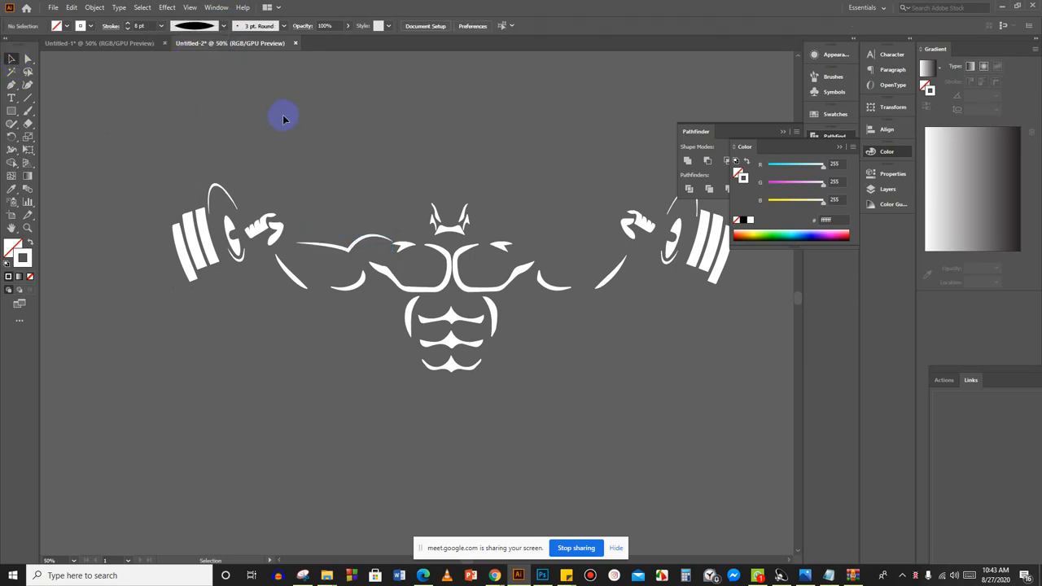
Nudge the arm path slightly towards the chest and downward so its inner end meets the shoulder mark.
{"action": "left_click", "coordinate": [373, 238]}
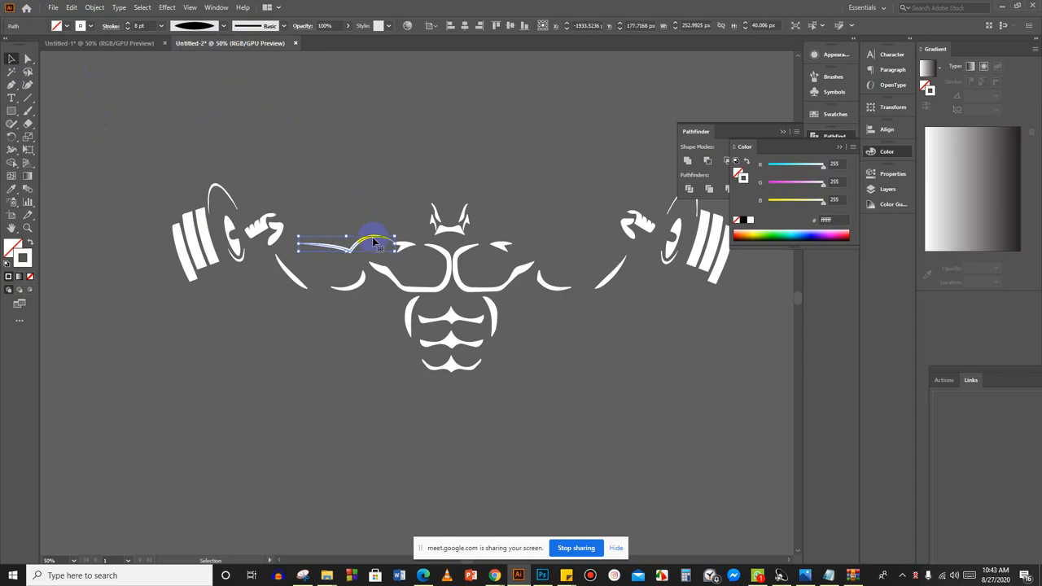
{"action": "key", "text": "shift+Right"}
{"action": "key", "text": "Down"}
{"action": "key", "text": "Down"}
{"action": "key", "text": "Down"}
{"action": "key", "text": "Down"}
{"action": "key", "text": "Right"}
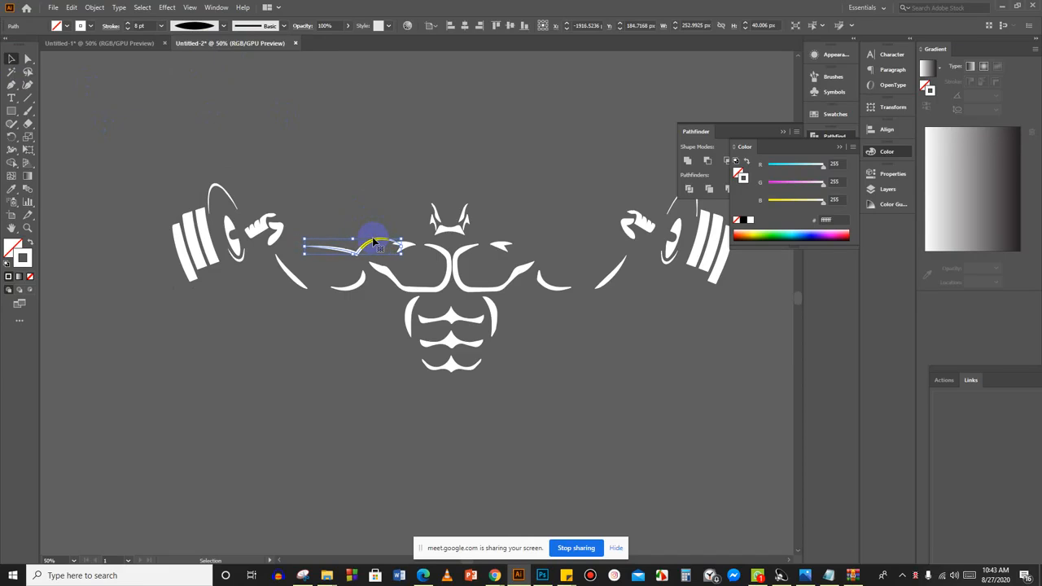
{"action": "left_click", "coordinate": [366, 132]}
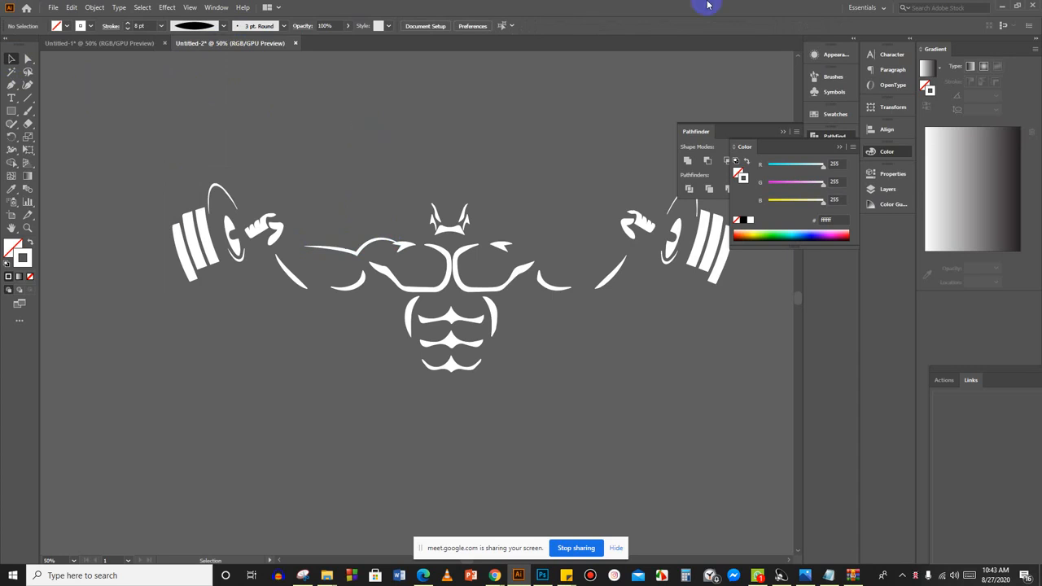
Try to bring a picture from the browser's fitness logo results into the artwork, and remove the dropped link text.
{"action": "mouse_move", "coordinate": [494, 575]}
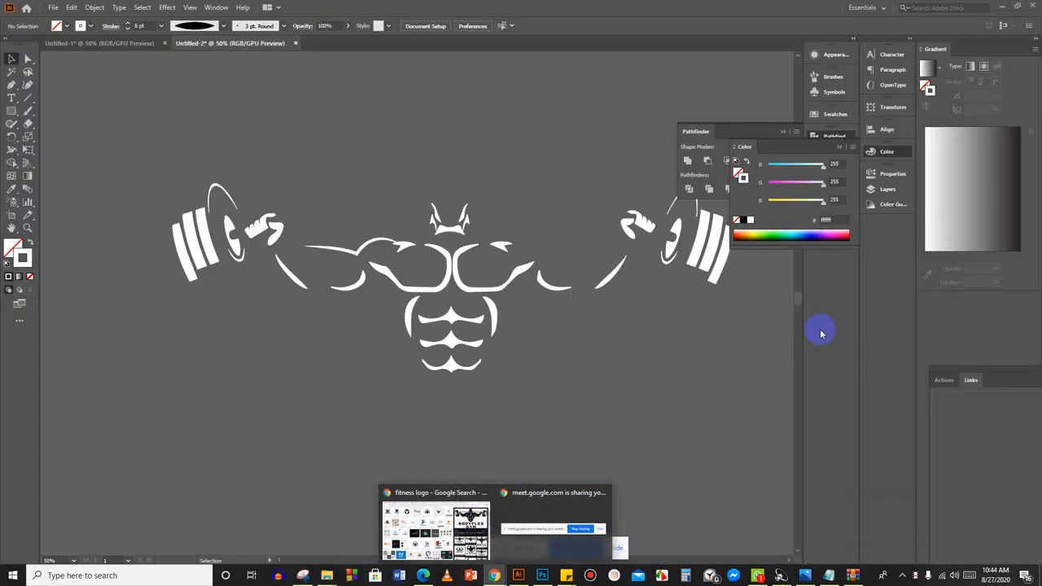
{"action": "left_click", "coordinate": [400, 530]}
{"action": "left_click_drag", "start_coordinate": [846, 126], "coordinate": [555, 386]}
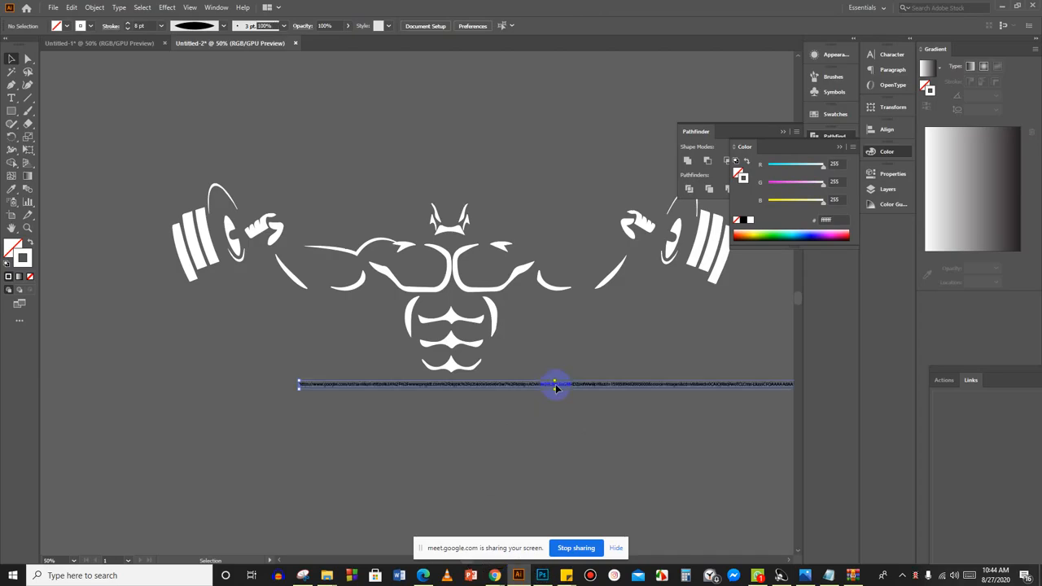
{"action": "left_click", "coordinate": [550, 378]}
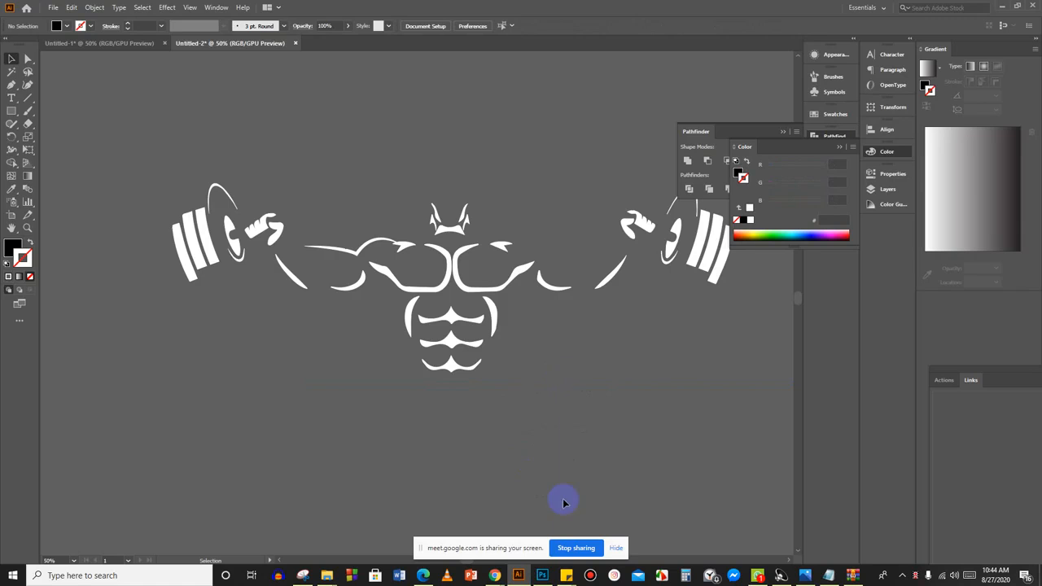
Start quitting Photoshop, discard the changes to the WhatsApp image document, and cancel at the next document's save prompt.
{"action": "left_click", "coordinate": [538, 578]}
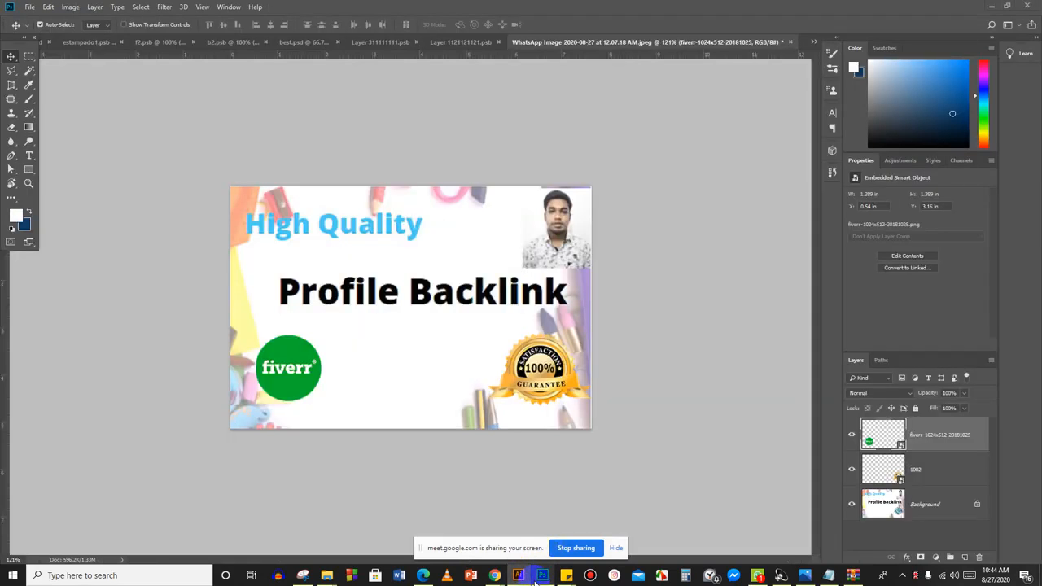
{"action": "left_click", "coordinate": [457, 517]}
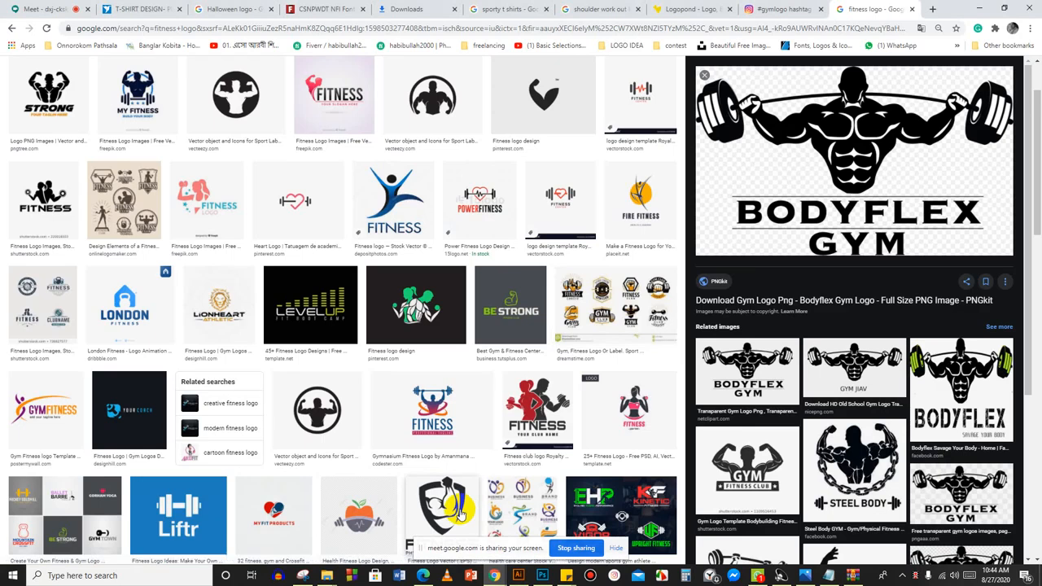
{"action": "right_click", "coordinate": [539, 575]}
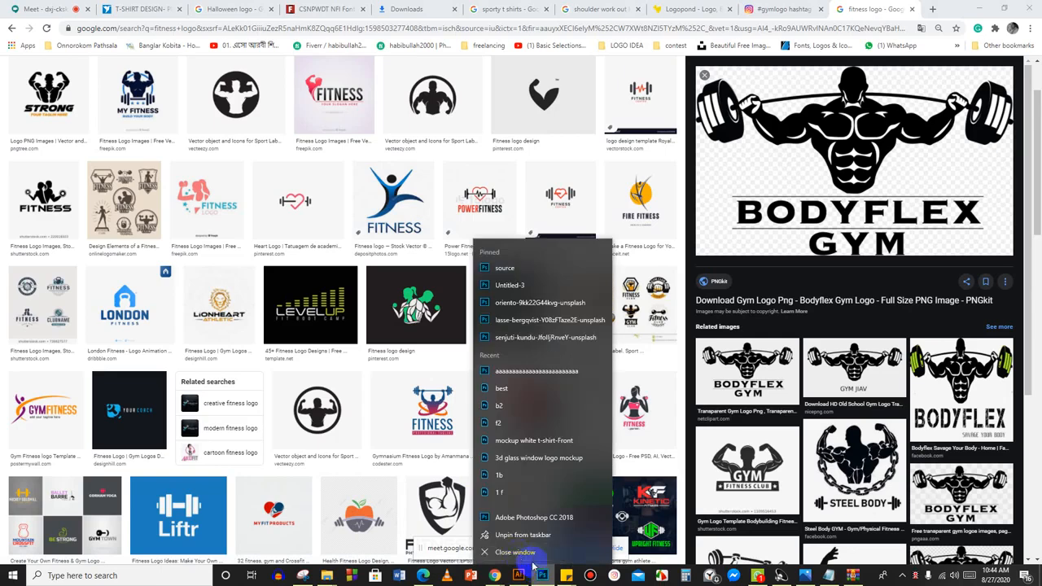
{"action": "left_click", "coordinate": [515, 552]}
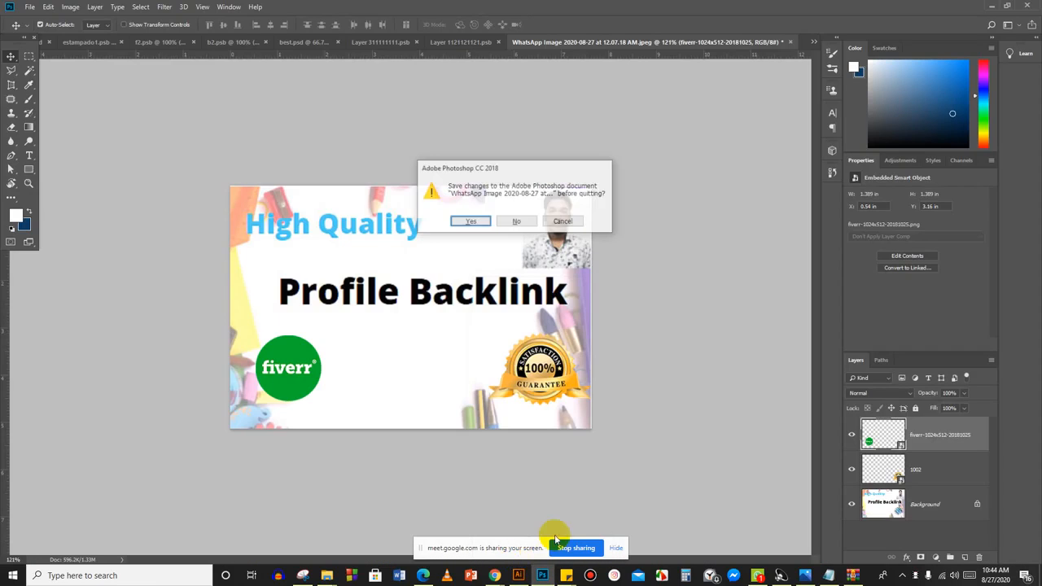
{"action": "left_click", "coordinate": [529, 222]}
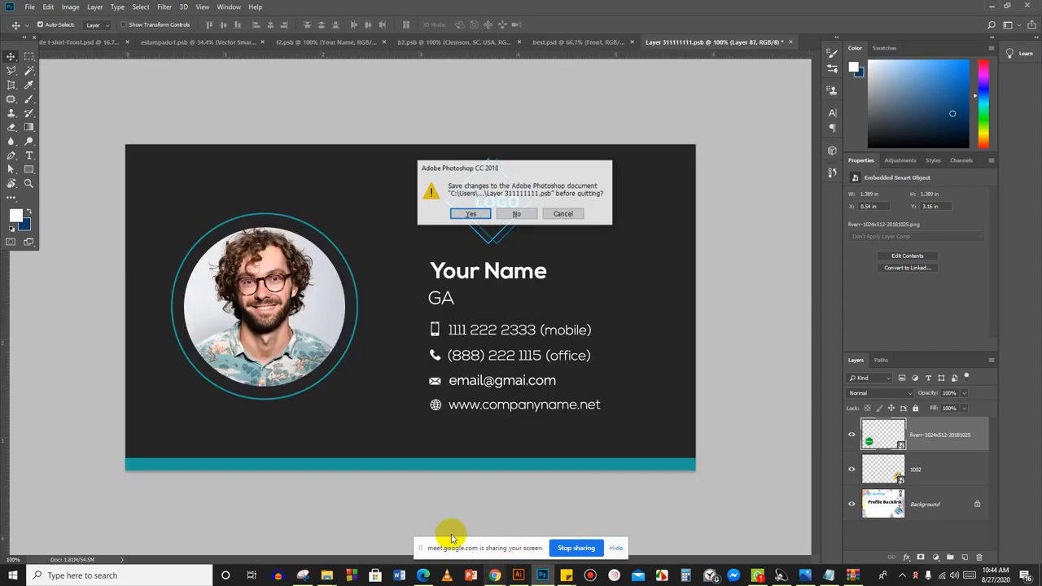
{"action": "left_click", "coordinate": [569, 214]}
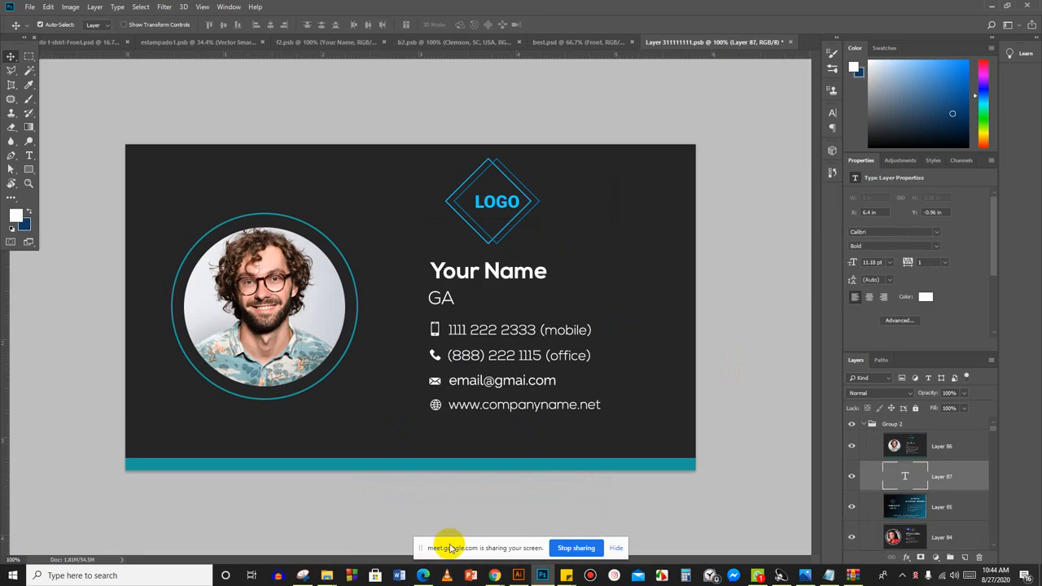
In the browser's fitness logo search, open the Pngtree "STRONG" bodybuilder logo from the related images.
{"action": "left_click", "coordinate": [431, 529]}
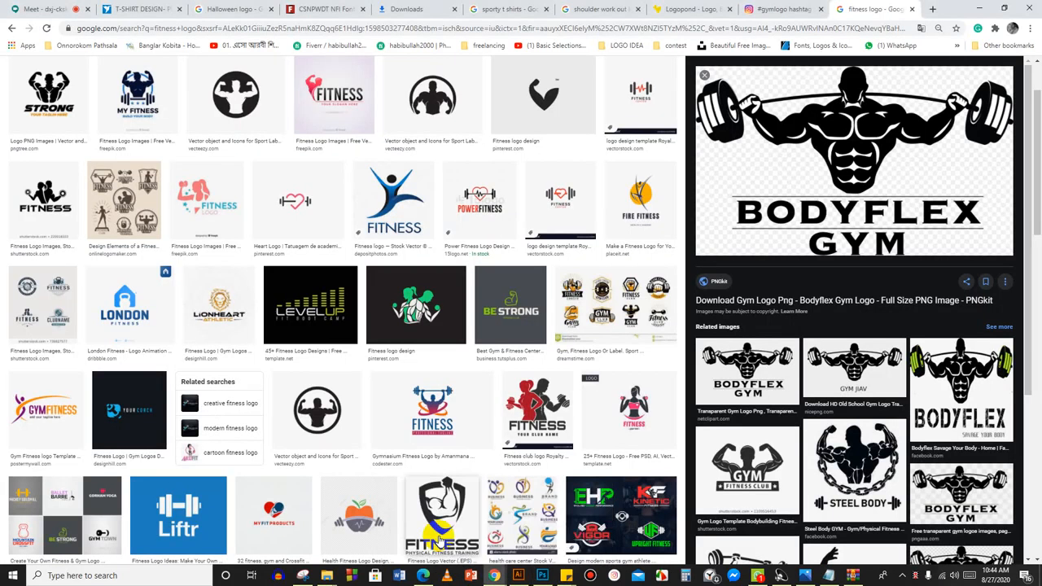
{"action": "scroll", "coordinate": [767, 414], "scroll_direction": "down", "scroll_amount": 3}
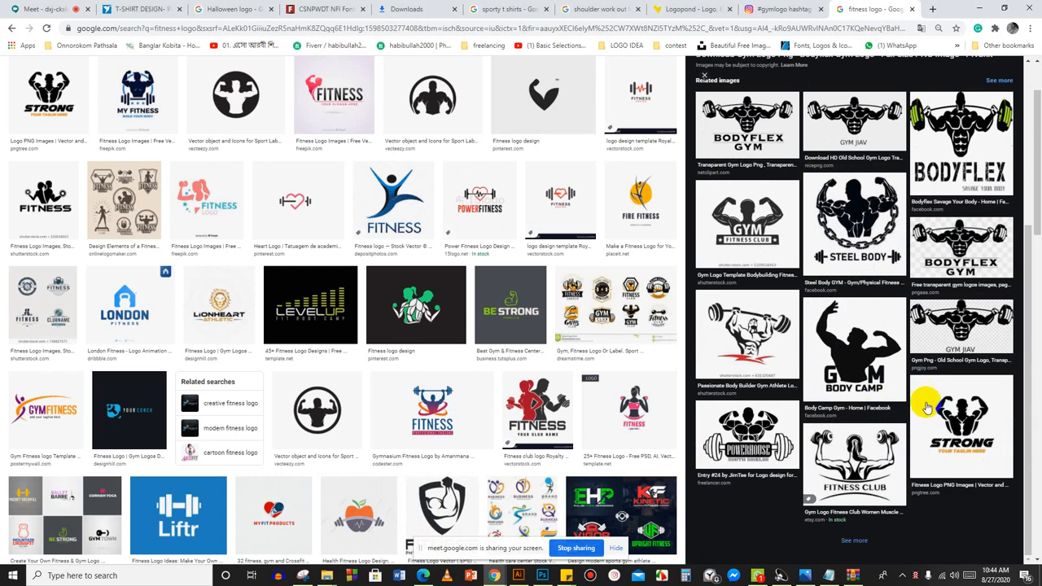
{"action": "left_click", "coordinate": [963, 439]}
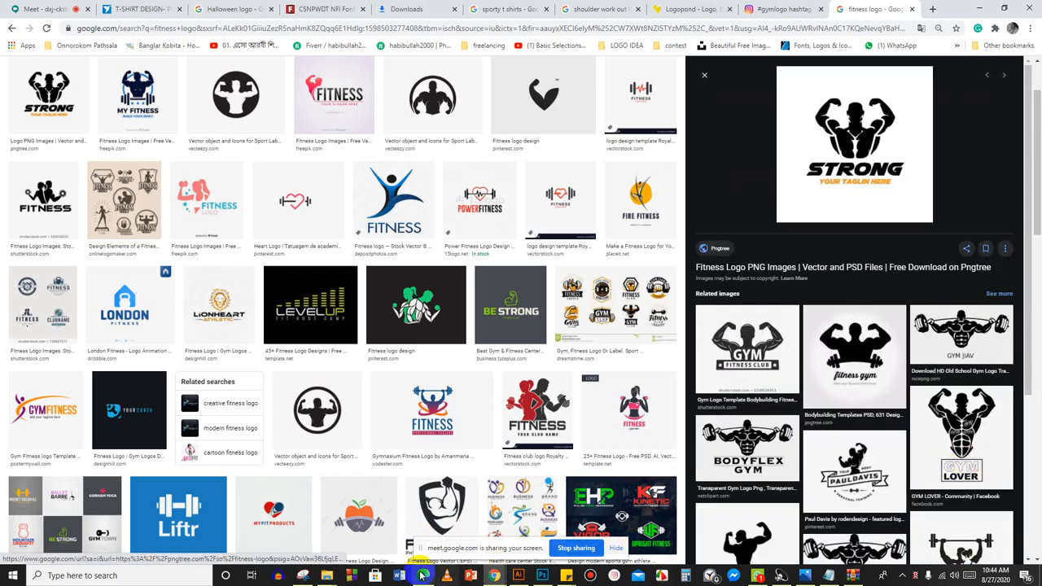
Capture only the flexing bodybuilder above the "STRONG" text with the Snipping Tool and copy the snip.
{"action": "left_click", "coordinate": [326, 575]}
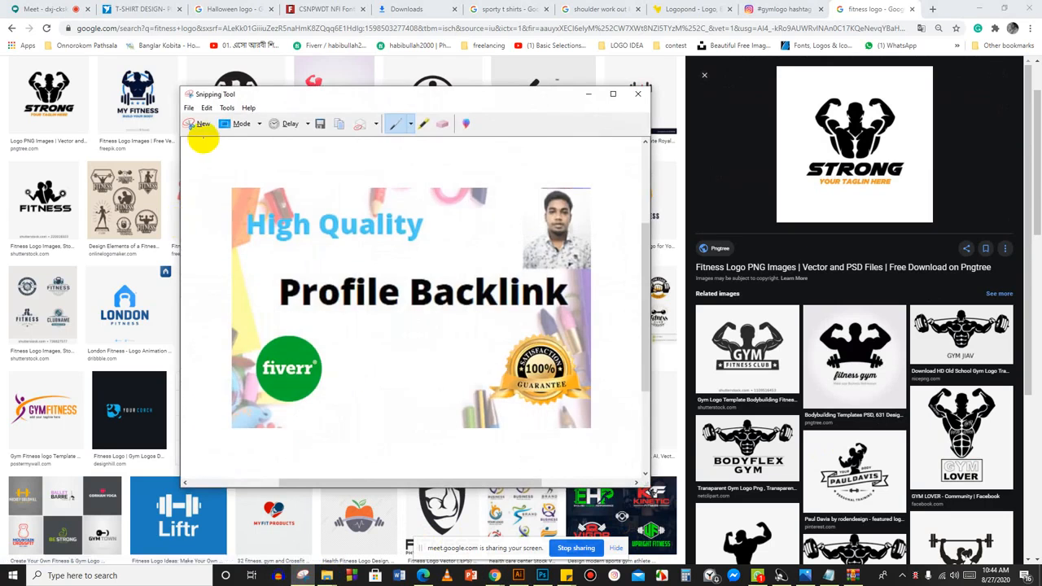
{"action": "left_click", "coordinate": [187, 127]}
{"action": "left_click_drag", "start_coordinate": [811, 85], "coordinate": [897, 161]}
{"action": "right_click", "coordinate": [861, 134]}
{"action": "left_click", "coordinate": [866, 146]}
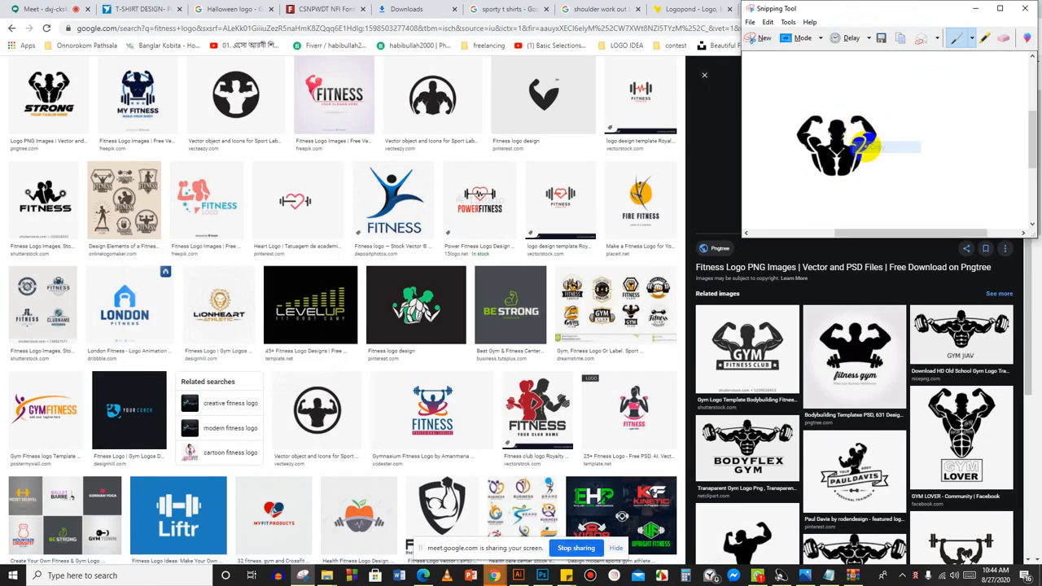
Switch to Illustrator and paste the copied bodybuilder snip above the traced barbell figure.
{"action": "left_click", "coordinate": [517, 575]}
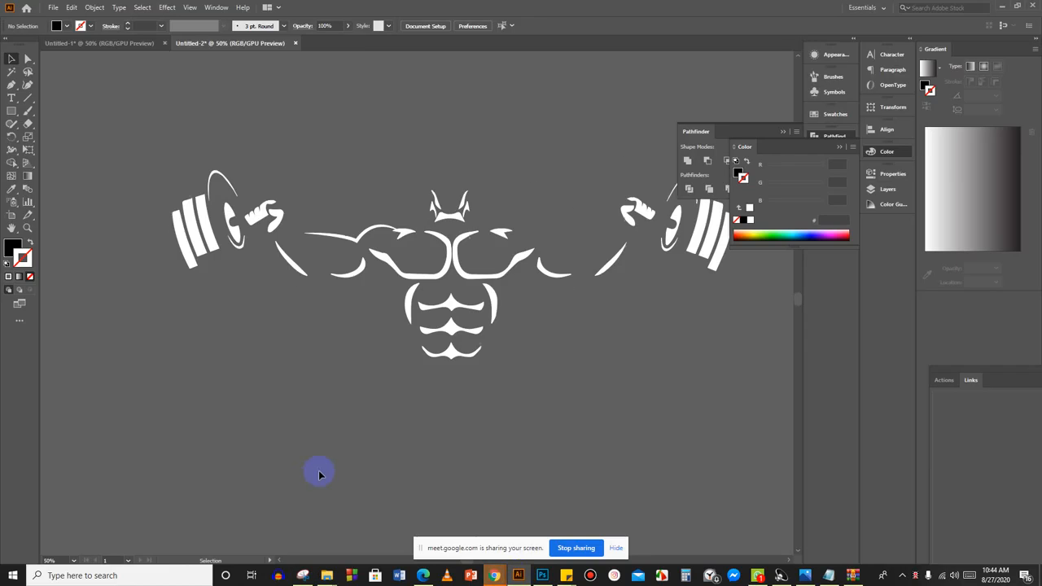
{"action": "scroll", "coordinate": [324, 467], "scroll_direction": "down", "scroll_amount": 2}
{"action": "scroll", "coordinate": [330, 458], "scroll_direction": "down", "scroll_amount": 6}
{"action": "scroll", "coordinate": [323, 453], "scroll_direction": "up", "scroll_amount": 3}
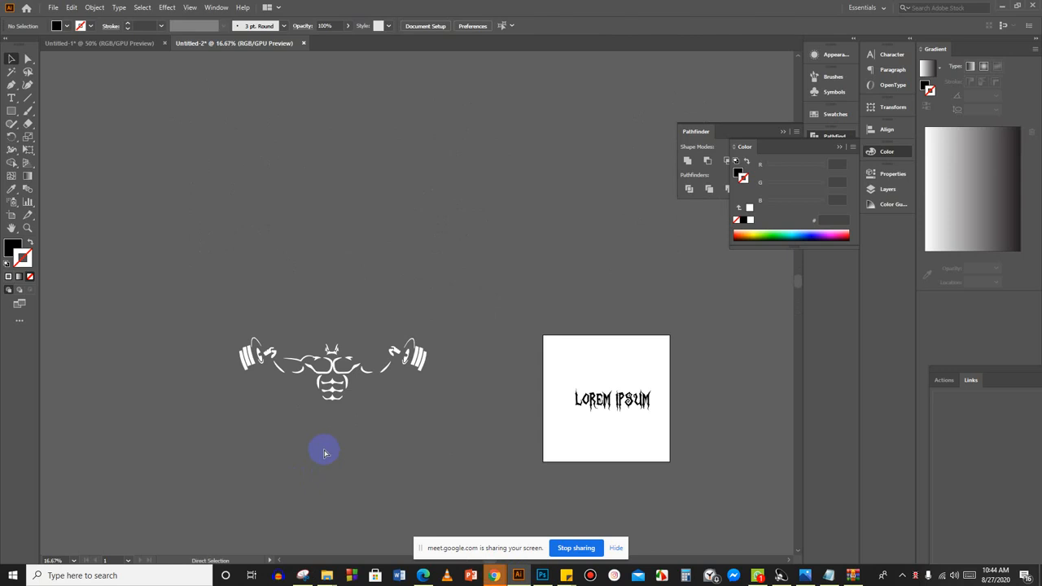
{"action": "key", "text": "ctrl+v"}
{"action": "scroll", "coordinate": [413, 316], "scroll_direction": "up", "scroll_amount": 6}
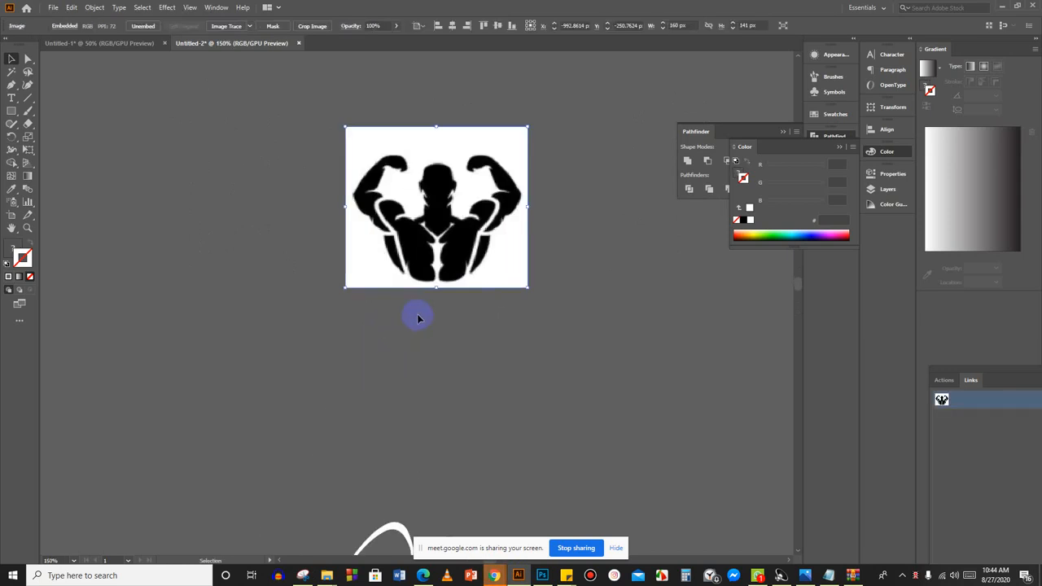
{"action": "scroll", "coordinate": [417, 318], "scroll_direction": "up", "scroll_amount": 1}
Try Image Trace with the default preset on the pasted bodybuilder picture, then undo the trace and deselect the picture.
{"action": "left_click", "coordinate": [230, 26]}
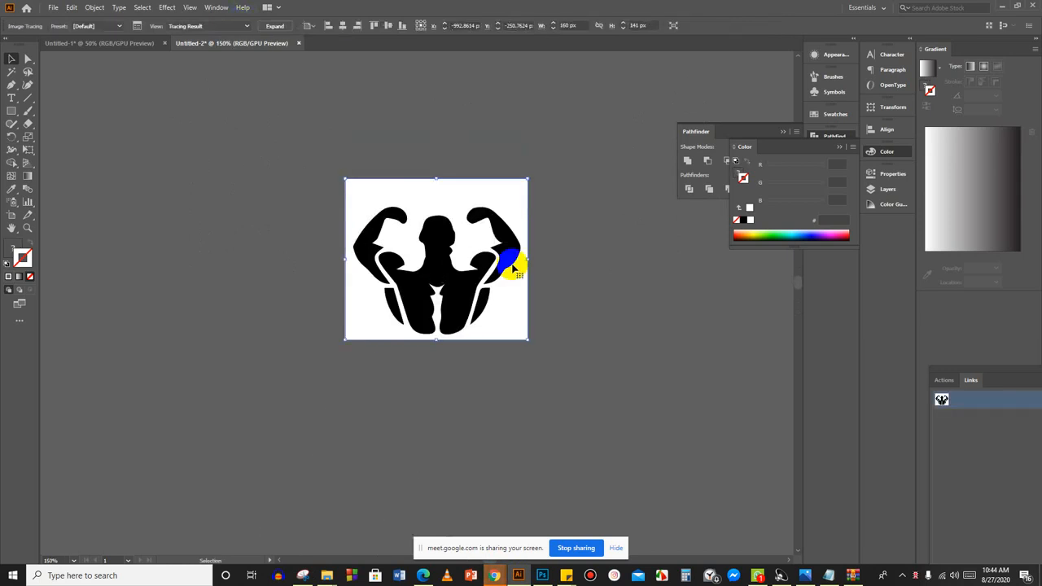
{"action": "key", "text": "ctrl+z"}
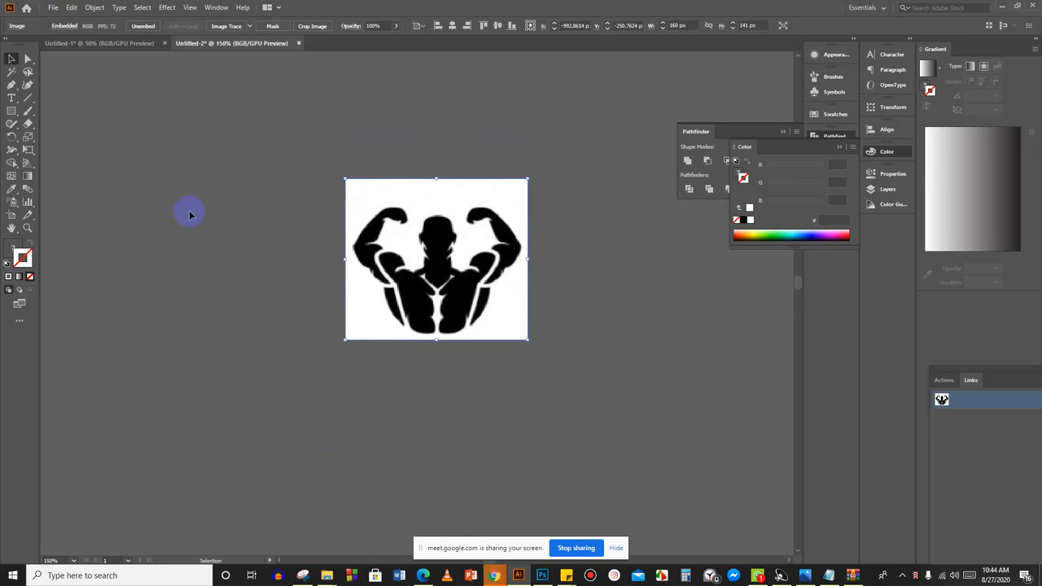
{"action": "left_click", "coordinate": [189, 213]}
Shorten the arm path on the barbell figure from its outer end to a width of about 209 px.
{"action": "scroll", "coordinate": [391, 304], "scroll_direction": "up", "scroll_amount": 3}
{"action": "scroll", "coordinate": [474, 319], "scroll_direction": "down", "scroll_amount": 3}
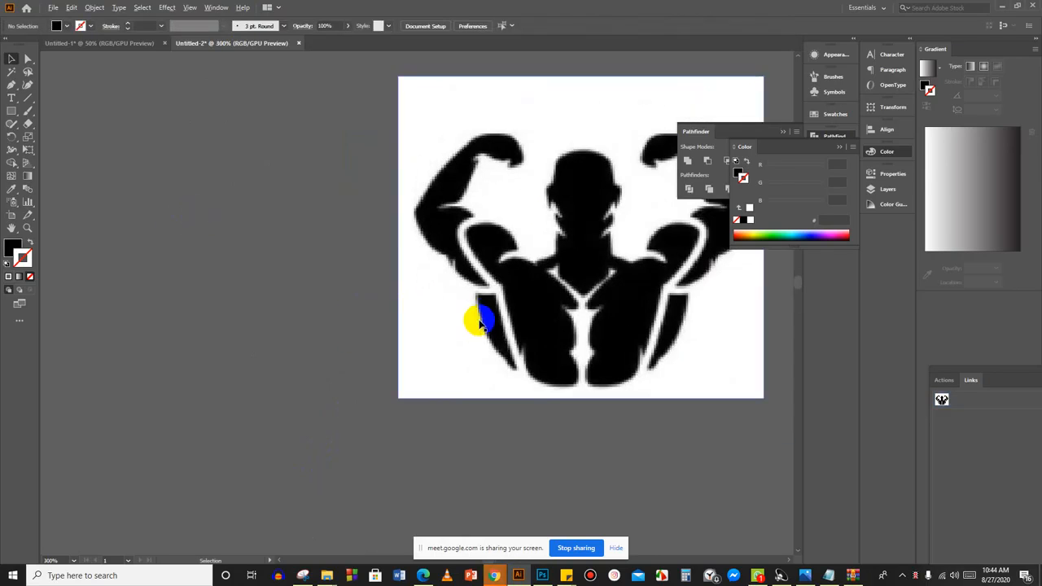
{"action": "scroll", "coordinate": [488, 310], "scroll_direction": "down", "scroll_amount": 2}
{"action": "scroll", "coordinate": [457, 301], "scroll_direction": "down", "scroll_amount": 3}
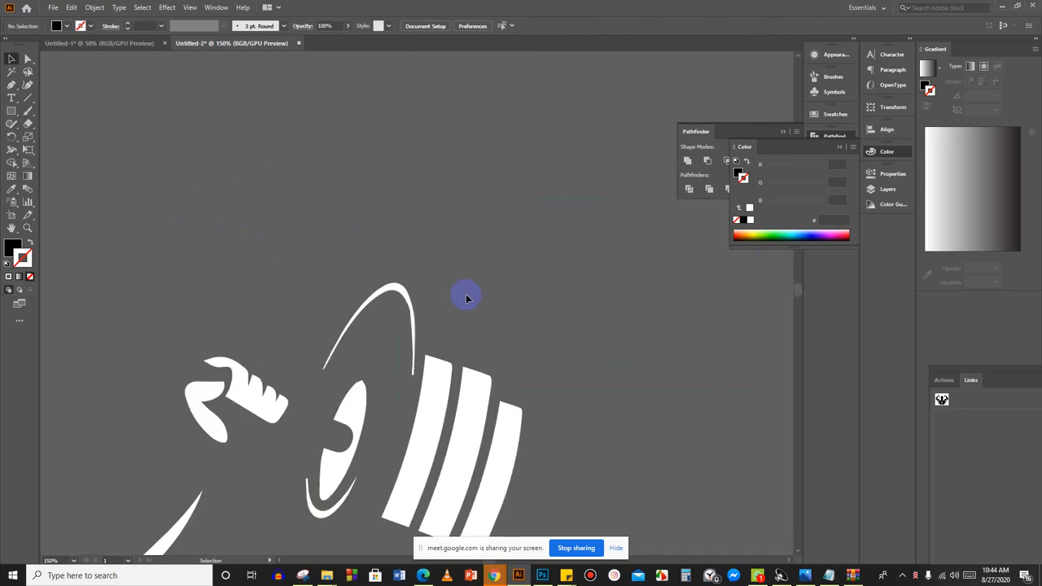
{"action": "scroll", "coordinate": [460, 297], "scroll_direction": "down", "scroll_amount": 7}
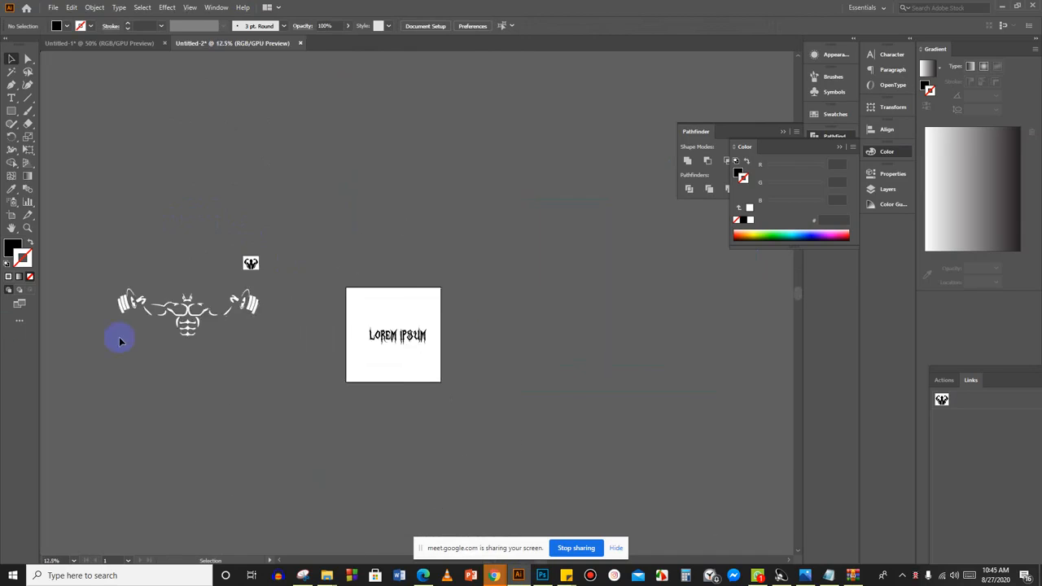
{"action": "scroll", "coordinate": [120, 340], "scroll_direction": "up", "scroll_amount": 4}
{"action": "left_click", "coordinate": [267, 206]}
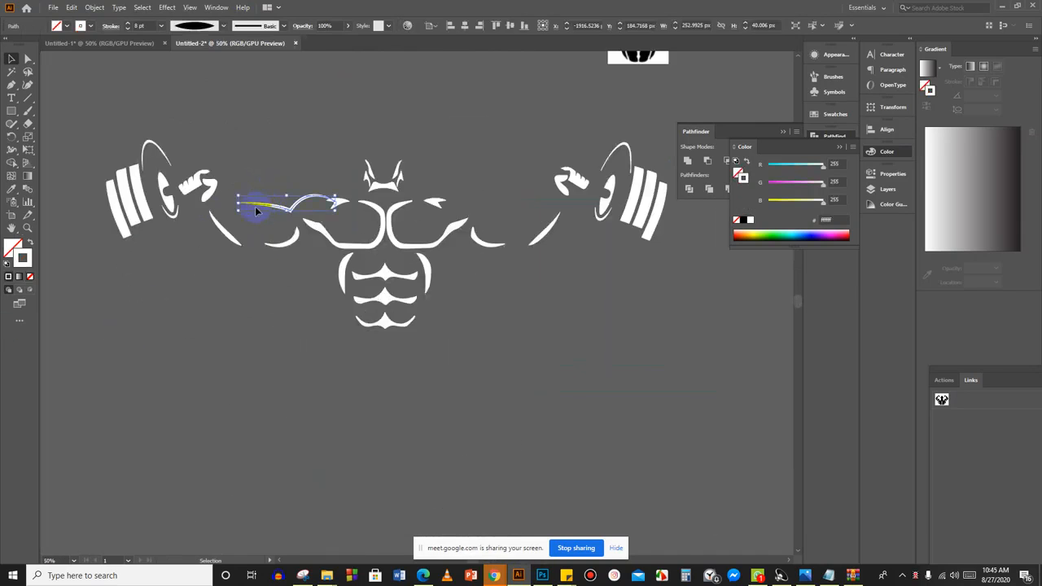
{"action": "left_click_drag", "start_coordinate": [240, 203], "coordinate": [256, 203]}
{"action": "left_click", "coordinate": [281, 303]}
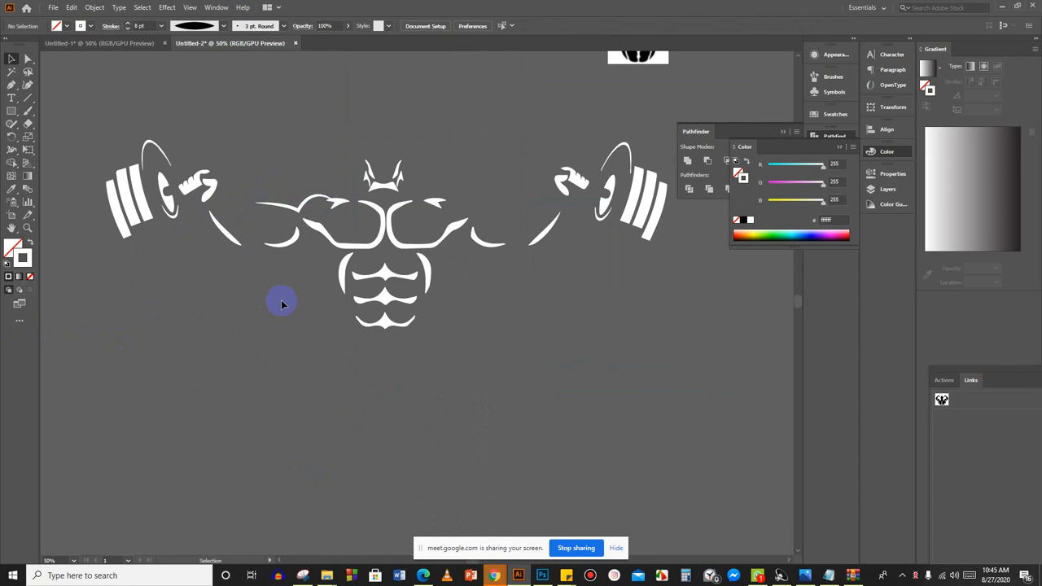
Reflect the arm path across the vertical axis as a copy.
{"action": "left_click", "coordinate": [324, 201]}
{"action": "right_click", "coordinate": [314, 199]}
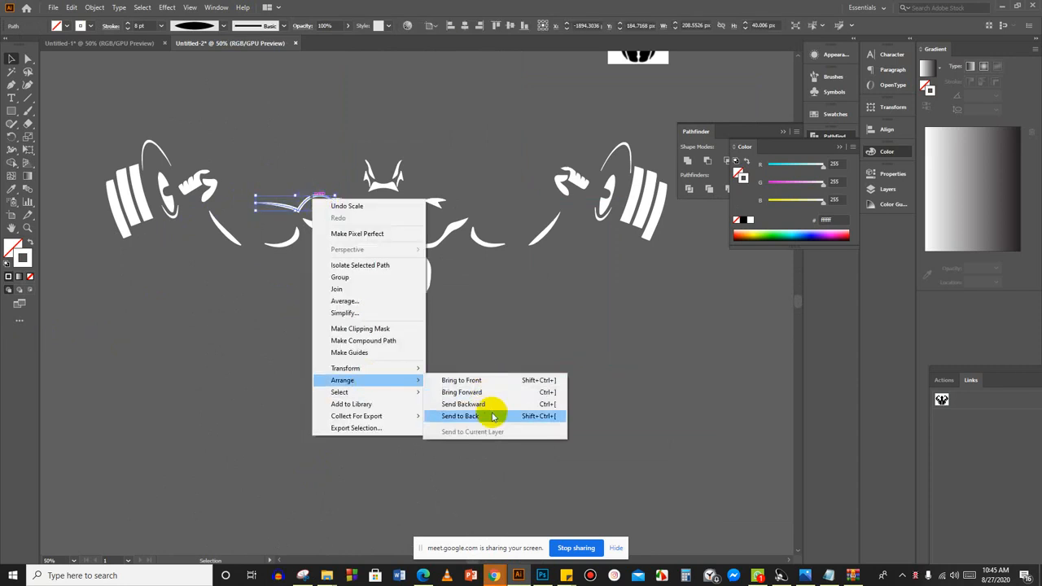
{"action": "mouse_move", "coordinate": [391, 371]}
{"action": "left_click", "coordinate": [477, 409]}
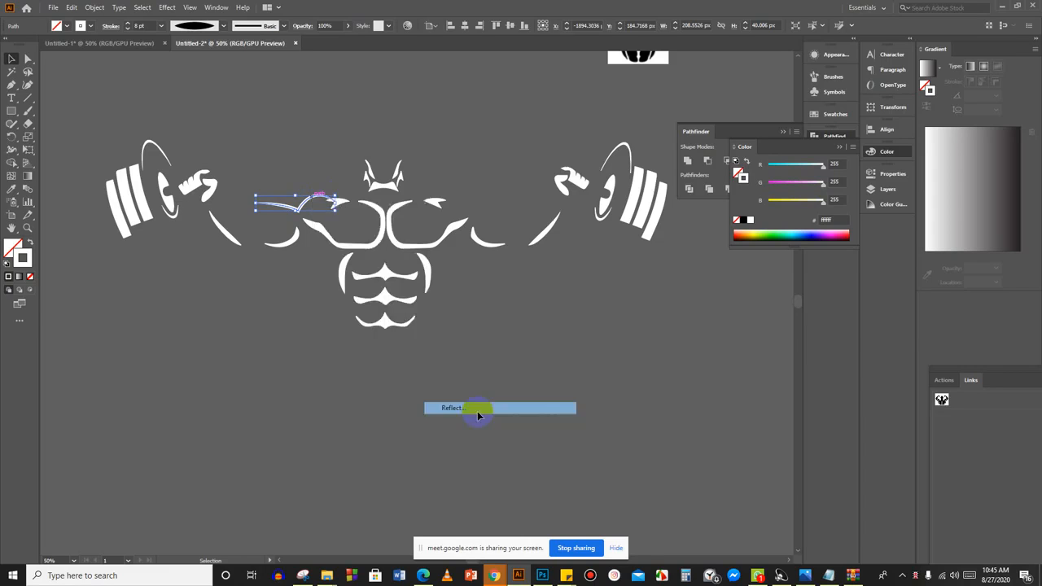
{"action": "left_click", "coordinate": [775, 288]}
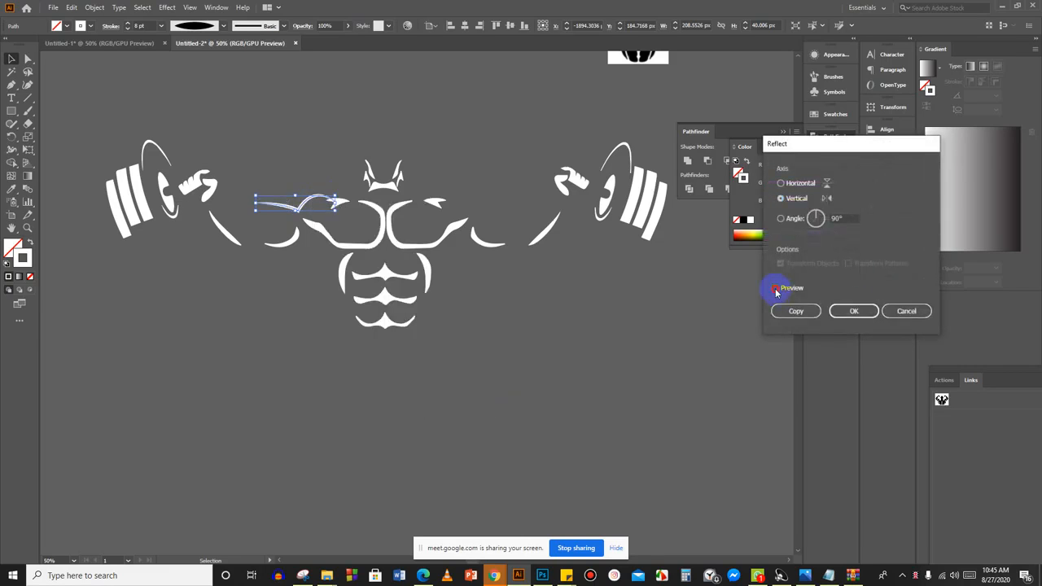
{"action": "left_click", "coordinate": [791, 312]}
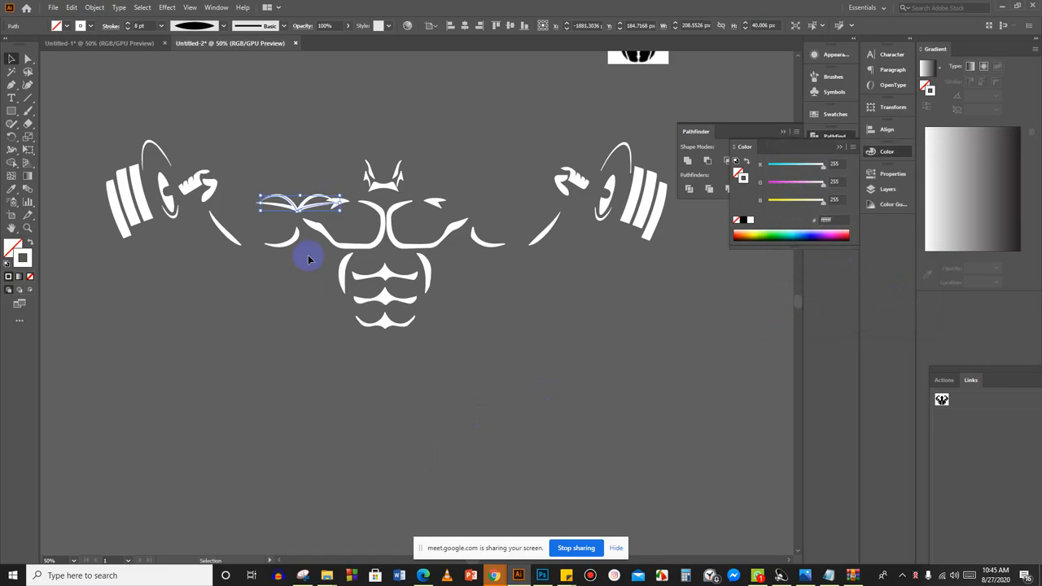
Move the mirrored arm line to the barbell figure's opposite shoulder, joining it to that arm, and deselect it.
{"action": "left_click_drag", "start_coordinate": [322, 212], "coordinate": [495, 204]}
{"action": "left_click", "coordinate": [495, 314]}
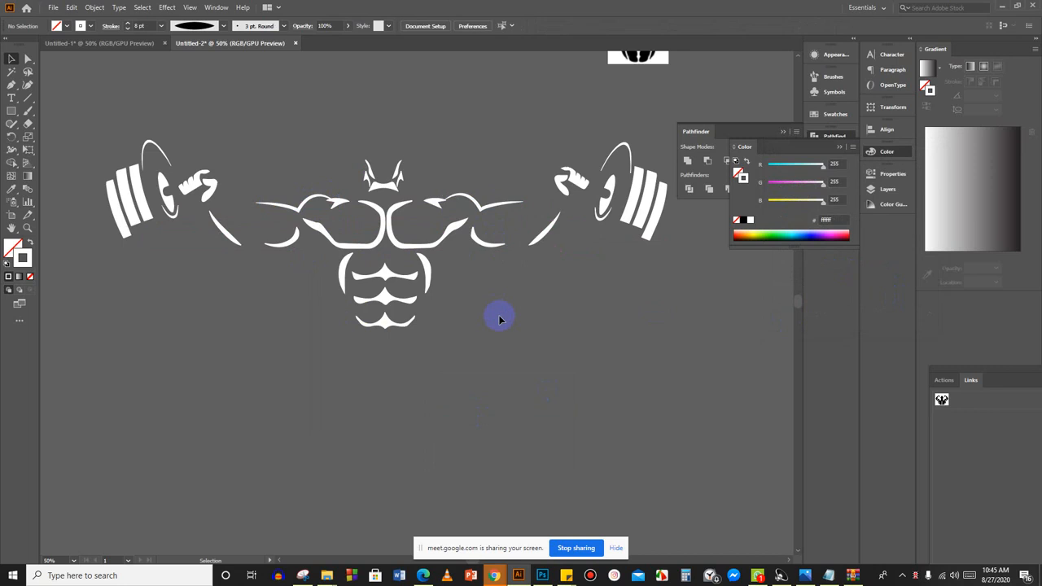
{"action": "scroll", "coordinate": [499, 319], "scroll_direction": "down", "scroll_amount": 3}
{"action": "scroll", "coordinate": [500, 319], "scroll_direction": "up", "scroll_amount": 3}
{"action": "scroll", "coordinate": [500, 319], "scroll_direction": "down", "scroll_amount": 2}
{"action": "scroll", "coordinate": [500, 319], "scroll_direction": "up", "scroll_amount": 1}
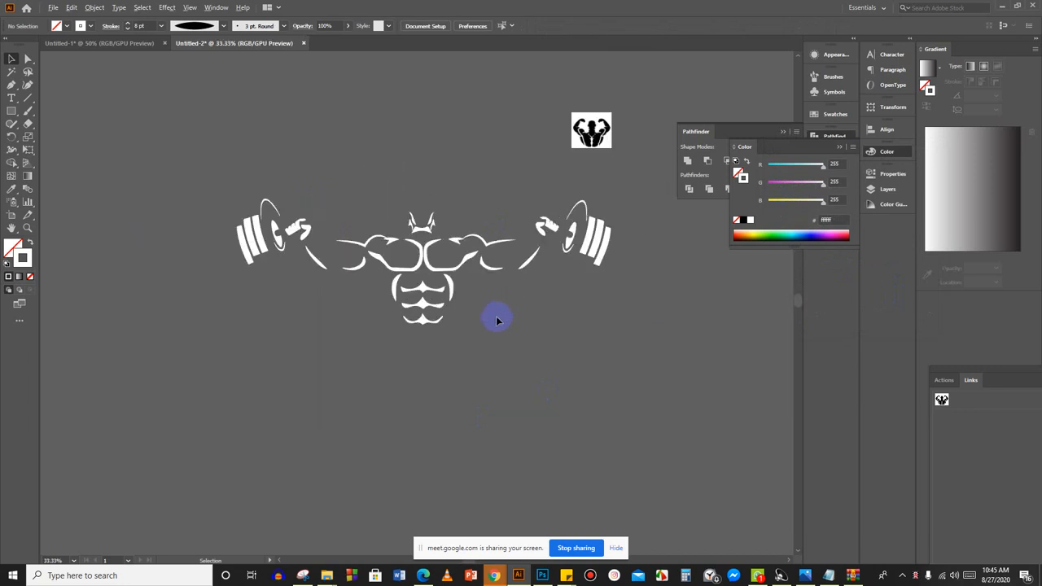
{"action": "scroll", "coordinate": [498, 320], "scroll_direction": "up", "scroll_amount": 1}
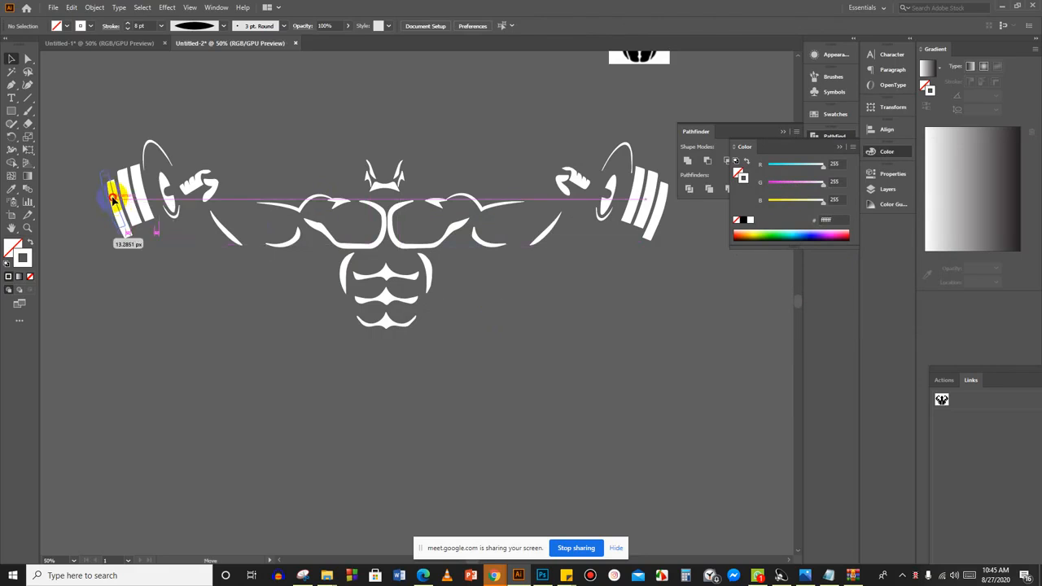
{"action": "left_click", "coordinate": [115, 201]}
{"action": "key", "text": "ctrl+z"}
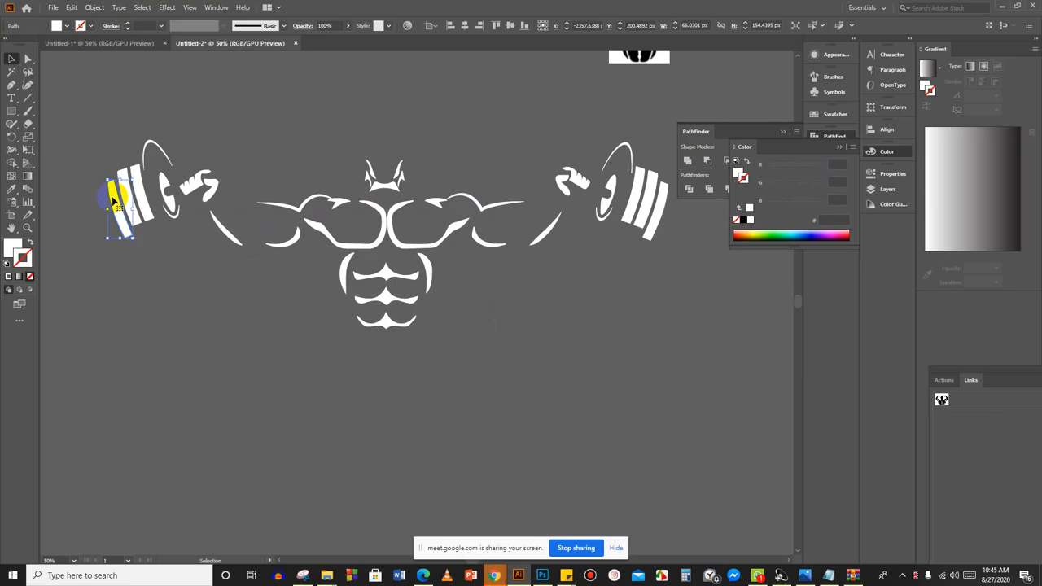
{"action": "scroll", "coordinate": [163, 309], "scroll_direction": "down", "scroll_amount": 4}
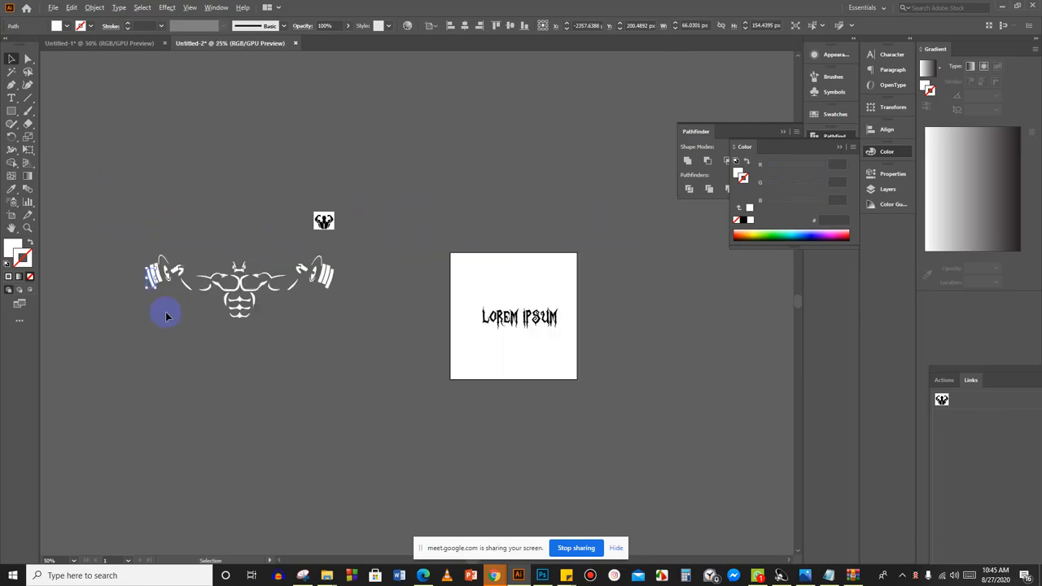
{"action": "scroll", "coordinate": [163, 310], "scroll_direction": "up", "scroll_amount": 3}
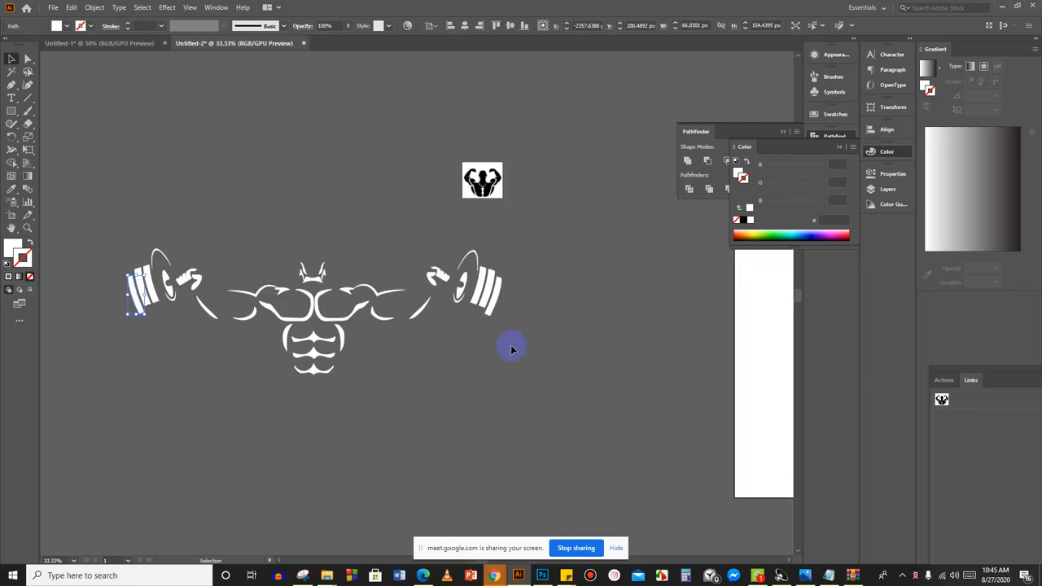
{"action": "scroll", "coordinate": [509, 347], "scroll_direction": "down", "scroll_amount": 3}
Switch to Chrome to review the Pumpkin Shoulder contest description and the meeting page, return to Illustrator, and deselect the barbell plate.
{"action": "mouse_move", "coordinate": [494, 575]}
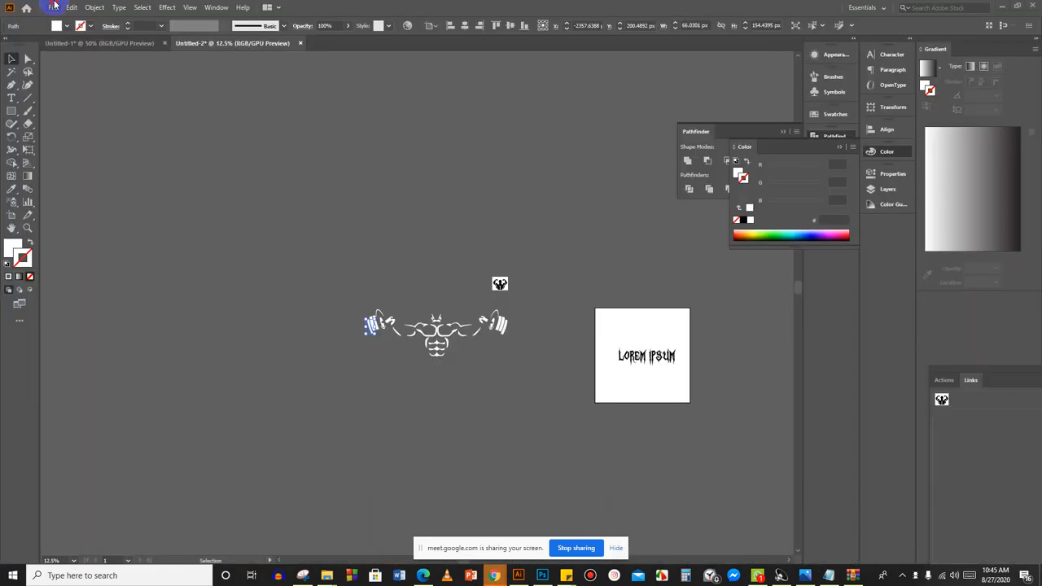
{"action": "left_click", "coordinate": [52, 7]}
{"action": "left_click", "coordinate": [494, 575]}
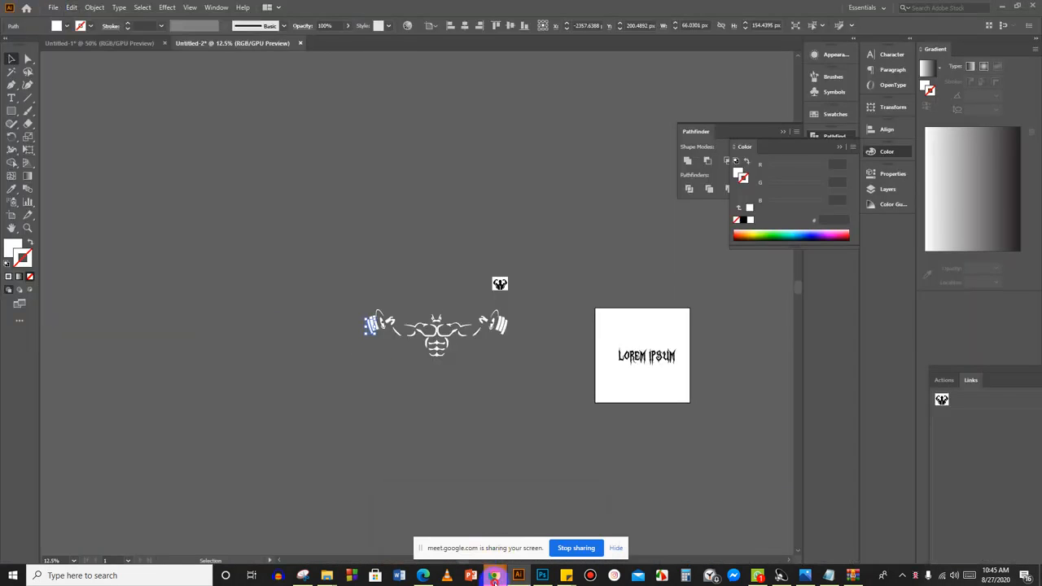
{"action": "left_click", "coordinate": [435, 525]}
{"action": "left_click", "coordinate": [41, 9]}
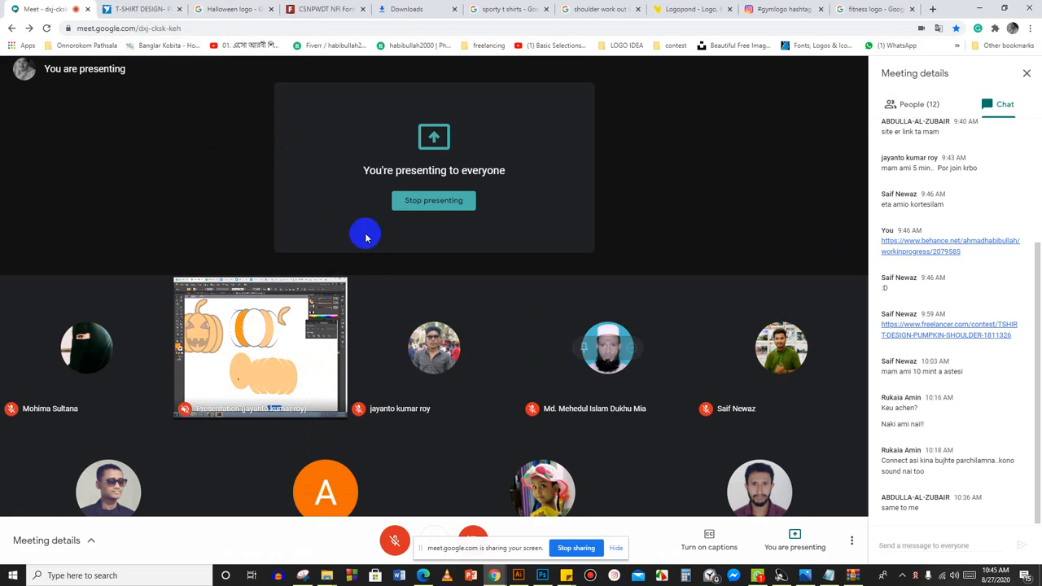
{"action": "left_click", "coordinate": [126, 8]}
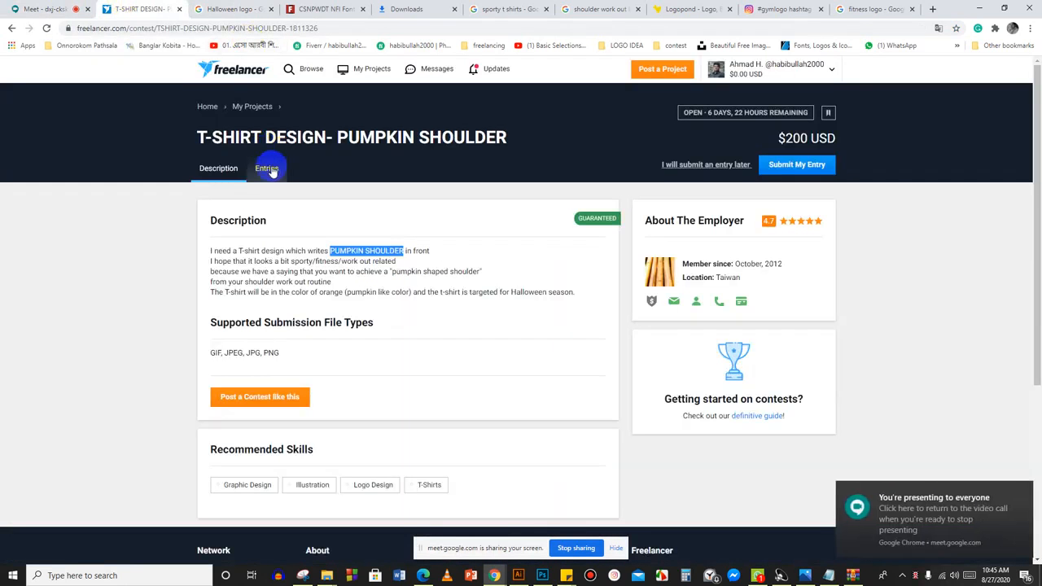
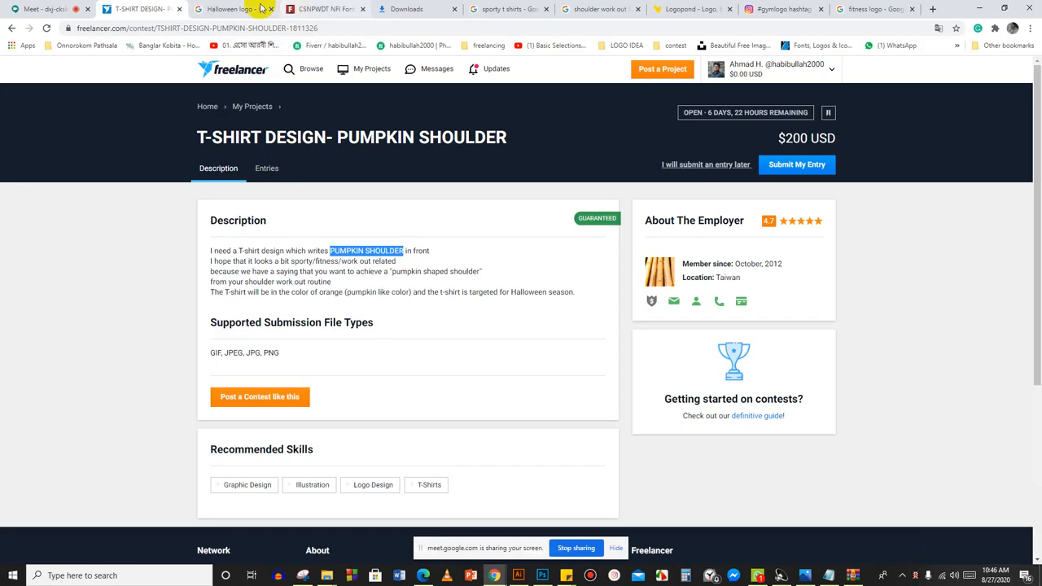
{"action": "left_click", "coordinate": [41, 9]}
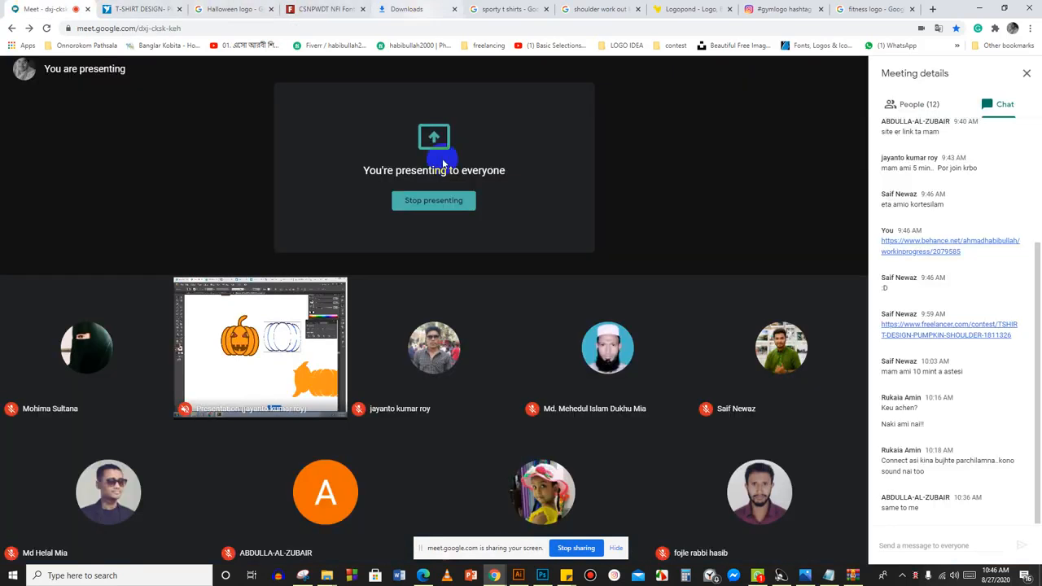
{"action": "left_click", "coordinate": [517, 576]}
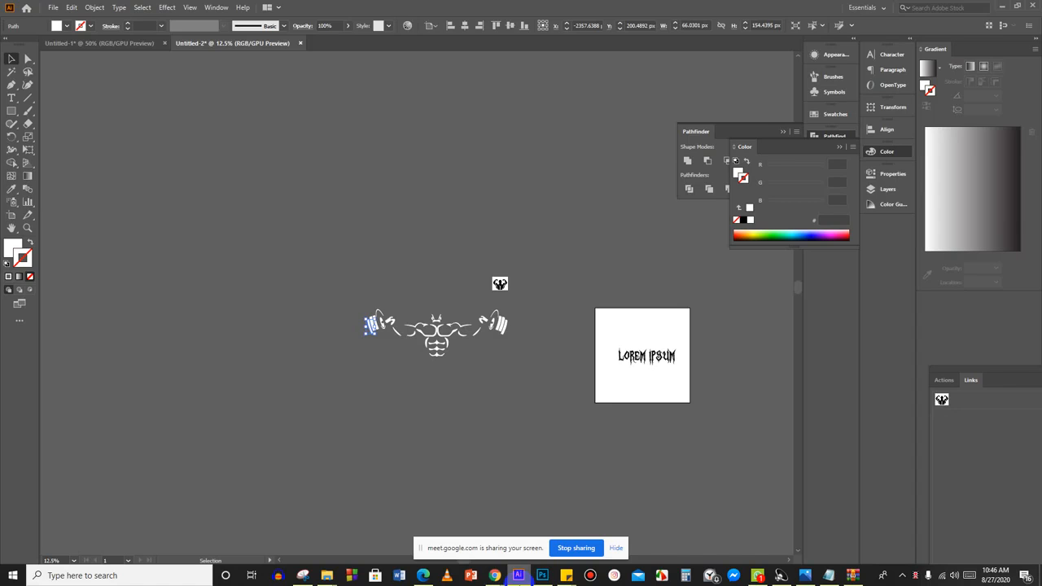
{"action": "left_click", "coordinate": [466, 427]}
{"action": "scroll", "coordinate": [453, 381], "scroll_direction": "up", "scroll_amount": 5}
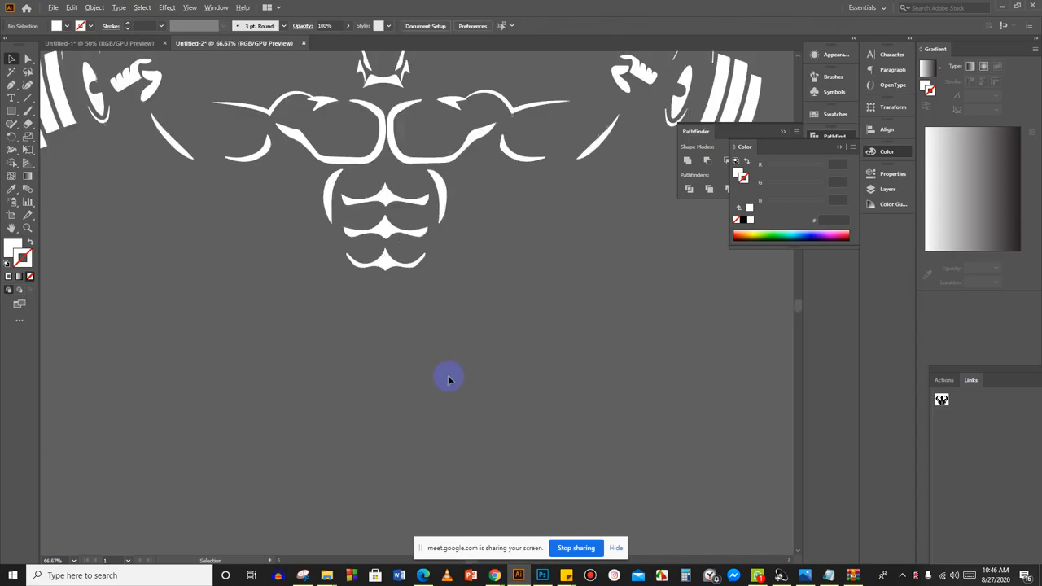
{"action": "scroll", "coordinate": [449, 379], "scroll_direction": "down", "scroll_amount": 3}
{"action": "scroll", "coordinate": [449, 379], "scroll_direction": "up", "scroll_amount": 2}
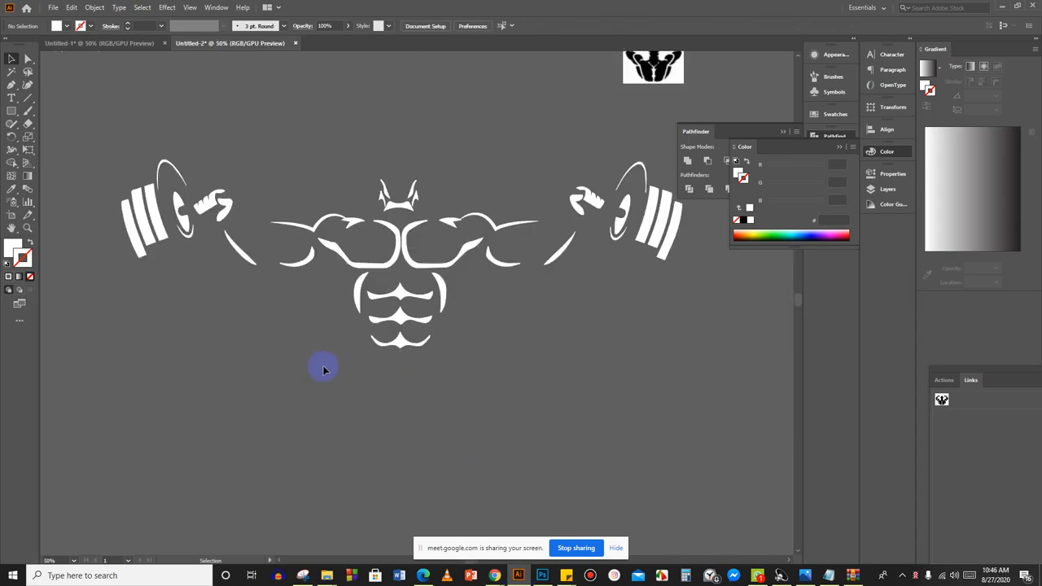
{"action": "left_click", "coordinate": [14, 86]}
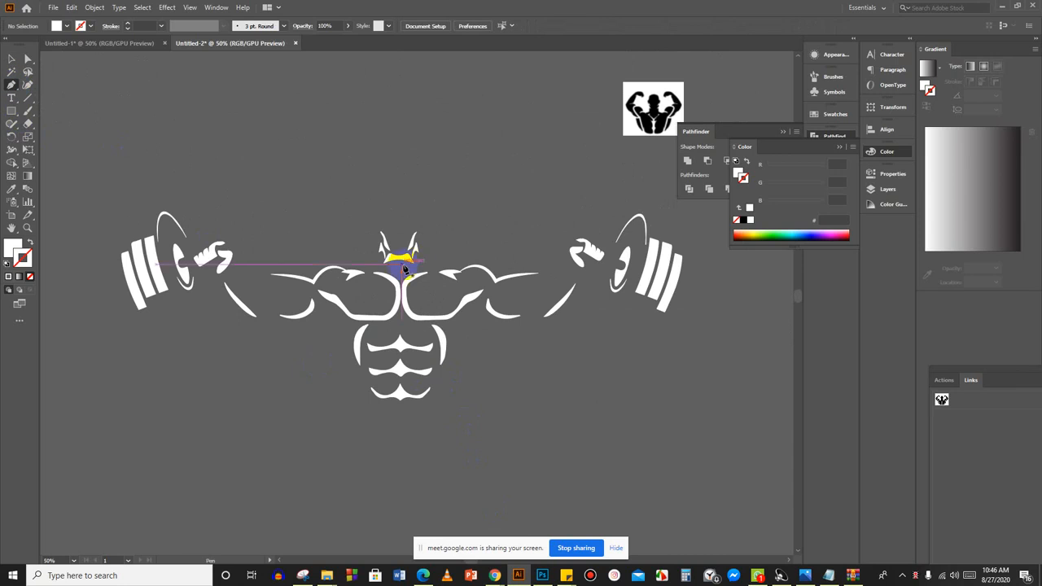
{"action": "left_click_drag", "start_coordinate": [379, 237], "coordinate": [427, 227]}
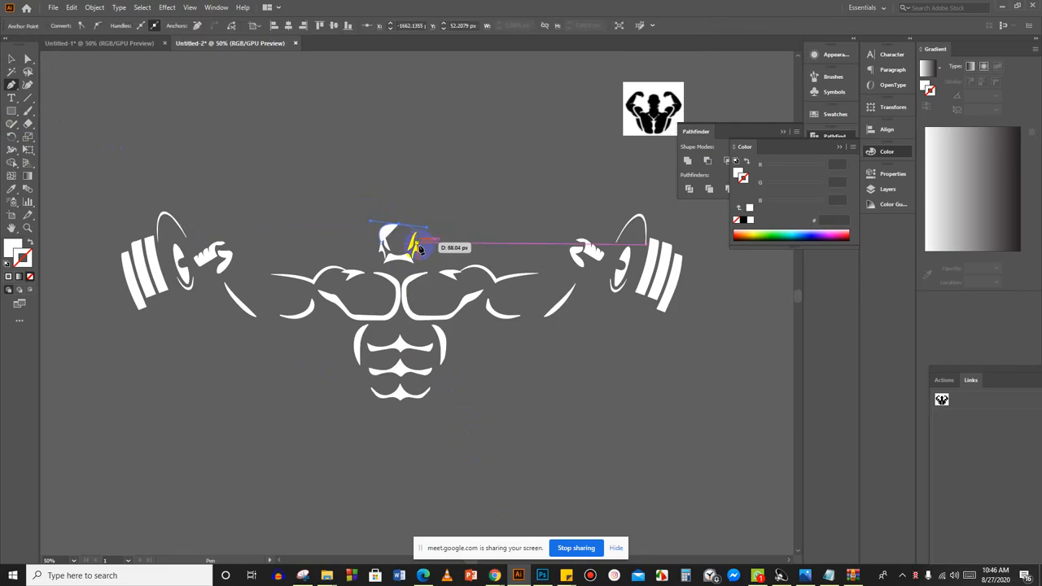
{"action": "left_click", "coordinate": [417, 243]}
{"action": "left_click", "coordinate": [399, 226]}
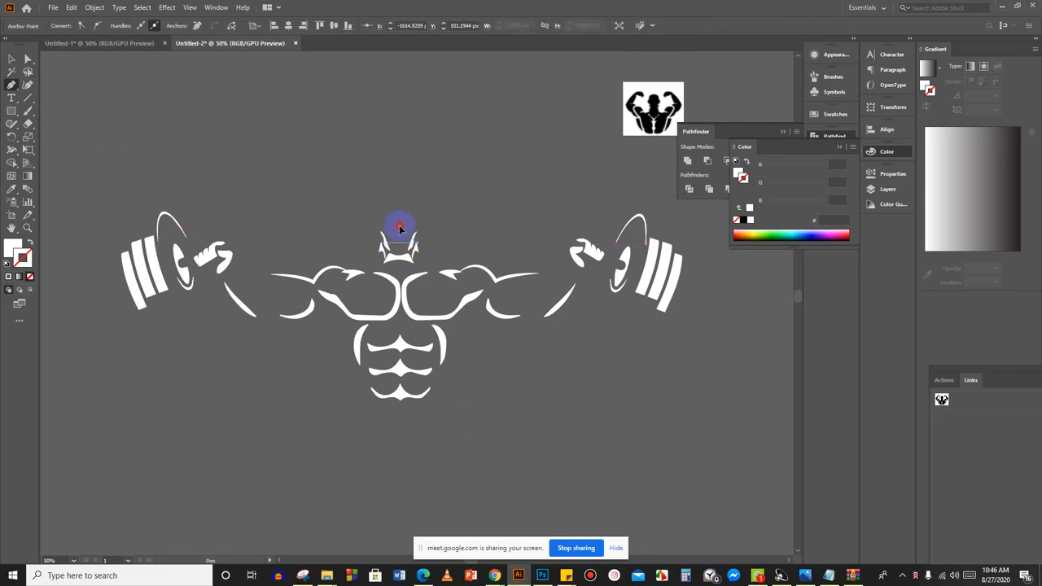
{"action": "mouse_move", "coordinate": [411, 229]}
{"action": "left_mouse_down"}
{"action": "mouse_move", "coordinate": [381, 247]}
{"action": "mouse_move", "coordinate": [400, 214]}
{"action": "mouse_move", "coordinate": [372, 226]}
{"action": "mouse_move", "coordinate": [379, 246]}
{"action": "mouse_move", "coordinate": [383, 231]}
{"action": "left_mouse_up"}
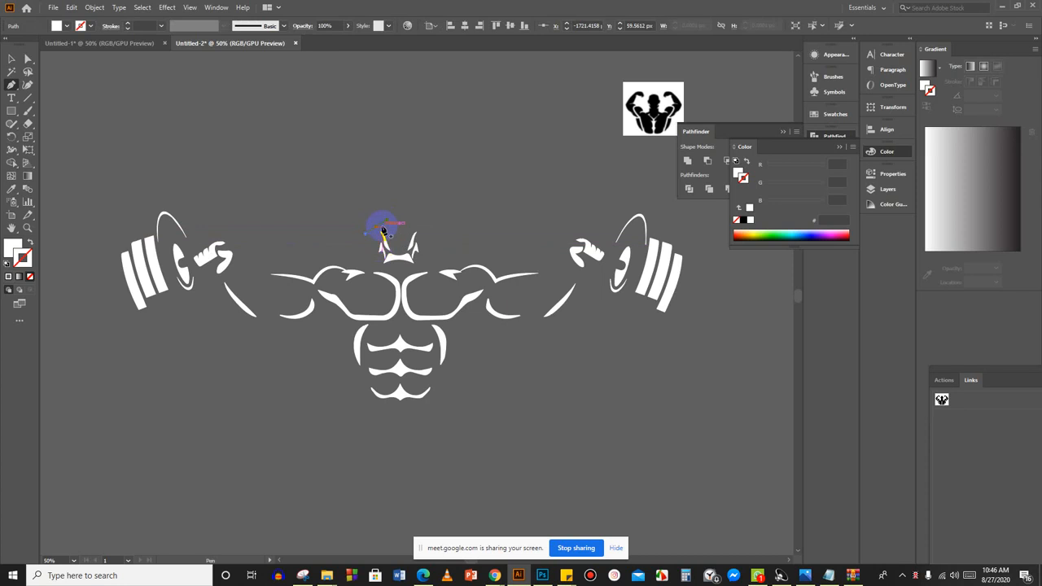
{"action": "left_click", "coordinate": [327, 199]}
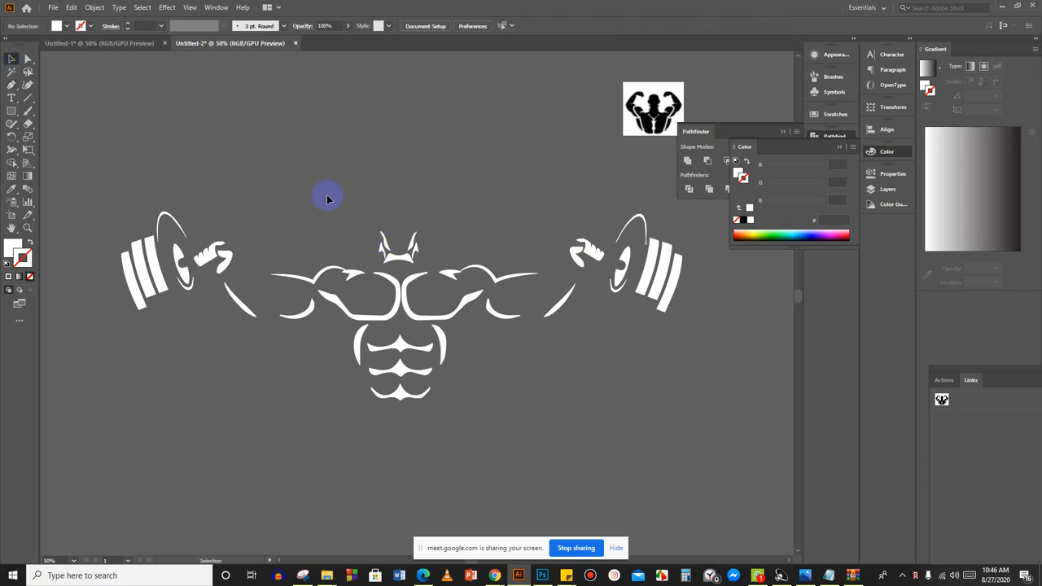
Draw a curved head outline about 108 px wide above the jaw with the Pen tool, using a white stroke and no fill.
{"action": "left_click", "coordinate": [12, 85]}
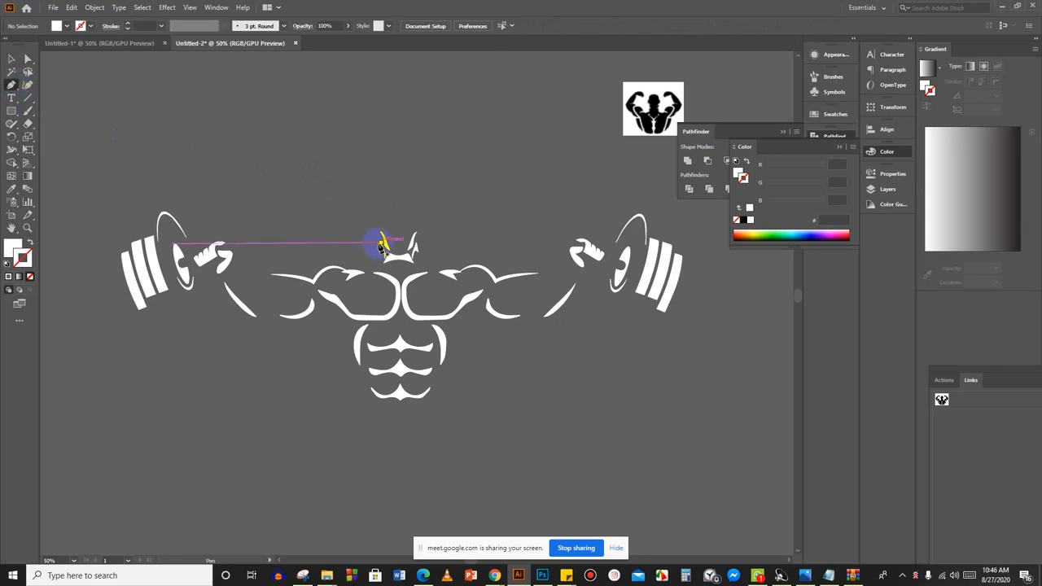
{"action": "left_click_drag", "start_coordinate": [379, 239], "coordinate": [399, 220]}
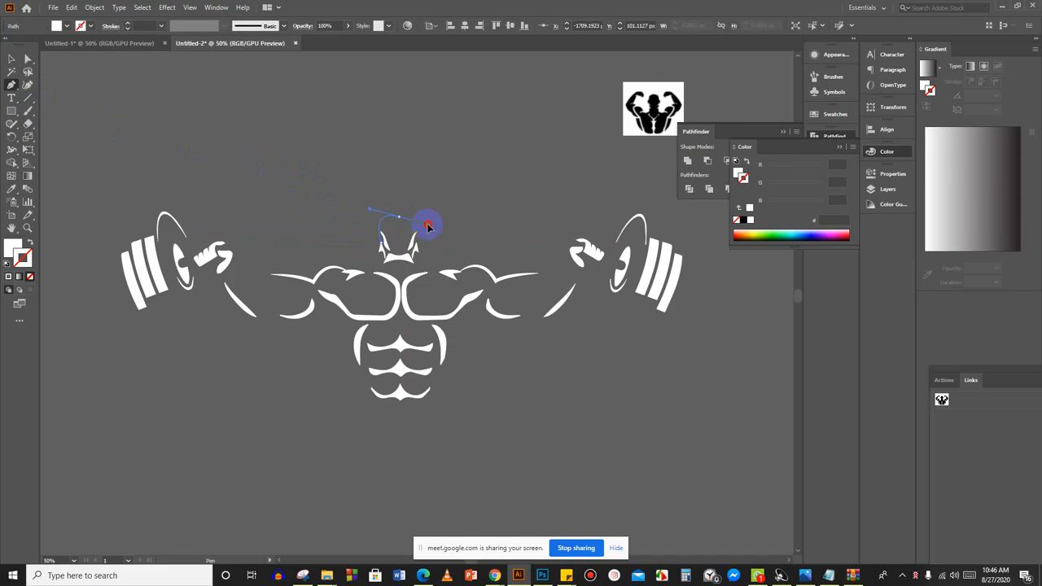
{"action": "mouse_move", "coordinate": [429, 224]}
{"action": "left_mouse_down"}
{"action": "mouse_move", "coordinate": [412, 234]}
{"action": "mouse_move", "coordinate": [421, 225]}
{"action": "mouse_move", "coordinate": [417, 249]}
{"action": "left_mouse_up"}
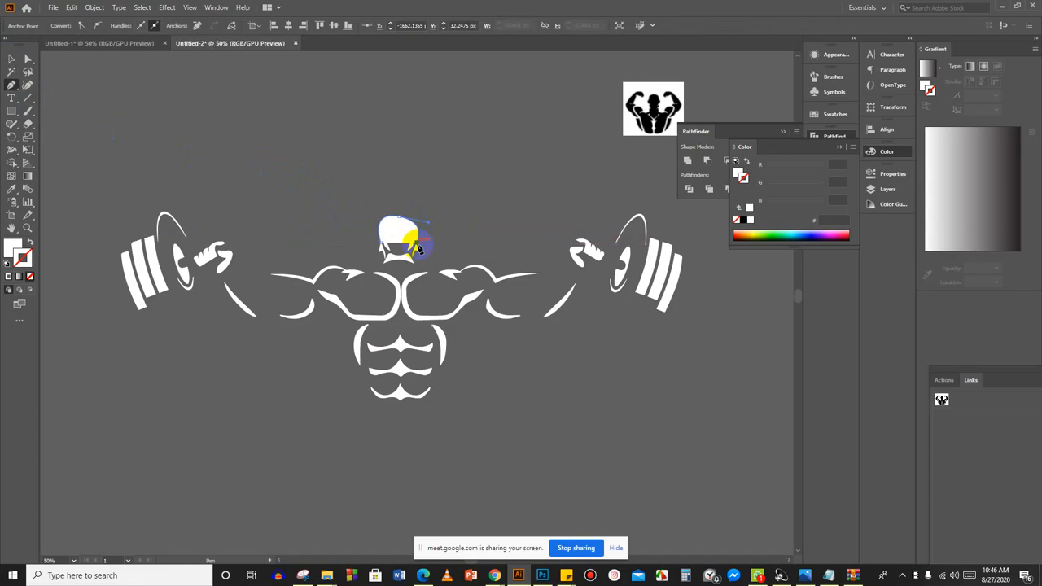
{"action": "left_click", "coordinate": [30, 241]}
{"action": "left_click", "coordinate": [22, 255]}
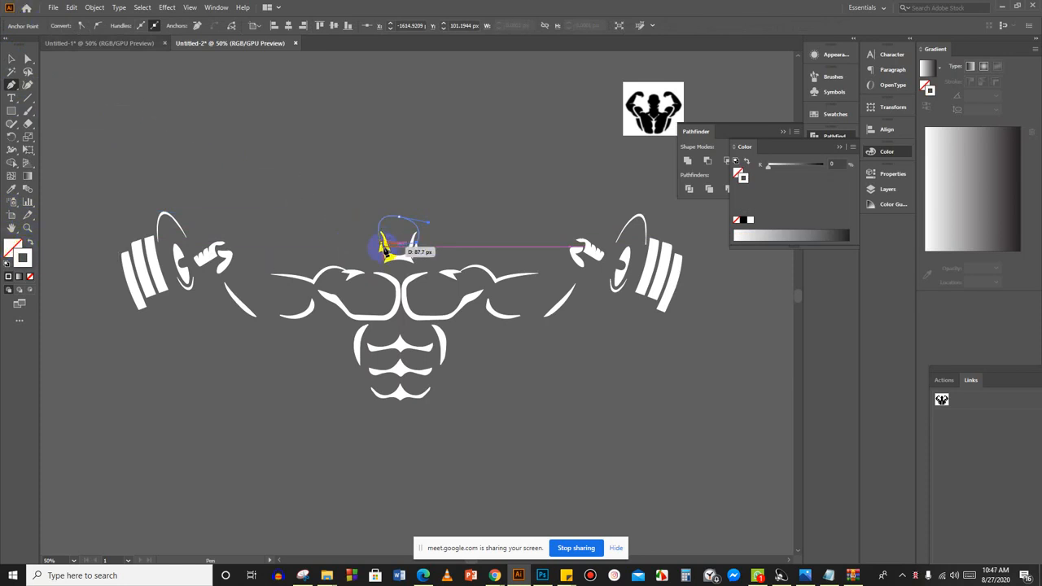
{"action": "key", "text": "v"}
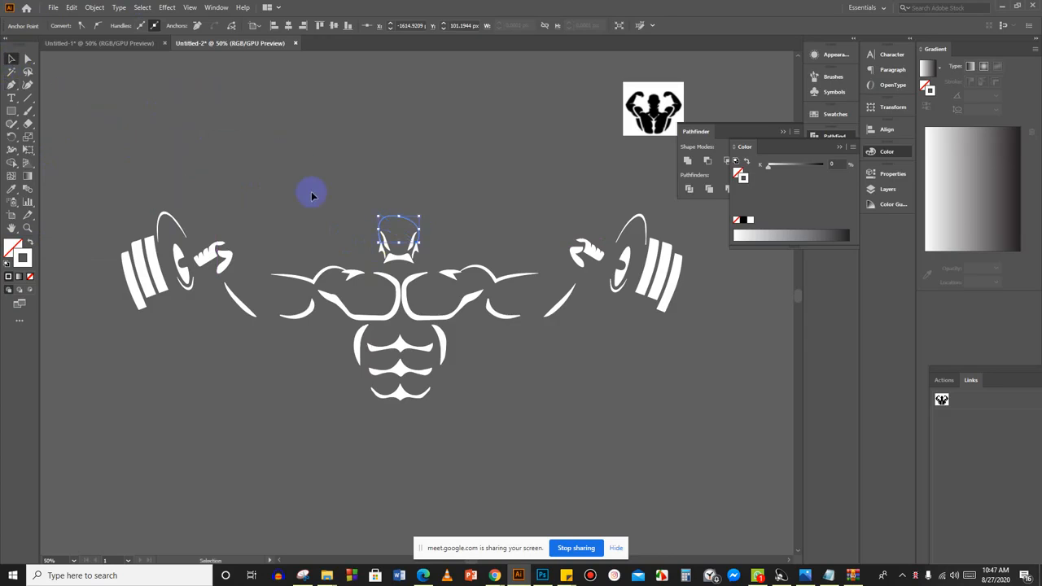
Level the direction handles of the head outline's top anchor horizontally to even out the curve.
{"action": "left_click", "coordinate": [28, 58]}
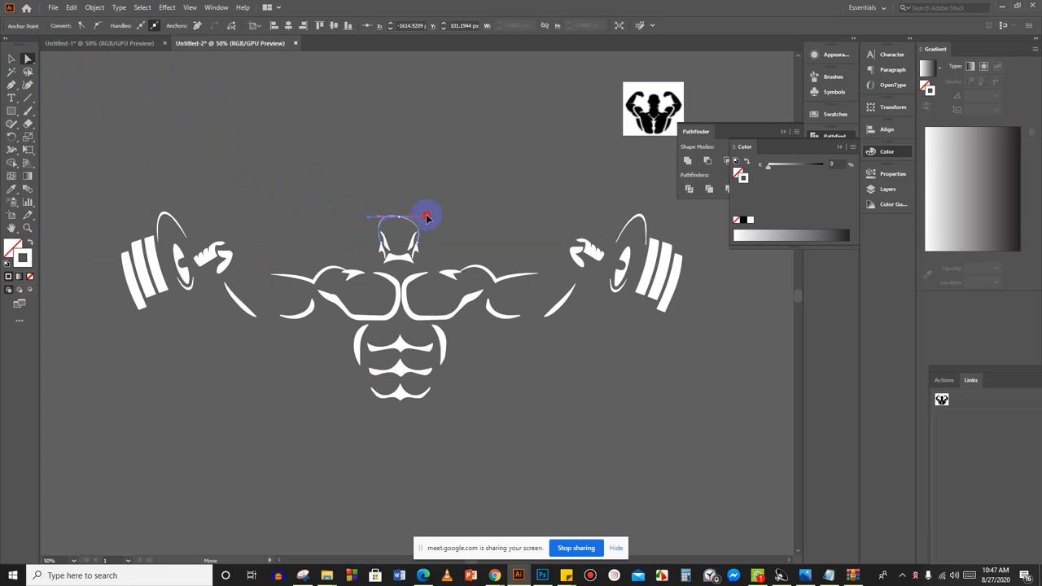
{"action": "left_click_drag", "start_coordinate": [426, 218], "coordinate": [432, 218]}
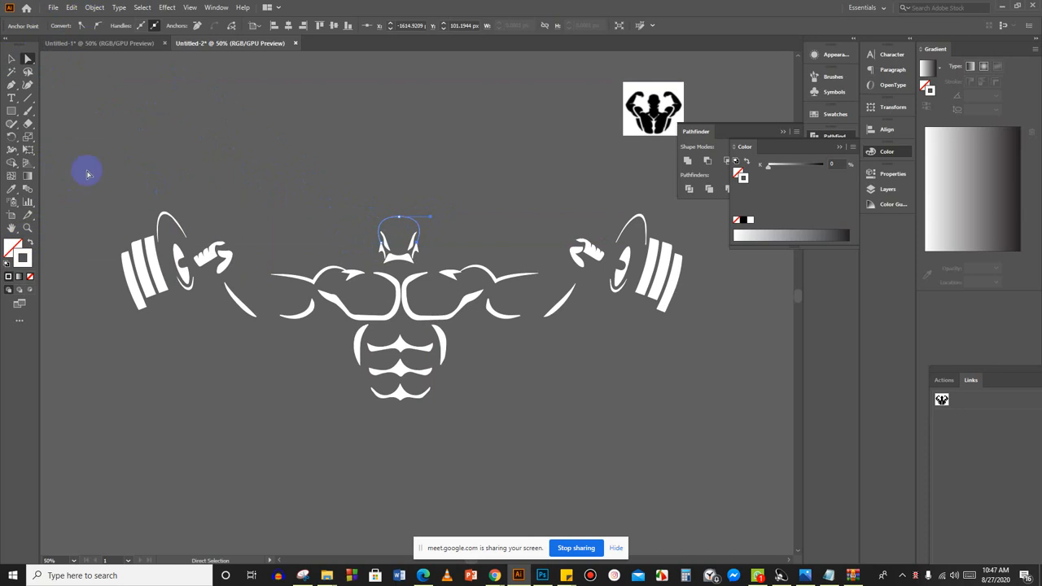
{"action": "left_click", "coordinate": [12, 62]}
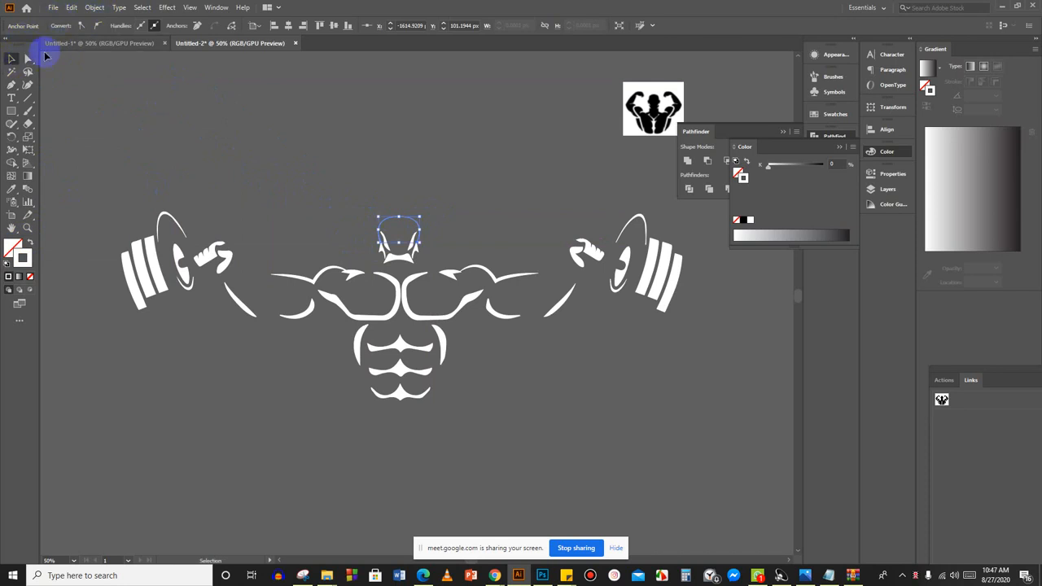
Set the head outline's stroke to 8 pt and stretch its top edge upward for a taller head.
{"action": "left_click", "coordinate": [411, 222]}
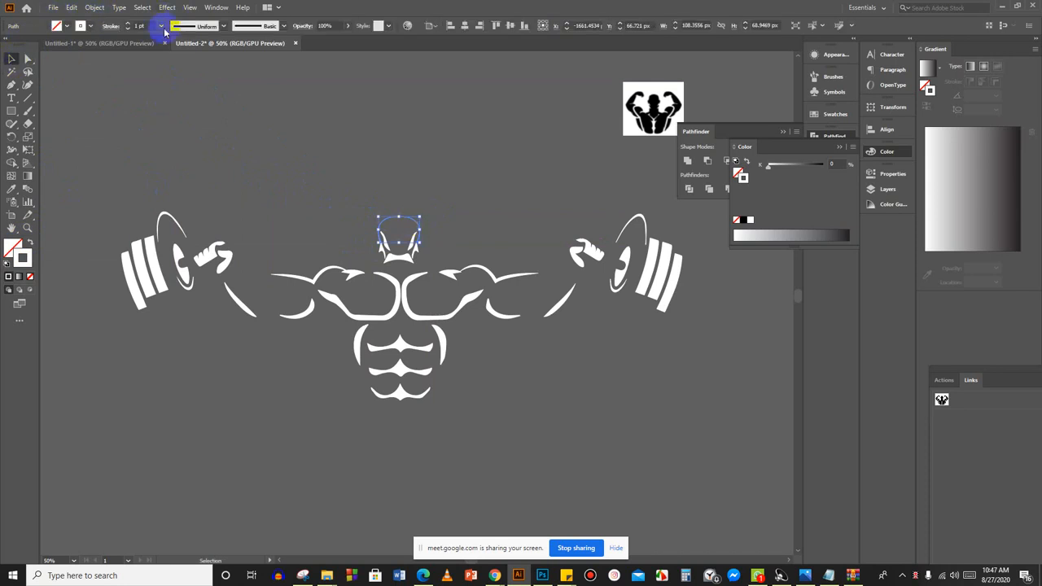
{"action": "left_click", "coordinate": [140, 25]}
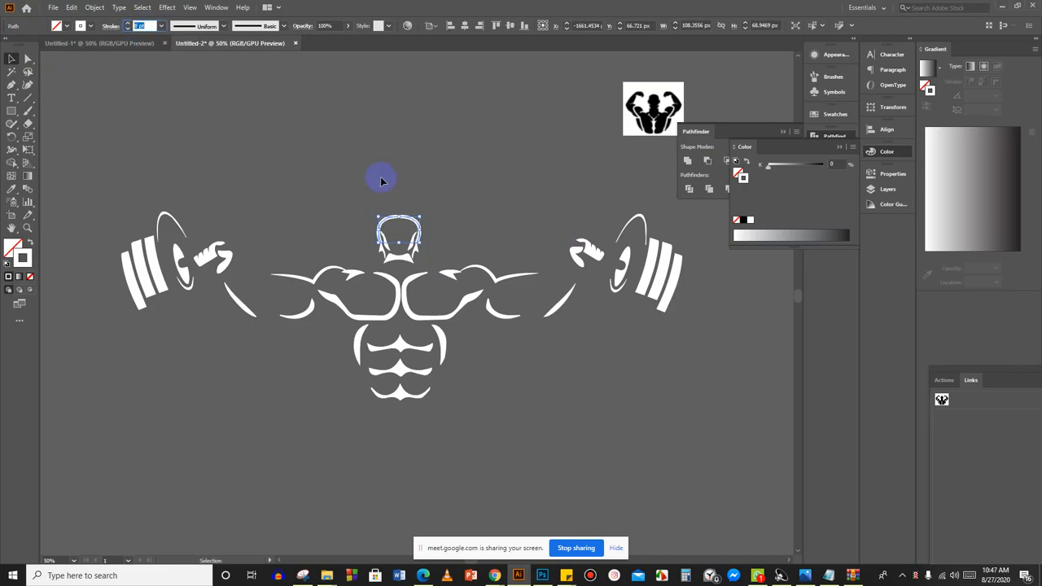
{"action": "left_click_drag", "start_coordinate": [402, 214], "coordinate": [398, 203]}
{"action": "left_click", "coordinate": [463, 187]}
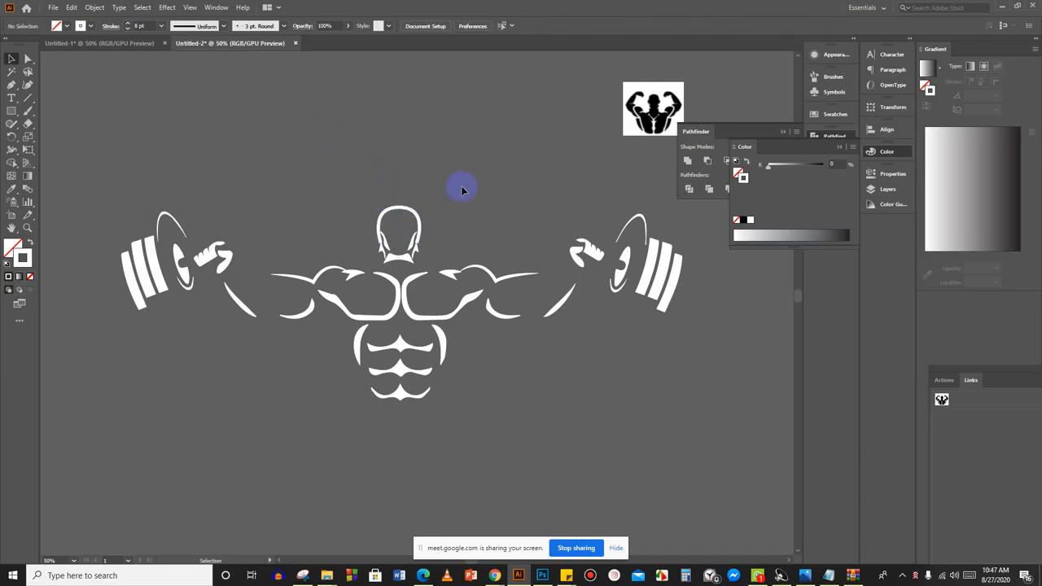
Fine-tune the head outline so that its top edge sits slightly lower, and deselect it.
{"action": "scroll", "coordinate": [479, 185], "scroll_direction": "down", "scroll_amount": 1}
{"action": "scroll", "coordinate": [485, 186], "scroll_direction": "up", "scroll_amount": 2}
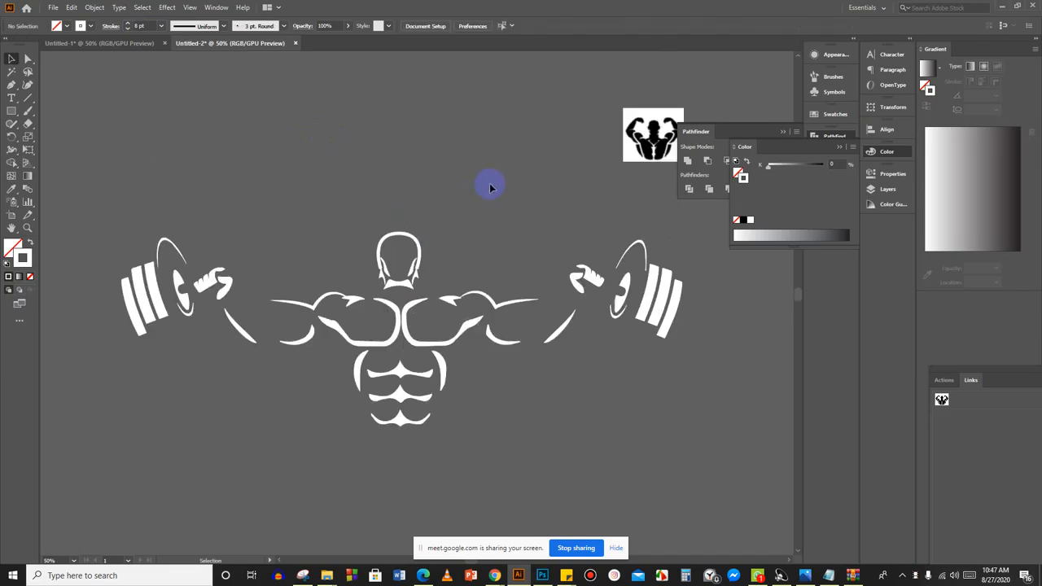
{"action": "mouse_move", "coordinate": [393, 244]}
{"action": "left_mouse_down"}
{"action": "mouse_move", "coordinate": [396, 226]}
{"action": "mouse_move", "coordinate": [398, 235]}
{"action": "left_mouse_up"}
{"action": "left_click", "coordinate": [393, 221]}
{"action": "left_click", "coordinate": [400, 241]}
{"action": "left_click", "coordinate": [330, 195]}
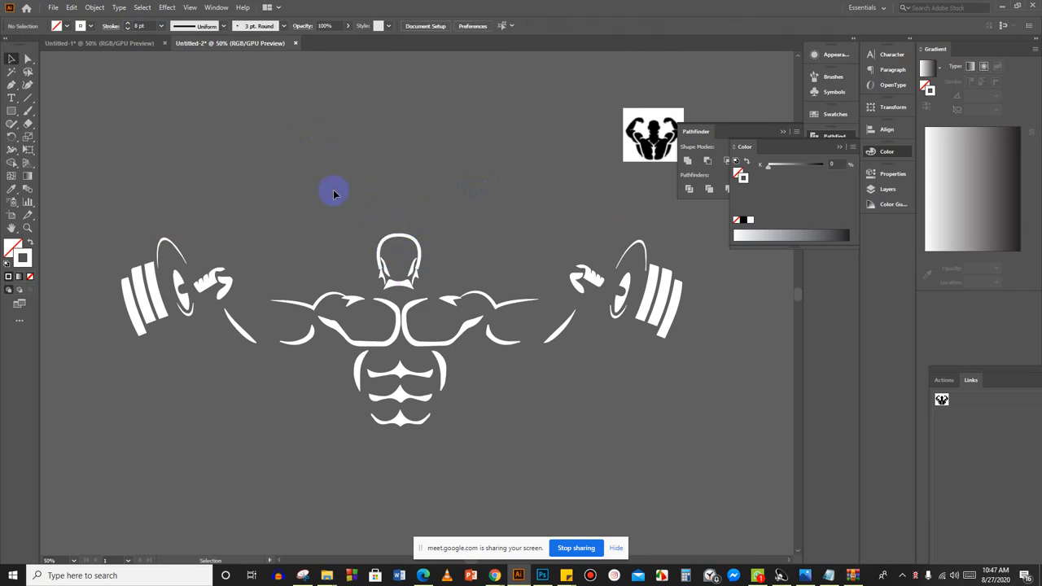
Move the two curved side lines of the torso slightly outward, away from the abs, and deselect them.
{"action": "scroll", "coordinate": [334, 193], "scroll_direction": "down", "scroll_amount": 1}
{"action": "left_click", "coordinate": [358, 348]}
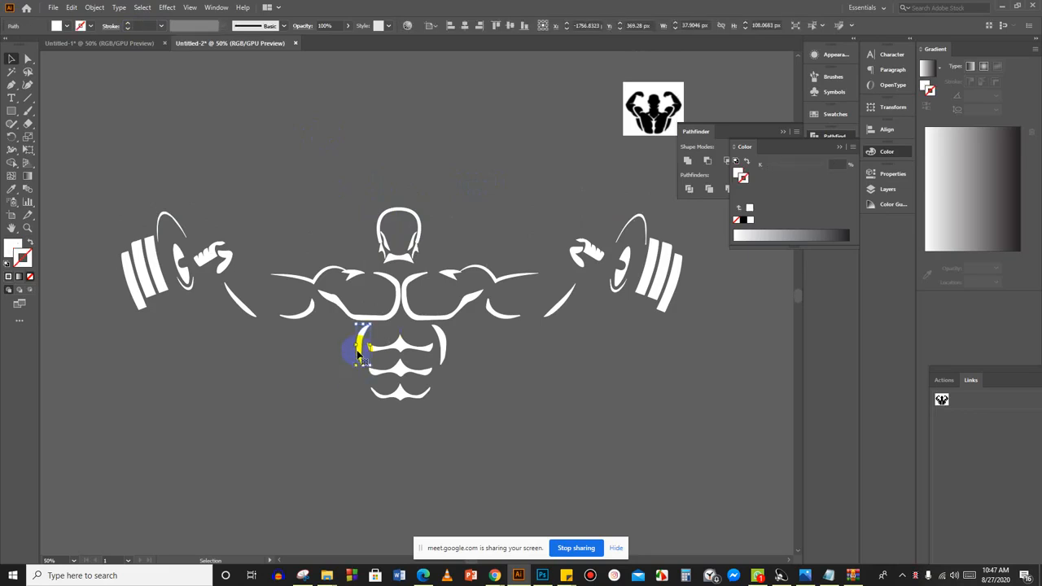
{"action": "left_click_drag", "start_coordinate": [363, 349], "coordinate": [358, 348]}
{"action": "left_click_drag", "start_coordinate": [444, 351], "coordinate": [447, 352]}
{"action": "left_click", "coordinate": [480, 371]}
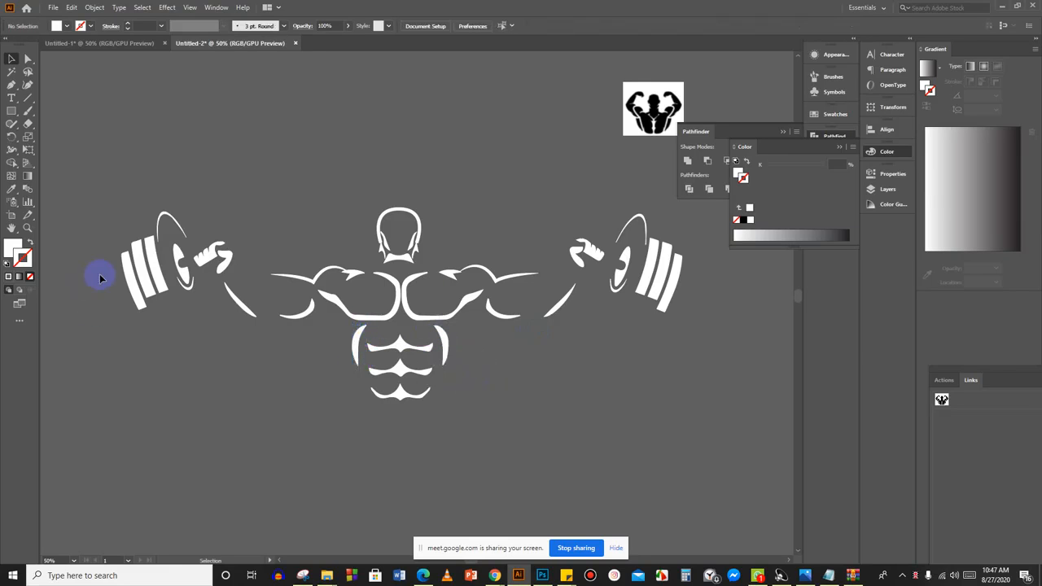
{"action": "scroll", "coordinate": [291, 177], "scroll_direction": "down", "scroll_amount": 2}
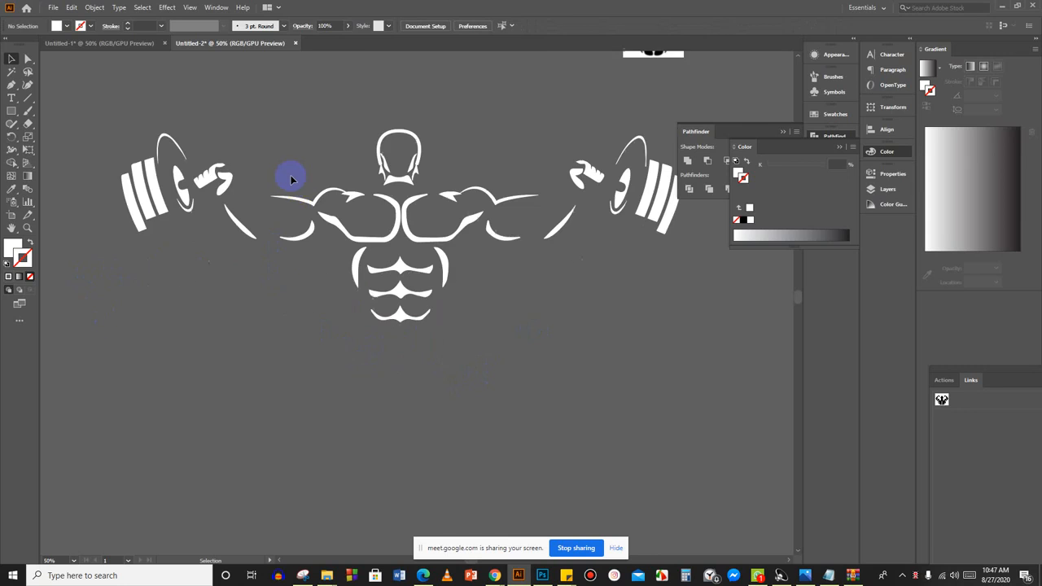
{"action": "scroll", "coordinate": [301, 190], "scroll_direction": "down", "scroll_amount": 1}
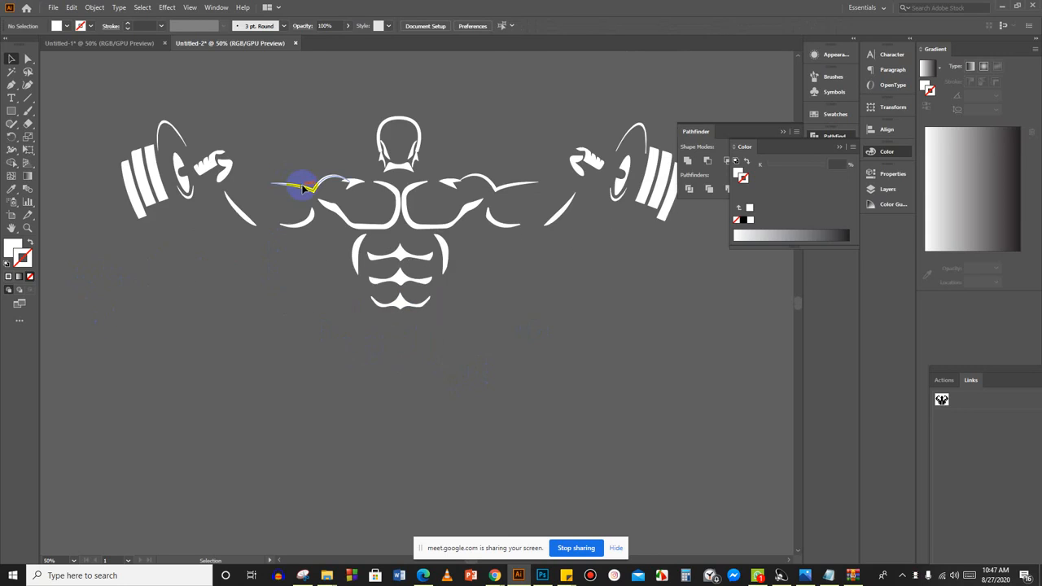
{"action": "left_click", "coordinate": [399, 275]}
{"action": "left_click", "coordinate": [27, 58]}
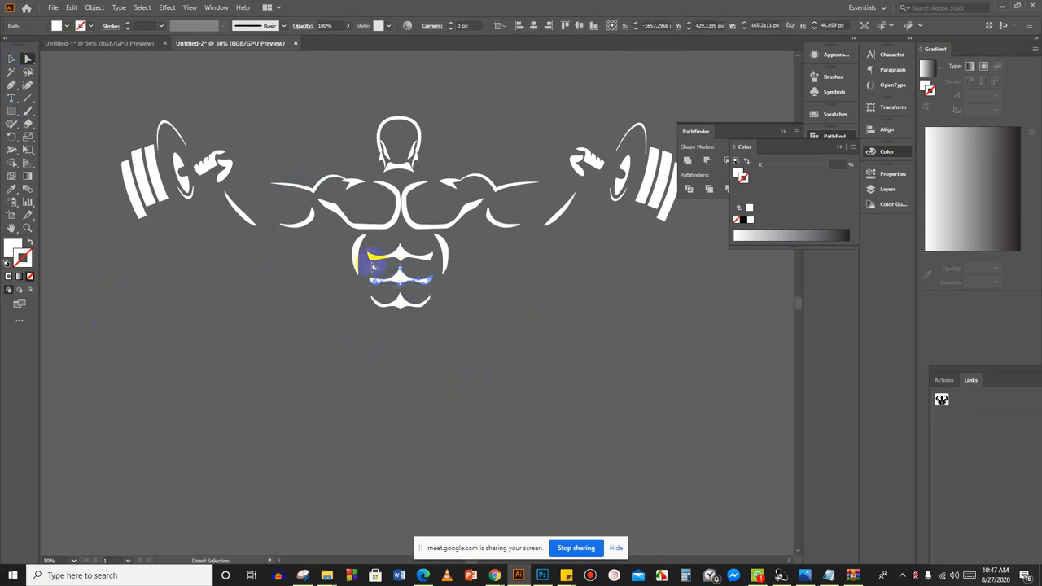
{"action": "left_click", "coordinate": [401, 277]}
{"action": "mouse_move", "coordinate": [402, 275]}
{"action": "left_mouse_down"}
{"action": "mouse_move", "coordinate": [399, 246]}
{"action": "mouse_move", "coordinate": [401, 257]}
{"action": "left_mouse_up"}
{"action": "left_click", "coordinate": [400, 257]}
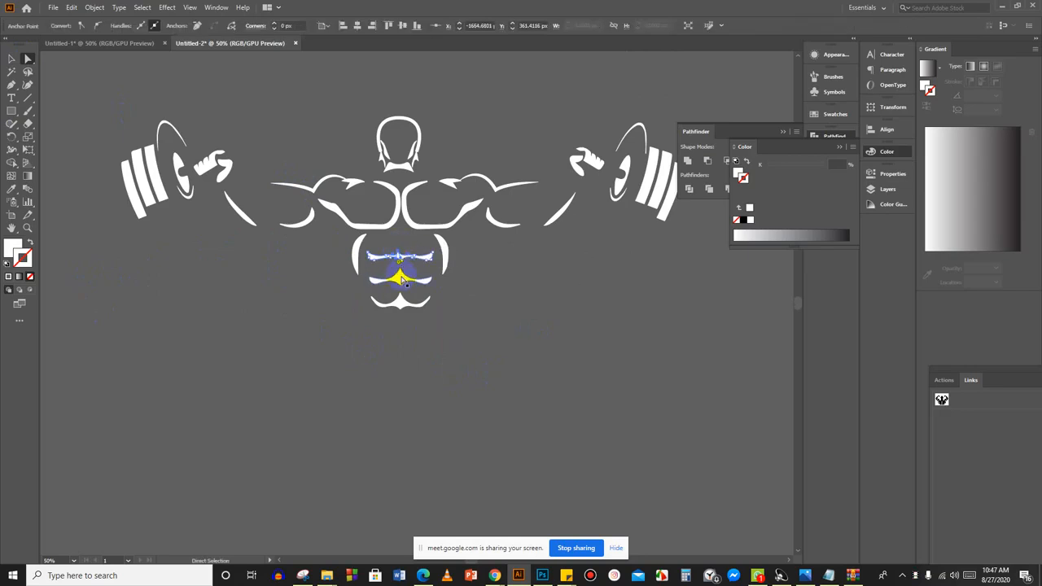
{"action": "key", "text": "ctrl+z"}
{"action": "left_click", "coordinate": [544, 317]}
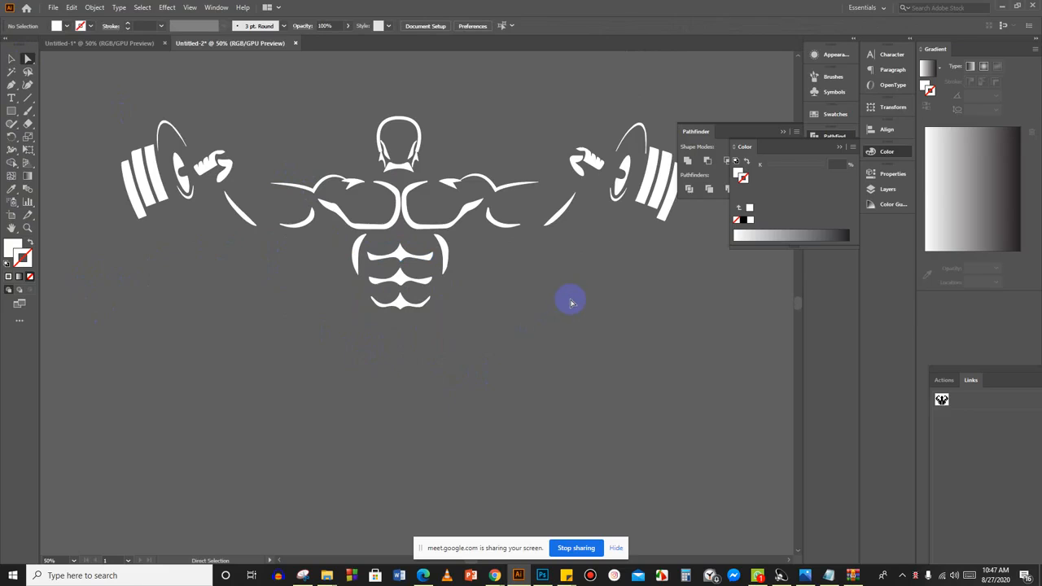
Try the green foliage-like graphic style on the whole barbell figure, and undo it.
{"action": "scroll", "coordinate": [572, 305], "scroll_direction": "down", "scroll_amount": 4}
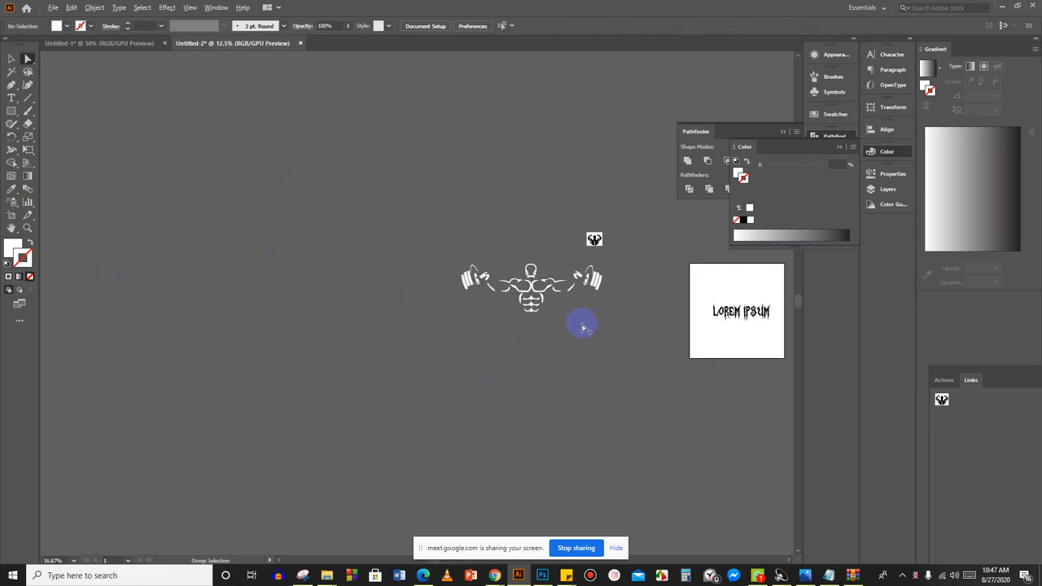
{"action": "left_click_drag", "start_coordinate": [561, 338], "coordinate": [265, 302]}
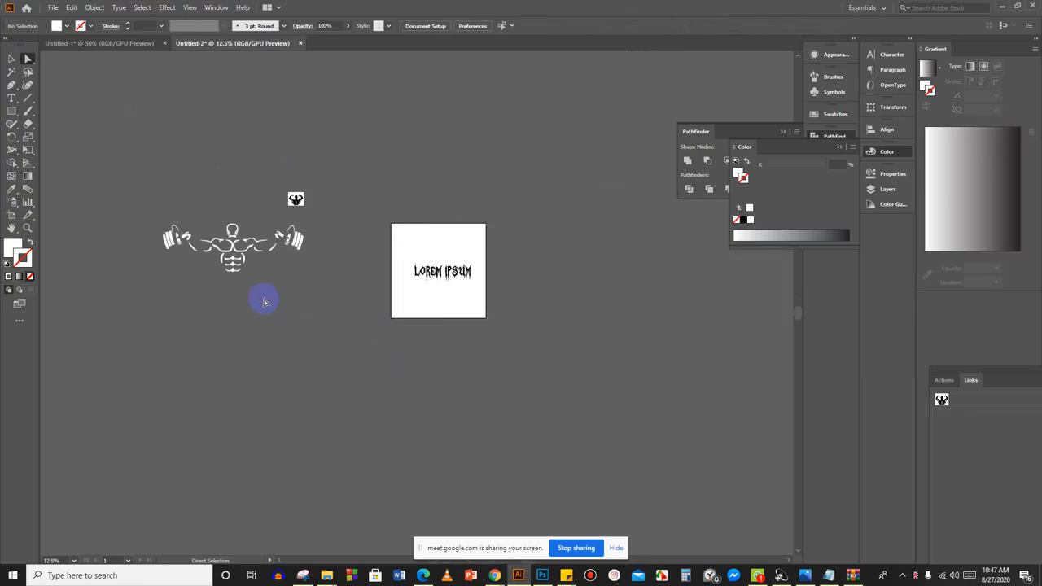
{"action": "scroll", "coordinate": [185, 265], "scroll_direction": "up", "scroll_amount": 3}
{"action": "scroll", "coordinate": [188, 266], "scroll_direction": "down", "scroll_amount": 1}
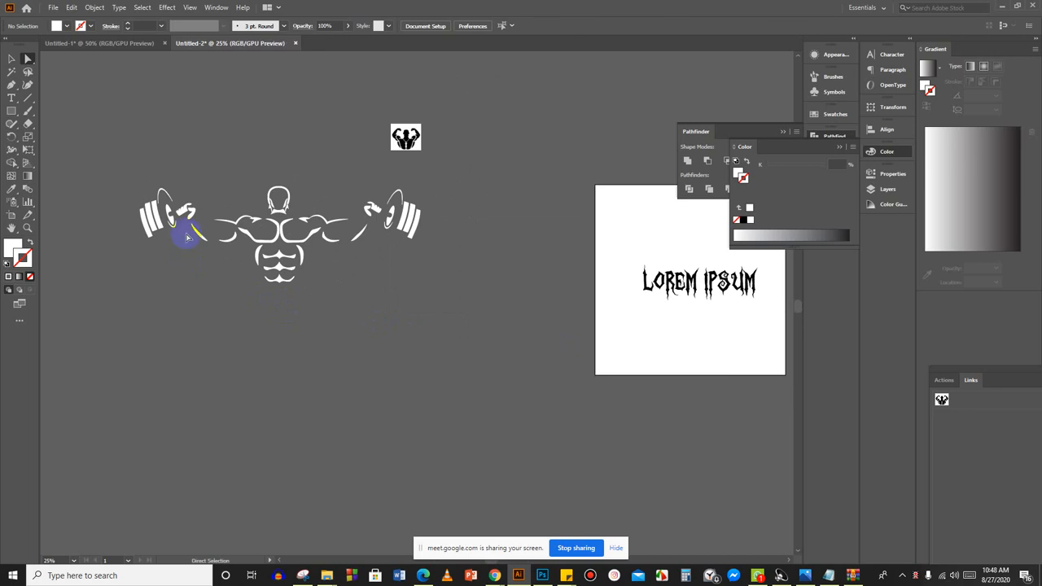
{"action": "key", "text": "ctrl+a"}
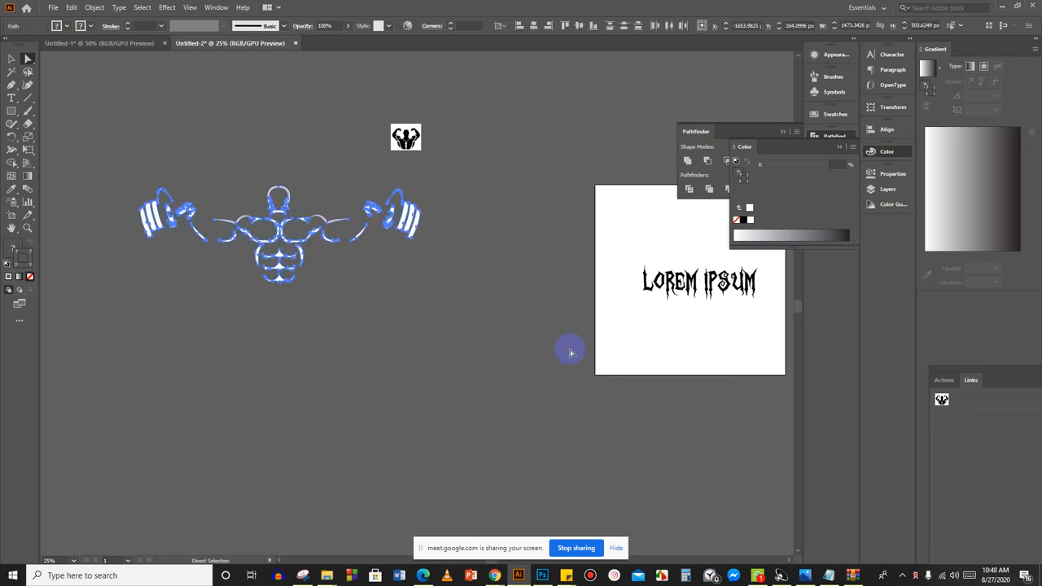
{"action": "scroll", "coordinate": [644, 322], "scroll_direction": "down", "scroll_amount": 1}
{"action": "left_click_drag", "start_coordinate": [627, 270], "coordinate": [723, 323]}
{"action": "left_click_drag", "start_coordinate": [275, 231], "coordinate": [523, 301]}
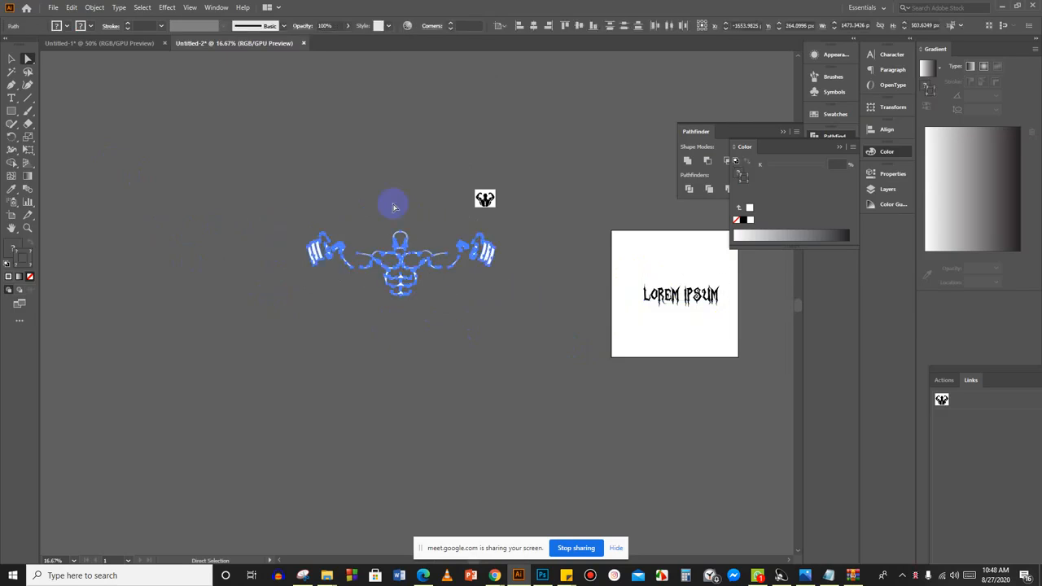
{"action": "left_click", "coordinate": [378, 25]}
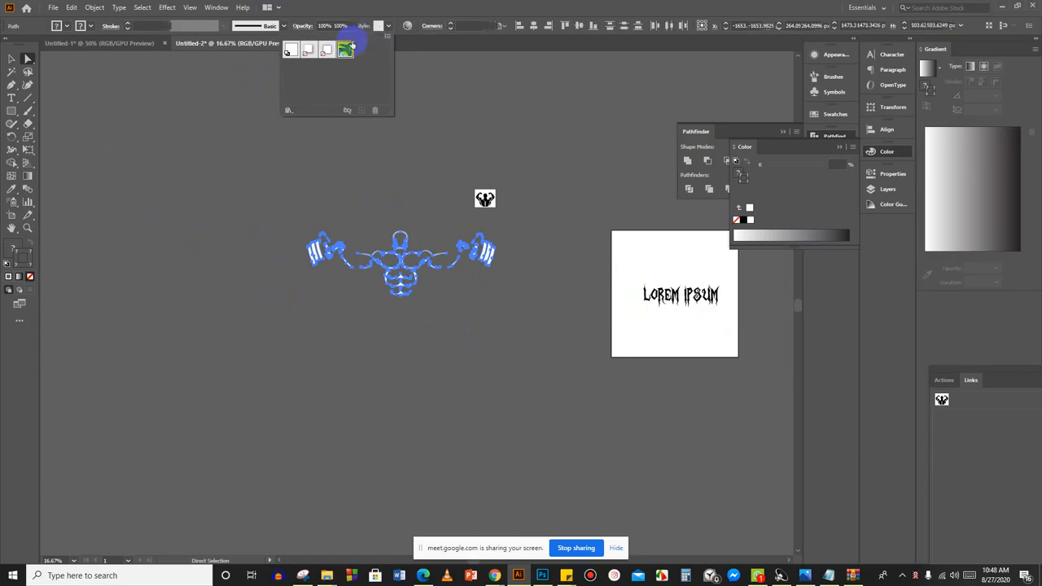
{"action": "left_click", "coordinate": [348, 46]}
{"action": "left_click", "coordinate": [411, 388]}
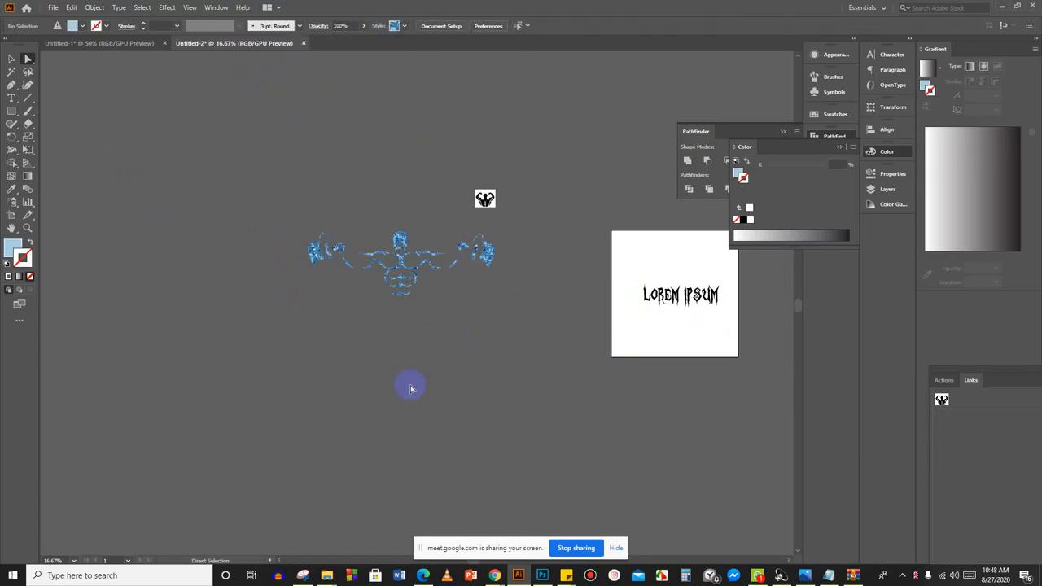
{"action": "key", "text": "ctrl+z"}
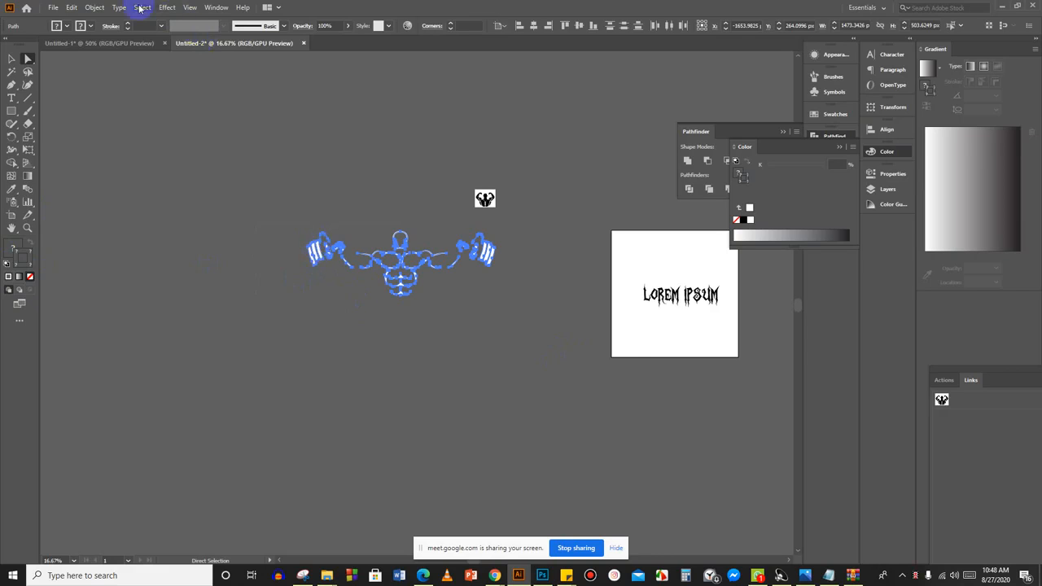
Expand the appearance of the whole barbell figure and deselect it.
{"action": "left_click", "coordinate": [94, 7]}
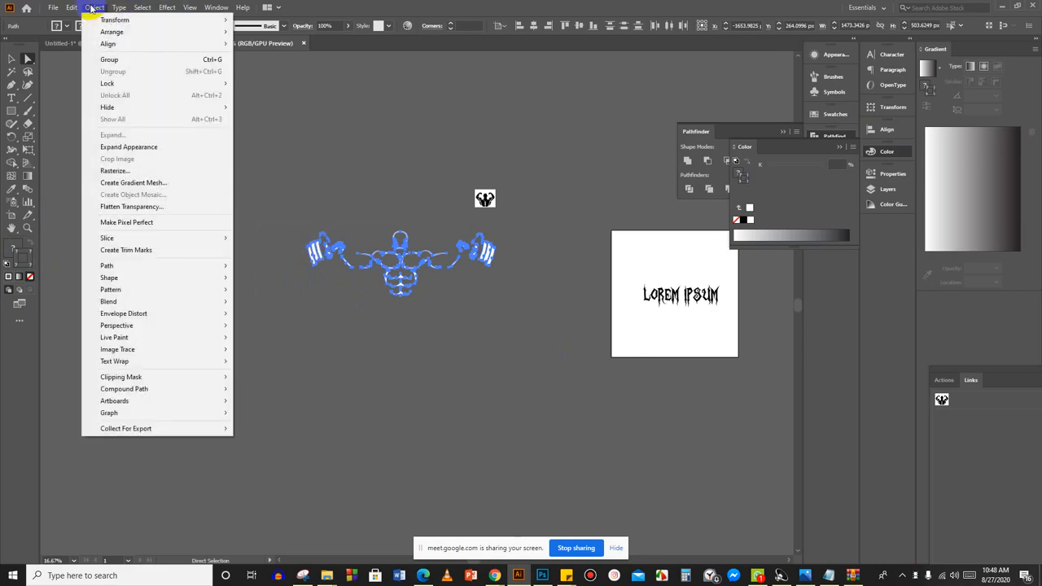
{"action": "left_click", "coordinate": [135, 148]}
{"action": "left_click", "coordinate": [314, 176]}
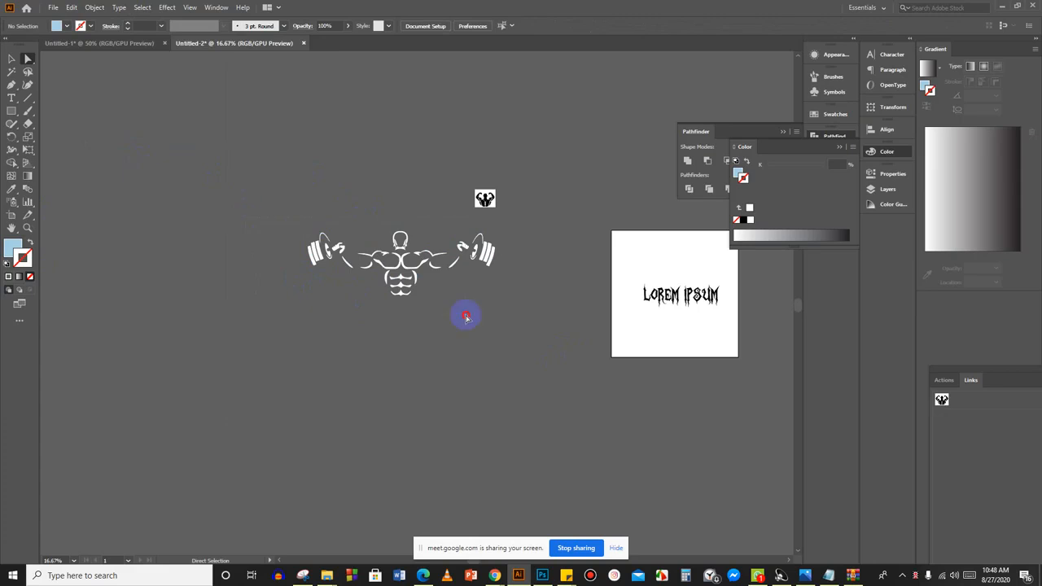
{"action": "left_click_drag", "start_coordinate": [466, 317], "coordinate": [520, 331]}
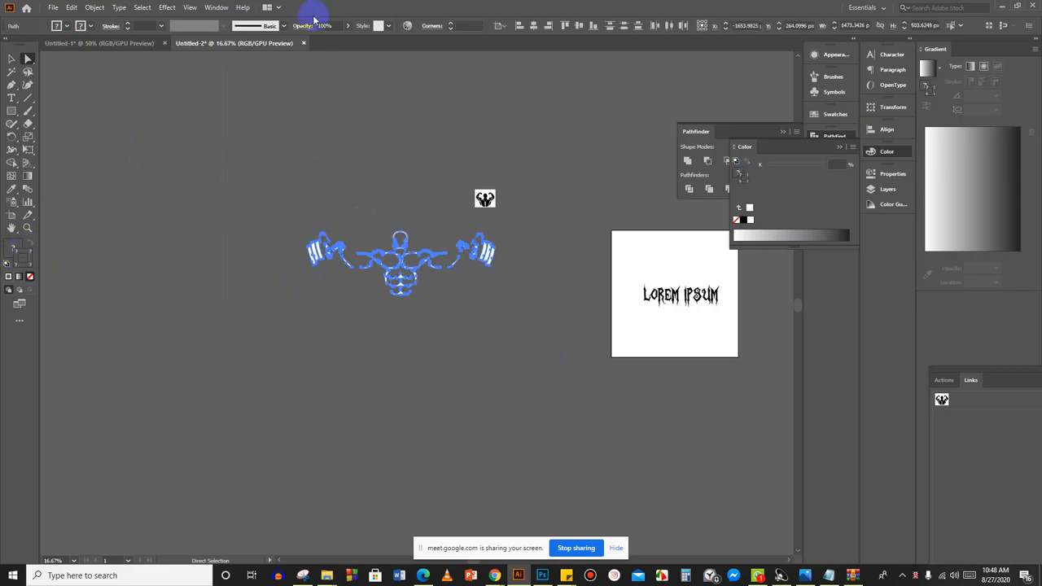
{"action": "left_click", "coordinate": [400, 240]}
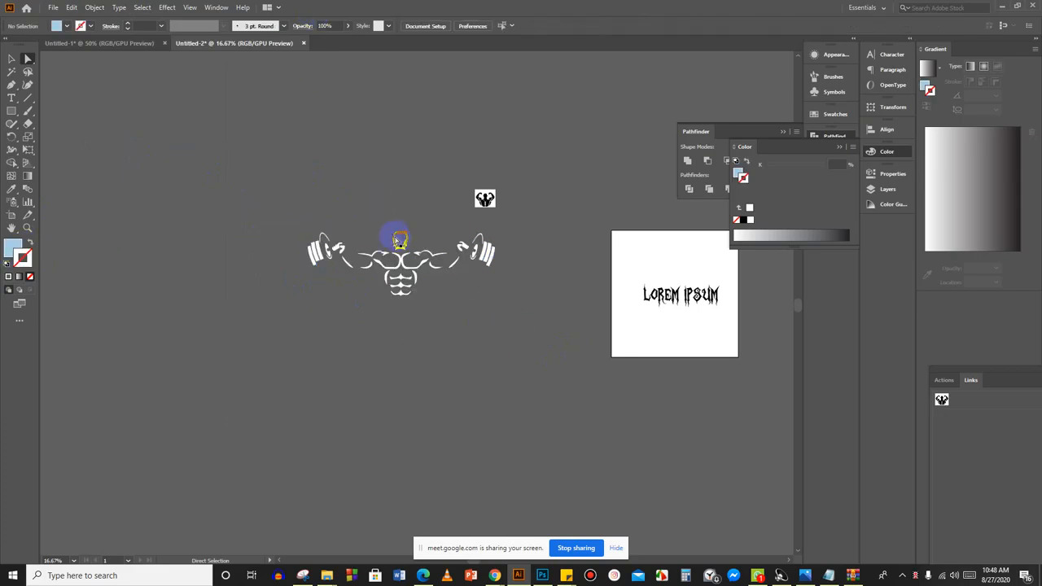
Recolor the whole barbell figure black by sampling the LOREM IPSUM text with the Eyedropper, and deselect it.
{"action": "left_click_drag", "start_coordinate": [302, 200], "coordinate": [515, 341]}
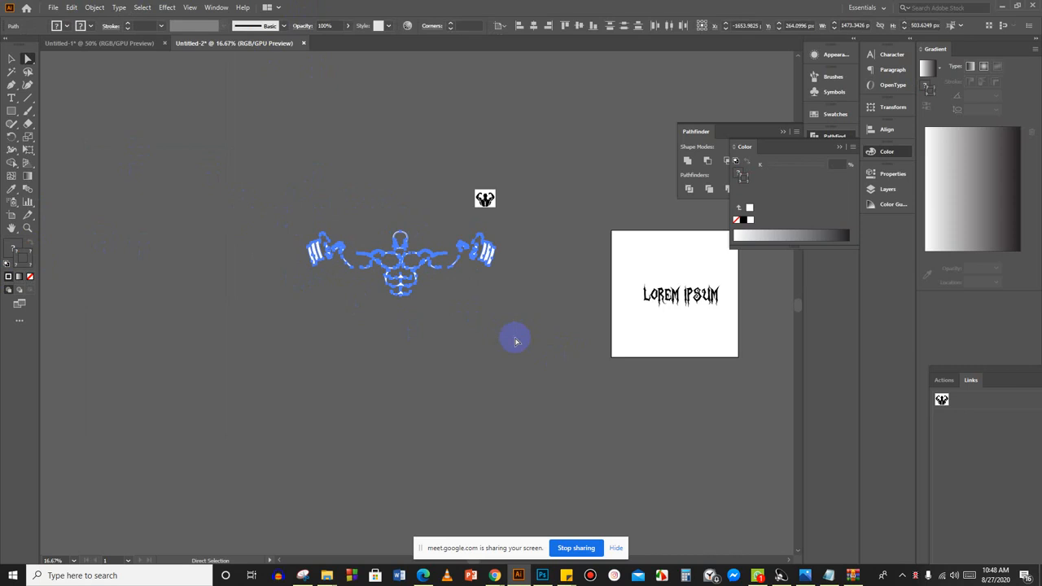
{"action": "key", "text": "i"}
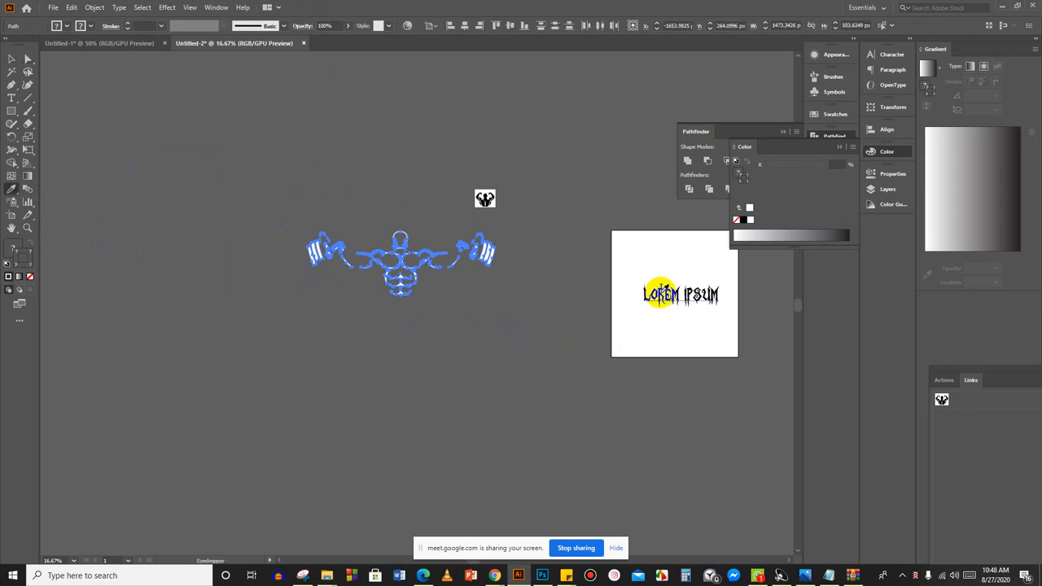
{"action": "left_click", "coordinate": [644, 295]}
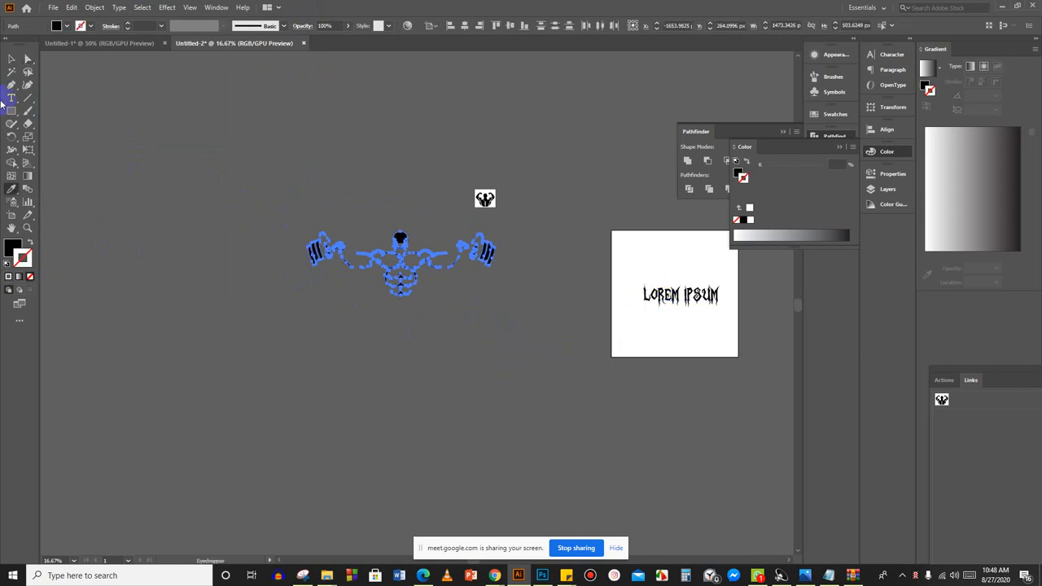
{"action": "key", "text": "v"}
{"action": "left_click", "coordinate": [232, 163]}
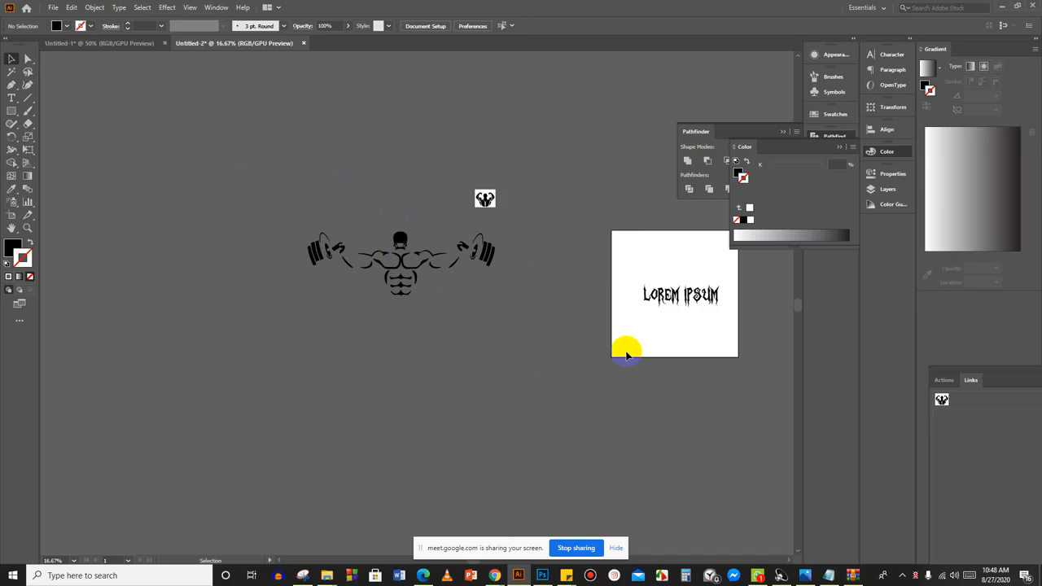
Isolate the head shape and swap its fill and stroke to leave only a black outline.
{"action": "double_click", "coordinate": [399, 237]}
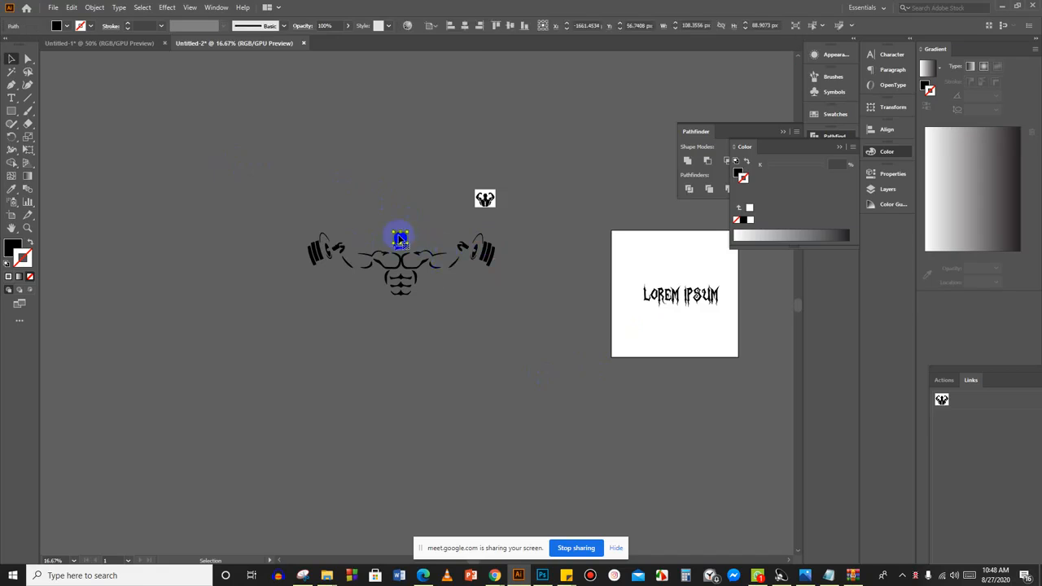
{"action": "left_click", "coordinate": [29, 241]}
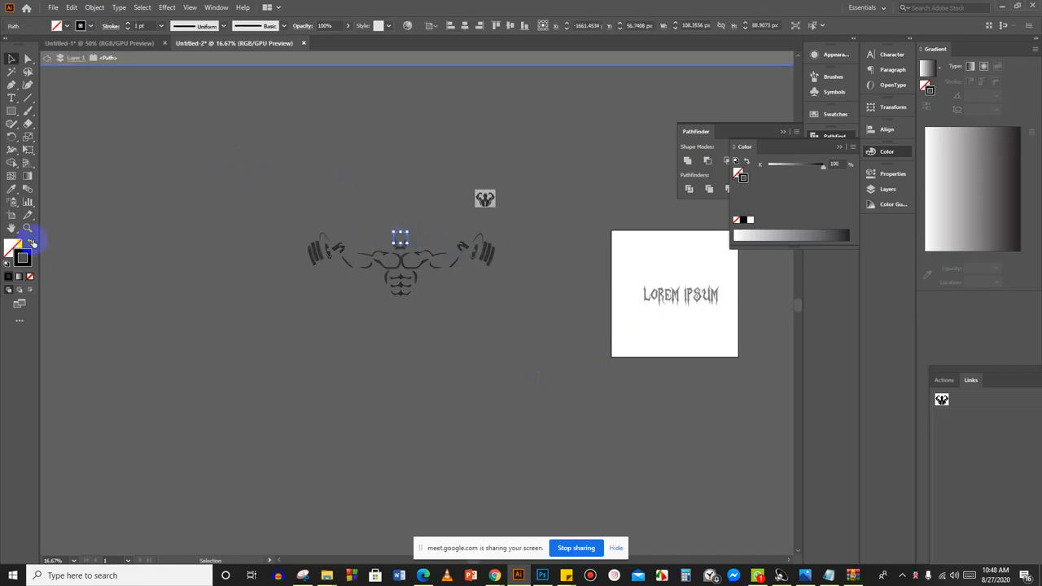
{"action": "left_click", "coordinate": [238, 340]}
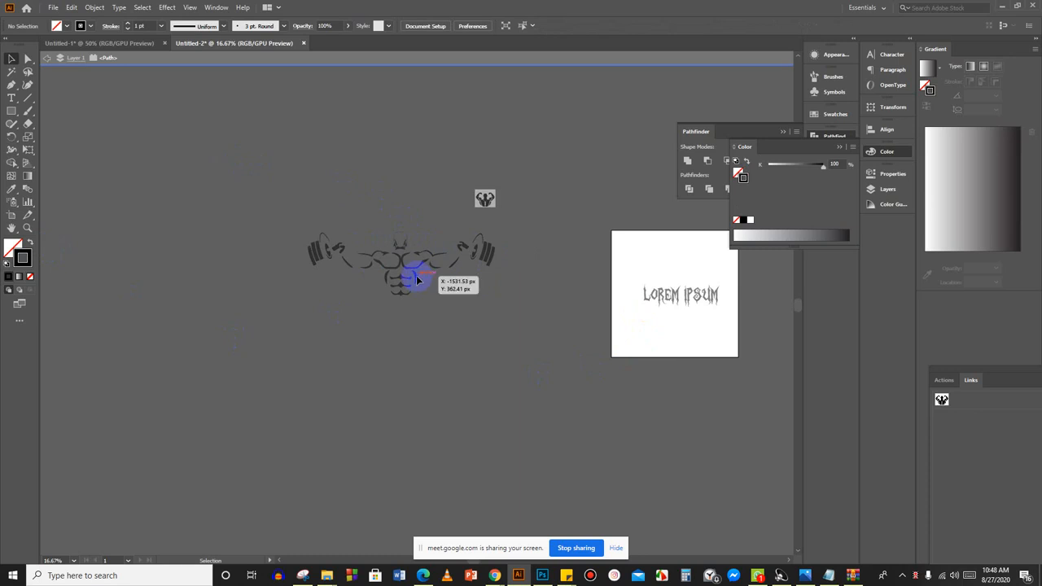
Exit isolation mode, set the head outline's stroke to 3 pt, and deselect it.
{"action": "scroll", "coordinate": [395, 216], "scroll_direction": "left", "scroll_amount": 2}
{"action": "scroll", "coordinate": [530, 296], "scroll_direction": "right", "scroll_amount": 1}
{"action": "scroll", "coordinate": [530, 297], "scroll_direction": "right", "scroll_amount": 1}
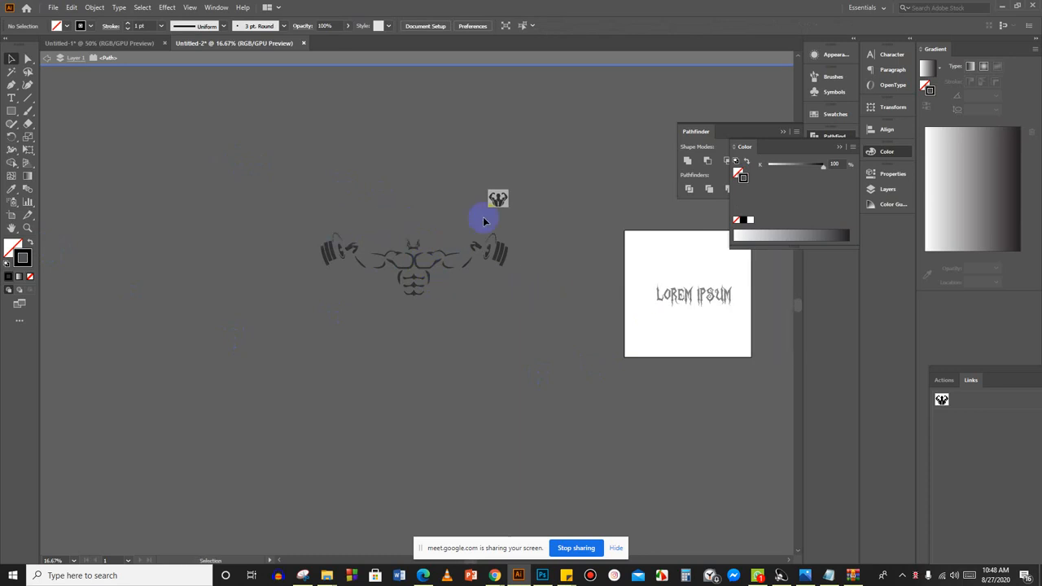
{"action": "scroll", "coordinate": [454, 217], "scroll_direction": "up", "scroll_amount": 3}
{"action": "scroll", "coordinate": [358, 303], "scroll_direction": "up", "scroll_amount": 3}
{"action": "double_click", "coordinate": [442, 275]}
{"action": "left_click", "coordinate": [305, 189]}
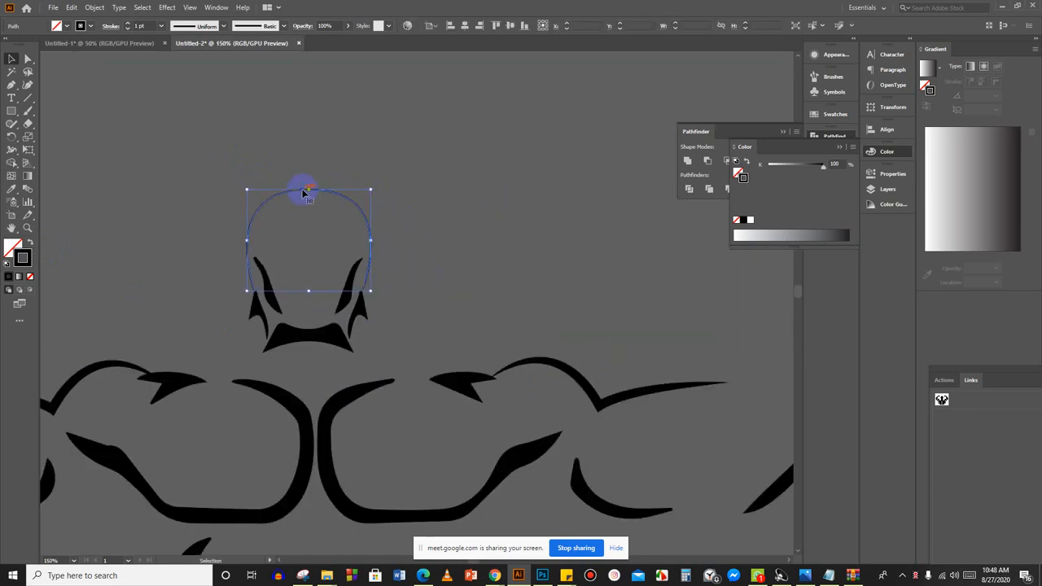
{"action": "left_click", "coordinate": [131, 25]}
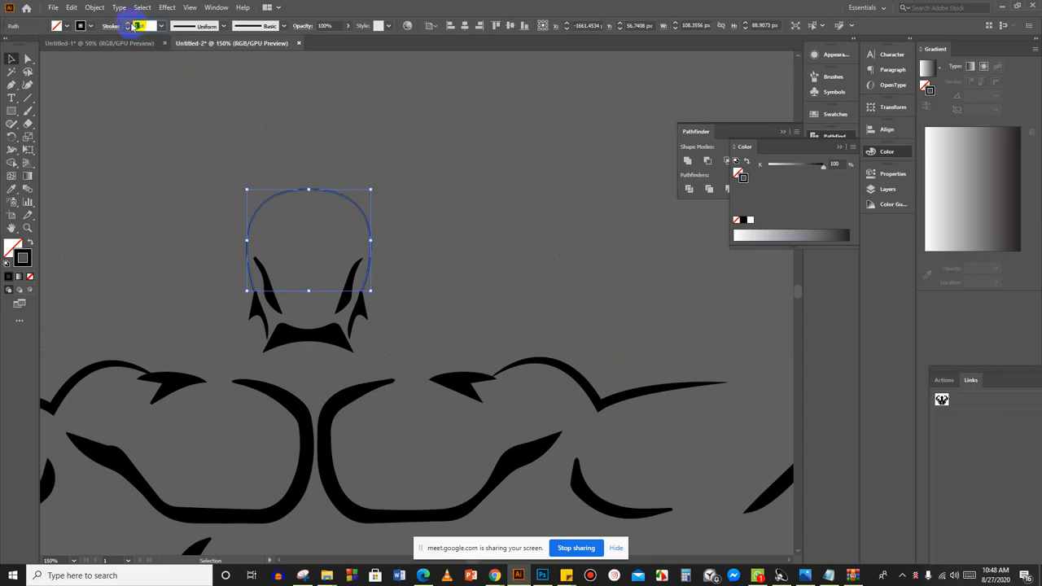
{"action": "left_click", "coordinate": [131, 25]}
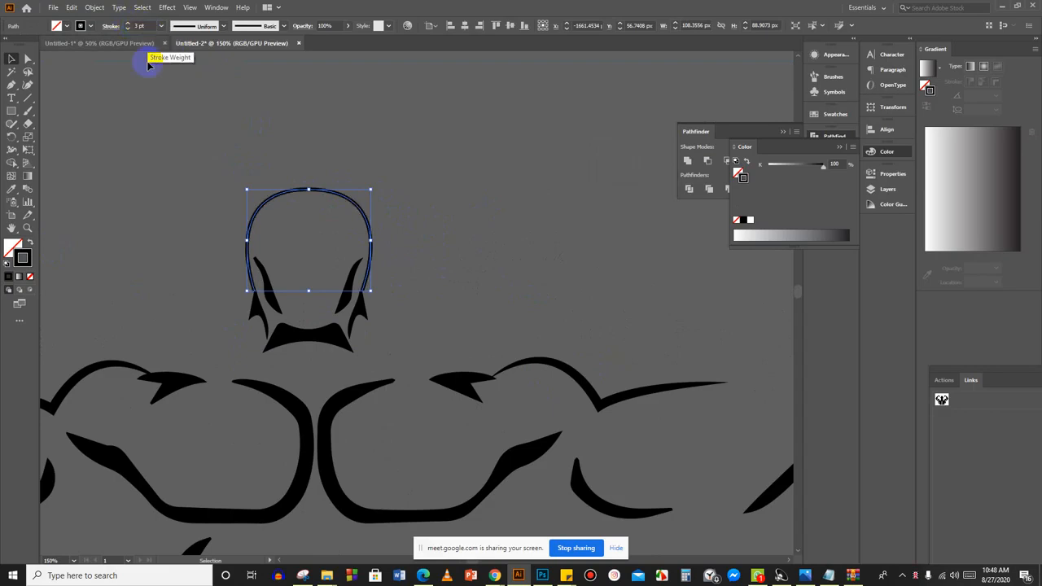
{"action": "left_click", "coordinate": [164, 129]}
{"action": "scroll", "coordinate": [165, 130], "scroll_direction": "right", "scroll_amount": 3}
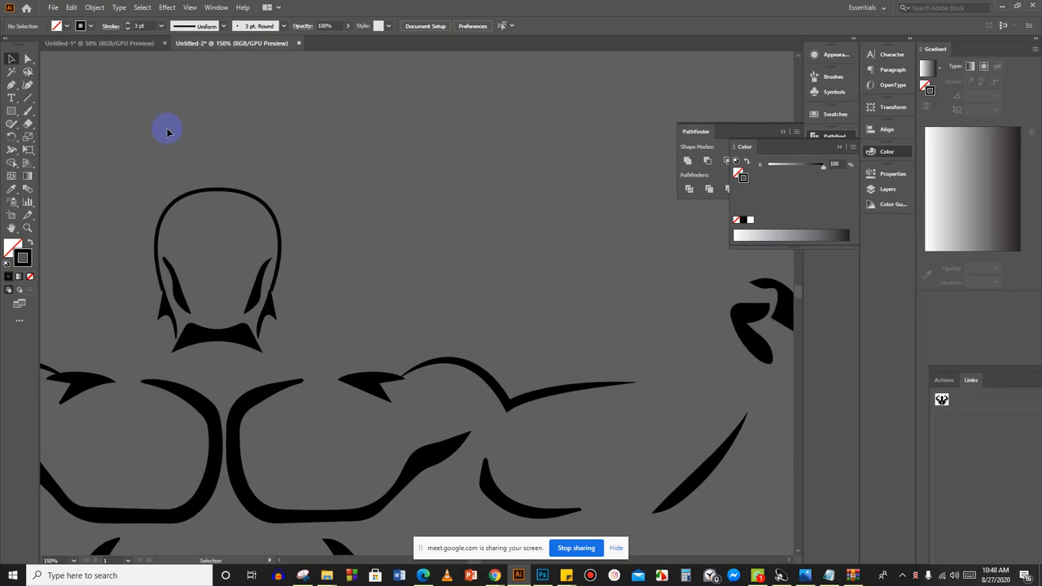
{"action": "scroll", "coordinate": [169, 134], "scroll_direction": "down", "scroll_amount": 5}
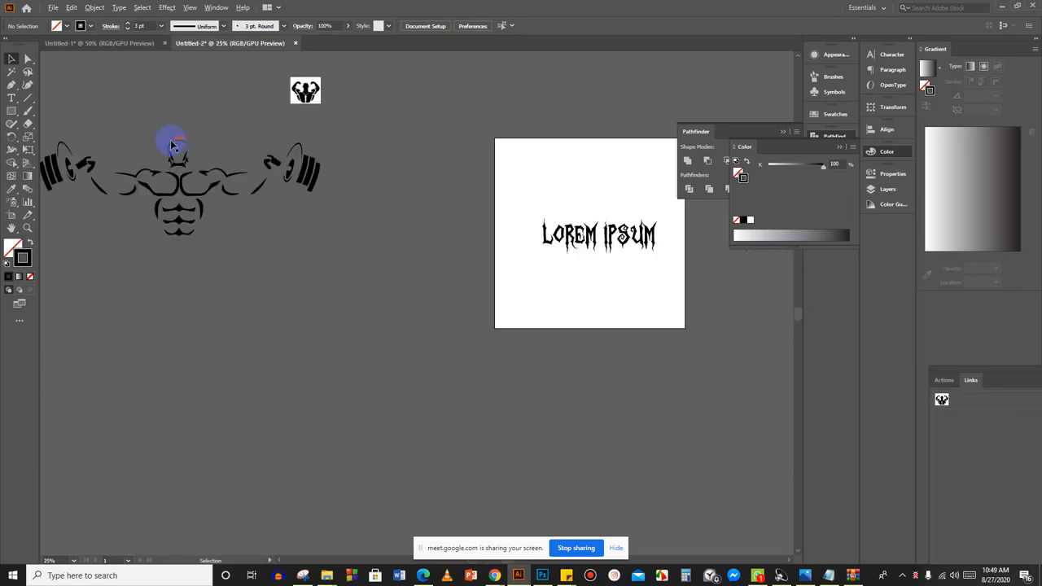
{"action": "left_click_drag", "start_coordinate": [161, 294], "coordinate": [218, 306]}
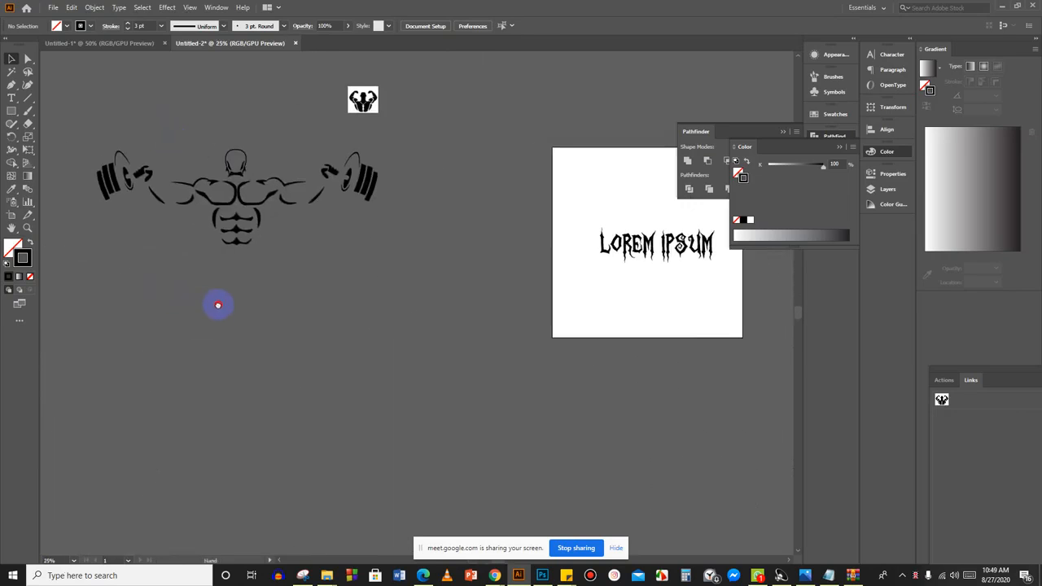
{"action": "left_click", "coordinate": [190, 191]}
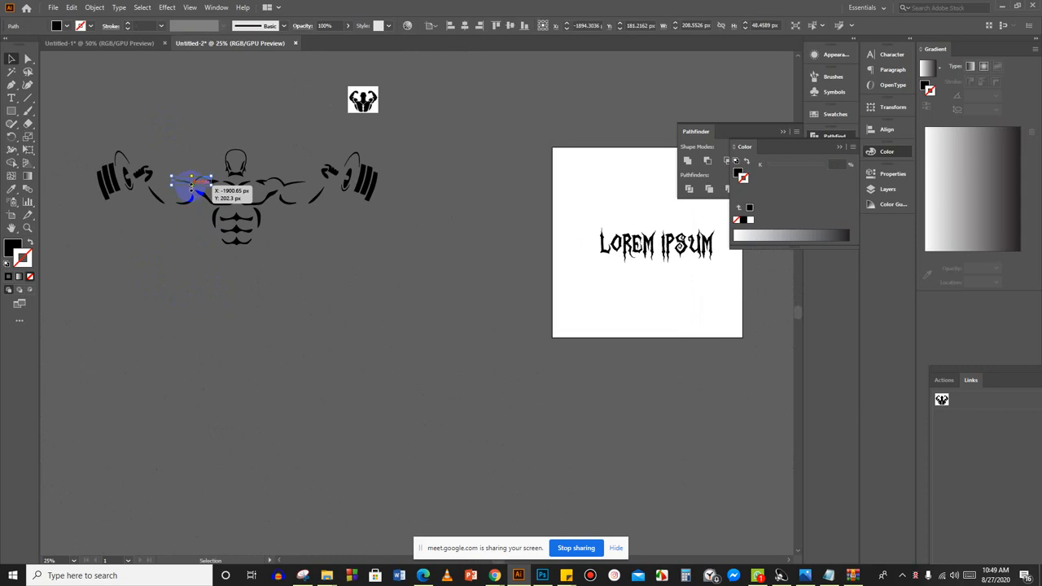
{"action": "left_click", "coordinate": [332, 132]}
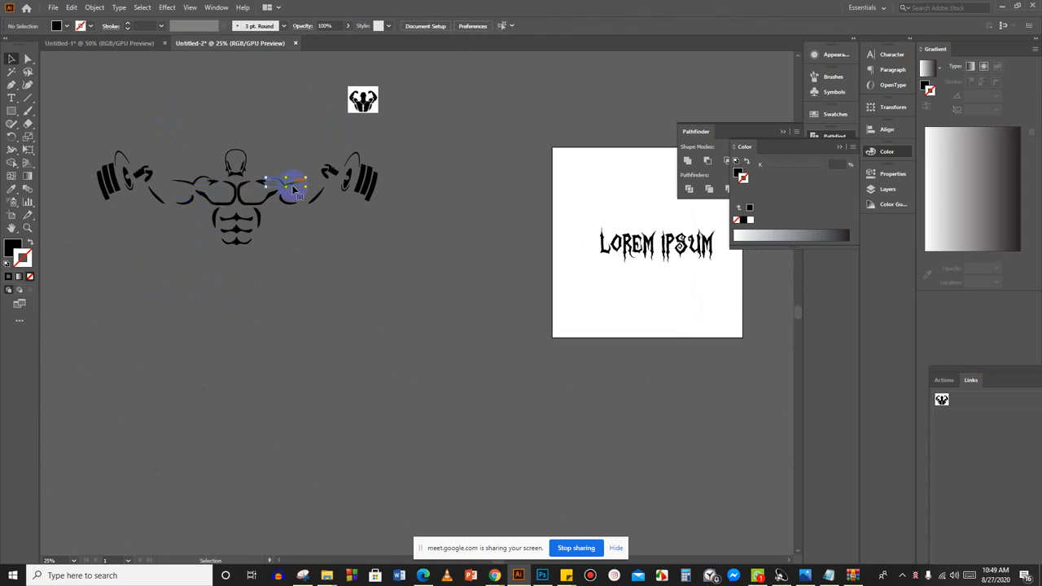
{"action": "left_click", "coordinate": [295, 189]}
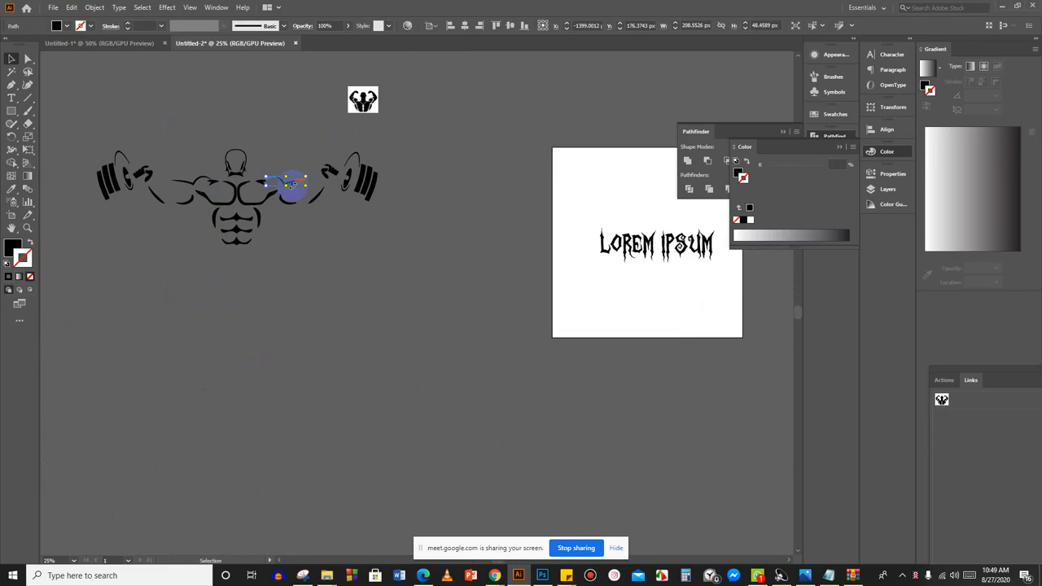
{"action": "left_click", "coordinate": [275, 276]}
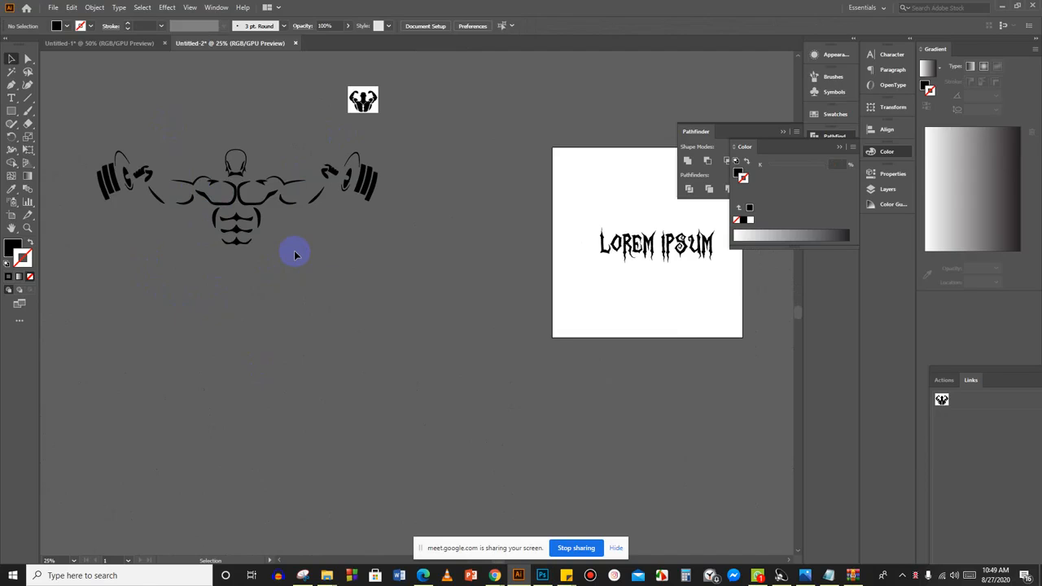
Move the figure's left upper-arm contour line outward toward the barbell hand, and deselect it.
{"action": "left_click_drag", "start_coordinate": [187, 183], "coordinate": [160, 180]}
{"action": "left_click", "coordinate": [268, 245]}
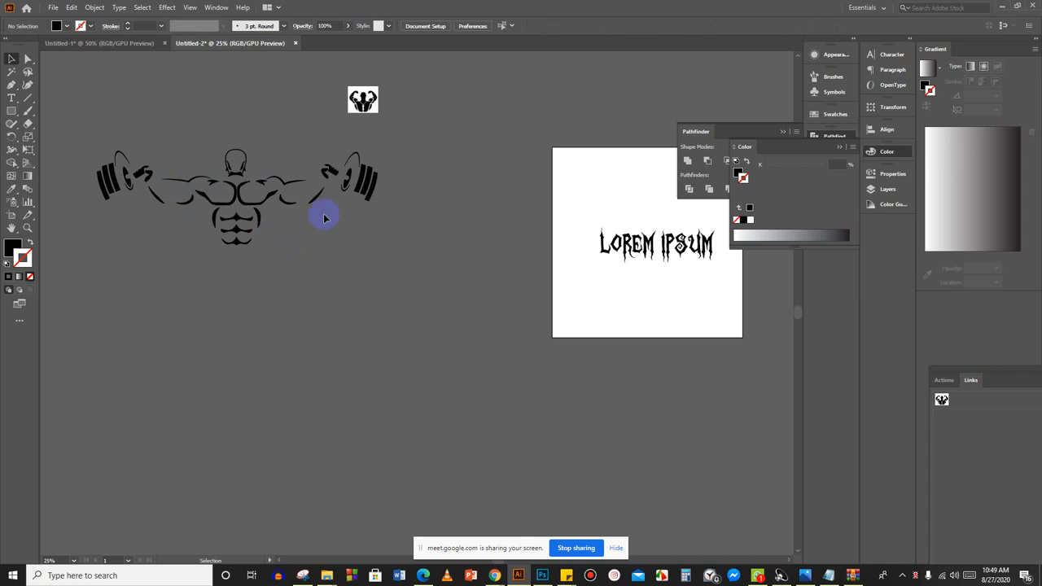
Try moving the figure's right upper-arm contour line outward toward the hand, and delete that line.
{"action": "left_click", "coordinate": [306, 184]}
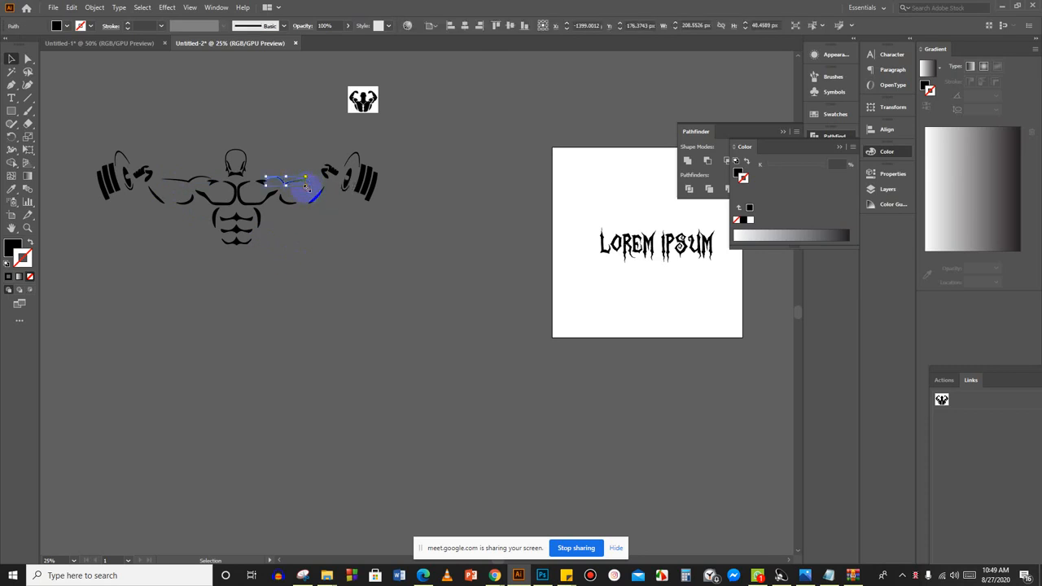
{"action": "left_click_drag", "start_coordinate": [307, 187], "coordinate": [324, 189]}
{"action": "left_click", "coordinate": [310, 242]}
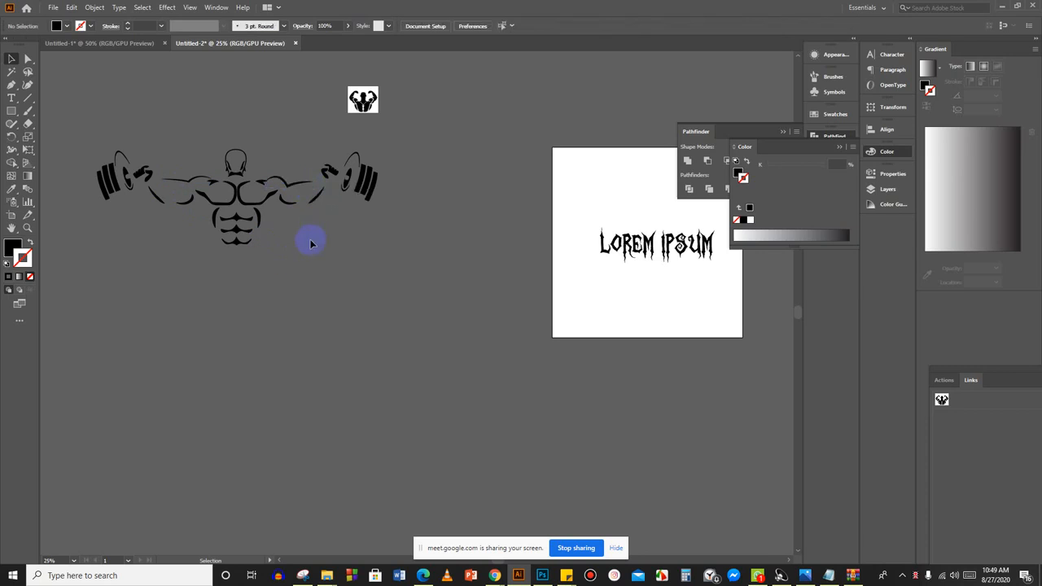
{"action": "key", "text": "ctrl+z"}
{"action": "key", "text": "Delete"}
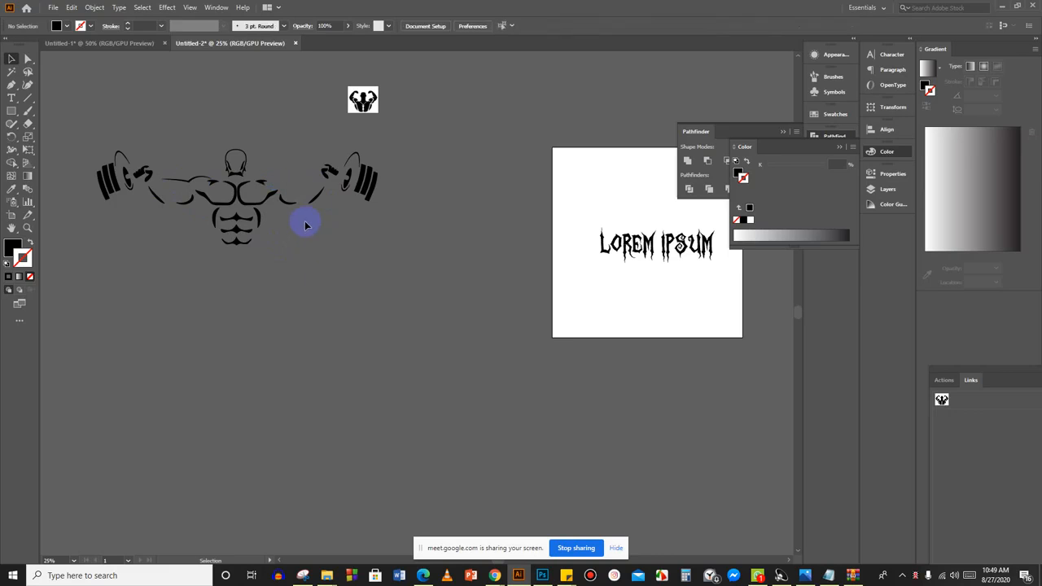
{"action": "right_click", "coordinate": [179, 177]}
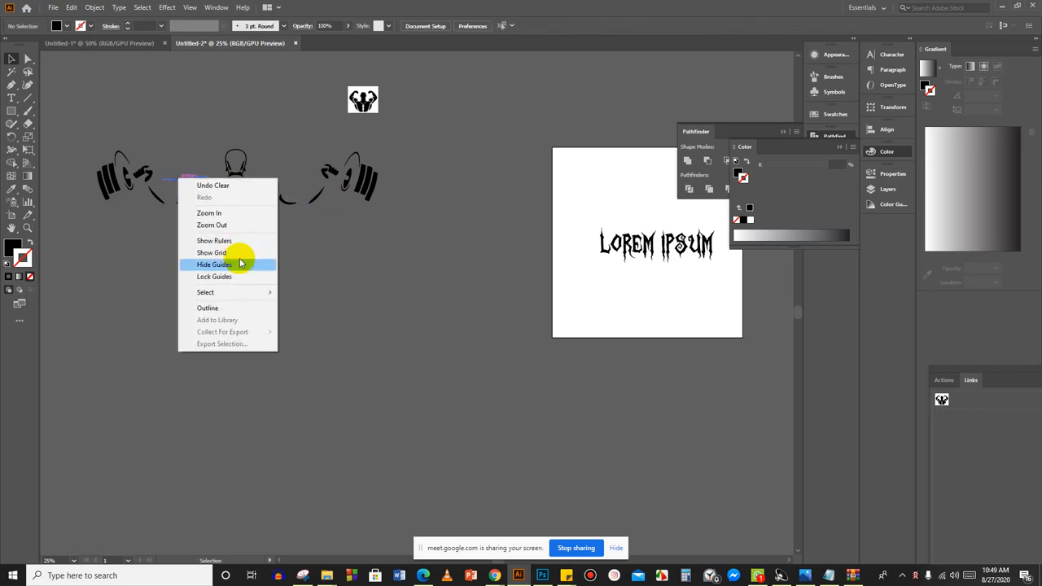
{"action": "left_click", "coordinate": [210, 186]}
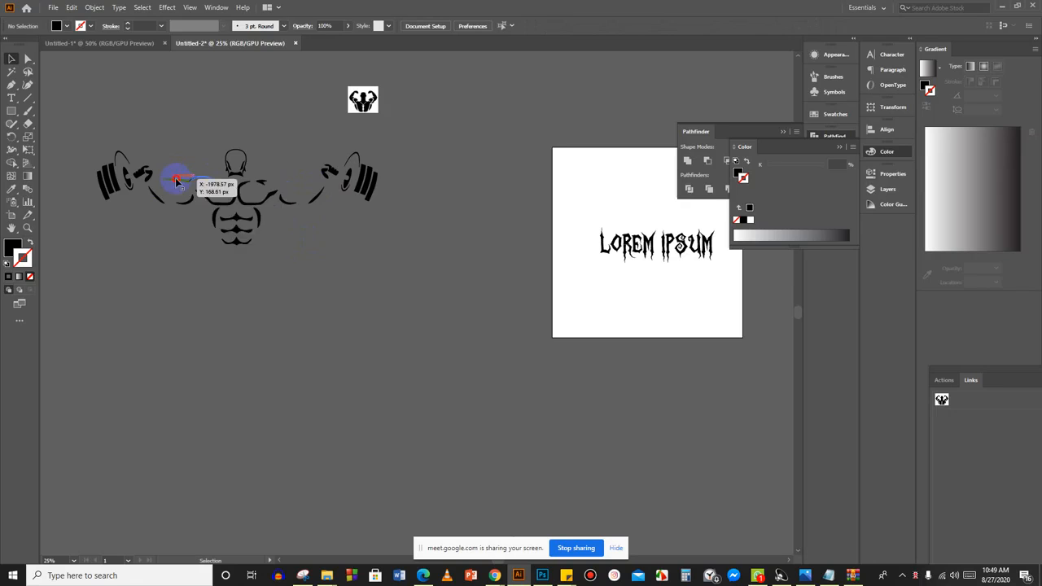
{"action": "right_click", "coordinate": [174, 178]}
{"action": "left_click", "coordinate": [207, 282]}
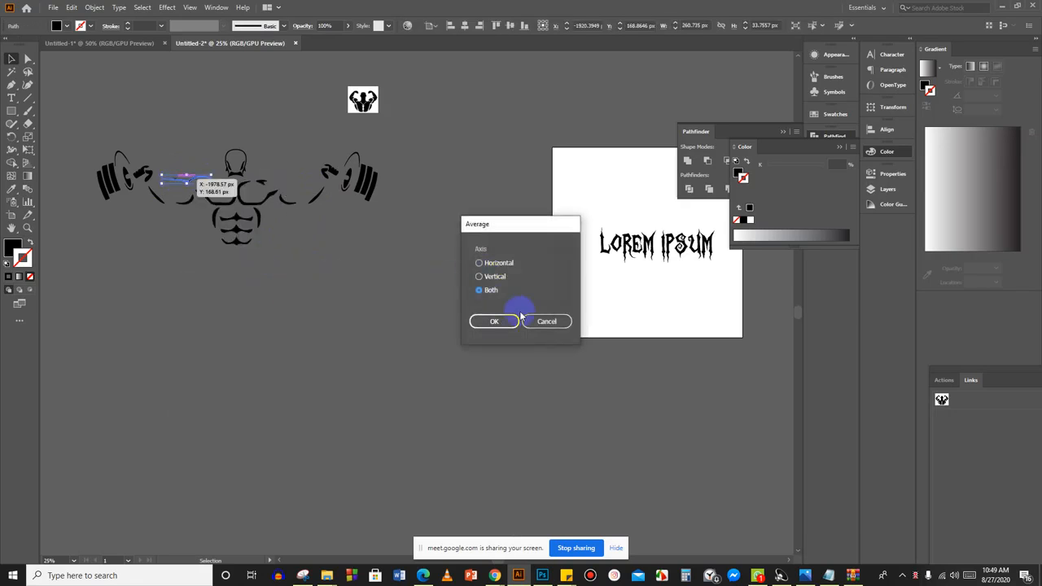
{"action": "left_click", "coordinate": [494, 320]}
Reflect the figure's left upper-arm contour line with the Reflect transform.
{"action": "right_click", "coordinate": [174, 181]}
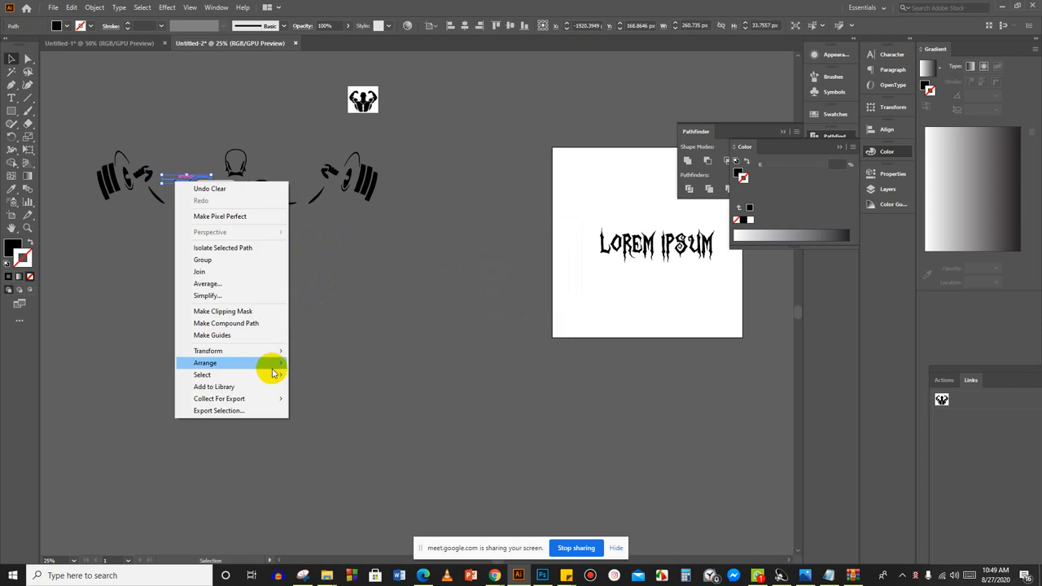
{"action": "mouse_move", "coordinate": [265, 351]}
{"action": "left_click", "coordinate": [345, 390]}
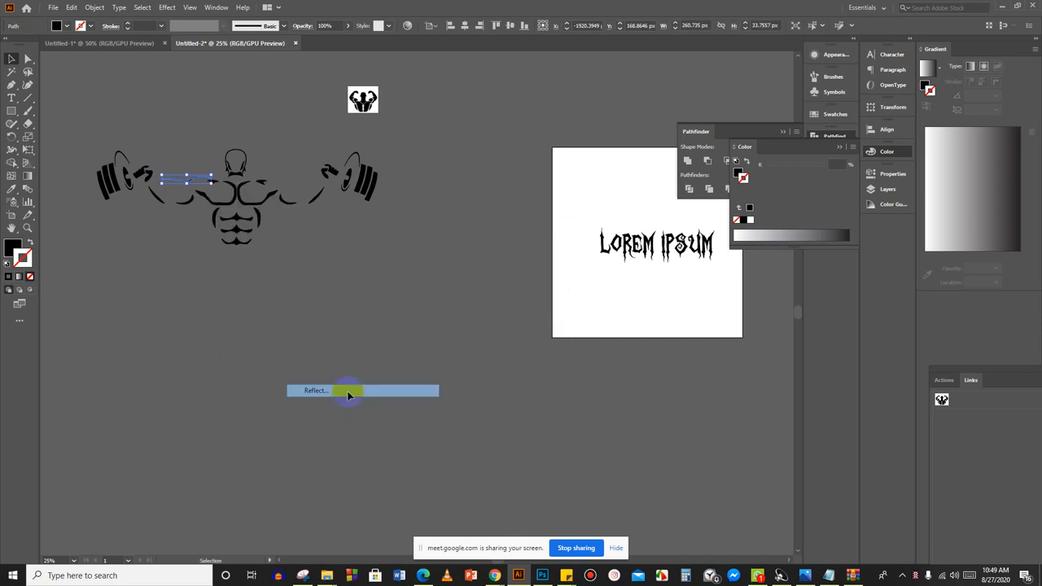
{"action": "left_click", "coordinate": [794, 310]}
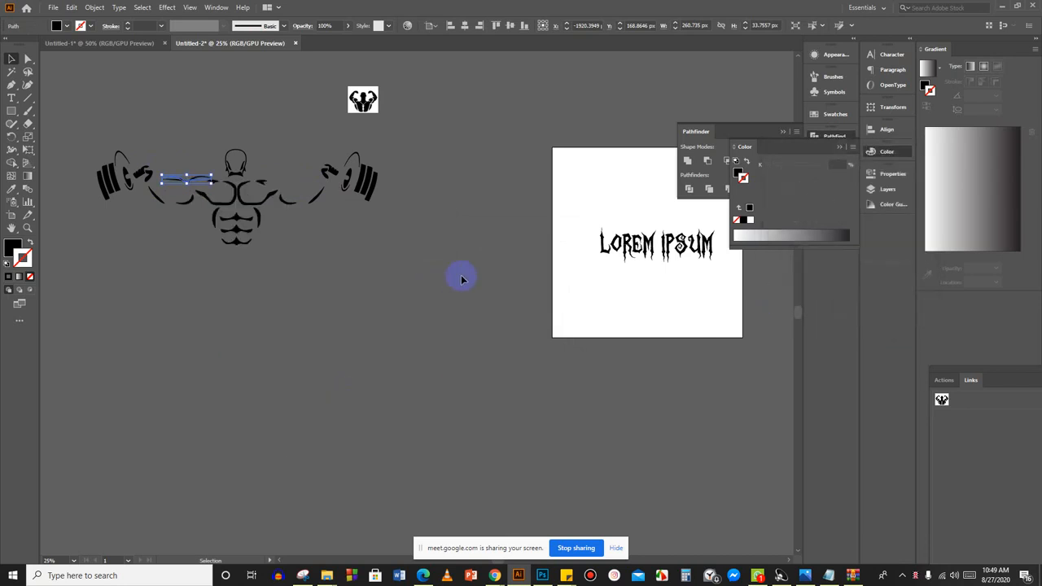
Try to place the mirrored upper-arm line from the figure's left arm onto the right arm.
{"action": "left_click", "coordinate": [421, 289]}
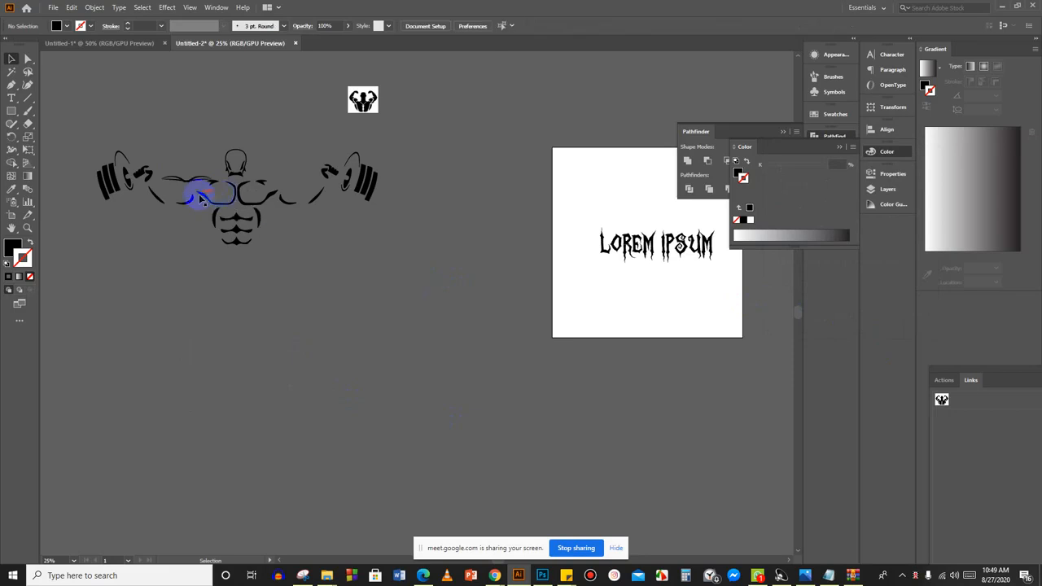
{"action": "left_click", "coordinate": [187, 183]}
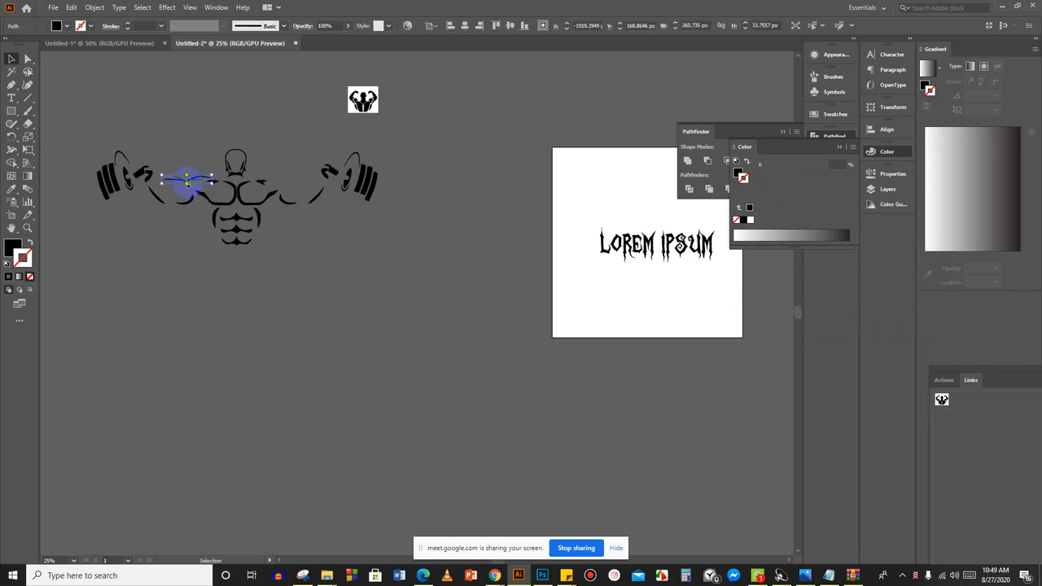
{"action": "left_click_drag", "start_coordinate": [187, 184], "coordinate": [301, 188]}
{"action": "left_click", "coordinate": [307, 354]}
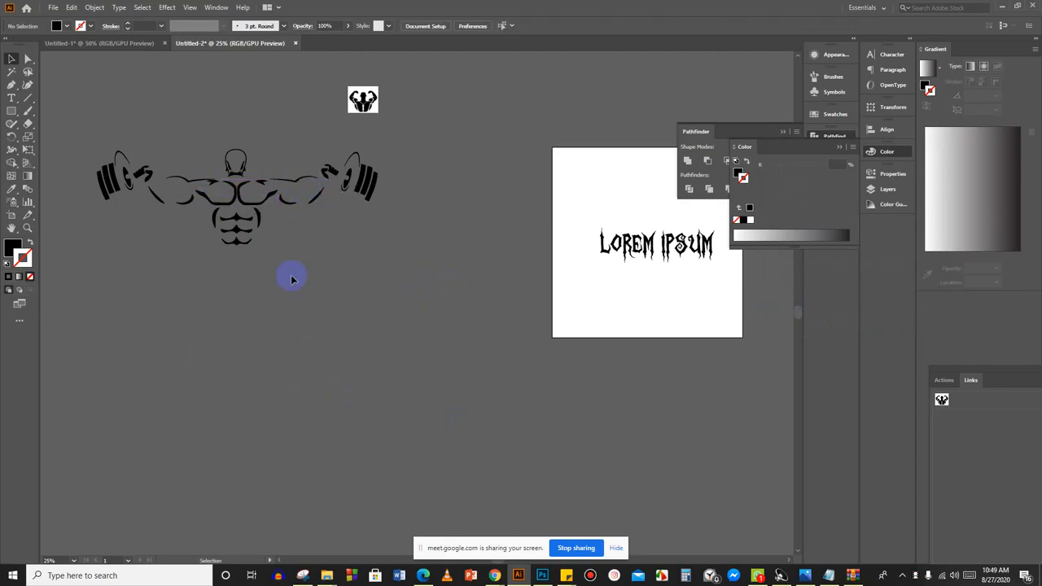
Try to adjust the overlapping upper-arm line on the left arm, and undo the last three changes.
{"action": "left_click", "coordinate": [291, 177]}
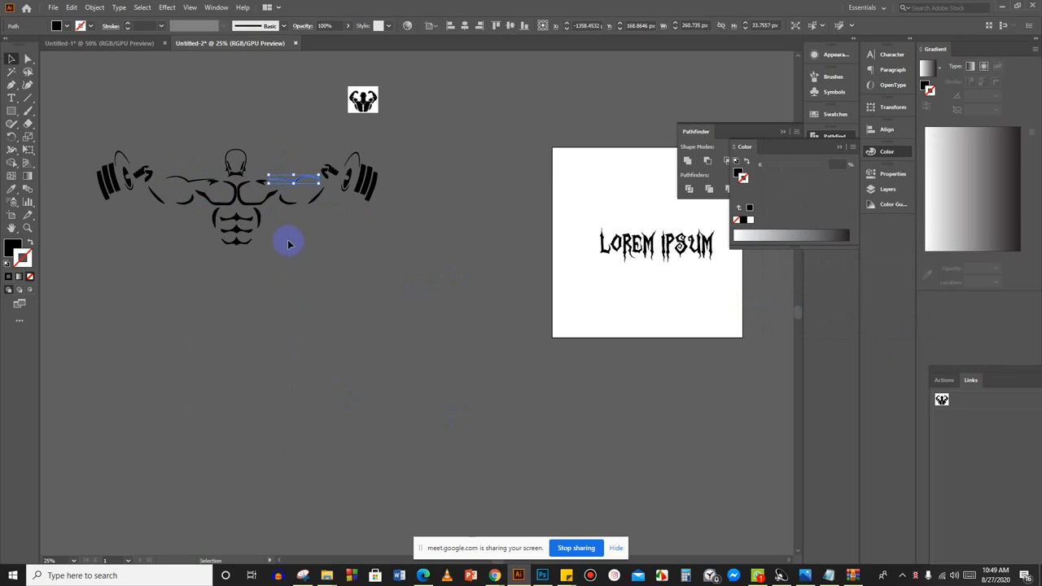
{"action": "left_click_drag", "start_coordinate": [279, 175], "coordinate": [209, 180]}
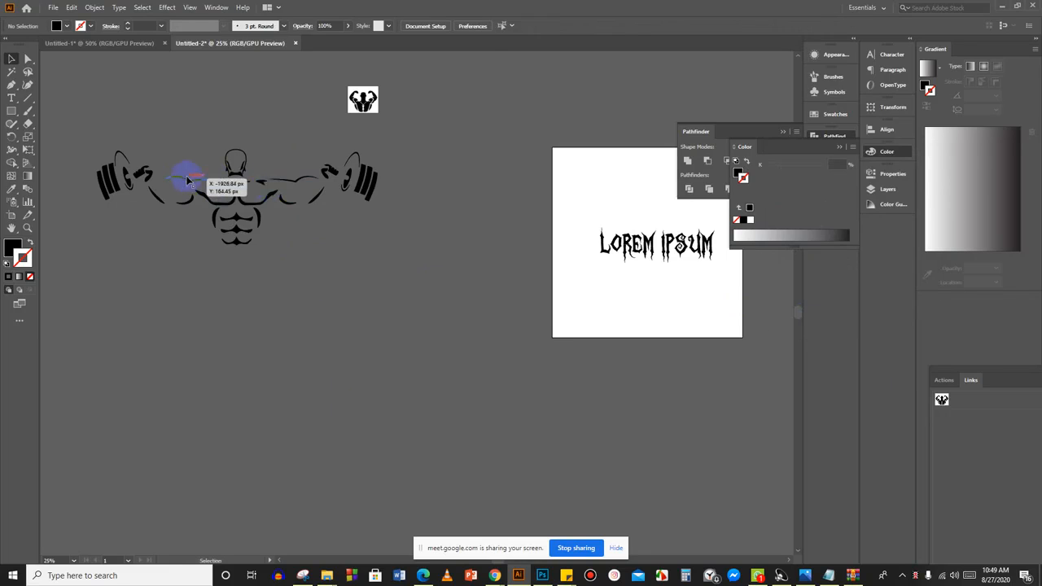
{"action": "left_click", "coordinate": [187, 177], "text": "shift"}
{"action": "left_click", "coordinate": [188, 179]}
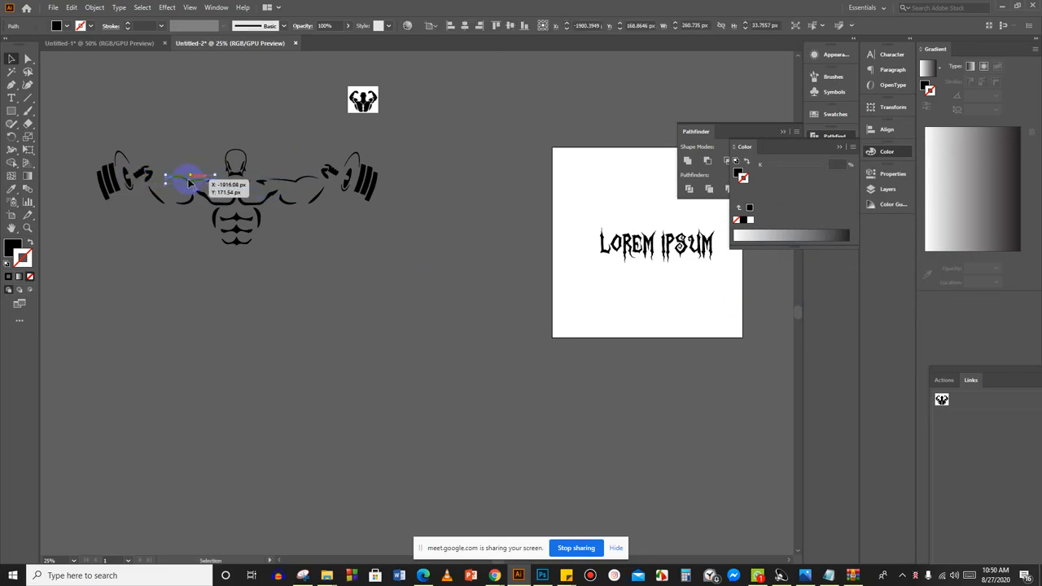
{"action": "left_click", "coordinate": [188, 179], "text": "shift"}
{"action": "left_click", "coordinate": [191, 180]}
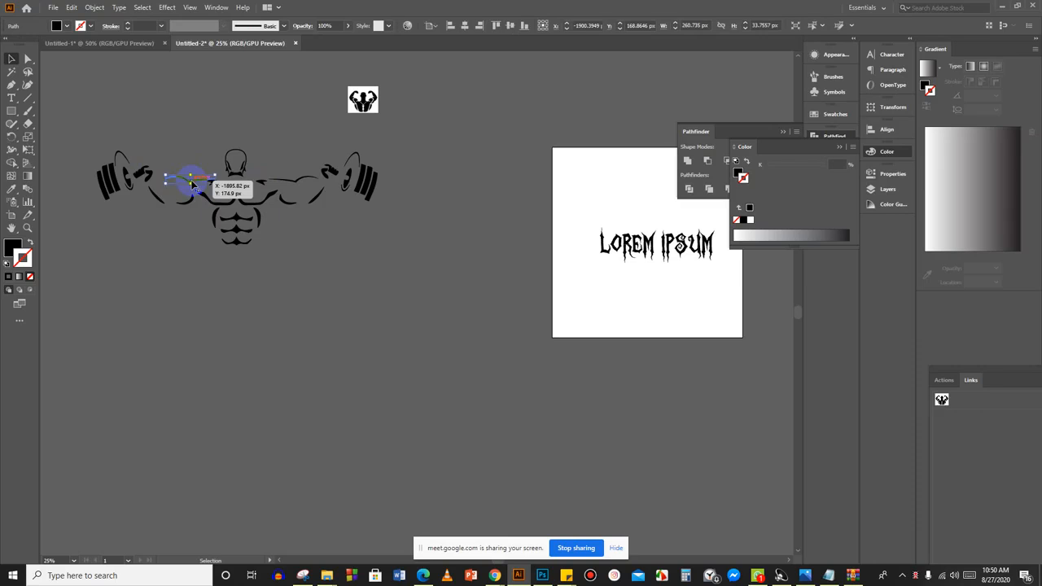
{"action": "left_click_drag", "start_coordinate": [192, 181], "coordinate": [206, 201]}
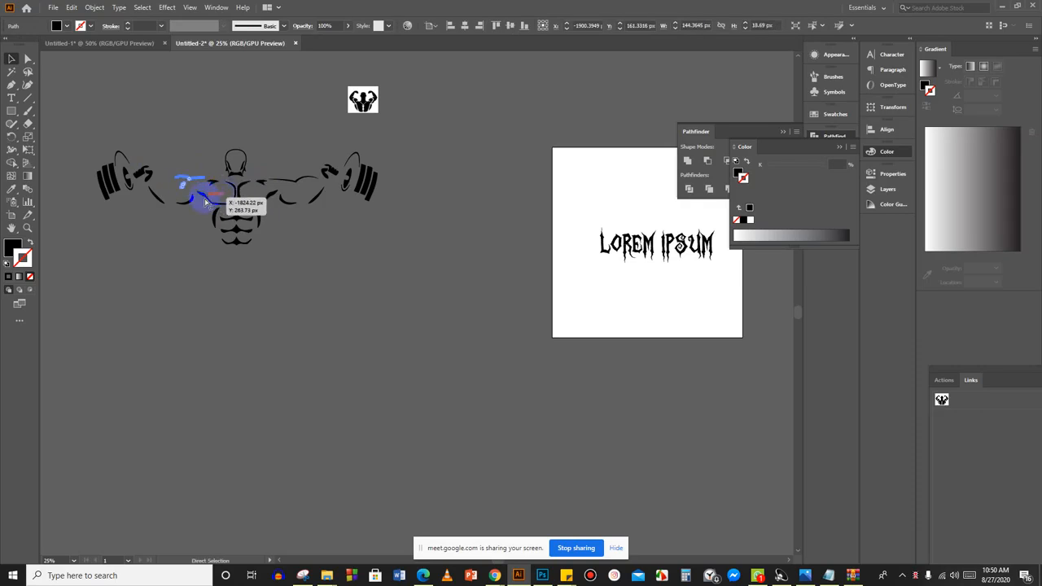
{"action": "key", "text": "ctrl+z"}
{"action": "key", "text": "ctrl+z"}
{"action": "key", "text": "ctrl+z"}
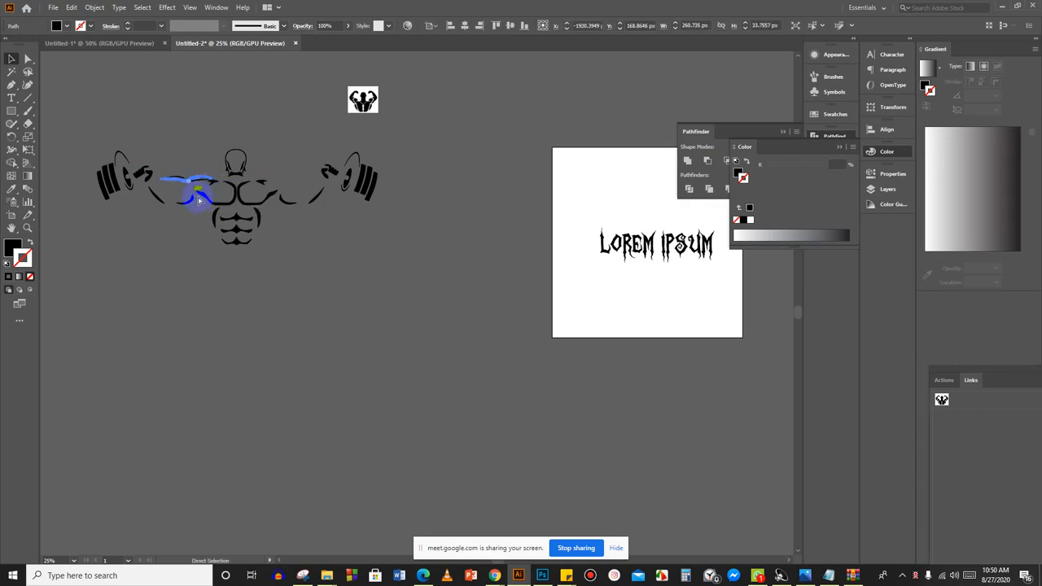
Place a copy of the mirrored upper-arm line on the figure's right arm and delete the leftover one from the left arm.
{"action": "left_click", "coordinate": [229, 319]}
{"action": "scroll", "coordinate": [192, 176], "scroll_direction": "up", "scroll_amount": 6}
{"action": "scroll", "coordinate": [192, 176], "scroll_direction": "down", "scroll_amount": 2}
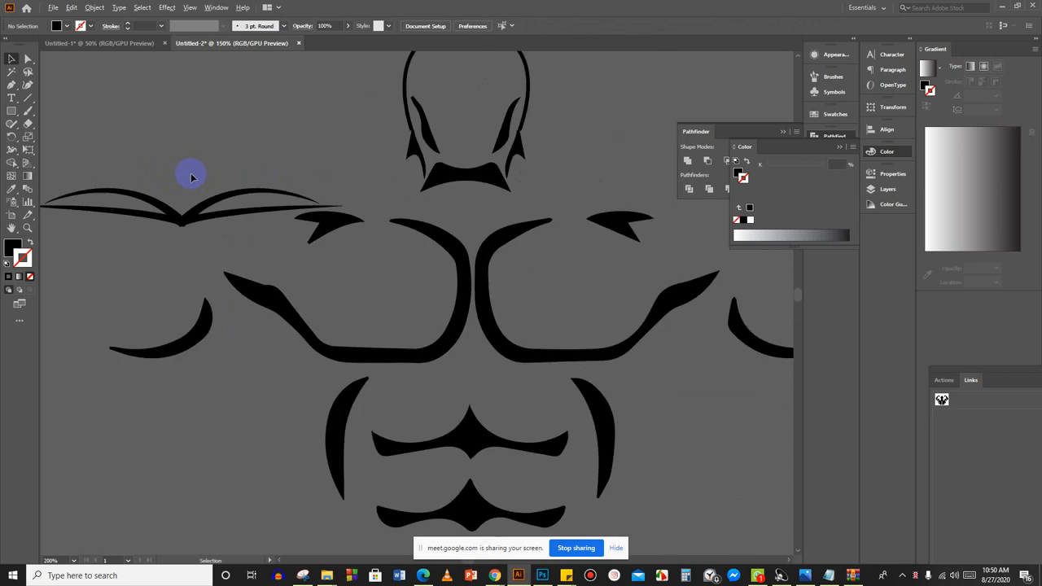
{"action": "left_click", "coordinate": [233, 203]}
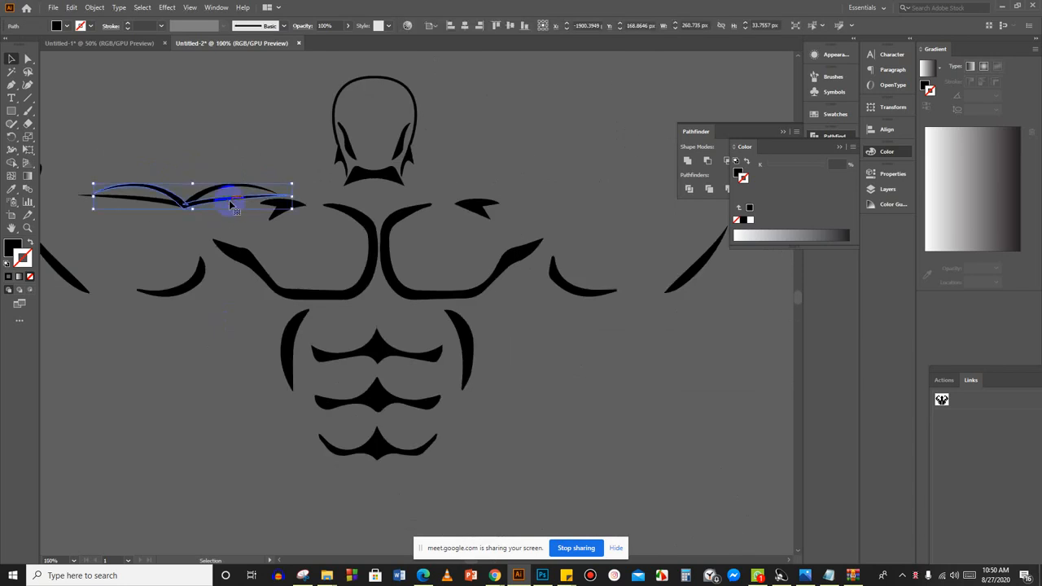
{"action": "mouse_move", "coordinate": [236, 204]}
{"action": "left_mouse_down"}
{"action": "mouse_move", "coordinate": [675, 204]}
{"action": "mouse_move", "coordinate": [624, 210]}
{"action": "left_mouse_up"}
{"action": "left_click", "coordinate": [214, 204]}
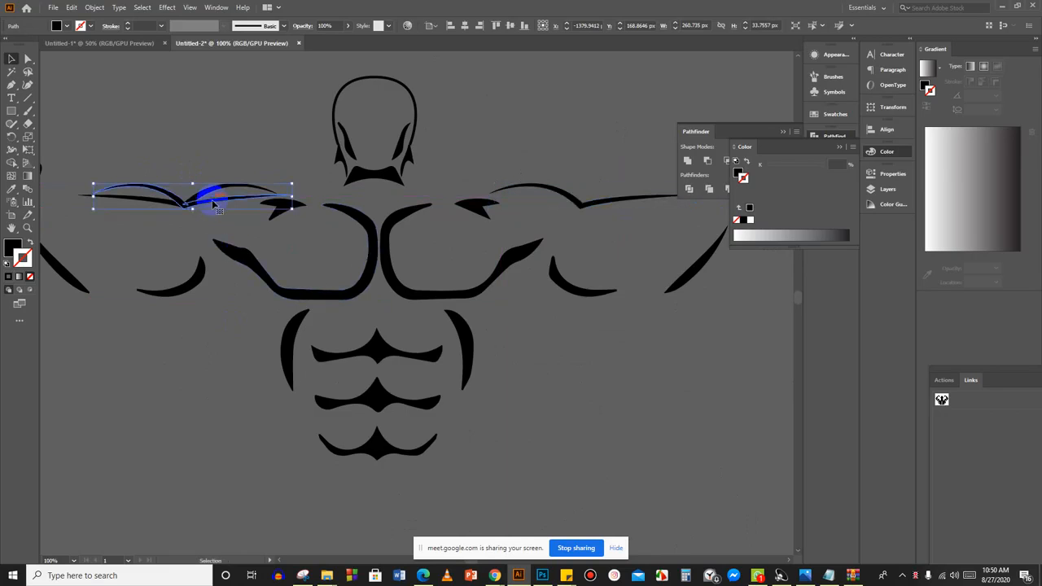
{"action": "key", "text": "Delete"}
Shift the upper line of the figure's right arm slightly inward toward the shoulder.
{"action": "scroll", "coordinate": [317, 303], "scroll_direction": "down", "scroll_amount": 3}
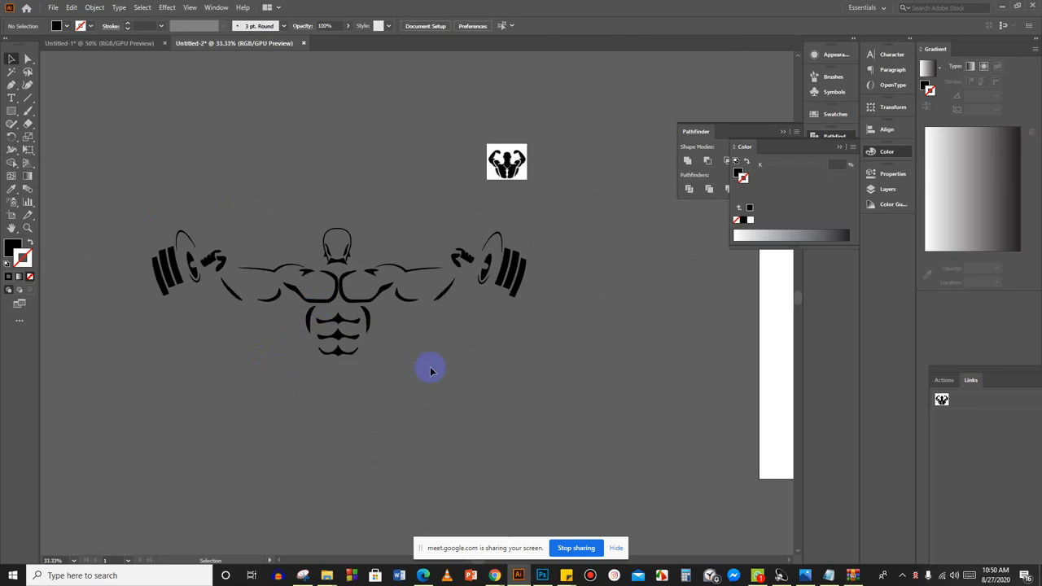
{"action": "left_click", "coordinate": [419, 273]}
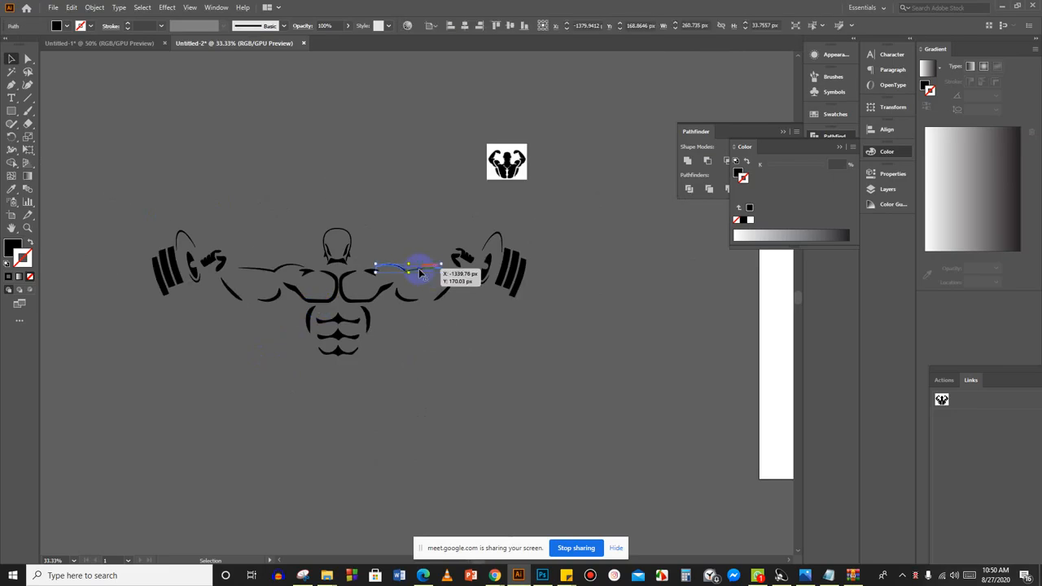
{"action": "left_click_drag", "start_coordinate": [419, 273], "coordinate": [275, 271]}
{"action": "left_click", "coordinate": [504, 347]}
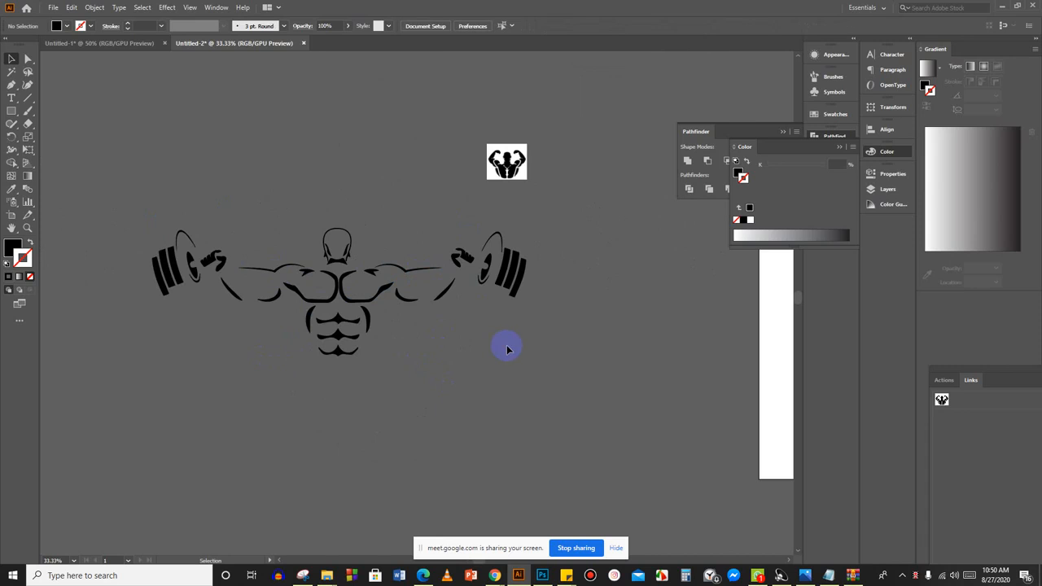
Move the LOREM IPSUM text down into the lower part of the artboard.
{"action": "scroll", "coordinate": [376, 338], "scroll_direction": "down", "scroll_amount": 1}
{"action": "scroll", "coordinate": [376, 339], "scroll_direction": "down", "scroll_amount": 2}
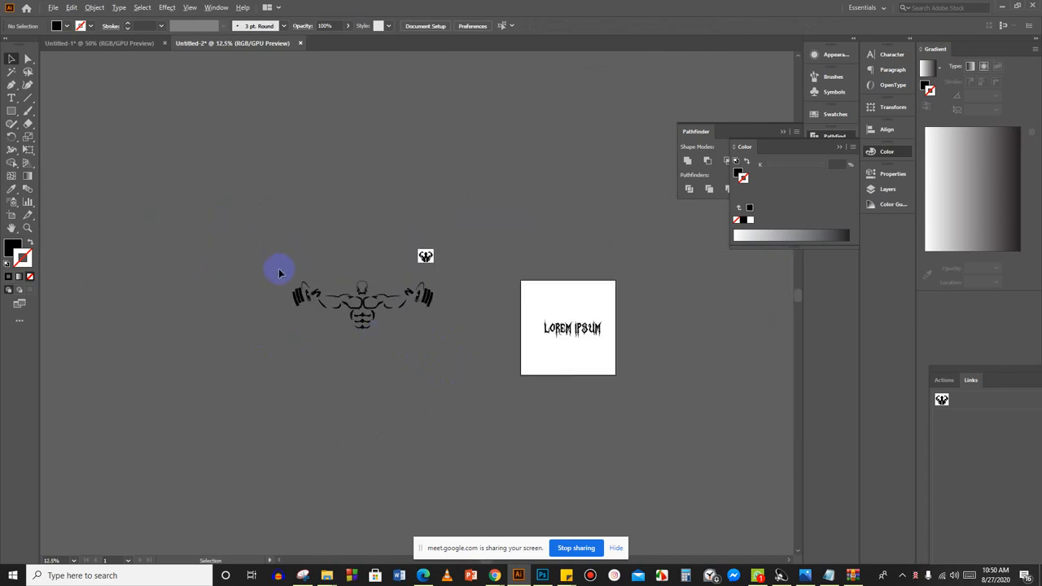
{"action": "scroll", "coordinate": [476, 352], "scroll_direction": "up", "scroll_amount": 1}
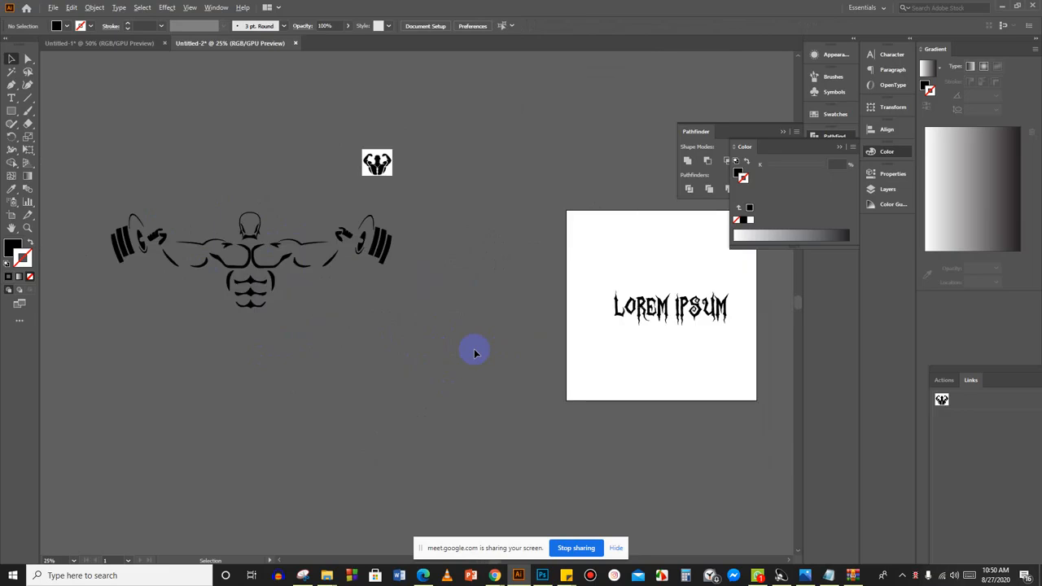
{"action": "scroll", "coordinate": [475, 351], "scroll_direction": "down", "scroll_amount": 1}
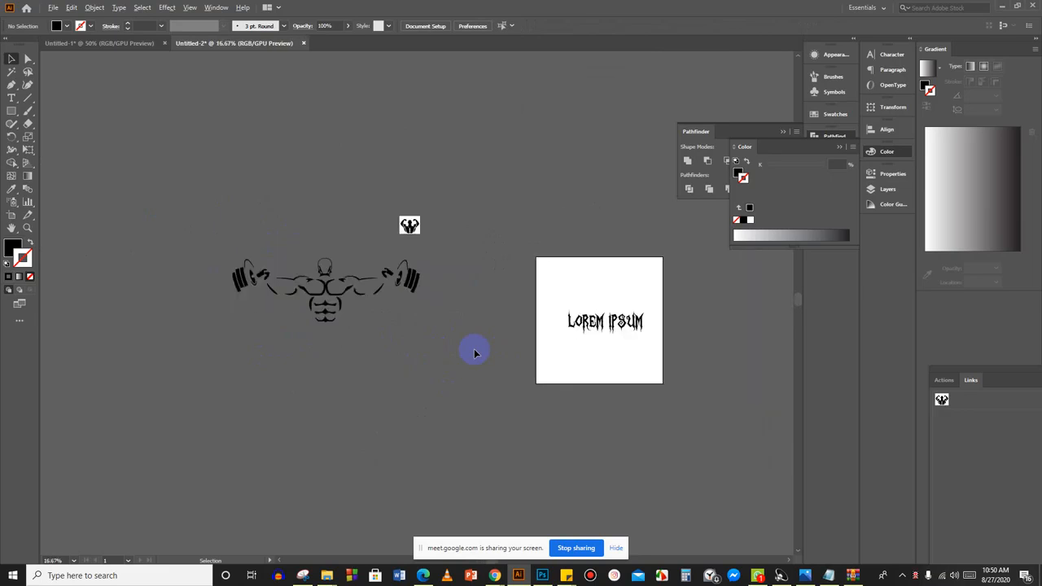
{"action": "left_click_drag", "start_coordinate": [553, 300], "coordinate": [603, 354]}
Move the whole bodybuilder figure onto the artboard above the text and scale it proportionally to about 824 by 282 px.
{"action": "left_click", "coordinate": [209, 249]}
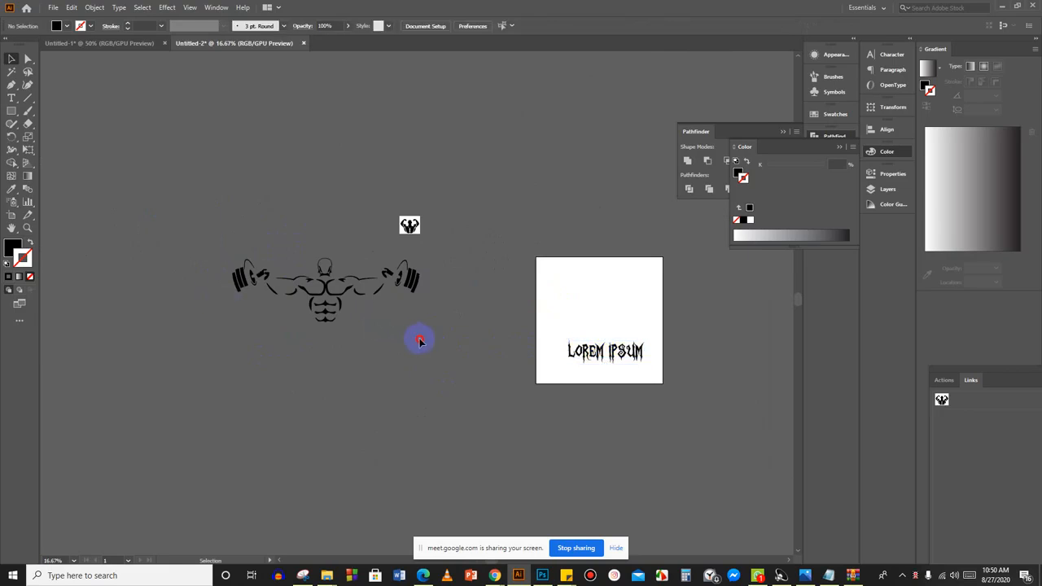
{"action": "left_click", "coordinate": [339, 310]}
{"action": "left_click_drag", "start_coordinate": [325, 301], "coordinate": [597, 316]}
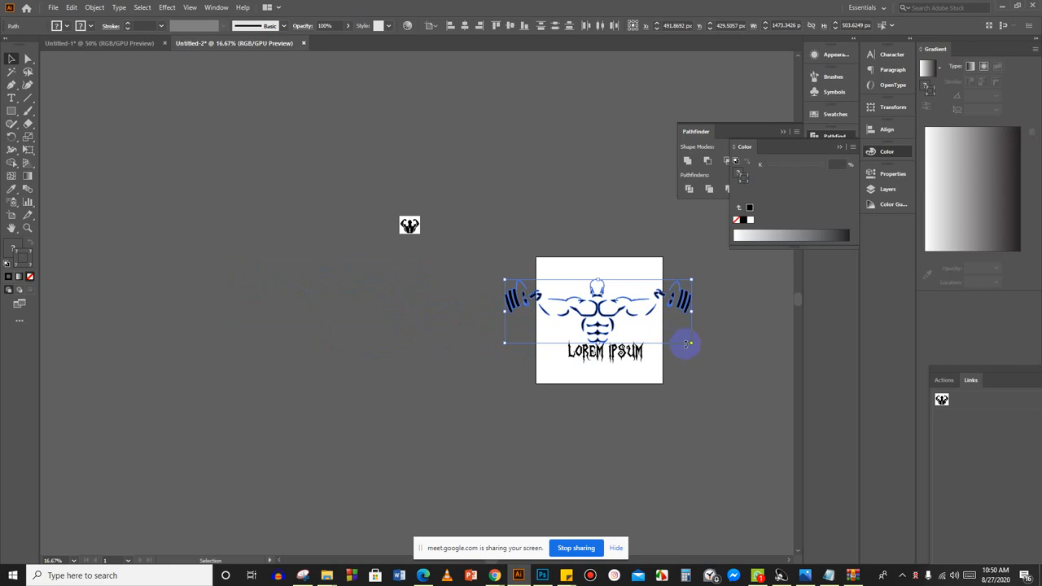
{"action": "left_click_drag", "start_coordinate": [691, 345], "coordinate": [661, 332]}
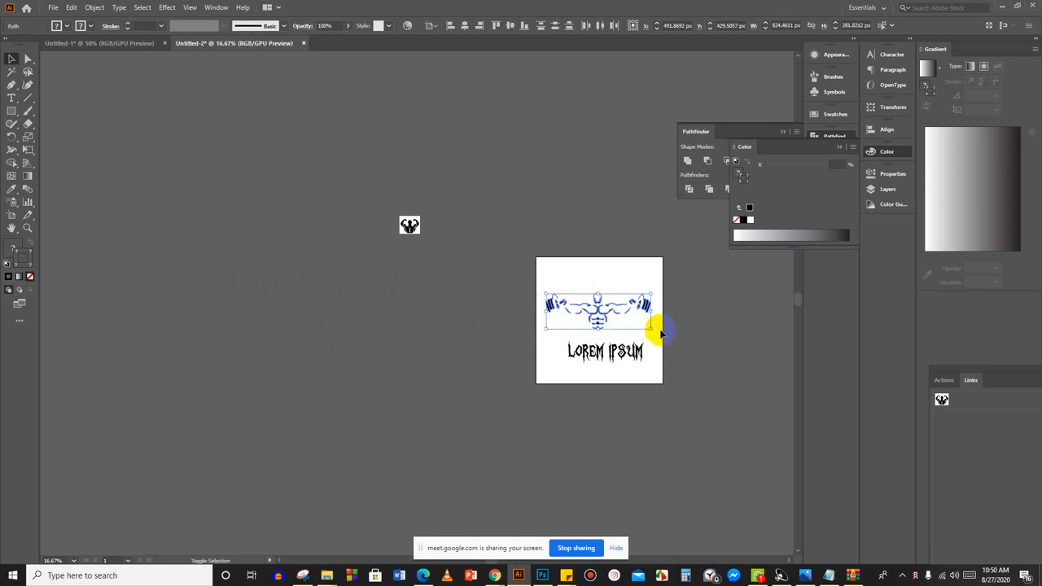
{"action": "left_click", "coordinate": [706, 358]}
Enlarge the bodybuilder figure proportionally to about 887 px wide and move it slightly higher on the artboard.
{"action": "scroll", "coordinate": [669, 348], "scroll_direction": "up", "scroll_amount": 4}
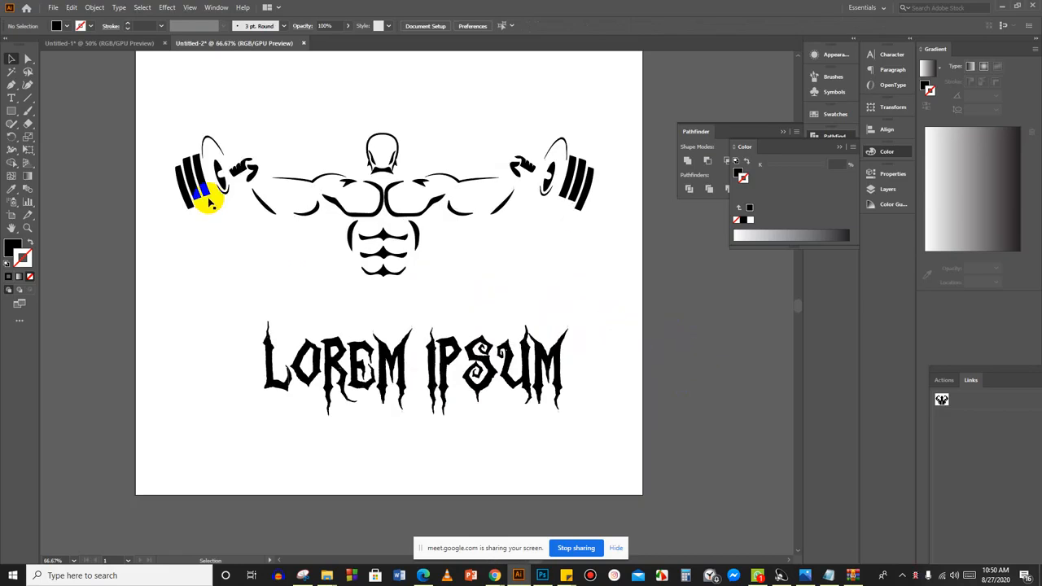
{"action": "scroll", "coordinate": [204, 204], "scroll_direction": "up", "scroll_amount": 2}
{"action": "left_click_drag", "start_coordinate": [158, 163], "coordinate": [607, 361]}
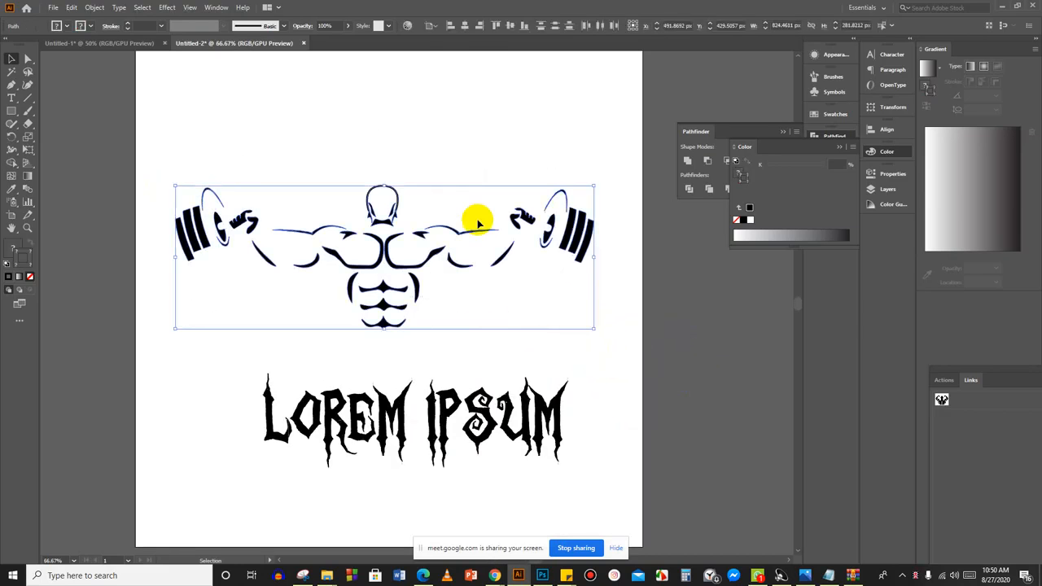
{"action": "left_click_drag", "start_coordinate": [381, 183], "coordinate": [384, 131]}
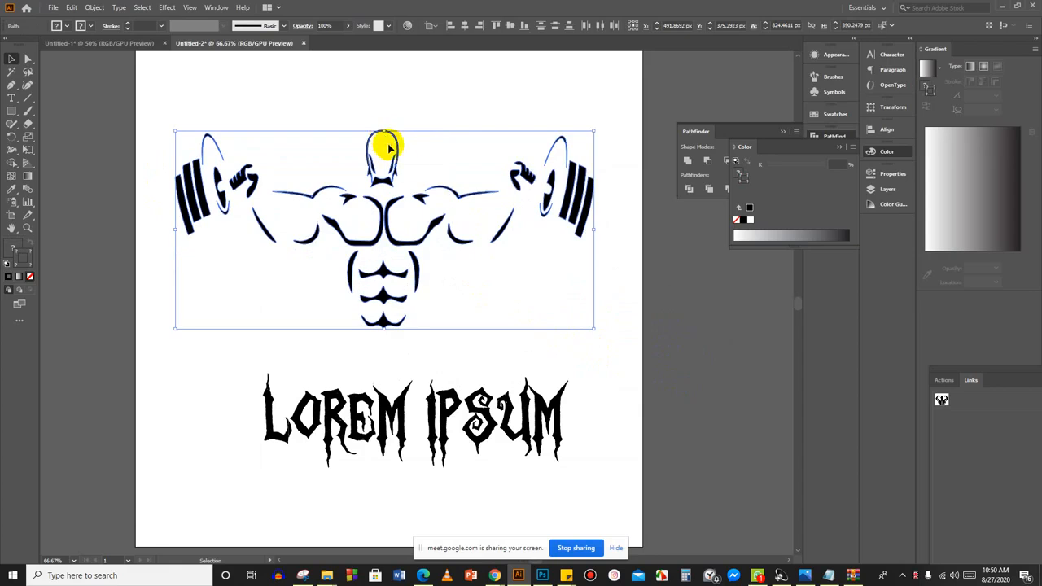
{"action": "key", "text": "ctrl+z"}
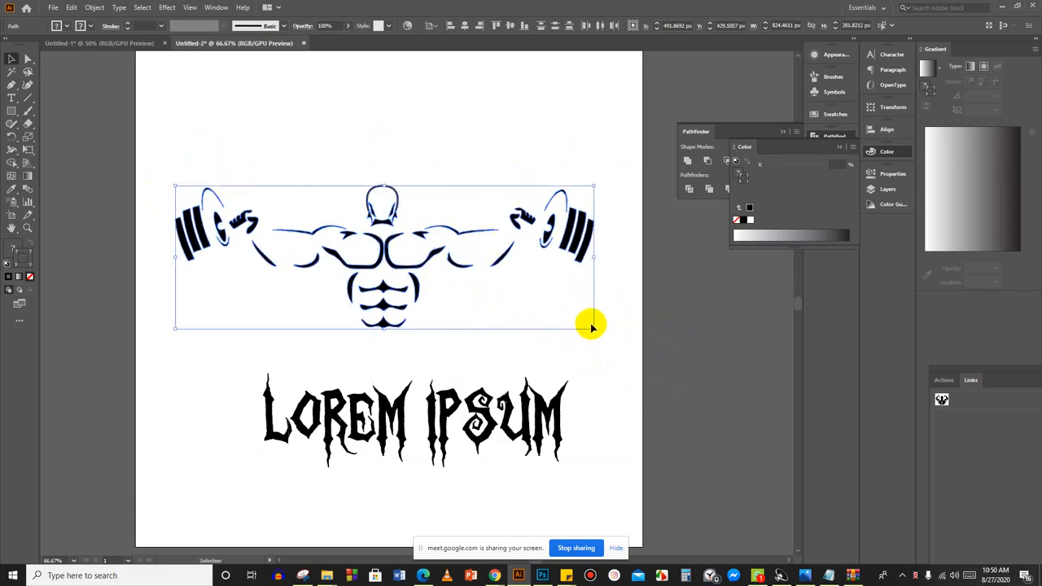
{"action": "left_click_drag", "start_coordinate": [594, 329], "coordinate": [611, 344]}
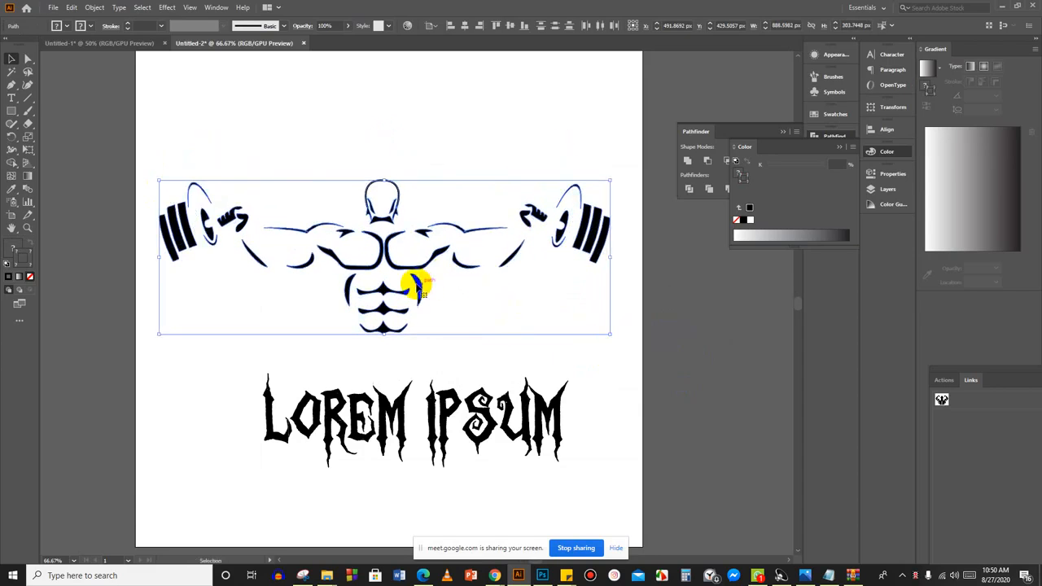
{"action": "left_click", "coordinate": [477, 355]}
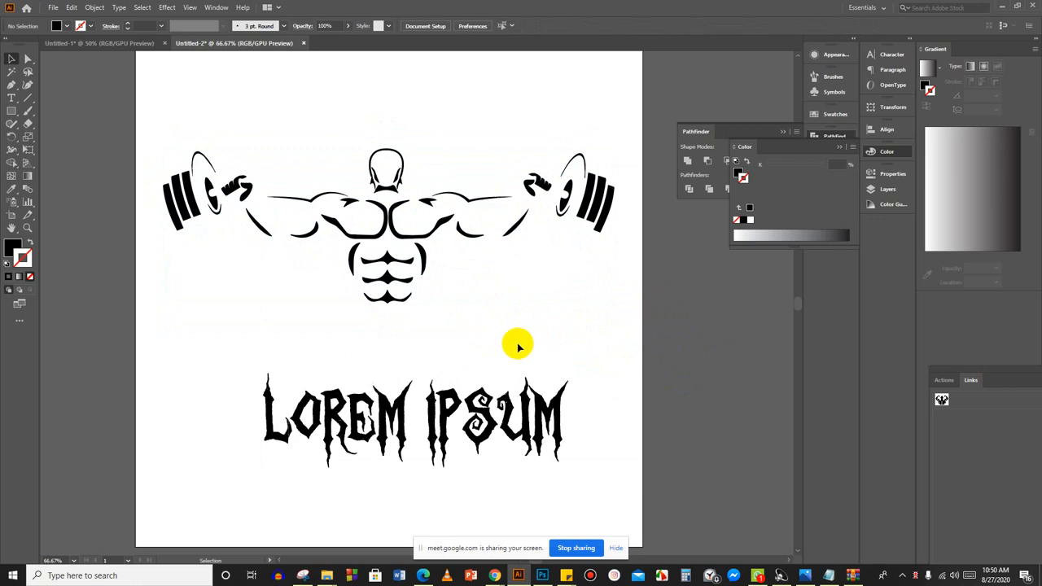
Move the LOREM IPSUM text up a little, closer to the bodybuilder figure, and deselect it.
{"action": "scroll", "coordinate": [524, 345], "scroll_direction": "down", "scroll_amount": 1}
{"action": "scroll", "coordinate": [522, 341], "scroll_direction": "down", "scroll_amount": 1}
{"action": "scroll", "coordinate": [520, 346], "scroll_direction": "up", "scroll_amount": 1}
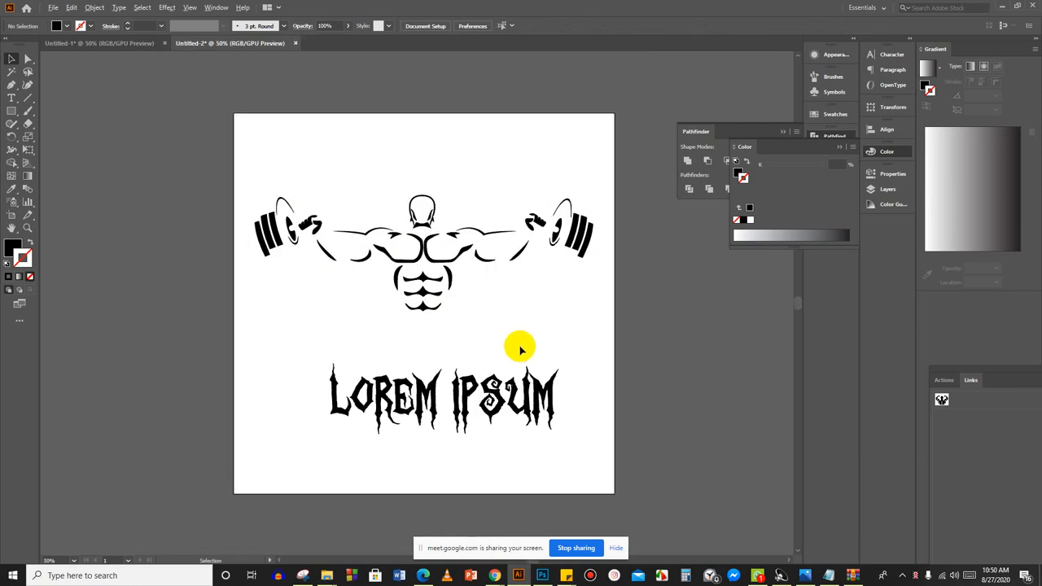
{"action": "scroll", "coordinate": [520, 350], "scroll_direction": "up", "scroll_amount": 1}
{"action": "scroll", "coordinate": [521, 350], "scroll_direction": "down", "scroll_amount": 2}
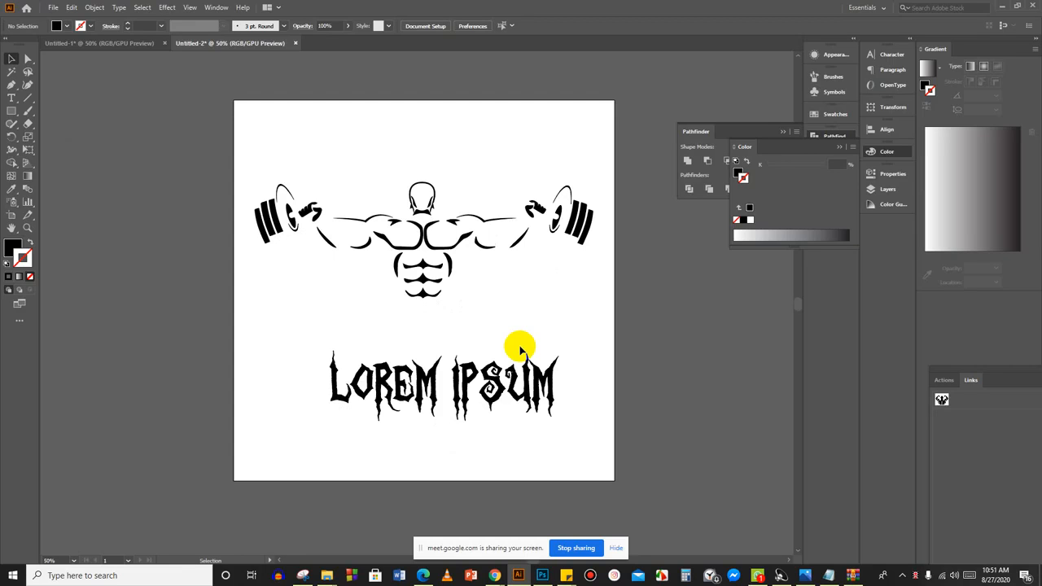
{"action": "scroll", "coordinate": [537, 338], "scroll_direction": "down", "scroll_amount": 2}
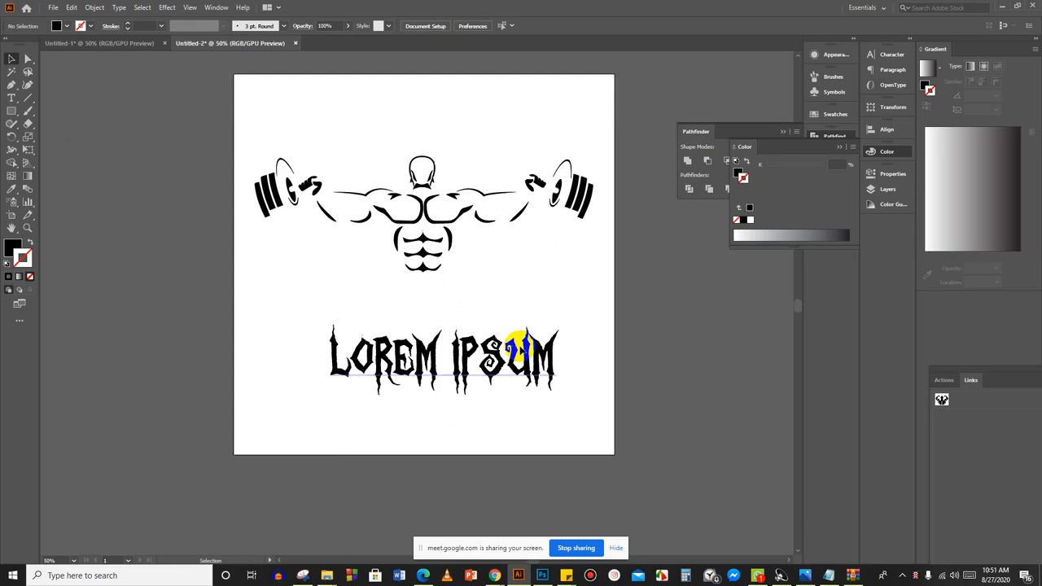
{"action": "scroll", "coordinate": [581, 293], "scroll_direction": "up", "scroll_amount": 3}
{"action": "left_click_drag", "start_coordinate": [436, 396], "coordinate": [440, 372]}
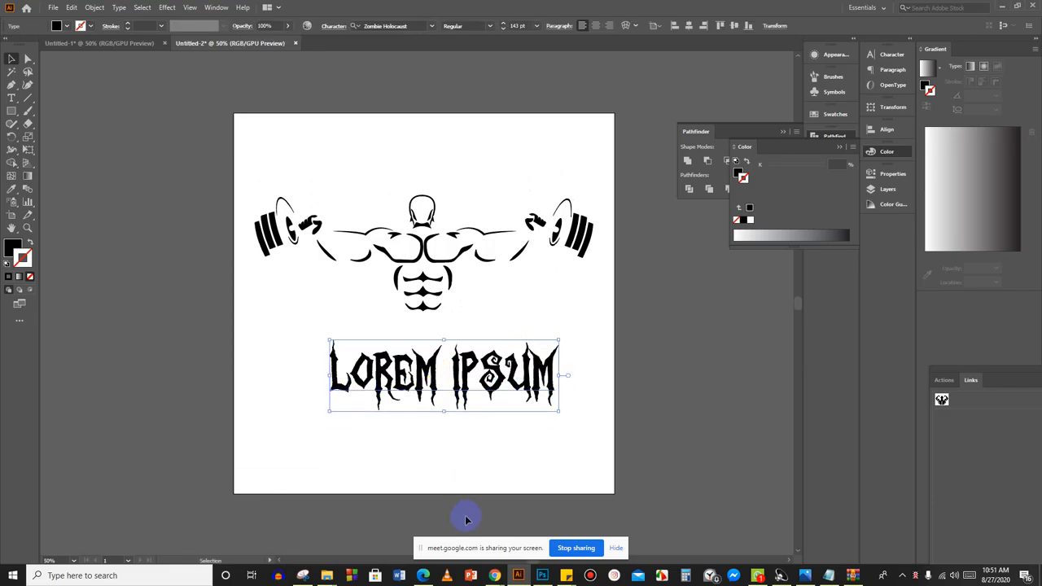
{"action": "left_click", "coordinate": [480, 181]}
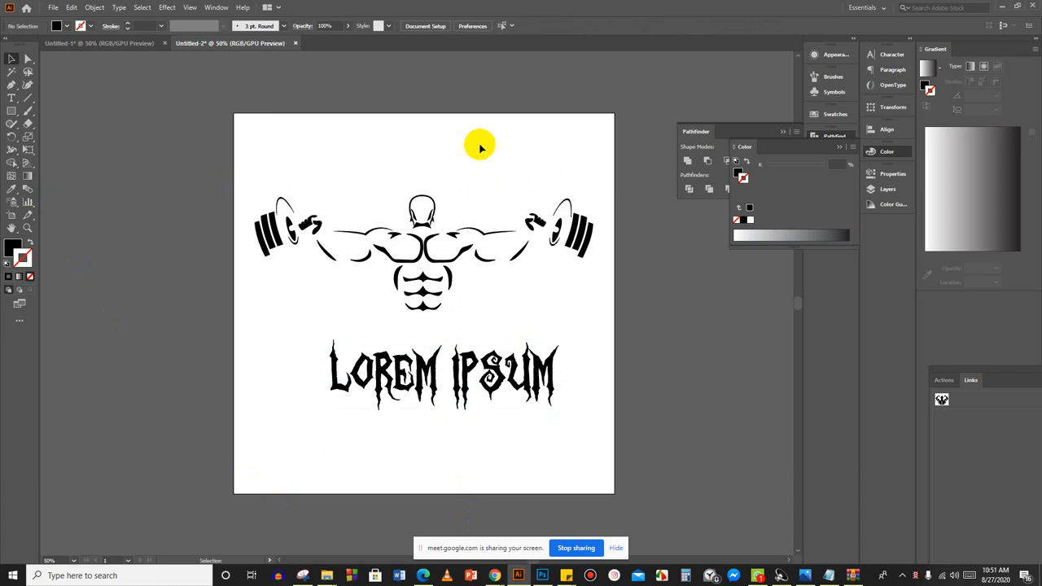
{"action": "left_click", "coordinate": [388, 28]}
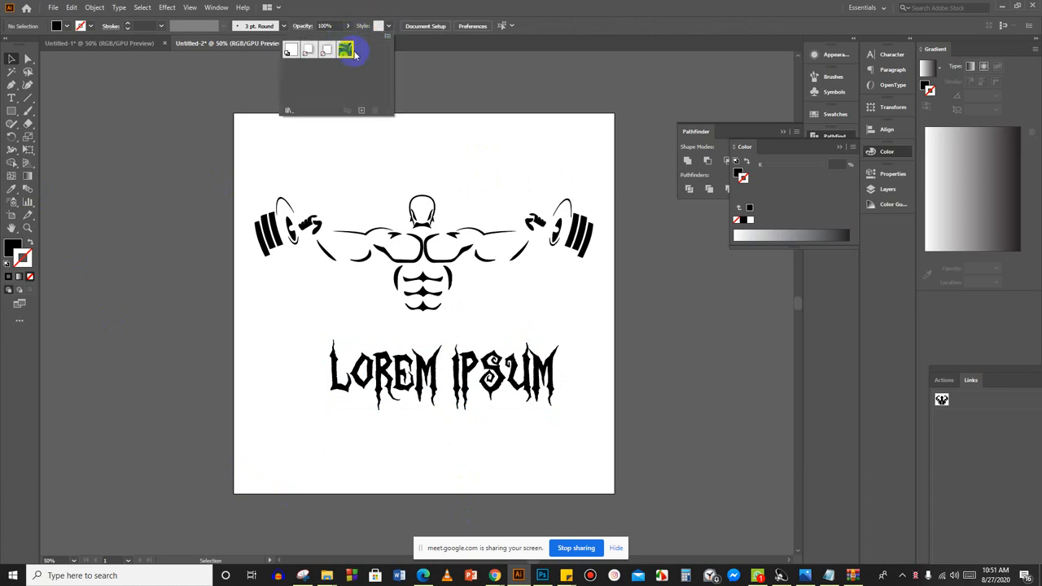
{"action": "left_click", "coordinate": [347, 52]}
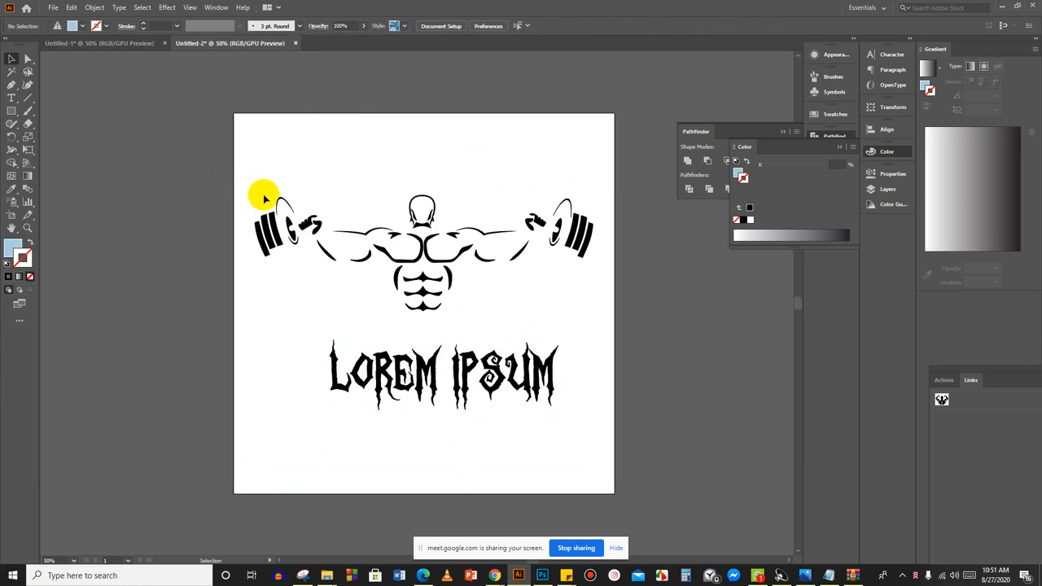
{"action": "key", "text": "ctrl+z"}
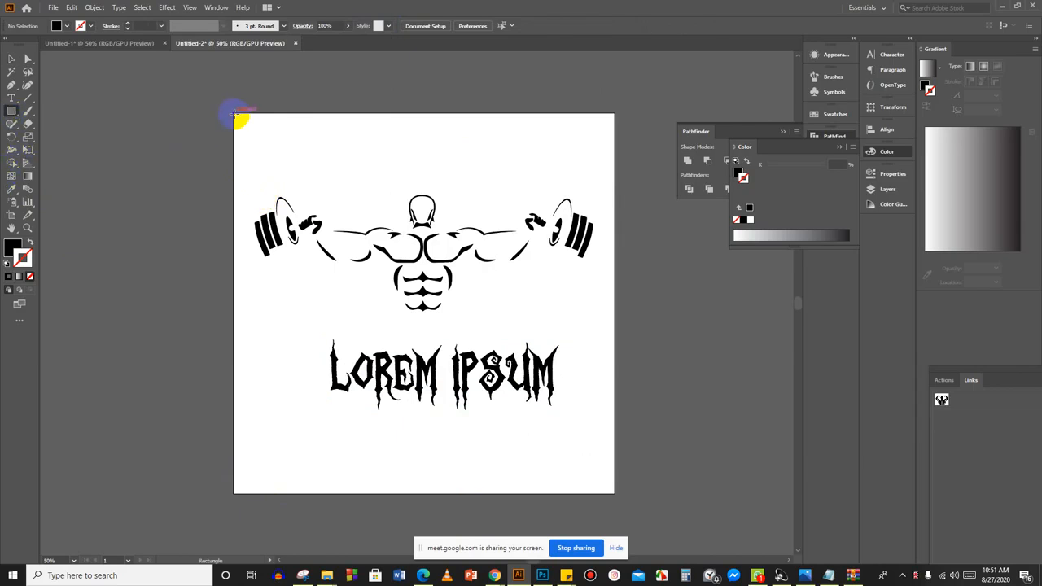
Draw a 1000 by 1000 px rectangle covering the whole artboard and fill it with orange #e5580a.
{"action": "left_click_drag", "start_coordinate": [235, 115], "coordinate": [613, 491]}
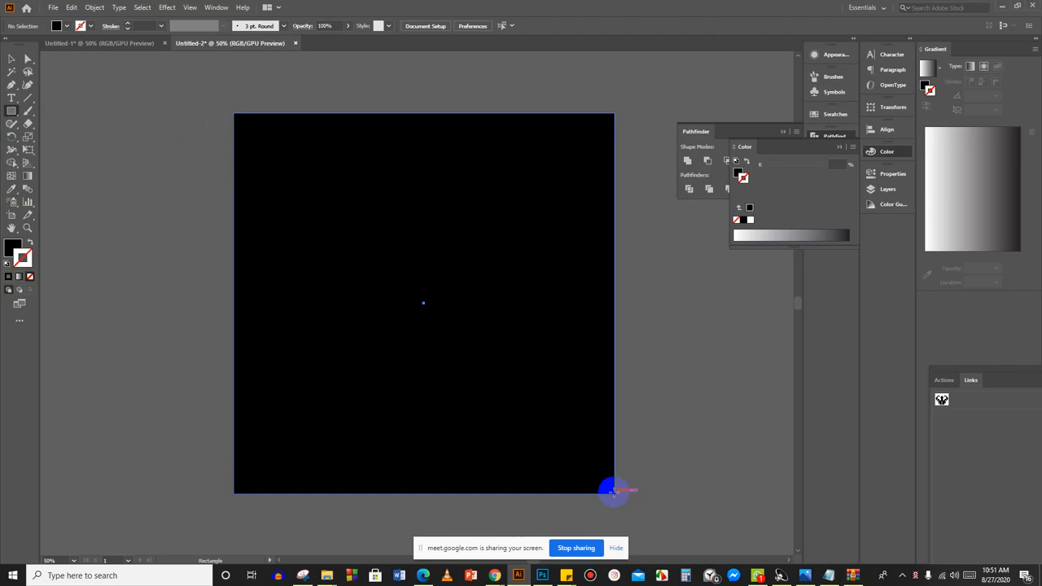
{"action": "right_click", "coordinate": [463, 225]}
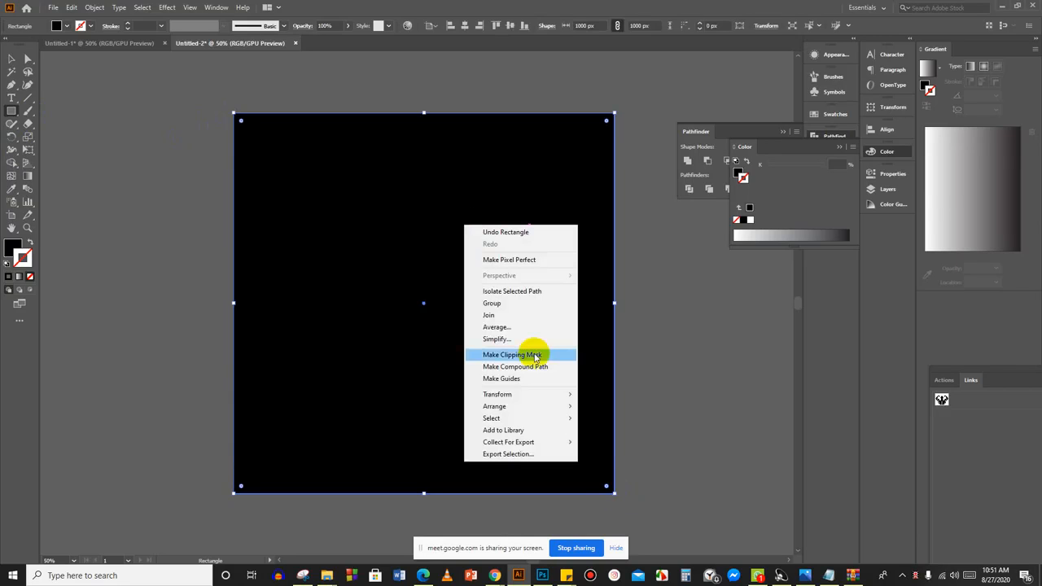
{"action": "left_click", "coordinate": [19, 242]}
{"action": "double_click", "coordinate": [20, 242]}
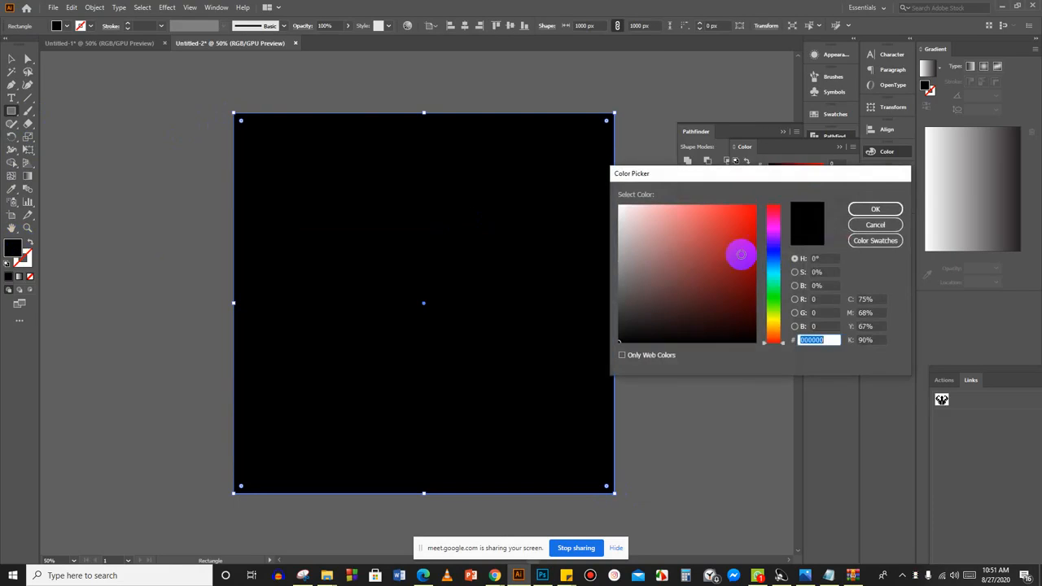
{"action": "left_click", "coordinate": [774, 333]}
{"action": "left_click", "coordinate": [748, 217]}
{"action": "left_click", "coordinate": [869, 209]}
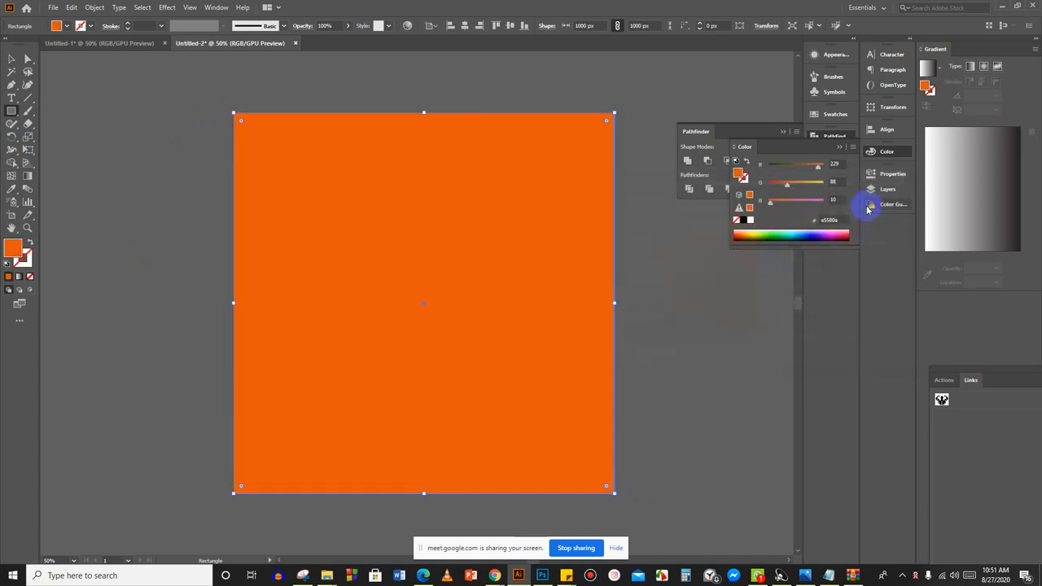
Send the orange rectangle to the back, behind the bodybuilder figure and the LOREM IPSUM text.
{"action": "right_click", "coordinate": [458, 206]}
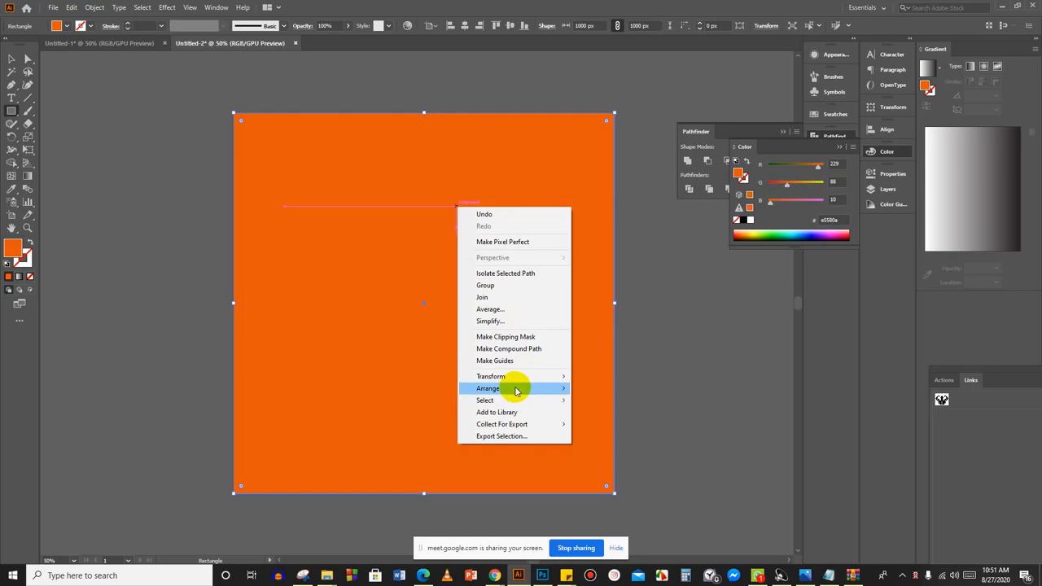
{"action": "mouse_move", "coordinate": [515, 391]}
{"action": "left_click", "coordinate": [639, 424]}
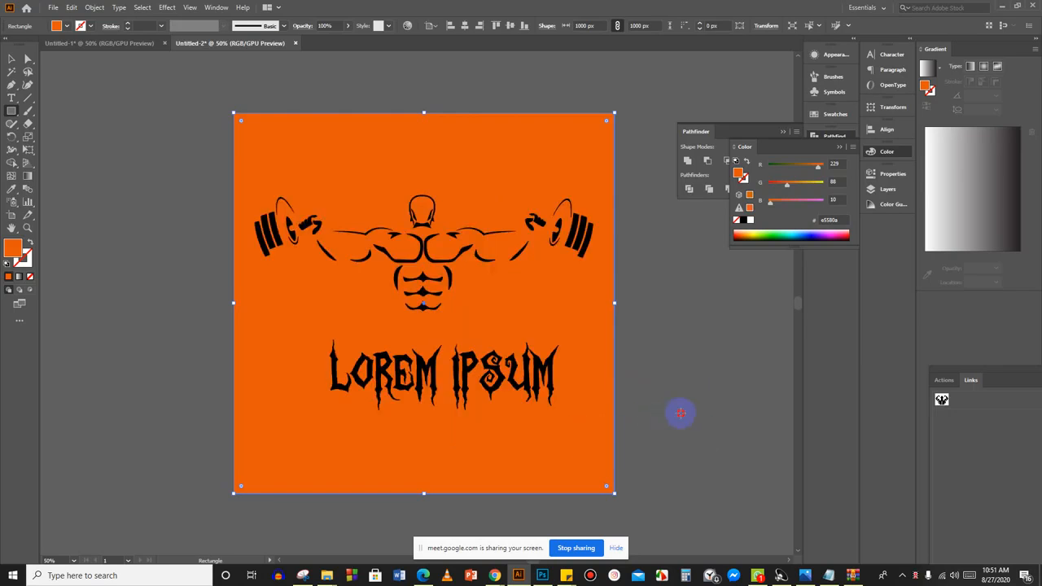
{"action": "left_click", "coordinate": [676, 417]}
{"action": "left_click", "coordinate": [545, 306]}
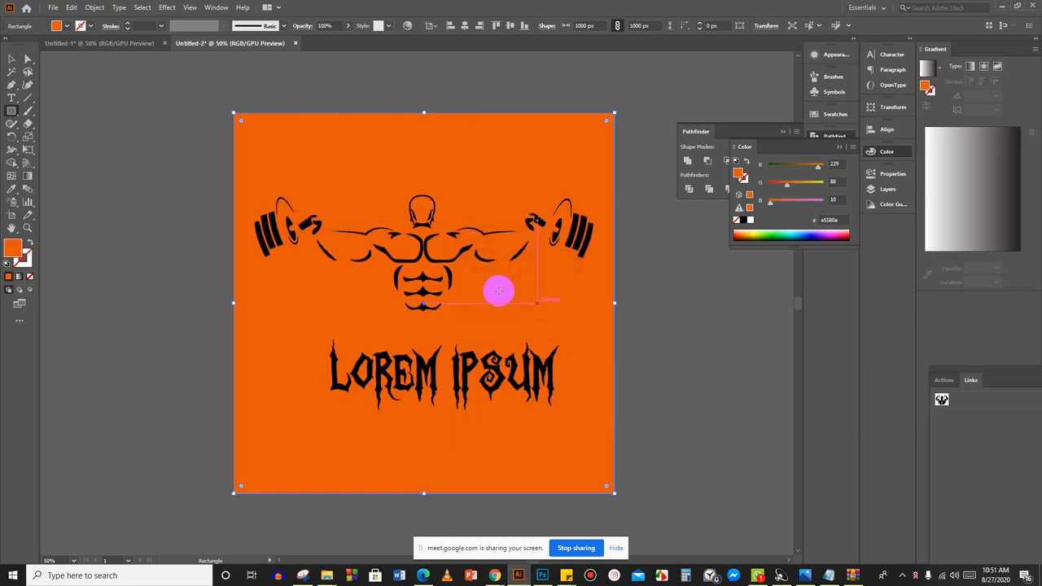
Switch to Chrome and search Google for pumpkin in a new tab.
{"action": "mouse_move", "coordinate": [494, 575]}
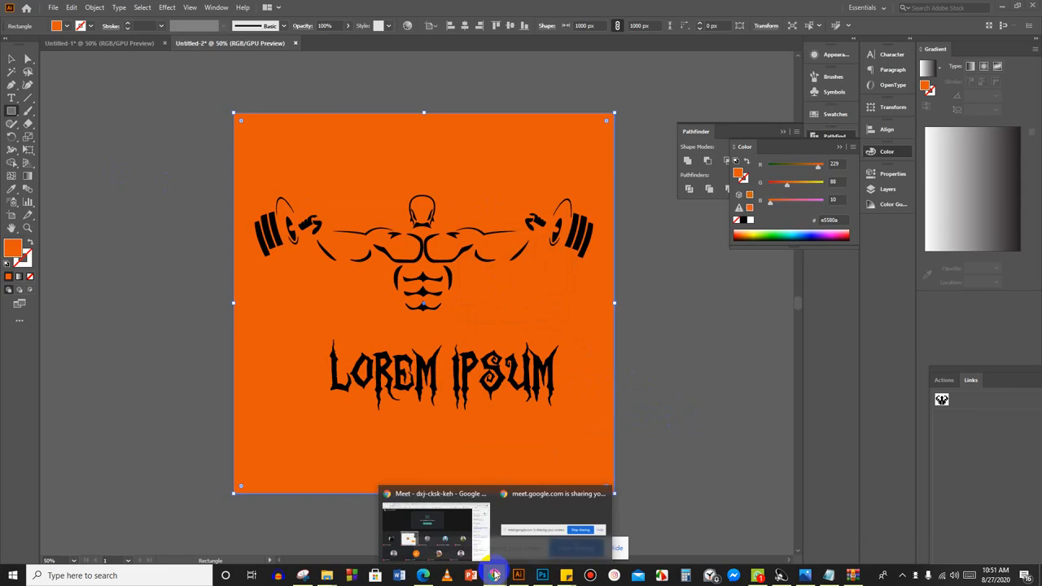
{"action": "left_click", "coordinate": [463, 540]}
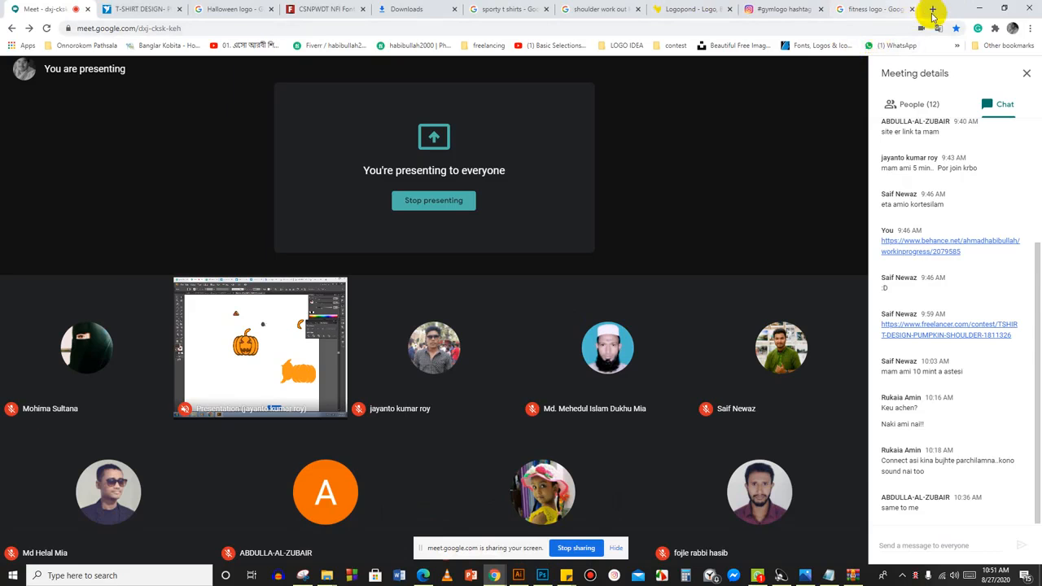
{"action": "left_click", "coordinate": [932, 9]}
{"action": "type", "text": "pu"}
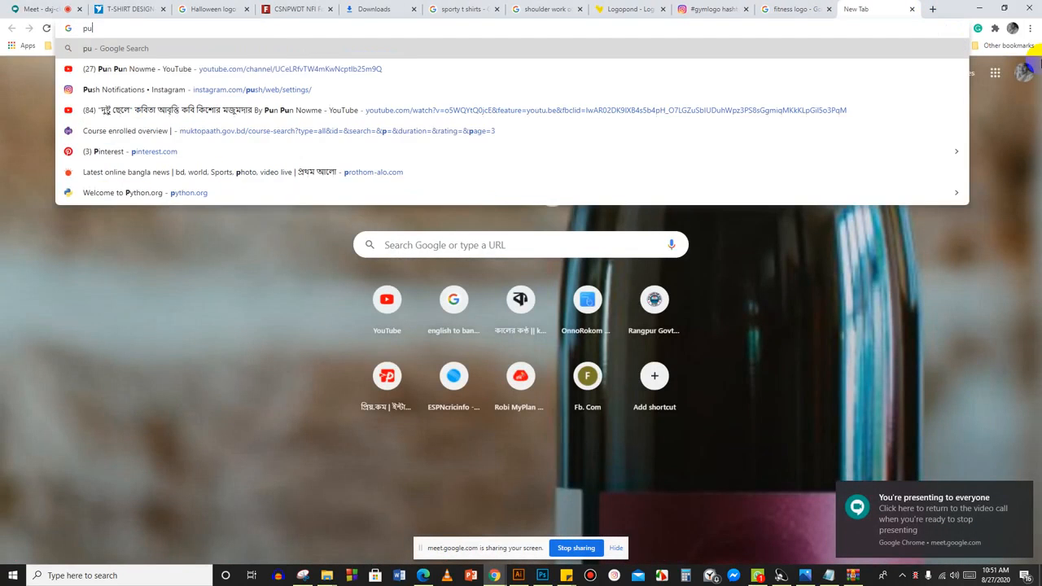
{"action": "type", "text": "mp"}
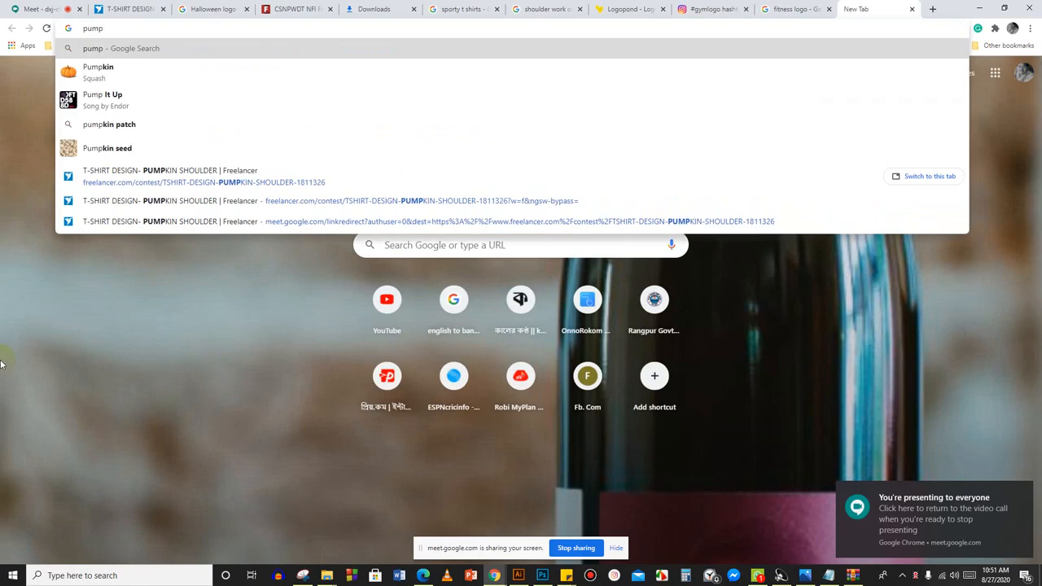
{"action": "left_click", "coordinate": [81, 72]}
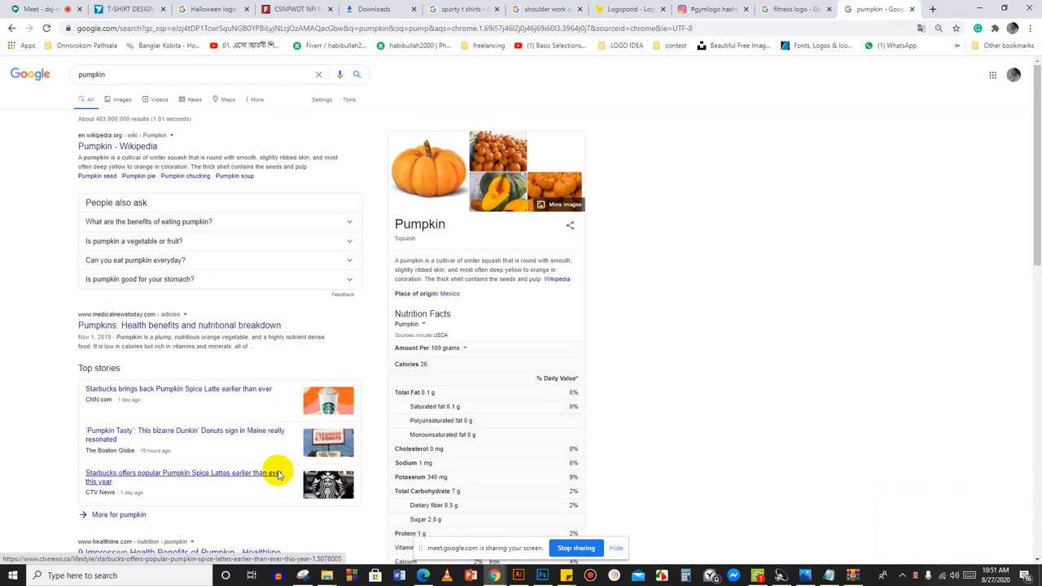
Replace the search term and search Google for halloween.
{"action": "double_click", "coordinate": [233, 76]}
{"action": "type", "text": "ha"}
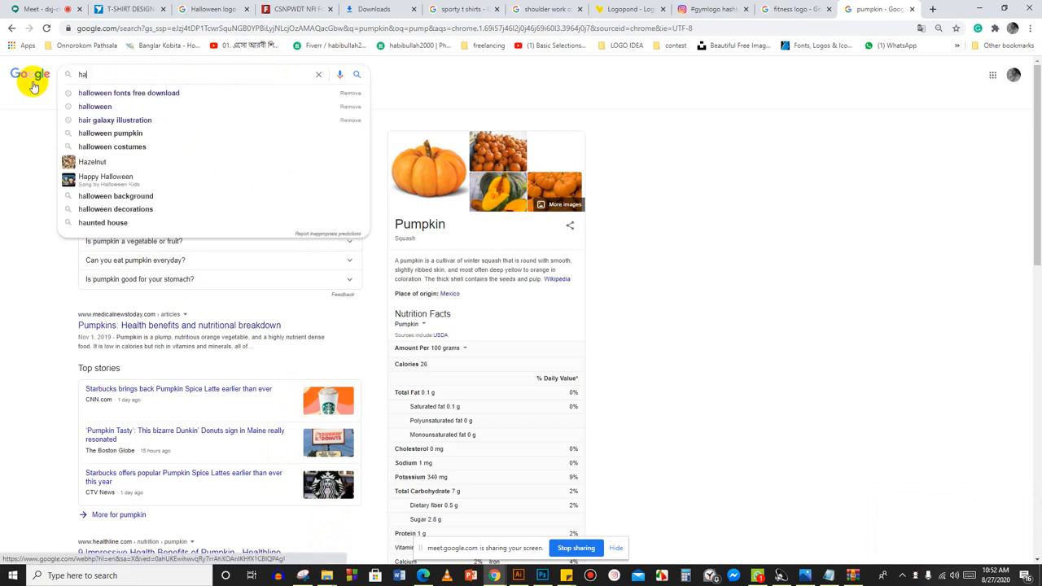
{"action": "key", "text": "Down"}
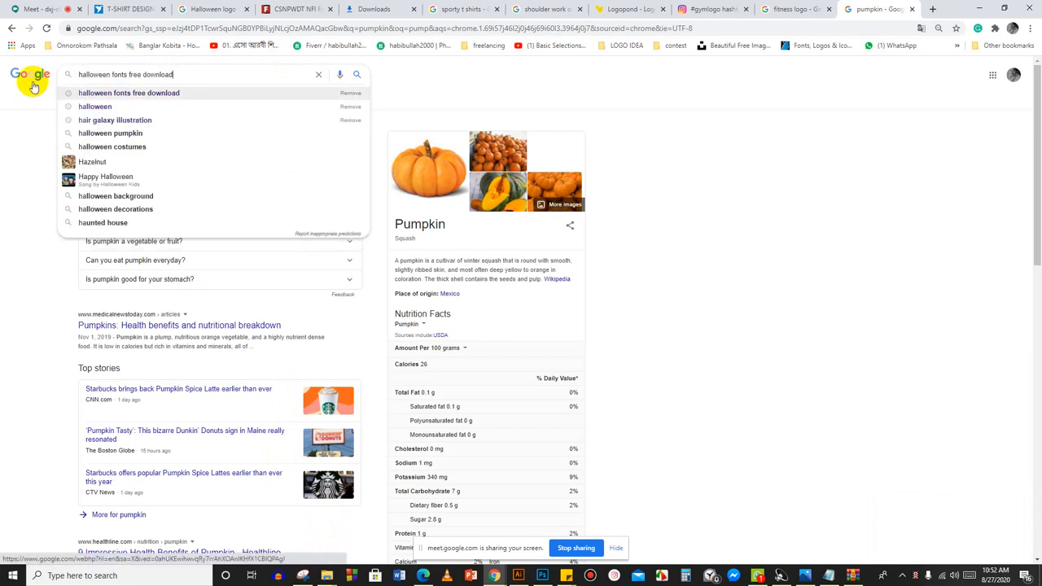
{"action": "key", "text": "Down"}
{"action": "key", "text": "Return"}
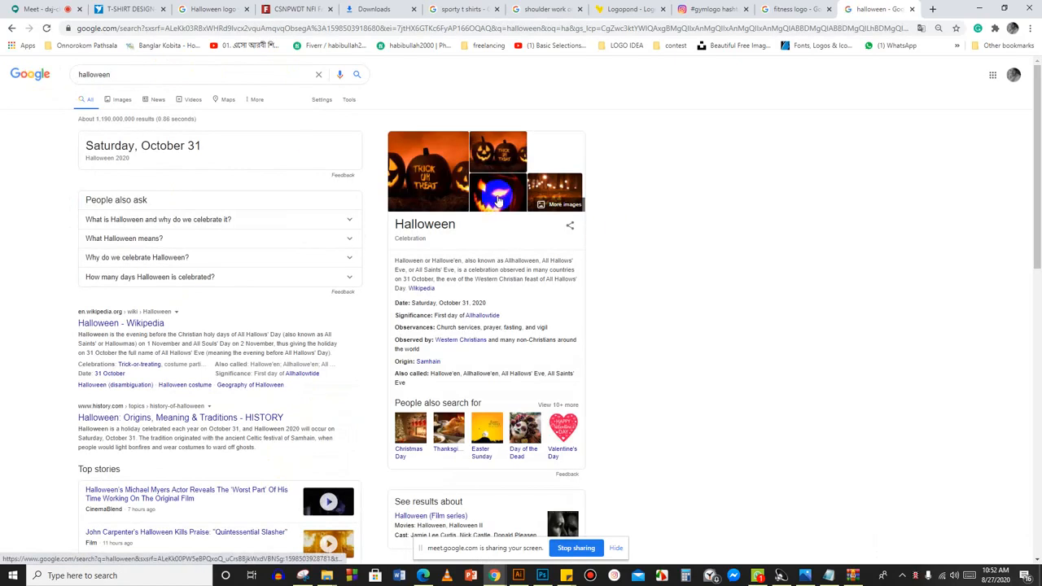
Browse the halloween image results and open the preview of the glowing carved pumpkin from jw.org.
{"action": "left_click", "coordinate": [501, 198]}
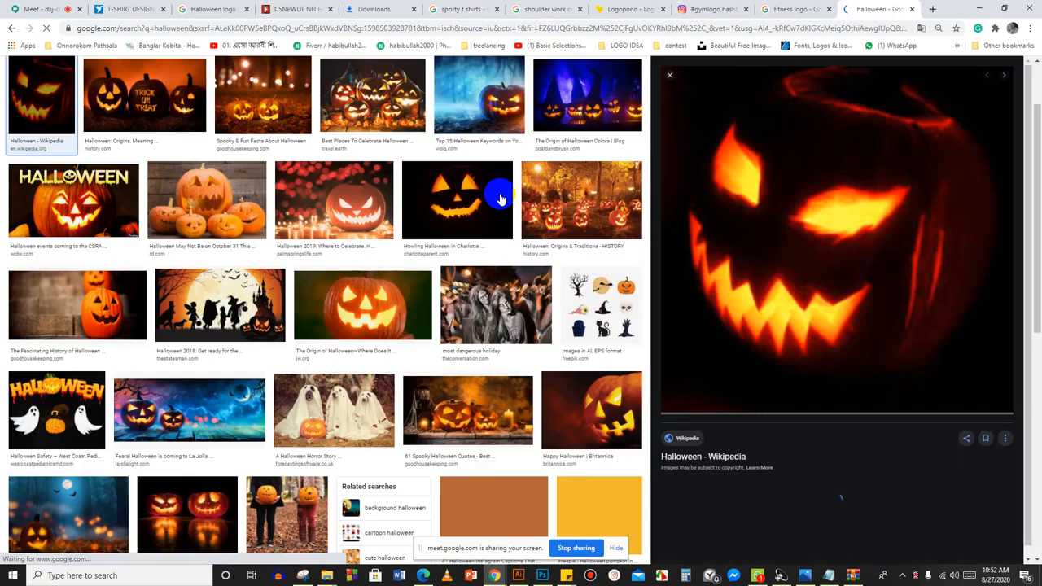
{"action": "scroll", "coordinate": [431, 314], "scroll_direction": "down", "scroll_amount": 2}
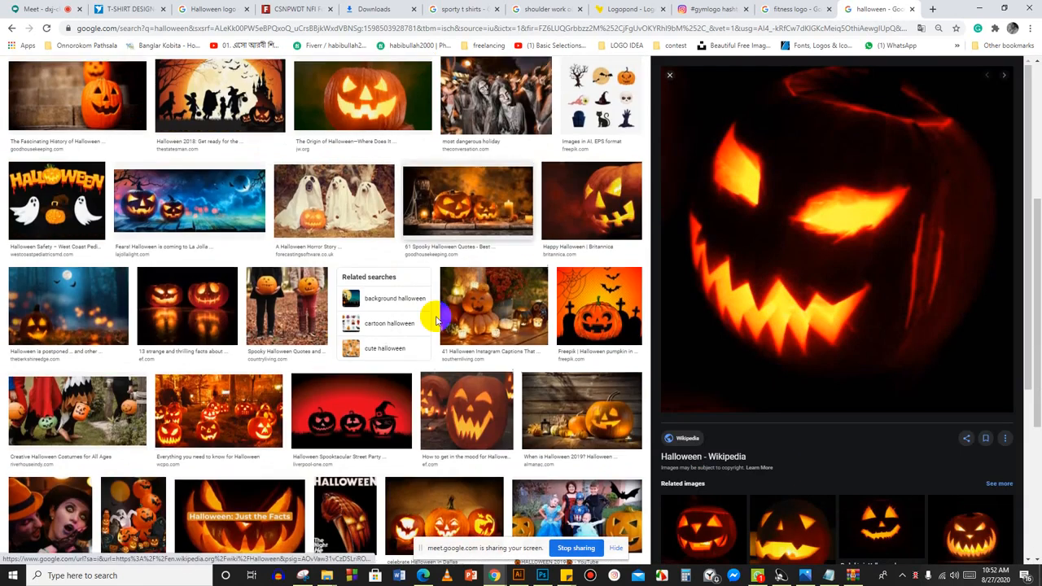
{"action": "scroll", "coordinate": [856, 507], "scroll_direction": "up", "scroll_amount": 3}
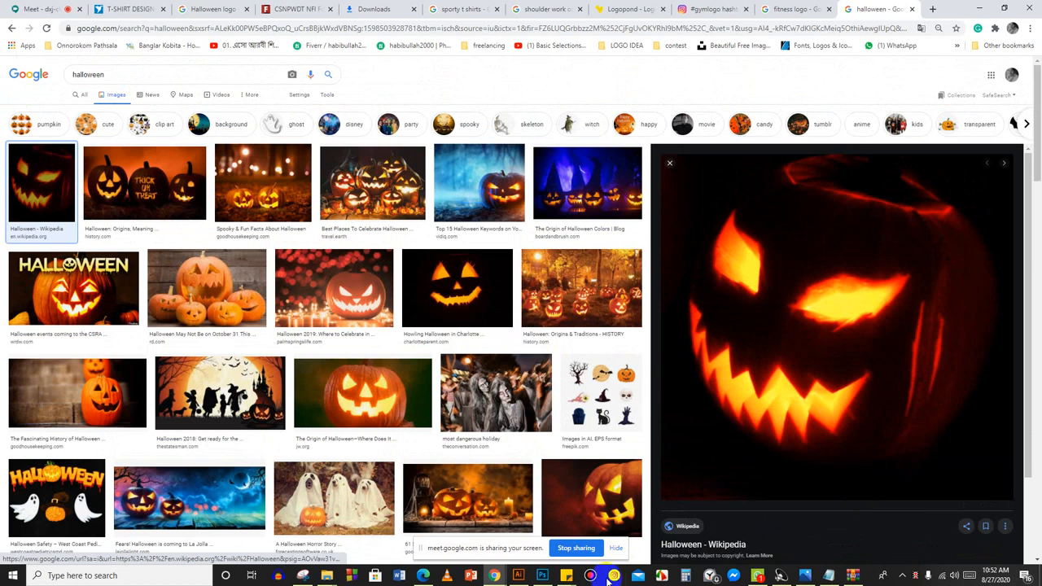
{"action": "left_click", "coordinate": [362, 392]}
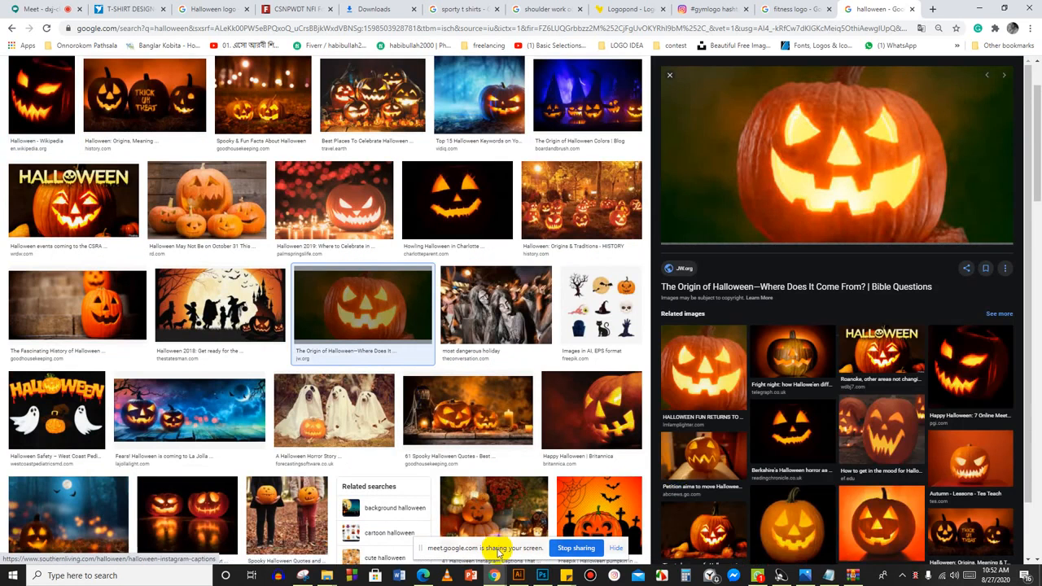
Switch to Snipping Tool, capture a new snip of the carved pumpkin's face from the image preview, and copy it.
{"action": "left_click", "coordinate": [303, 575]}
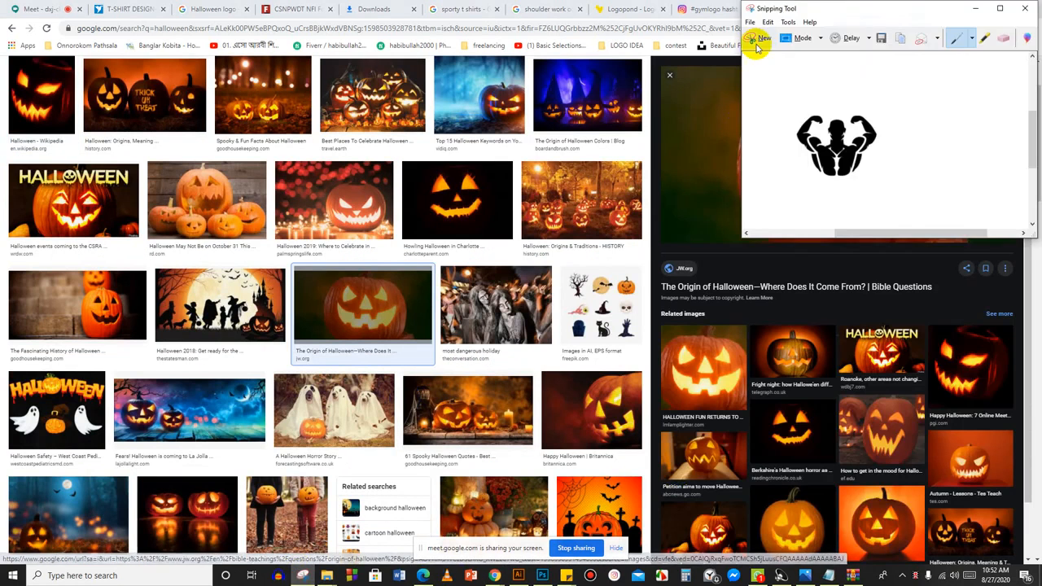
{"action": "left_click", "coordinate": [764, 39]}
{"action": "left_click_drag", "start_coordinate": [756, 98], "coordinate": [955, 232]}
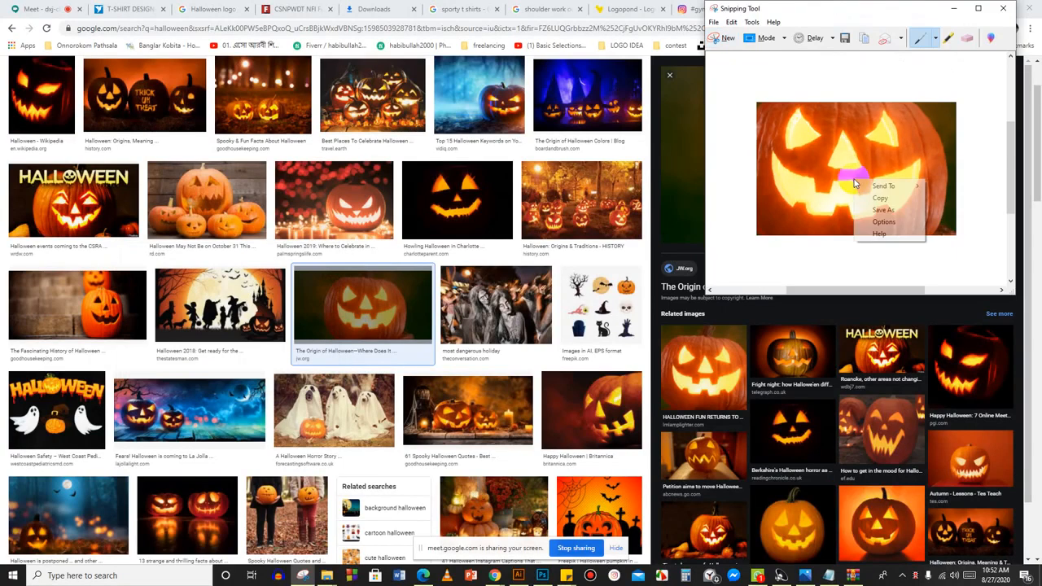
Switch to Illustrator, paste the pumpkin snip and move it outside the artboard, beside its lower right part.
{"action": "left_click", "coordinate": [521, 576]}
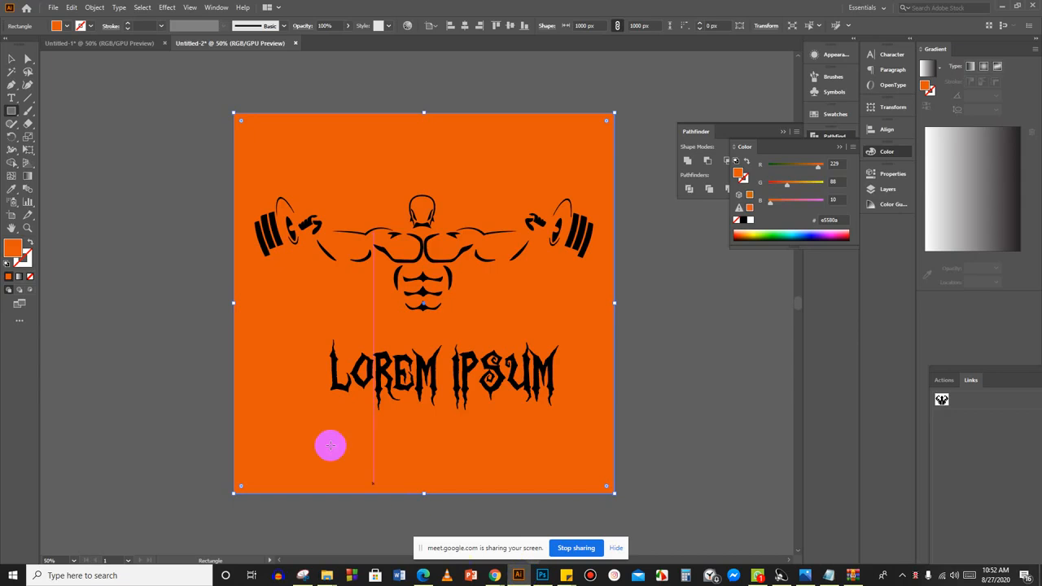
{"action": "key", "text": "ctrl+v"}
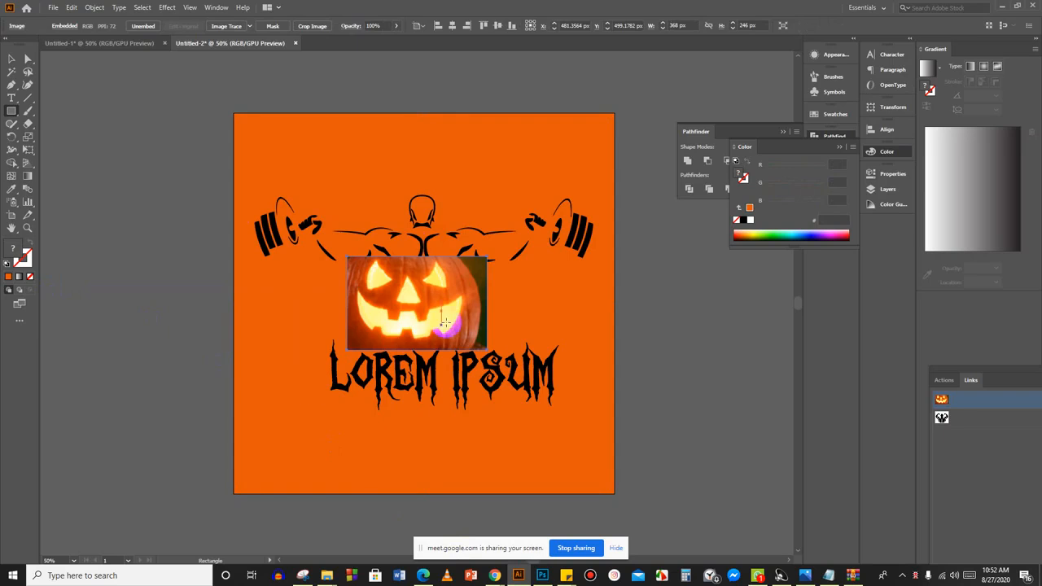
{"action": "left_click", "coordinate": [11, 59]}
{"action": "left_click_drag", "start_coordinate": [439, 304], "coordinate": [739, 419]}
Recolour the background rectangle with the dark orange #b9491f sampled from the pumpkin's skin using the Eyedropper.
{"action": "left_click", "coordinate": [599, 310]}
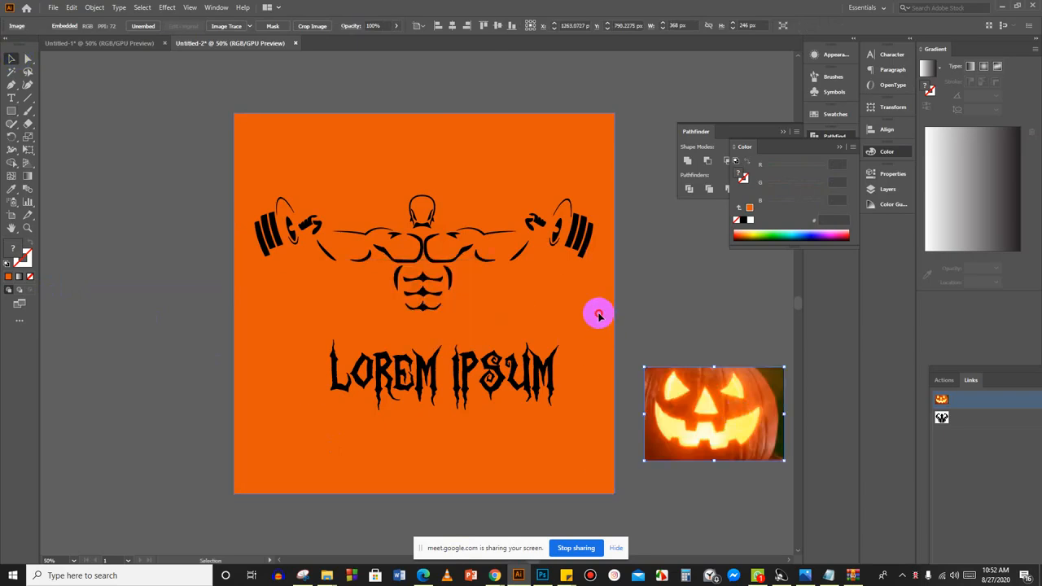
{"action": "key", "text": "i"}
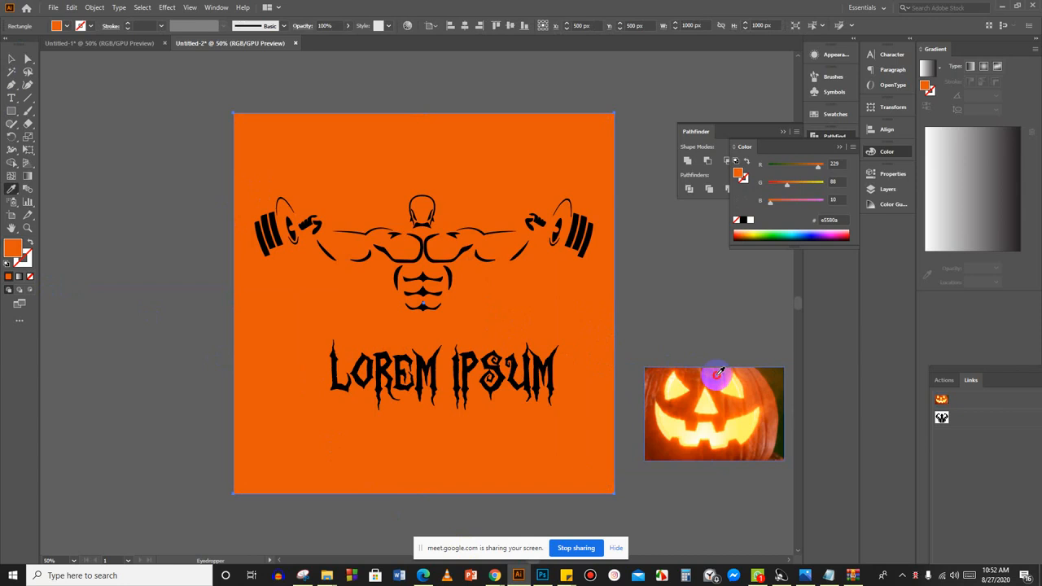
{"action": "left_click", "coordinate": [703, 364]}
{"action": "left_click", "coordinate": [10, 58]}
Lock the dark orange background rectangle.
{"action": "left_click", "coordinate": [298, 164]}
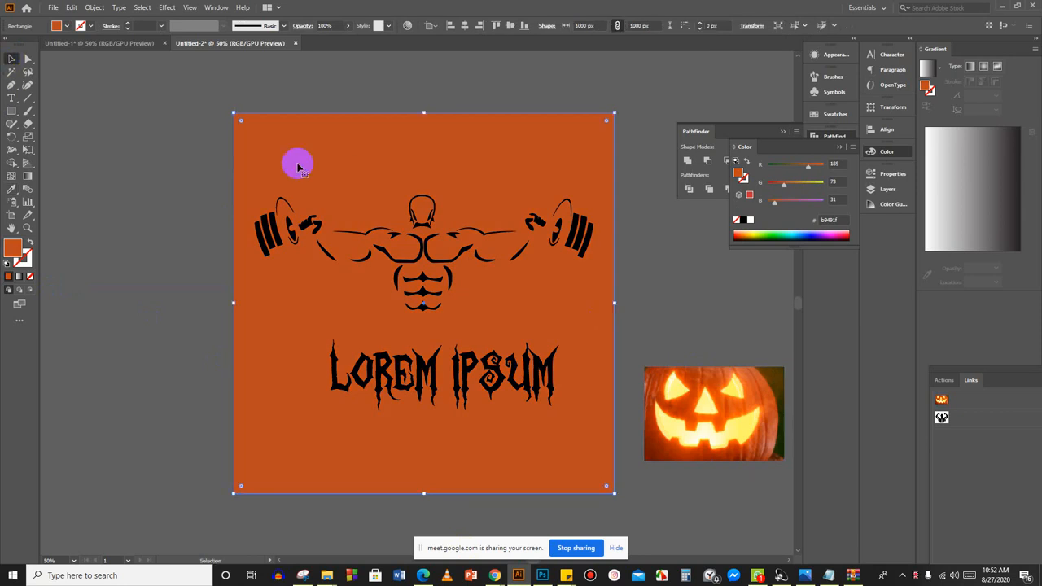
{"action": "left_click", "coordinate": [346, 174]}
{"action": "key", "text": "ctrl+2"}
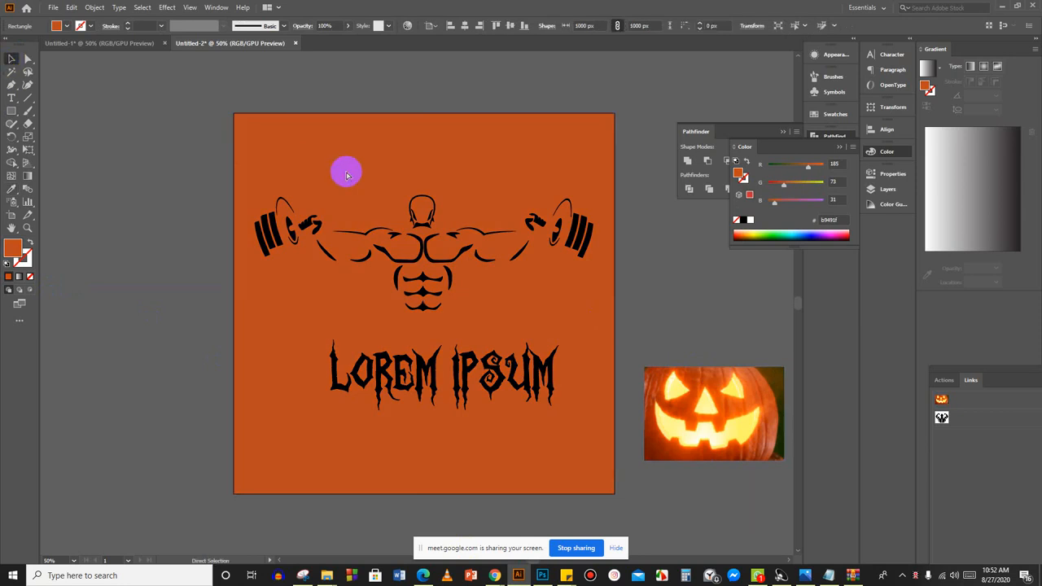
Recolour the bodybuilder figure and the LOREM IPSUM text with pale yellow #fef78b sampled from the pumpkin's glowing mouth, and deselect them.
{"action": "left_click_drag", "start_coordinate": [267, 164], "coordinate": [606, 426]}
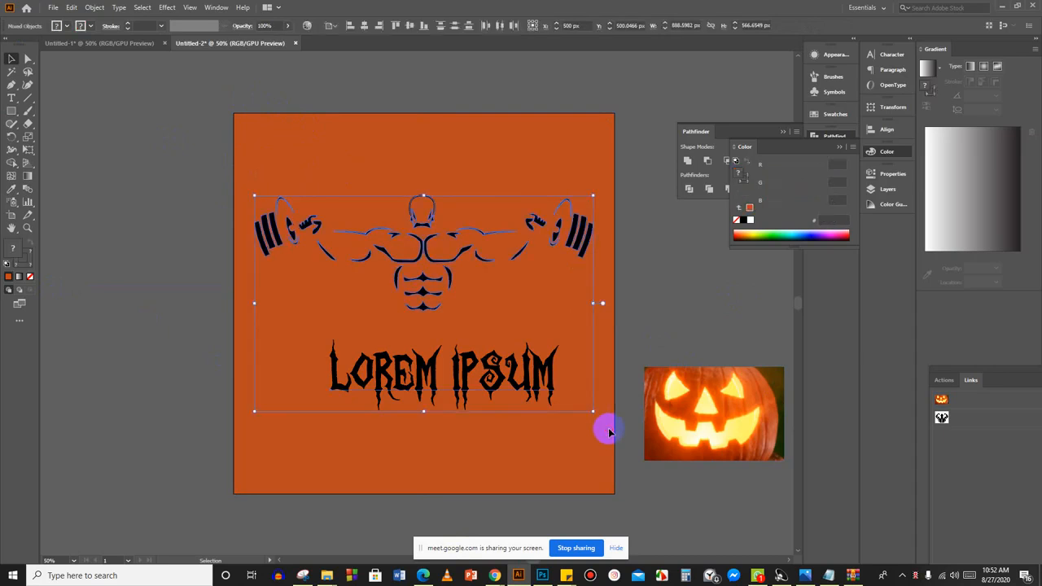
{"action": "key", "text": "i"}
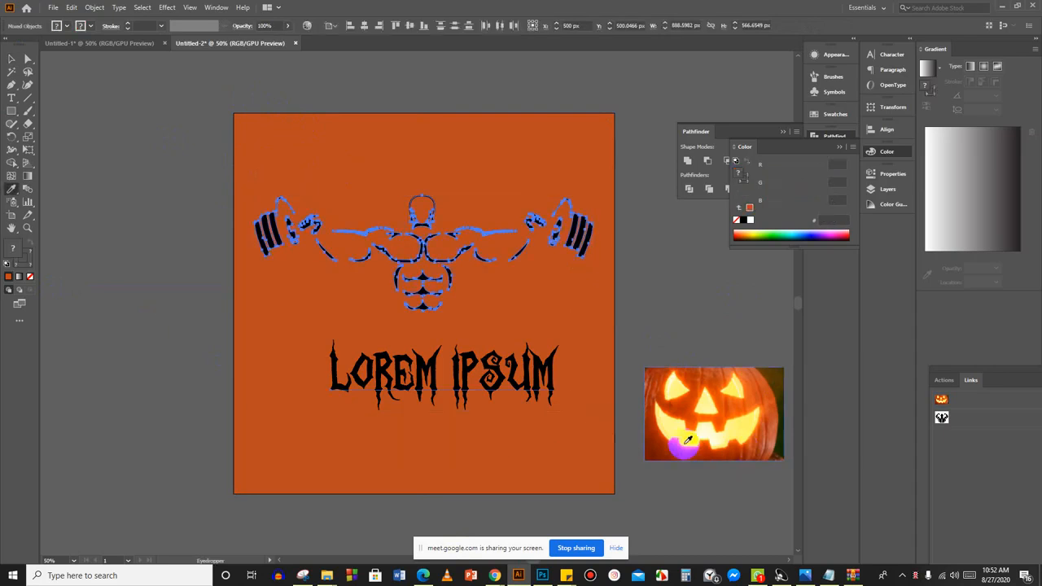
{"action": "left_click", "coordinate": [716, 431]}
{"action": "left_click", "coordinate": [10, 60]}
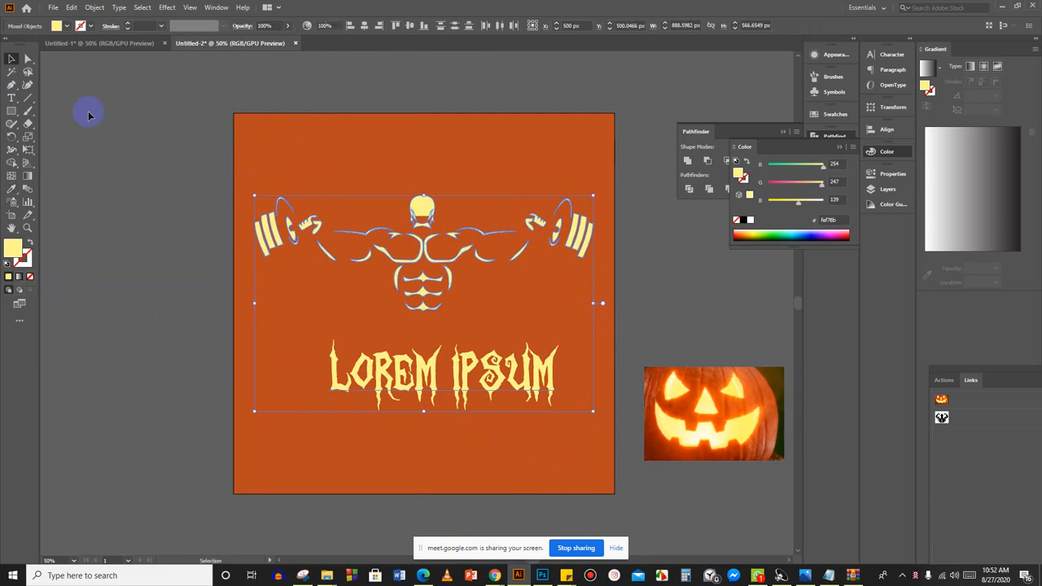
{"action": "left_click", "coordinate": [86, 114]}
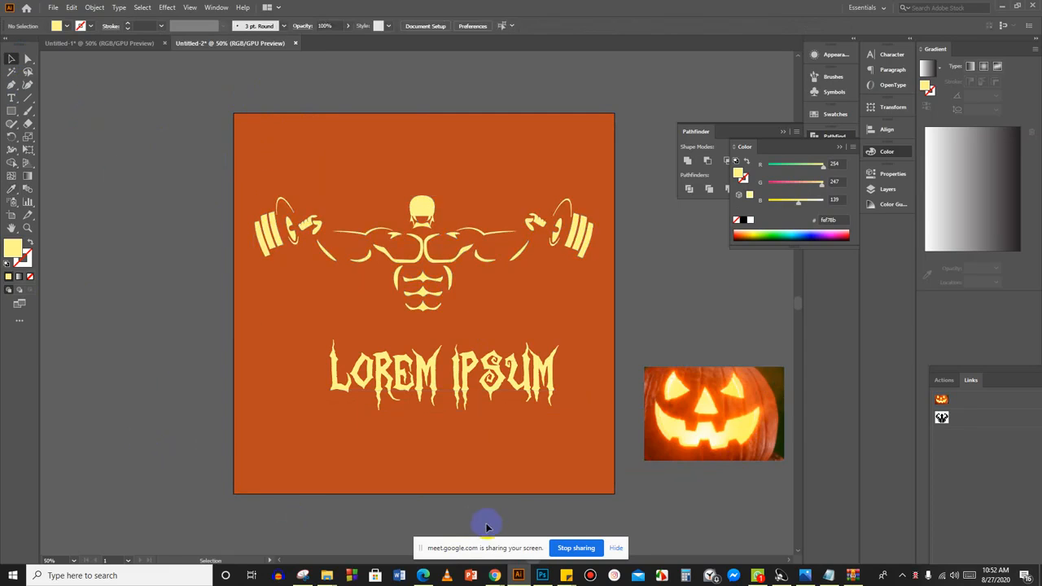
Switch to the Google Meet call in Chrome, and turn the microphone on and off again.
{"action": "mouse_move", "coordinate": [494, 575]}
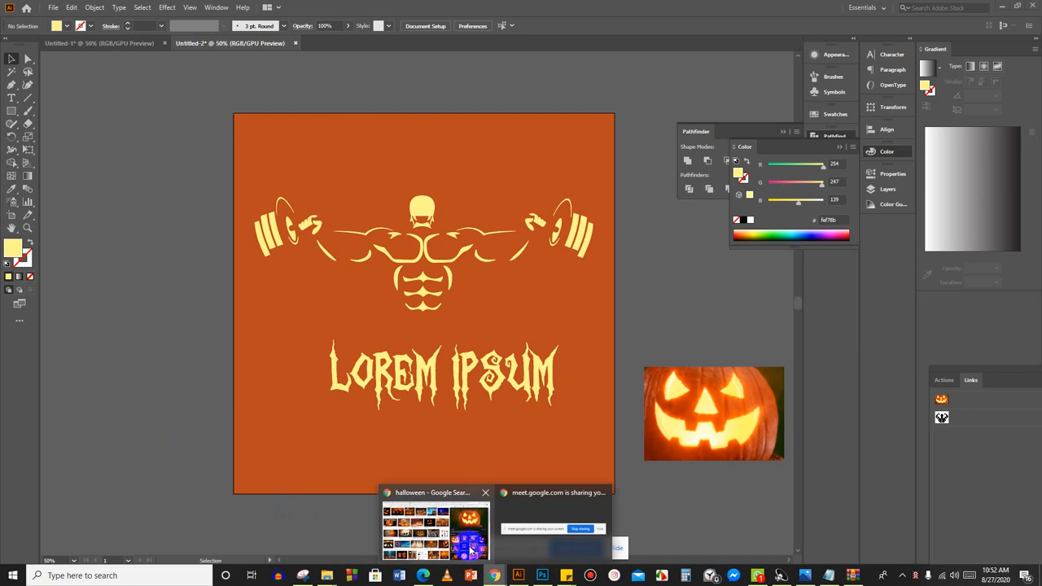
{"action": "left_click", "coordinate": [470, 552]}
{"action": "left_click", "coordinate": [10, 8]}
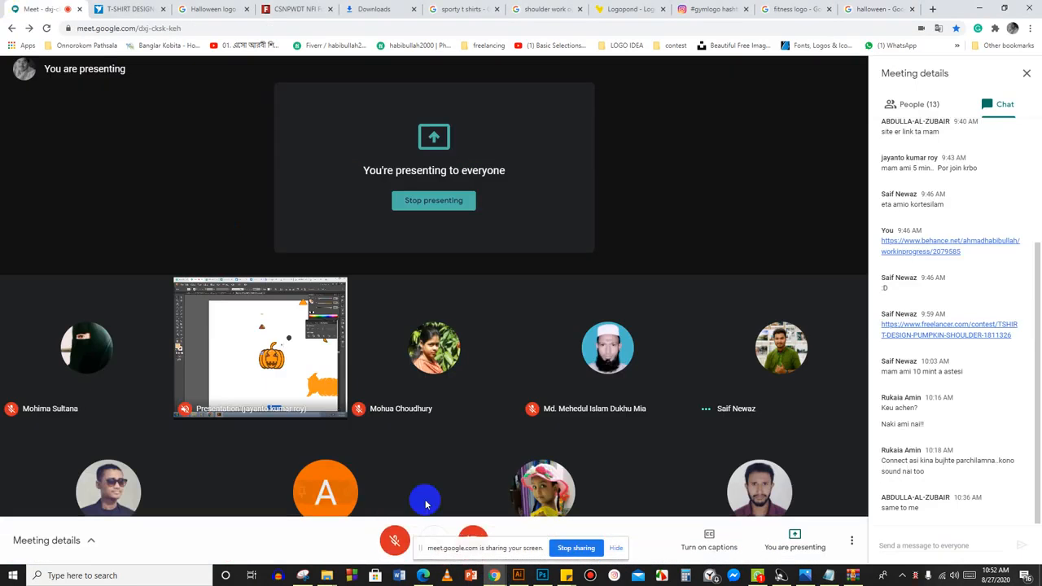
{"action": "left_click", "coordinate": [395, 539]}
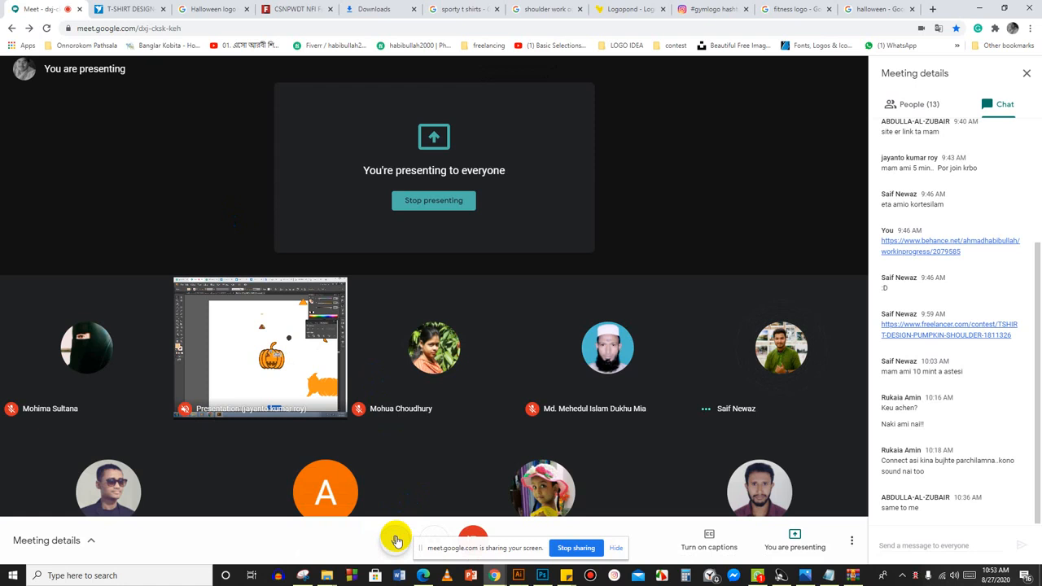
{"action": "left_click", "coordinate": [396, 541]}
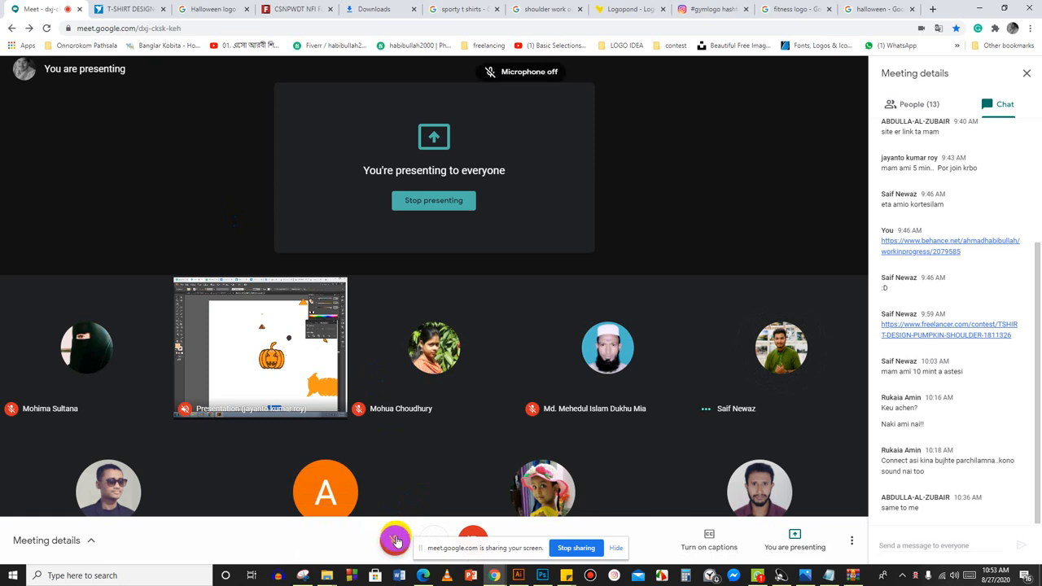
Return to Illustrator and nudge the bodybuilder and LOREM IPSUM text together slightly right on the artboard, then deselect them.
{"action": "left_click", "coordinate": [525, 573]}
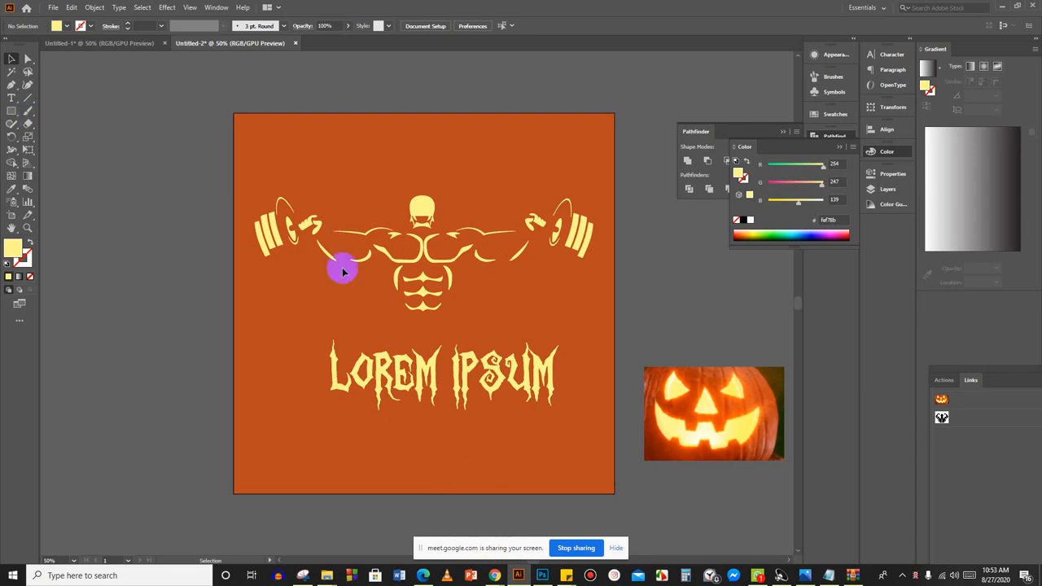
{"action": "scroll", "coordinate": [446, 404], "scroll_direction": "down", "scroll_amount": 1}
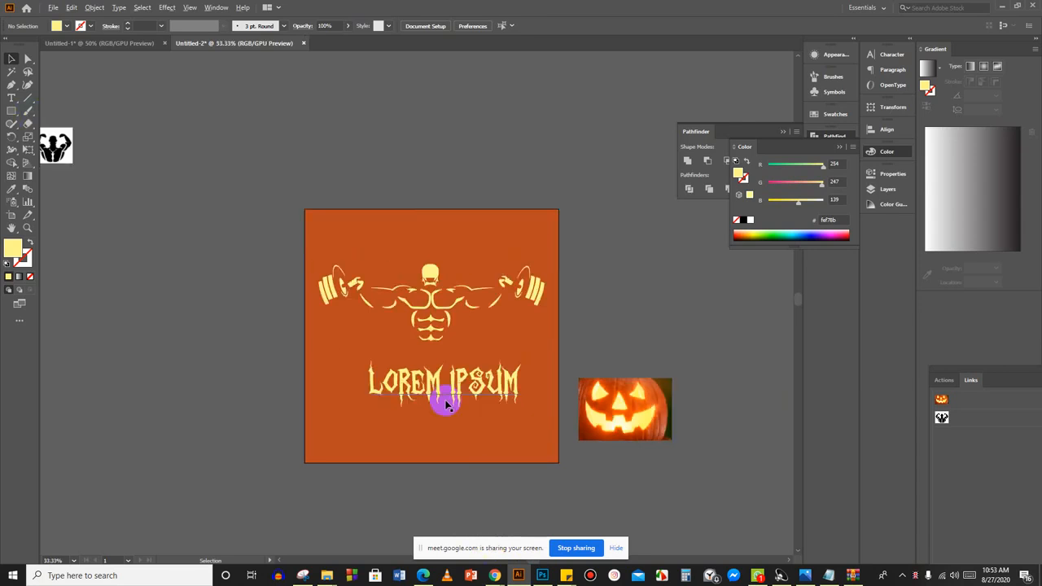
{"action": "left_click_drag", "start_coordinate": [350, 268], "coordinate": [551, 423]}
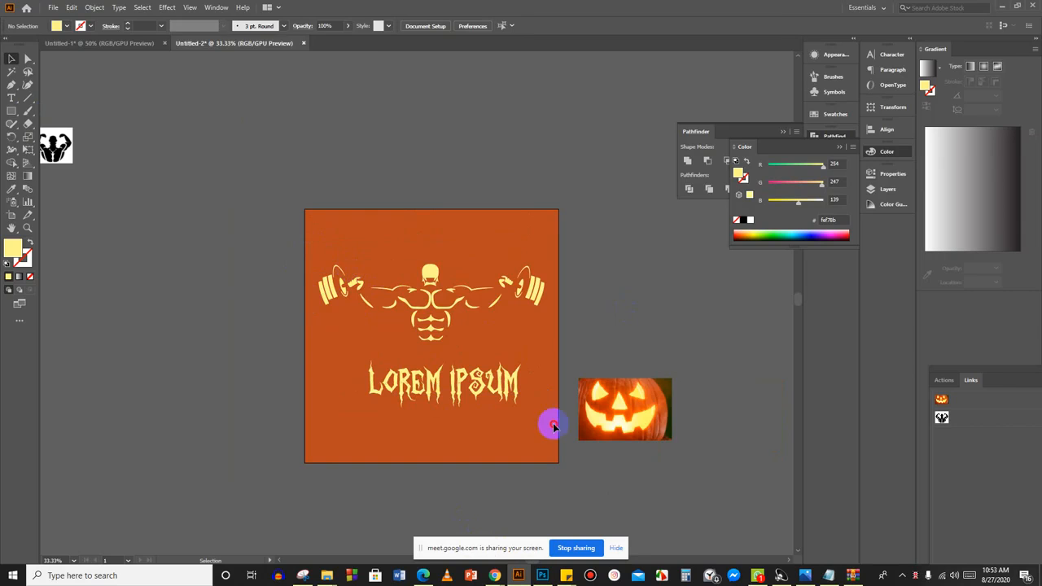
{"action": "left_click_drag", "start_coordinate": [429, 342], "coordinate": [436, 343]}
{"action": "left_click", "coordinate": [602, 346]}
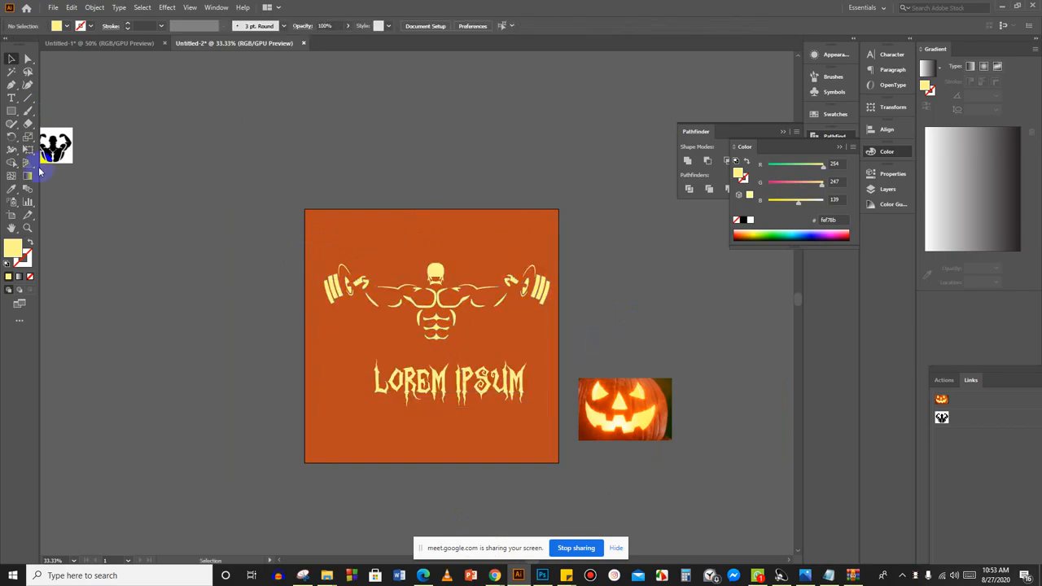
Replace the LOREM IPSUM text with PUMPKIN SHOULDER, copied from the Freelancer contest description in Chrome.
{"action": "left_click", "coordinate": [18, 98]}
{"action": "left_click", "coordinate": [481, 387]}
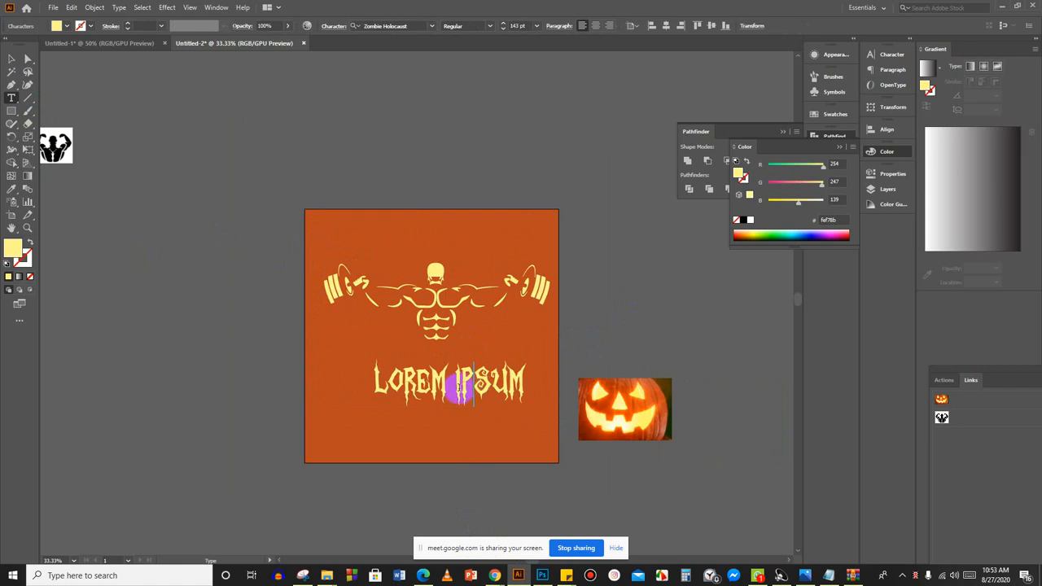
{"action": "triple_click", "coordinate": [405, 389]}
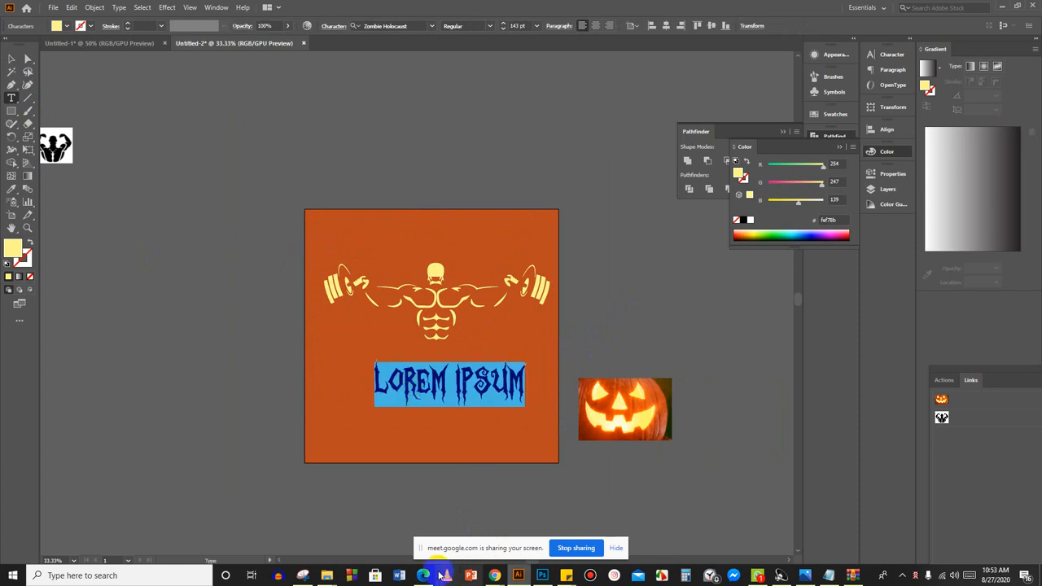
{"action": "mouse_move", "coordinate": [494, 576]}
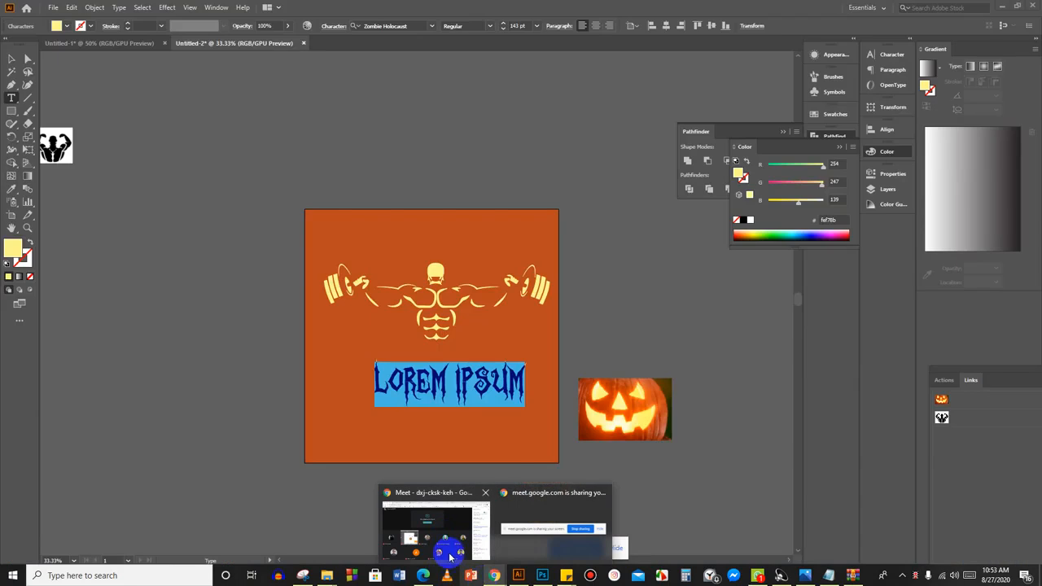
{"action": "left_click", "coordinate": [442, 551]}
{"action": "left_click", "coordinate": [128, 8]}
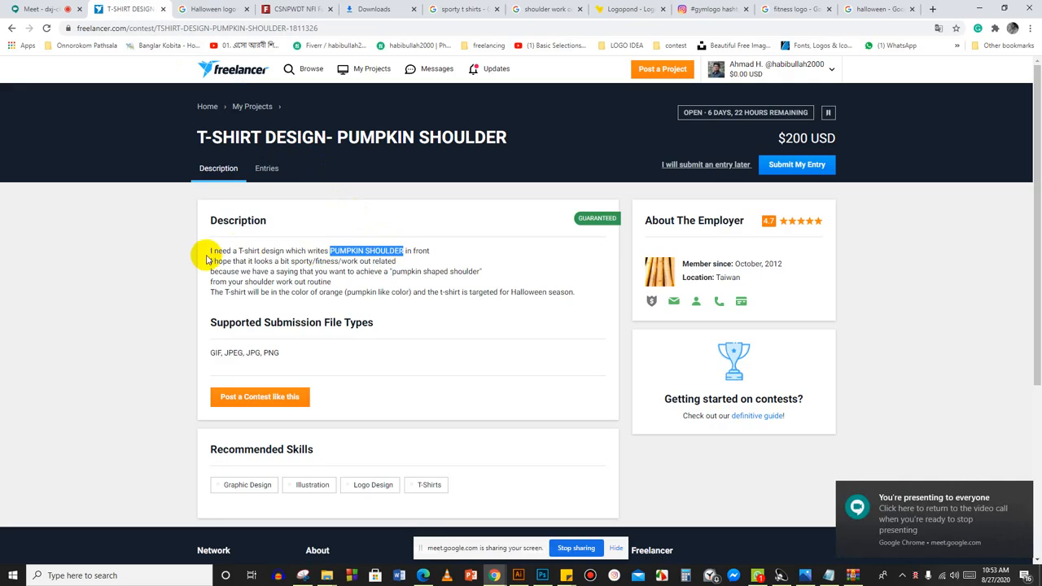
{"action": "left_click", "coordinate": [389, 250]}
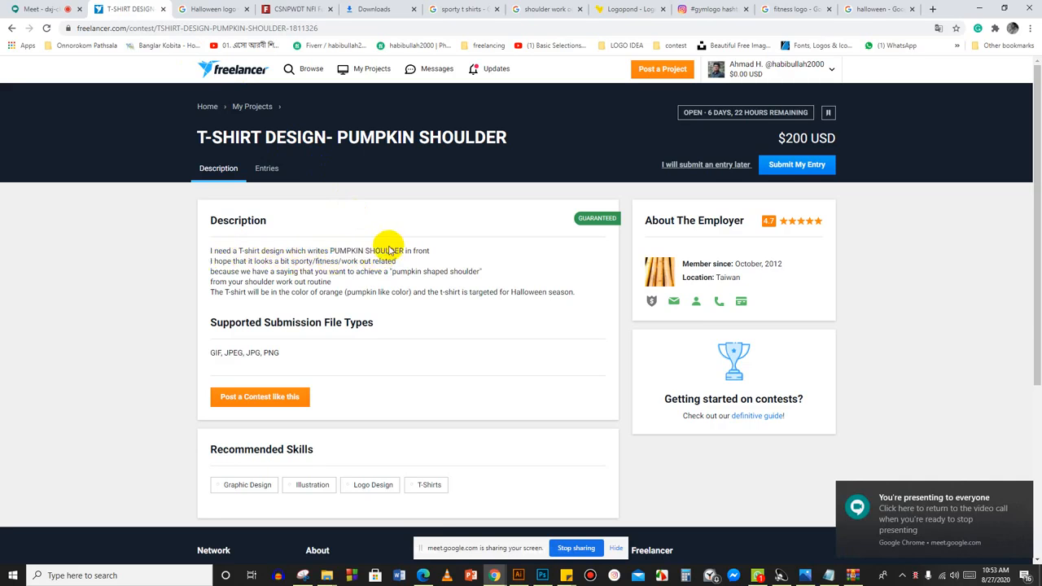
{"action": "left_click_drag", "start_coordinate": [403, 251], "coordinate": [332, 245]}
{"action": "key", "text": "ctrl+c"}
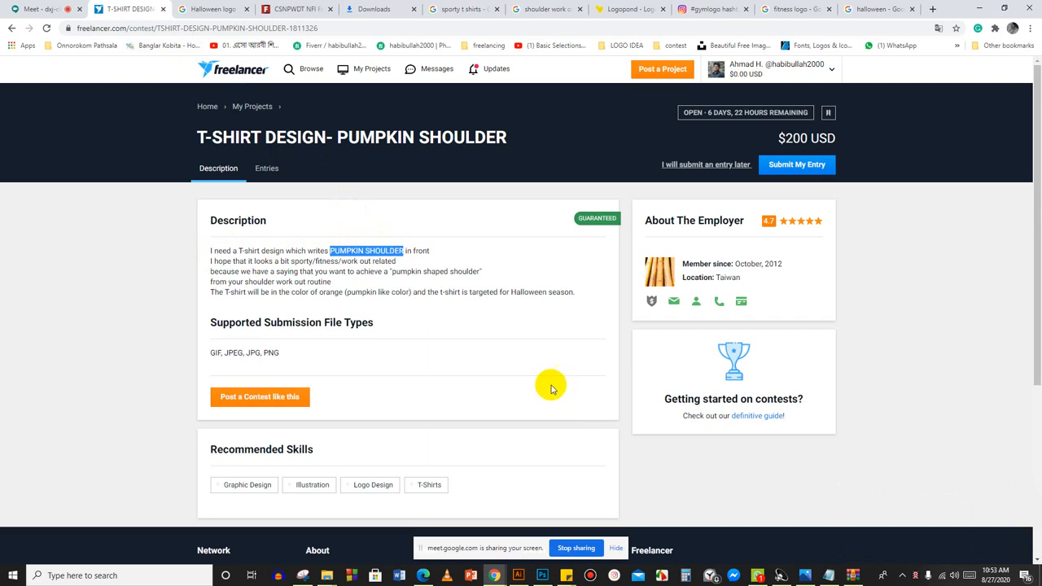
{"action": "left_click", "coordinate": [518, 575]}
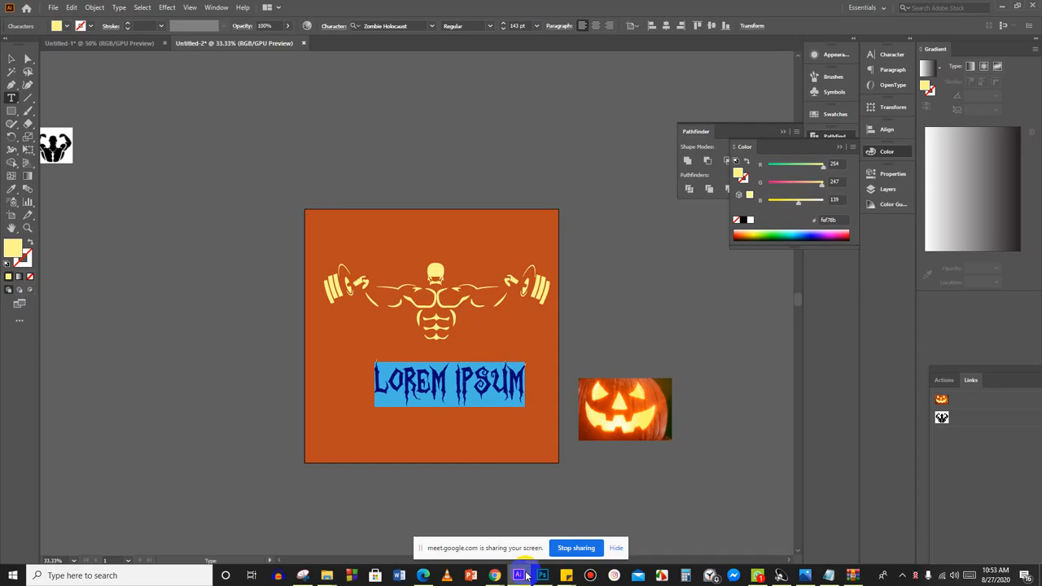
{"action": "key", "text": "ctrl+v"}
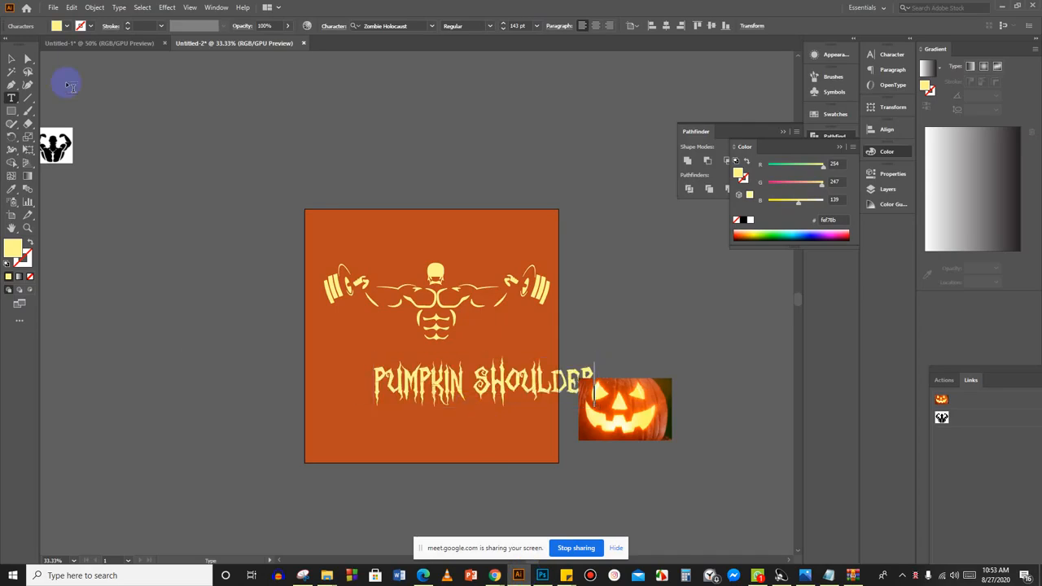
Move the PUMPKIN SHOULDER text left and slightly down so it sits centred beneath the bodybuilder, and deselect it.
{"action": "left_click", "coordinate": [12, 59]}
{"action": "left_click", "coordinate": [531, 401]}
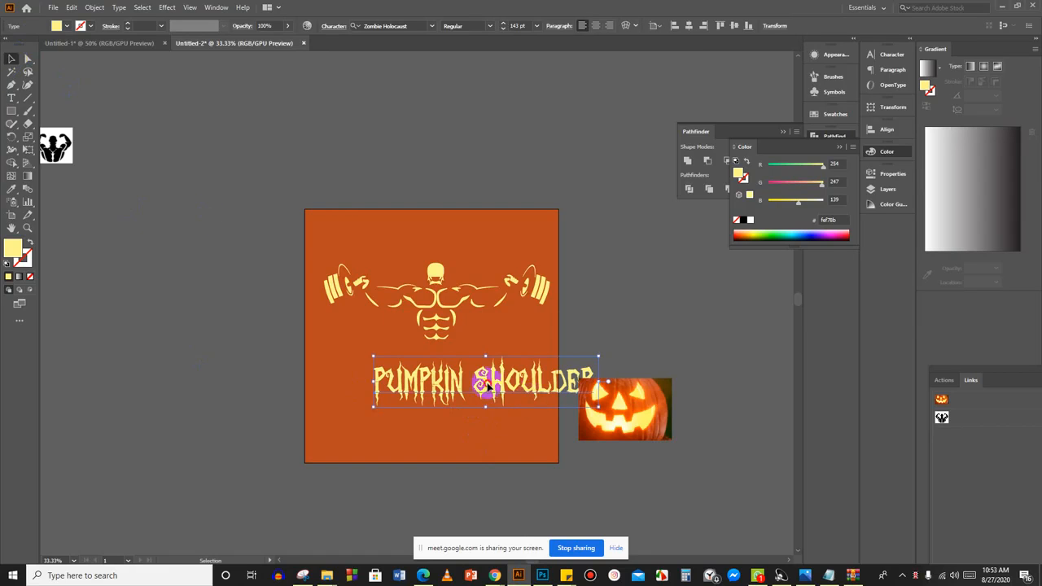
{"action": "left_click_drag", "start_coordinate": [488, 386], "coordinate": [449, 396]}
{"action": "left_click_drag", "start_coordinate": [444, 396], "coordinate": [442, 394]}
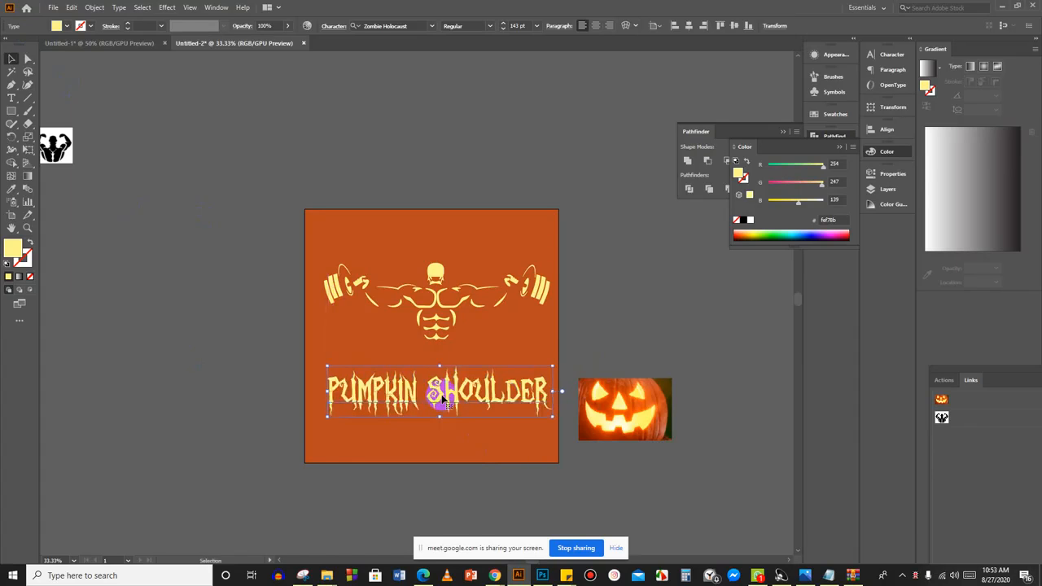
{"action": "left_click", "coordinate": [639, 345]}
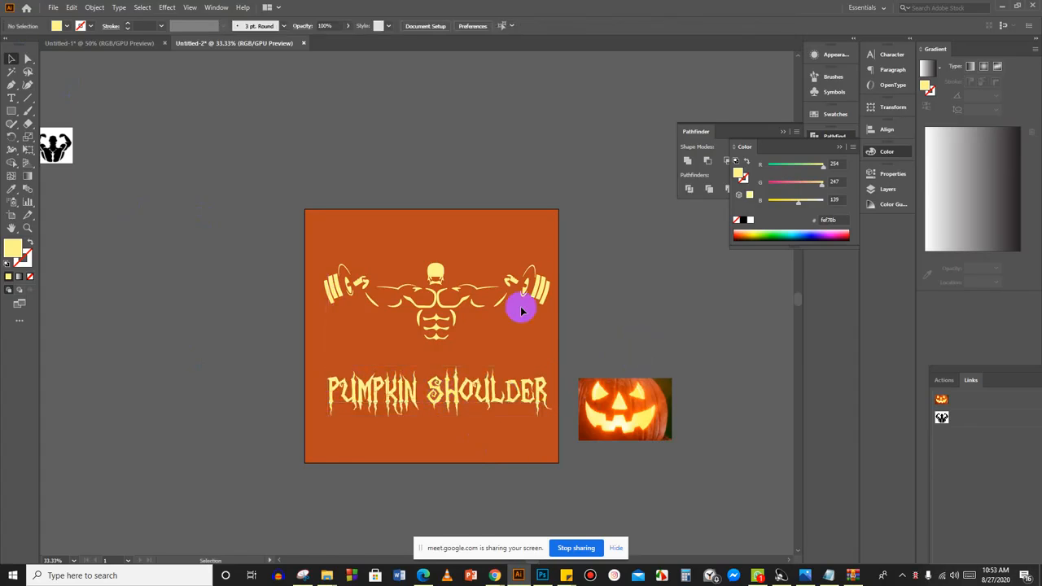
Try to fill the bodybuilder and the live PUMPKIN SHOULDER text with a gradient and recolour its first stop.
{"action": "scroll", "coordinate": [468, 350], "scroll_direction": "up", "scroll_amount": 1}
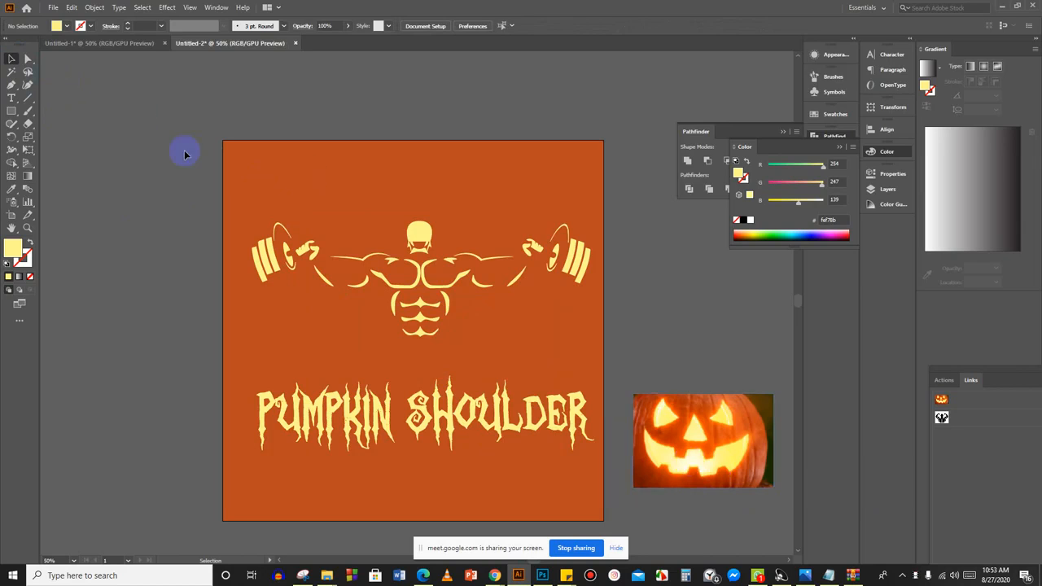
{"action": "left_click", "coordinate": [245, 176]}
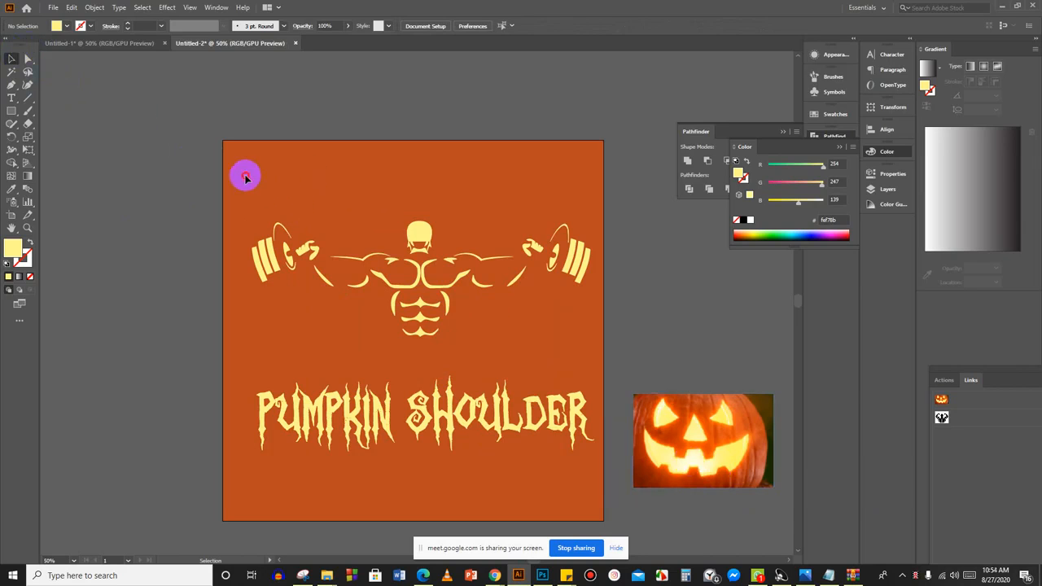
{"action": "left_click_drag", "start_coordinate": [245, 175], "coordinate": [595, 477]}
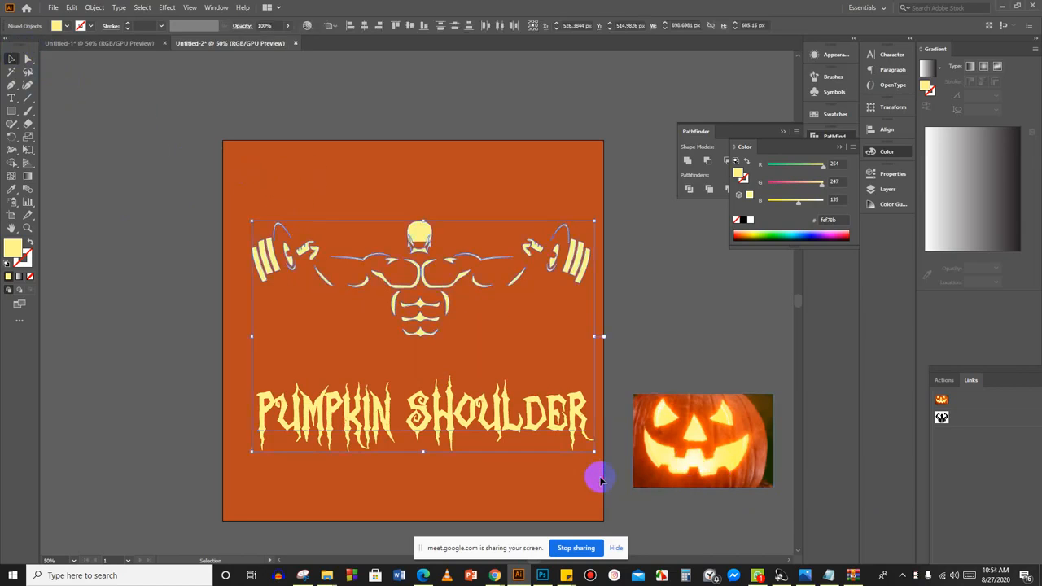
{"action": "left_click", "coordinate": [20, 278]}
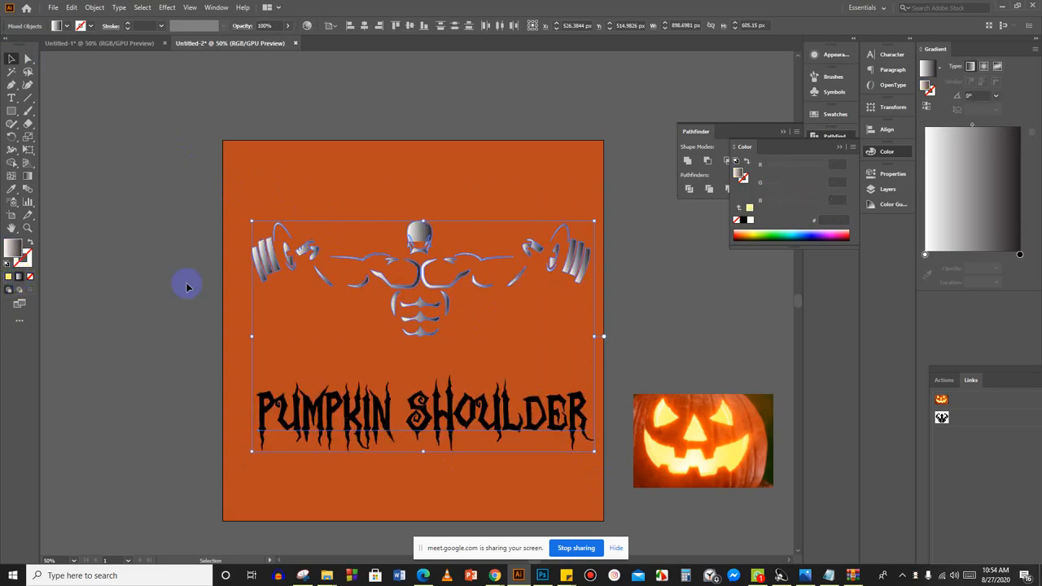
{"action": "double_click", "coordinate": [924, 254]}
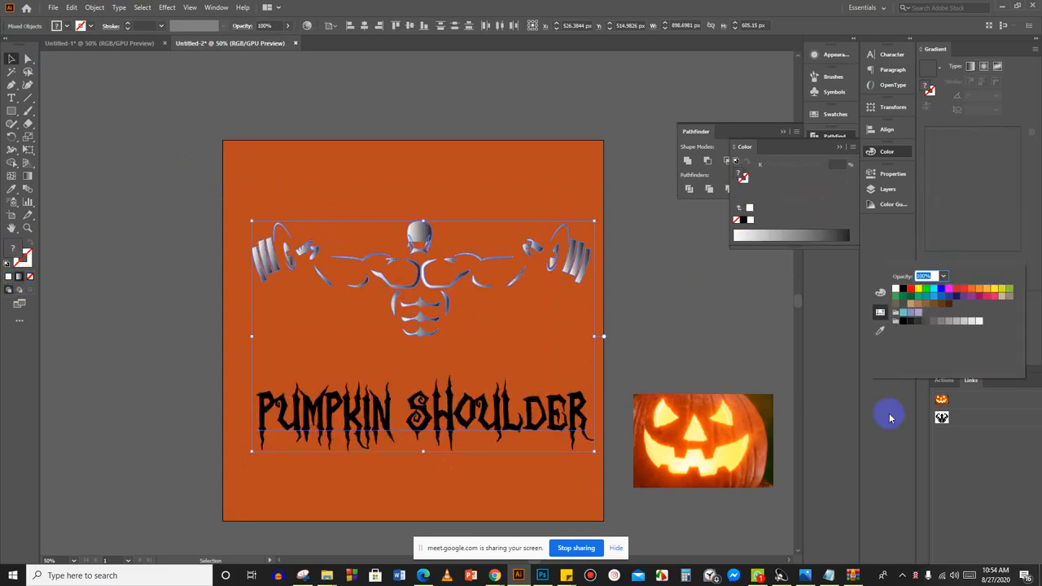
{"action": "left_click", "coordinate": [880, 330]}
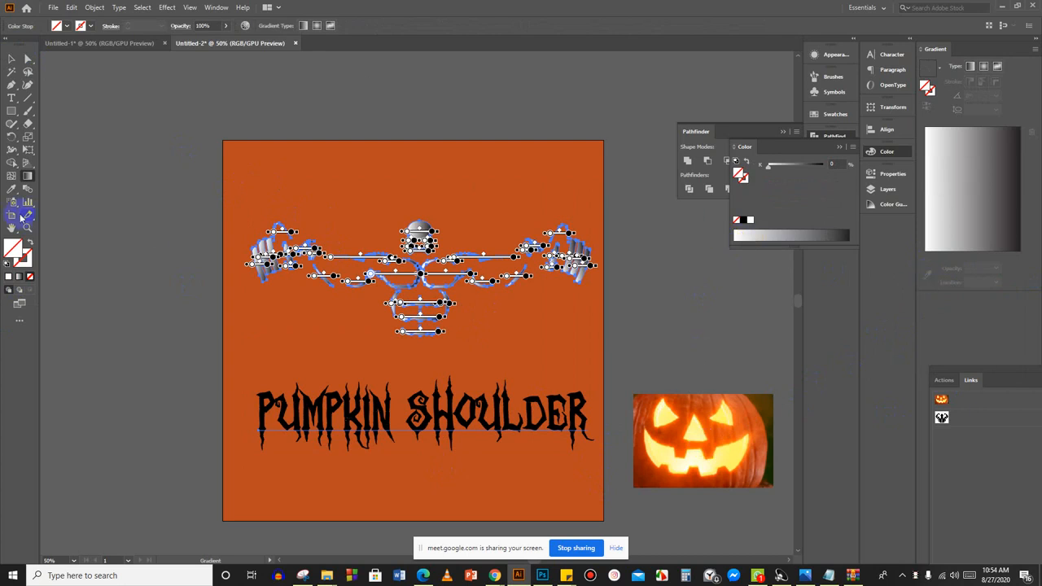
{"action": "left_click", "coordinate": [28, 188]}
{"action": "left_click", "coordinate": [28, 176]}
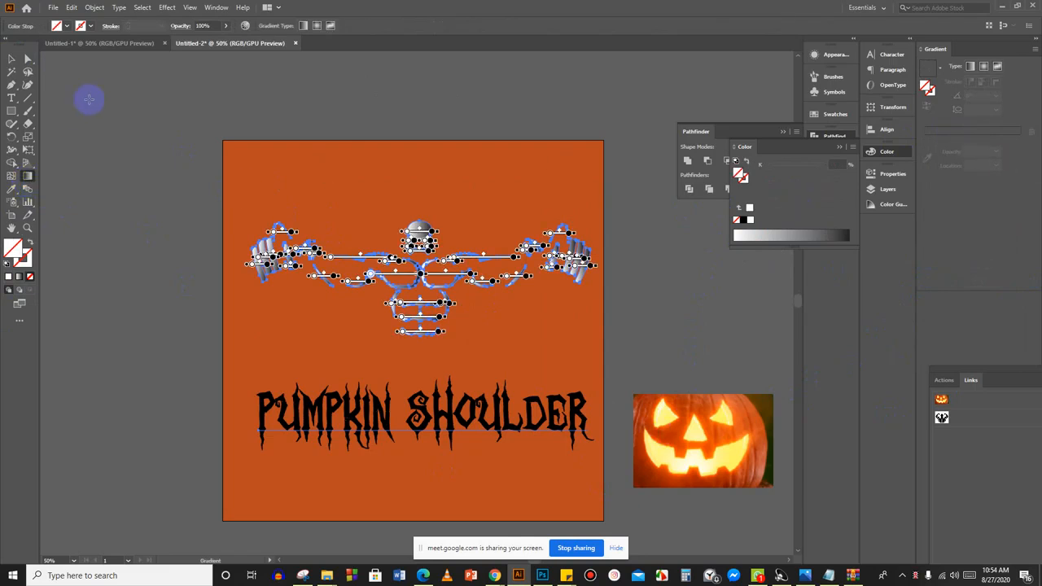
{"action": "left_click", "coordinate": [12, 59]}
{"action": "left_click", "coordinate": [379, 469]}
{"action": "left_click", "coordinate": [358, 432]}
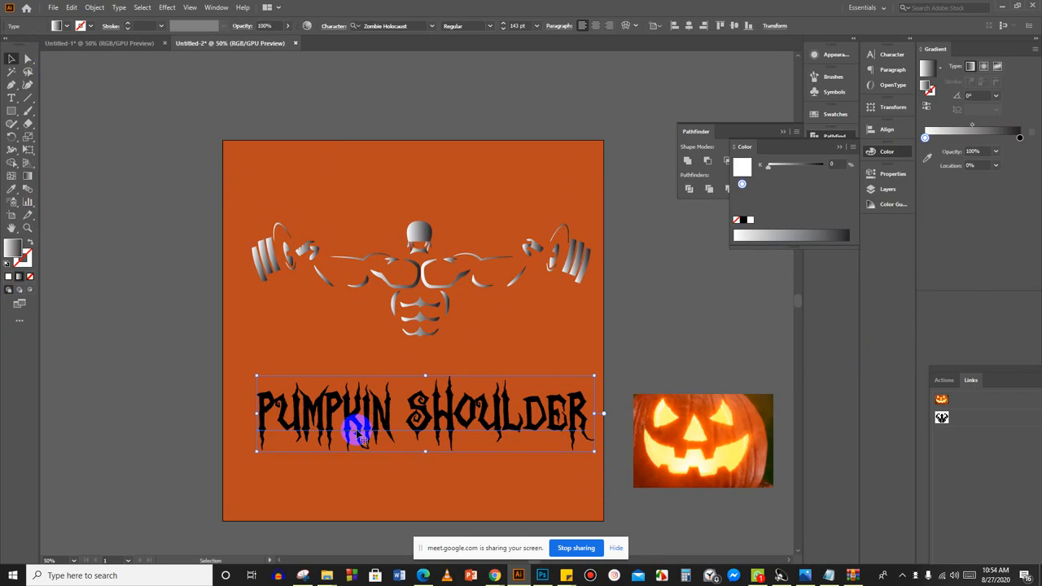
Undo the gradient fill on the bodybuilder and text, and deselect everything.
{"action": "key", "text": "ctrl+z"}
{"action": "key", "text": "ctrl+z"}
{"action": "left_click", "coordinate": [712, 365]}
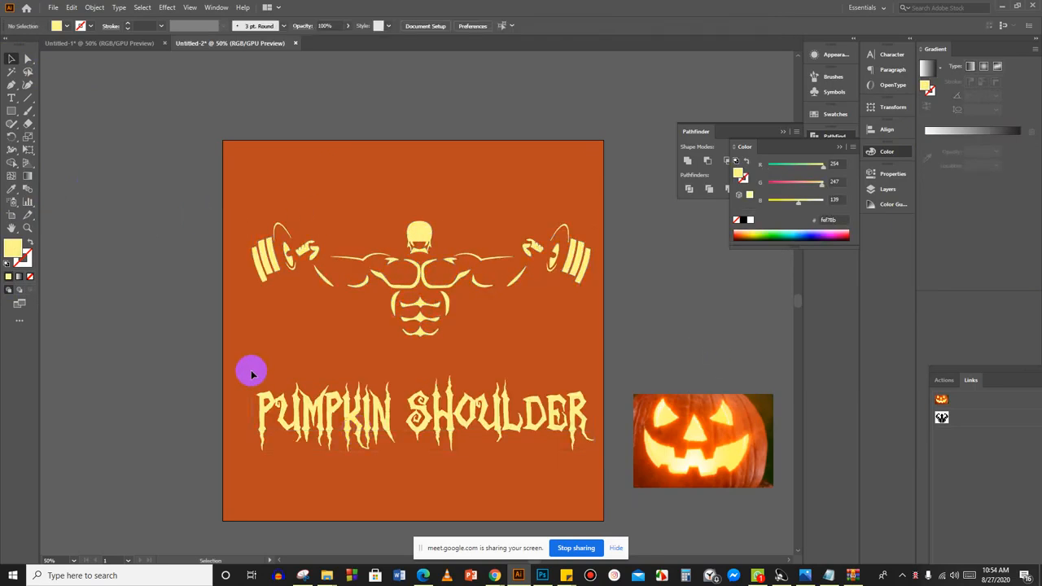
Convert the PUMPKIN SHOULDER text to outlines and deselect it.
{"action": "left_click_drag", "start_coordinate": [249, 365], "coordinate": [604, 494]}
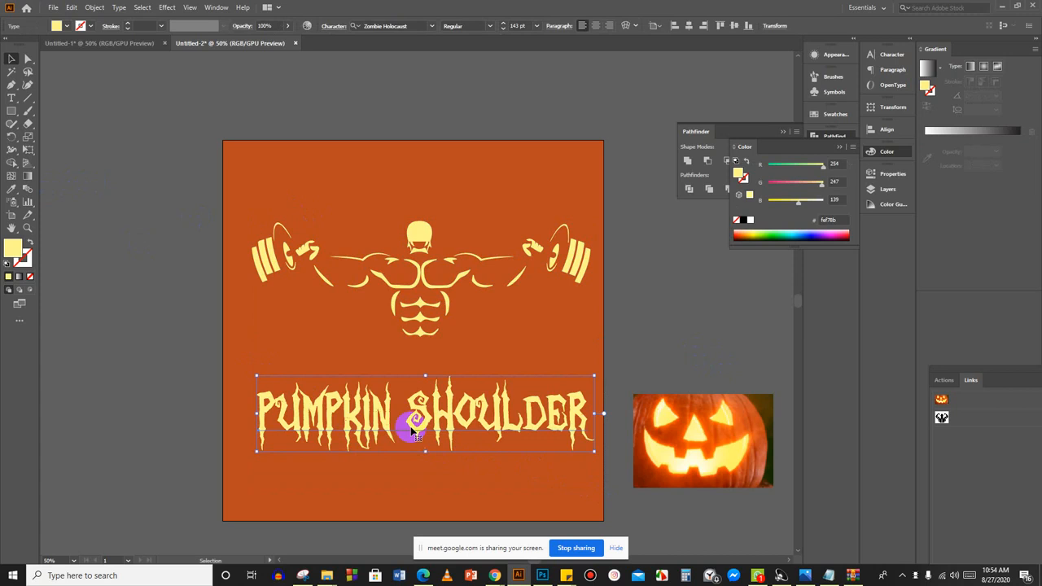
{"action": "right_click", "coordinate": [367, 407]}
{"action": "left_click", "coordinate": [408, 263]}
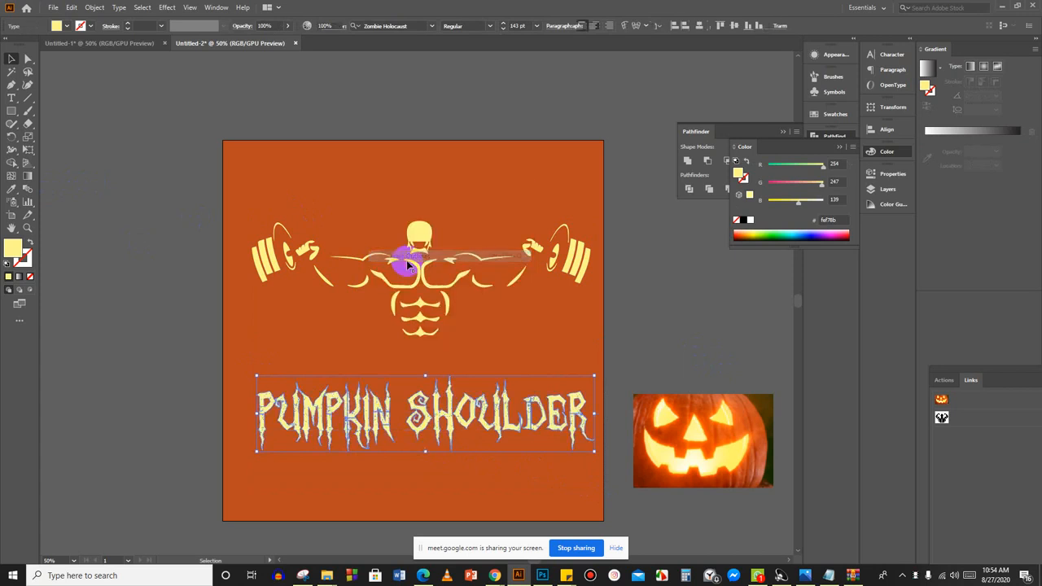
{"action": "left_click", "coordinate": [735, 363]}
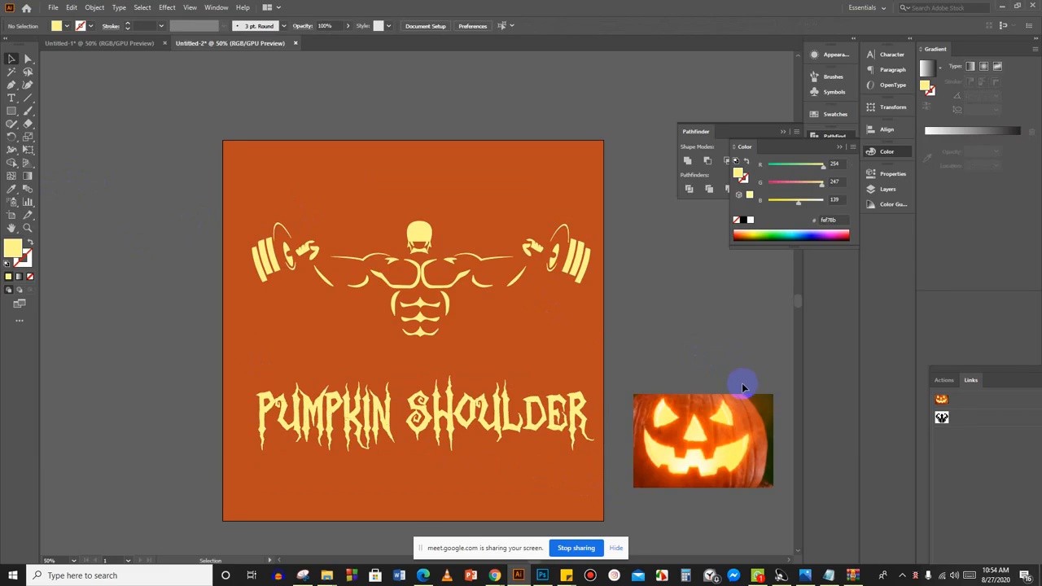
Move the pumpkin photo slightly farther away from the artboard's right edge.
{"action": "left_click", "coordinate": [495, 423]}
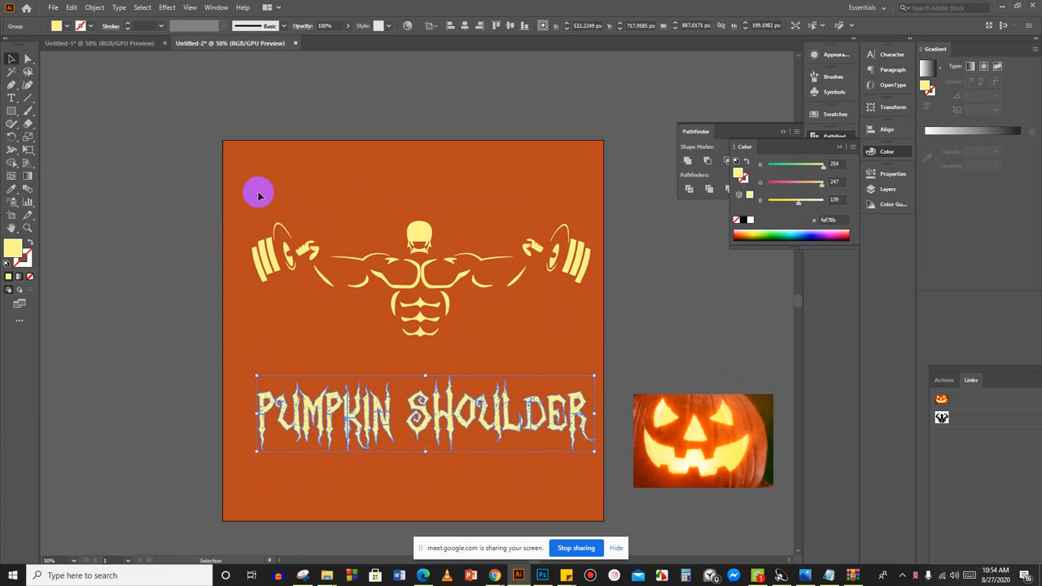
{"action": "left_click_drag", "start_coordinate": [260, 193], "coordinate": [637, 520]}
{"action": "left_click", "coordinate": [610, 346]}
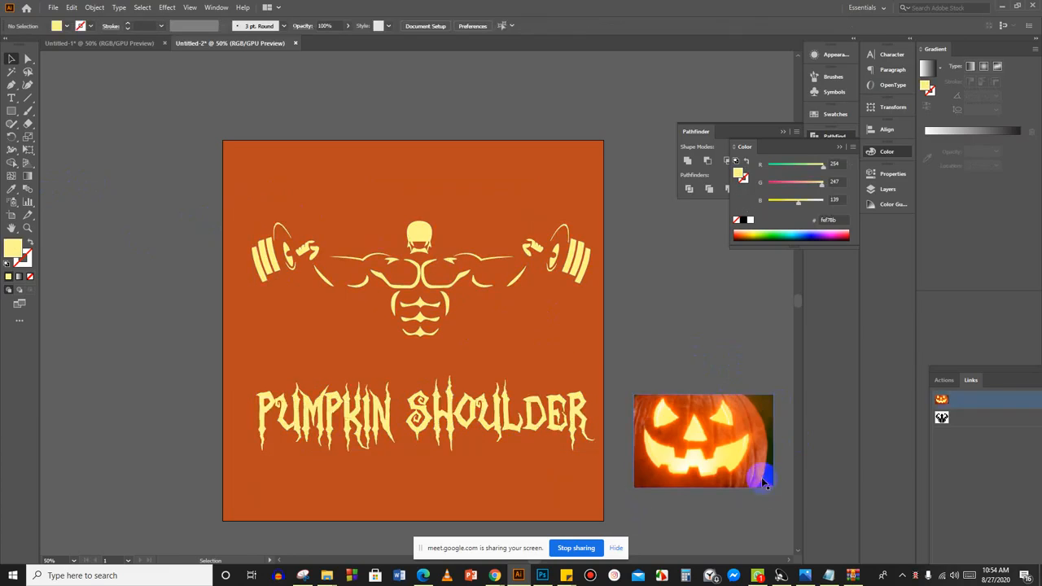
{"action": "left_click_drag", "start_coordinate": [760, 477], "coordinate": [789, 474]}
Apply a white-to-black linear gradient to both the bodybuilder figure and the outlined PUMPKIN SHOULDER text.
{"action": "left_click_drag", "start_coordinate": [263, 204], "coordinate": [595, 483]}
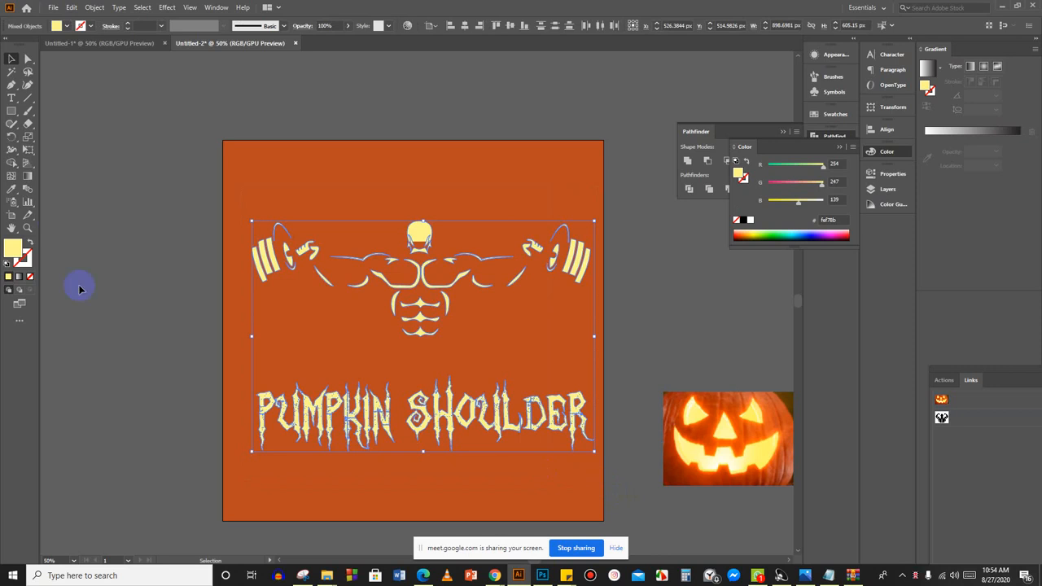
{"action": "left_click", "coordinate": [26, 177]}
{"action": "left_click", "coordinate": [930, 130]}
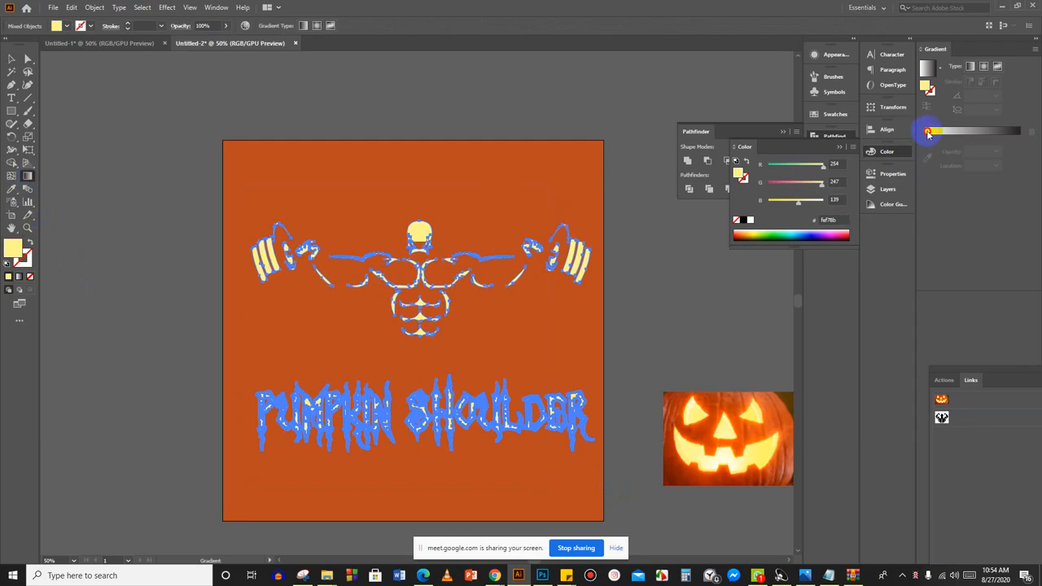
{"action": "left_click", "coordinate": [927, 133]}
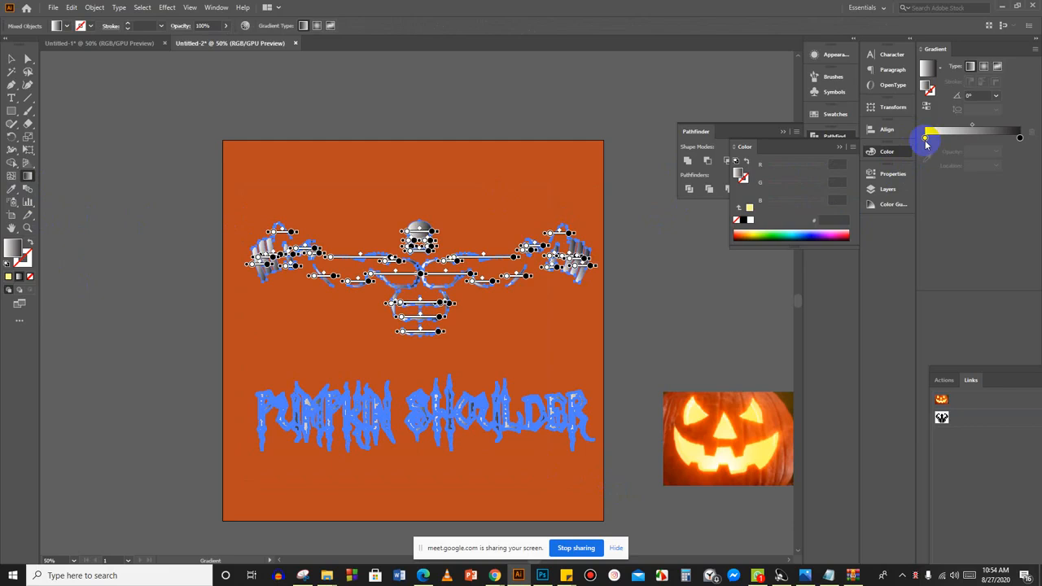
Set the gradient's starting colour stop to pale yellow #fefaa9, sampled from the glowing mouth in the pumpkin photo.
{"action": "double_click", "coordinate": [925, 139]}
{"action": "left_click", "coordinate": [920, 140]}
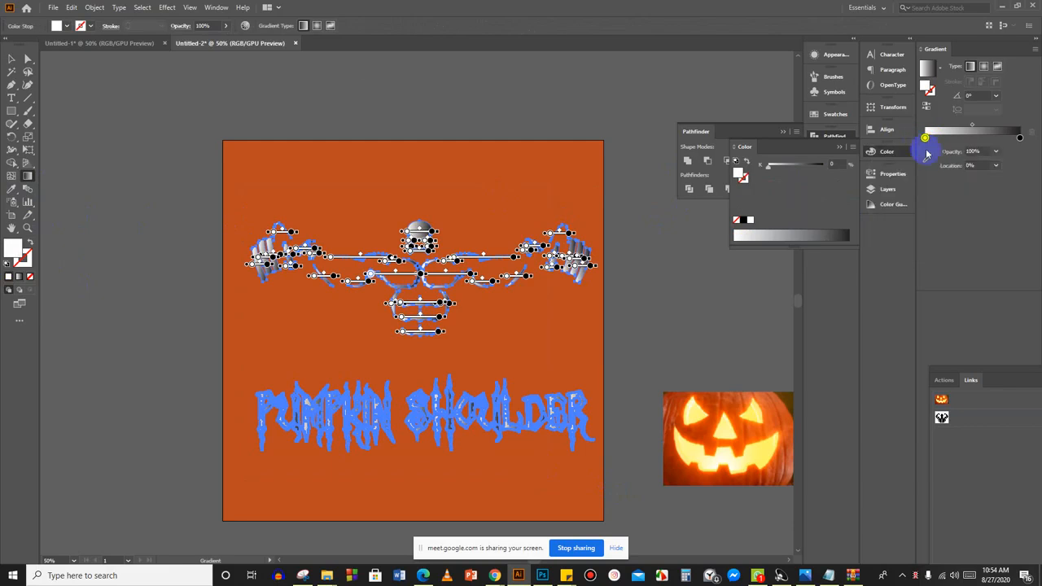
{"action": "left_click", "coordinate": [926, 156]}
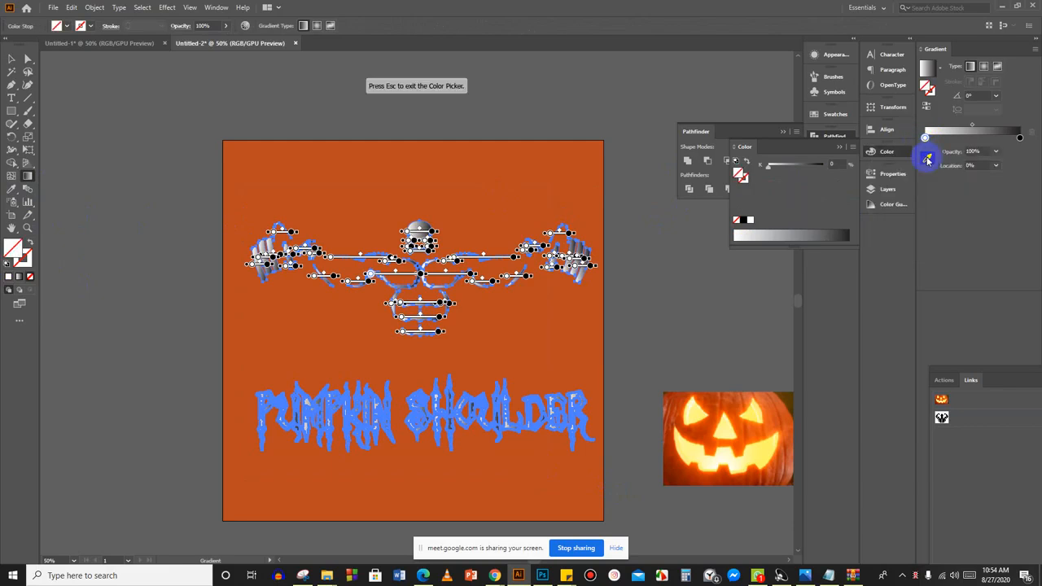
{"action": "left_click", "coordinate": [679, 437]}
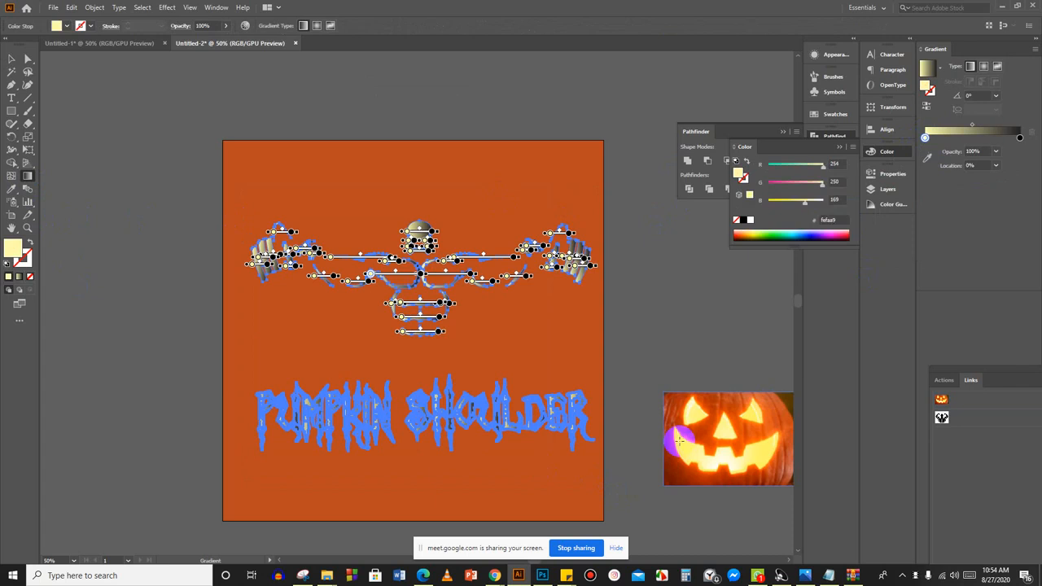
Set the artwork gradient's ending colour stop to yellow #fcf674, sampled from the pumpkin's glowing mouth, and deselect the figure and lettering.
{"action": "double_click", "coordinate": [1022, 140]}
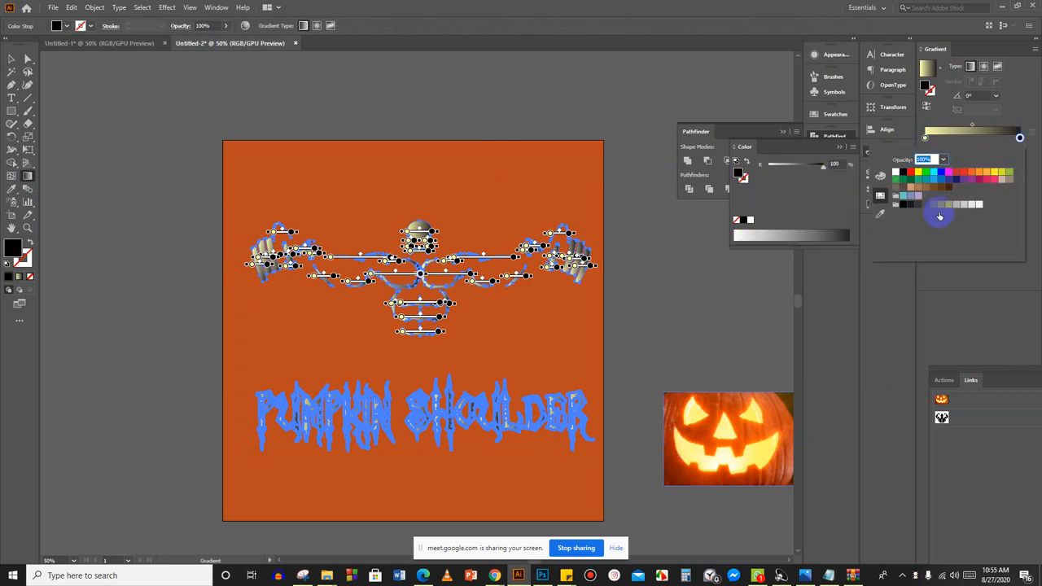
{"action": "left_click", "coordinate": [880, 213]}
{"action": "left_click", "coordinate": [777, 437]}
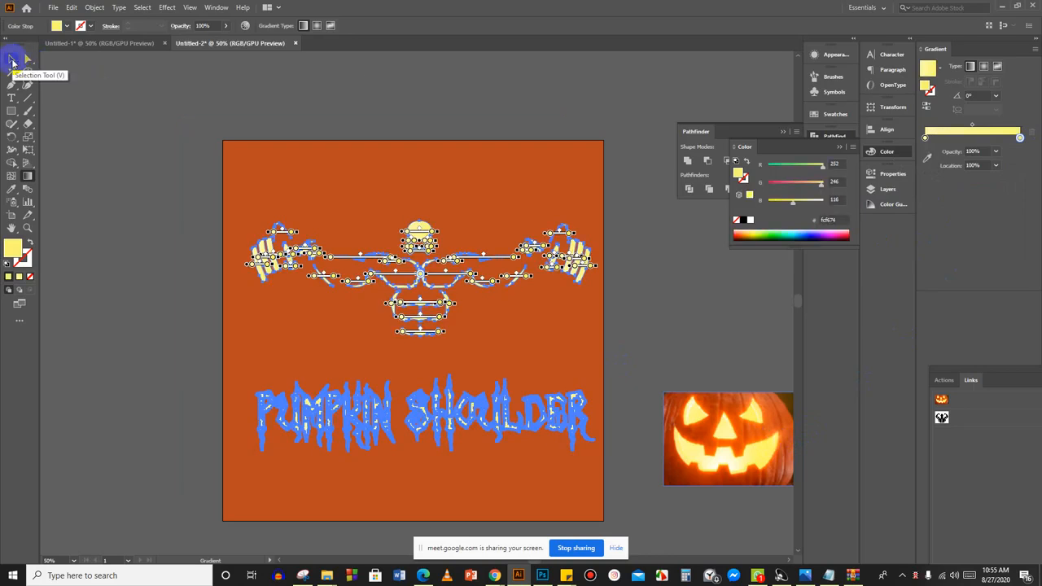
{"action": "left_click", "coordinate": [11, 60]}
{"action": "left_click", "coordinate": [417, 97]}
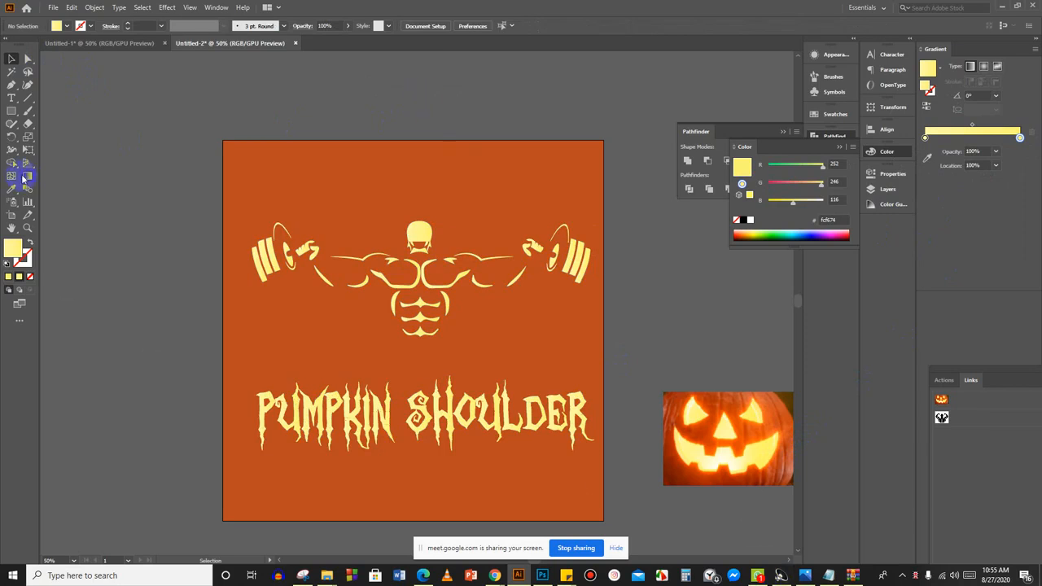
{"action": "left_click", "coordinate": [25, 178]}
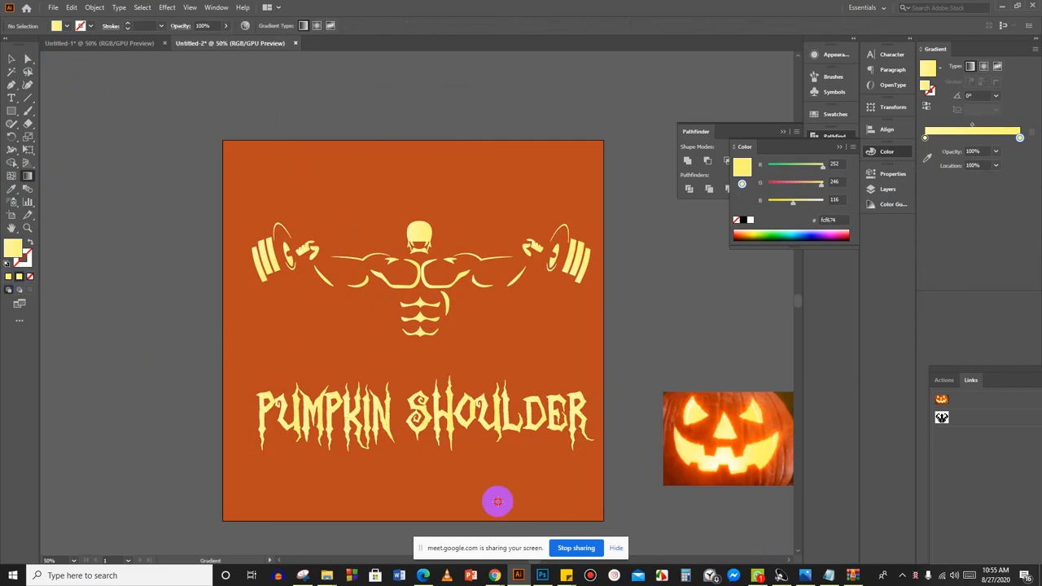
{"action": "left_click", "coordinate": [11, 59]}
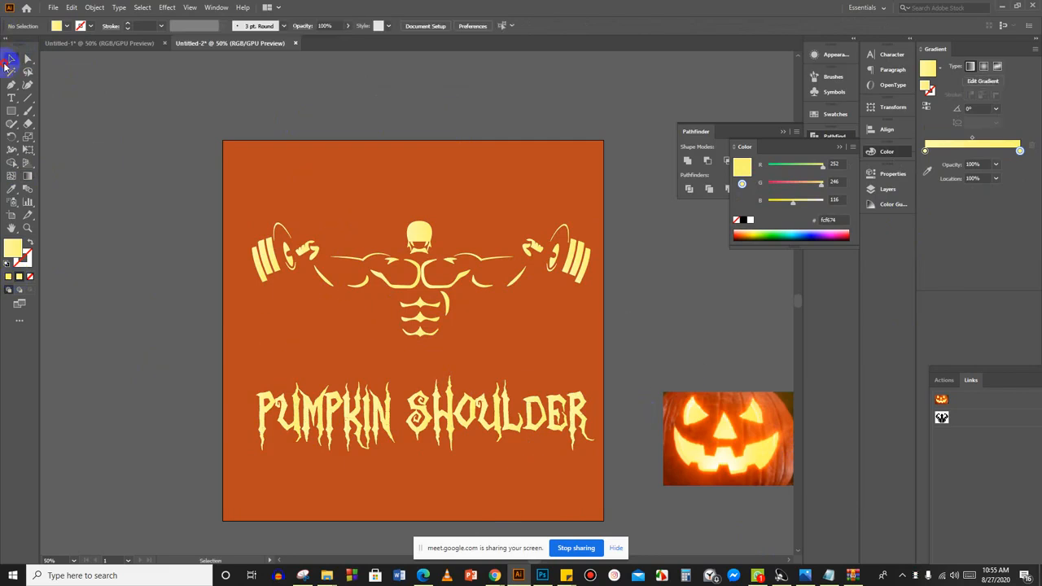
{"action": "left_click", "coordinate": [293, 174]}
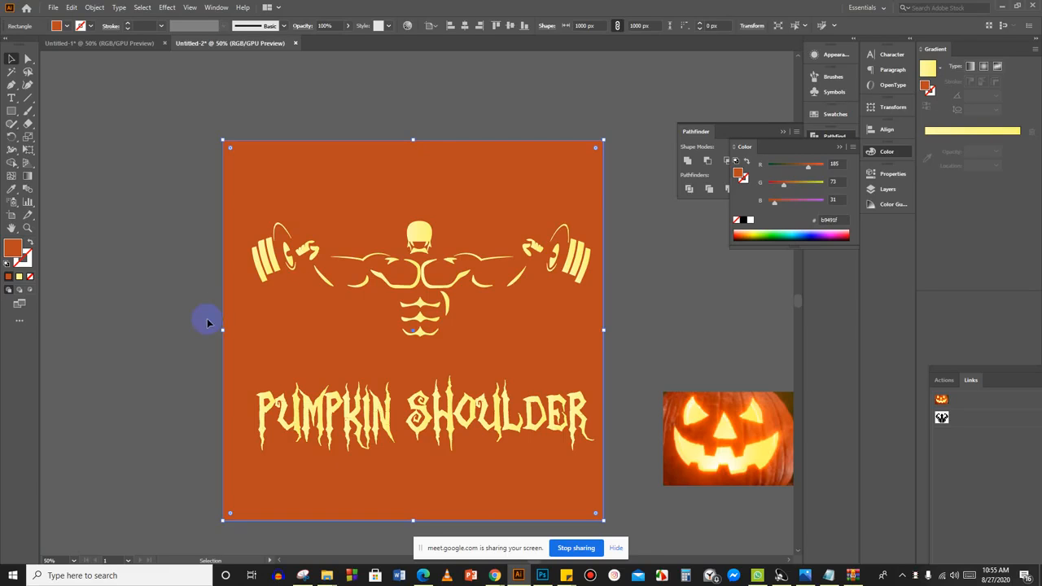
{"action": "scroll", "coordinate": [214, 307], "scroll_direction": "down", "scroll_amount": 2}
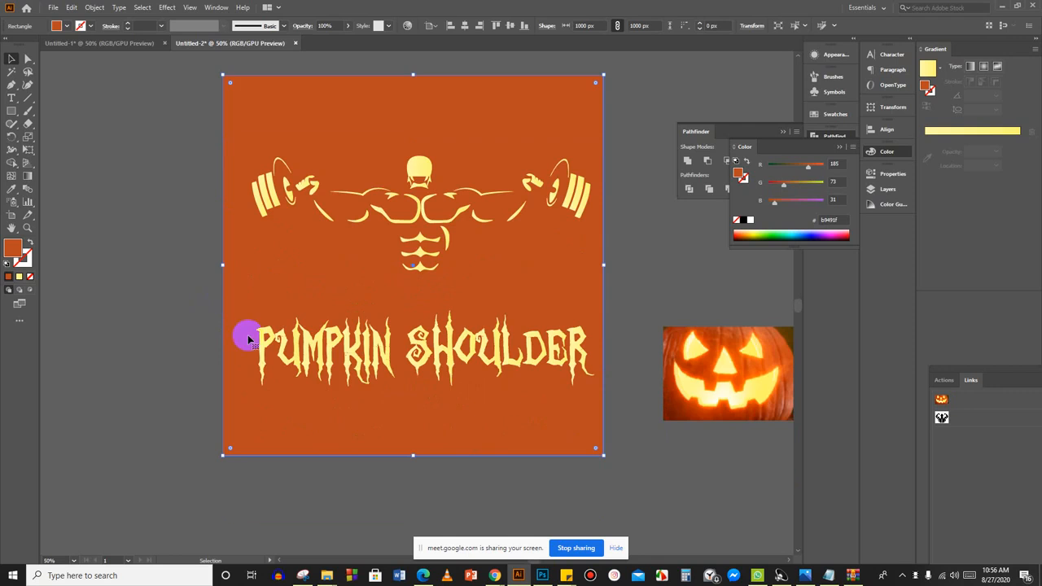
{"action": "left_click", "coordinate": [656, 271]}
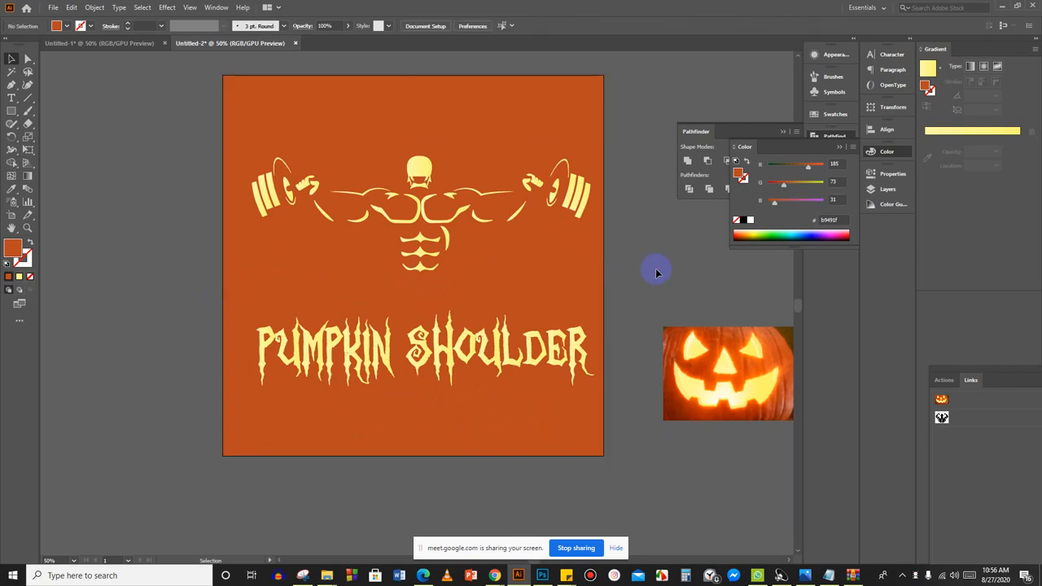
{"action": "scroll", "coordinate": [656, 272], "scroll_direction": "up", "scroll_amount": 1}
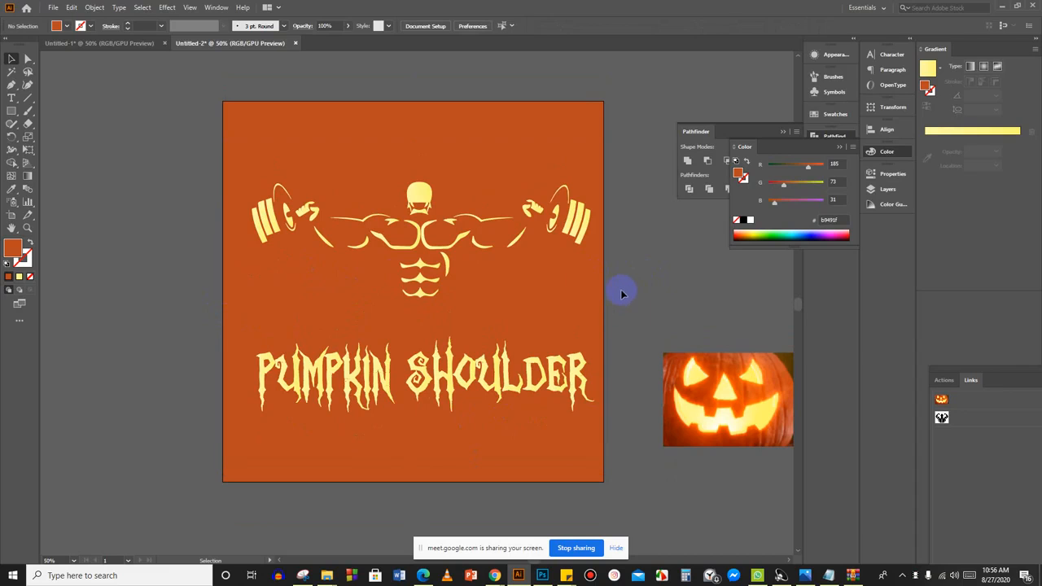
Apply a linear gradient to the orange background square and set its starting stop to dark orange #a03519, sampled from the pumpkin photo.
{"action": "left_click", "coordinate": [375, 114]}
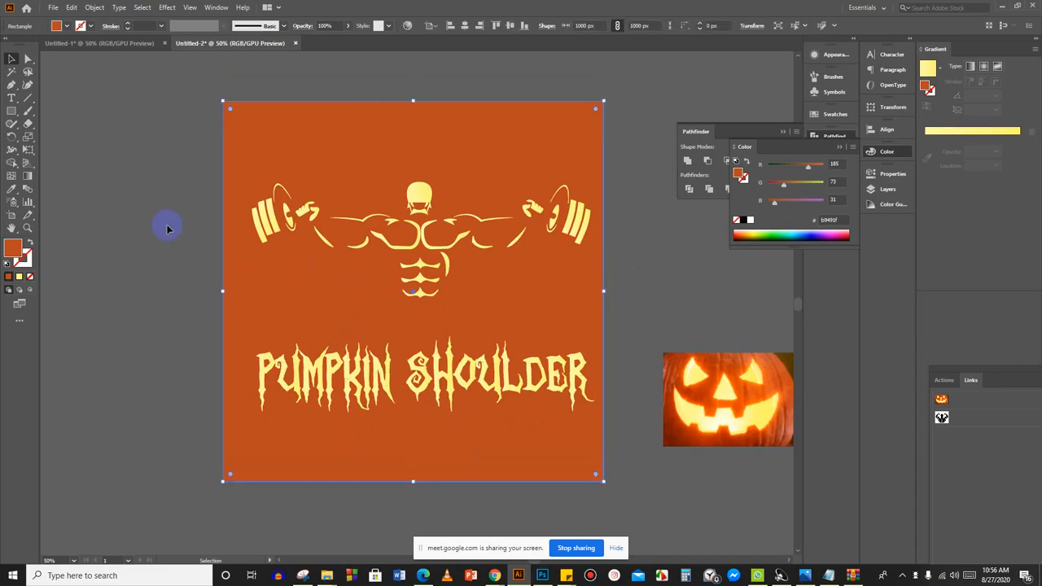
{"action": "left_click", "coordinate": [29, 176]}
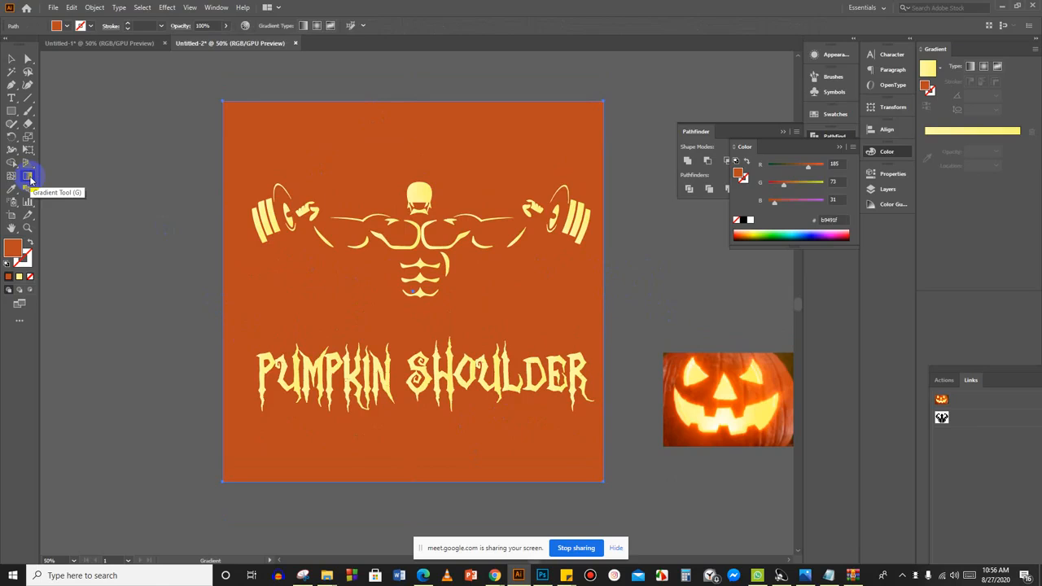
{"action": "left_click", "coordinate": [926, 133]}
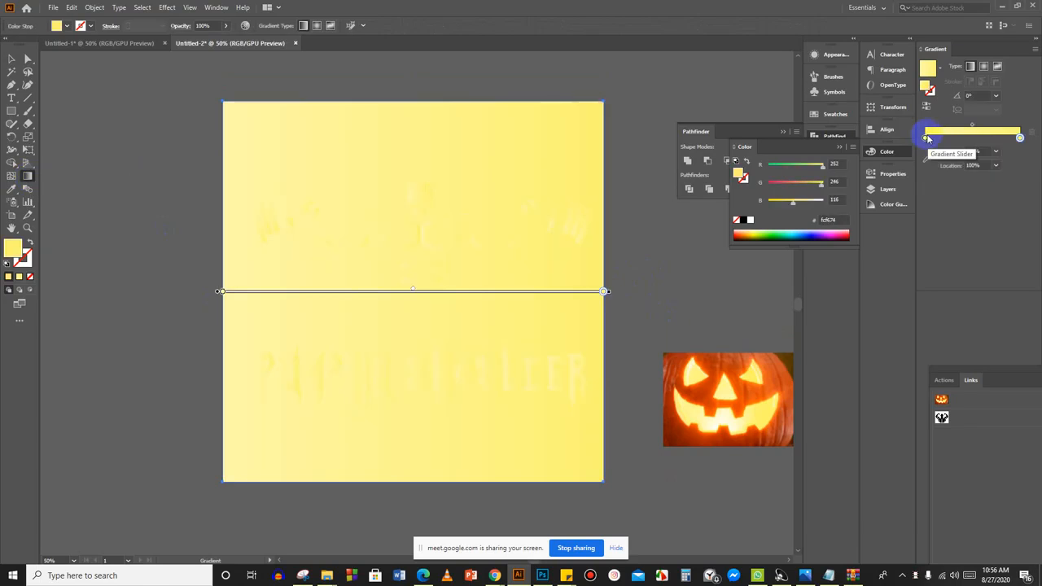
{"action": "double_click", "coordinate": [925, 138]}
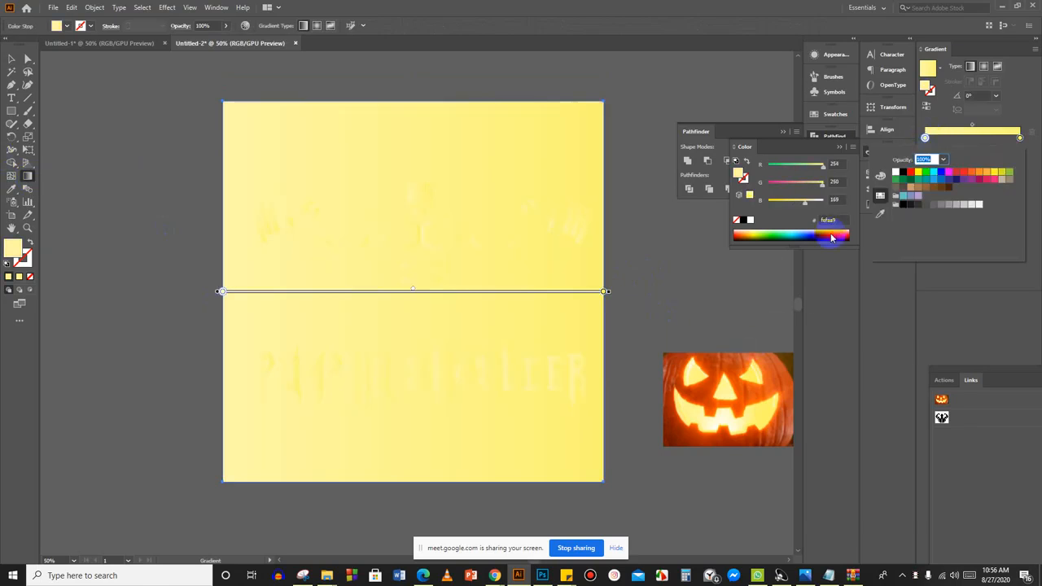
{"action": "left_click", "coordinate": [879, 213]}
{"action": "left_click", "coordinate": [671, 367]}
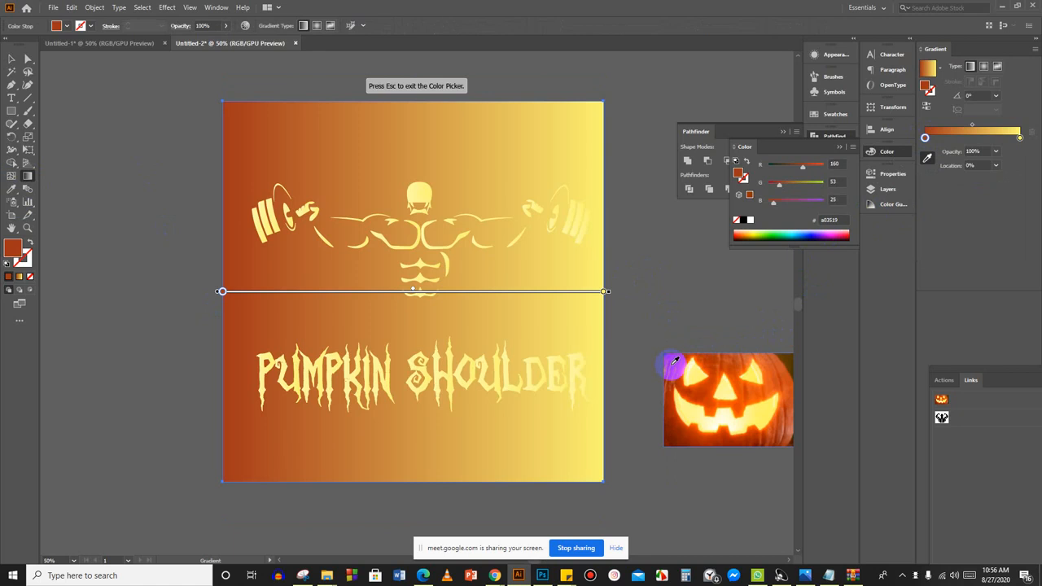
Set the background gradient's ending stop to orange #c34f29, sampled from the pumpkin's skin, and deselect the square.
{"action": "double_click", "coordinate": [1020, 138]}
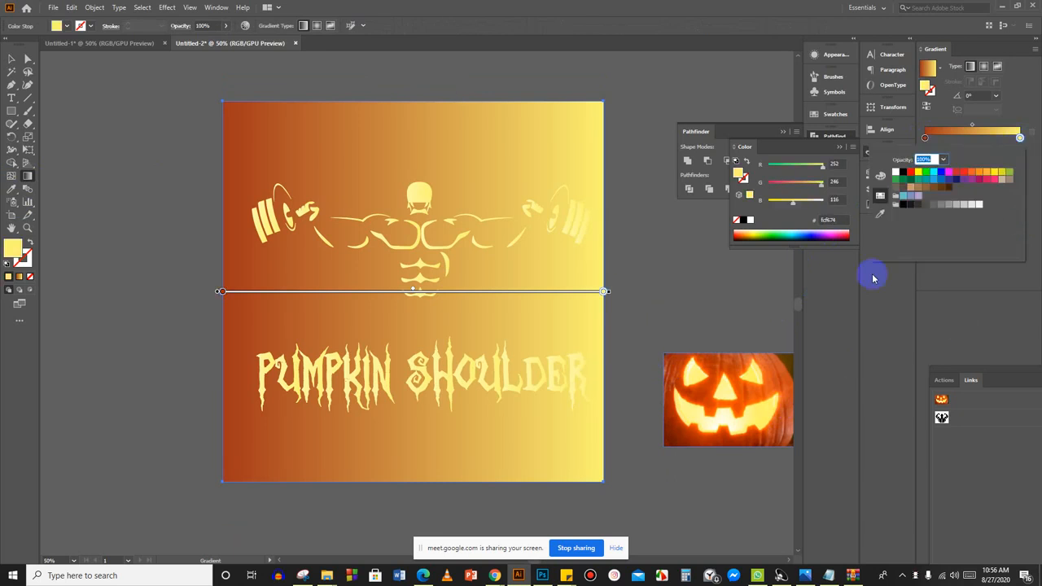
{"action": "left_click", "coordinate": [882, 216]}
{"action": "left_click", "coordinate": [794, 420]}
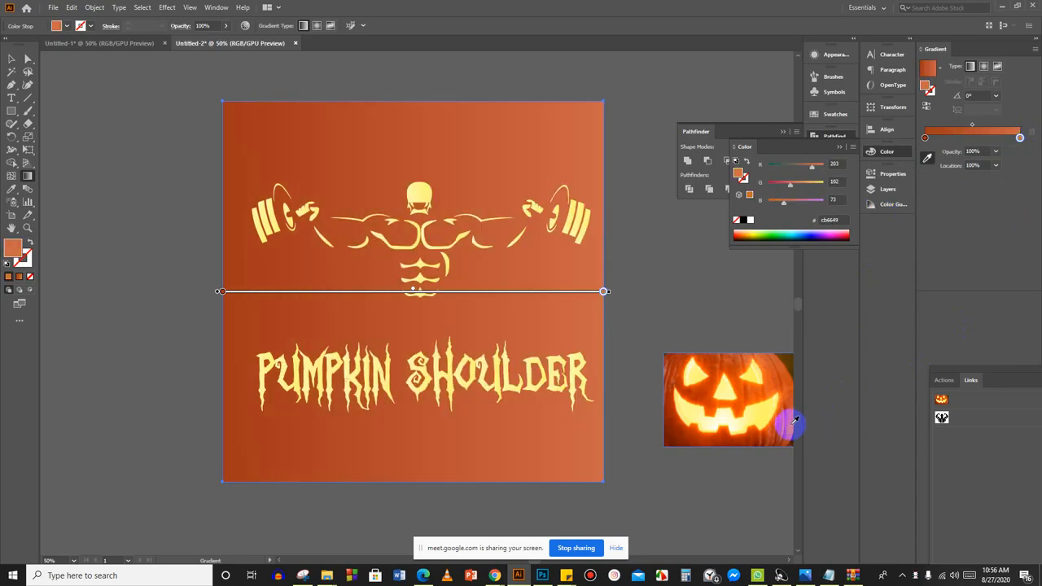
{"action": "left_click", "coordinate": [793, 418]}
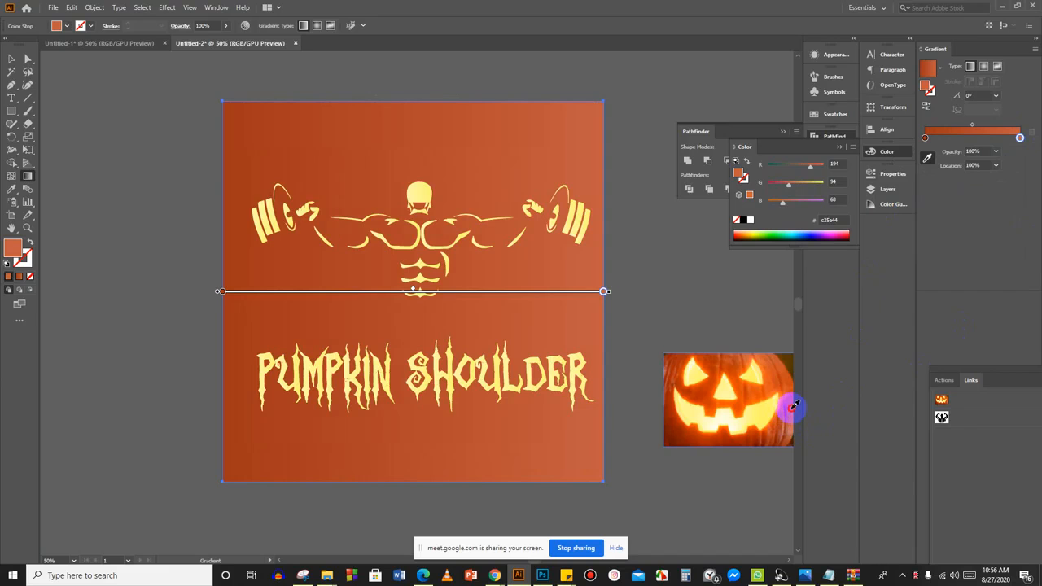
{"action": "left_click", "coordinate": [793, 403]}
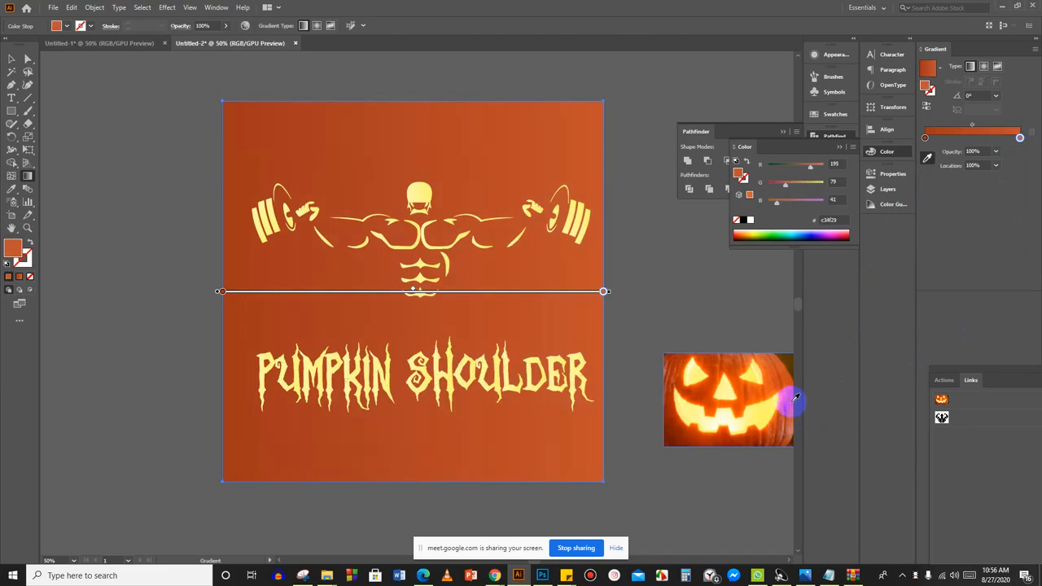
{"action": "left_click", "coordinate": [12, 58]}
{"action": "left_click", "coordinate": [97, 70]}
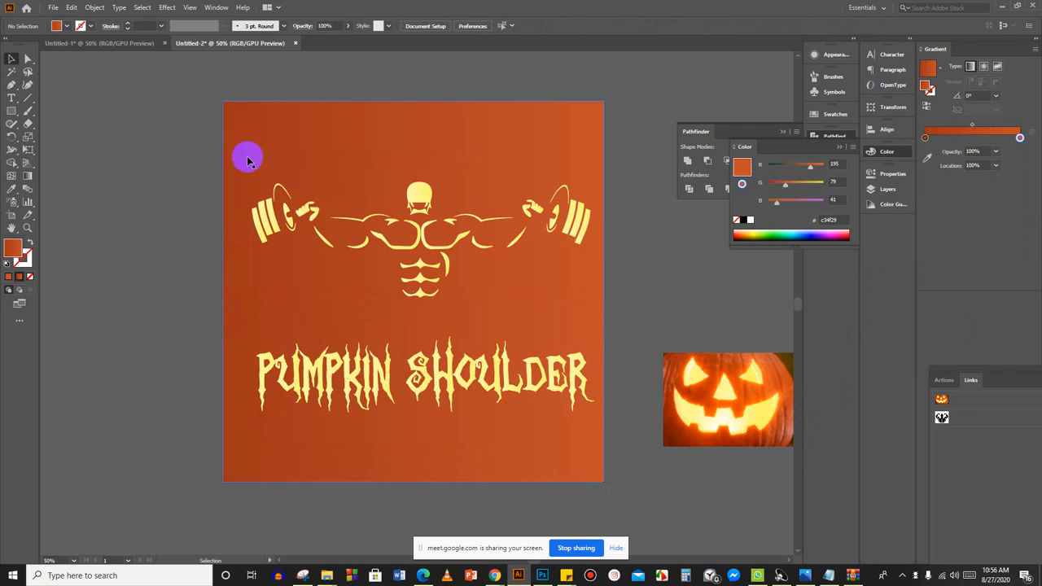
Lock the background square and nudge the bodybuilder and PUMPKIN SHOULDER lettering together 4 px up and 3 px left.
{"action": "key", "text": "ctrl+2"}
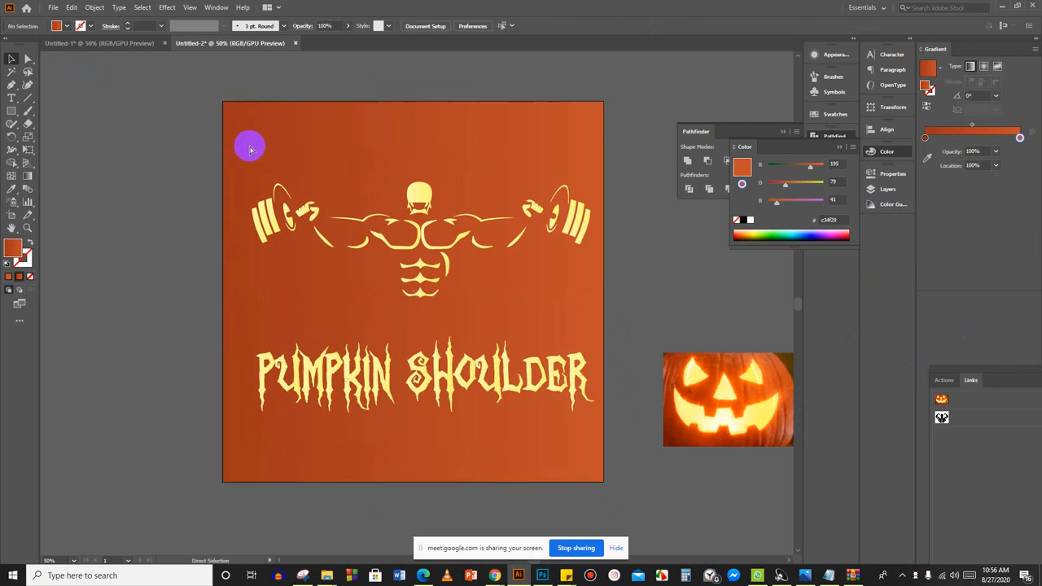
{"action": "left_click_drag", "start_coordinate": [252, 151], "coordinate": [585, 346]}
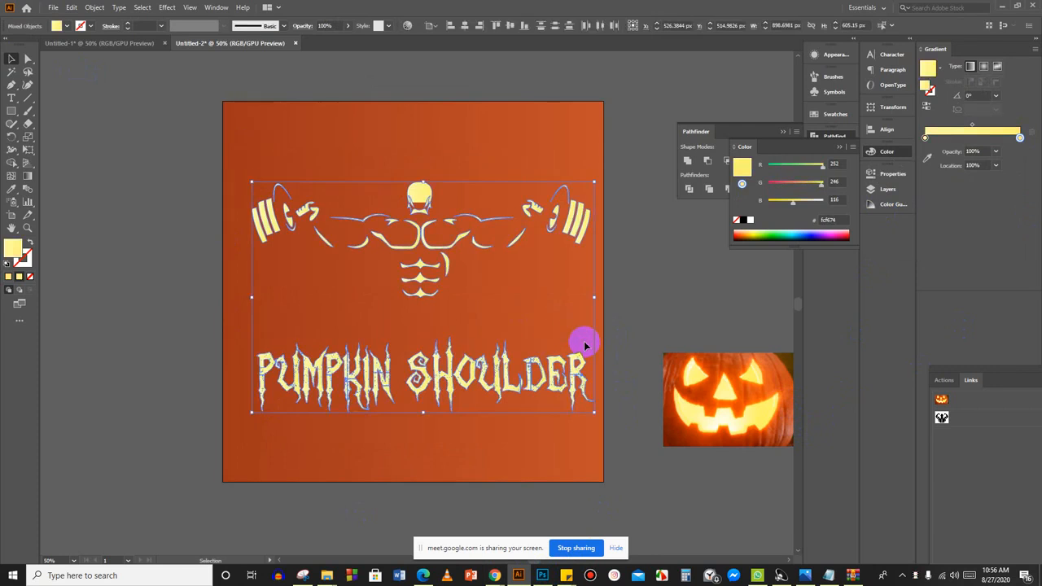
{"action": "key", "text": "Up"}
{"action": "key", "text": "Up"}
{"action": "key", "text": "Left"}
{"action": "key", "text": "Left"}
{"action": "key", "text": "Up"}
{"action": "key", "text": "Up"}
{"action": "key", "text": "Left"}
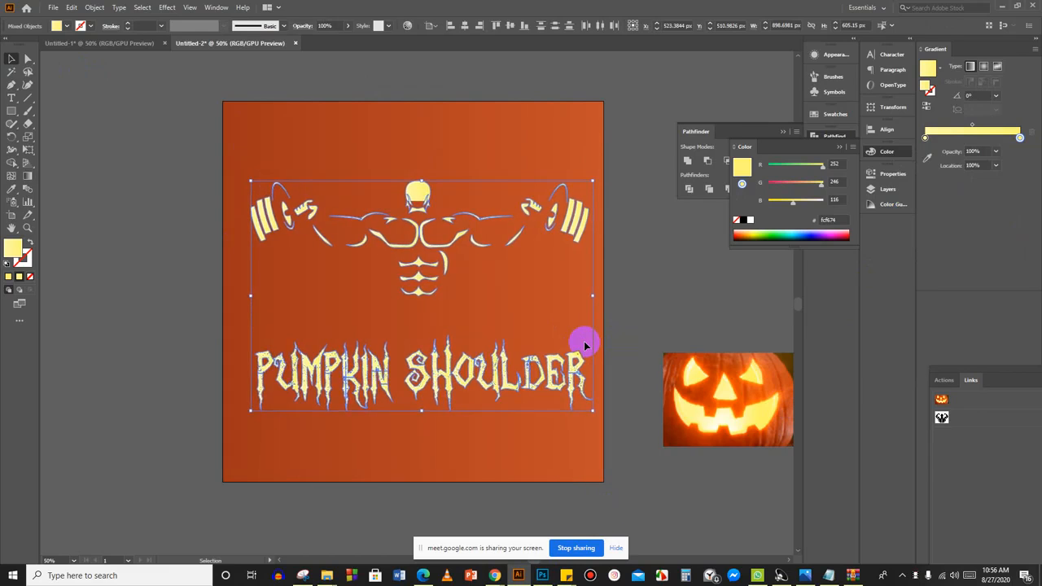
{"action": "left_click", "coordinate": [686, 297]}
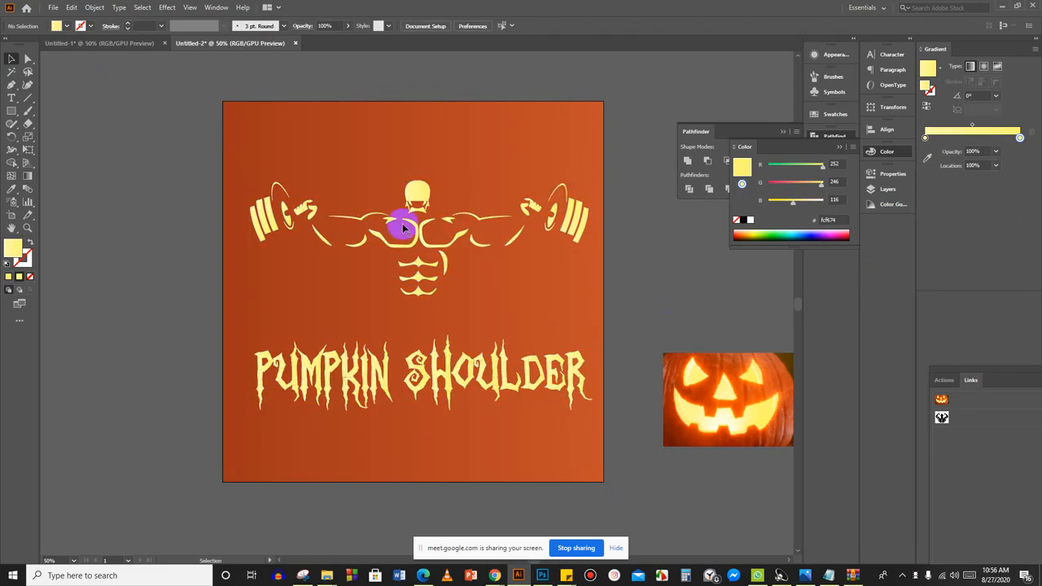
Swap the bodybuilder's head from a yellow gradient fill to a yellow gradient stroke and set the stroke weight to 5 pt.
{"action": "left_click", "coordinate": [411, 189]}
{"action": "left_click", "coordinate": [31, 244]}
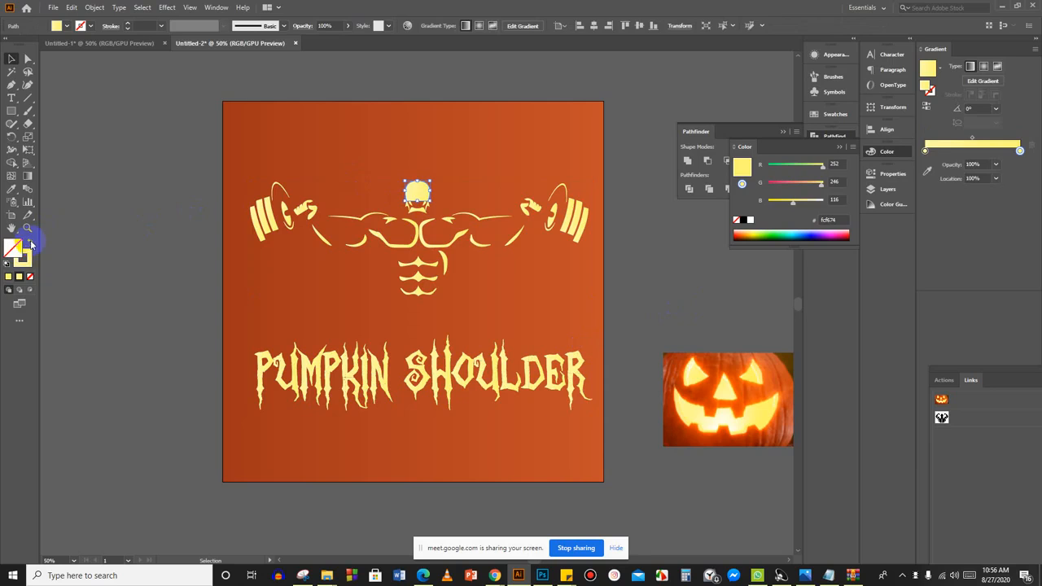
{"action": "left_click", "coordinate": [58, 270]}
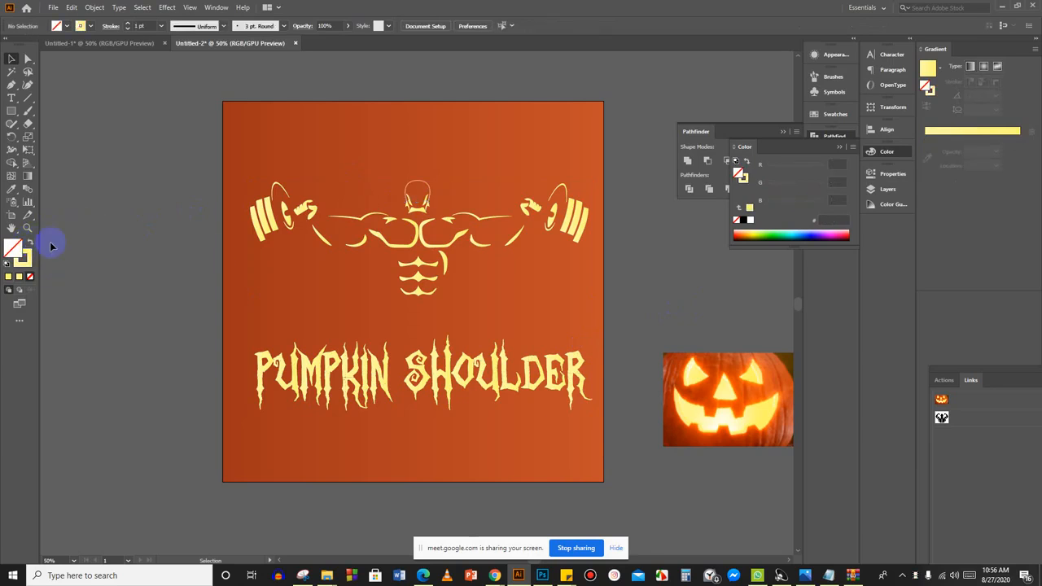
{"action": "left_click", "coordinate": [417, 189]}
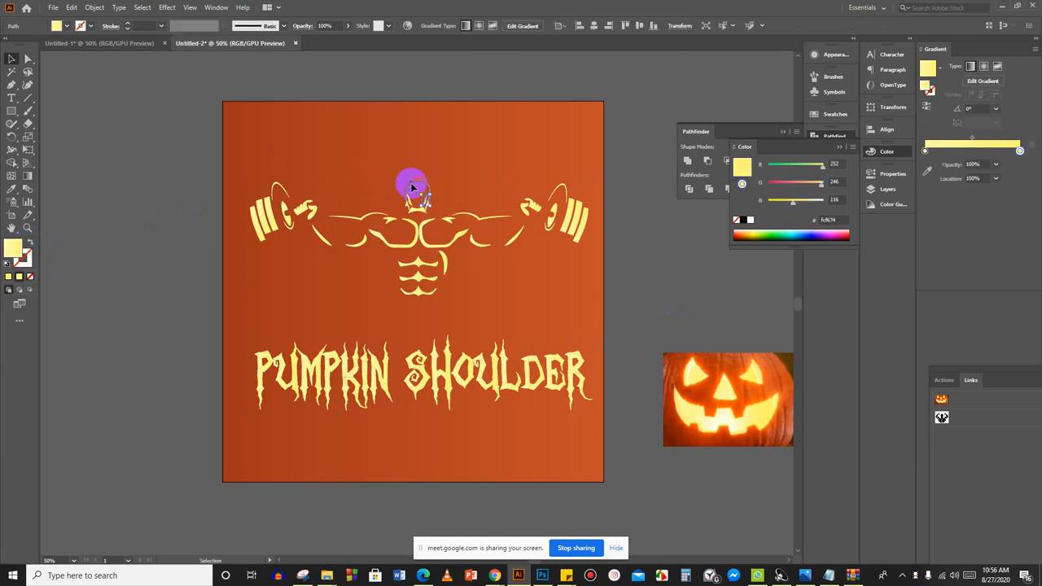
{"action": "key", "text": "shift+x"}
{"action": "left_click", "coordinate": [136, 25]}
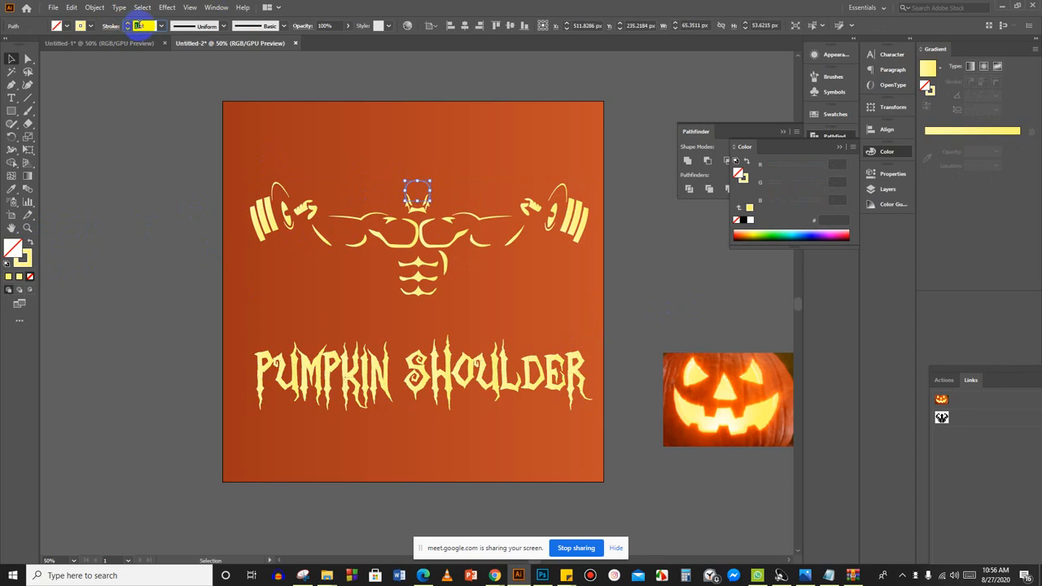
{"action": "type", "text": "5"}
{"action": "key", "text": "Return"}
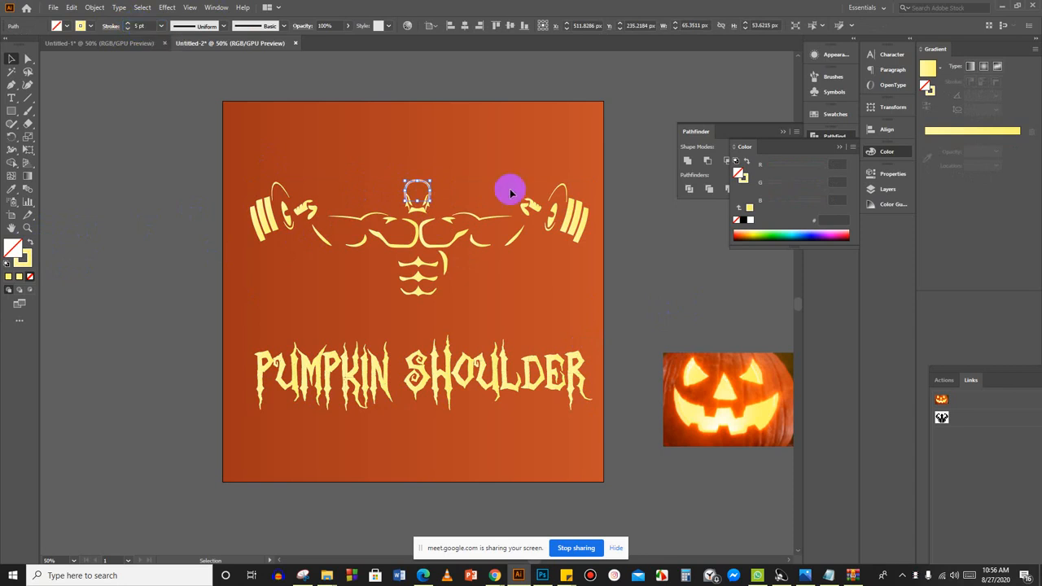
{"action": "left_click", "coordinate": [572, 350]}
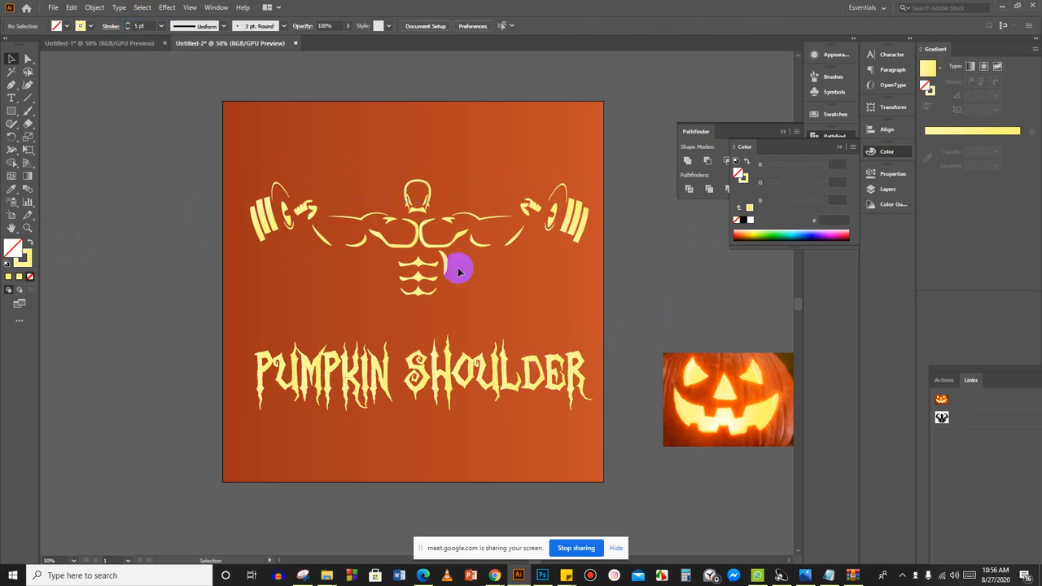
Apply a symmetrical variable width profile to the head outline so its stroke tapers to points at both ends.
{"action": "scroll", "coordinate": [416, 195], "scroll_direction": "up", "scroll_amount": 3}
{"action": "scroll", "coordinate": [416, 195], "scroll_direction": "up", "scroll_amount": 4}
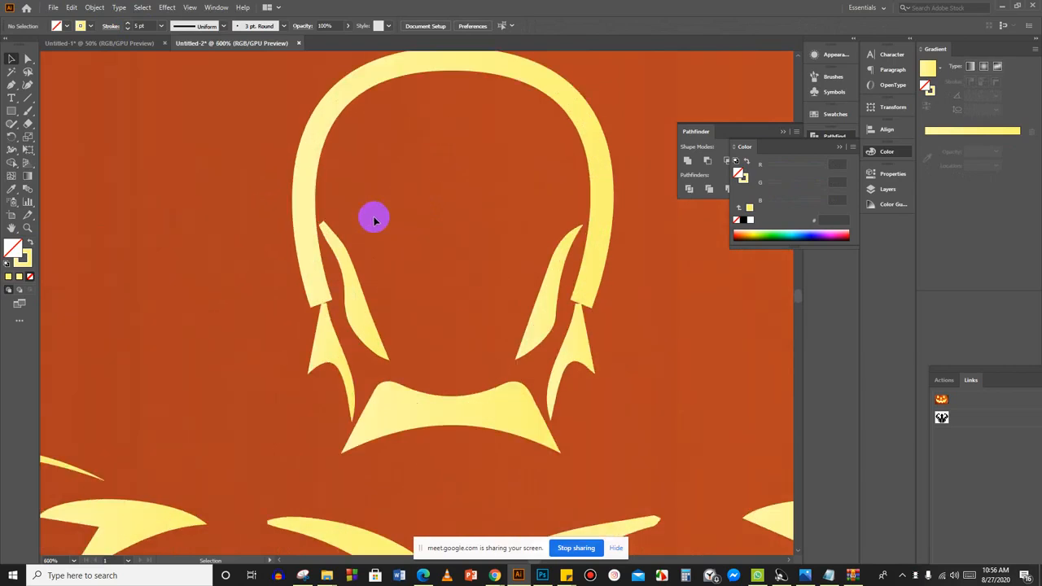
{"action": "left_click", "coordinate": [345, 105]}
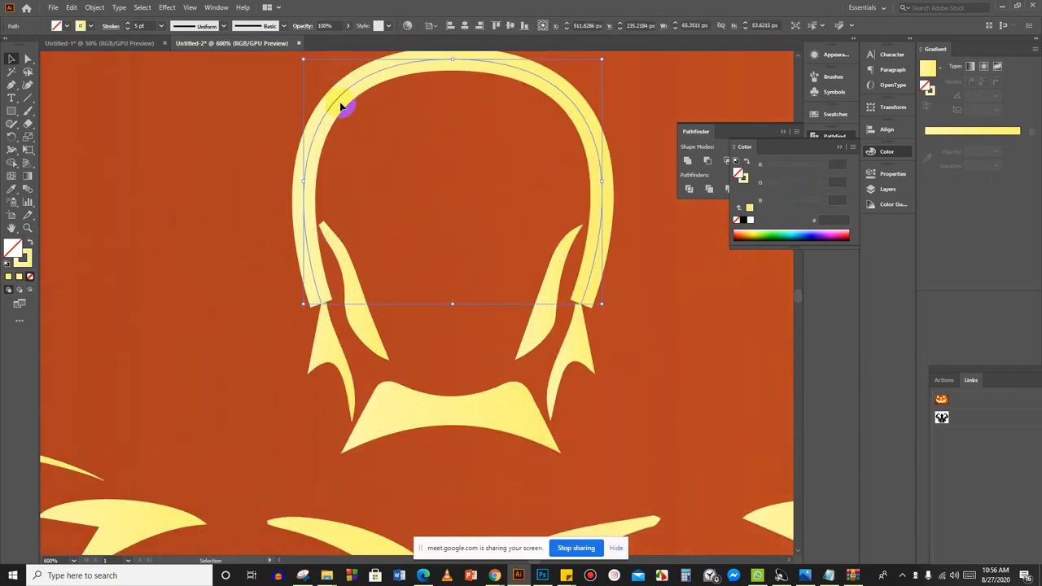
{"action": "left_click", "coordinate": [223, 25]}
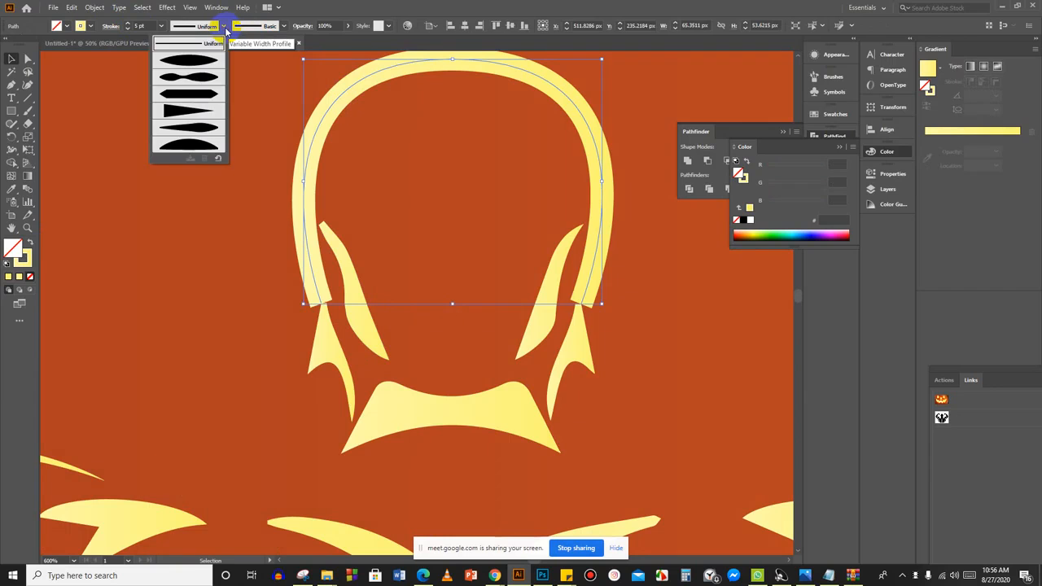
{"action": "left_click", "coordinate": [196, 128]}
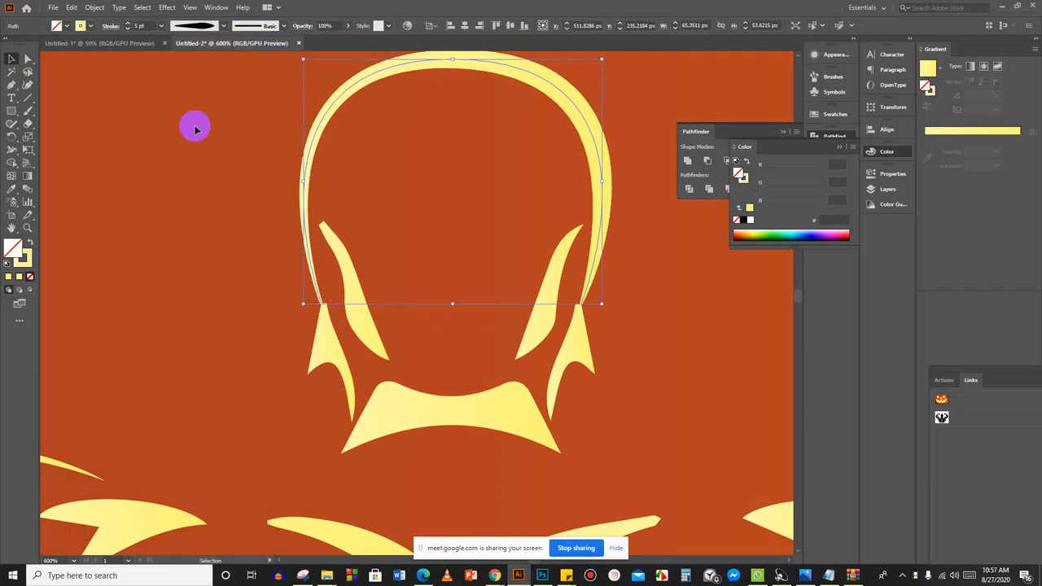
{"action": "left_click", "coordinate": [223, 26]}
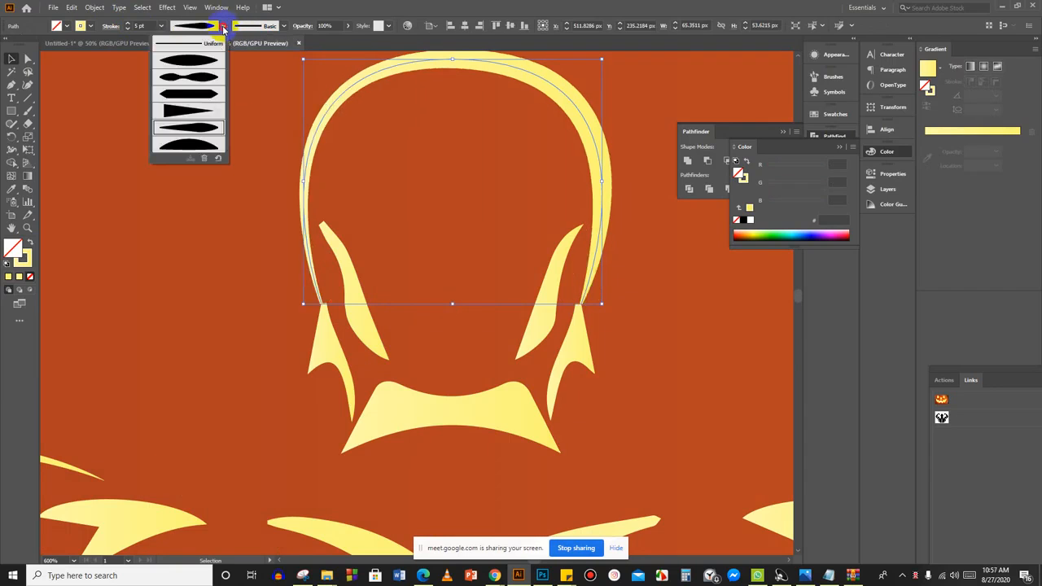
{"action": "left_click", "coordinate": [187, 128]}
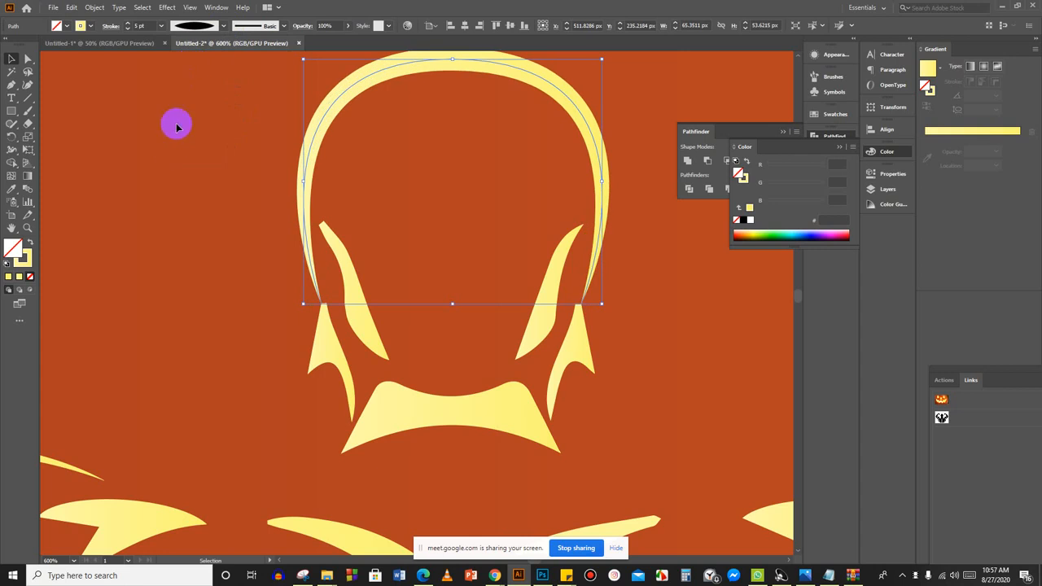
Merge the flat top edge of the left jaw shape into a single point at the end of the head outline.
{"action": "left_click", "coordinate": [164, 153]}
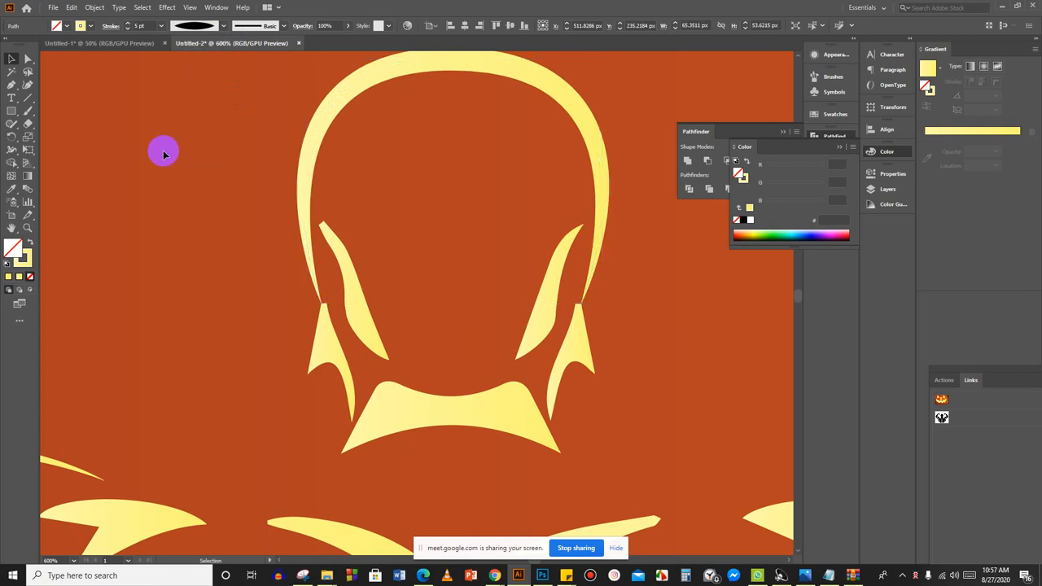
{"action": "scroll", "coordinate": [316, 274], "scroll_direction": "up", "scroll_amount": 3}
{"action": "left_click", "coordinate": [307, 275]}
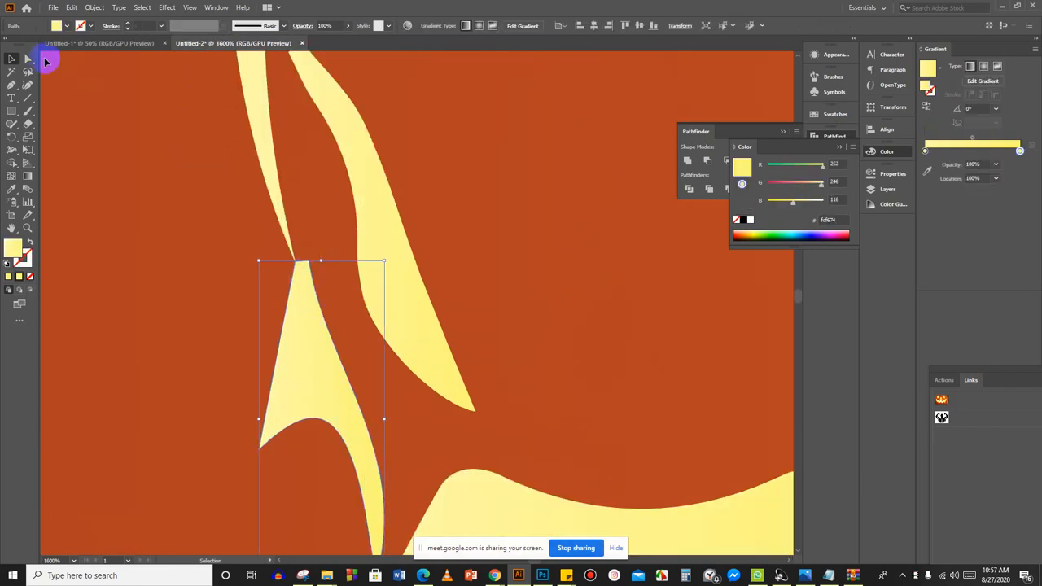
{"action": "left_click", "coordinate": [28, 58]}
{"action": "left_click_drag", "start_coordinate": [308, 263], "coordinate": [296, 262]}
{"action": "scroll", "coordinate": [460, 332], "scroll_direction": "down", "scroll_amount": 1}
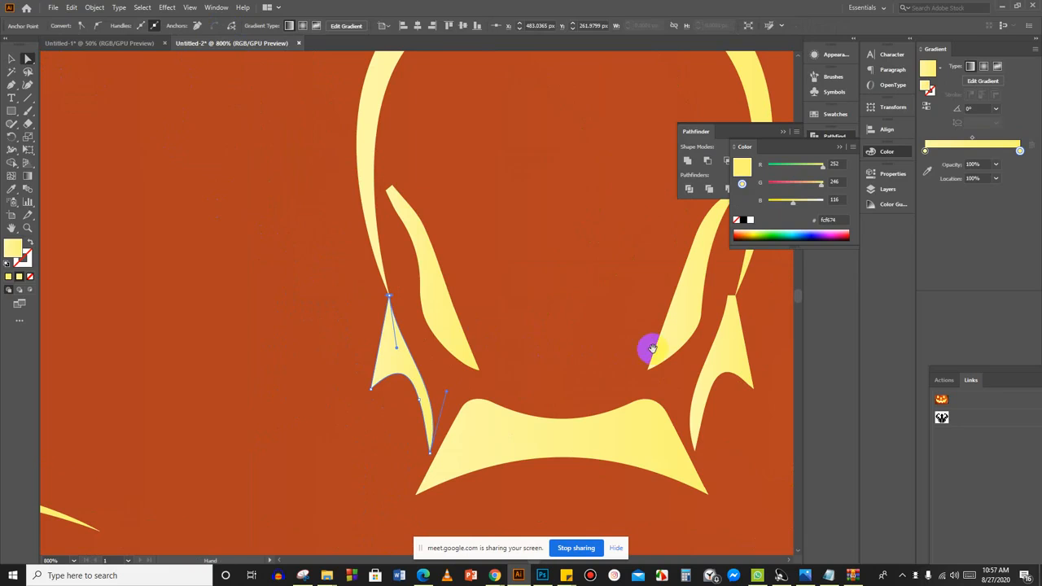
Taper the flat top of the right jaw shape to a point meeting the head outline, then deselect it.
{"action": "left_click", "coordinate": [761, 343]}
{"action": "left_click", "coordinate": [670, 327]}
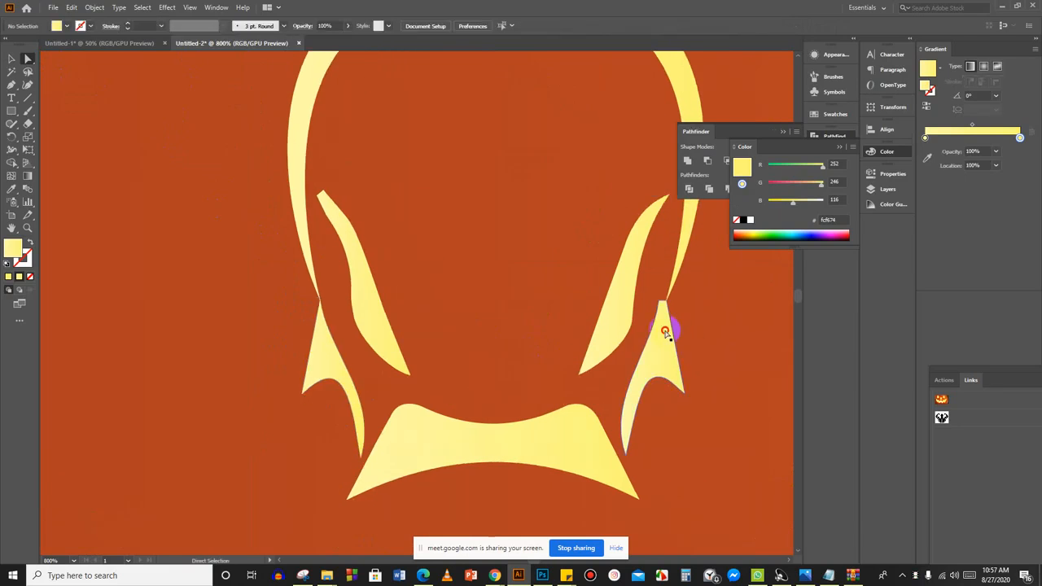
{"action": "scroll", "coordinate": [663, 322], "scroll_direction": "up", "scroll_amount": 3}
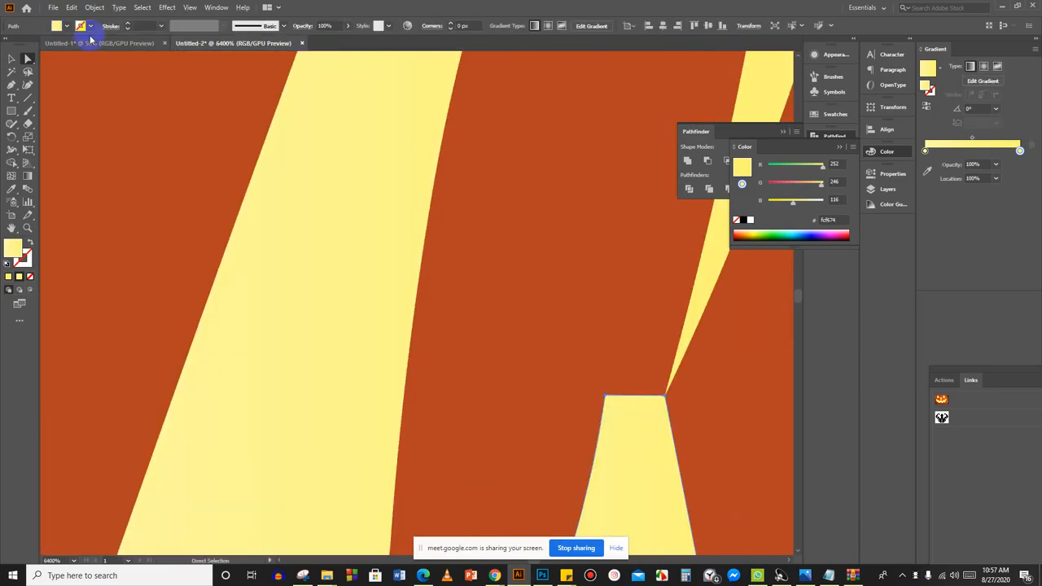
{"action": "left_click_drag", "start_coordinate": [604, 396], "coordinate": [664, 398]}
{"action": "key", "text": "ctrl+z"}
{"action": "left_click", "coordinate": [592, 361]}
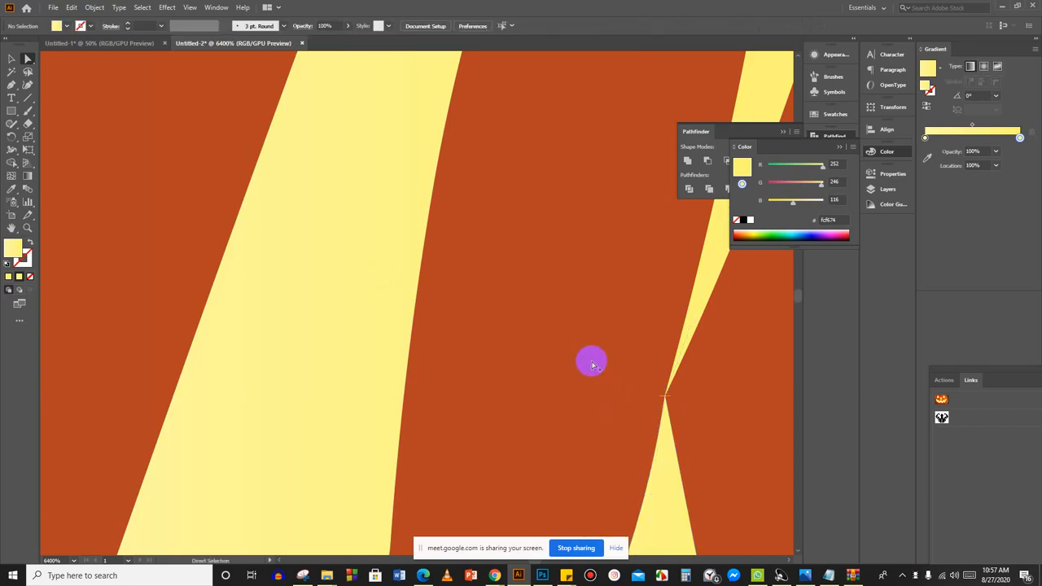
Try rounding the lower outer corner of the left jaw shape to a radius of about 1.1 px.
{"action": "scroll", "coordinate": [592, 361], "scroll_direction": "down", "scroll_amount": 8}
{"action": "scroll", "coordinate": [671, 389], "scroll_direction": "down", "scroll_amount": 4}
{"action": "scroll", "coordinate": [659, 391], "scroll_direction": "down", "scroll_amount": 5}
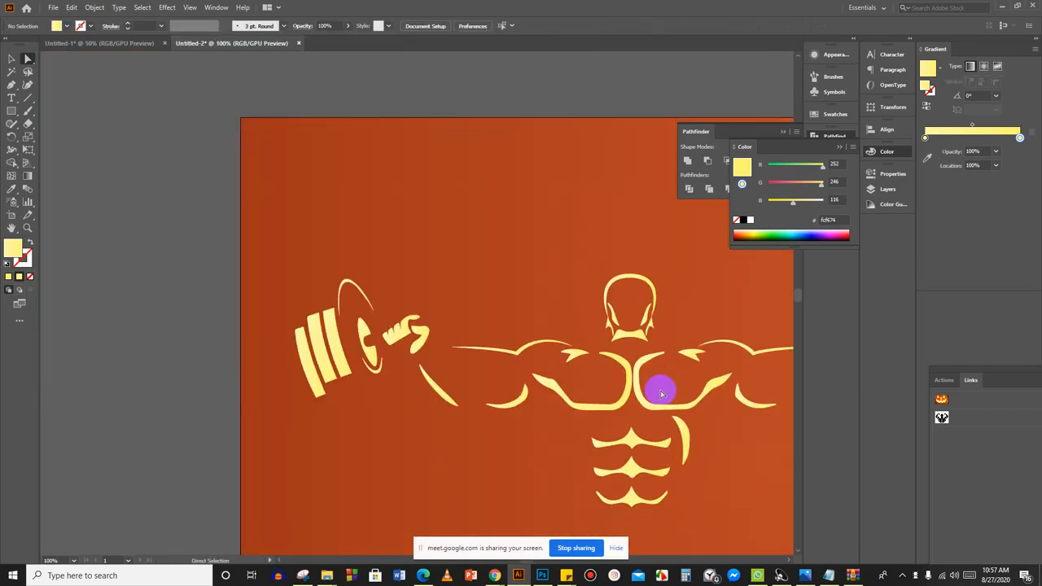
{"action": "scroll", "coordinate": [651, 341], "scroll_direction": "down", "scroll_amount": 1}
{"action": "scroll", "coordinate": [643, 303], "scroll_direction": "up", "scroll_amount": 8}
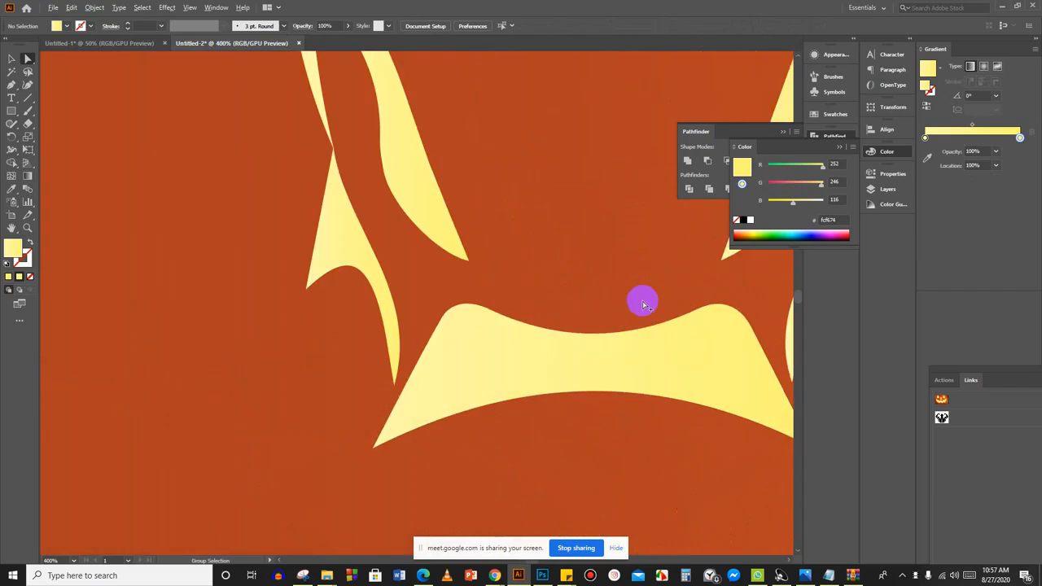
{"action": "left_click", "coordinate": [284, 293]}
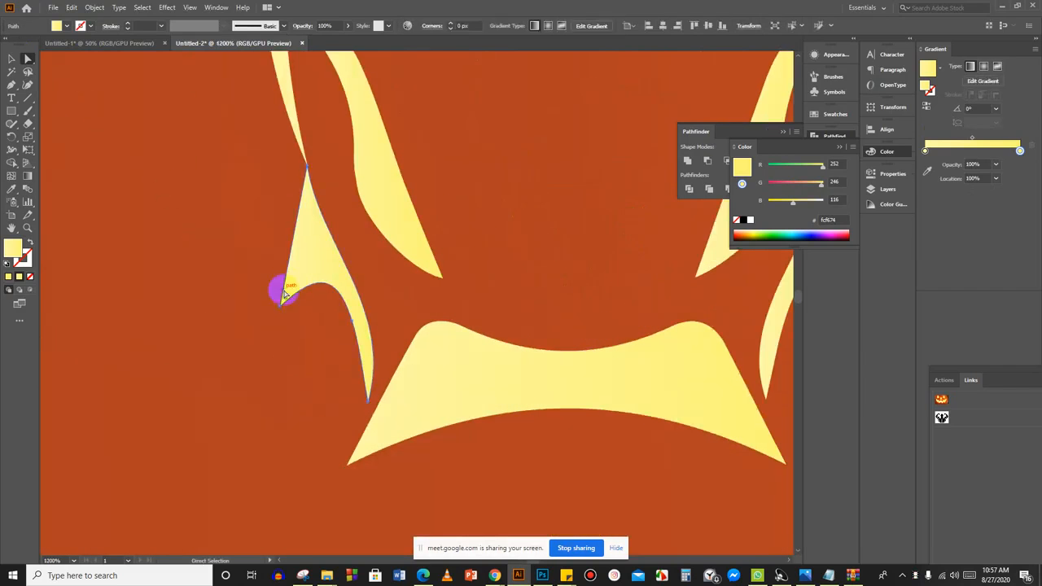
{"action": "left_click_drag", "start_coordinate": [286, 297], "coordinate": [295, 282]}
{"action": "scroll", "coordinate": [697, 372], "scroll_direction": "down", "scroll_amount": 3}
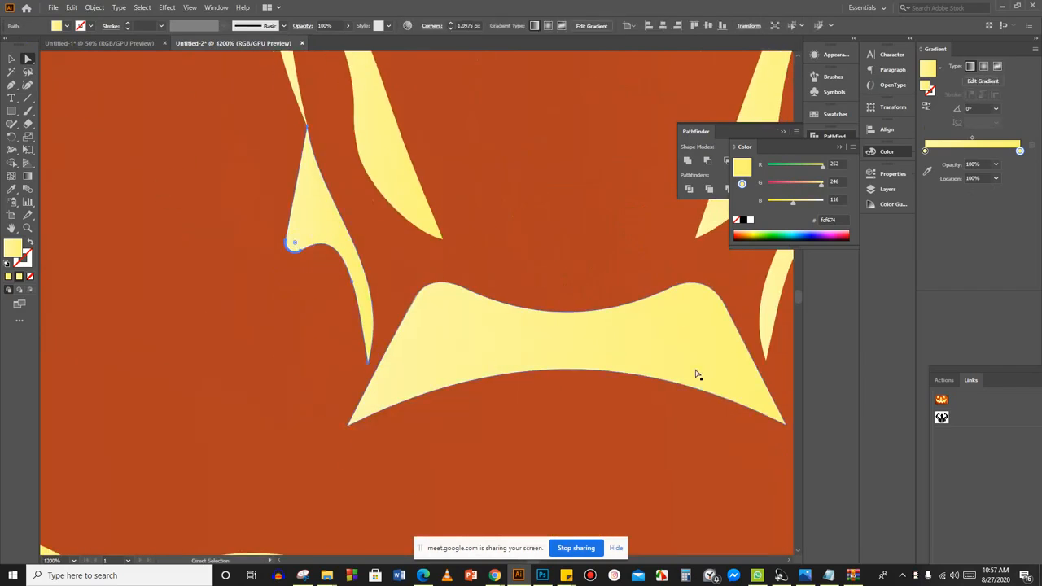
Try rounding the lower outer corner of the right jaw shape, then undo the last two corner edits.
{"action": "scroll", "coordinate": [695, 372], "scroll_direction": "down", "scroll_amount": 2}
{"action": "scroll", "coordinate": [700, 334], "scroll_direction": "right", "scroll_amount": 3}
{"action": "left_click", "coordinate": [647, 309]}
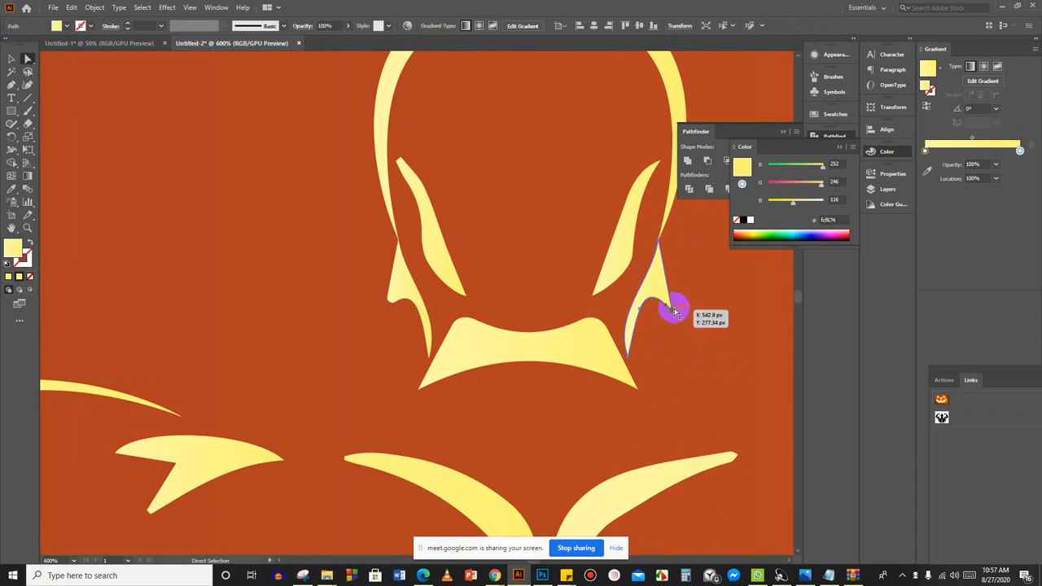
{"action": "scroll", "coordinate": [666, 294], "scroll_direction": "up", "scroll_amount": 6}
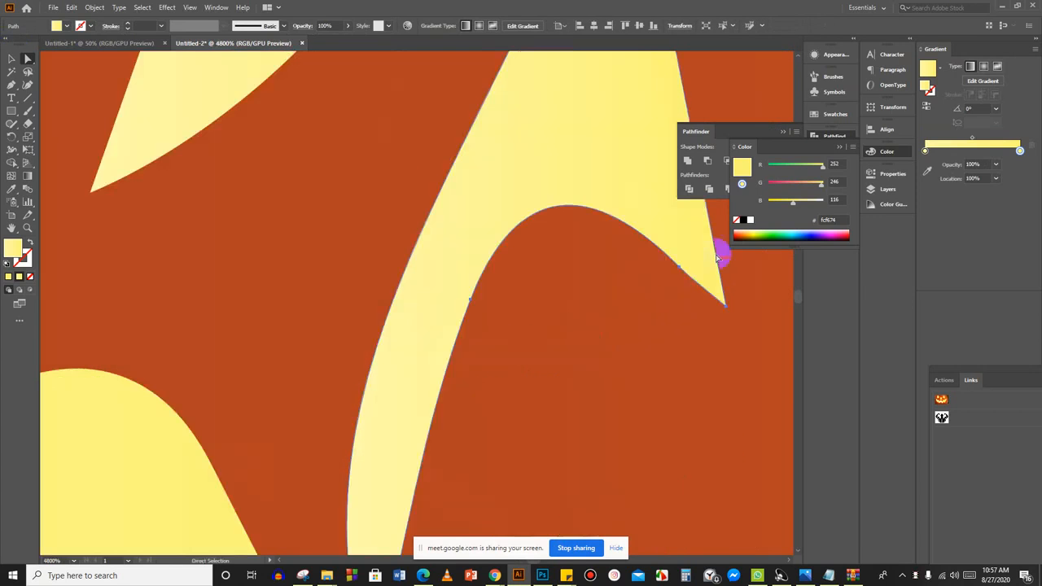
{"action": "left_click_drag", "start_coordinate": [717, 300], "coordinate": [718, 290]}
{"action": "key", "text": "ctrl+z"}
{"action": "key", "text": "ctrl+z"}
Review the complete bodybuilder and PUMPKIN SHOULDER design on the artboard.
{"action": "scroll", "coordinate": [239, 322], "scroll_direction": "down", "scroll_amount": 2}
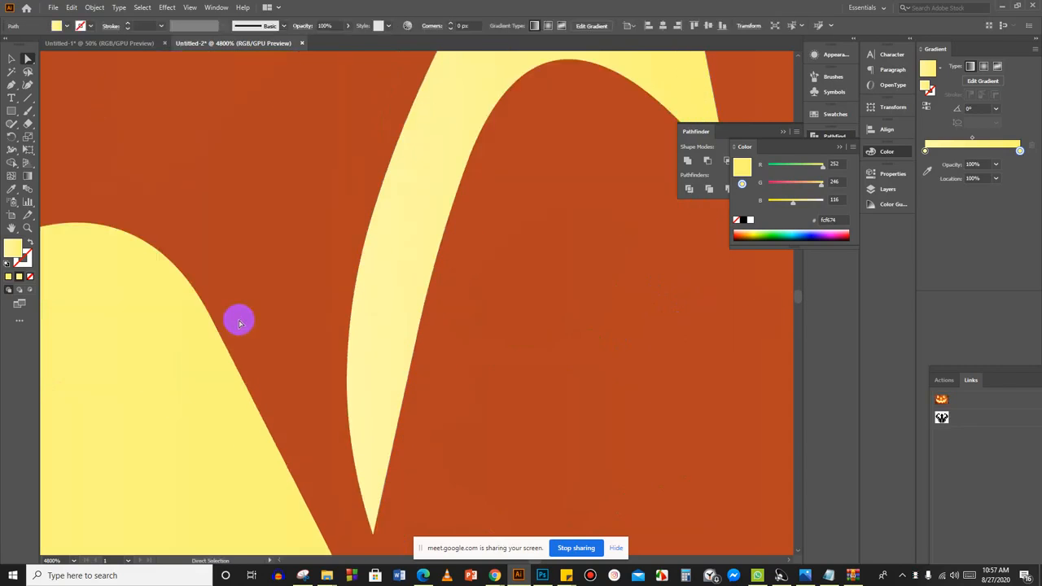
{"action": "scroll", "coordinate": [239, 323], "scroll_direction": "down", "scroll_amount": 3}
{"action": "scroll", "coordinate": [239, 322], "scroll_direction": "down", "scroll_amount": 3}
{"action": "scroll", "coordinate": [396, 277], "scroll_direction": "down", "scroll_amount": 7}
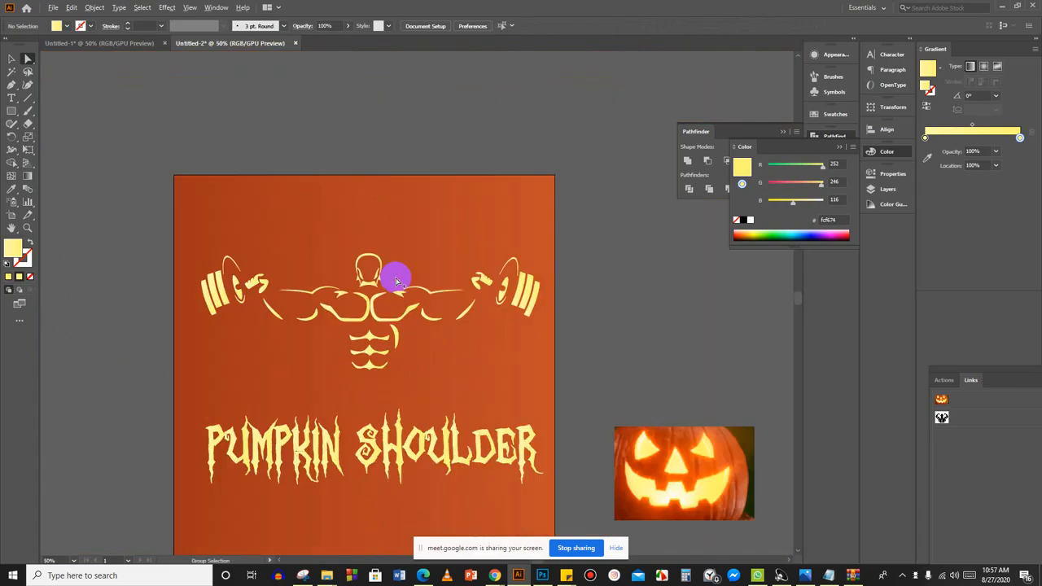
{"action": "scroll", "coordinate": [395, 280], "scroll_direction": "up", "scroll_amount": 5}
{"action": "scroll", "coordinate": [396, 281], "scroll_direction": "down", "scroll_amount": 1}
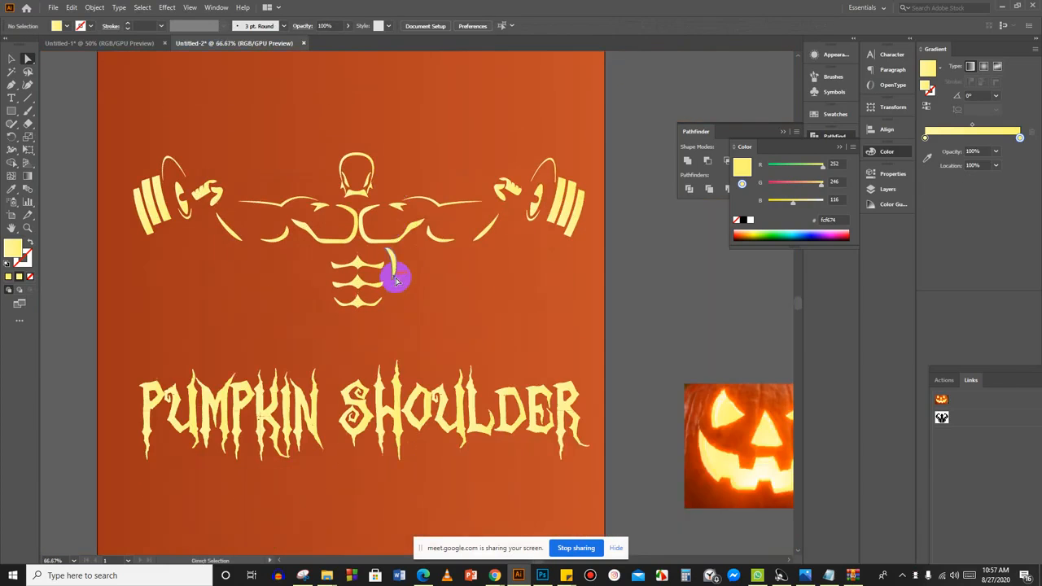
{"action": "scroll", "coordinate": [395, 279], "scroll_direction": "down", "scroll_amount": 1}
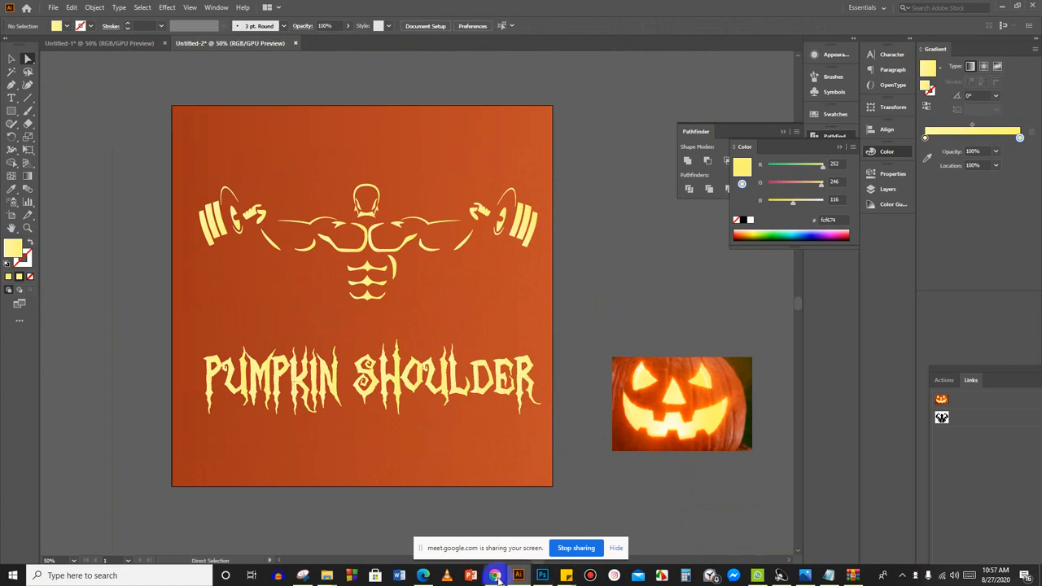
Switch to Photoshop and open the contents of the print smart object from the white T-shirt front mockup.
{"action": "left_click", "coordinate": [542, 576]}
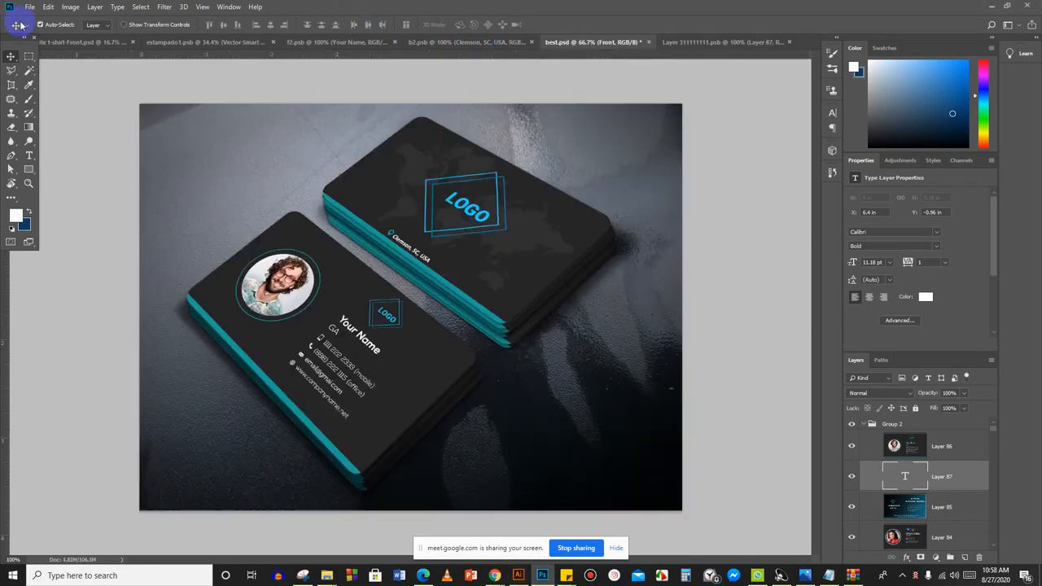
{"action": "left_click", "coordinate": [63, 46]}
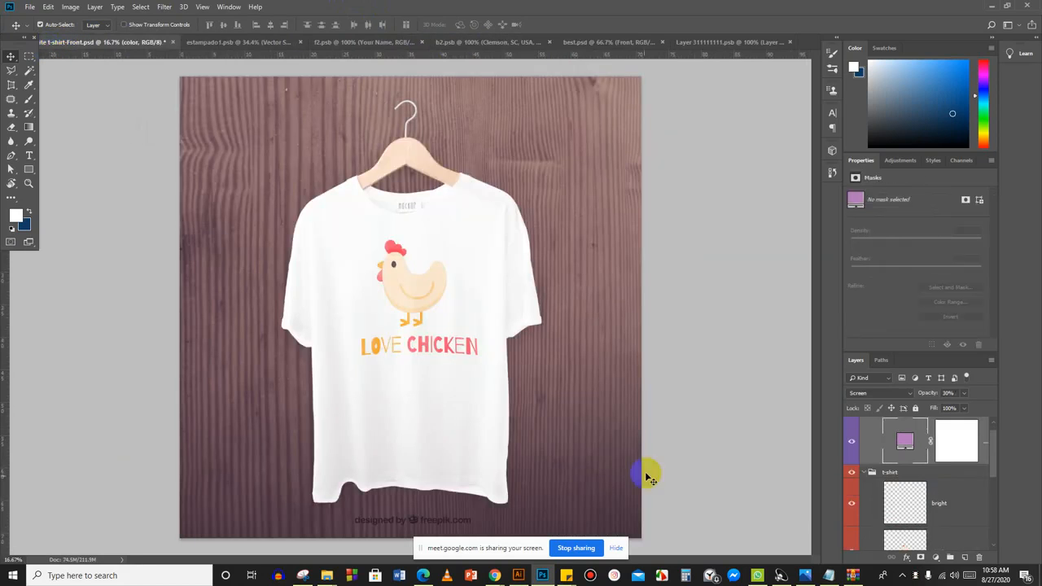
{"action": "scroll", "coordinate": [895, 429], "scroll_direction": "down", "scroll_amount": 2}
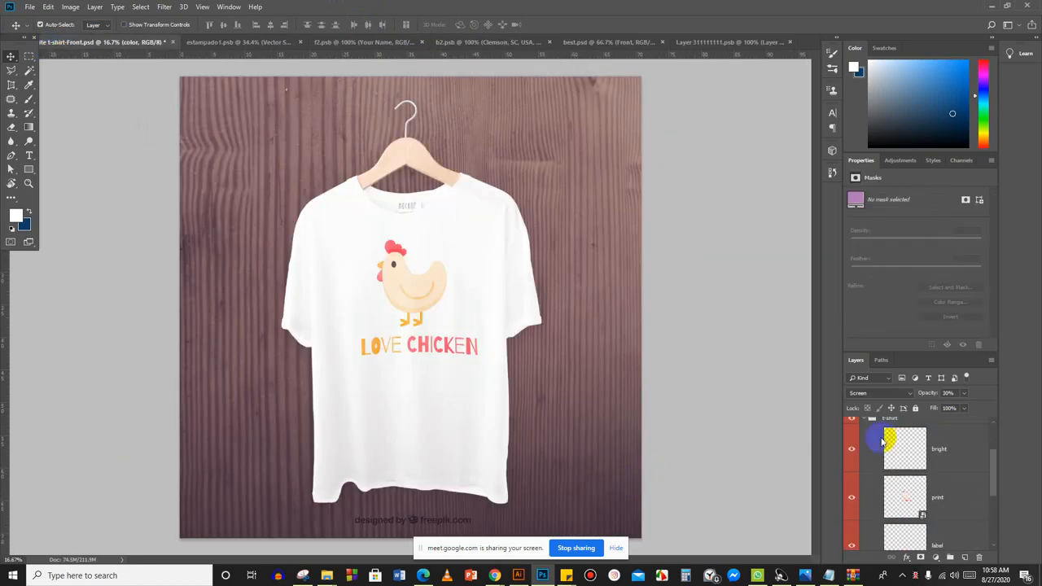
{"action": "double_click", "coordinate": [922, 517]}
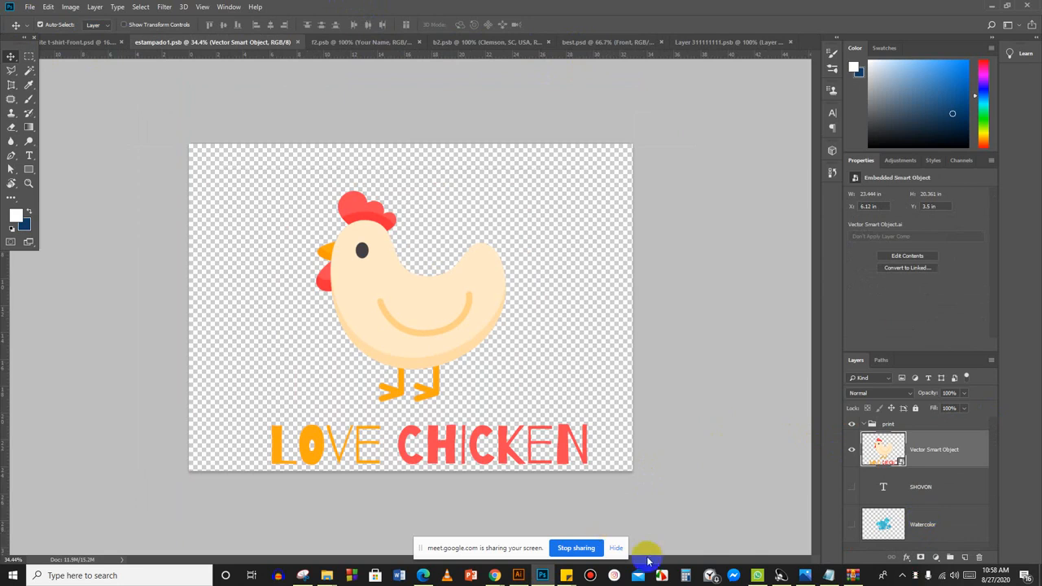
Remove the chicken artwork from the print document and try placing the orange background square from Illustrator, cancelling its placement.
{"action": "left_click", "coordinate": [518, 575]}
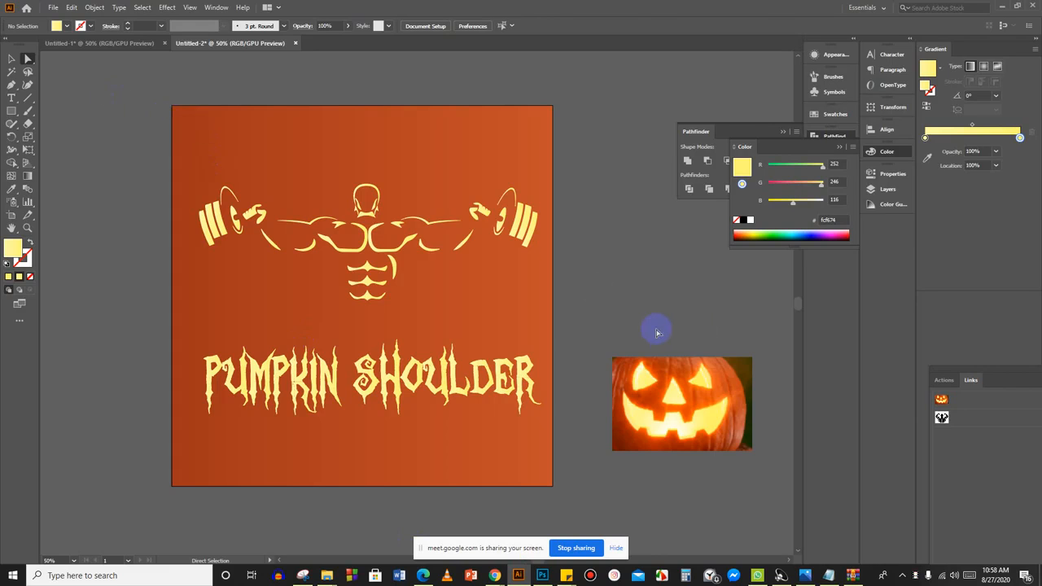
{"action": "left_click", "coordinate": [672, 409]}
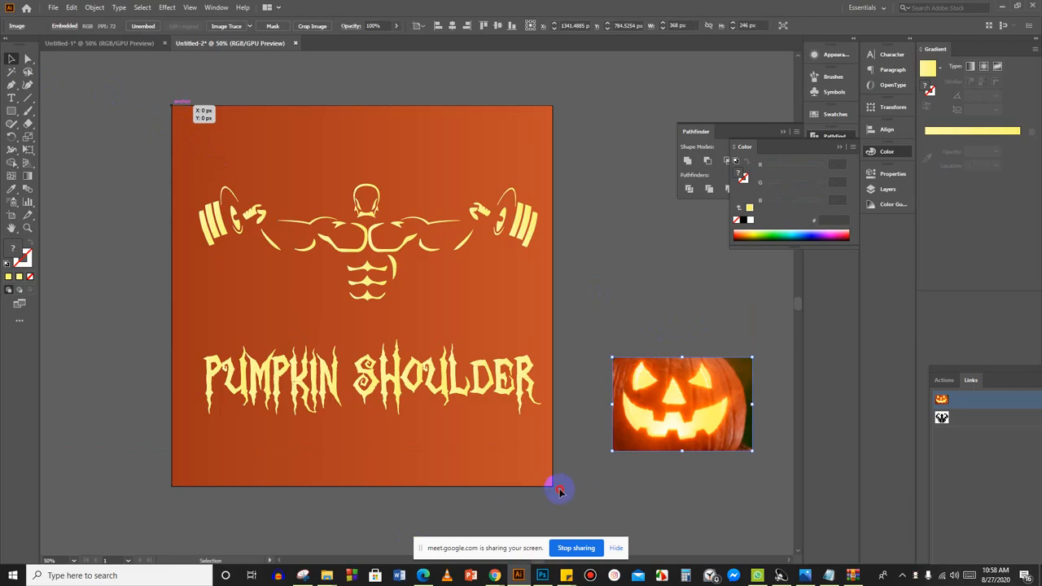
{"action": "left_click_drag", "start_coordinate": [172, 106], "coordinate": [553, 489]}
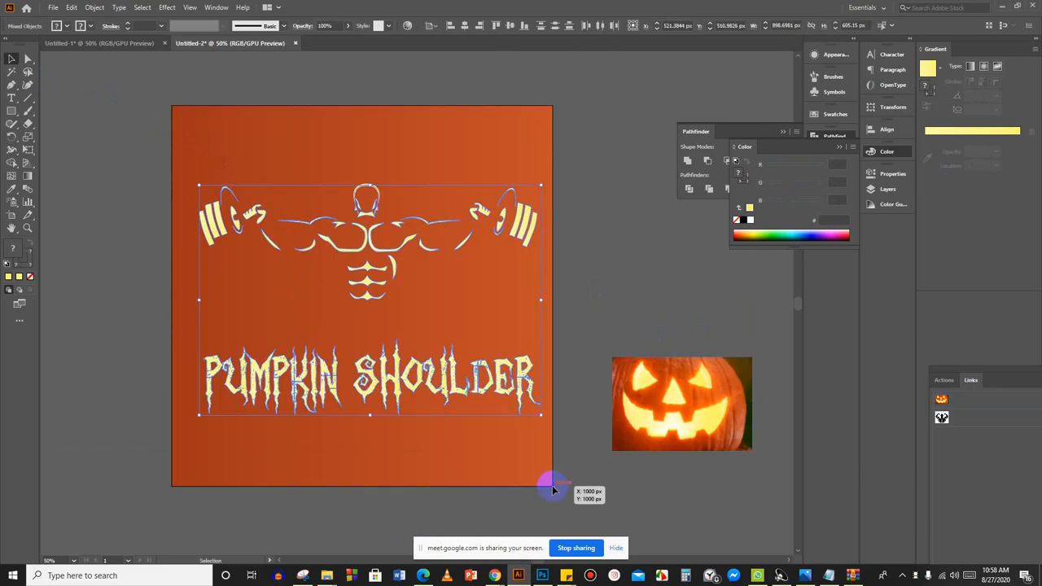
{"action": "left_click", "coordinate": [548, 483]}
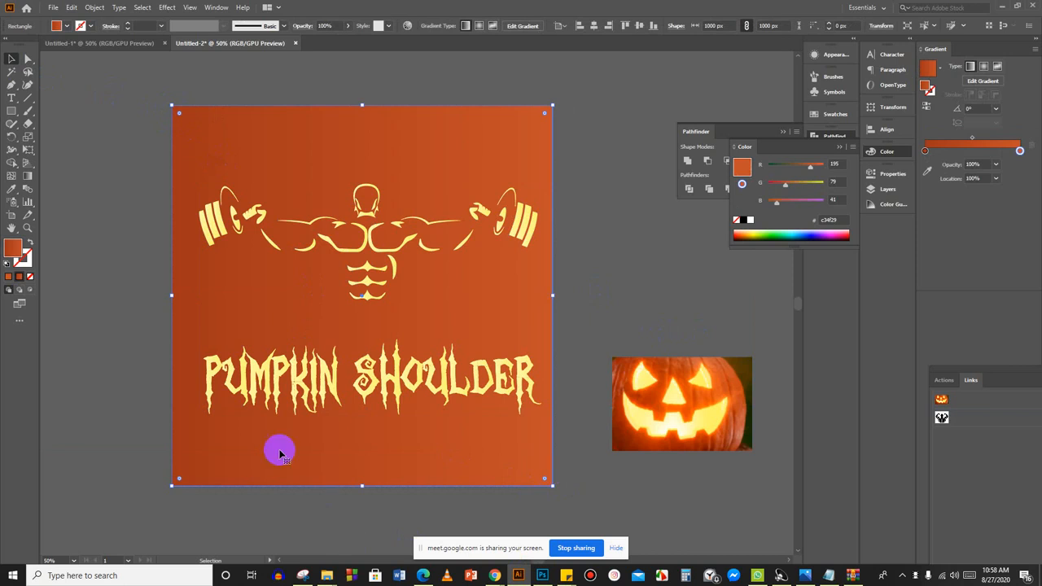
{"action": "left_click_drag", "start_coordinate": [350, 310], "coordinate": [408, 340]}
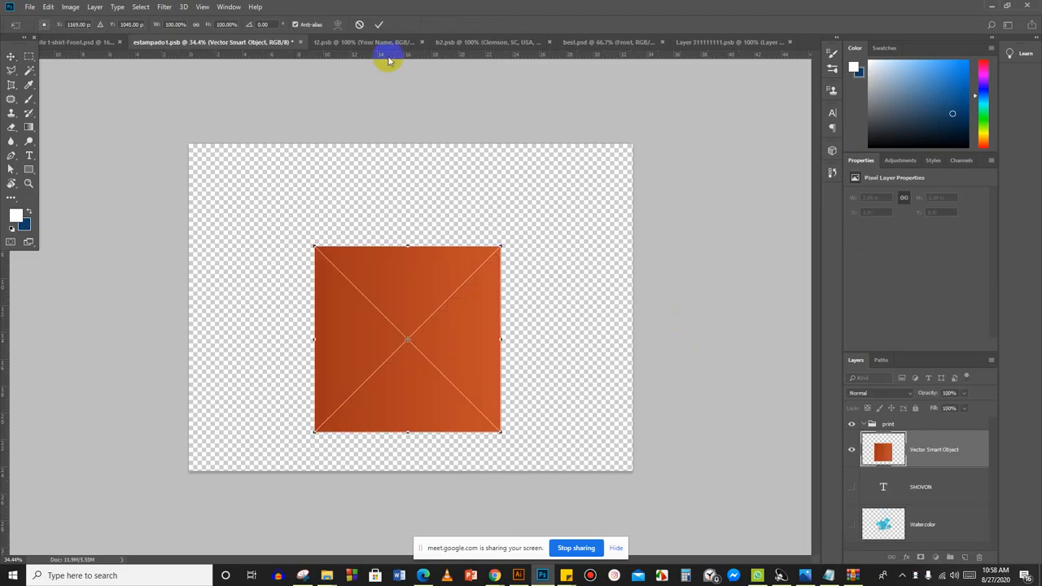
{"action": "left_click", "coordinate": [360, 24]}
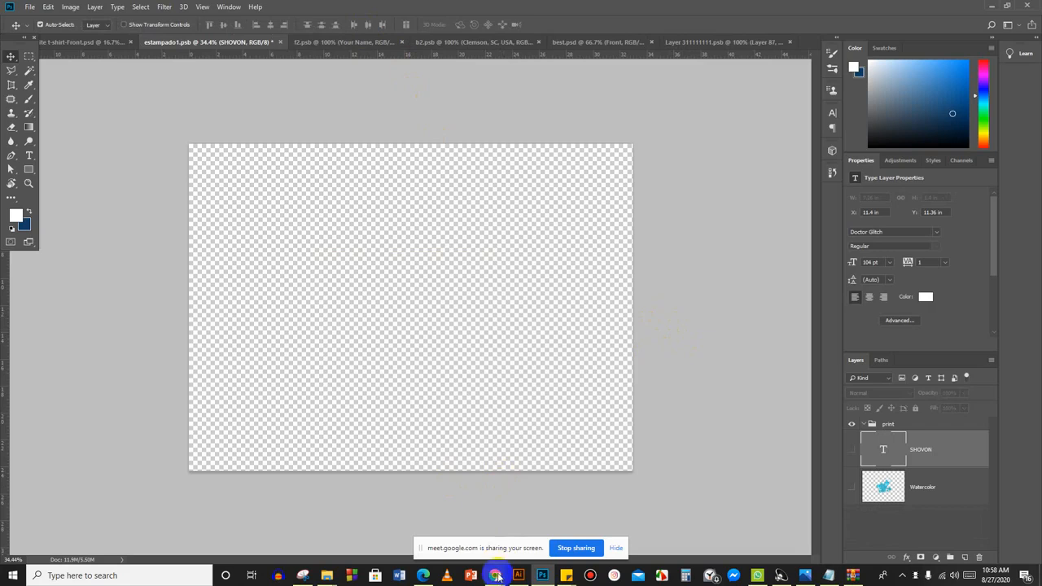
Reopen the mockup's print smart object, save it without artwork and return to the T-shirt mockup.
{"action": "mouse_move", "coordinate": [495, 576]}
{"action": "left_click", "coordinate": [104, 51]}
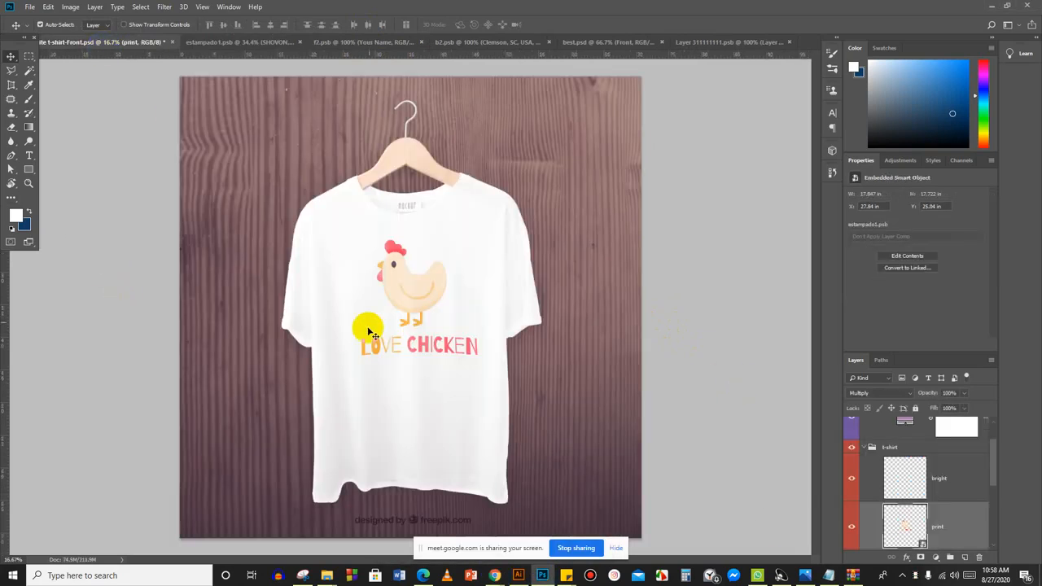
{"action": "left_click", "coordinate": [203, 42]}
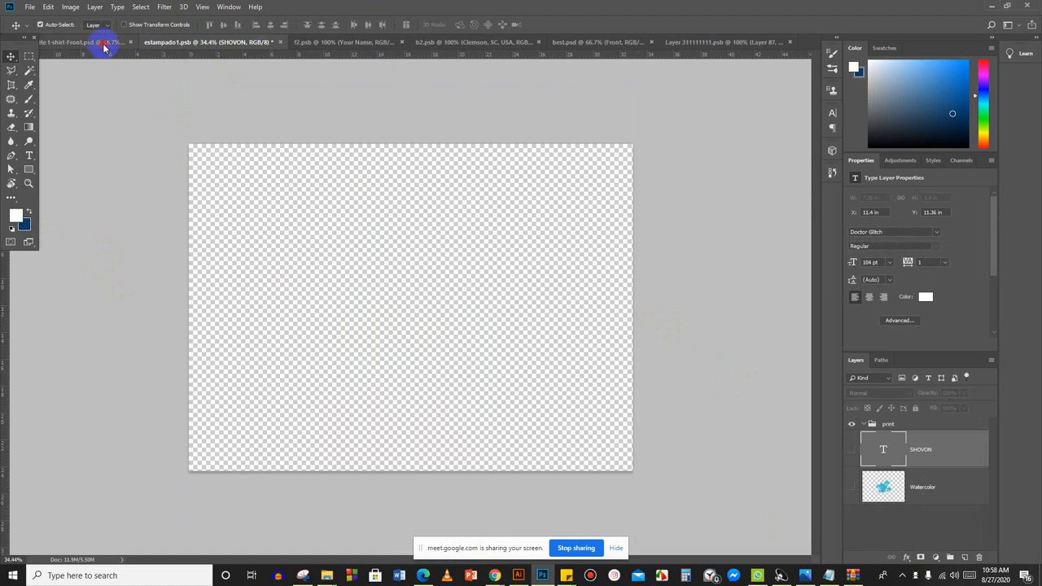
{"action": "left_click", "coordinate": [104, 41]}
{"action": "left_click", "coordinate": [209, 44]}
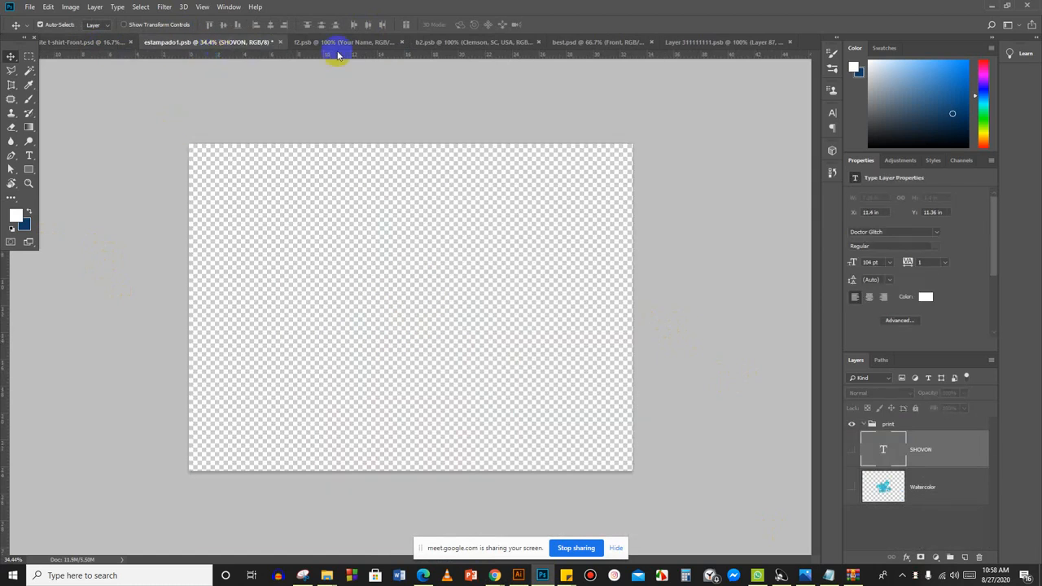
{"action": "left_click", "coordinate": [84, 44]}
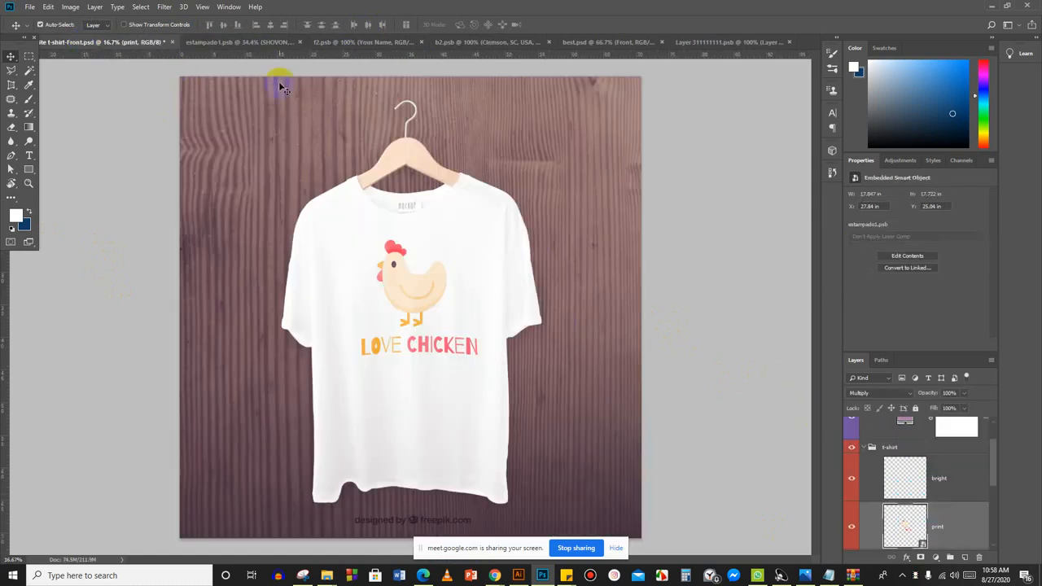
{"action": "scroll", "coordinate": [911, 476], "scroll_direction": "down", "scroll_amount": 3}
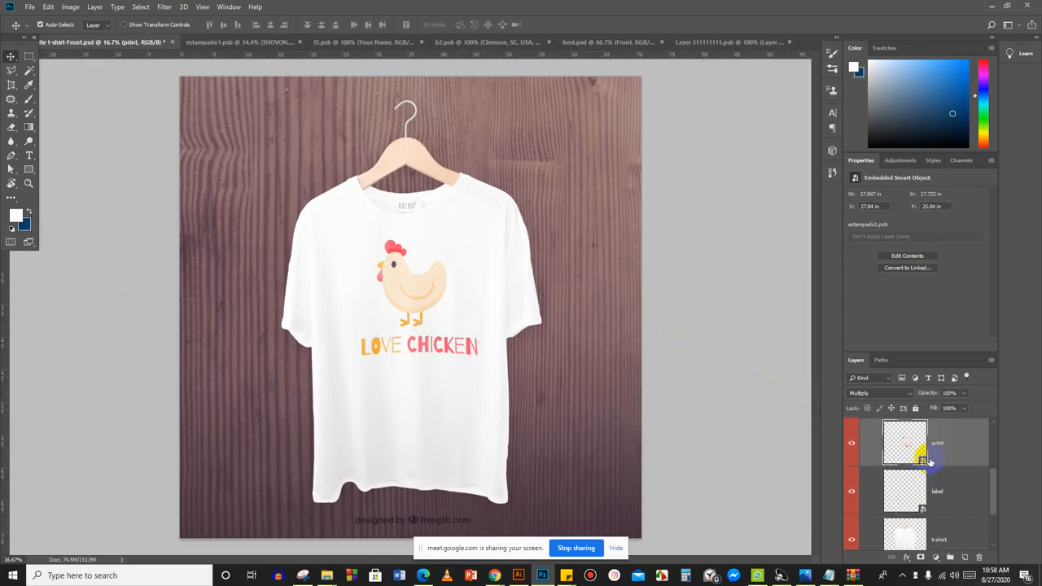
{"action": "double_click", "coordinate": [922, 458]}
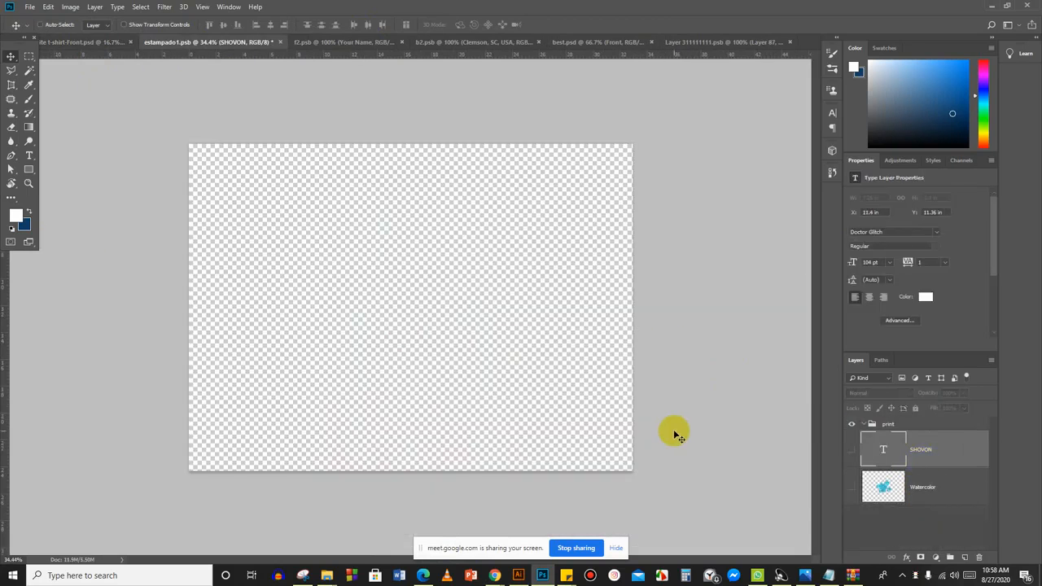
{"action": "left_click", "coordinate": [82, 43]}
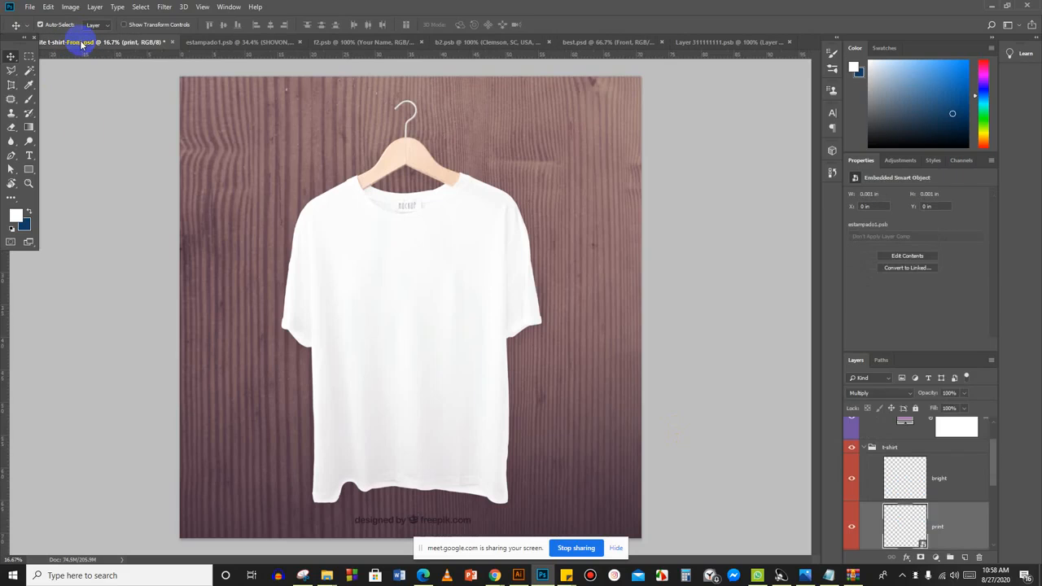
{"action": "left_click", "coordinate": [28, 99]}
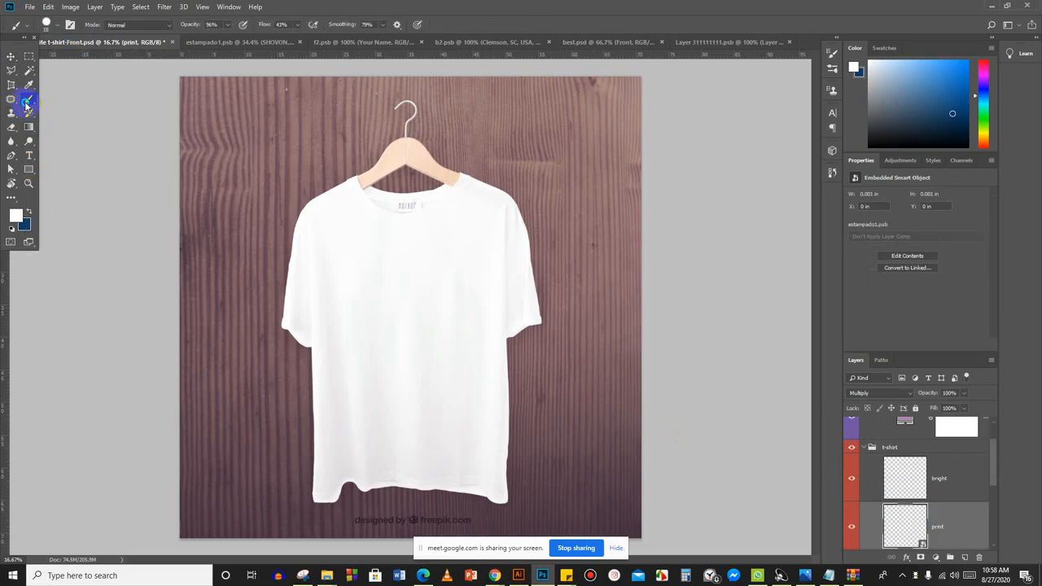
{"action": "right_click", "coordinate": [29, 98]}
{"action": "left_click", "coordinate": [73, 98]}
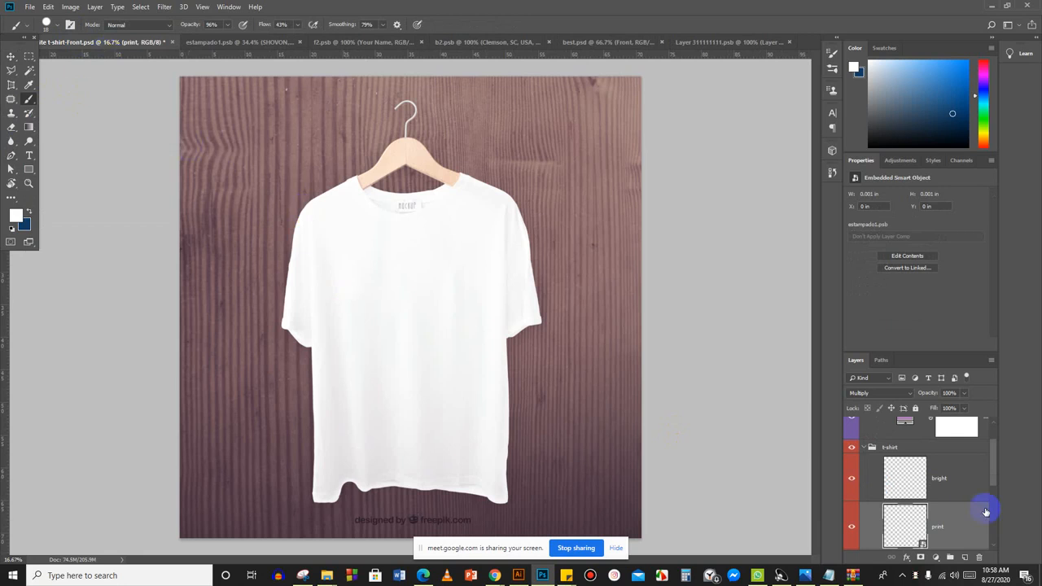
{"action": "scroll", "coordinate": [985, 512], "scroll_direction": "down", "scroll_amount": 1}
{"action": "scroll", "coordinate": [972, 521], "scroll_direction": "down", "scroll_amount": 4}
{"action": "scroll", "coordinate": [973, 525], "scroll_direction": "up", "scroll_amount": 4}
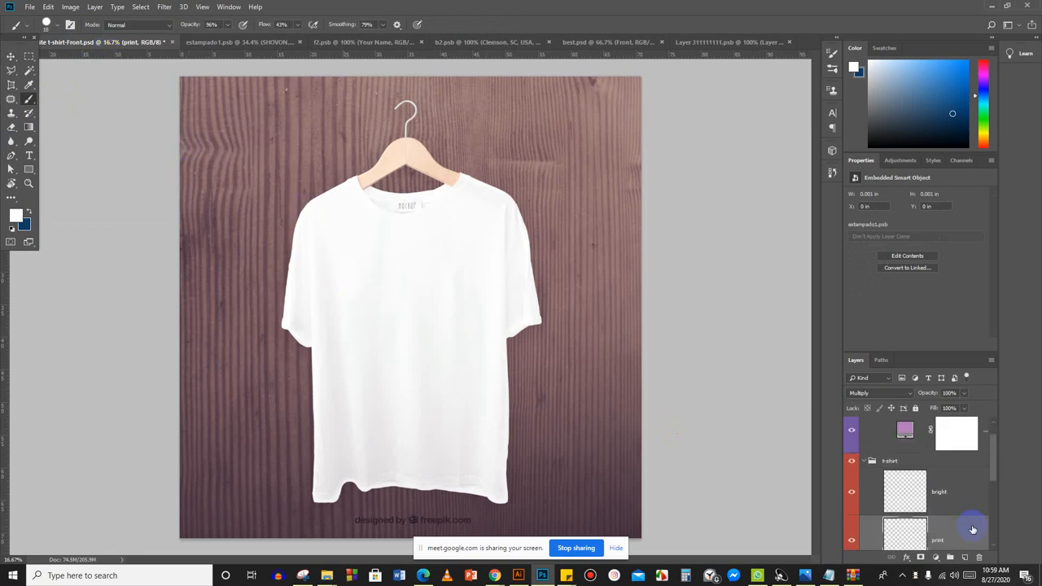
{"action": "left_click", "coordinate": [301, 575]}
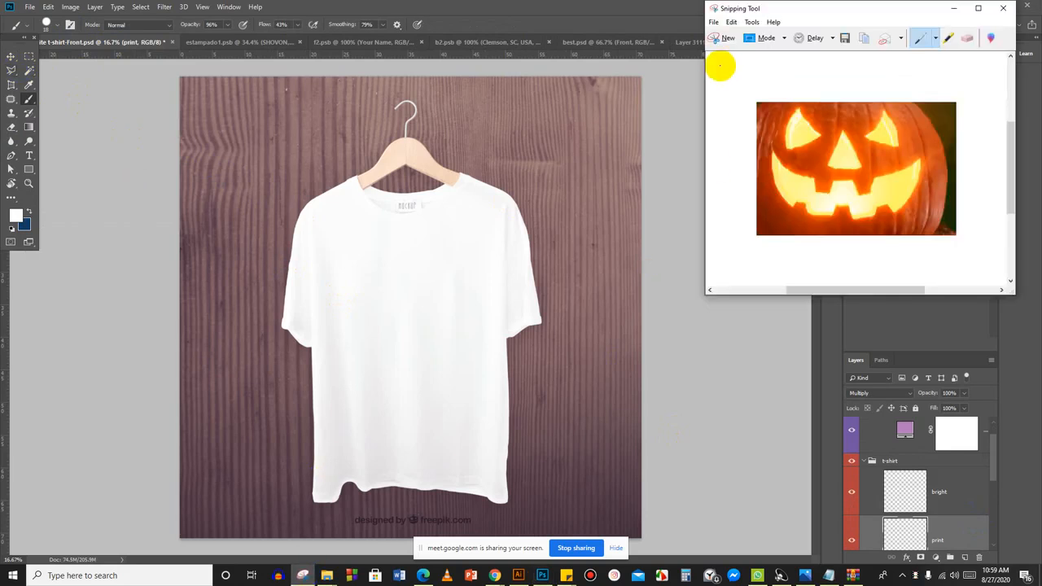
{"action": "left_click", "coordinate": [729, 321]}
Try a Color Overlay on the t-shirt layer and open its overlay color for editing.
{"action": "scroll", "coordinate": [860, 460], "scroll_direction": "down", "scroll_amount": 4}
{"action": "scroll", "coordinate": [859, 459], "scroll_direction": "down", "scroll_amount": 4}
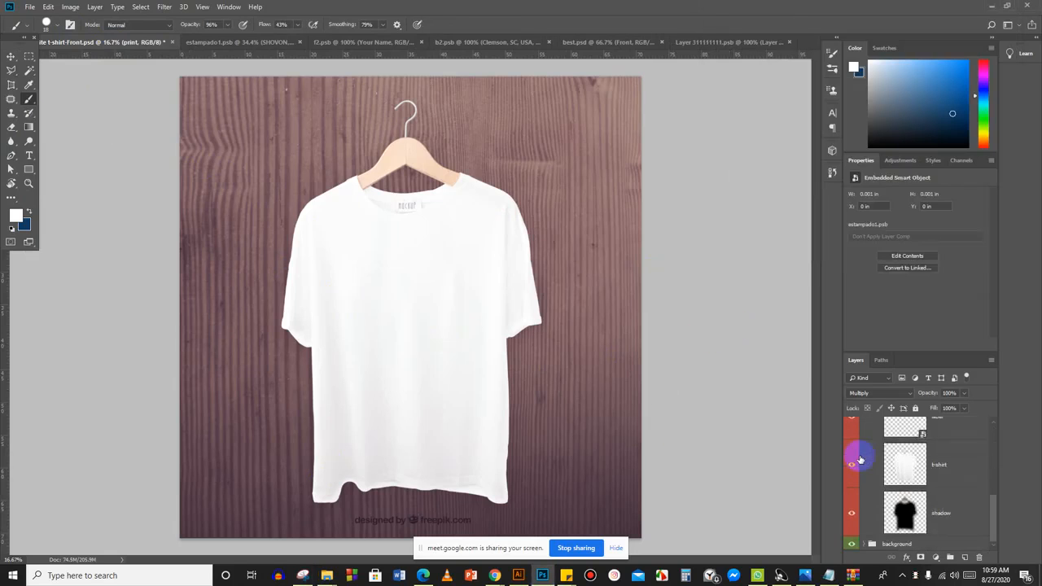
{"action": "left_click", "coordinate": [900, 470]}
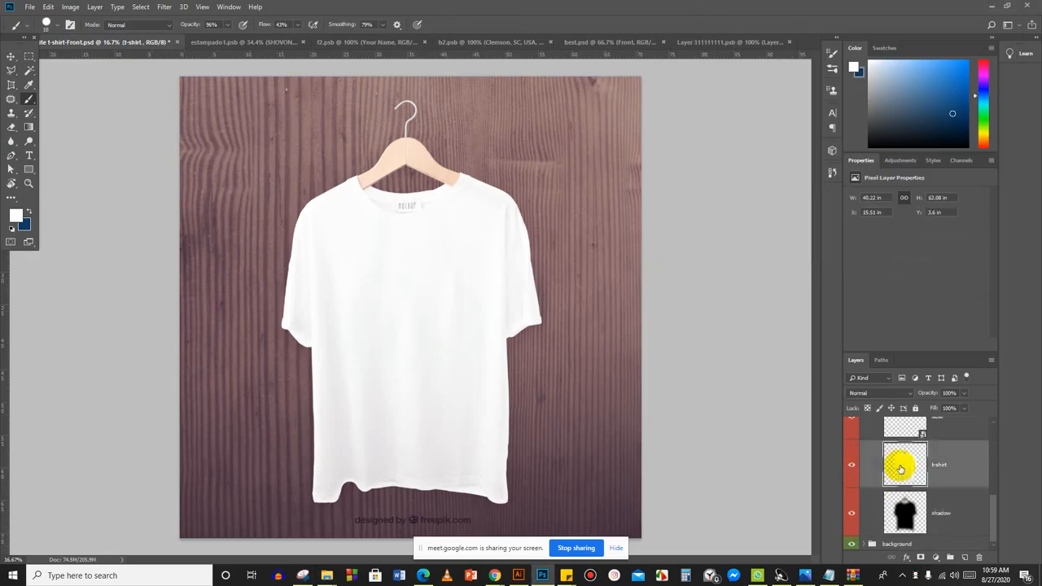
{"action": "double_click", "coordinate": [901, 470]}
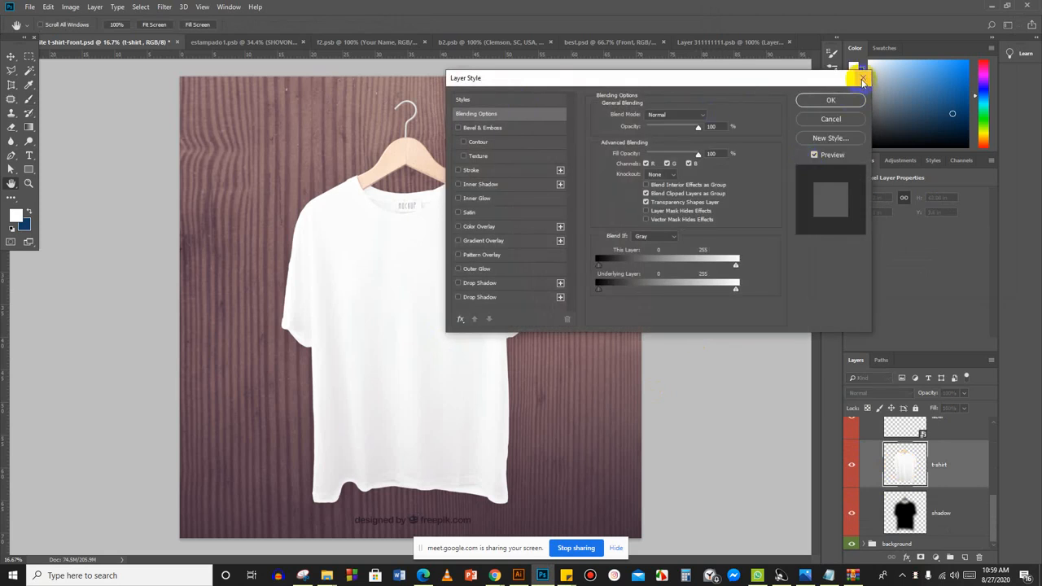
{"action": "left_click", "coordinate": [863, 79]}
{"action": "right_click", "coordinate": [902, 462]}
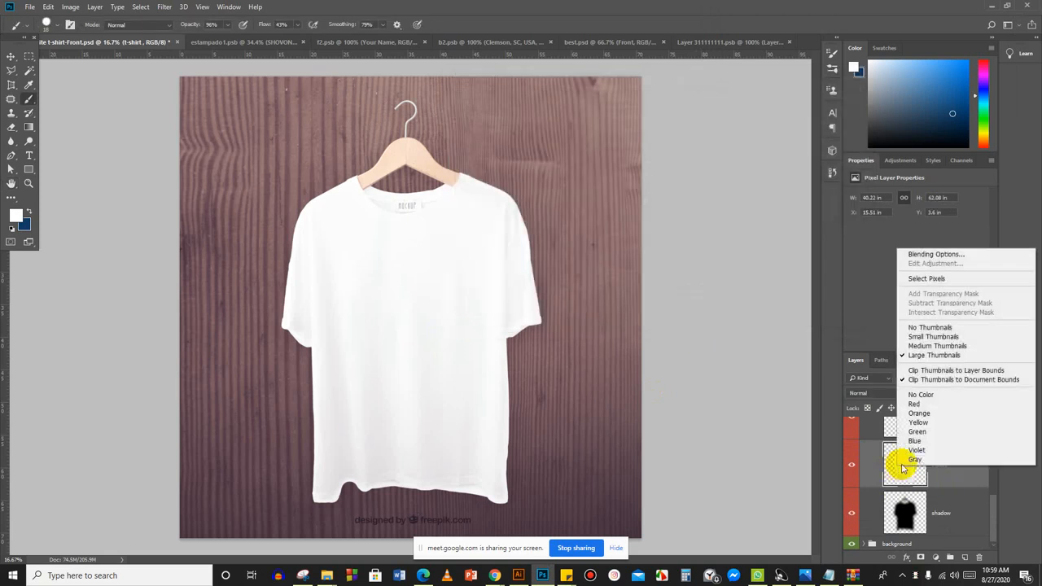
{"action": "left_click", "coordinate": [944, 253]}
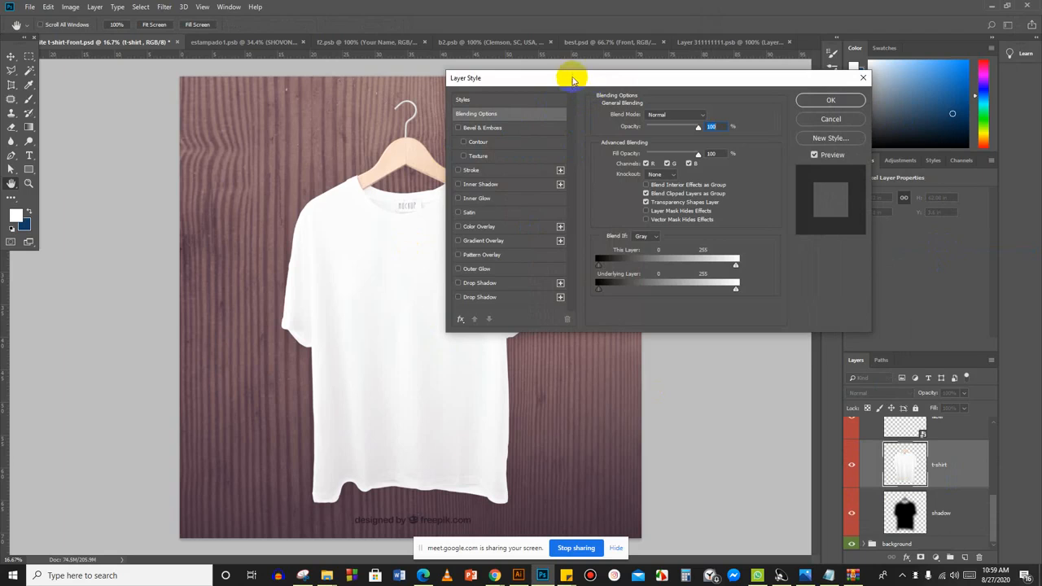
{"action": "left_click_drag", "start_coordinate": [583, 76], "coordinate": [748, 110]}
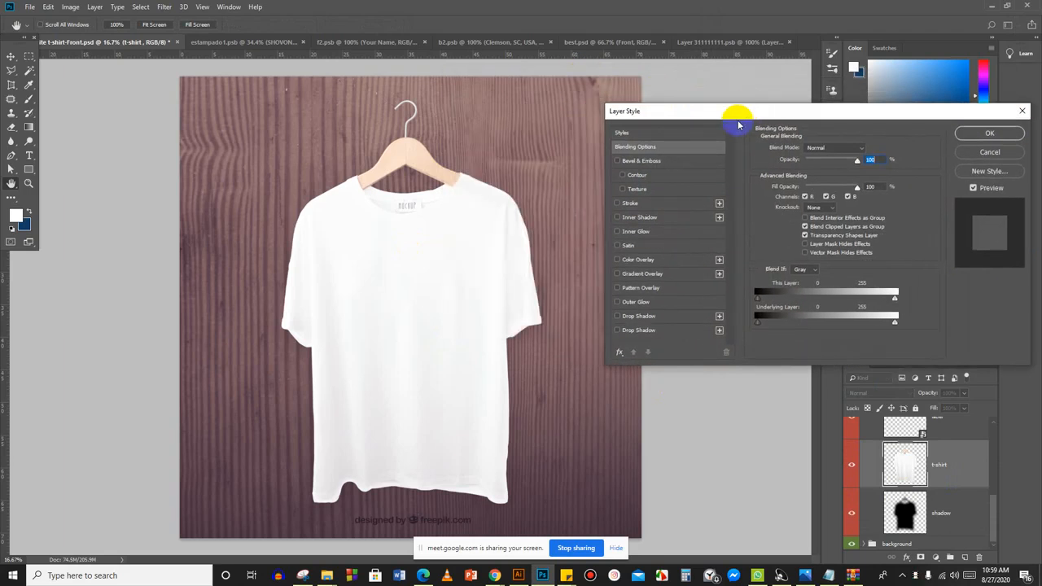
{"action": "left_click", "coordinate": [629, 260]}
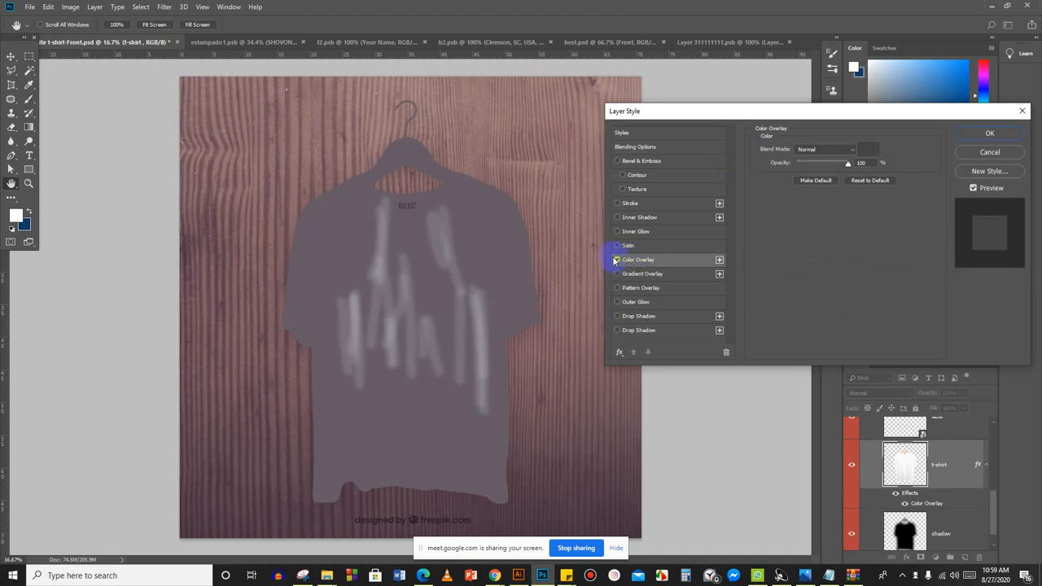
{"action": "left_click", "coordinate": [619, 260]}
{"action": "left_click", "coordinate": [619, 260]}
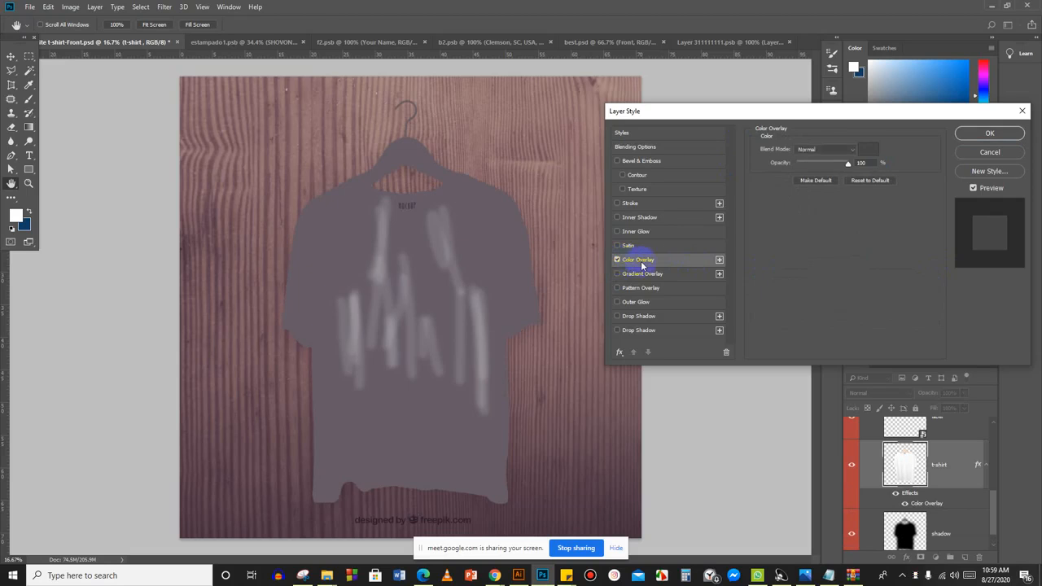
{"action": "left_click", "coordinate": [868, 150]}
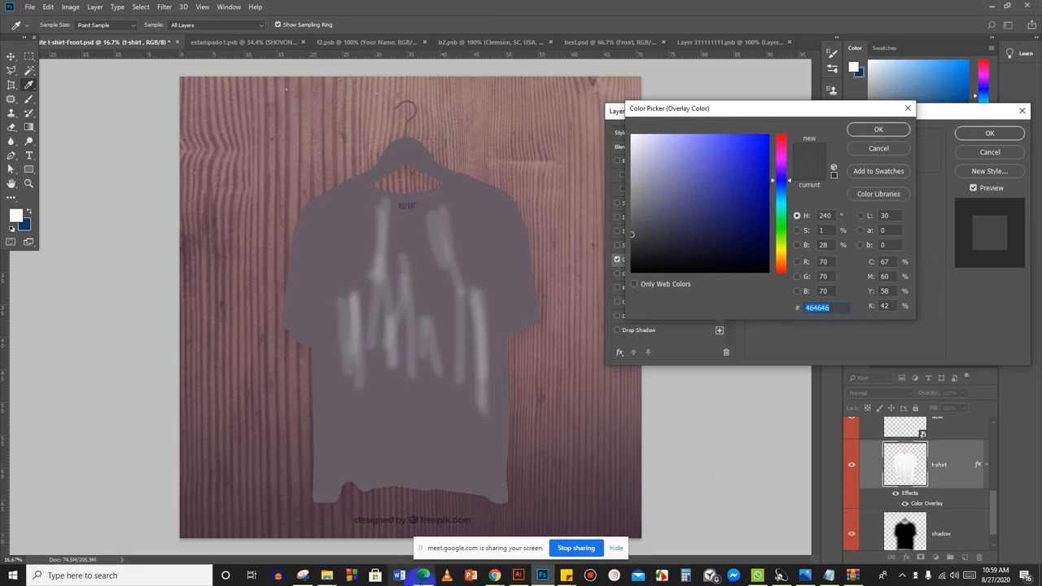
Switch to Illustrator, snip a small patch of the orange background above the bodybuilder and copy the snip.
{"action": "left_click", "coordinate": [519, 575]}
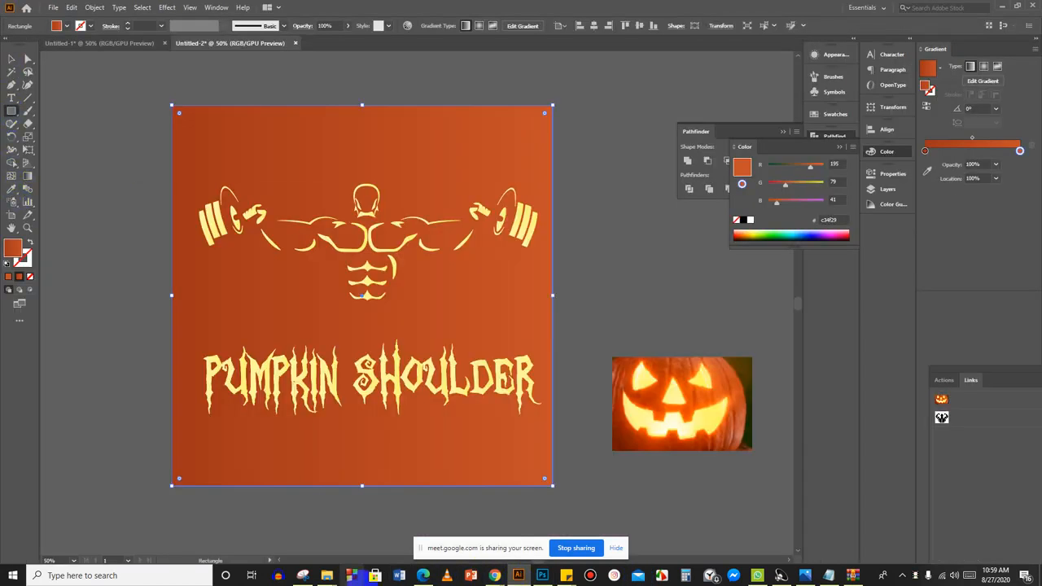
{"action": "left_click", "coordinate": [302, 575]}
{"action": "left_click", "coordinate": [721, 37]}
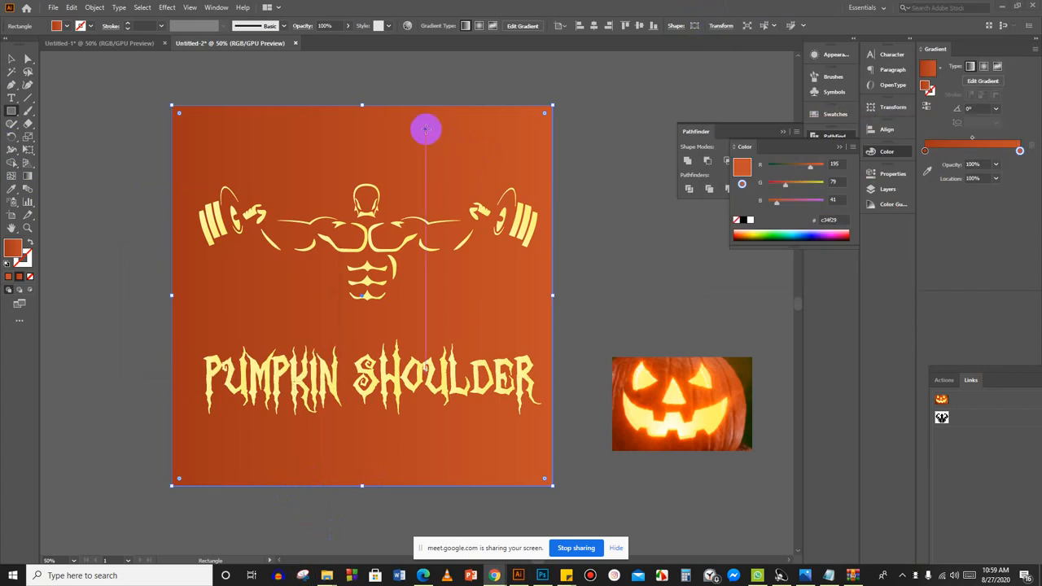
{"action": "left_click_drag", "start_coordinate": [406, 155], "coordinate": [498, 191]}
{"action": "right_click", "coordinate": [447, 180]}
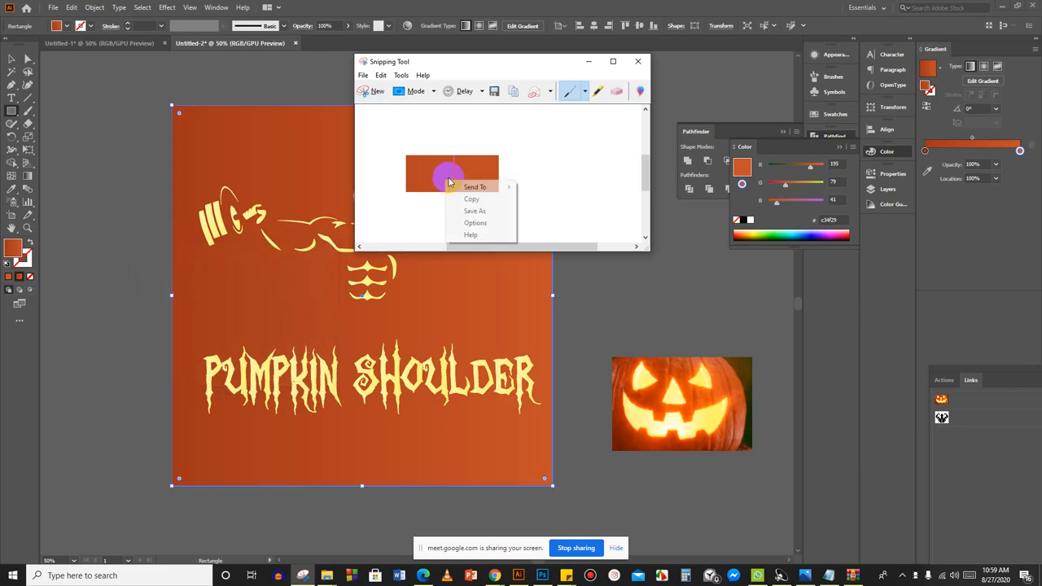
{"action": "left_click", "coordinate": [464, 201]}
Return to Photoshop, cancel the color overlay on the t-shirt layer and paste the copied orange patch into the mockup.
{"action": "left_click", "coordinate": [542, 576]}
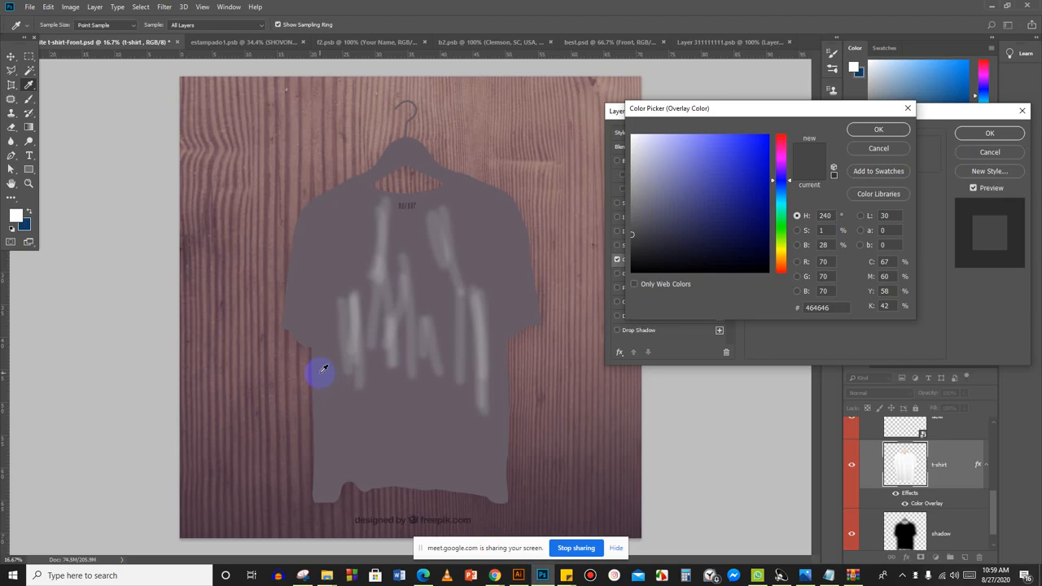
{"action": "left_click", "coordinate": [894, 148]}
{"action": "left_click", "coordinate": [988, 152]}
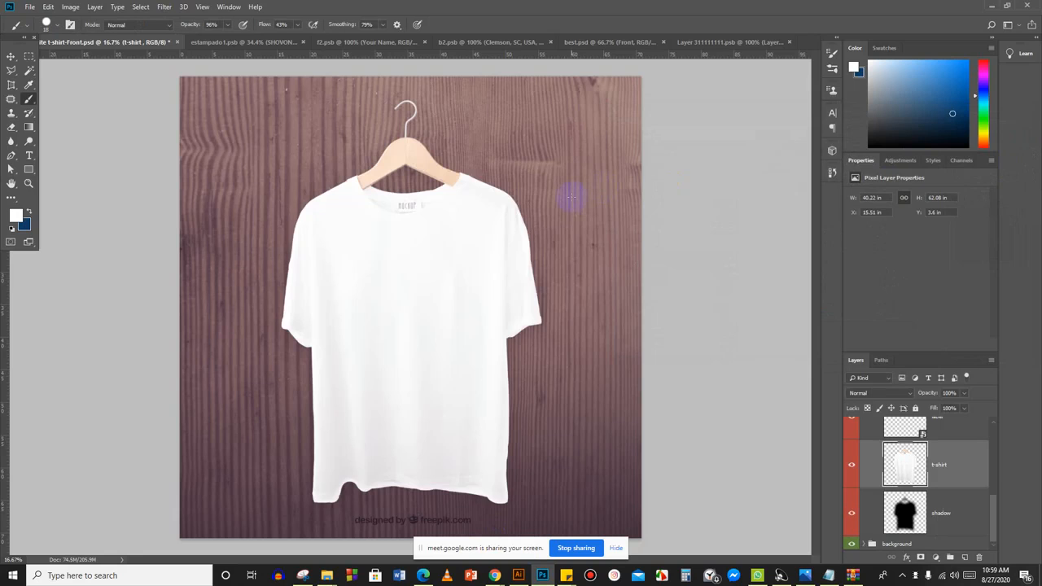
{"action": "key", "text": "ctrl+v"}
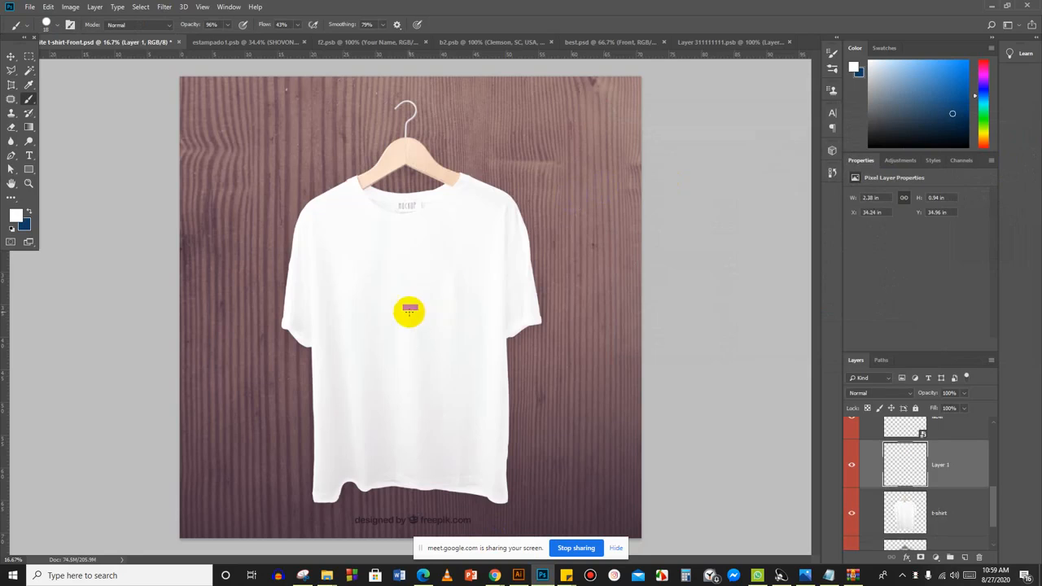
Try to move the pasted orange patch away from the middle of the shirt.
{"action": "left_click", "coordinate": [10, 58]}
{"action": "left_click", "coordinate": [407, 305]}
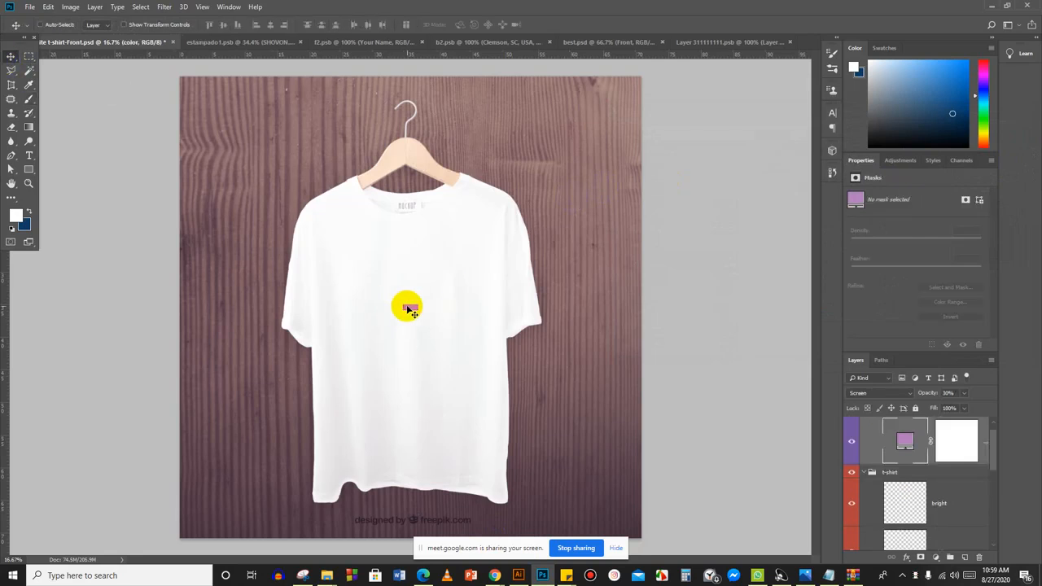
{"action": "left_click", "coordinate": [508, 212]}
{"action": "scroll", "coordinate": [437, 310], "scroll_direction": "up", "scroll_amount": 3}
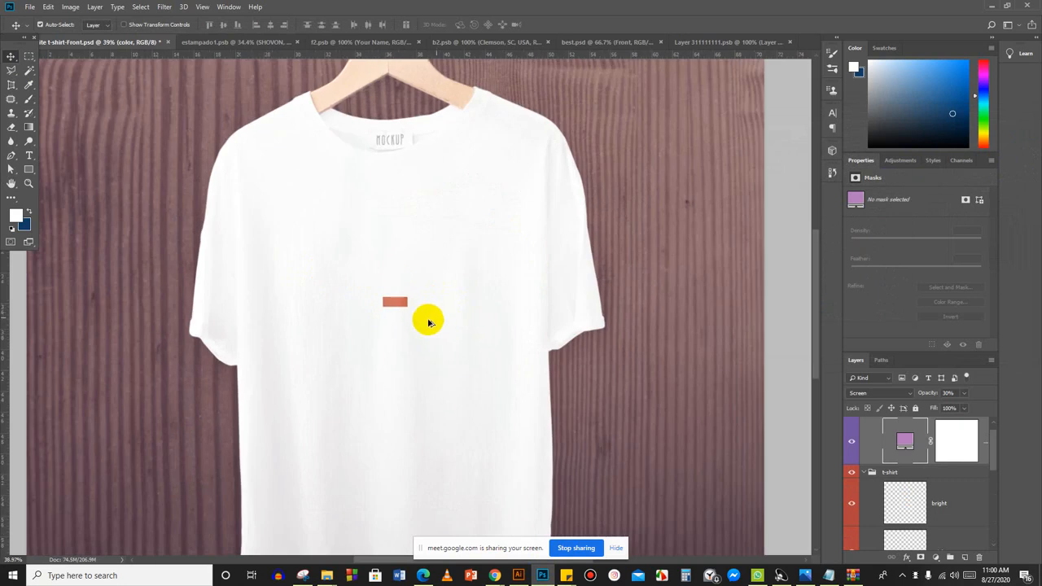
{"action": "scroll", "coordinate": [393, 311], "scroll_direction": "up", "scroll_amount": 3}
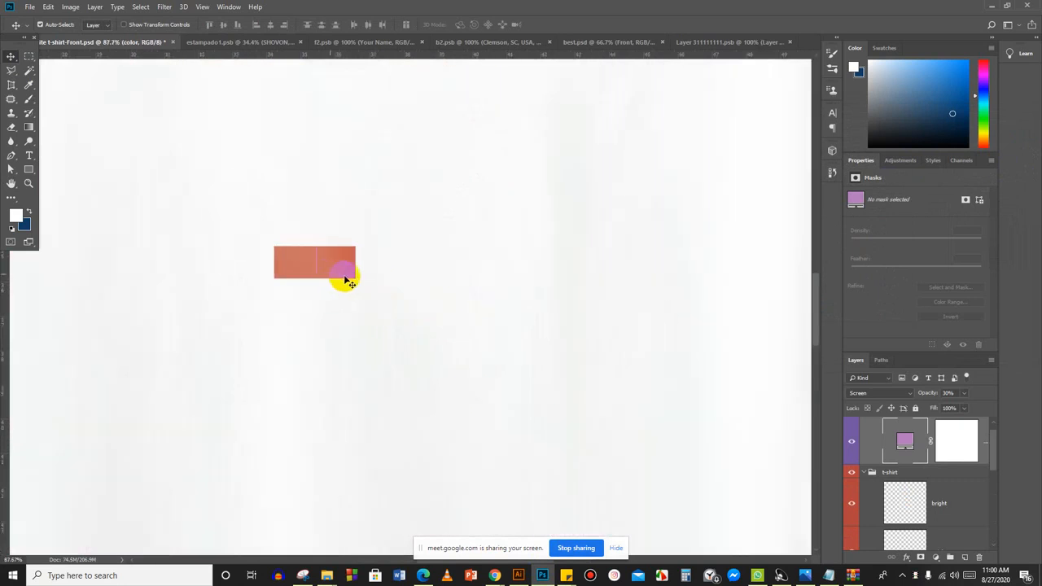
{"action": "scroll", "coordinate": [348, 280], "scroll_direction": "down", "scroll_amount": 5}
{"action": "scroll", "coordinate": [373, 284], "scroll_direction": "down", "scroll_amount": 1}
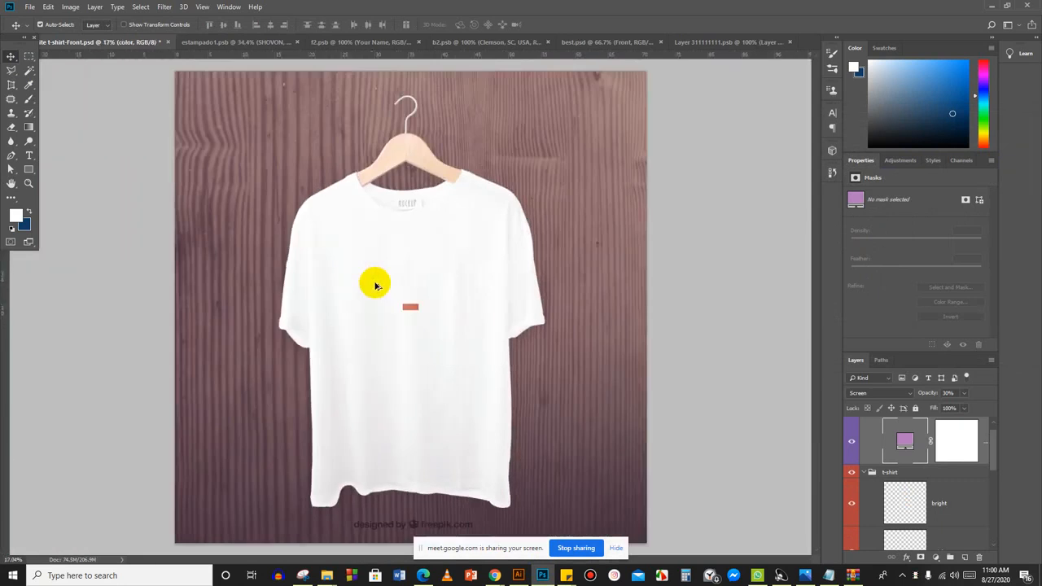
{"action": "left_click_drag", "start_coordinate": [405, 303], "coordinate": [491, 311]}
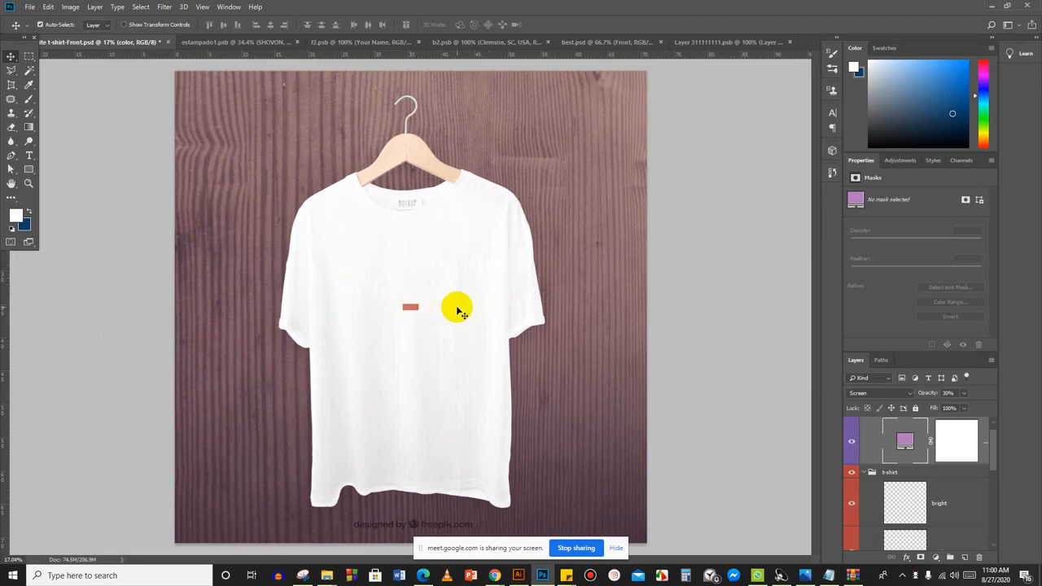
{"action": "scroll", "coordinate": [414, 306], "scroll_direction": "up", "scroll_amount": 2}
{"action": "left_click_drag", "start_coordinate": [426, 315], "coordinate": [432, 318]}
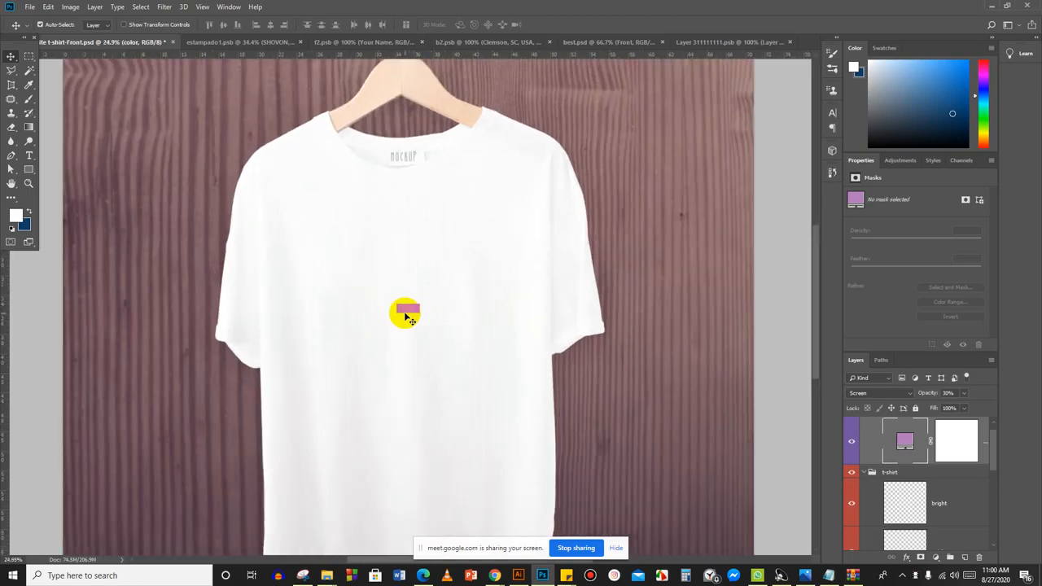
Find the orange patch's layer above the t-shirt layer, identify it by toggling its visibility, and select it.
{"action": "scroll", "coordinate": [771, 471], "scroll_direction": "down", "scroll_amount": 1}
{"action": "scroll", "coordinate": [771, 471], "scroll_direction": "down", "scroll_amount": 2}
{"action": "scroll", "coordinate": [918, 477], "scroll_direction": "down", "scroll_amount": 3}
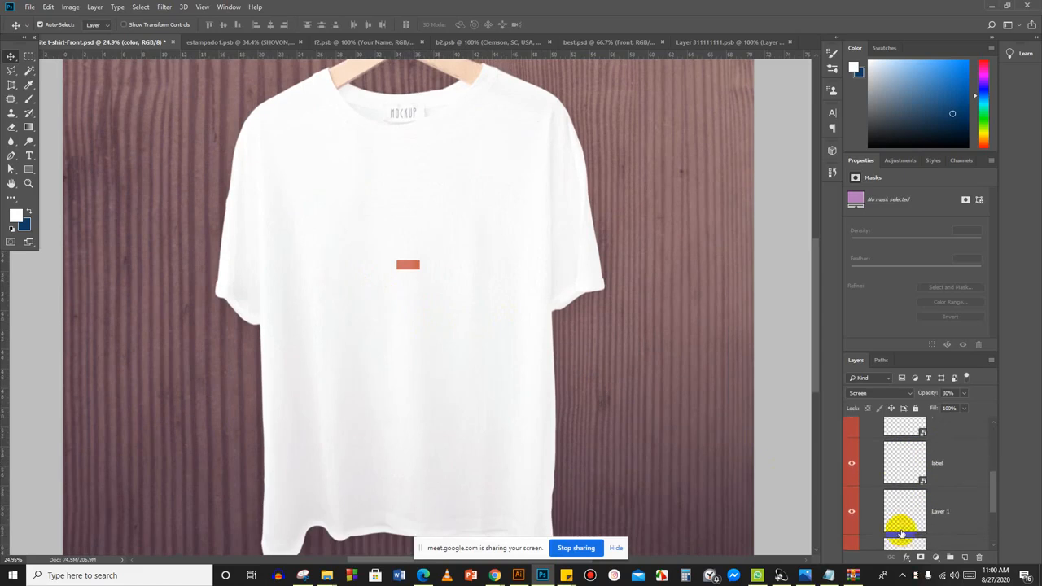
{"action": "scroll", "coordinate": [907, 492], "scroll_direction": "up", "scroll_amount": 1}
{"action": "left_click", "coordinate": [852, 443]}
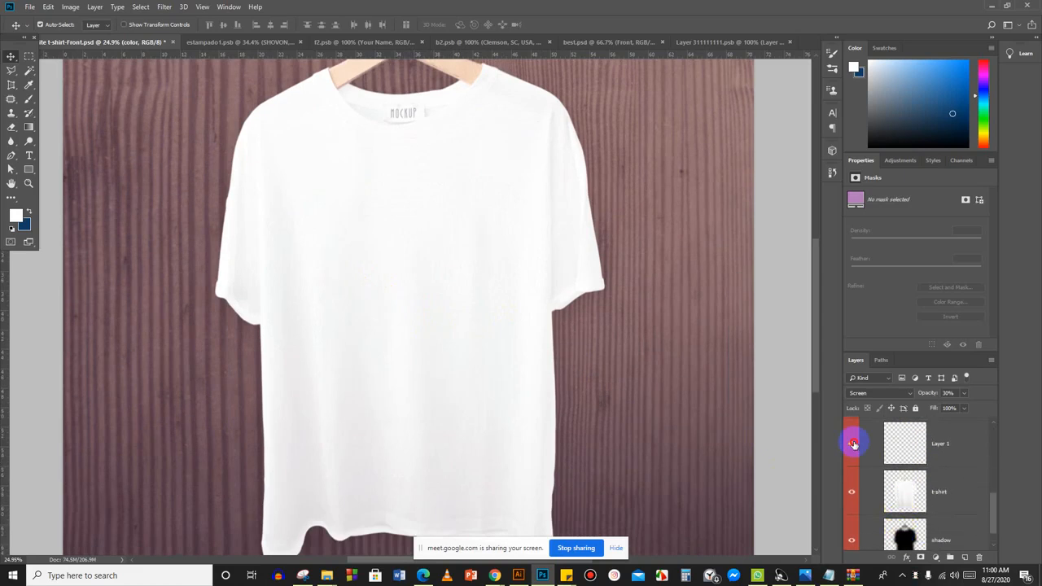
{"action": "left_click", "coordinate": [894, 446]}
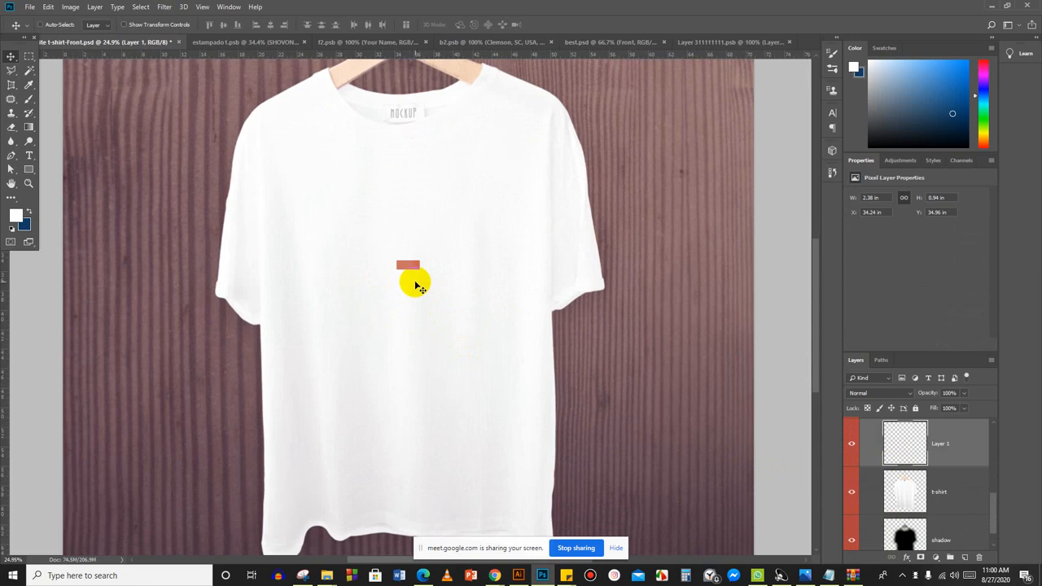
Enlarge the orange patch to about 7.3 by 7.6 in and place it on the wooden background beside the shirt's sleeve.
{"action": "key", "text": "ctrl+t"}
{"action": "left_click_drag", "start_coordinate": [421, 269], "coordinate": [702, 196]}
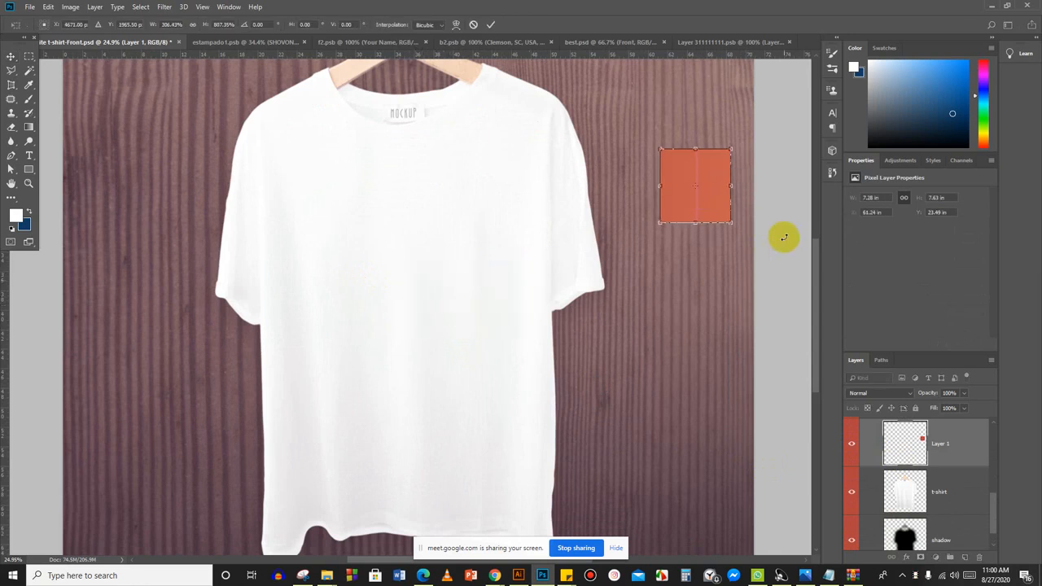
{"action": "scroll", "coordinate": [782, 237], "scroll_direction": "down", "scroll_amount": 3}
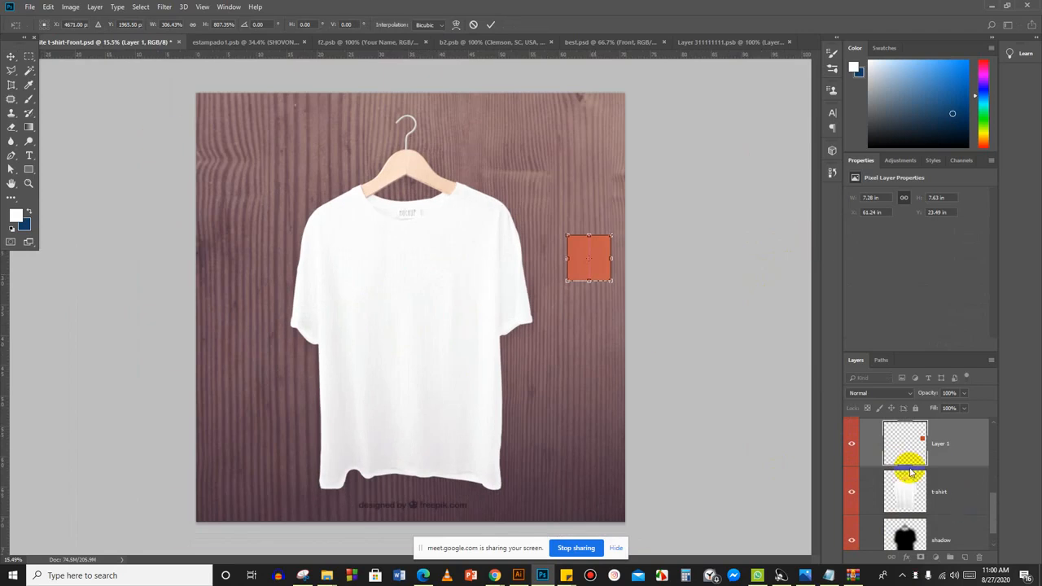
{"action": "scroll", "coordinate": [906, 492], "scroll_direction": "down", "scroll_amount": 2}
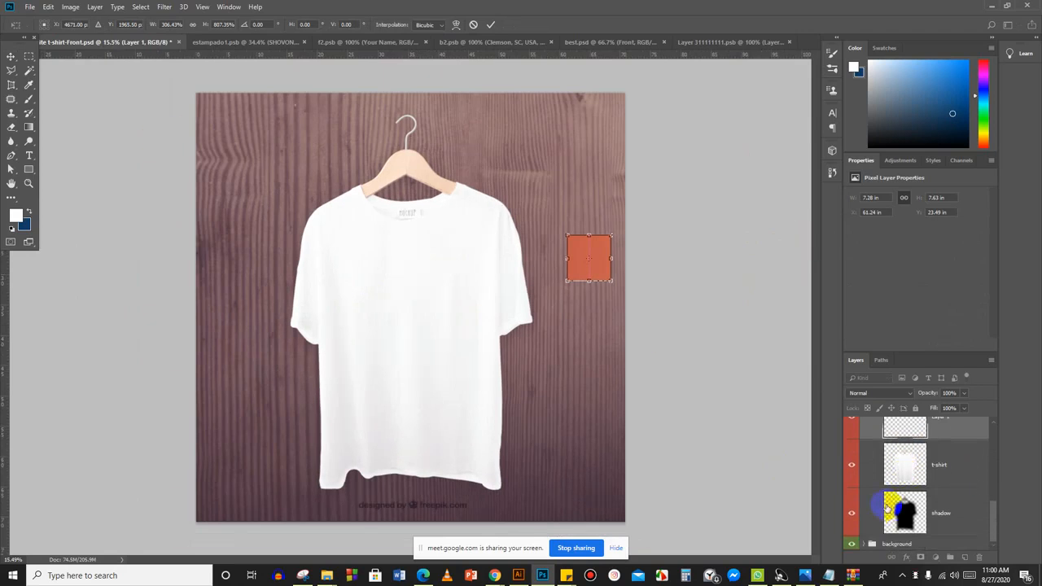
{"action": "scroll", "coordinate": [890, 506], "scroll_direction": "up", "scroll_amount": 2}
{"action": "key", "text": "Return"}
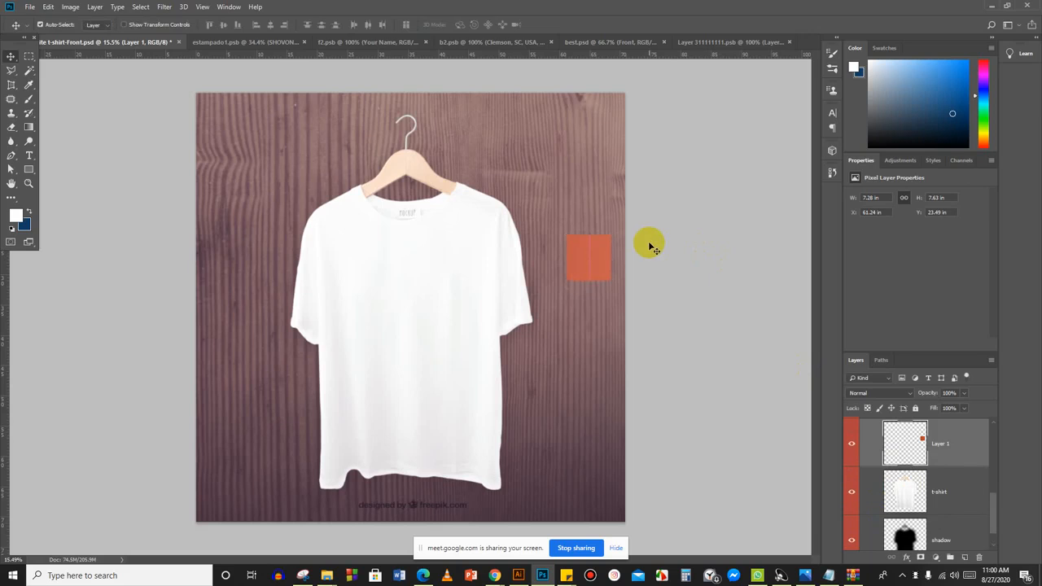
Add a color overlay to the t-shirt layer and sample the overlay color from the orange patch.
{"action": "right_click", "coordinate": [902, 486]}
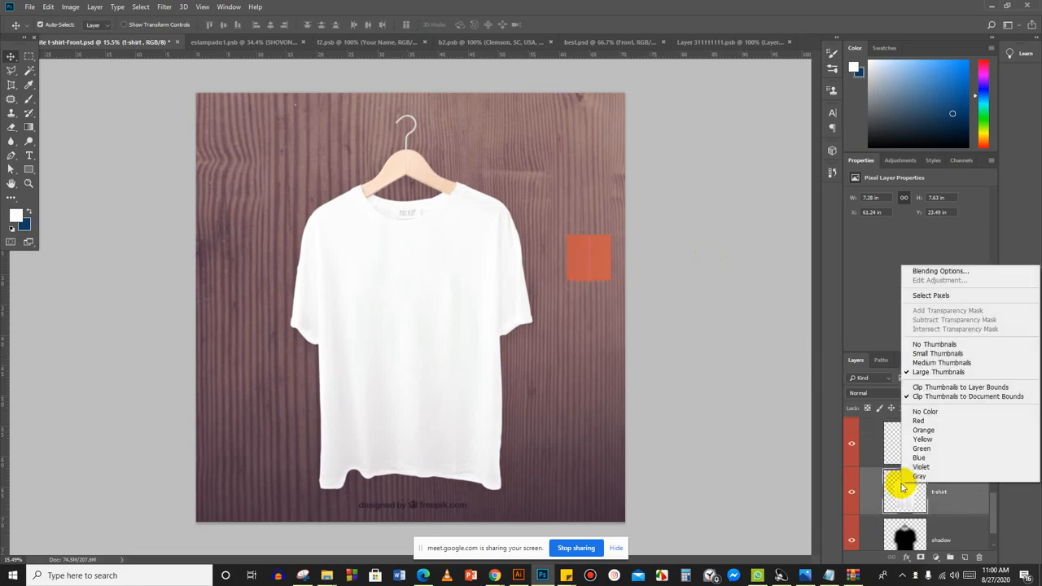
{"action": "left_click", "coordinate": [940, 259]}
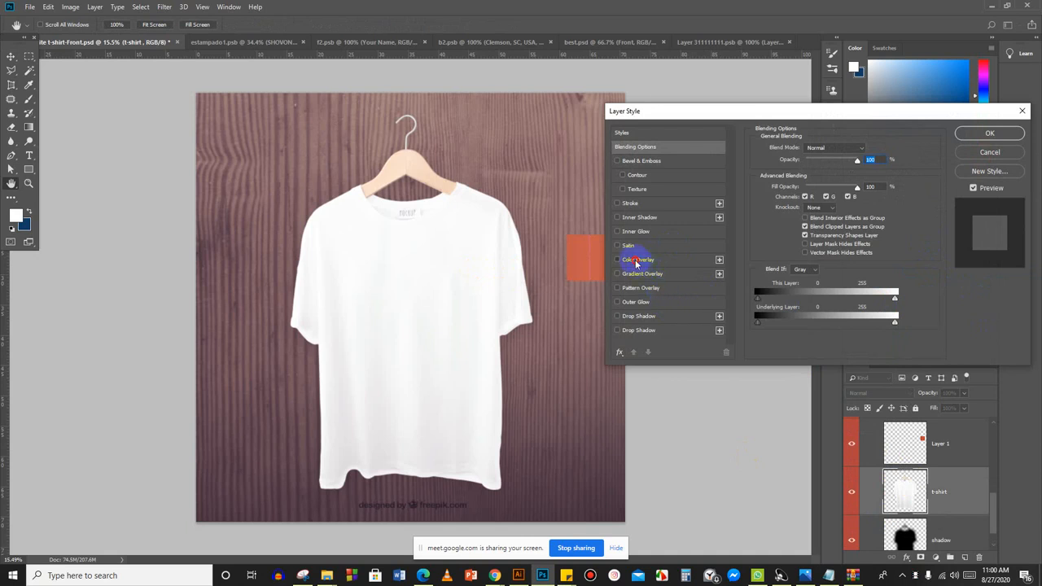
{"action": "left_click", "coordinate": [637, 260]}
{"action": "left_click", "coordinate": [865, 151]}
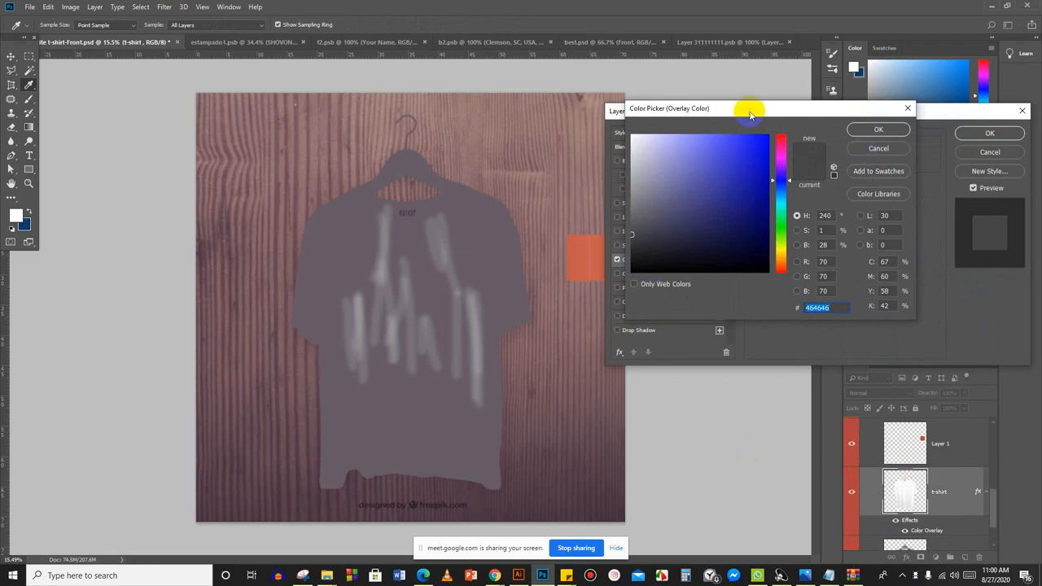
{"action": "left_click_drag", "start_coordinate": [744, 117], "coordinate": [828, 133]}
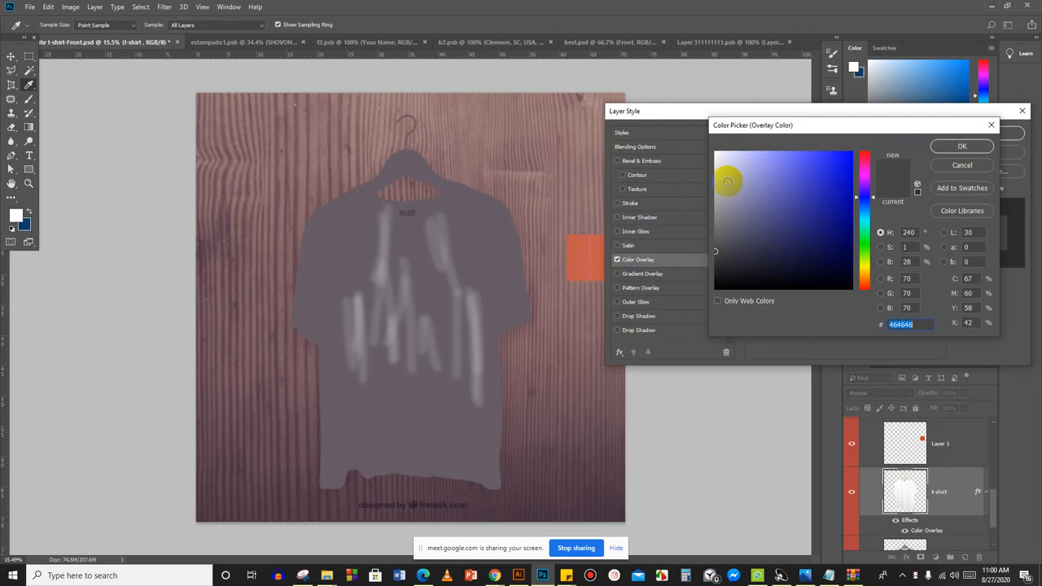
{"action": "left_click", "coordinate": [583, 270]}
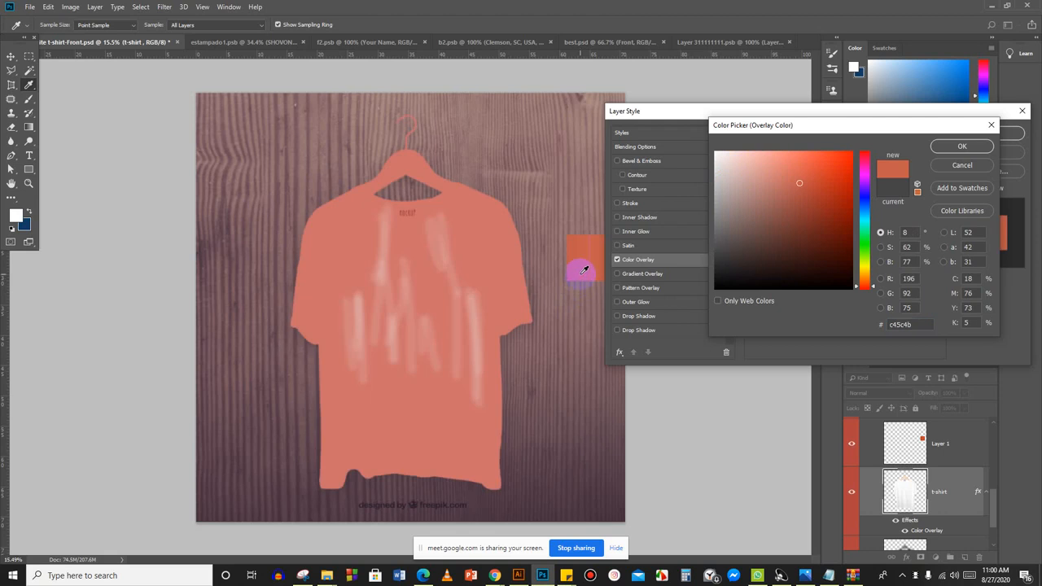
Try a darker shade with a yellower hue, hex 986e2b, as the overlay color.
{"action": "left_click", "coordinate": [799, 182]}
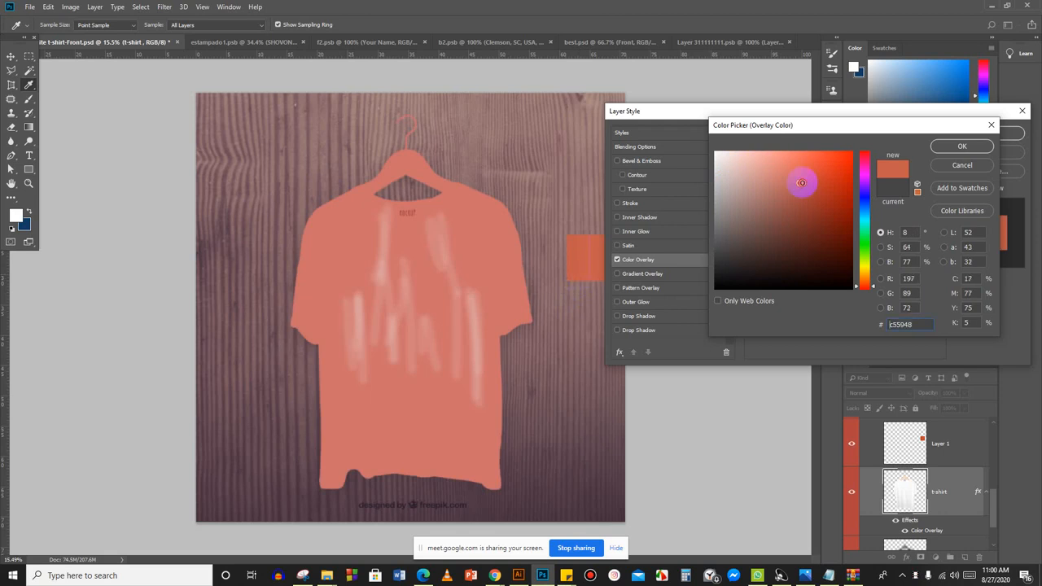
{"action": "mouse_move", "coordinate": [801, 183]}
{"action": "left_mouse_down"}
{"action": "mouse_move", "coordinate": [809, 164]}
{"action": "mouse_move", "coordinate": [819, 206]}
{"action": "left_mouse_up"}
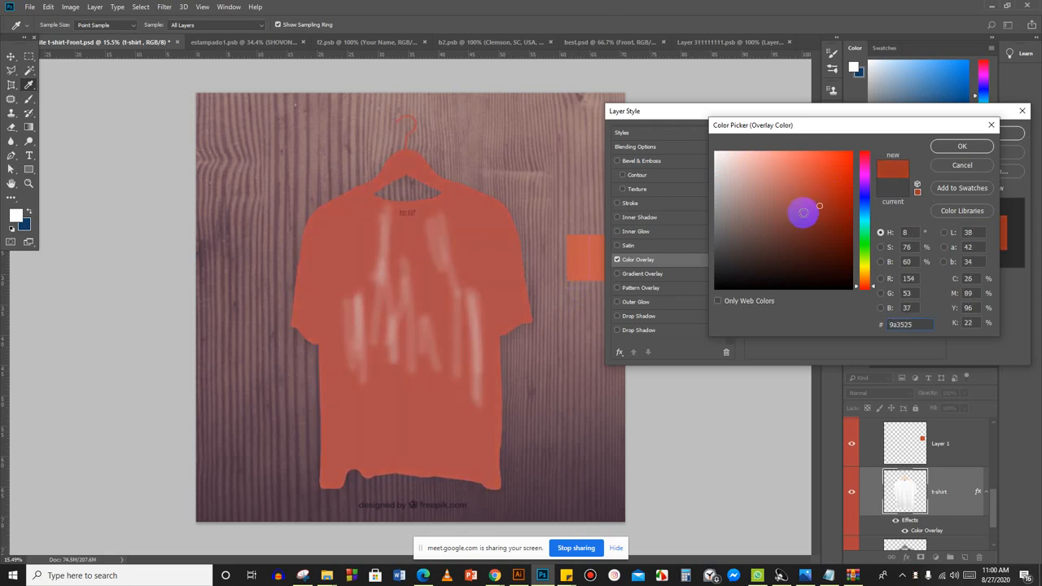
{"action": "left_click", "coordinate": [864, 275]}
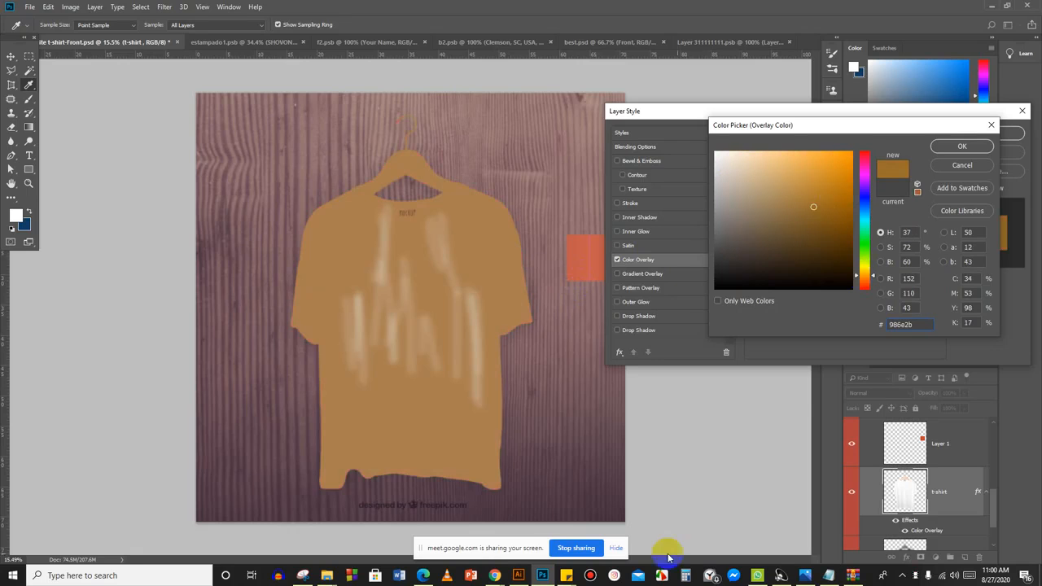
Switch to Illustrator and select the hex code of the background square's selected gradient color.
{"action": "left_click", "coordinate": [517, 575]}
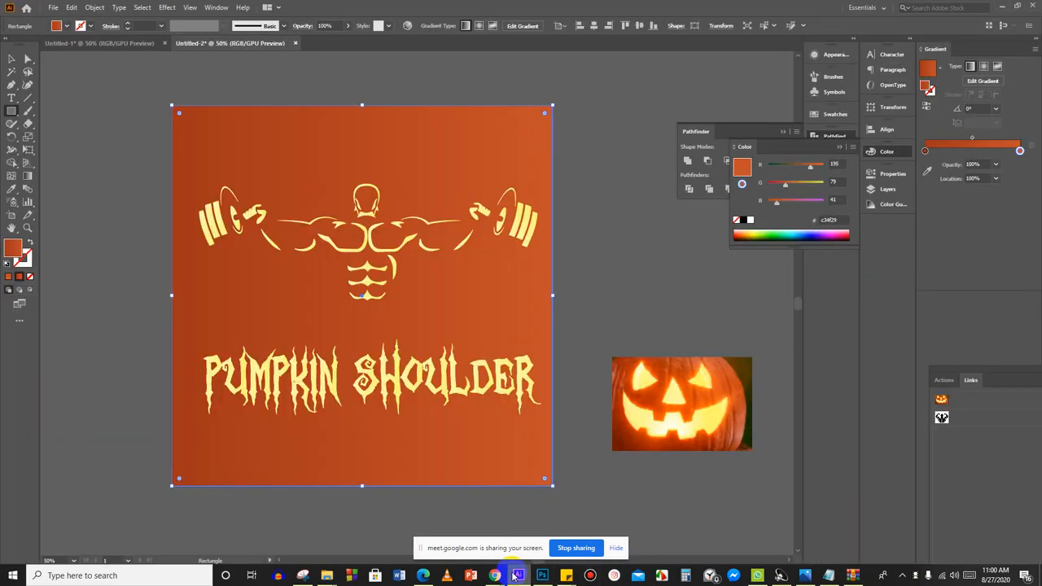
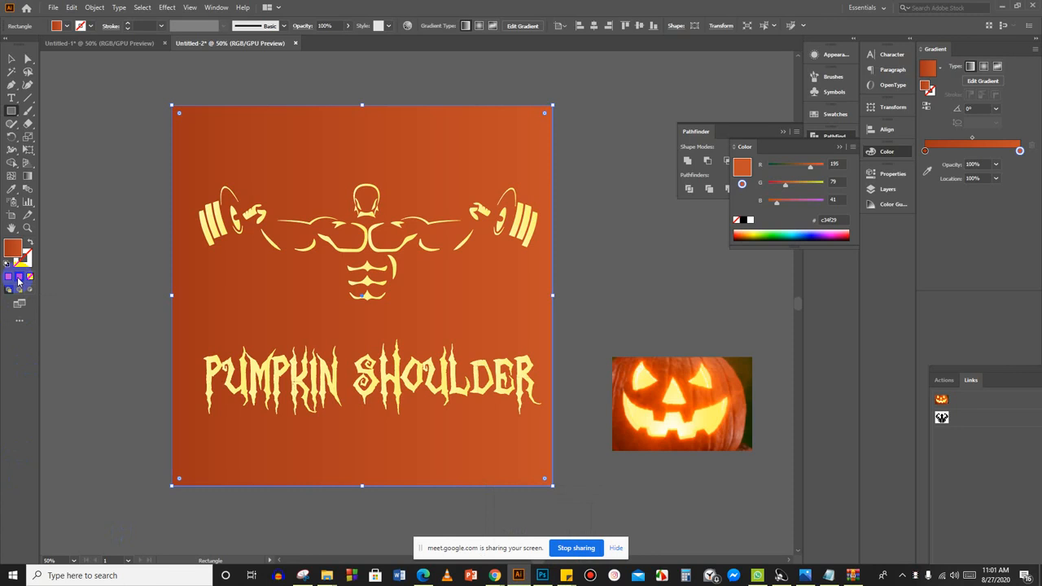
{"action": "left_click", "coordinate": [834, 220]}
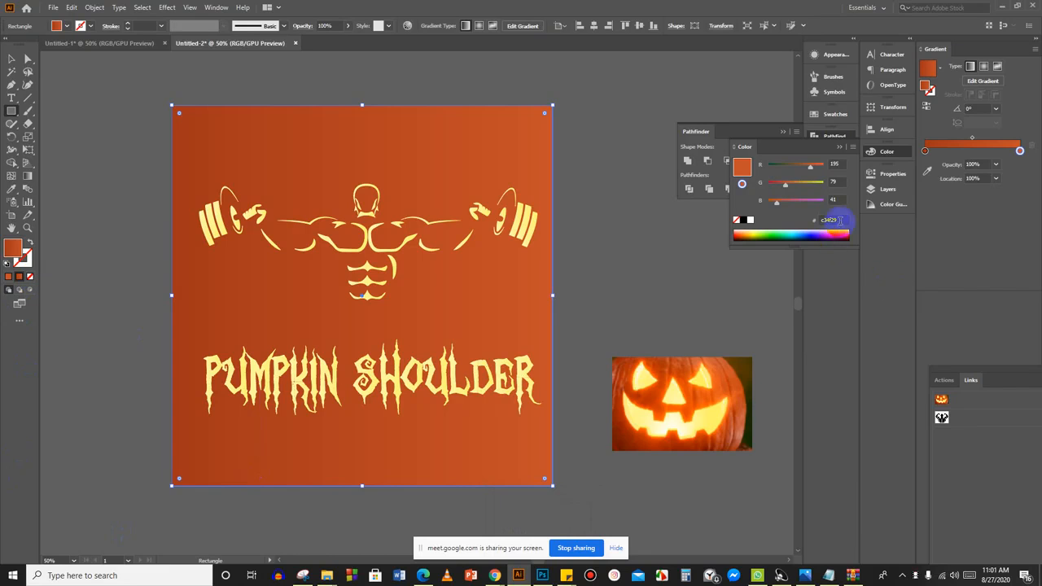
{"action": "left_click_drag", "start_coordinate": [839, 220], "coordinate": [790, 222]}
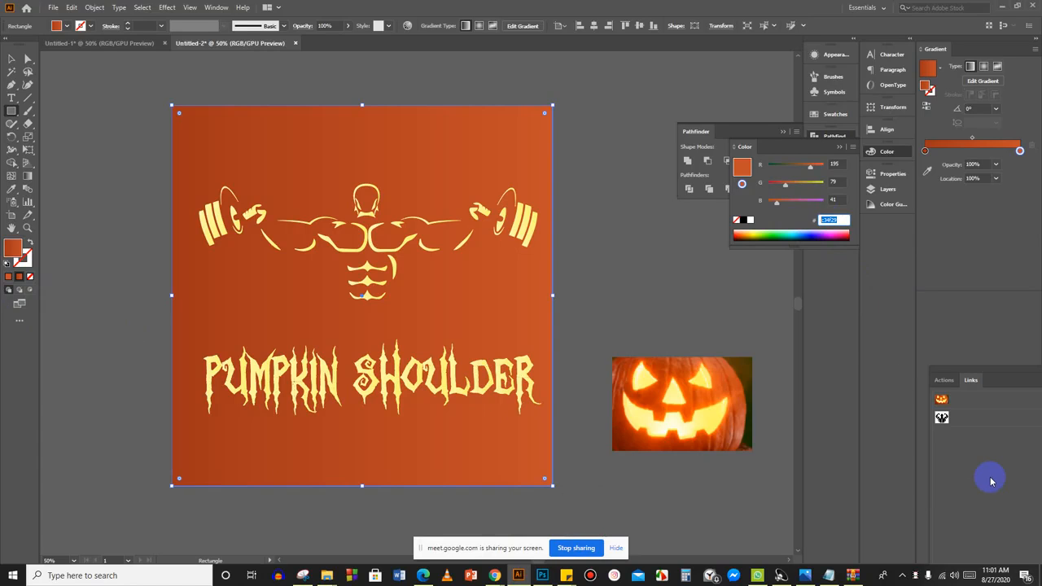
Edit the background square's gradient and shift its lighter orange end stop inward to about 96%.
{"action": "left_click", "coordinate": [982, 80]}
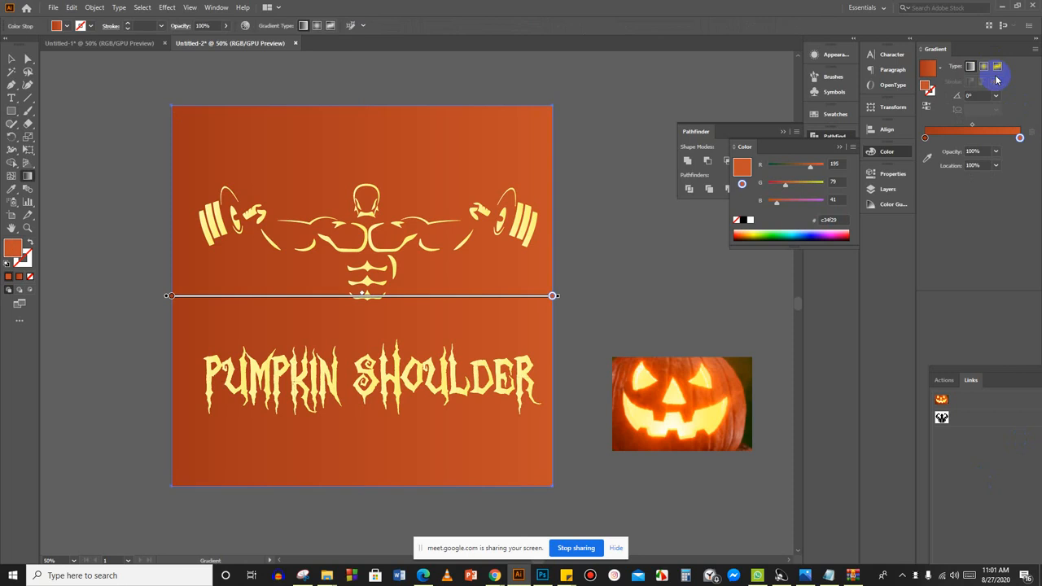
{"action": "left_click", "coordinate": [550, 302]}
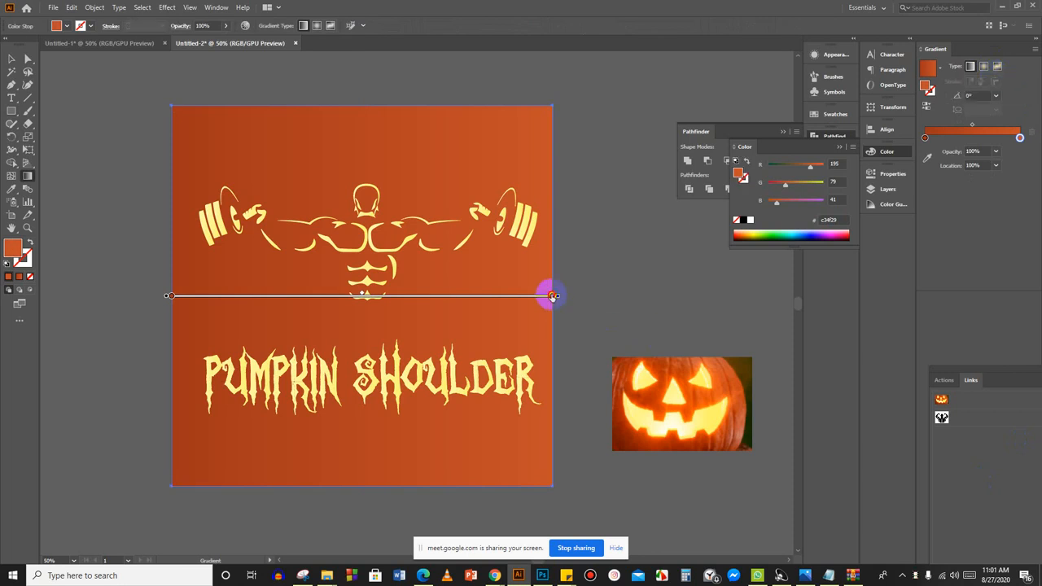
{"action": "left_click_drag", "start_coordinate": [552, 296], "coordinate": [521, 409]}
{"action": "mouse_move", "coordinate": [523, 297]}
{"action": "left_mouse_down"}
{"action": "mouse_move", "coordinate": [316, 306]}
{"action": "mouse_move", "coordinate": [538, 318]}
{"action": "left_mouse_up"}
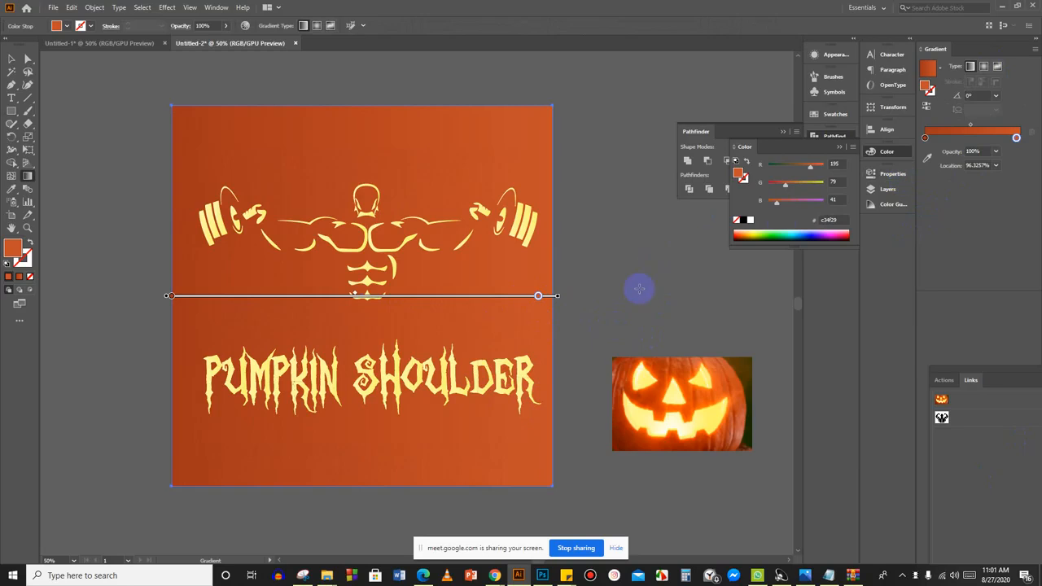
Copy the stop's hex code, switch to Photoshop, try c34f29 as the overlay color, and cancel the color choice.
{"action": "left_click", "coordinate": [830, 220]}
{"action": "key", "text": "ctrl+c"}
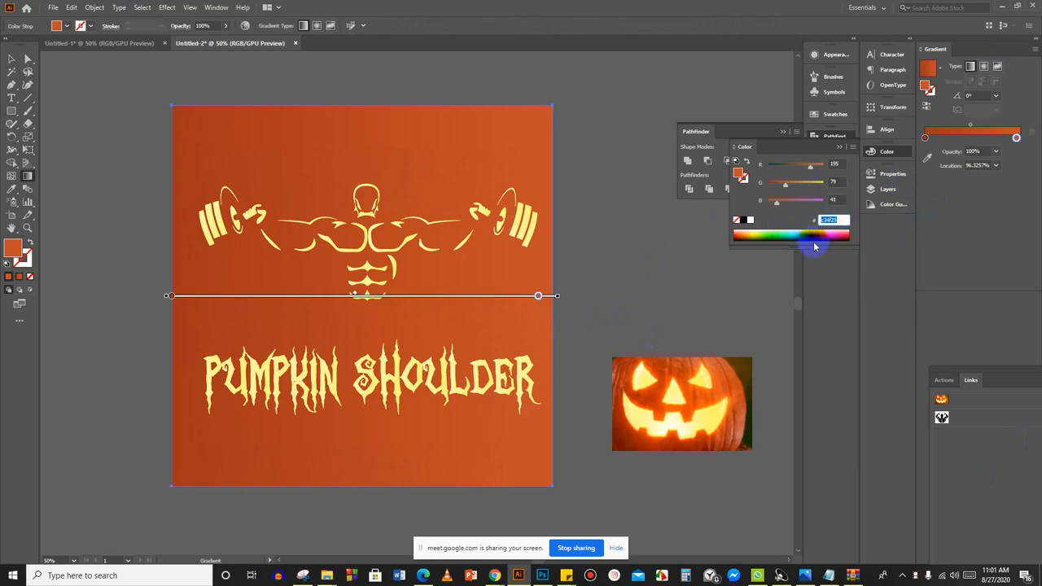
{"action": "left_click", "coordinate": [542, 575]}
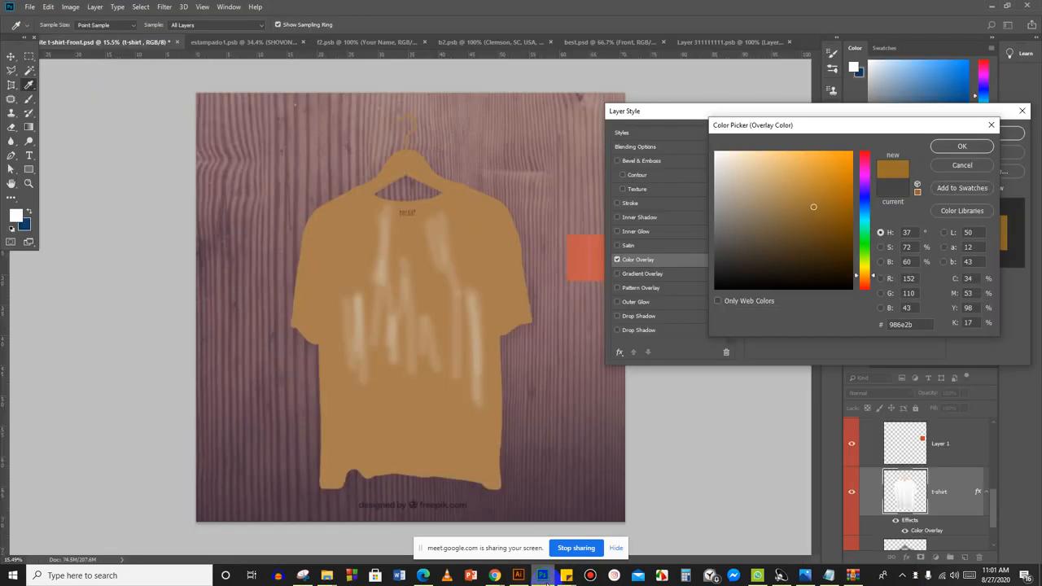
{"action": "left_click", "coordinate": [920, 324]}
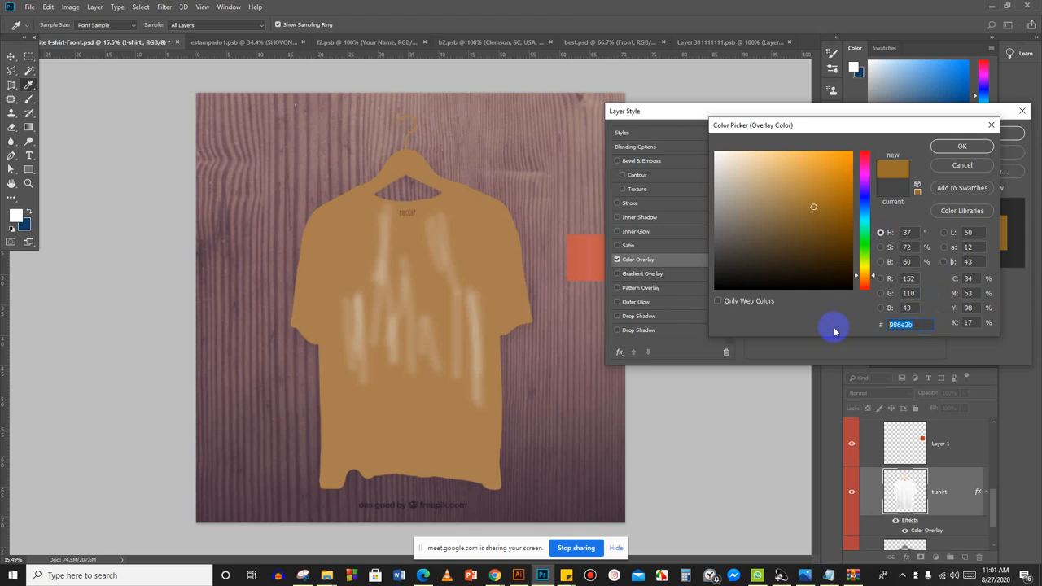
{"action": "key", "text": "ctrl+v"}
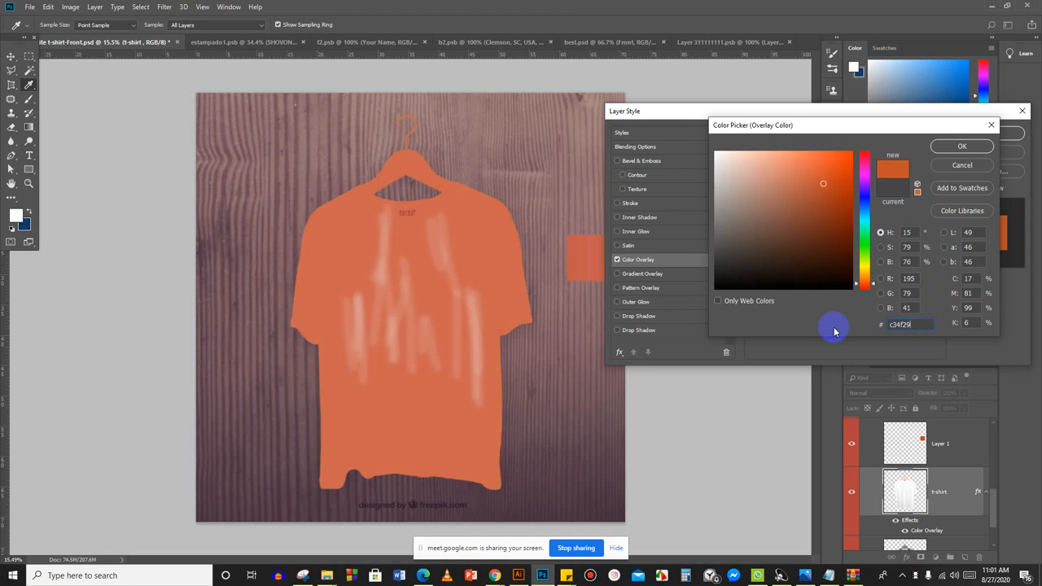
{"action": "key", "text": "ctrl+z"}
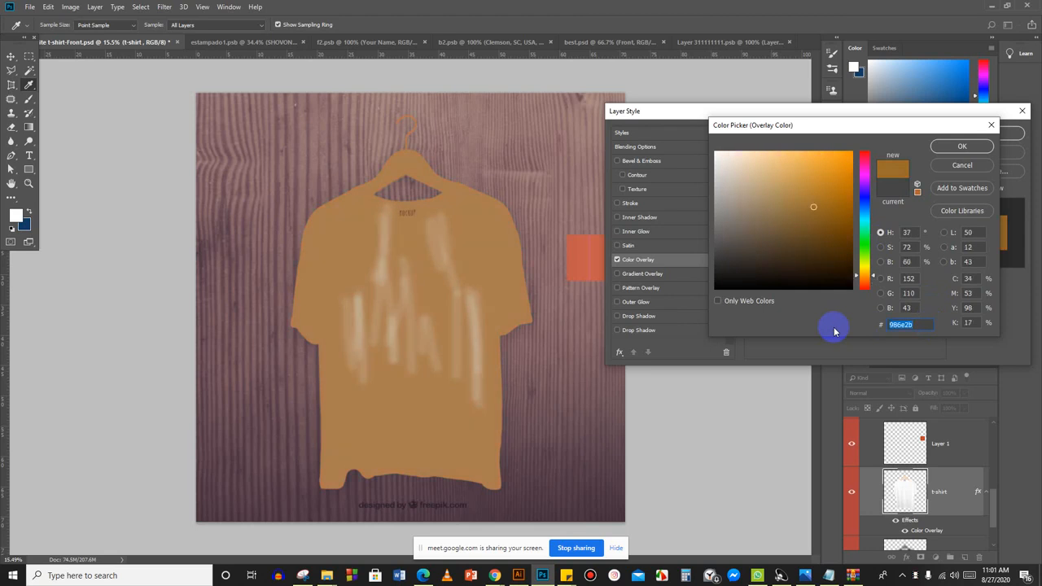
{"action": "left_click", "coordinate": [977, 166]}
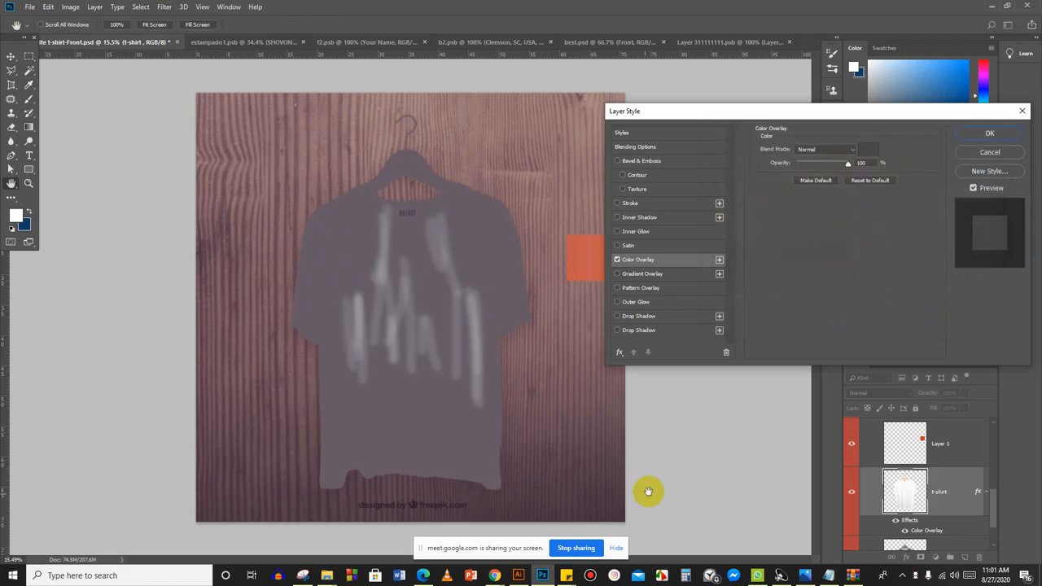
Switch to the Google Meet call in the browser and unmute the microphone.
{"action": "left_click", "coordinate": [444, 529]}
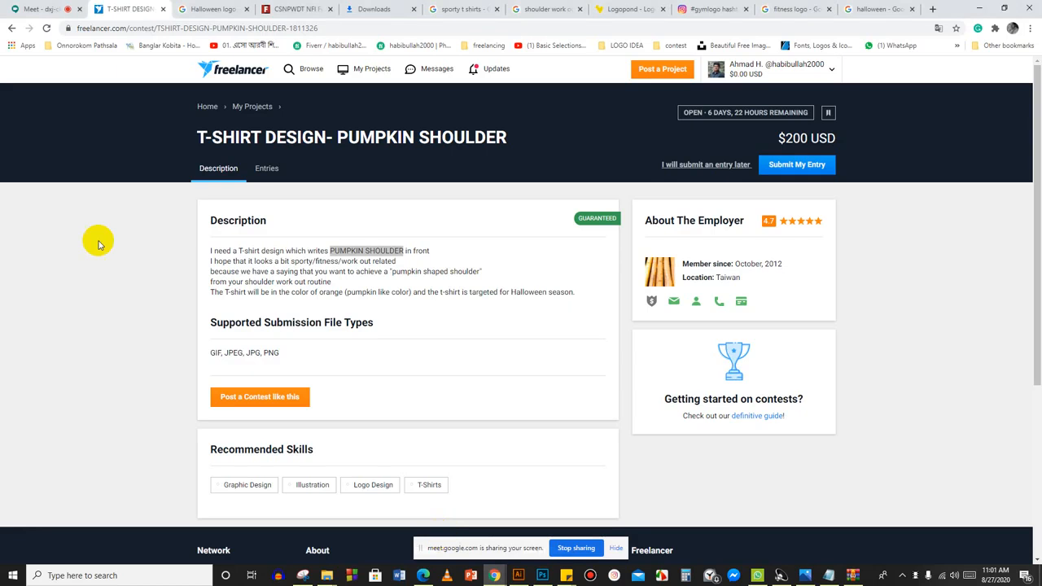
{"action": "left_click", "coordinate": [40, 9]}
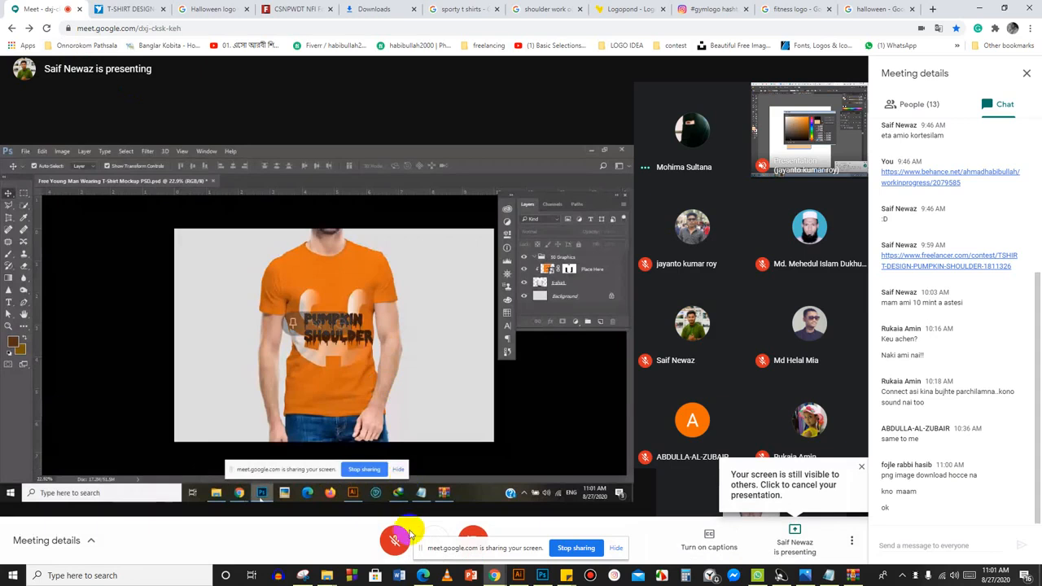
{"action": "left_click", "coordinate": [399, 537]}
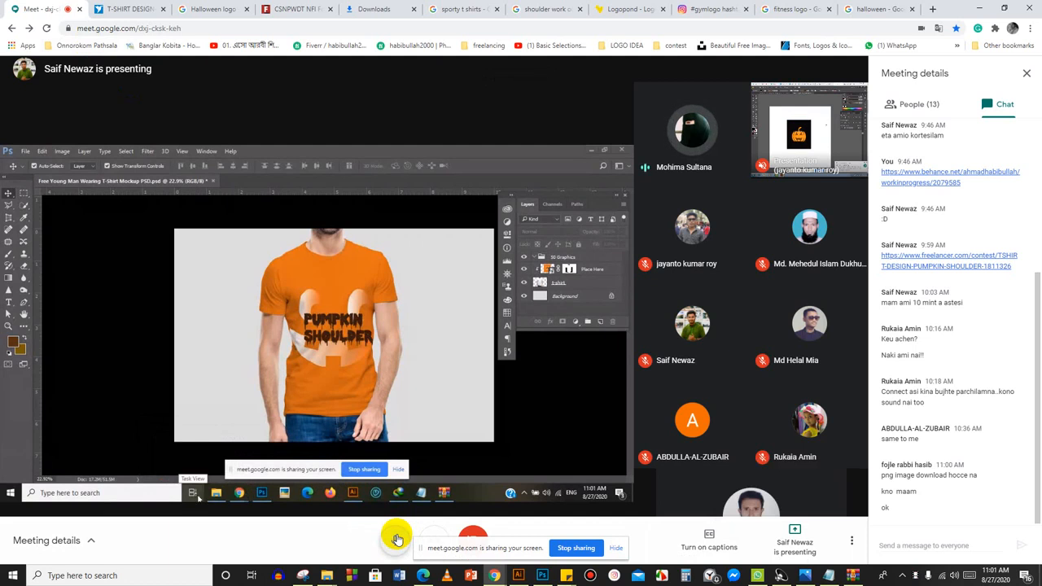
Return to Photoshop and cancel the color overlay on the t-shirt layer.
{"action": "left_click", "coordinate": [539, 576]}
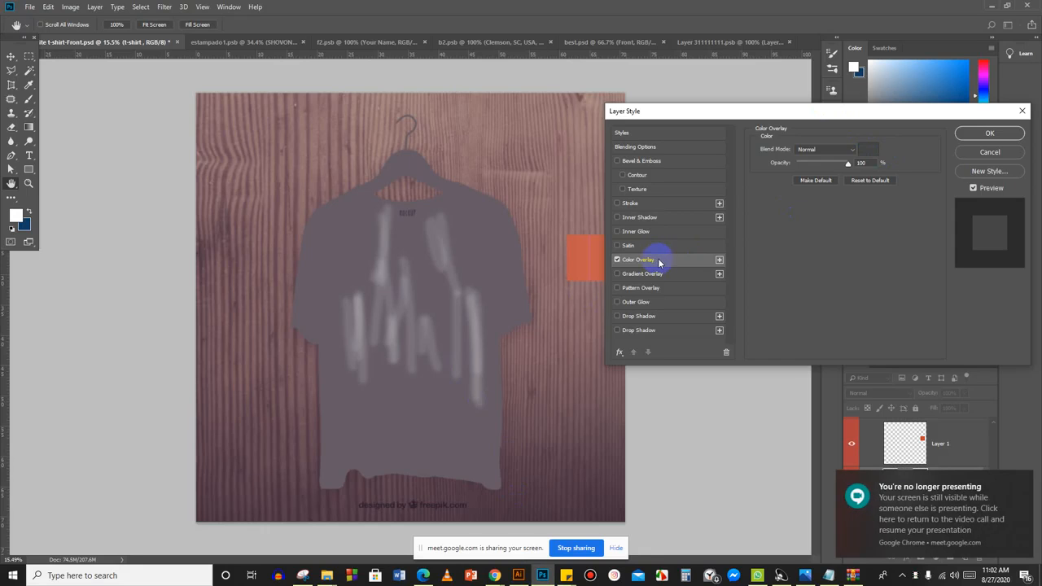
{"action": "left_click", "coordinate": [989, 152]}
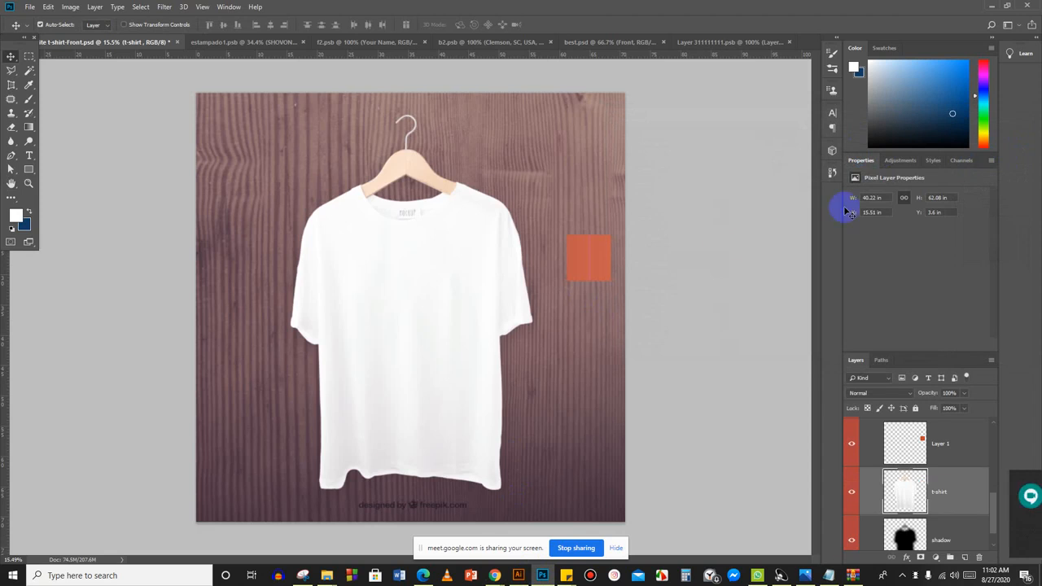
Start a Pen tool shape at the shirt's left collar tip and curve its first segment toward the front neckline.
{"action": "scroll", "coordinate": [889, 443], "scroll_direction": "down", "scroll_amount": 1}
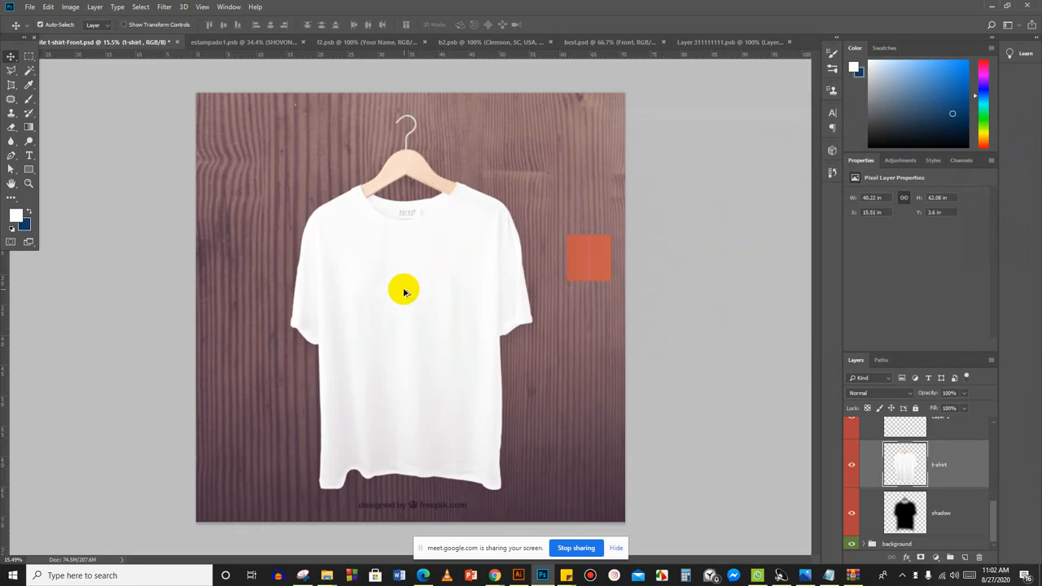
{"action": "scroll", "coordinate": [400, 290], "scroll_direction": "up", "scroll_amount": 2}
{"action": "scroll", "coordinate": [402, 291], "scroll_direction": "down", "scroll_amount": 2}
{"action": "scroll", "coordinate": [419, 297], "scroll_direction": "up", "scroll_amount": 3}
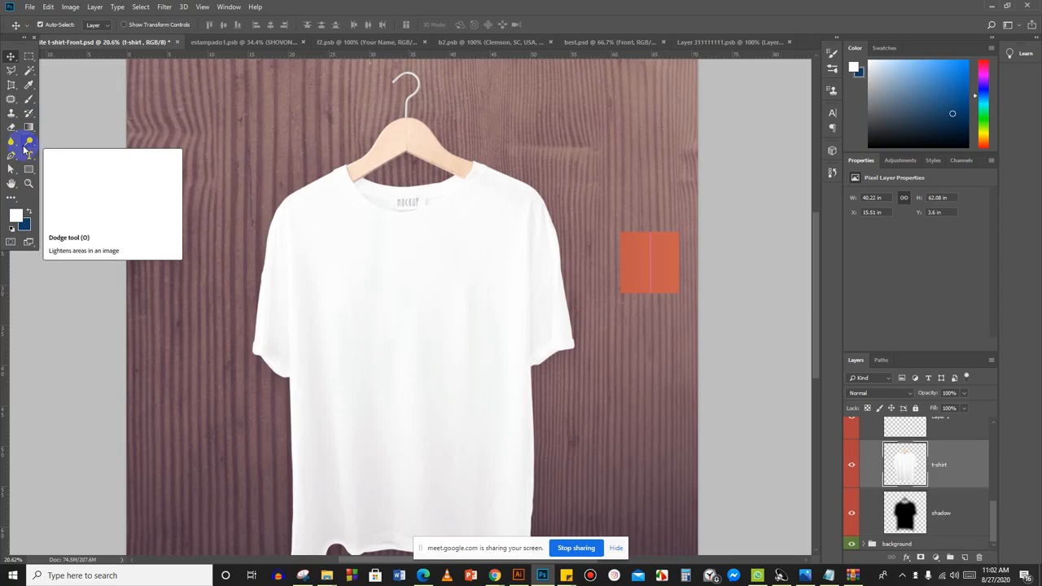
{"action": "left_click", "coordinate": [11, 155]}
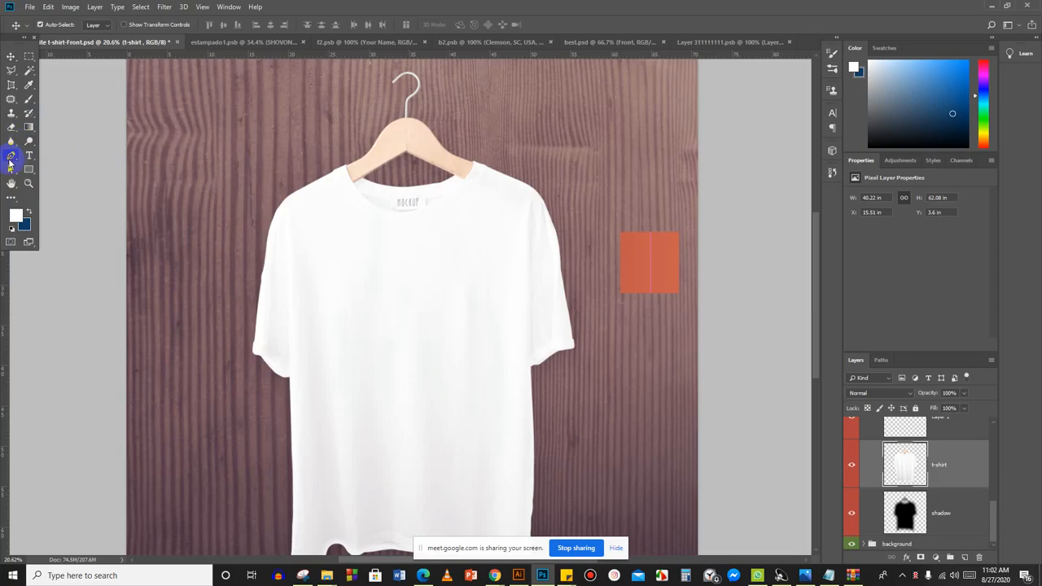
{"action": "left_click", "coordinate": [346, 166]}
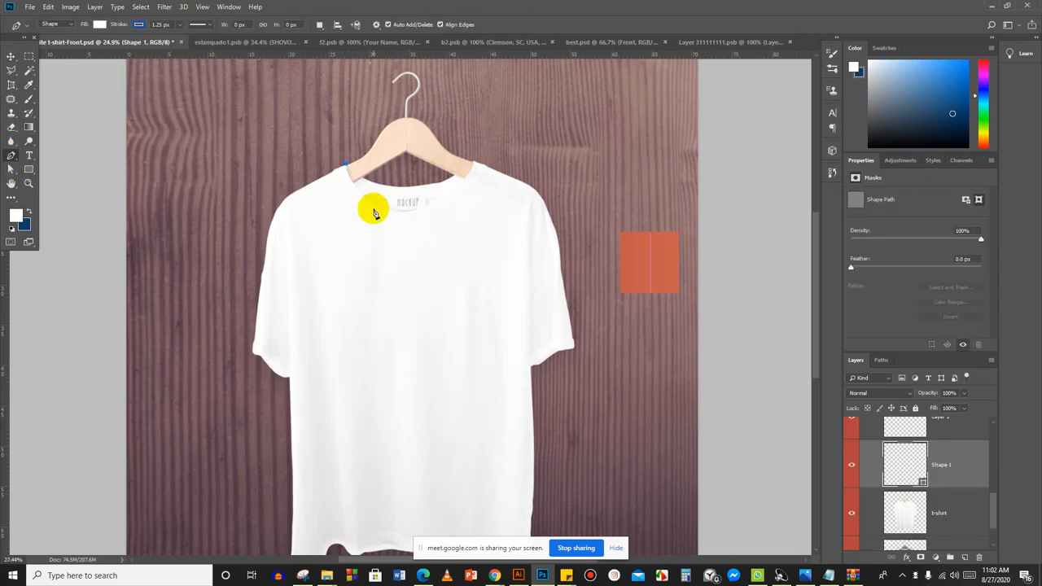
{"action": "scroll", "coordinate": [375, 213], "scroll_direction": "up", "scroll_amount": 5}
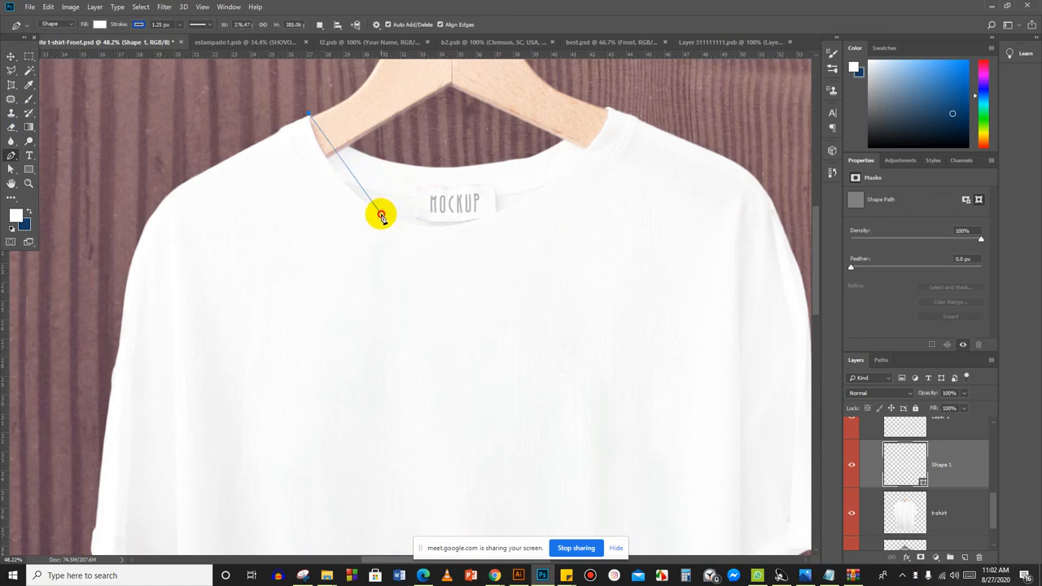
{"action": "left_click_drag", "start_coordinate": [380, 214], "coordinate": [445, 256]}
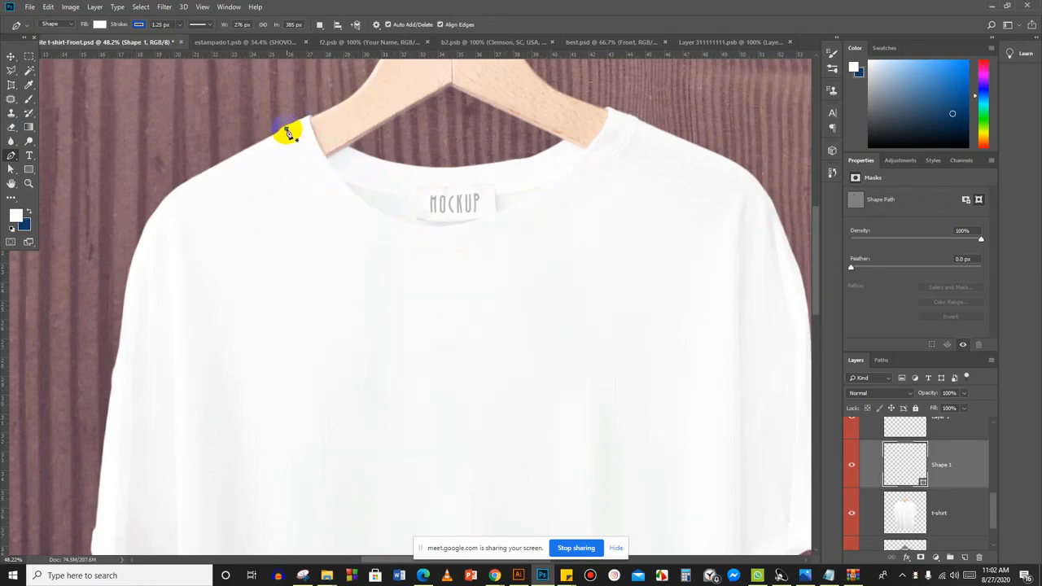
Draw a second pen curve from the left shoulder seam to just below the MOCKUP label, and end the path.
{"action": "left_click", "coordinate": [287, 130]}
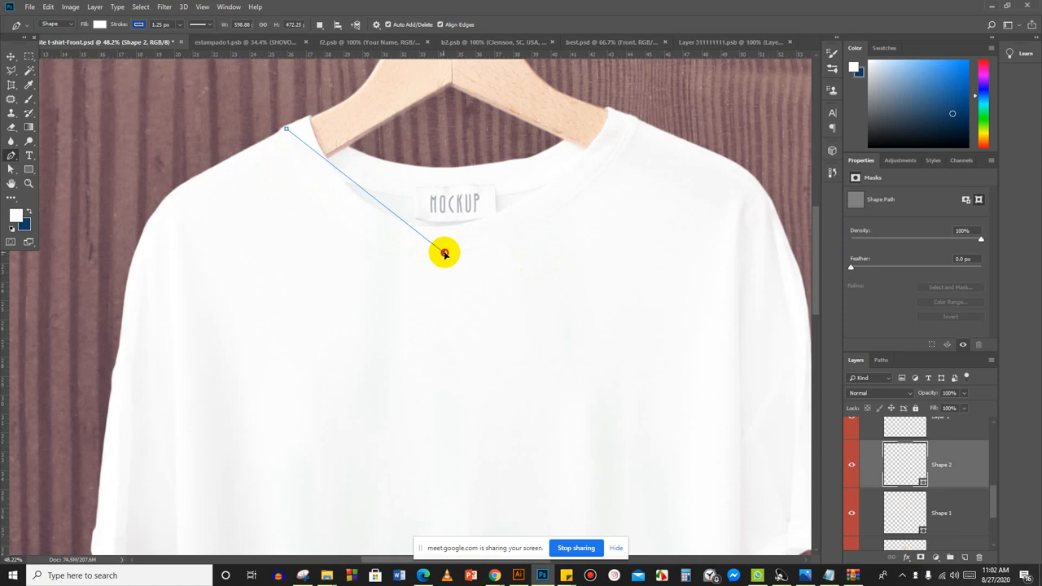
{"action": "left_click_drag", "start_coordinate": [443, 252], "coordinate": [569, 256]}
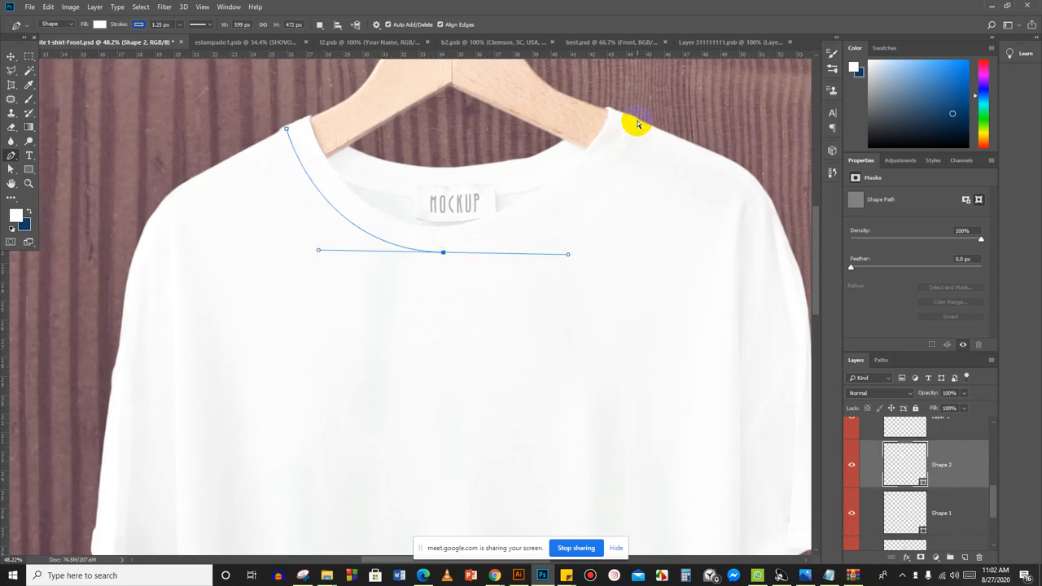
{"action": "key", "text": "Escape"}
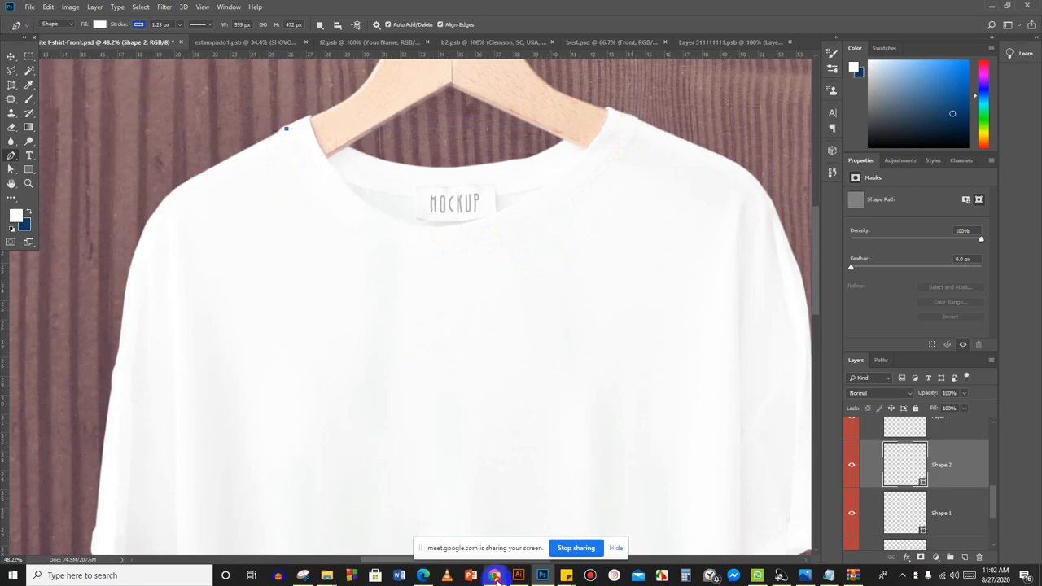
Switch to the Google Meet call in the browser to check it, and return to Photoshop.
{"action": "mouse_move", "coordinate": [494, 576]}
{"action": "left_click", "coordinate": [455, 547]}
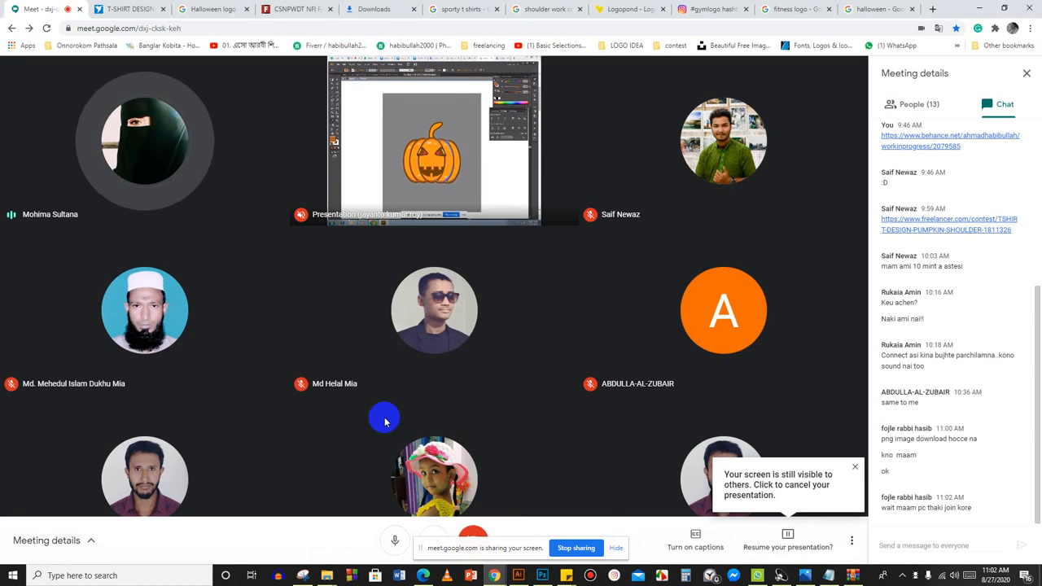
{"action": "left_click", "coordinate": [540, 576]}
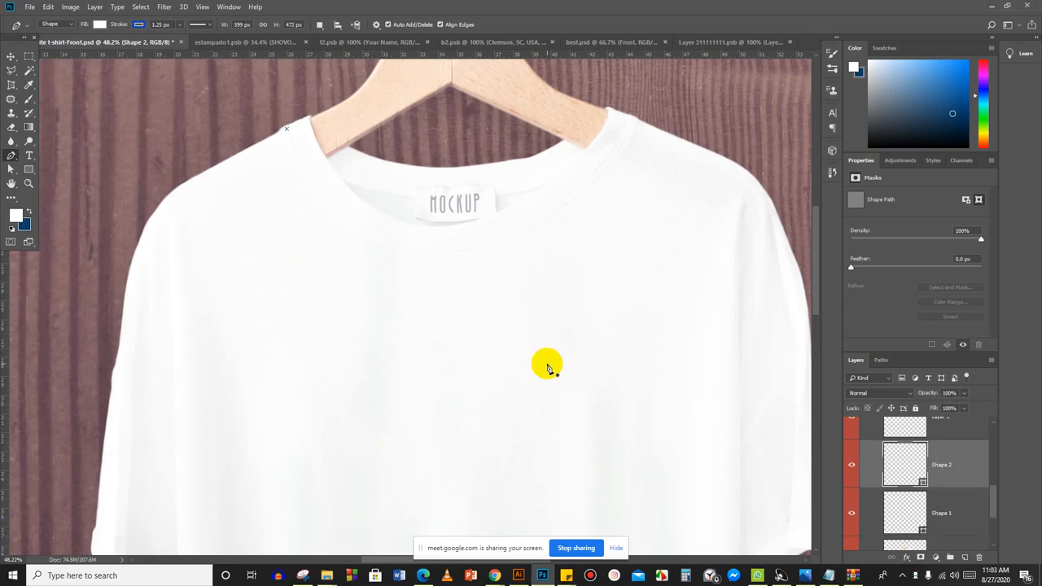
Start a new Pen tool shape at the shirt's left collar tip and curve its first segment to the hanger's lower edge.
{"action": "scroll", "coordinate": [547, 368], "scroll_direction": "down", "scroll_amount": 3}
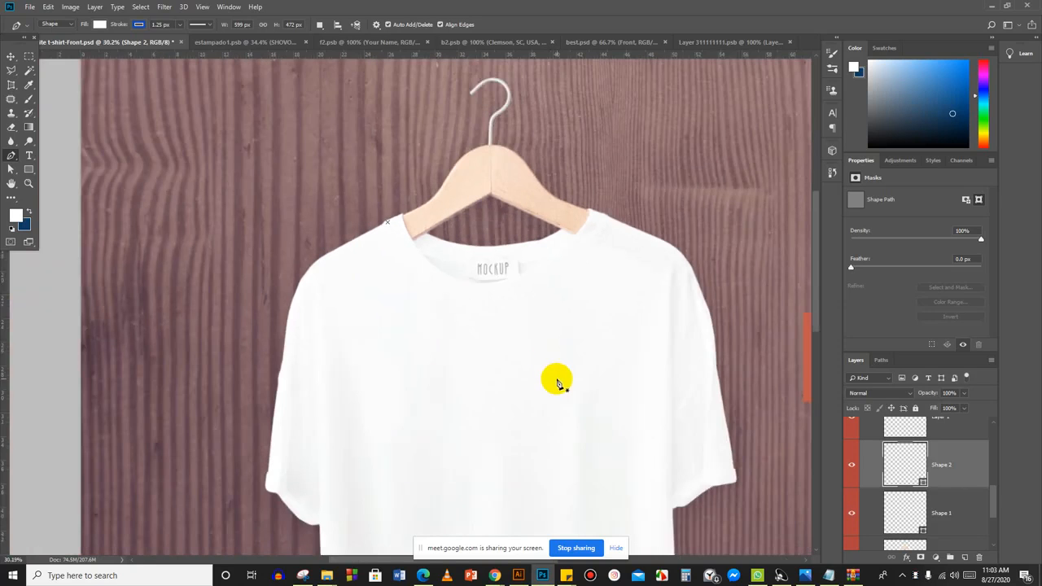
{"action": "scroll", "coordinate": [559, 382], "scroll_direction": "down", "scroll_amount": 1}
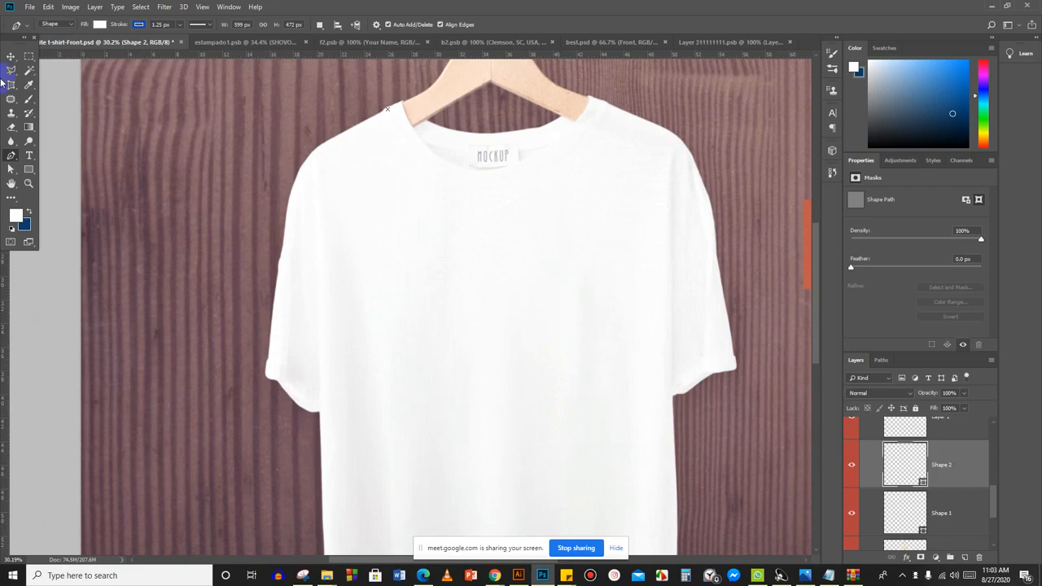
{"action": "scroll", "coordinate": [342, 169], "scroll_direction": "down", "scroll_amount": 4}
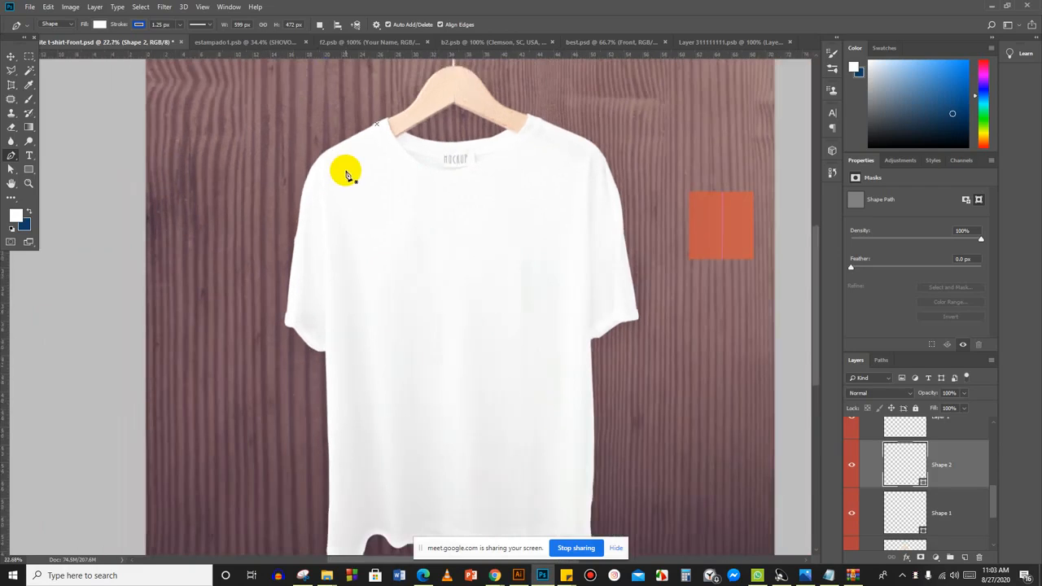
{"action": "scroll", "coordinate": [345, 173], "scroll_direction": "up", "scroll_amount": 2}
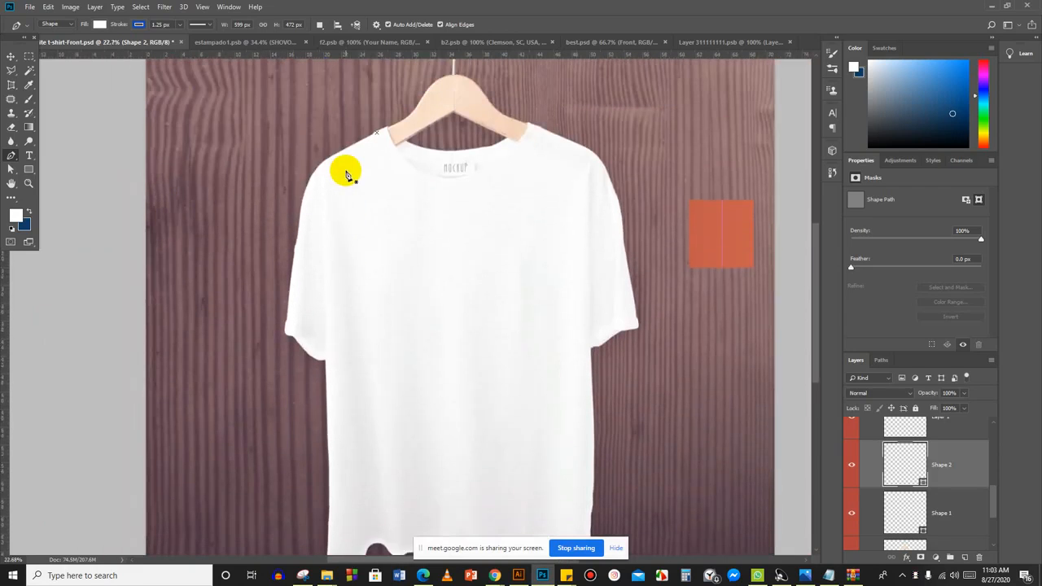
{"action": "scroll", "coordinate": [380, 134], "scroll_direction": "up", "scroll_amount": 7}
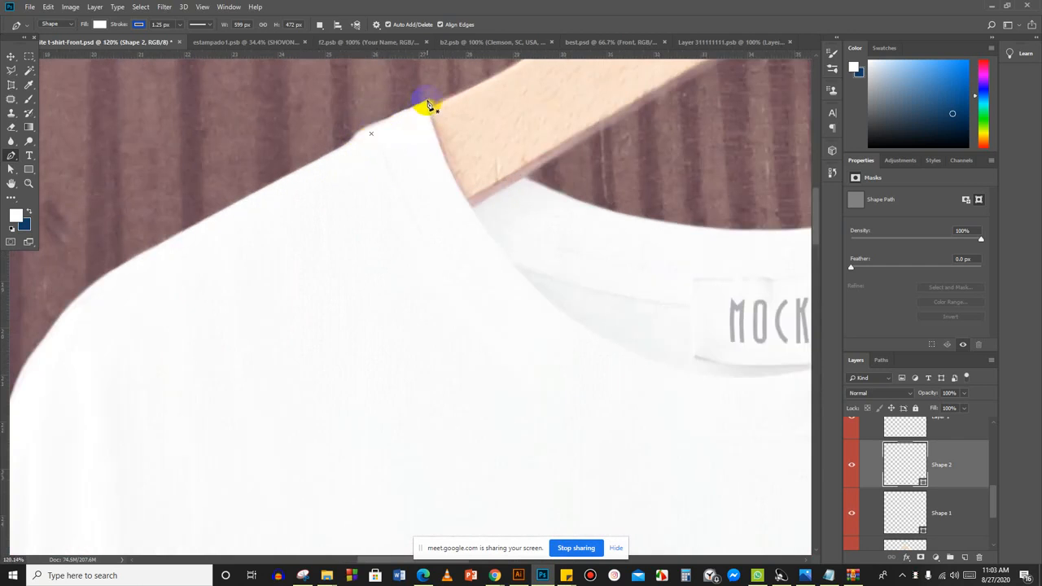
{"action": "left_click", "coordinate": [426, 101]}
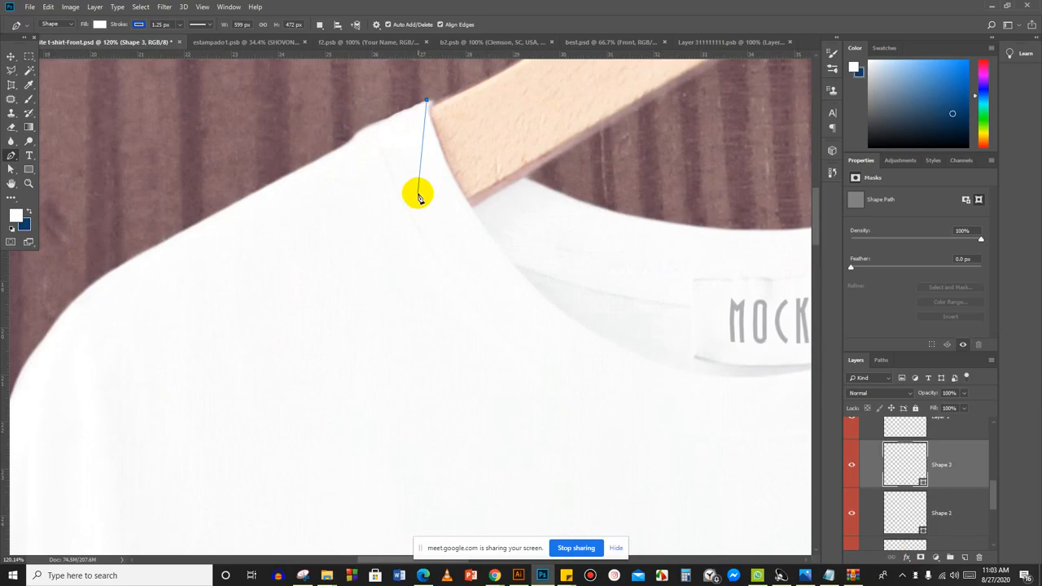
{"action": "key", "text": "ctrl+z"}
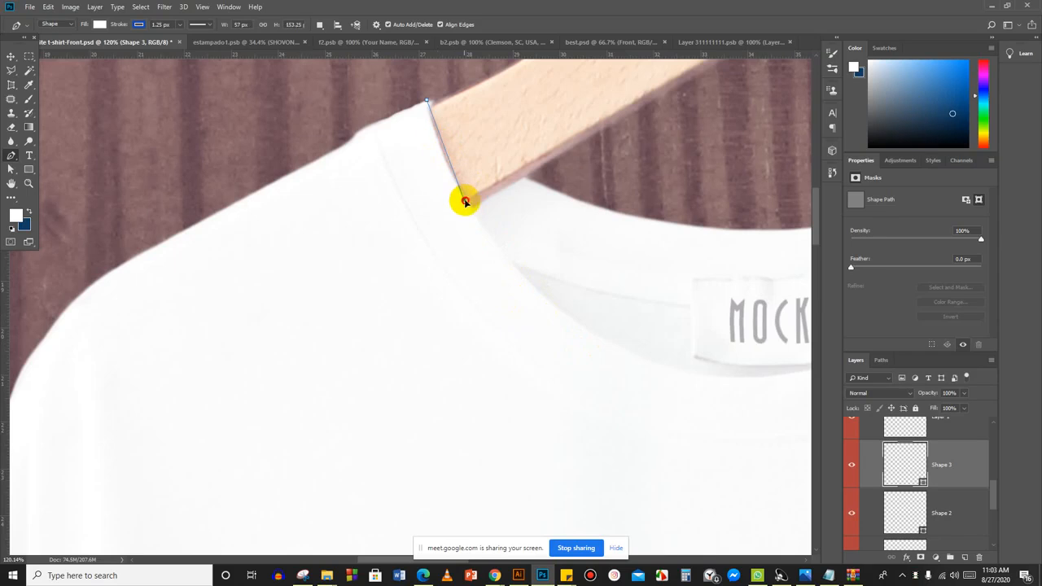
{"action": "left_click_drag", "start_coordinate": [464, 199], "coordinate": [485, 228]}
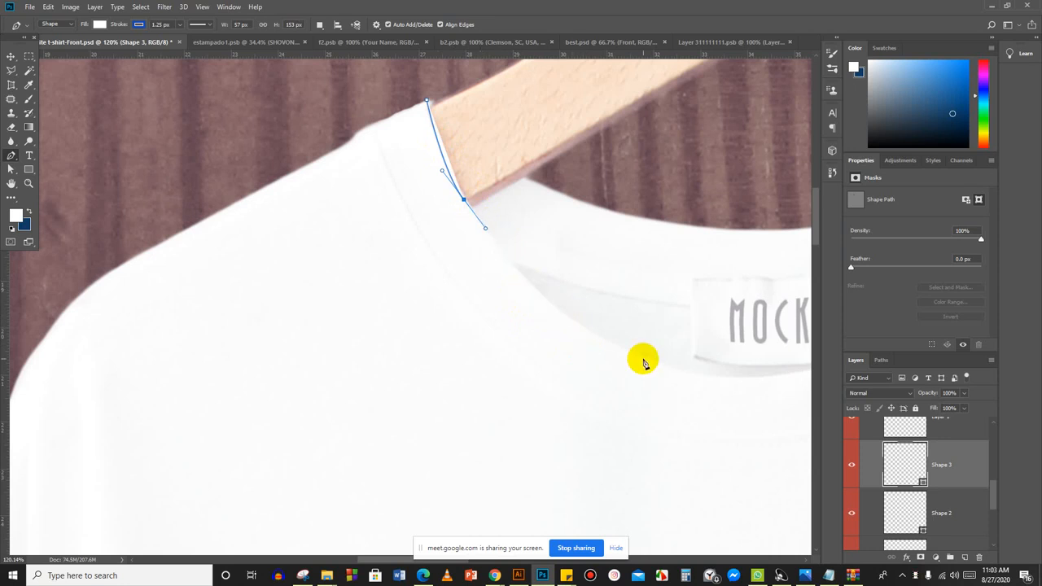
Continue the pen shape along the front neckline below the MOCKUP label and up to the right collar tip.
{"action": "scroll", "coordinate": [641, 358], "scroll_direction": "down", "scroll_amount": 5}
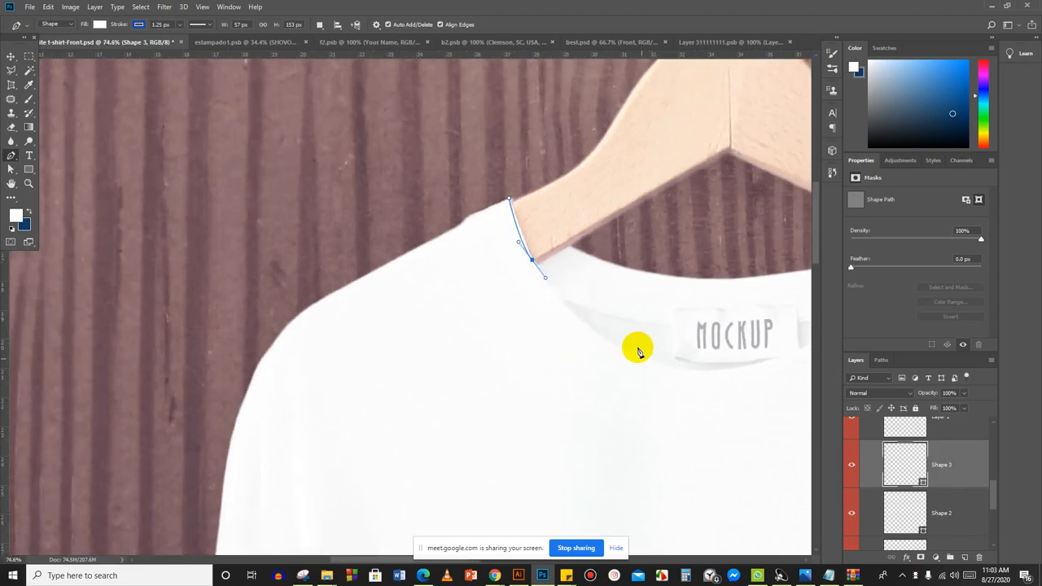
{"action": "left_click_drag", "start_coordinate": [623, 314], "coordinate": [351, 174]}
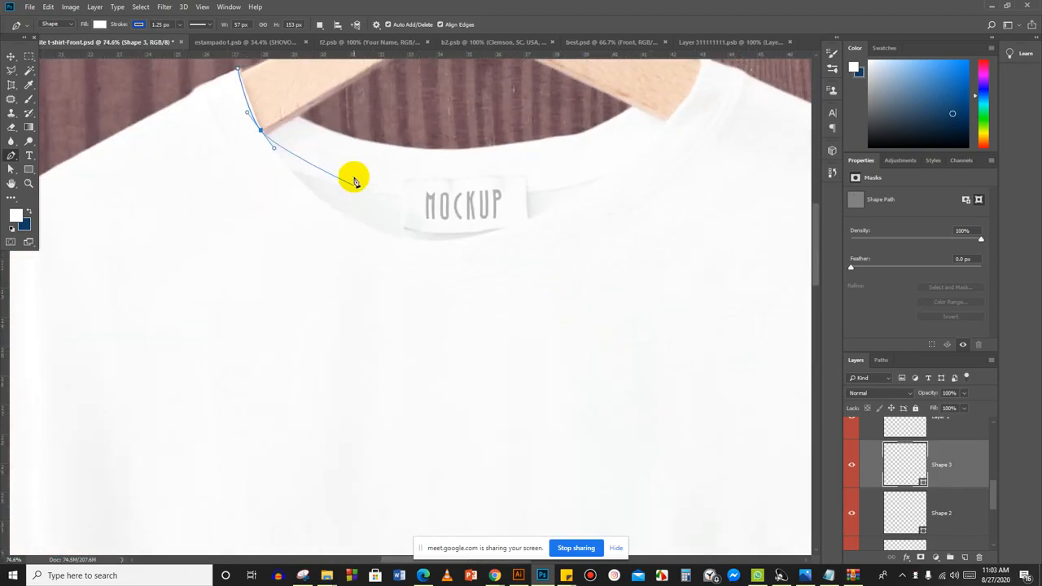
{"action": "scroll", "coordinate": [354, 180], "scroll_direction": "up", "scroll_amount": 3}
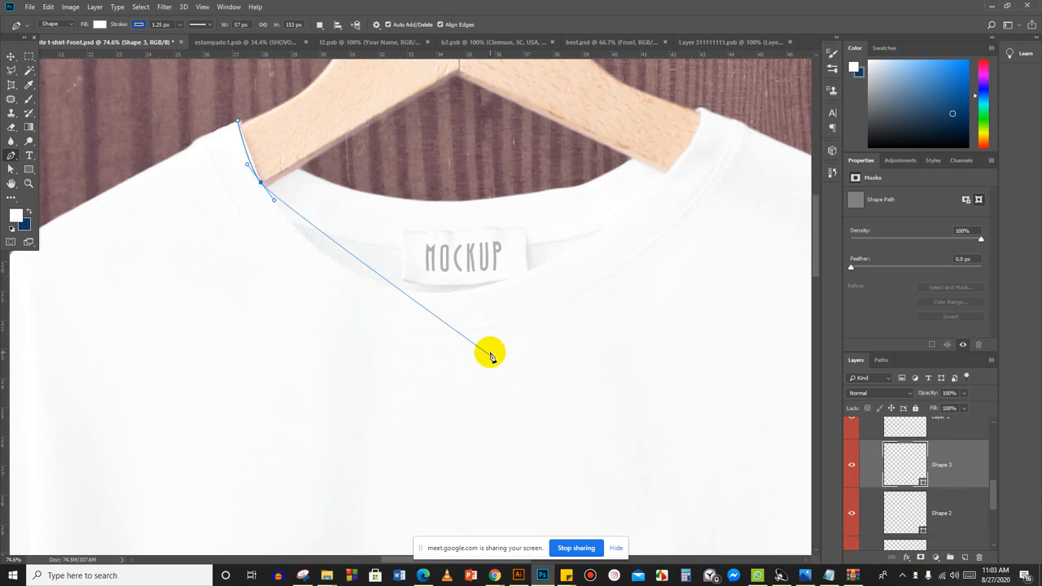
{"action": "left_click_drag", "start_coordinate": [489, 289], "coordinate": [663, 271]}
{"action": "left_click_drag", "start_coordinate": [703, 115], "coordinate": [705, 116]}
Set the neckline shape's fill to no color.
{"action": "scroll", "coordinate": [705, 116], "scroll_direction": "down", "scroll_amount": 3}
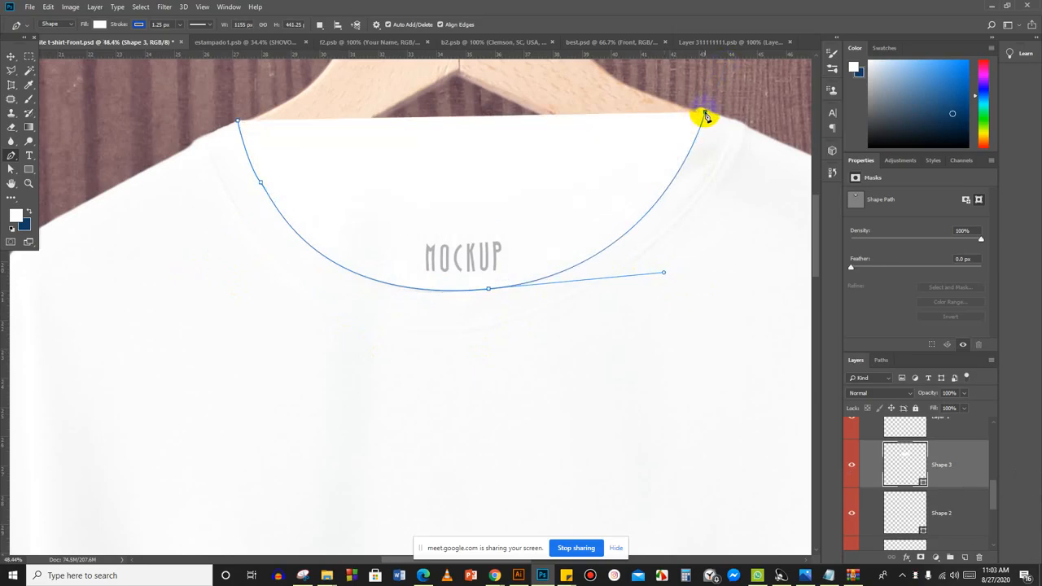
{"action": "left_click", "coordinate": [87, 24]}
{"action": "left_click", "coordinate": [136, 24]}
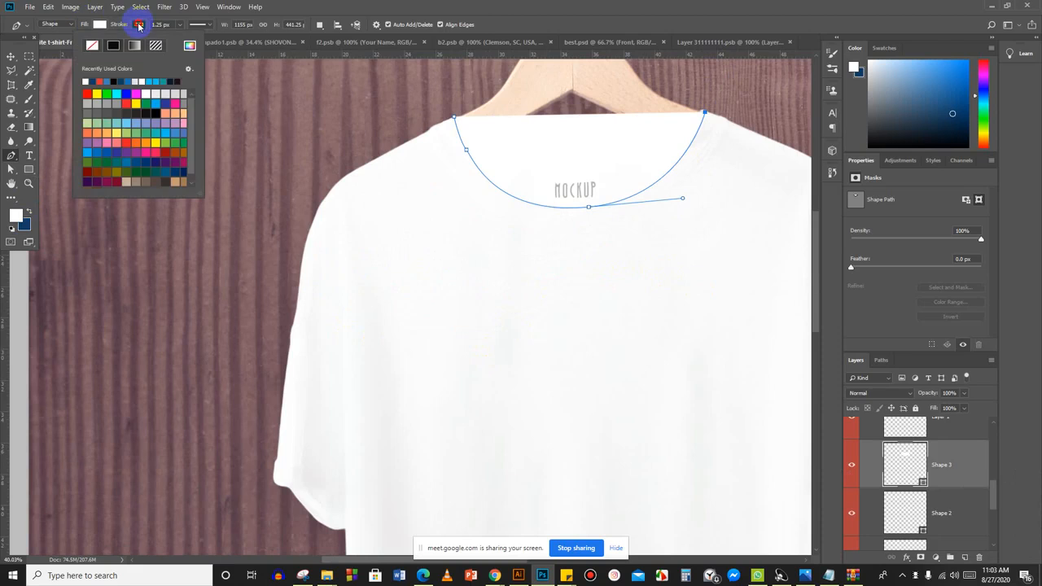
{"action": "left_click", "coordinate": [98, 23]}
{"action": "left_click", "coordinate": [51, 47]}
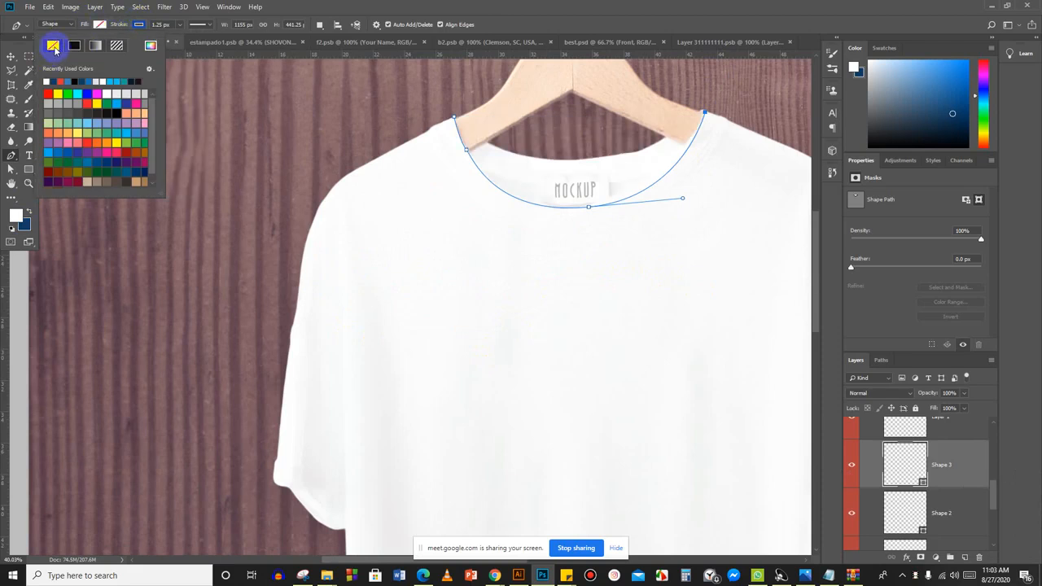
Extend the pen outline from the right collar tip along the shoulder to the top of the right sleeve.
{"action": "scroll", "coordinate": [767, 197], "scroll_direction": "down", "scroll_amount": 2}
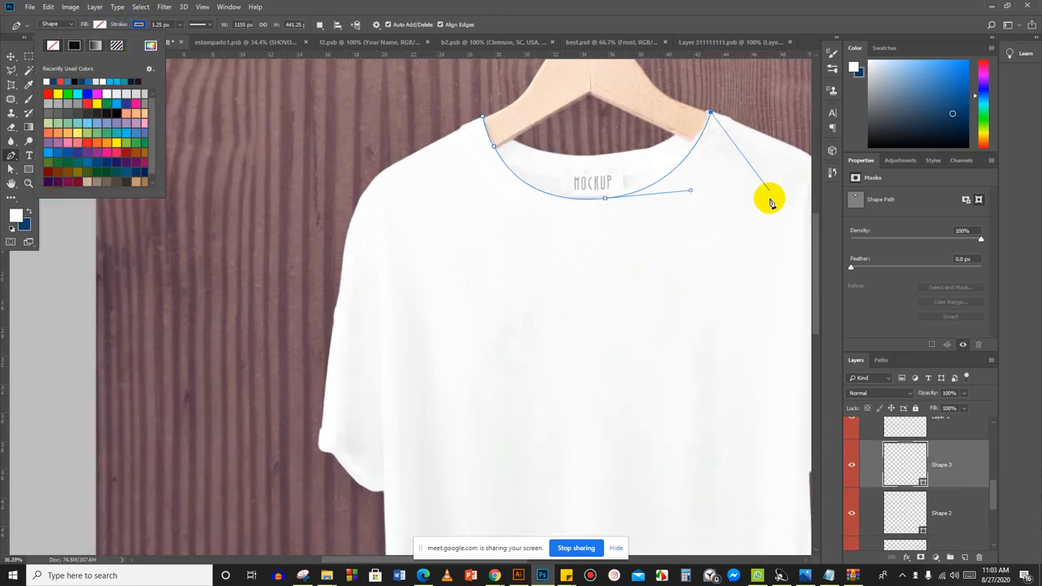
{"action": "left_click_drag", "start_coordinate": [751, 220], "coordinate": [360, 167]}
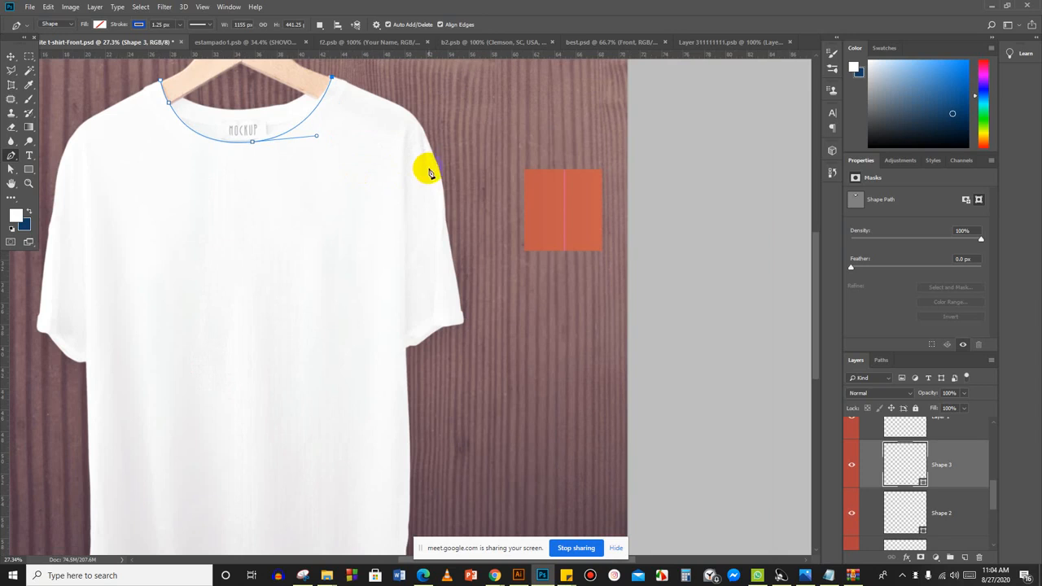
{"action": "left_click_drag", "start_coordinate": [425, 137], "coordinate": [430, 173]}
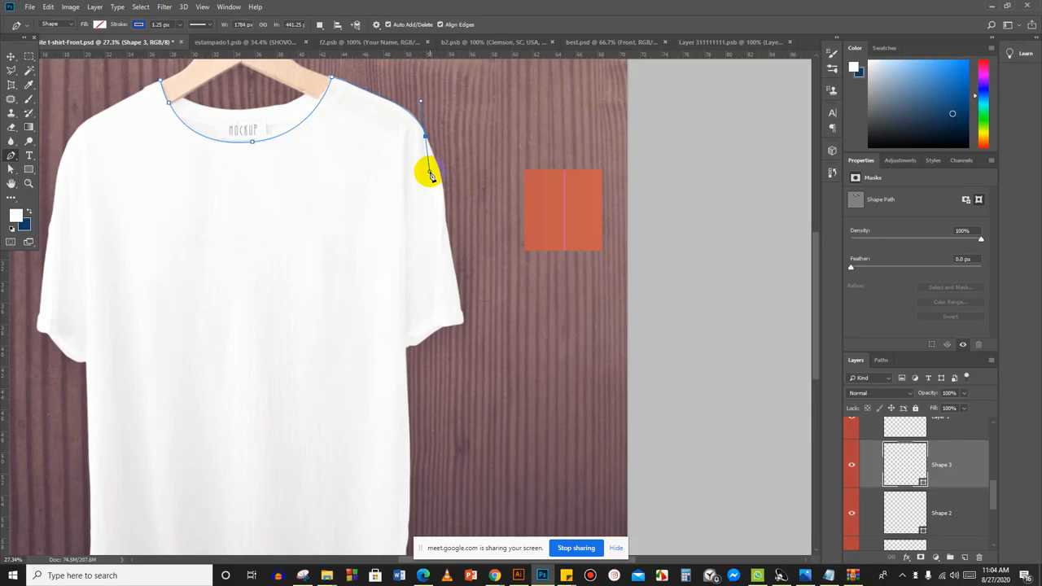
Switch the Pen tool to Path mode, try a new starting anchor at the left collar tip, and undo it.
{"action": "left_click", "coordinate": [65, 26]}
{"action": "left_click", "coordinate": [57, 38]}
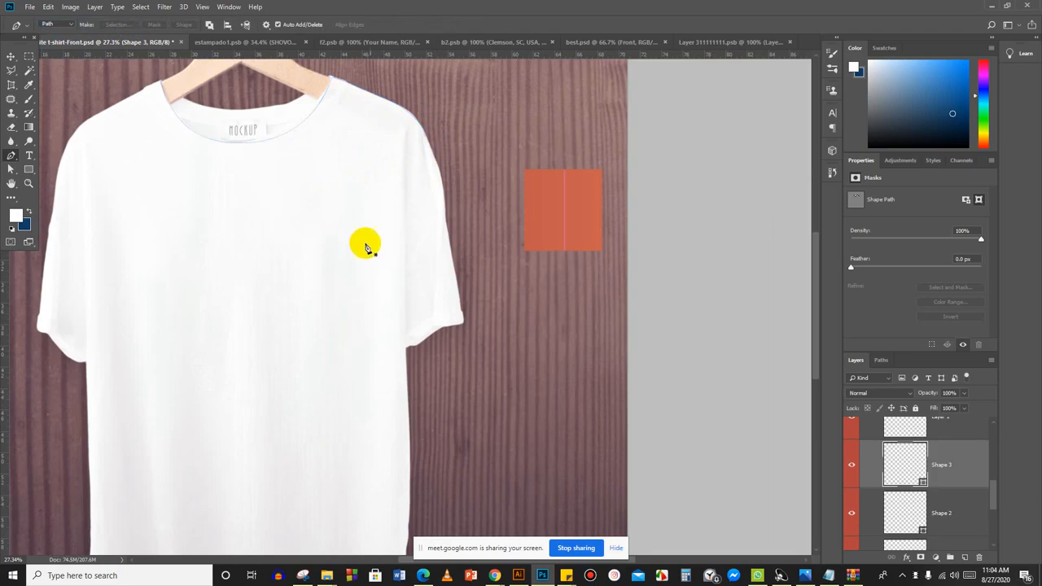
{"action": "scroll", "coordinate": [130, 134], "scroll_direction": "up", "scroll_amount": 2}
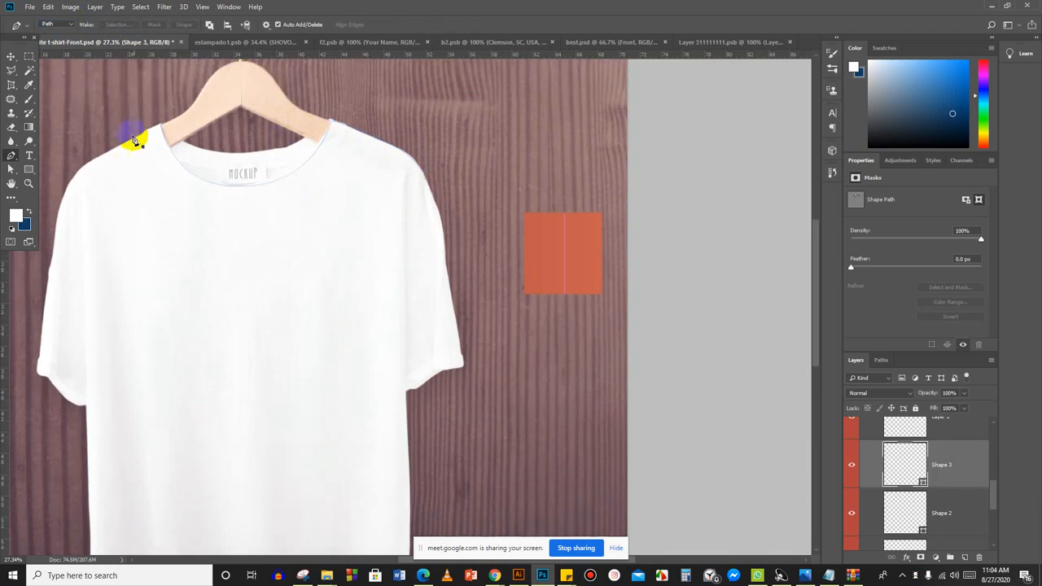
{"action": "scroll", "coordinate": [134, 140], "scroll_direction": "up", "scroll_amount": 3}
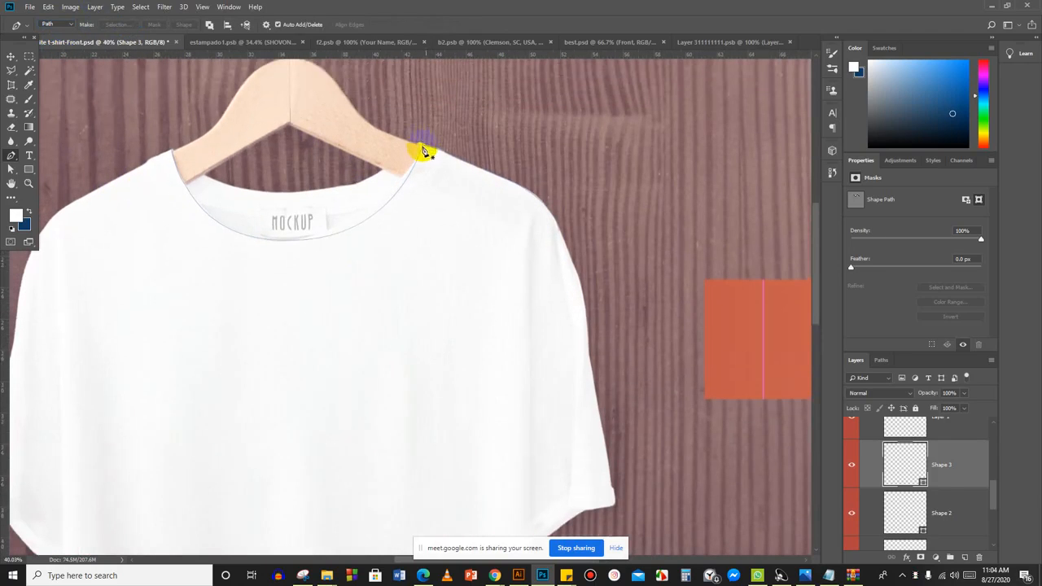
{"action": "left_click", "coordinate": [168, 152]}
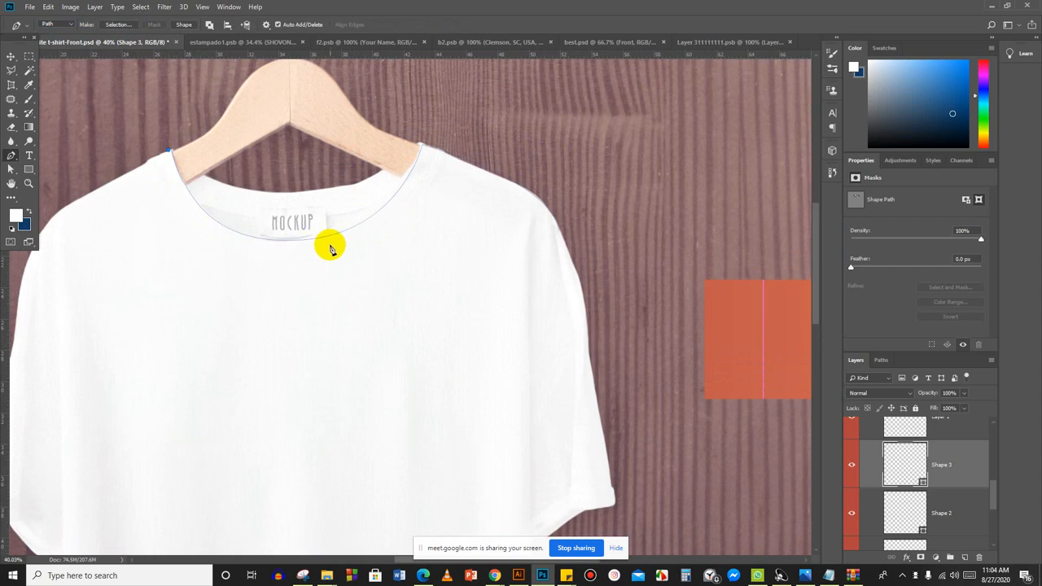
{"action": "key", "text": "ctrl+z"}
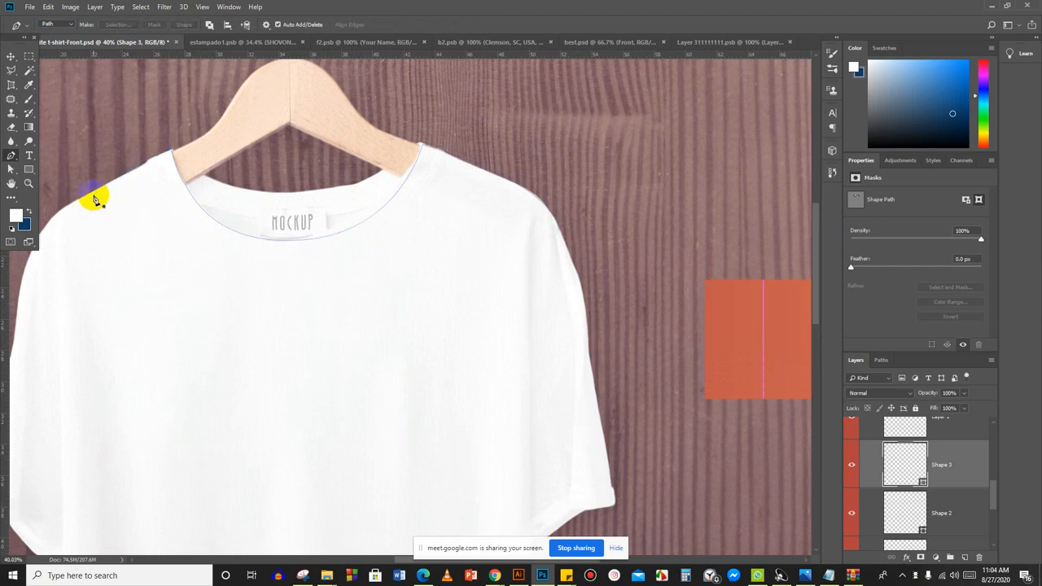
Step back through the history to remove the neckline and shoulder outline.
{"action": "key", "text": "ctrl+shift+z"}
{"action": "key", "text": "ctrl+alt+z"}
{"action": "key", "text": "ctrl+alt+z"}
{"action": "key", "text": "ctrl+alt+z"}
{"action": "key", "text": "ctrl+alt+z"}
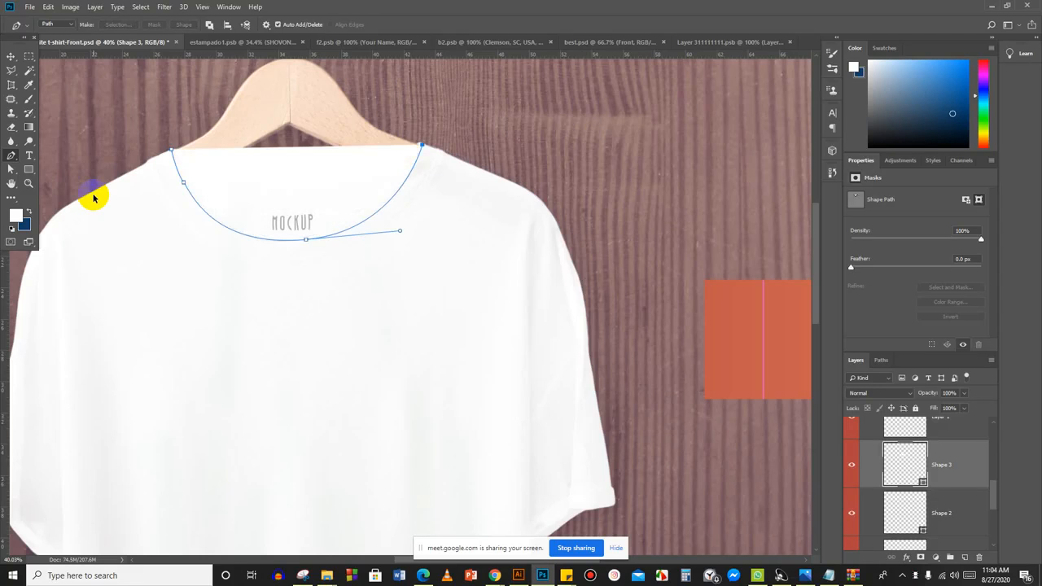
{"action": "key", "text": "ctrl+alt+z"}
{"action": "key", "text": "ctrl+alt+z"}
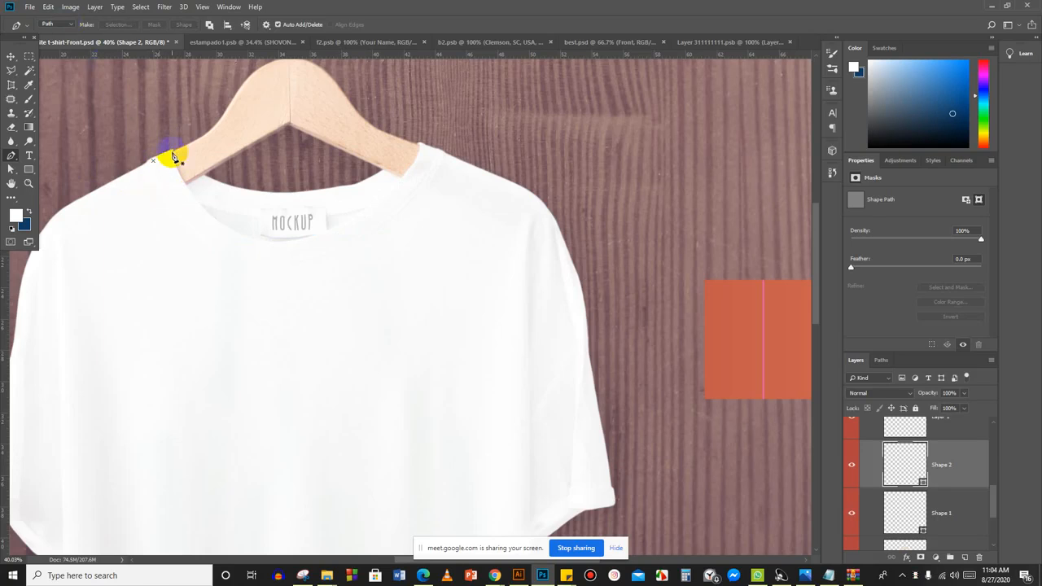
Draw a pen curve from the left collar tip under the MOCKUP label to the right collar tip, removing the middle anchor's outgoing handle.
{"action": "left_click", "coordinate": [171, 151]}
{"action": "left_click_drag", "start_coordinate": [296, 241], "coordinate": [400, 235]}
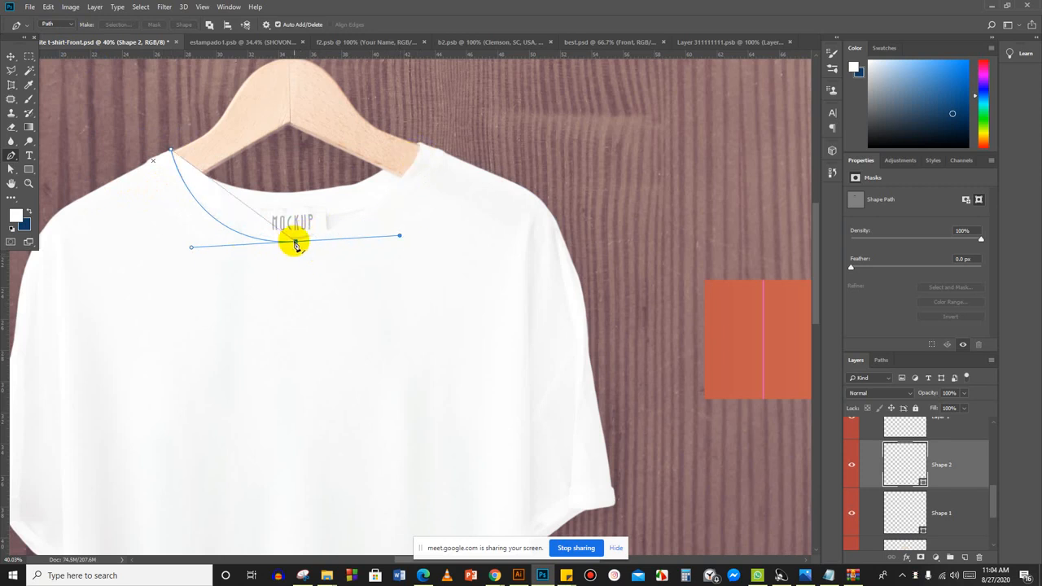
{"action": "left_click", "coordinate": [296, 242], "text": "alt"}
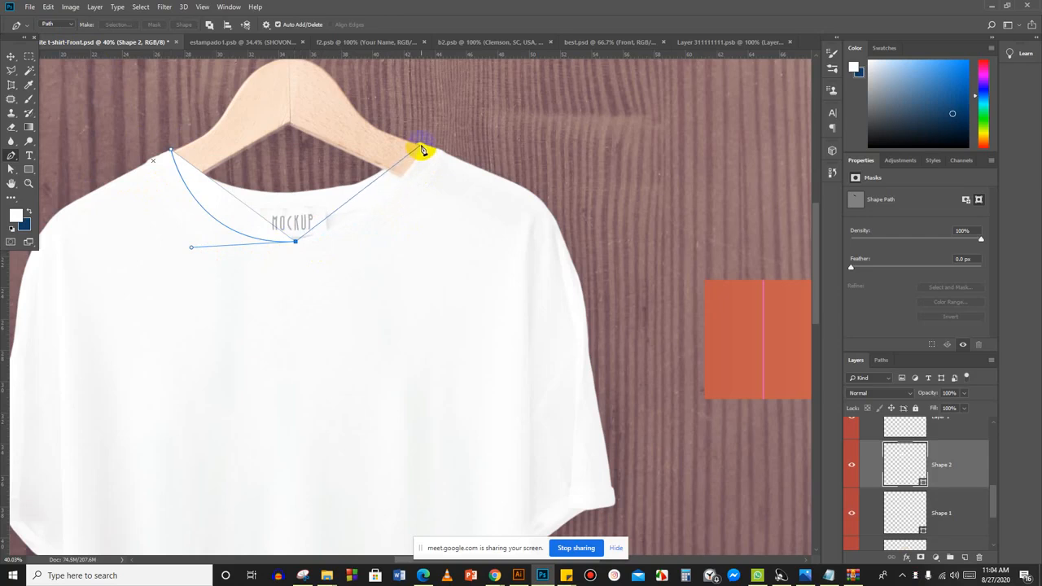
{"action": "left_click_drag", "start_coordinate": [420, 146], "coordinate": [434, 82]}
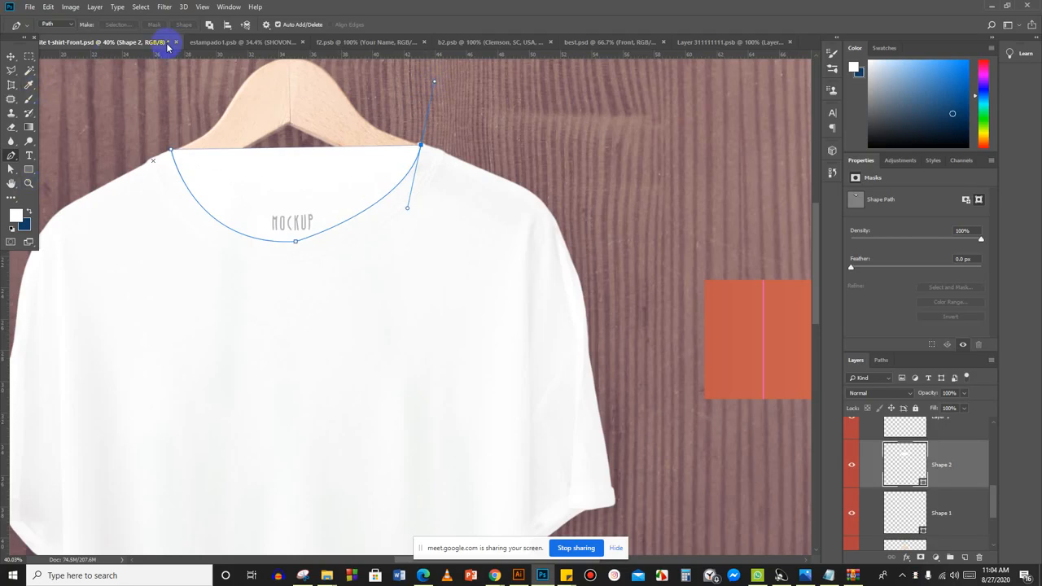
Undo the redrawn neckline curve and the Shape 2 layer.
{"action": "key", "text": "Escape"}
{"action": "key", "text": "Escape"}
{"action": "key", "text": "ctrl+z"}
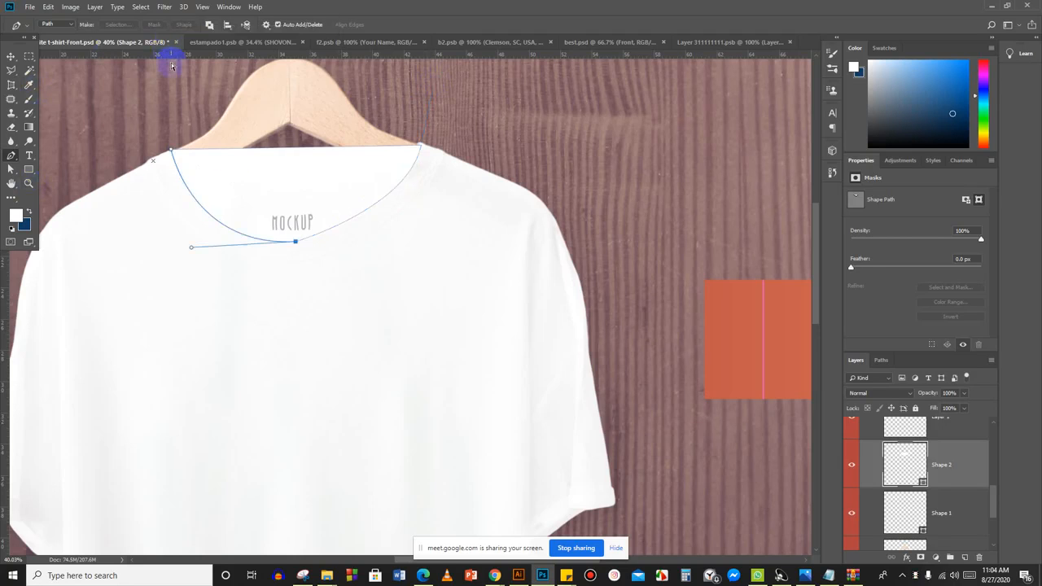
{"action": "key", "text": "ctrl+z"}
{"action": "key", "text": "ctrl+z"}
{"action": "key", "text": "ctrl+shift+z"}
{"action": "key", "text": "ctrl+z"}
{"action": "key", "text": "ctrl+shift+z"}
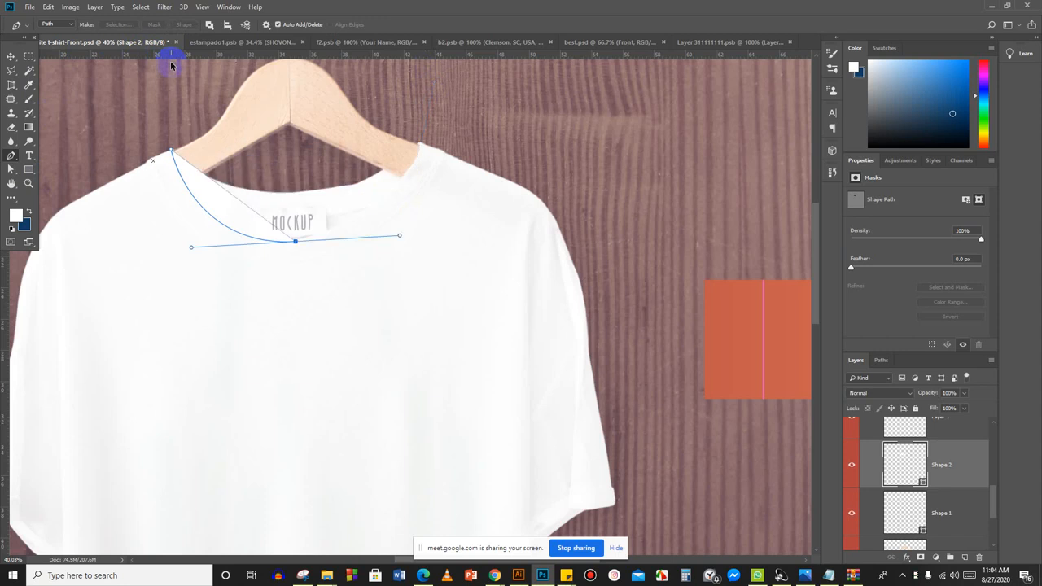
{"action": "key", "text": "ctrl+z"}
{"action": "key", "text": "ctrl+z"}
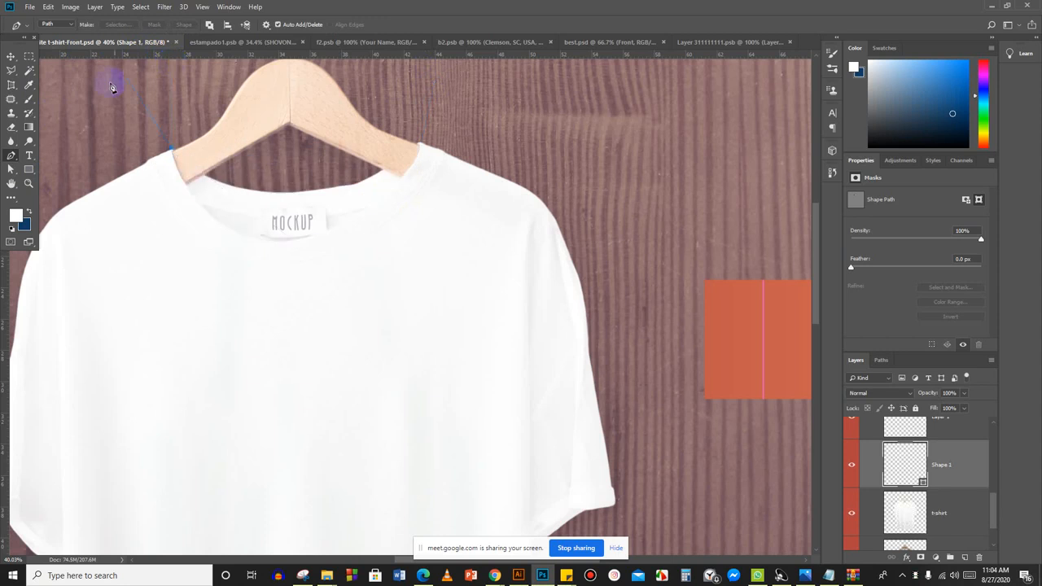
Select the white T-shirt area with the Magic Wand Tool.
{"action": "right_click", "coordinate": [27, 74]}
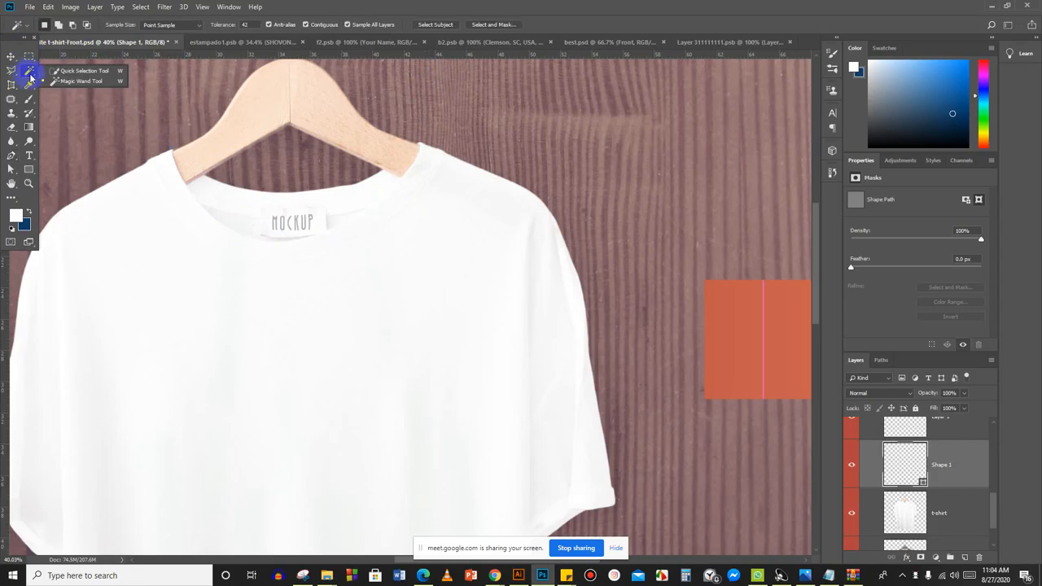
{"action": "left_click", "coordinate": [77, 83]}
{"action": "left_click", "coordinate": [147, 220]}
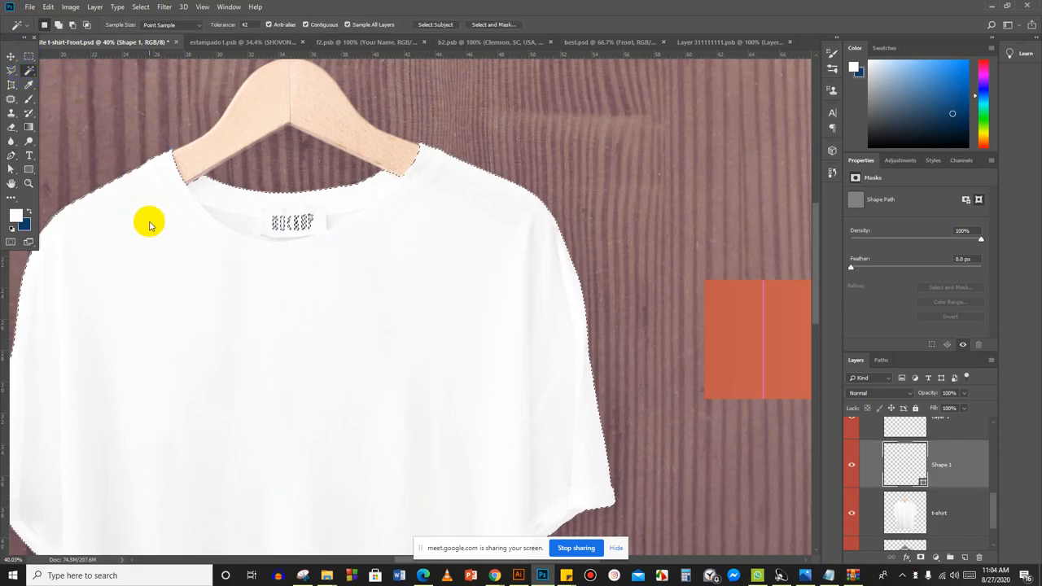
{"action": "scroll", "coordinate": [153, 223], "scroll_direction": "down", "scroll_amount": 2}
{"action": "scroll", "coordinate": [154, 225], "scroll_direction": "down", "scroll_amount": 4}
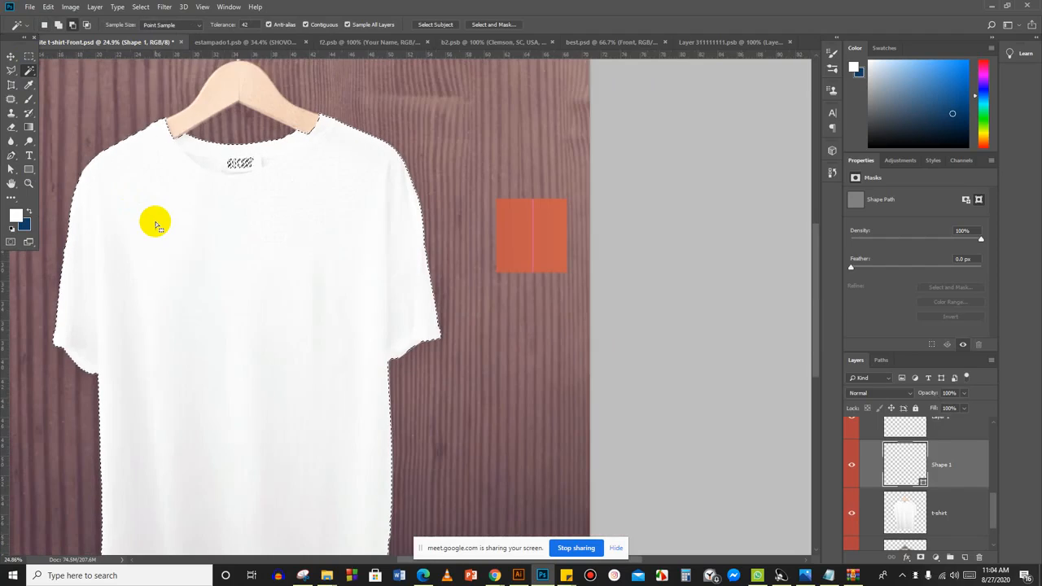
Activate the Color Replacement Tool and add a new empty layer above Shape 1.
{"action": "scroll", "coordinate": [154, 225], "scroll_direction": "up", "scroll_amount": 2}
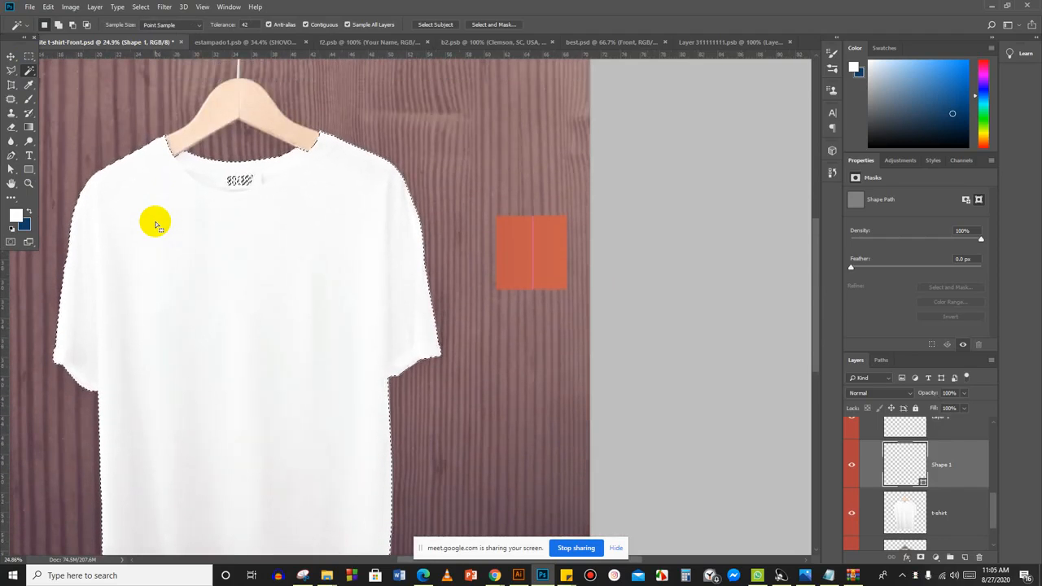
{"action": "left_click", "coordinate": [26, 90]}
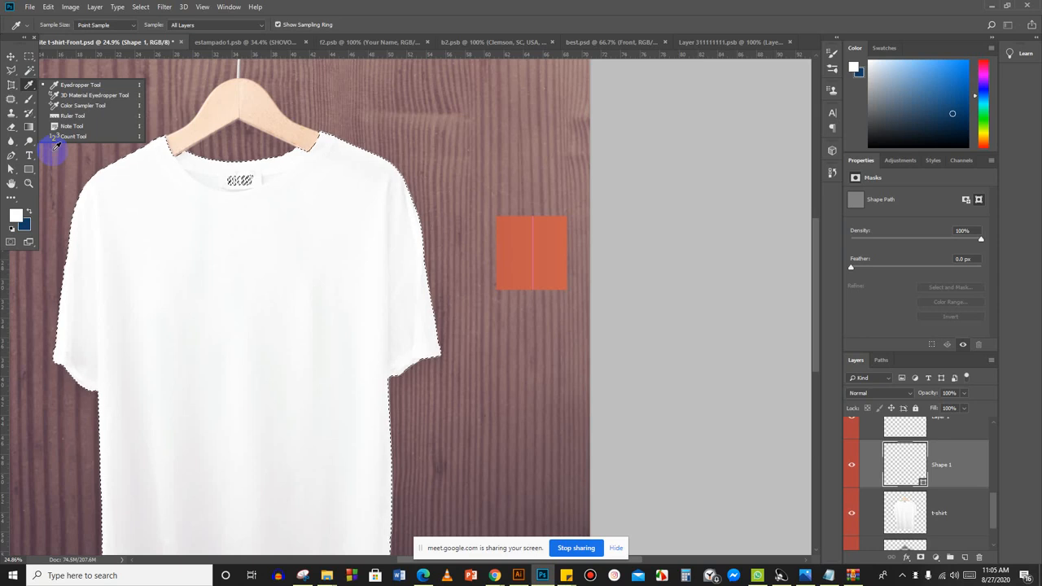
{"action": "left_click", "coordinate": [79, 106]}
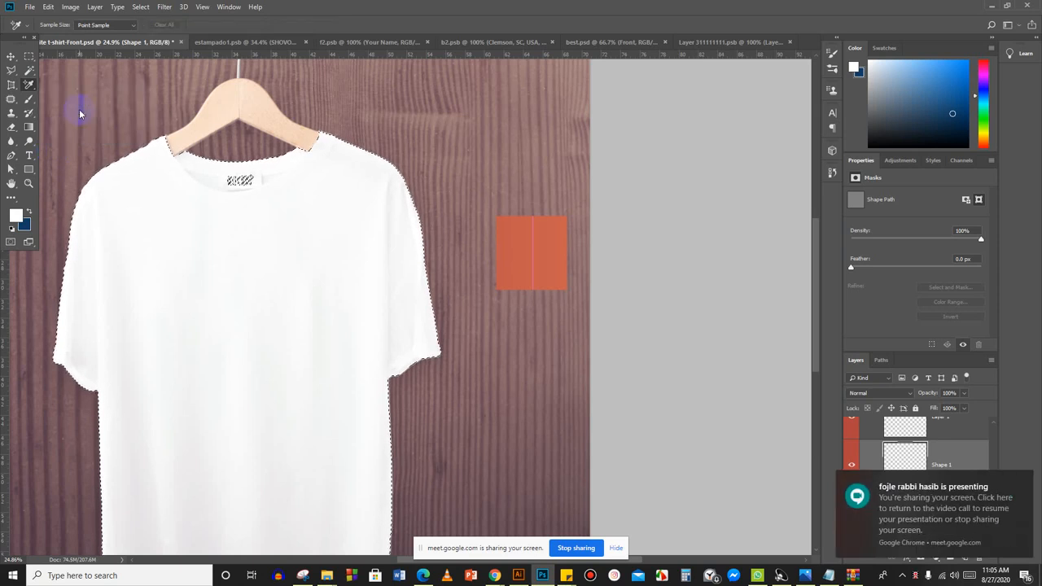
{"action": "left_click", "coordinate": [30, 101]}
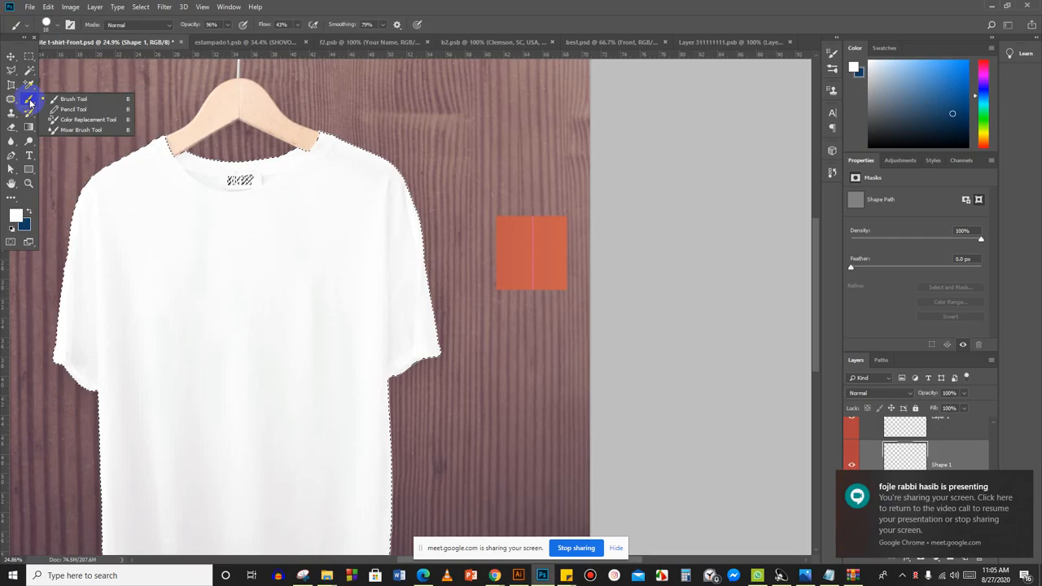
{"action": "left_click", "coordinate": [81, 120]}
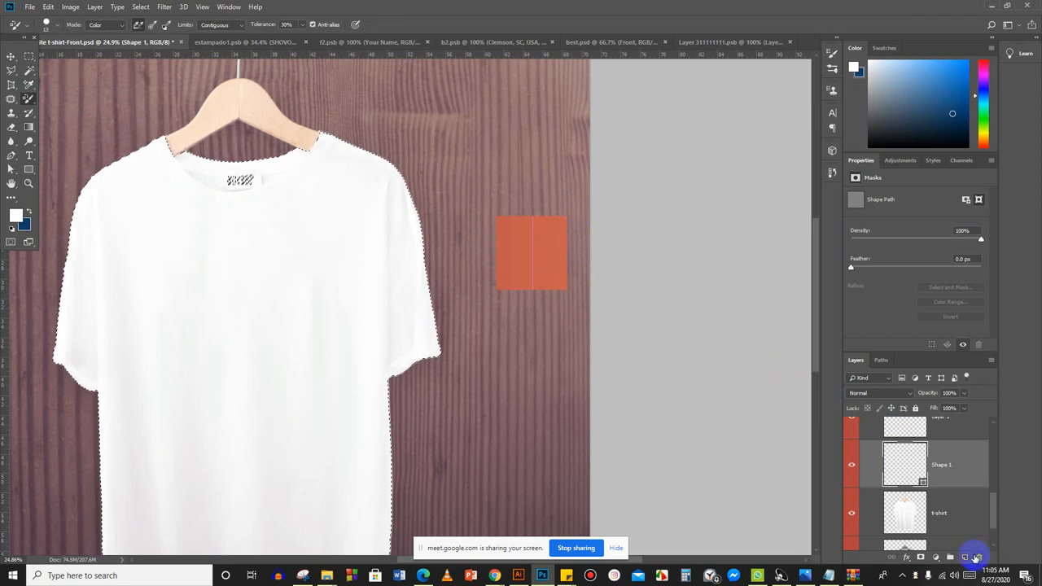
{"action": "left_click", "coordinate": [965, 558]}
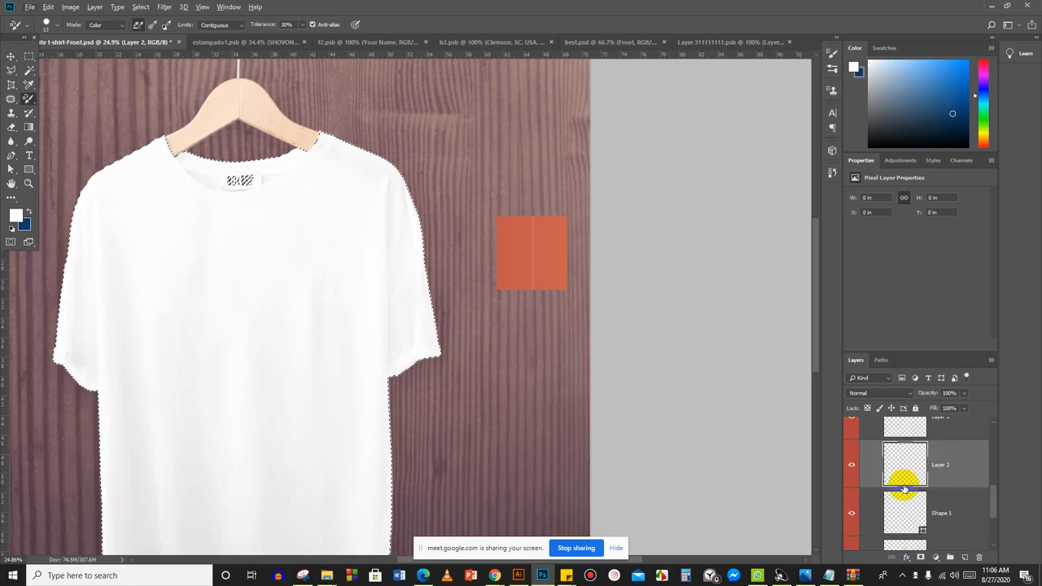
Set the foreground color to the orange sampled from the square beside the T-shirt.
{"action": "scroll", "coordinate": [222, 288], "scroll_direction": "down", "scroll_amount": 3}
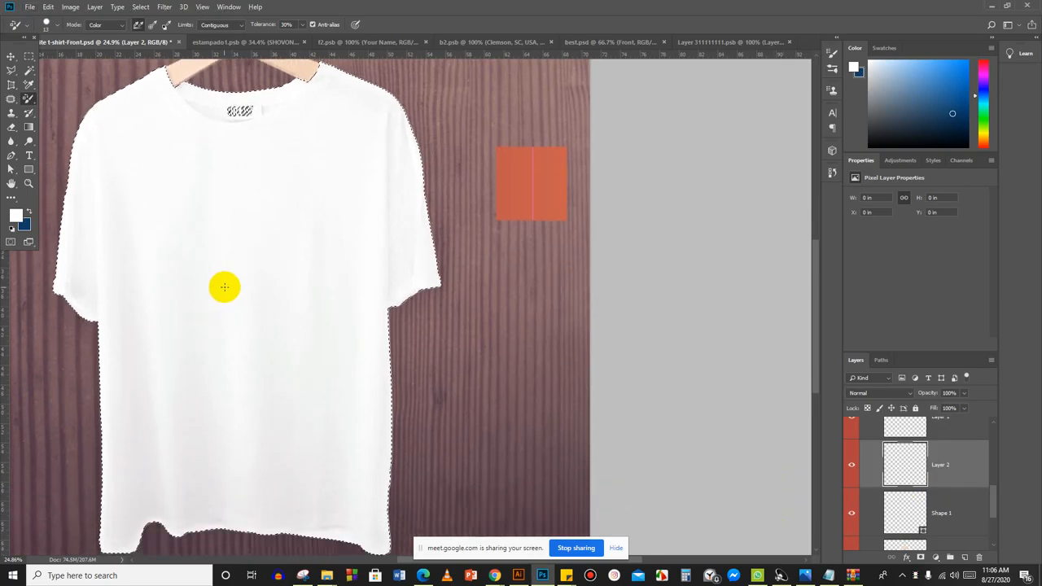
{"action": "scroll", "coordinate": [225, 286], "scroll_direction": "down", "scroll_amount": 2}
{"action": "scroll", "coordinate": [224, 287], "scroll_direction": "up", "scroll_amount": 1}
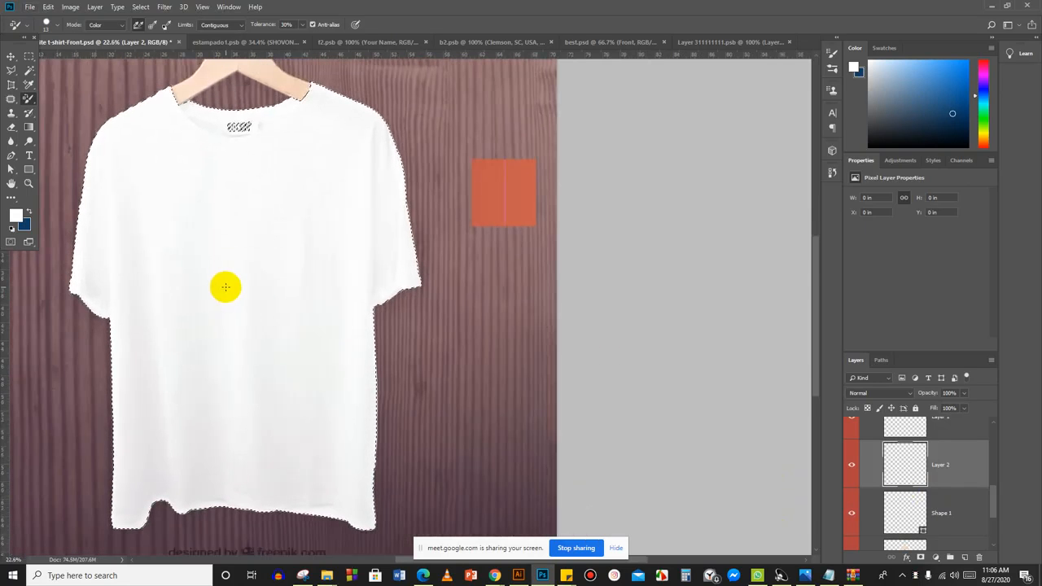
{"action": "scroll", "coordinate": [162, 346], "scroll_direction": "up", "scroll_amount": 2}
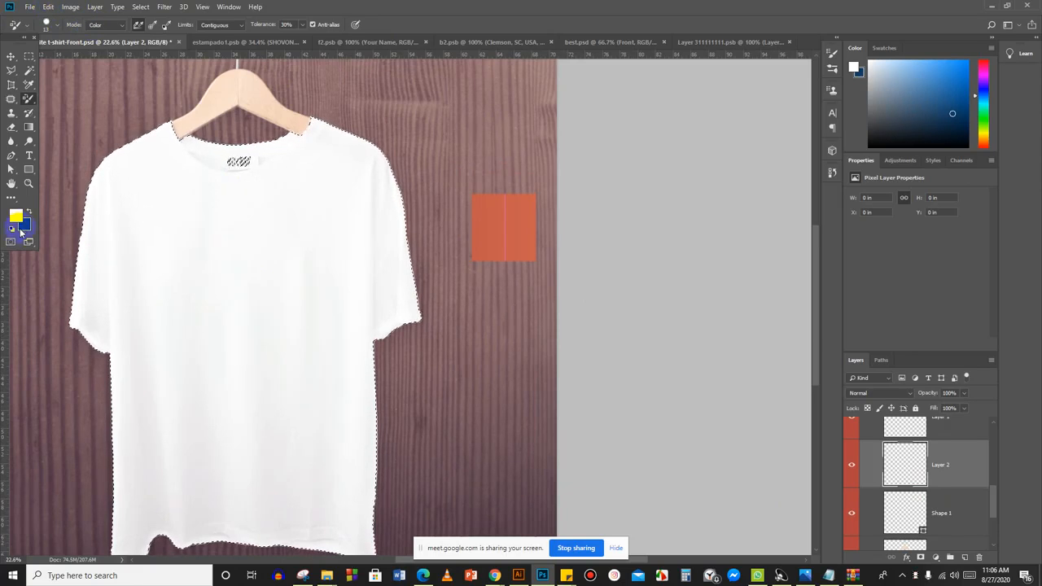
{"action": "left_click", "coordinate": [16, 215]}
{"action": "left_click_drag", "start_coordinate": [484, 221], "coordinate": [516, 216]}
{"action": "left_click", "coordinate": [961, 146]}
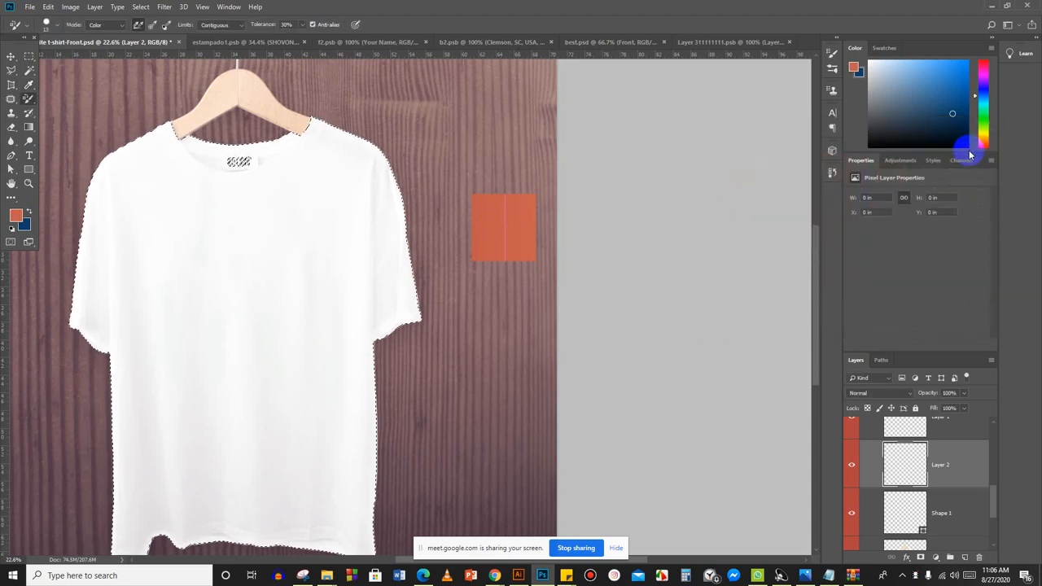
Set the Color Replacement brush size to 345 px and try to paint the selected T-shirt area on Layer 2.
{"action": "left_click", "coordinate": [28, 114]}
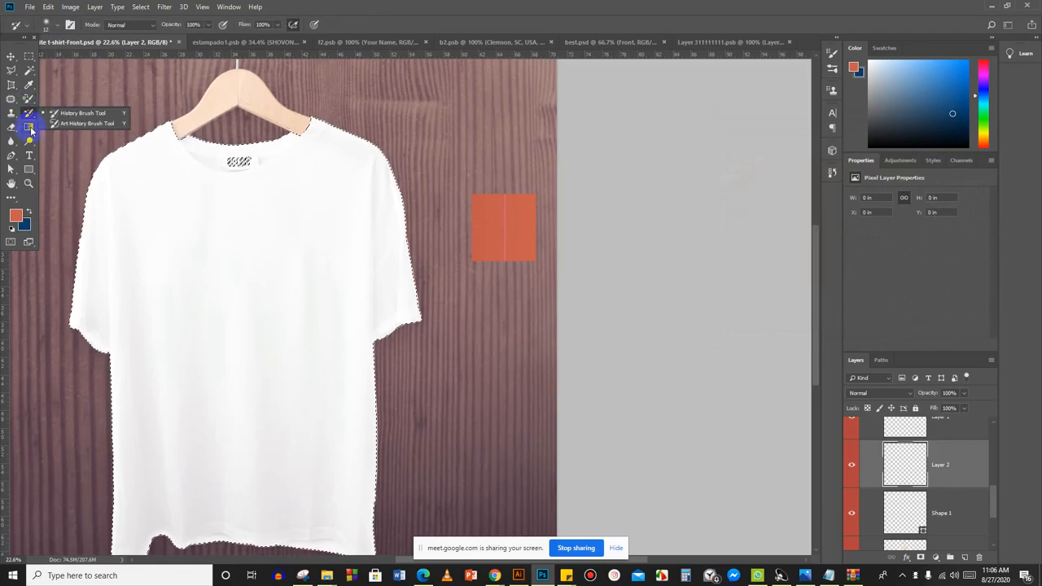
{"action": "left_click", "coordinate": [29, 99]}
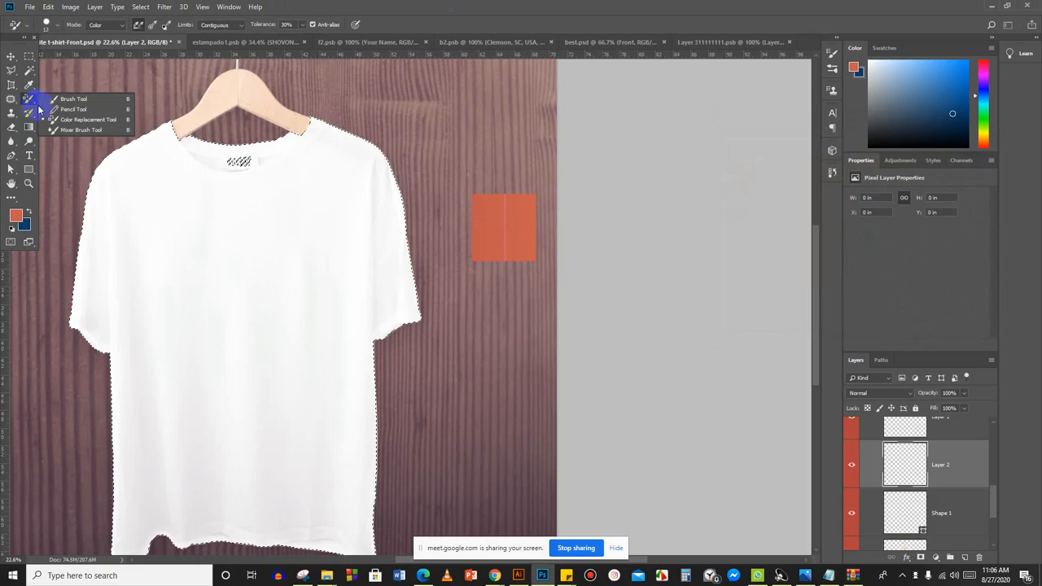
{"action": "left_click", "coordinate": [77, 120]}
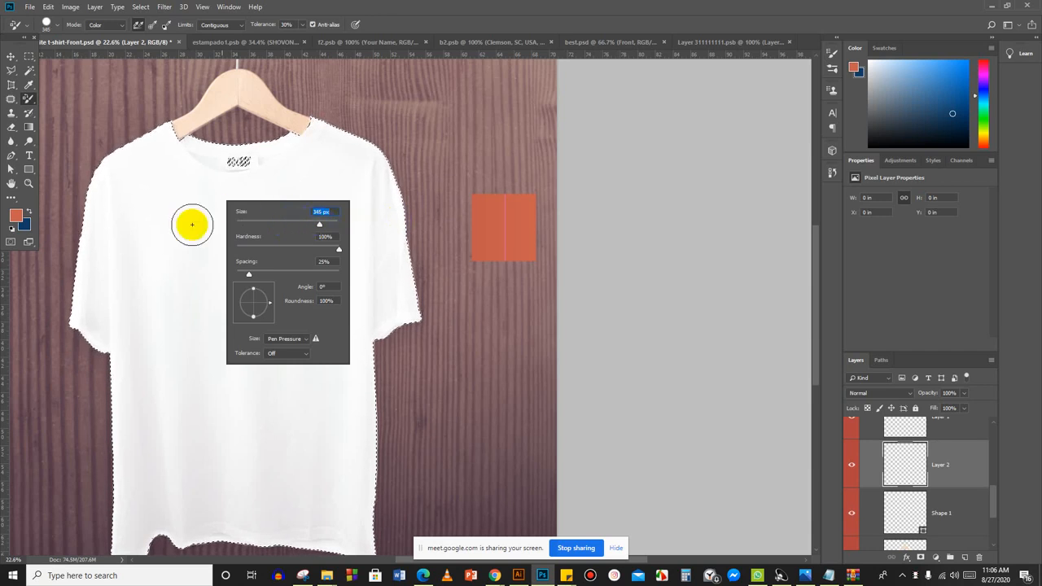
{"action": "left_click", "coordinate": [192, 225]}
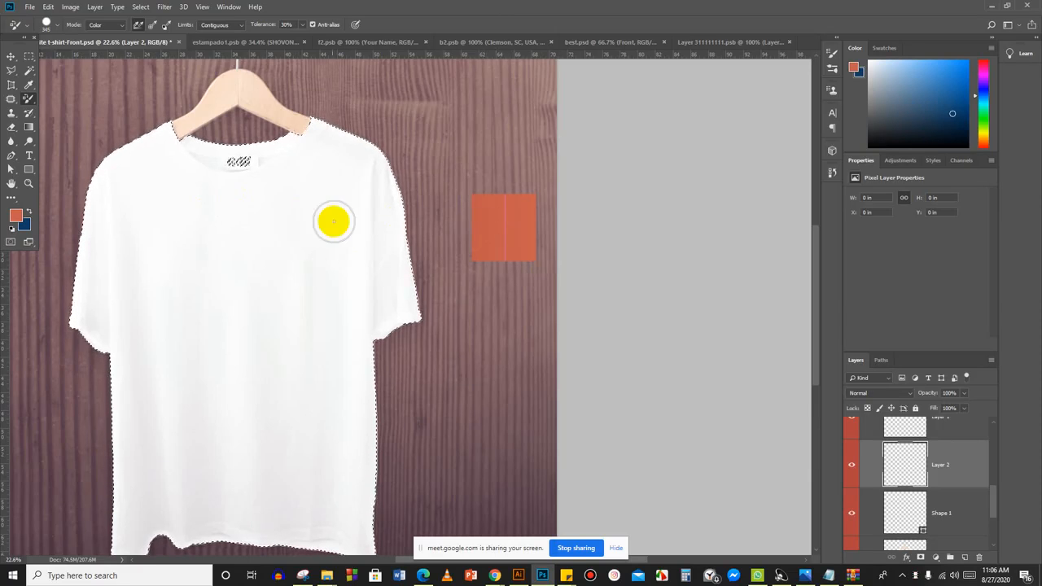
{"action": "left_click", "coordinate": [492, 231]}
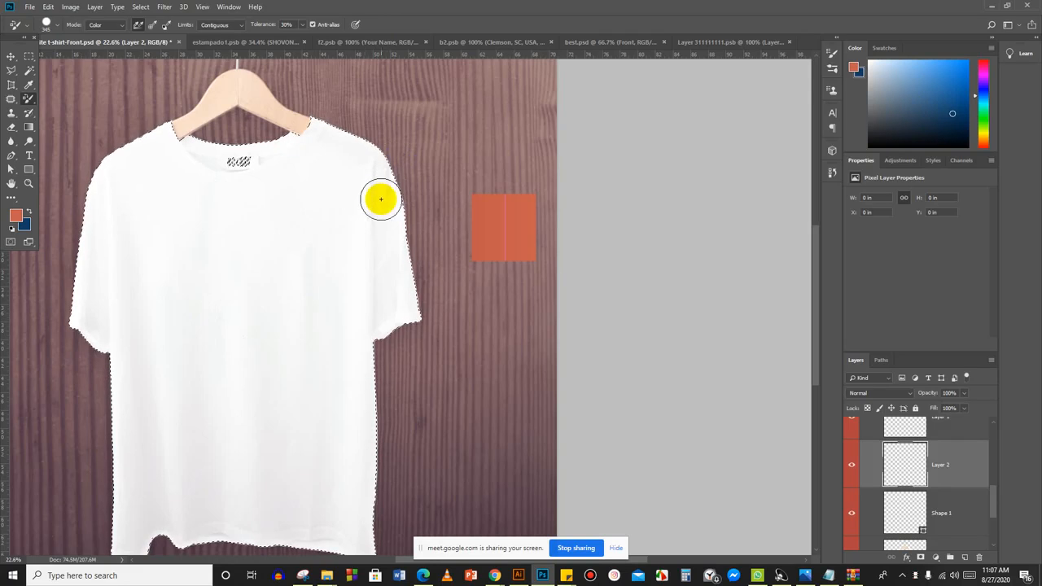
Hide Layer 2 and paint the sampled orange over the shirt's chest on the t-shirt layer with the Color Replacement Tool.
{"action": "left_click", "coordinate": [852, 469]}
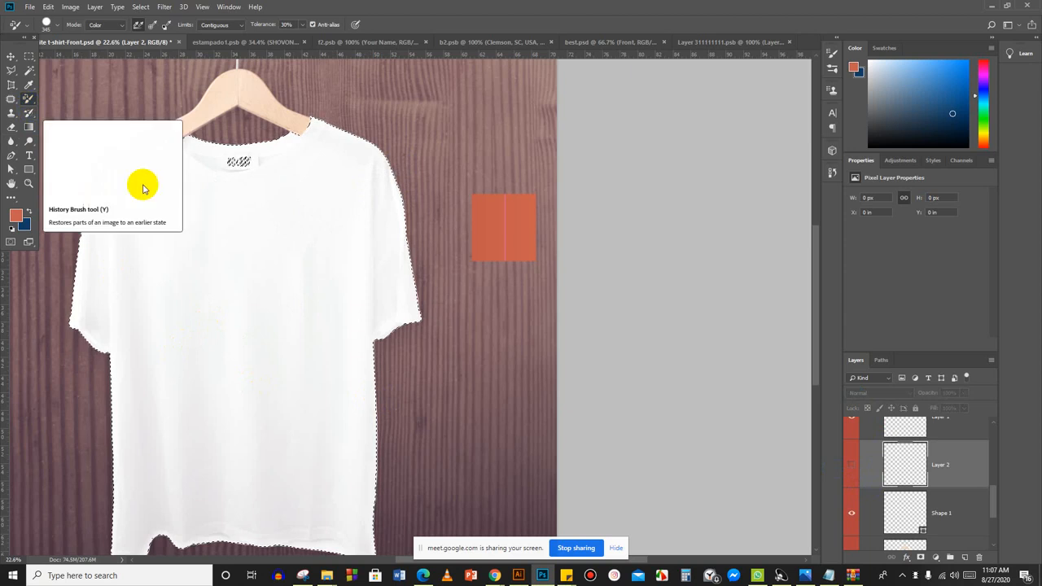
{"action": "scroll", "coordinate": [596, 462], "scroll_direction": "down", "scroll_amount": 1}
{"action": "scroll", "coordinate": [907, 472], "scroll_direction": "down", "scroll_amount": 2}
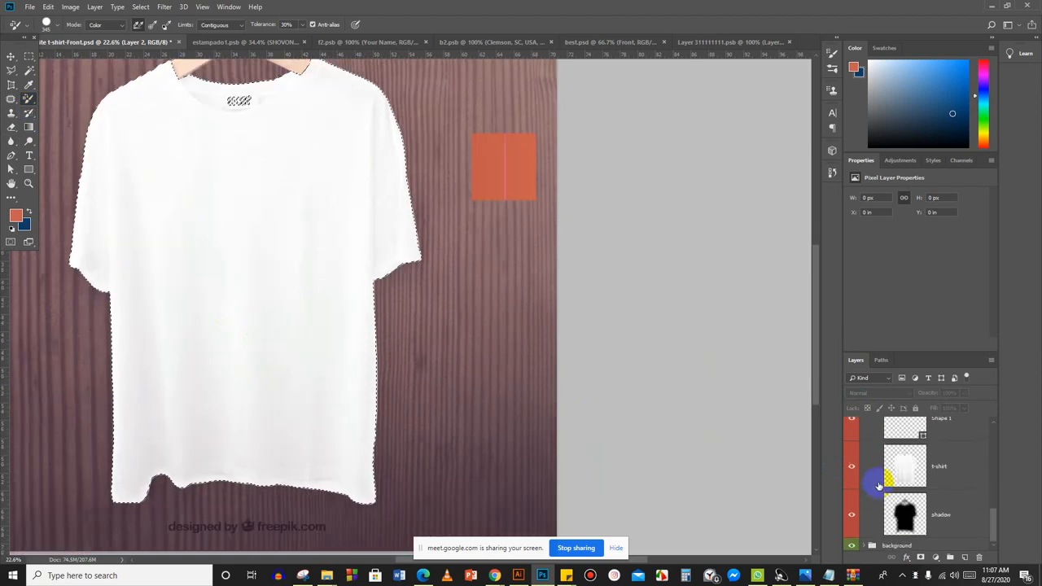
{"action": "left_click", "coordinate": [906, 465]}
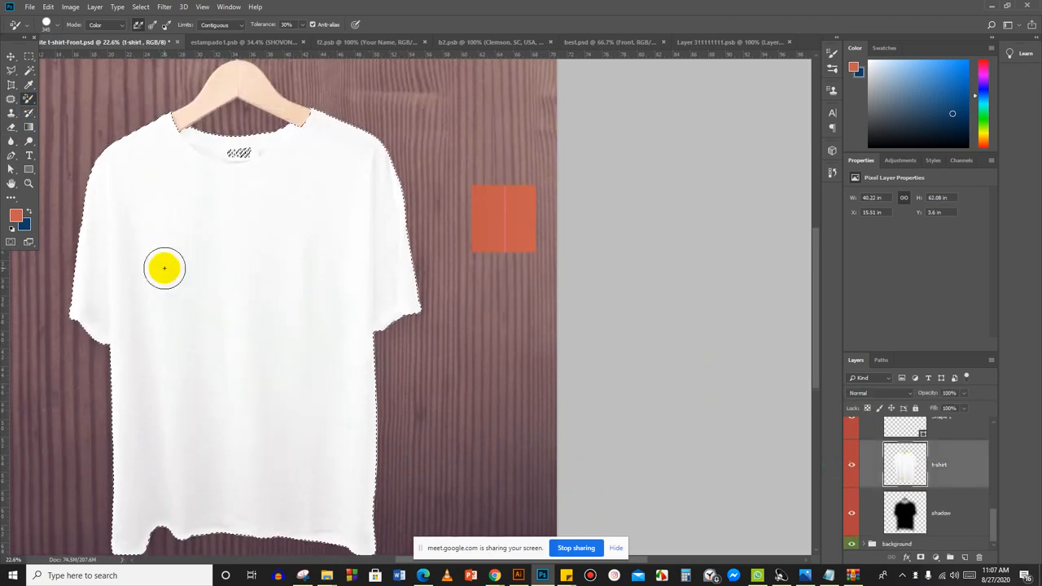
{"action": "mouse_move", "coordinate": [162, 263]}
{"action": "left_mouse_down"}
{"action": "mouse_move", "coordinate": [249, 269]}
{"action": "mouse_move", "coordinate": [251, 295]}
{"action": "mouse_move", "coordinate": [228, 299]}
{"action": "mouse_move", "coordinate": [229, 255]}
{"action": "mouse_move", "coordinate": [209, 285]}
{"action": "mouse_move", "coordinate": [244, 251]}
{"action": "mouse_move", "coordinate": [183, 282]}
{"action": "mouse_move", "coordinate": [273, 199]}
{"action": "mouse_move", "coordinate": [199, 248]}
{"action": "mouse_move", "coordinate": [349, 226]}
{"action": "mouse_move", "coordinate": [265, 299]}
{"action": "mouse_move", "coordinate": [281, 400]}
{"action": "mouse_move", "coordinate": [261, 248]}
{"action": "left_mouse_up"}
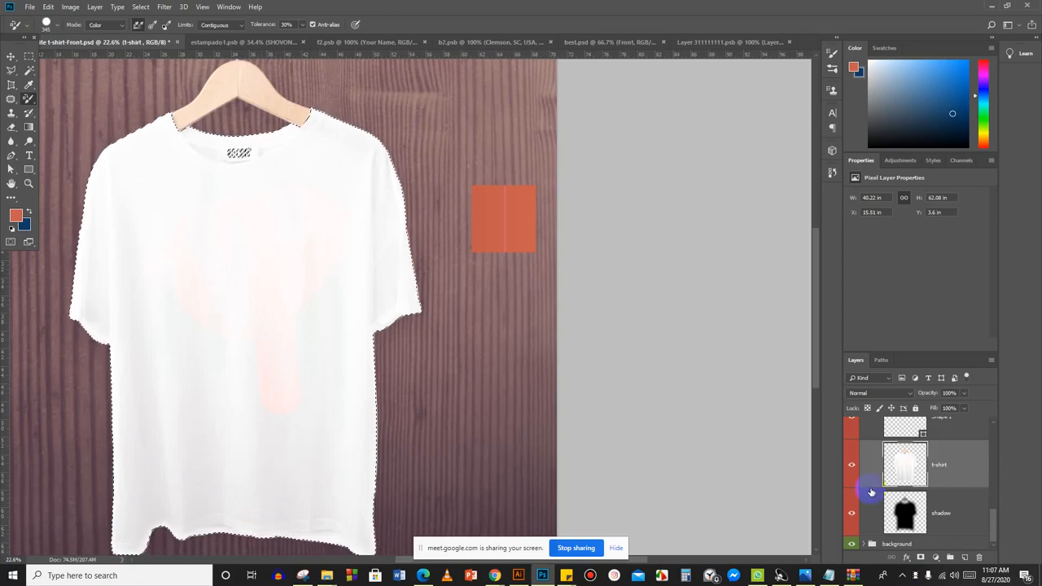
Copy the selected shirt area to its own layer and hide the original t-shirt layer.
{"action": "left_click", "coordinate": [10, 56]}
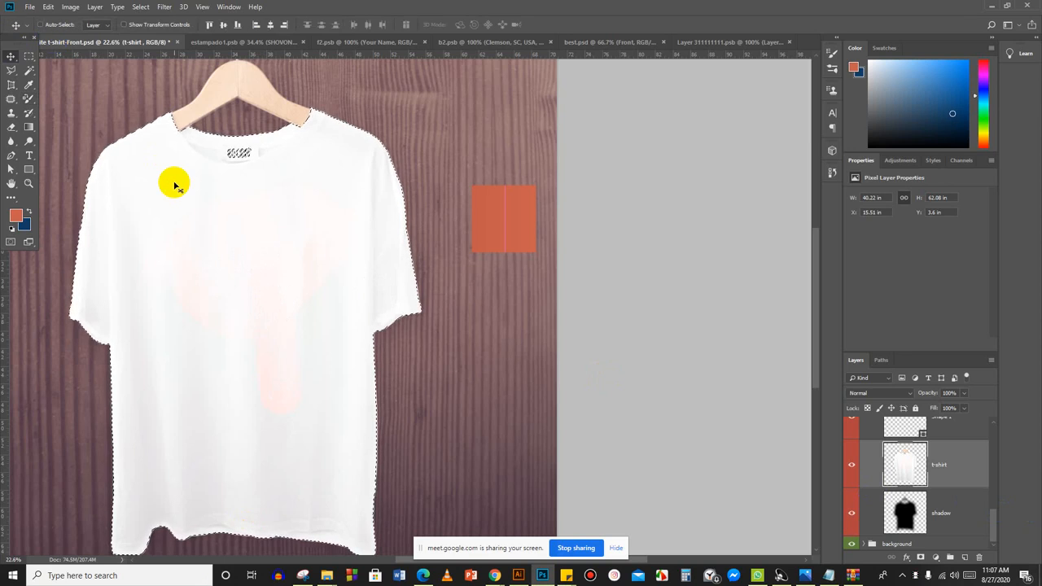
{"action": "key", "text": "ctrl+j"}
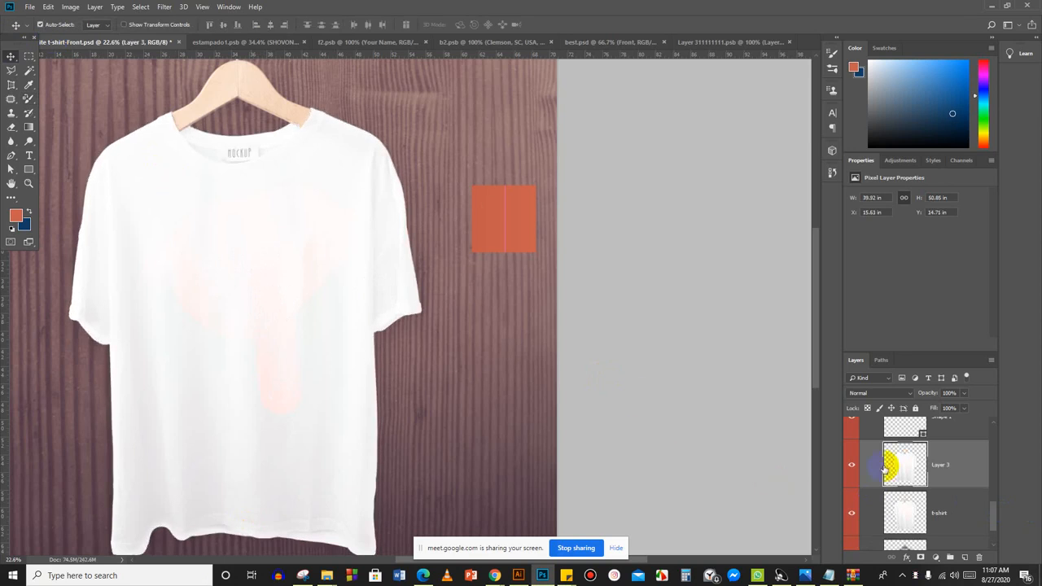
{"action": "left_click", "coordinate": [850, 518]}
{"action": "left_click", "coordinate": [850, 519]}
{"action": "left_click", "coordinate": [850, 518]}
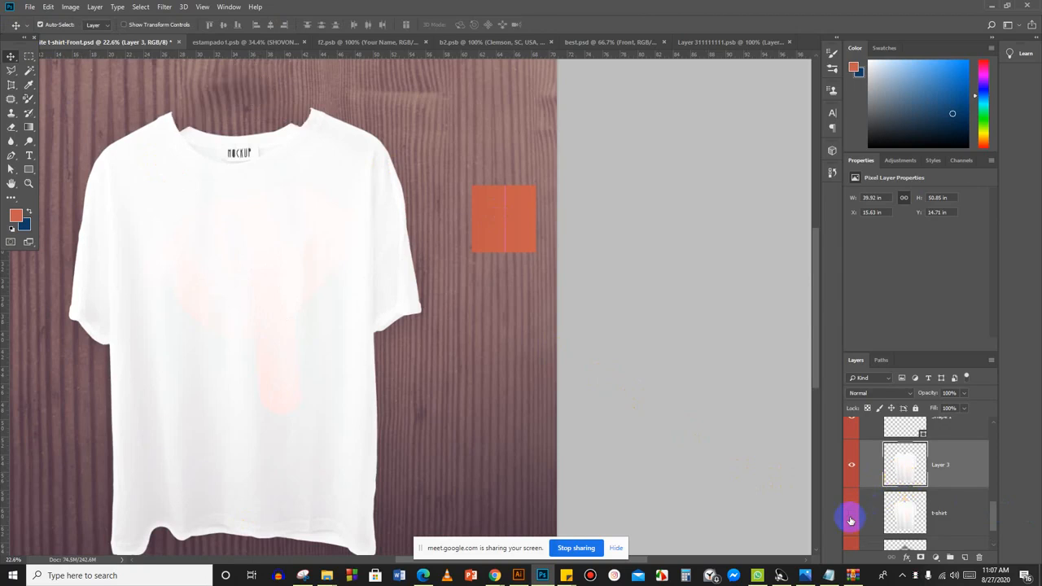
{"action": "left_click", "coordinate": [851, 519]}
{"action": "left_click", "coordinate": [850, 518]}
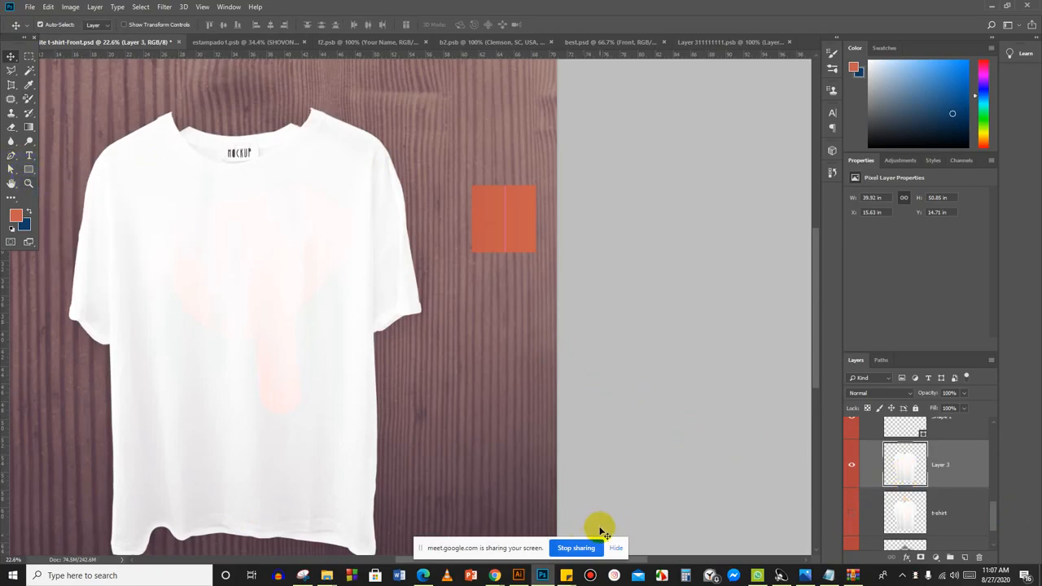
Load the outline of Layer 3 as a selection and paint the orange across the shirt with the Color Replacement Tool.
{"action": "left_click", "coordinate": [904, 462], "text": "ctrl"}
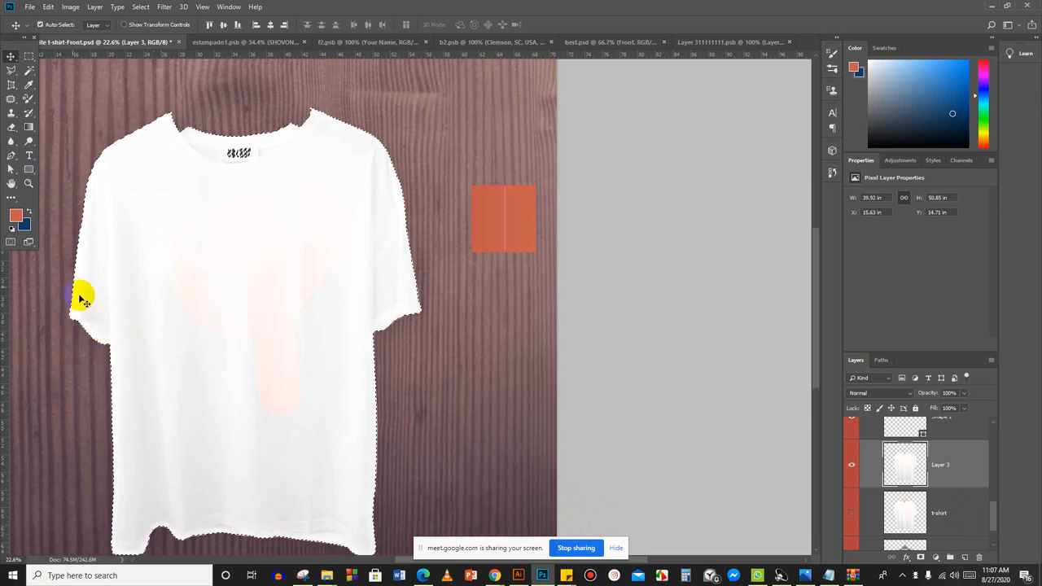
{"action": "left_click", "coordinate": [14, 143]}
{"action": "left_click", "coordinate": [28, 99]}
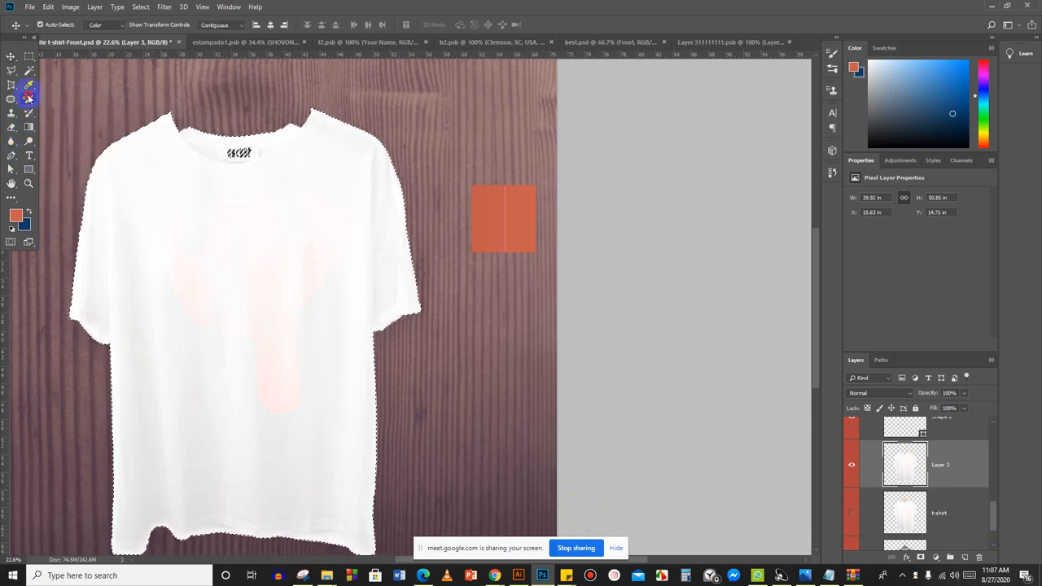
{"action": "mouse_move", "coordinate": [116, 178]}
{"action": "left_mouse_down"}
{"action": "mouse_move", "coordinate": [188, 197]}
{"action": "mouse_move", "coordinate": [139, 287]}
{"action": "mouse_move", "coordinate": [122, 352]}
{"action": "mouse_move", "coordinate": [267, 267]}
{"action": "mouse_move", "coordinate": [189, 292]}
{"action": "mouse_move", "coordinate": [276, 261]}
{"action": "mouse_move", "coordinate": [227, 316]}
{"action": "mouse_move", "coordinate": [221, 256]}
{"action": "mouse_move", "coordinate": [263, 236]}
{"action": "mouse_move", "coordinate": [237, 329]}
{"action": "mouse_move", "coordinate": [175, 448]}
{"action": "mouse_move", "coordinate": [152, 346]}
{"action": "mouse_move", "coordinate": [155, 475]}
{"action": "mouse_move", "coordinate": [167, 474]}
{"action": "mouse_move", "coordinate": [145, 503]}
{"action": "mouse_move", "coordinate": [167, 464]}
{"action": "left_mouse_up"}
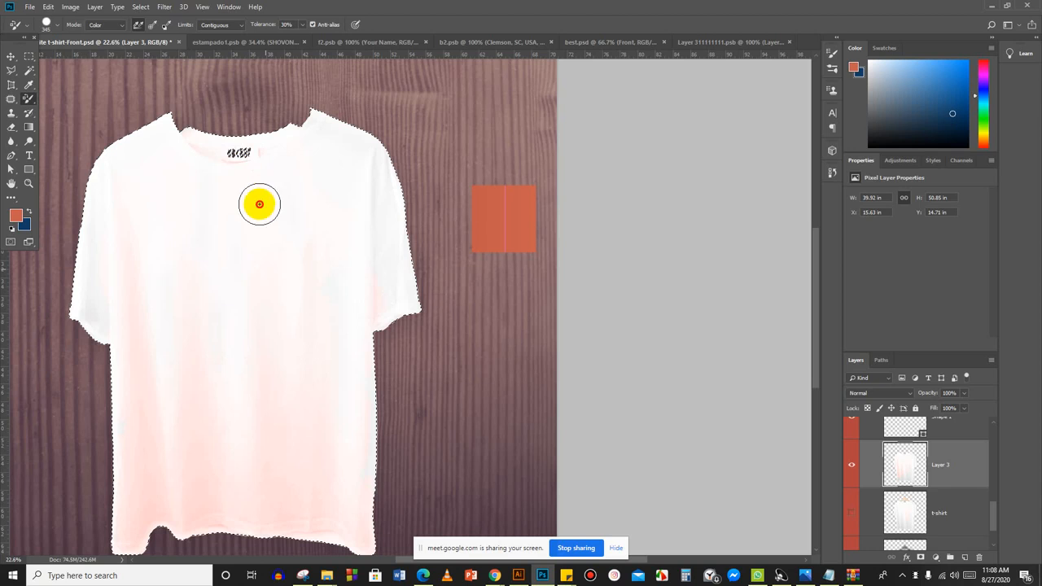
Hide the color adjustment layer in the fx group, keeping the t-shirt group visible.
{"action": "scroll", "coordinate": [925, 451], "scroll_direction": "up", "scroll_amount": 10}
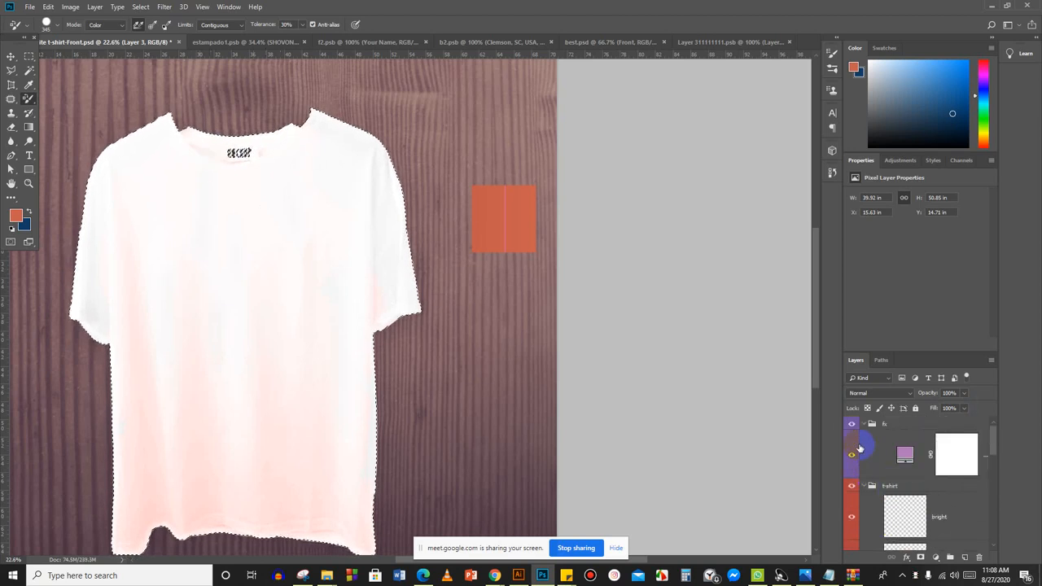
{"action": "left_click", "coordinate": [851, 426]}
{"action": "left_click", "coordinate": [850, 457]}
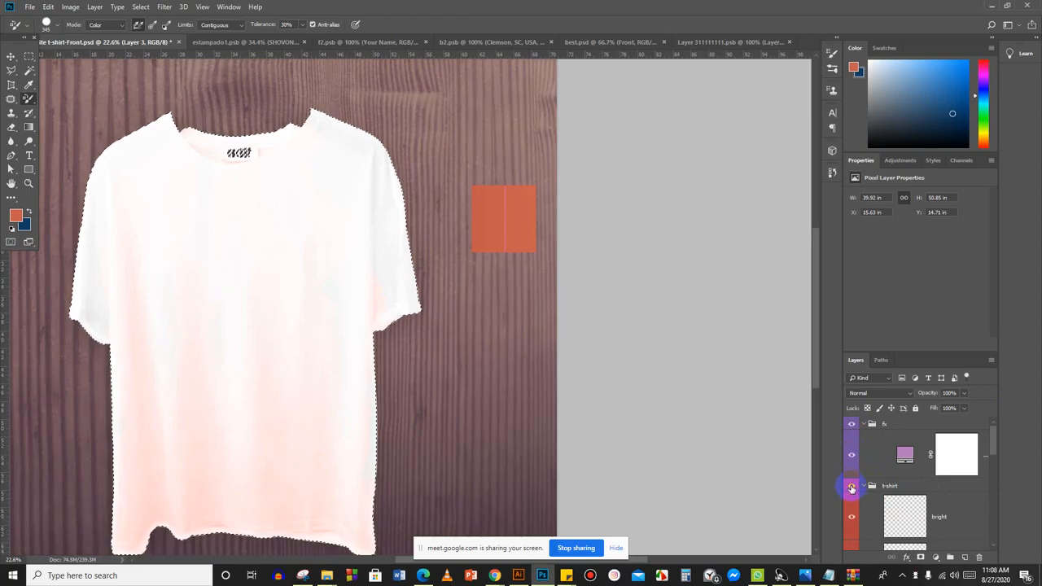
{"action": "left_click", "coordinate": [851, 488]}
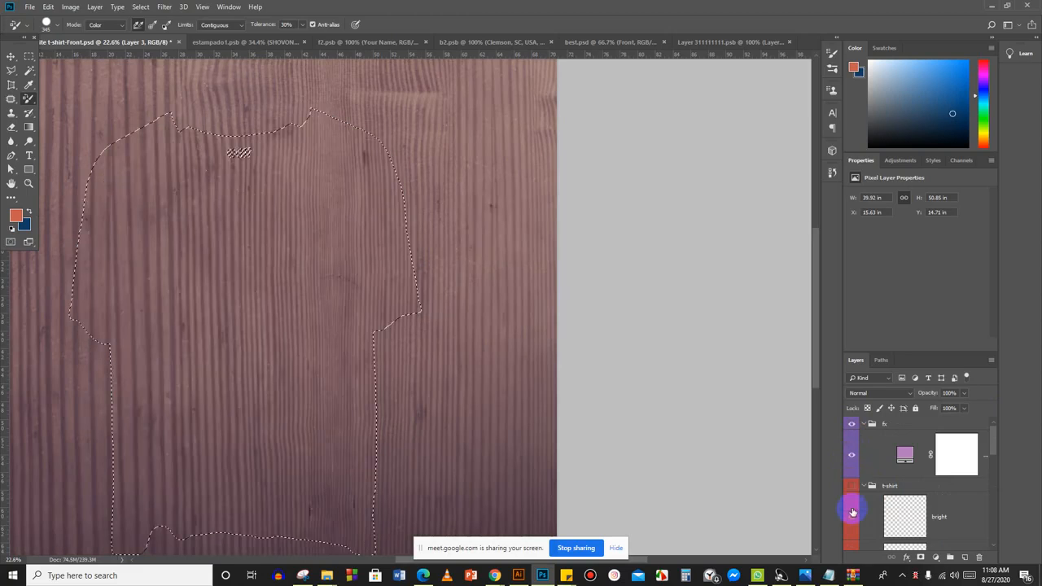
{"action": "left_click", "coordinate": [852, 455]}
{"action": "scroll", "coordinate": [861, 486], "scroll_direction": "down", "scroll_amount": 5}
{"action": "scroll", "coordinate": [861, 486], "scroll_direction": "up", "scroll_amount": 5}
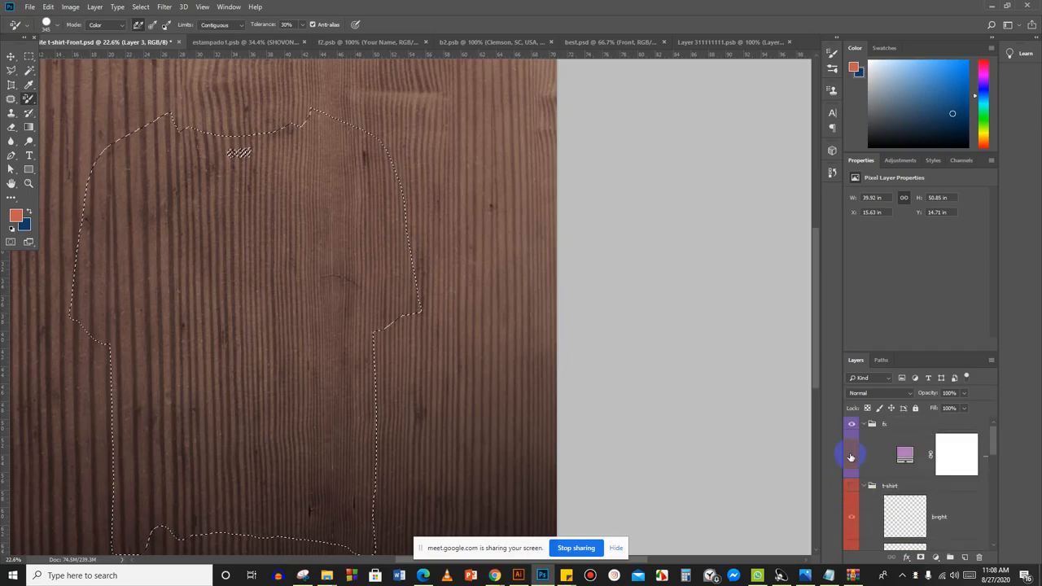
{"action": "left_click", "coordinate": [851, 455]}
{"action": "left_click", "coordinate": [851, 455]}
{"action": "left_click", "coordinate": [851, 487]}
{"action": "scroll", "coordinate": [853, 493], "scroll_direction": "down", "scroll_amount": 6}
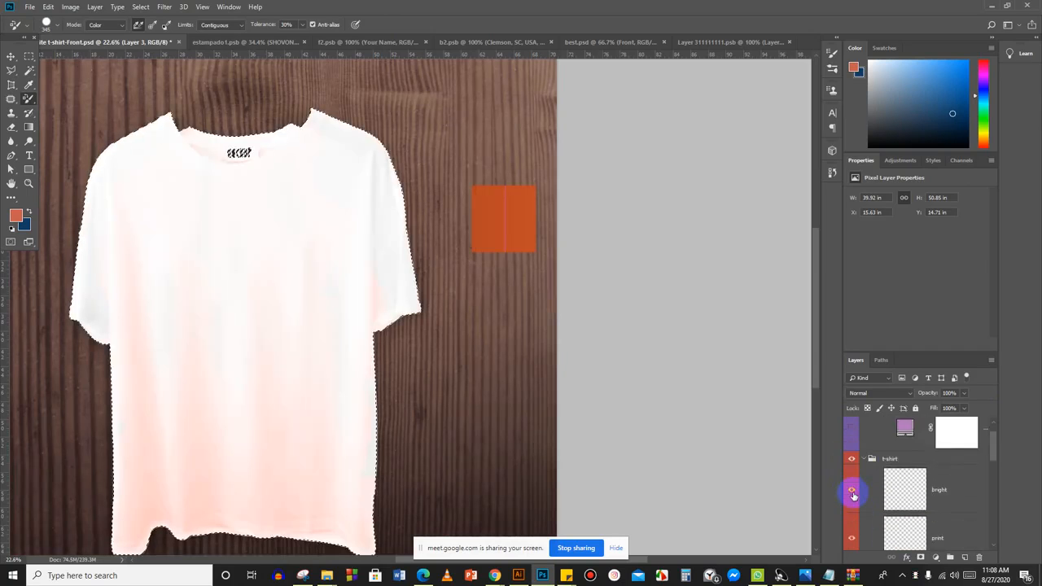
Toggle the visibility of the shadow and t-shirt layers to compare them, leaving the t-shirt layer hidden.
{"action": "scroll", "coordinate": [860, 491], "scroll_direction": "up", "scroll_amount": 6}
{"action": "scroll", "coordinate": [861, 495], "scroll_direction": "down", "scroll_amount": 5}
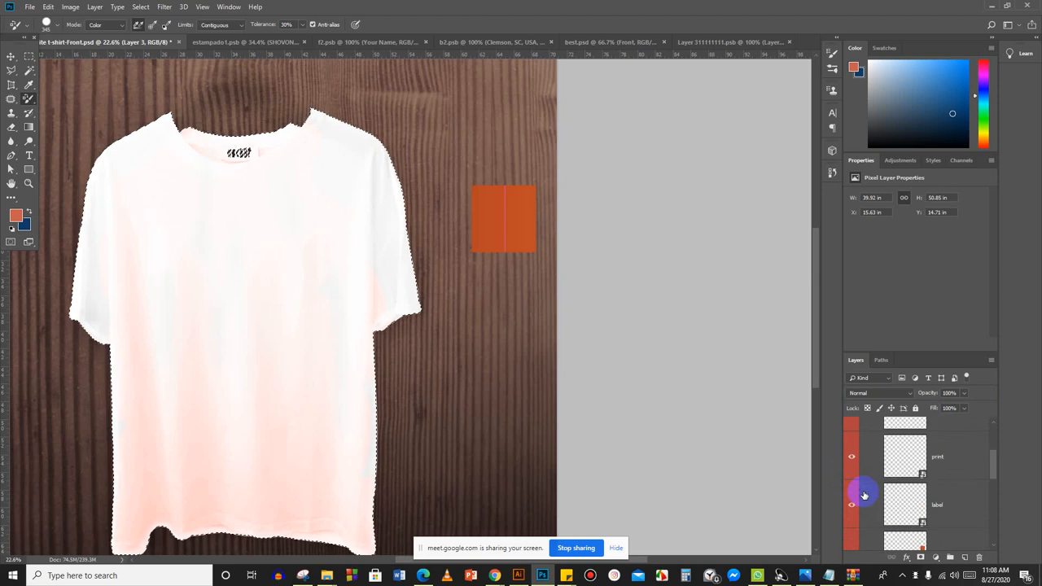
{"action": "left_click", "coordinate": [852, 527]}
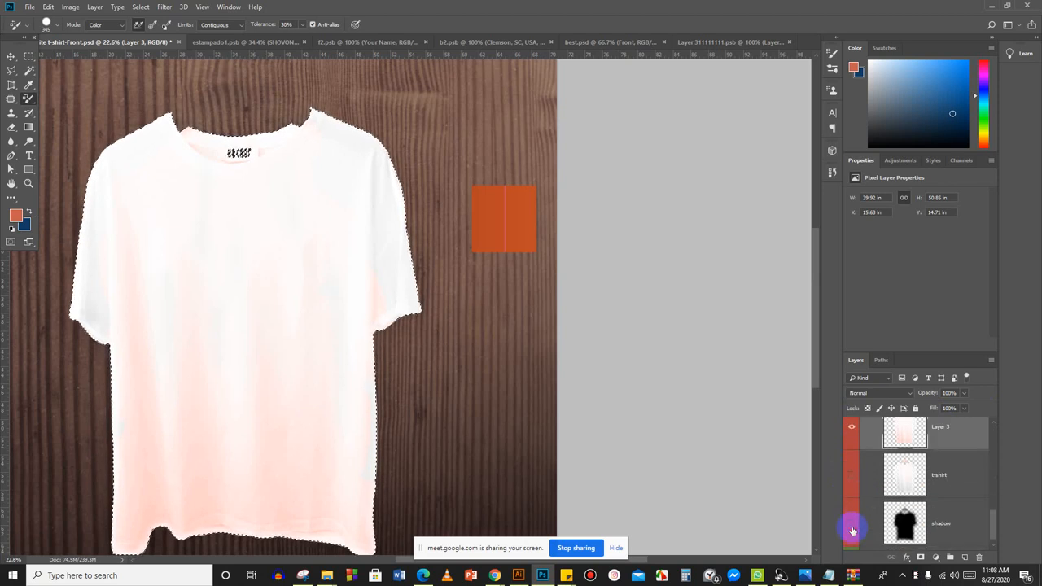
{"action": "left_click_drag", "start_coordinate": [852, 530], "coordinate": [852, 482]}
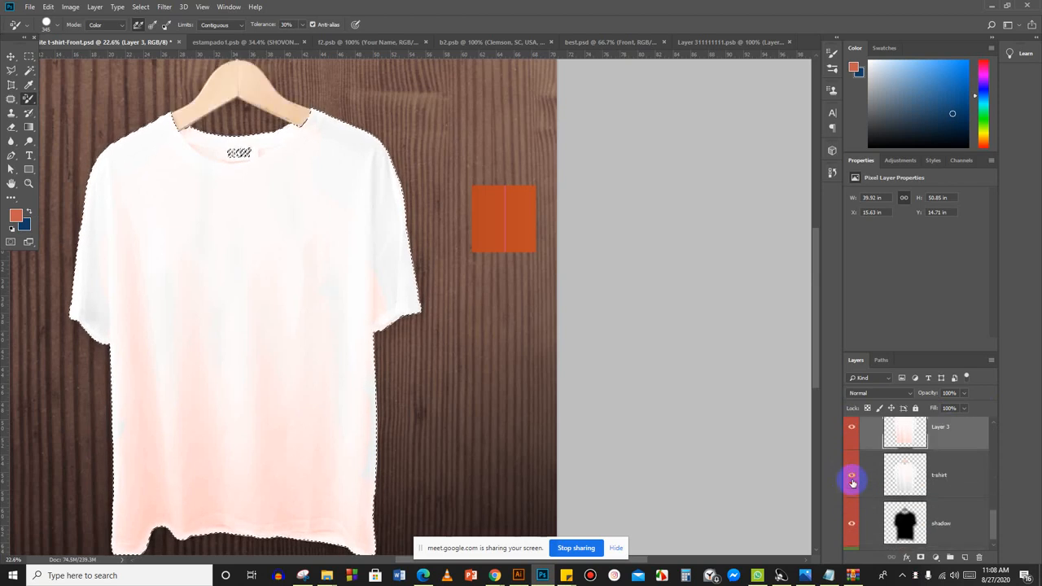
{"action": "left_click", "coordinate": [852, 480]}
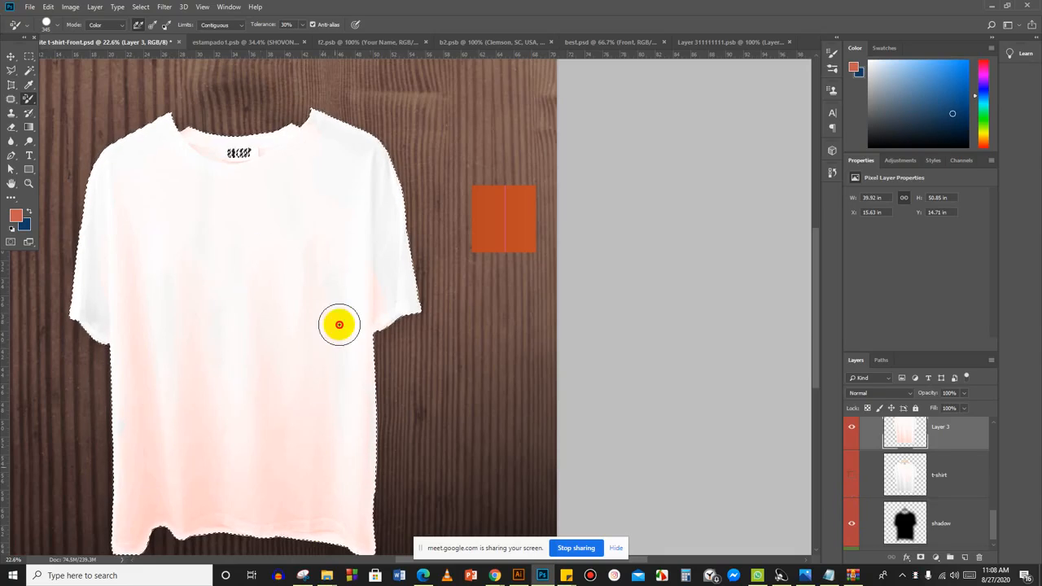
Try the Dissolve blend mode on Layer 3, then set its blend mode to Screen.
{"action": "scroll", "coordinate": [891, 491], "scroll_direction": "up", "scroll_amount": 1}
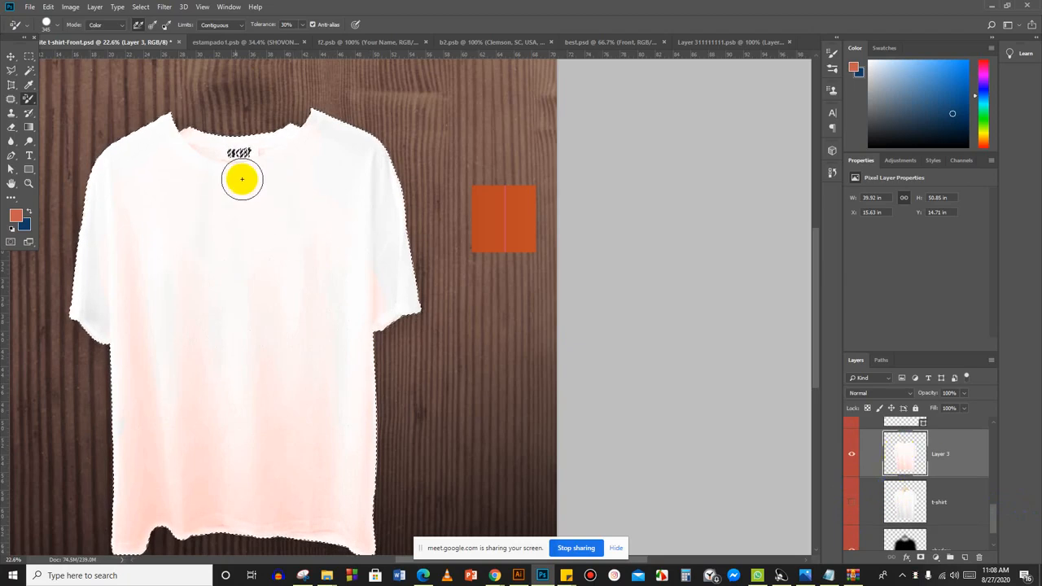
{"action": "scroll", "coordinate": [900, 464], "scroll_direction": "up", "scroll_amount": 2}
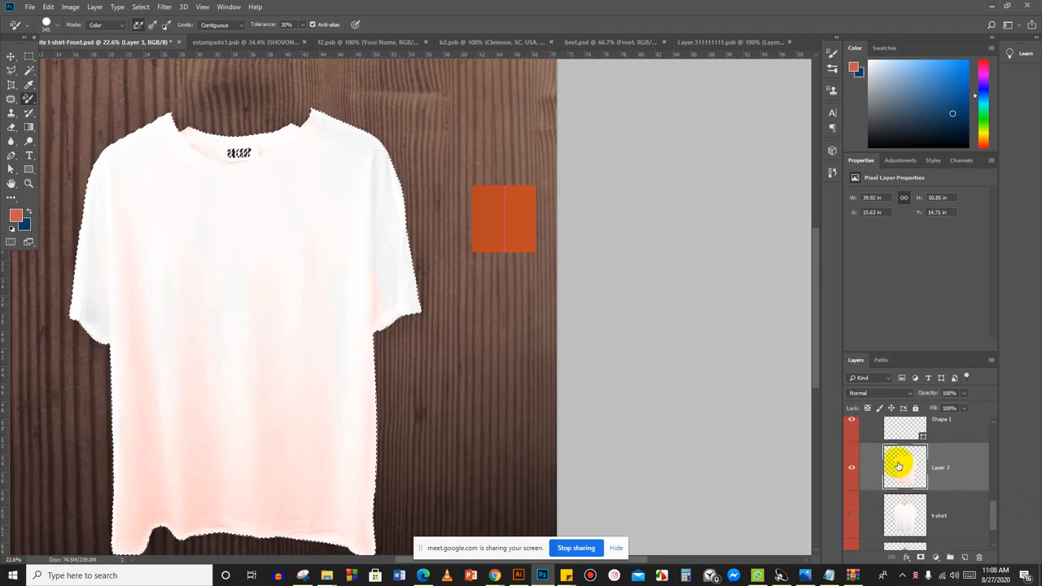
{"action": "left_click", "coordinate": [909, 395]}
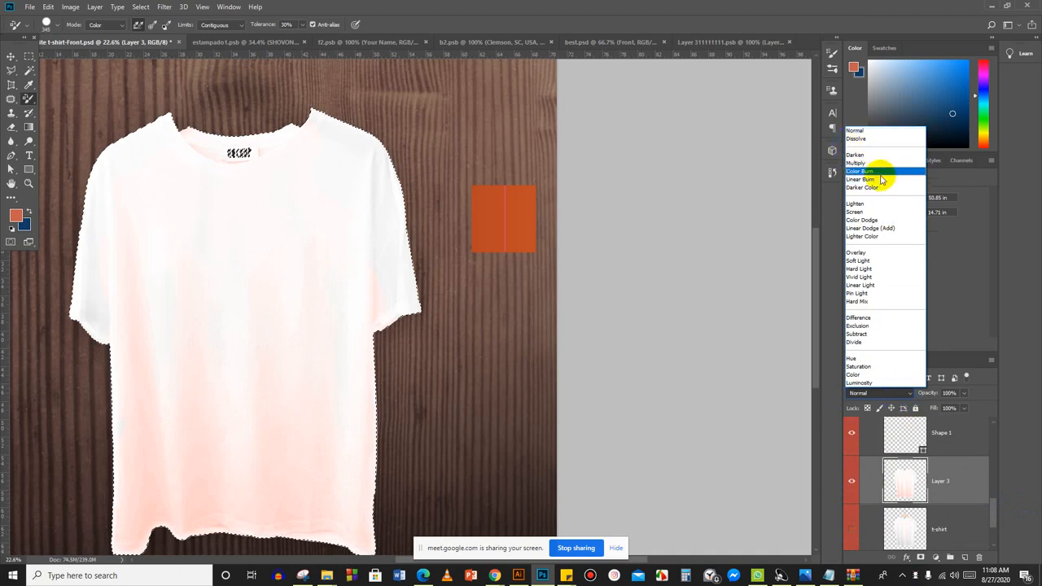
{"action": "left_click", "coordinate": [853, 132]}
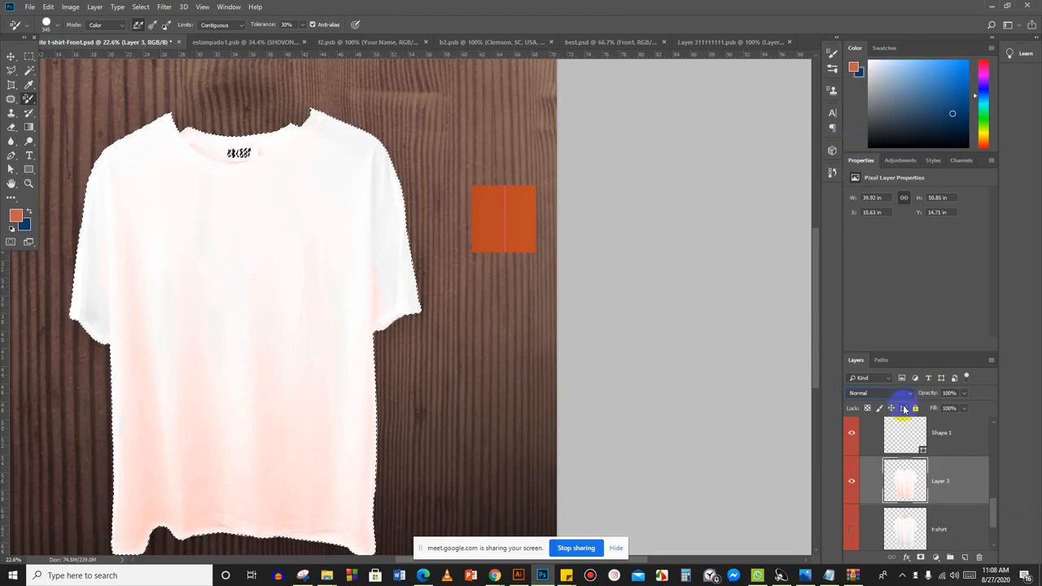
{"action": "left_click", "coordinate": [895, 393]}
{"action": "left_click", "coordinate": [864, 137]}
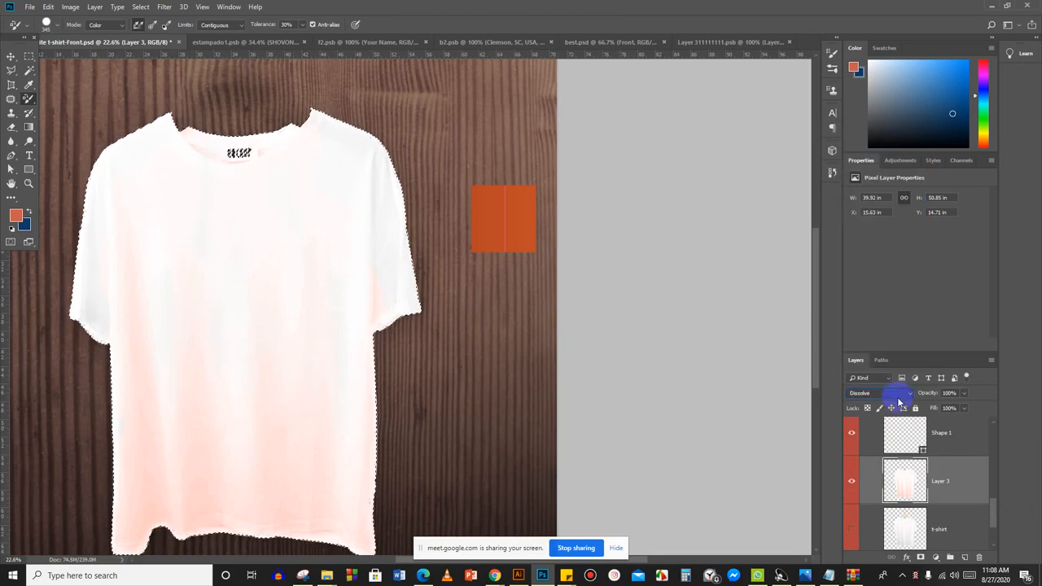
{"action": "left_click", "coordinate": [899, 394]}
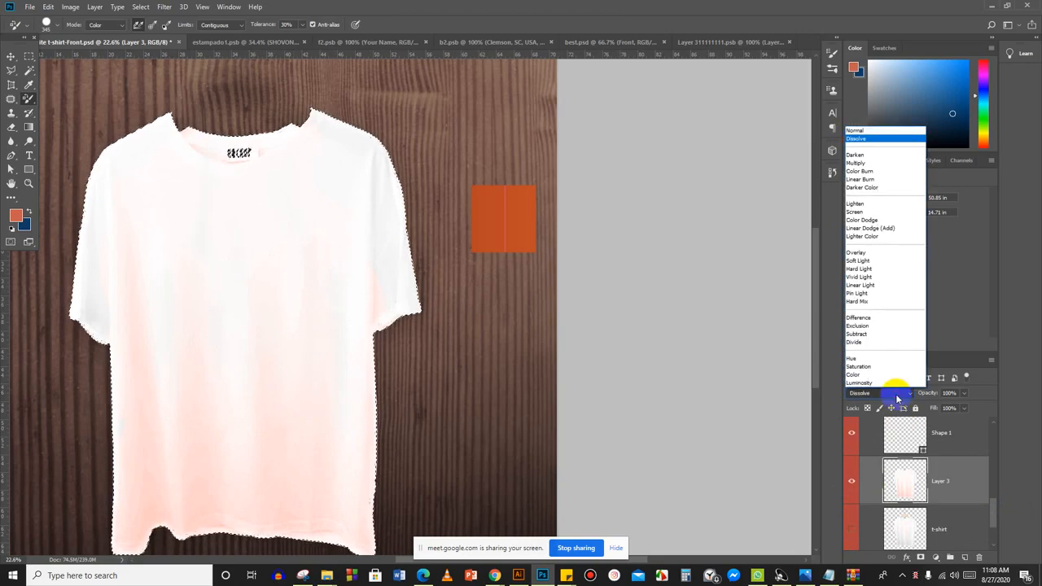
{"action": "left_click", "coordinate": [866, 206]}
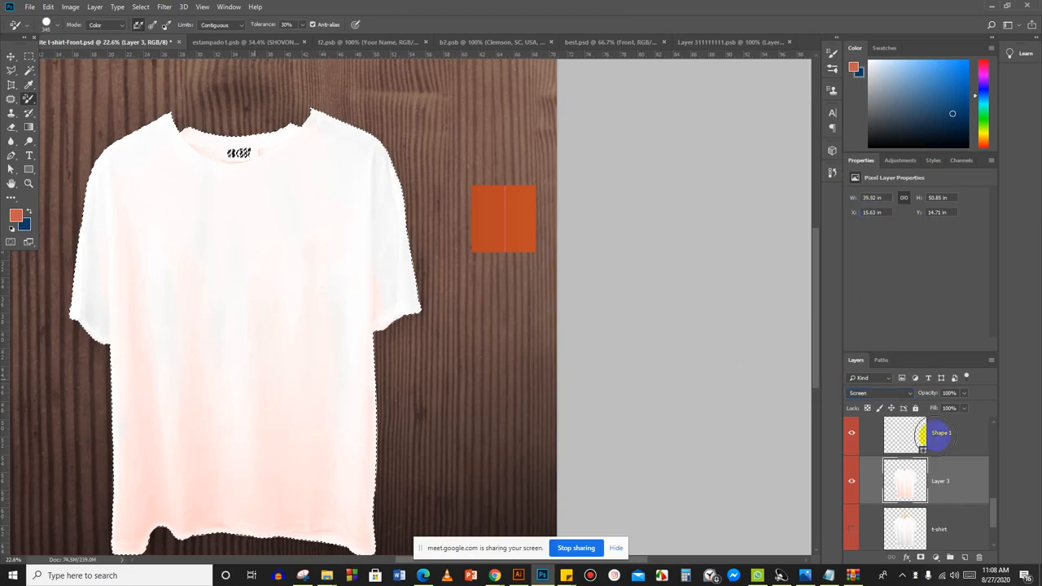
{"action": "left_click", "coordinate": [895, 393]}
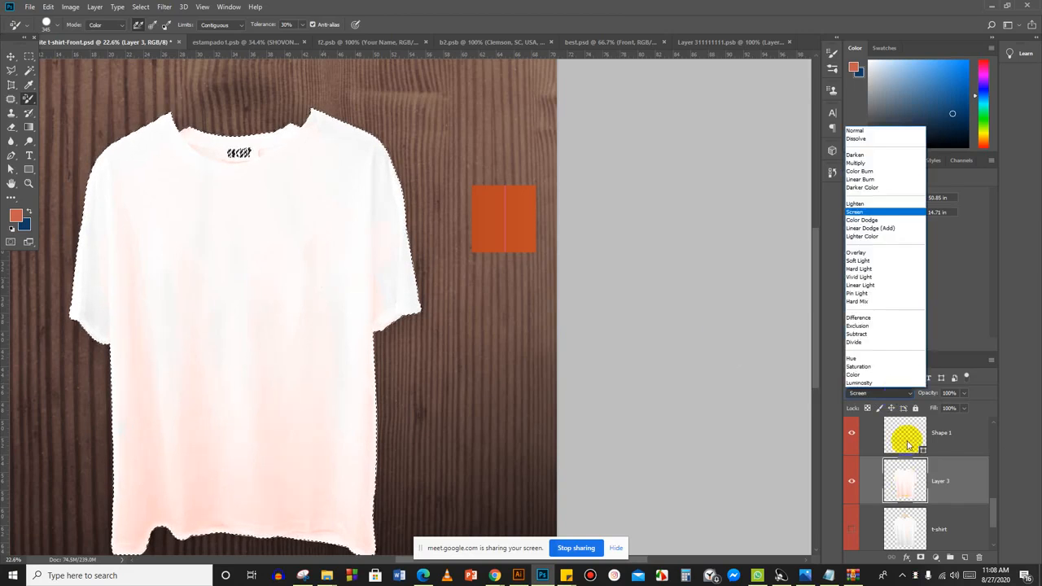
{"action": "left_click", "coordinate": [907, 483]}
{"action": "left_click", "coordinate": [881, 380]}
{"action": "left_click", "coordinate": [879, 380]}
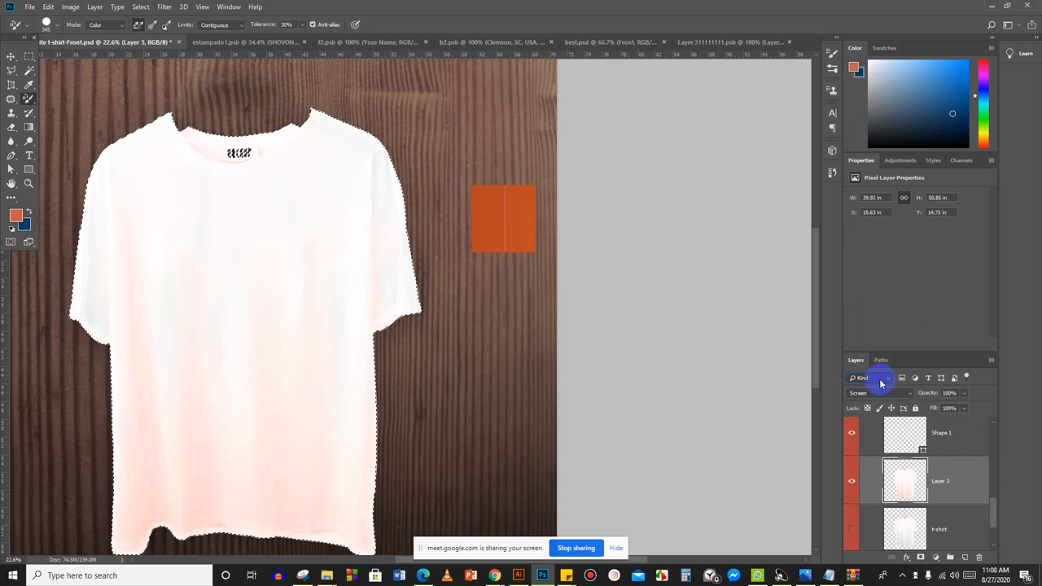
{"action": "left_click", "coordinate": [890, 377]}
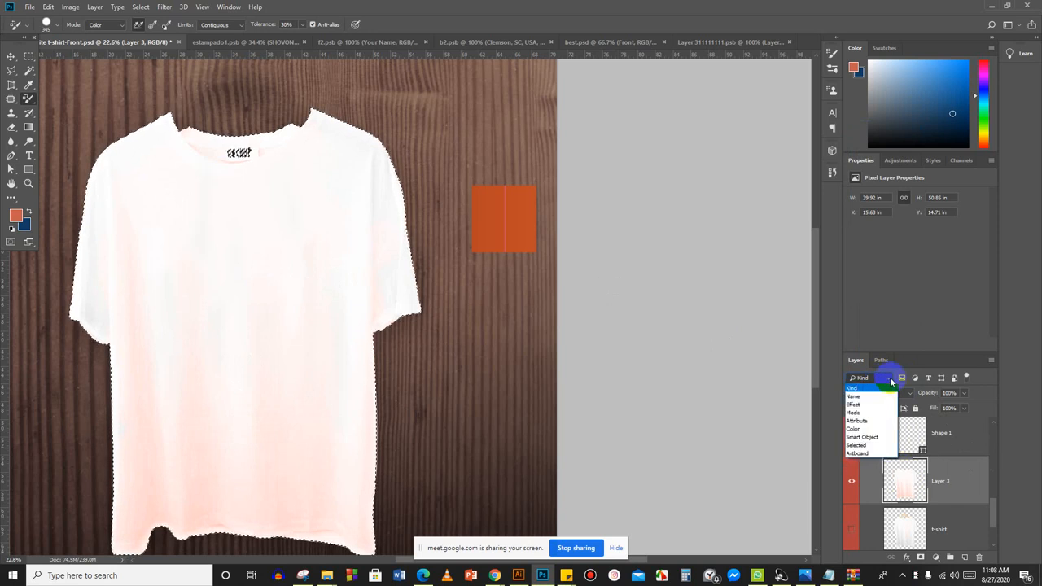
{"action": "left_click", "coordinate": [916, 478]}
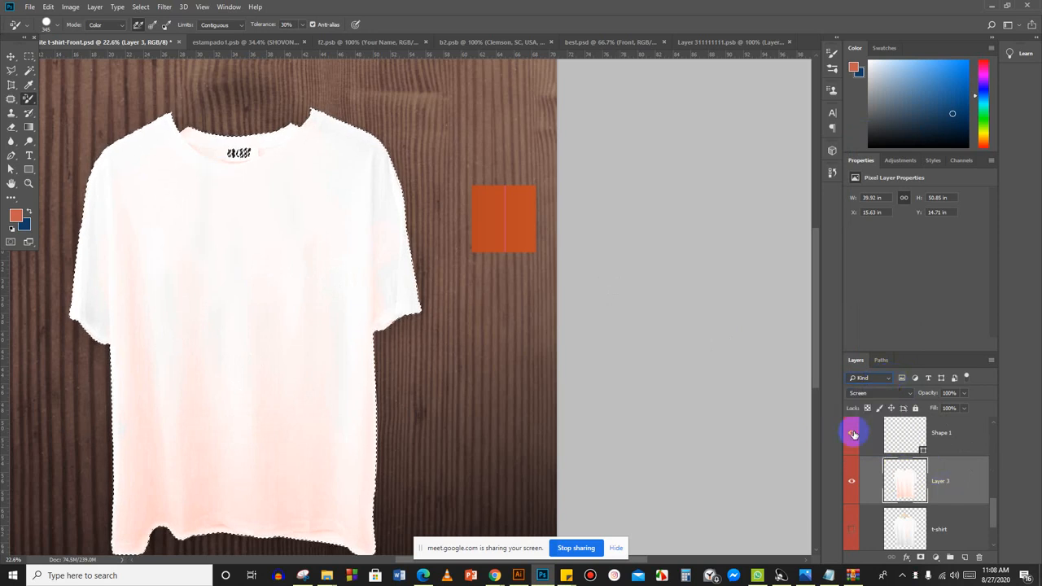
Try the Color, Overlay and Color Burn blend modes on Layer 3.
{"action": "left_click", "coordinate": [903, 394]}
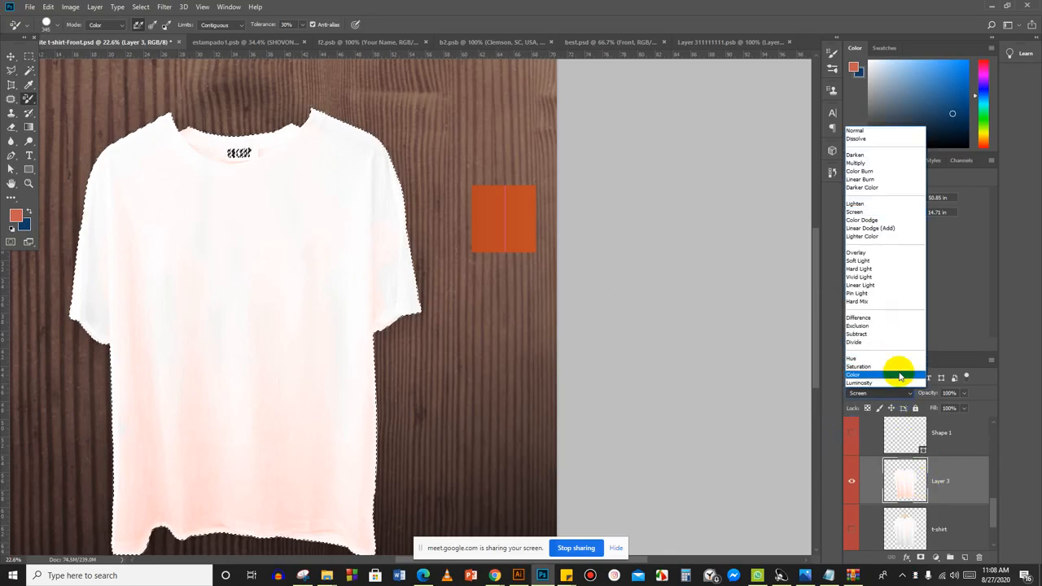
{"action": "left_click", "coordinate": [900, 374]}
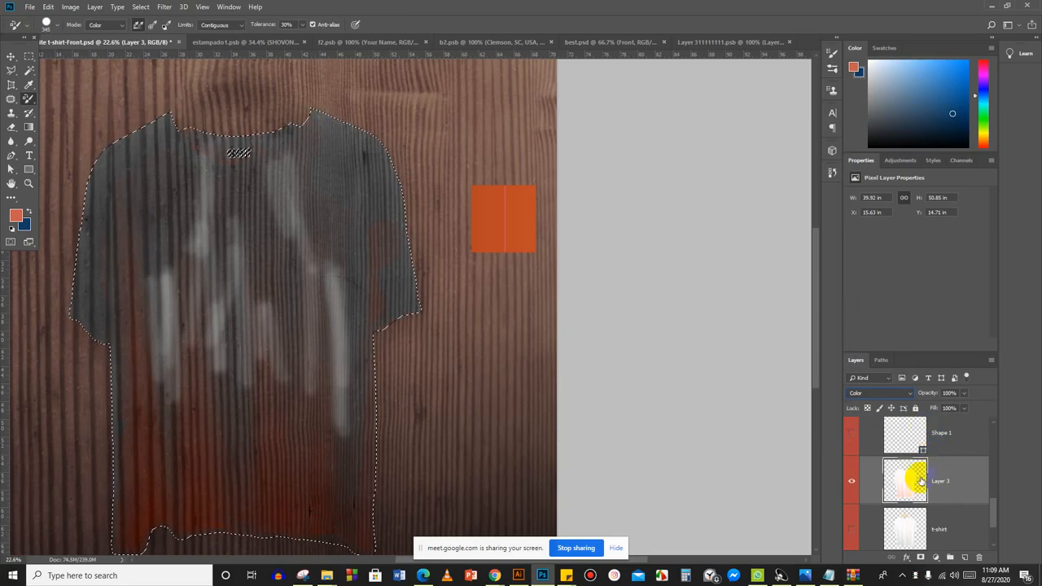
{"action": "left_click", "coordinate": [899, 394]}
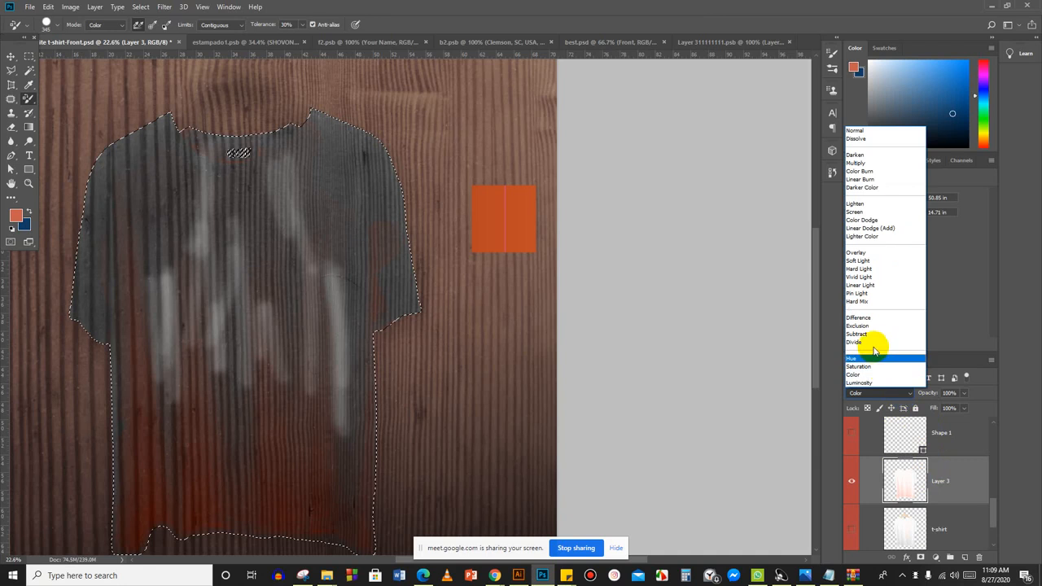
{"action": "left_click", "coordinate": [867, 253]}
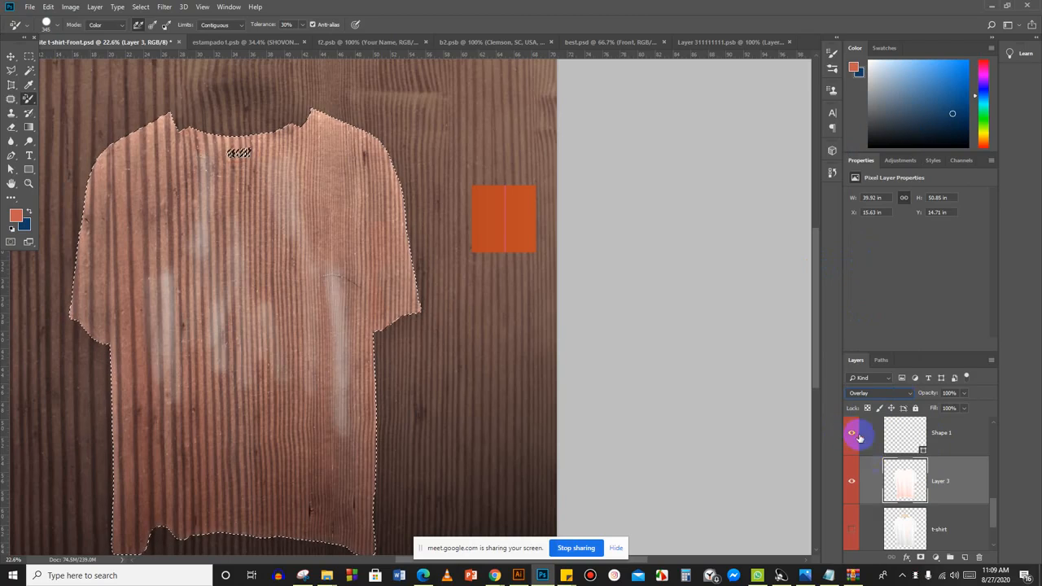
{"action": "left_click", "coordinate": [909, 394]}
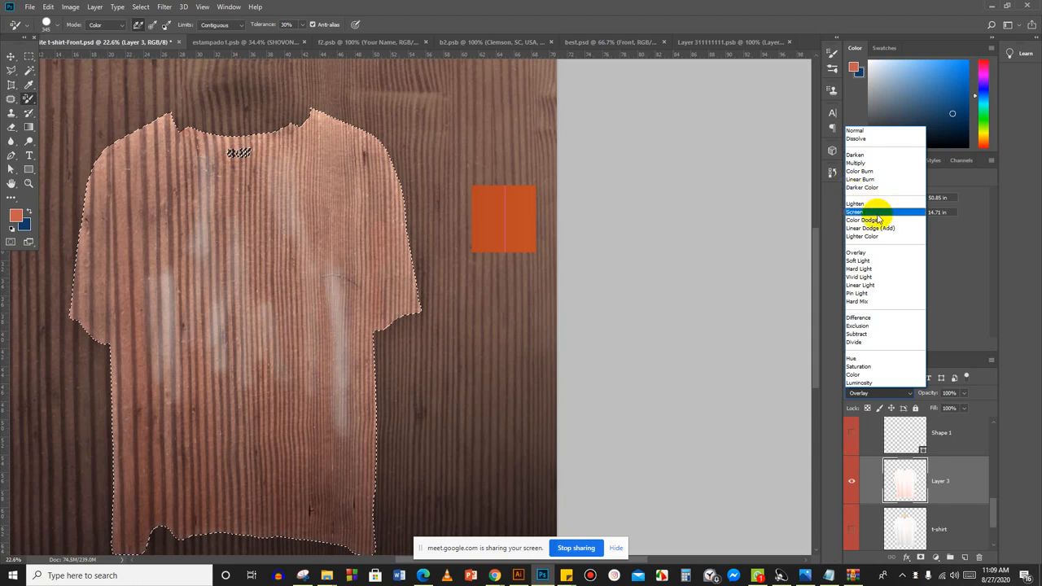
{"action": "left_click", "coordinate": [869, 170]}
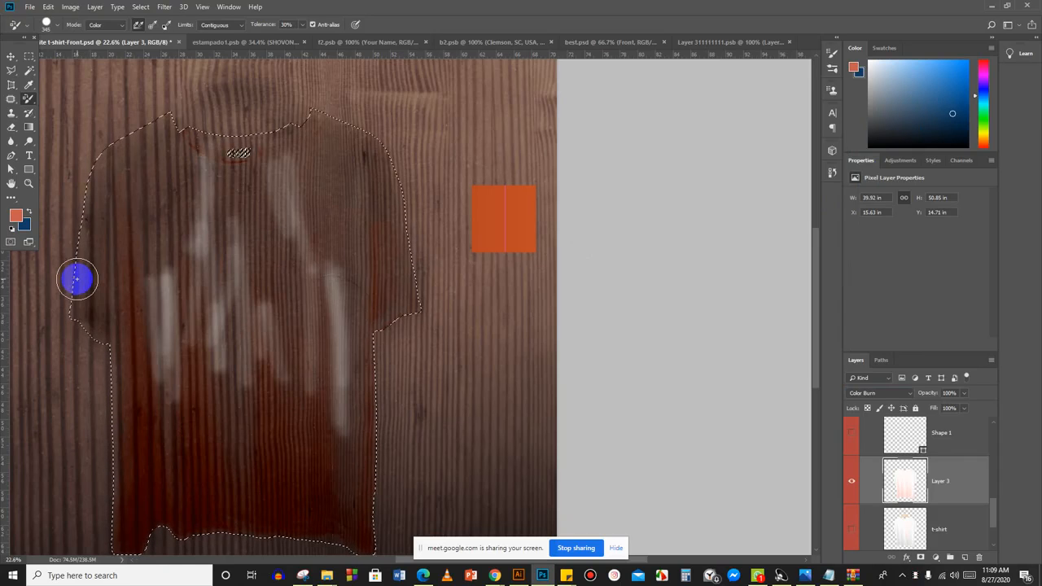
Switch to the Google Meet call in Chrome and stop sharing the screen.
{"action": "left_click", "coordinate": [496, 576]}
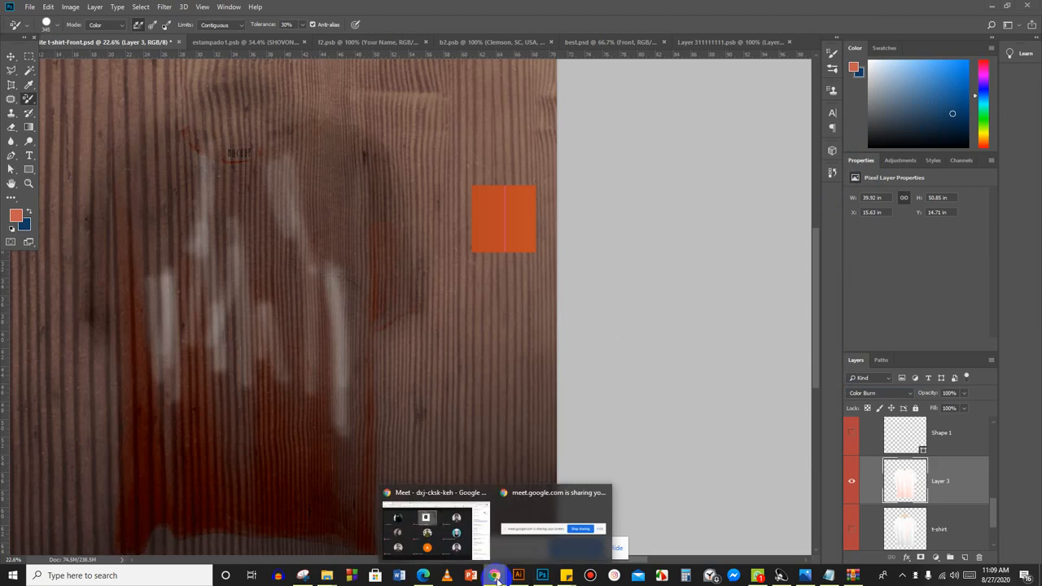
{"action": "left_click", "coordinate": [451, 540]}
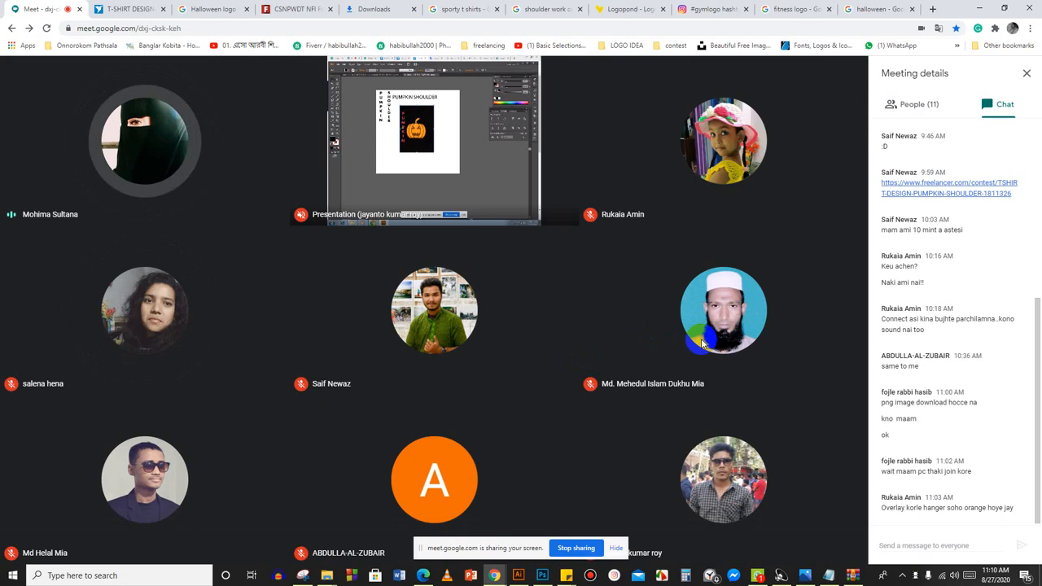
{"action": "left_click", "coordinate": [561, 550]}
{"action": "left_click", "coordinate": [555, 551]}
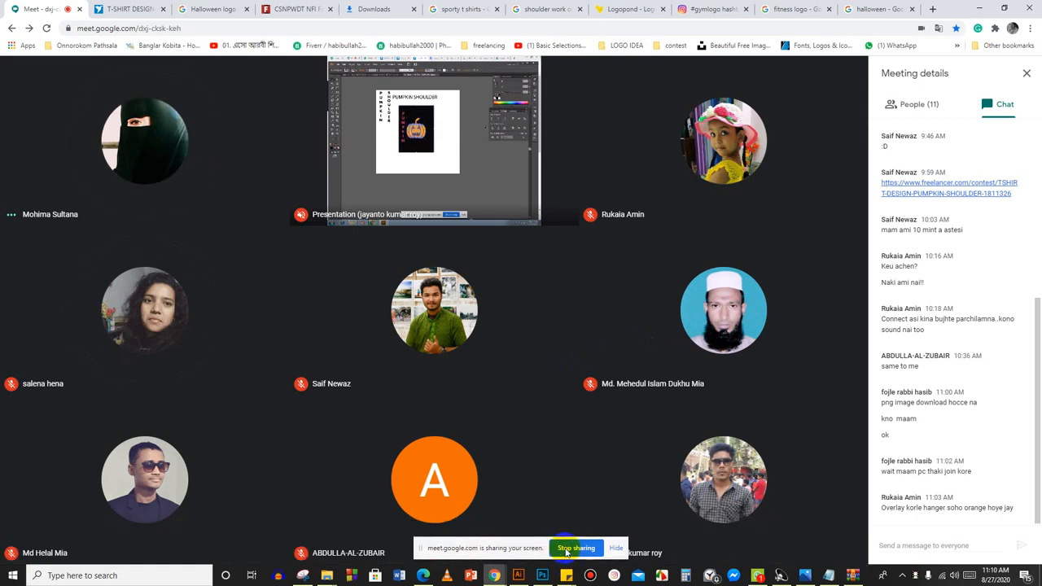
{"action": "left_click", "coordinate": [567, 551]}
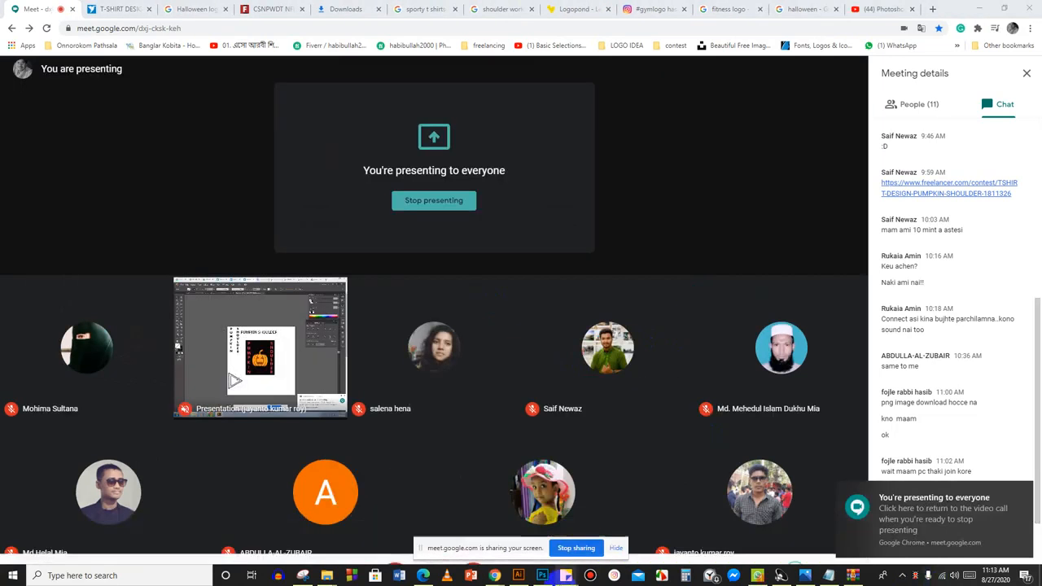
Return to Photoshop and add a Solid Color fill layer over the selected shirt, using orange bc4a26 sampled from the swatch square.
{"action": "mouse_move", "coordinate": [543, 578]}
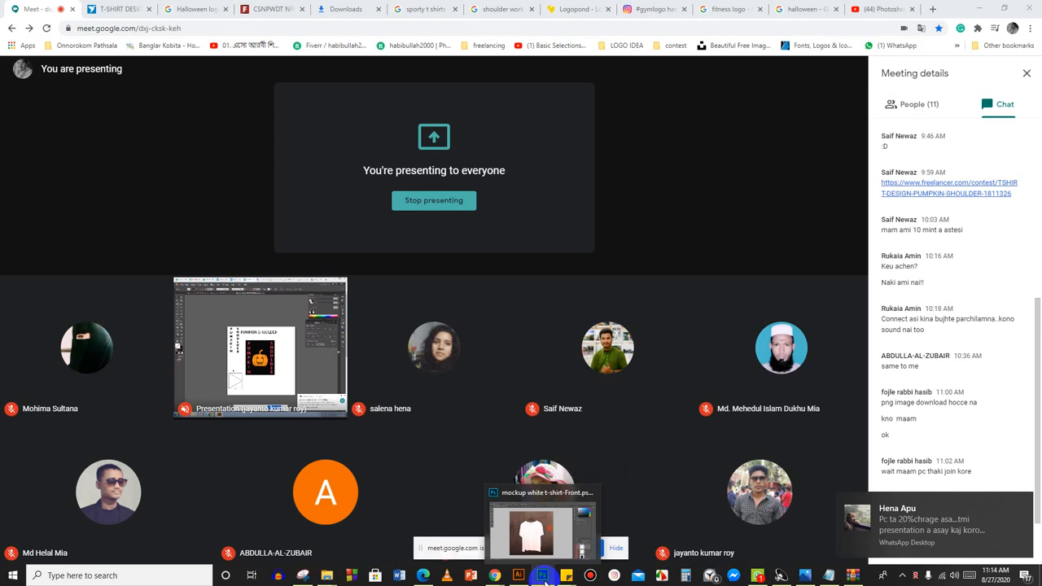
{"action": "left_click", "coordinate": [544, 577]}
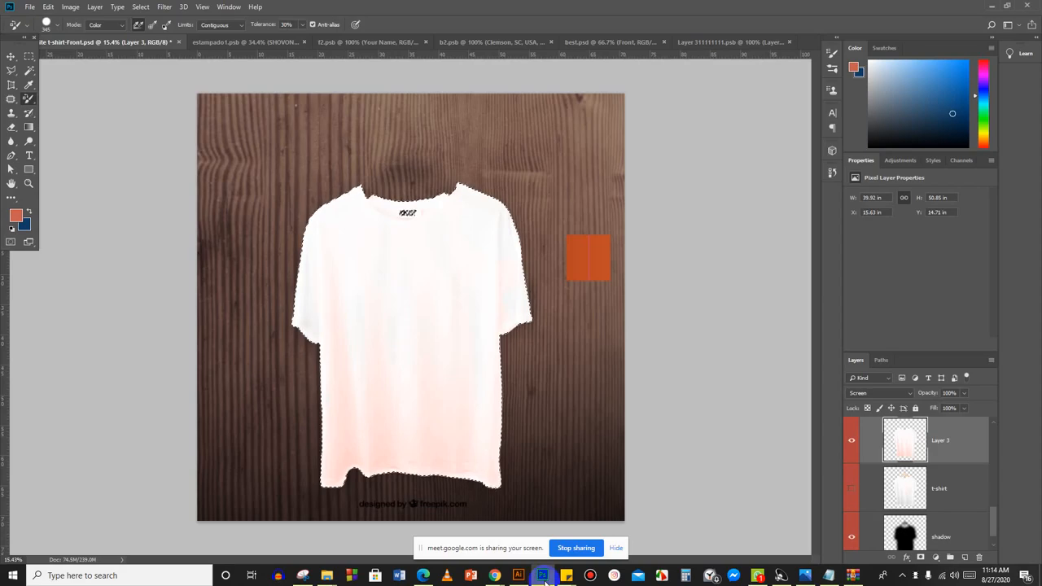
{"action": "left_click", "coordinate": [935, 558]}
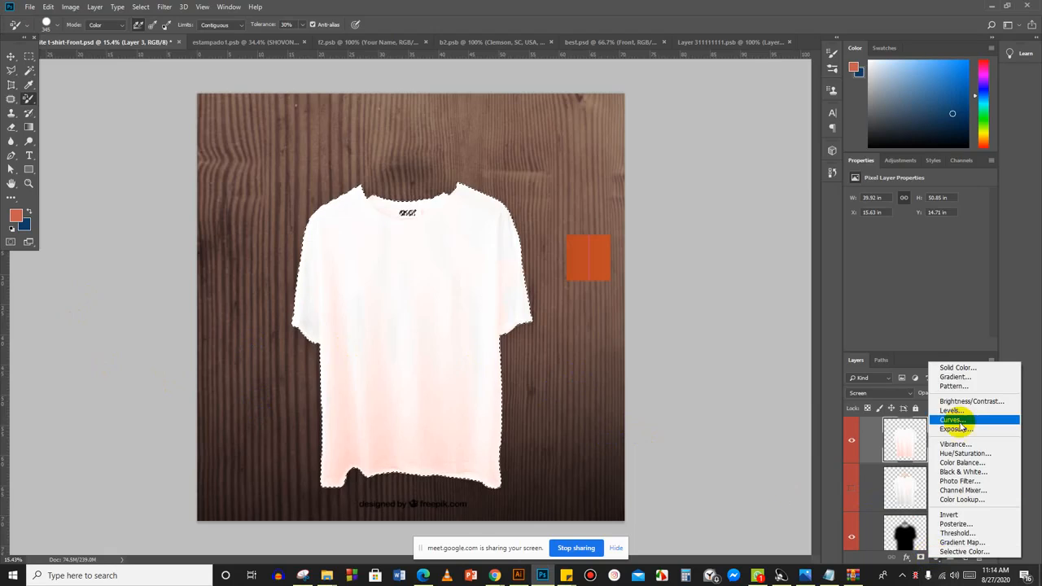
{"action": "left_click", "coordinate": [948, 367]}
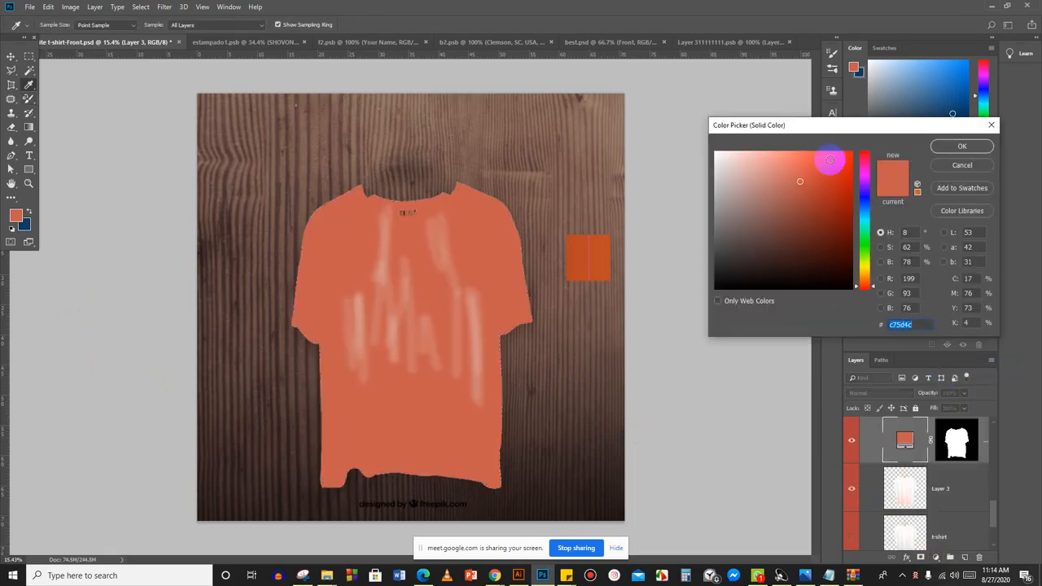
{"action": "left_click", "coordinate": [603, 262]}
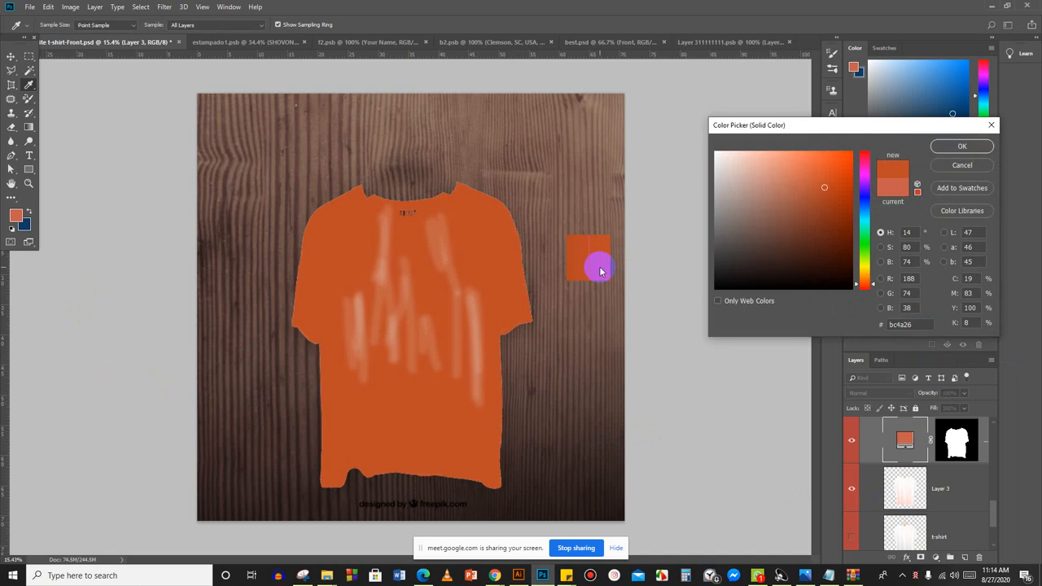
{"action": "left_click", "coordinate": [961, 145]}
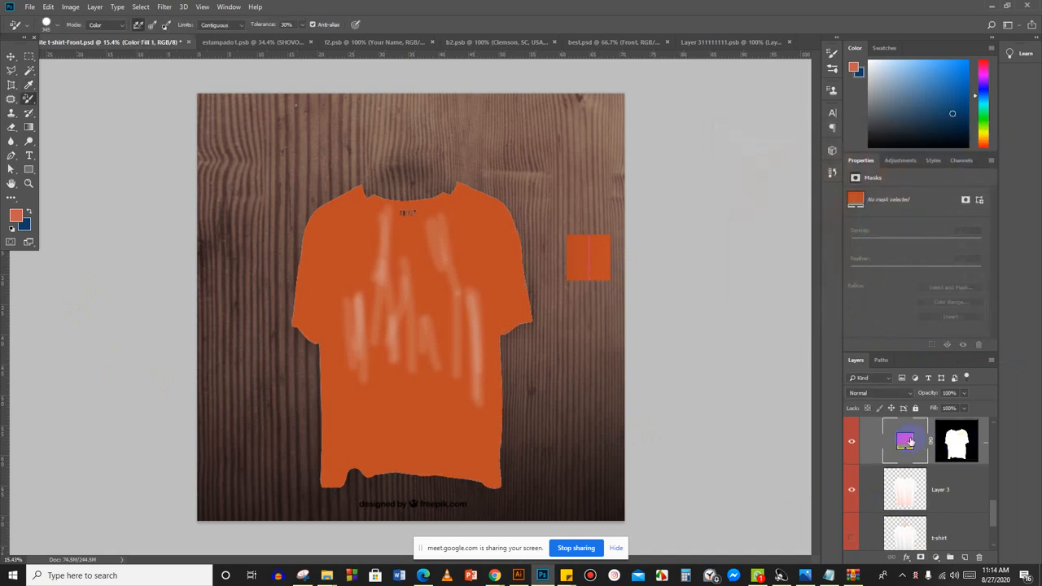
Clip the orange color fill layer to Layer 3 as a clipping mask.
{"action": "left_click", "coordinate": [887, 378]}
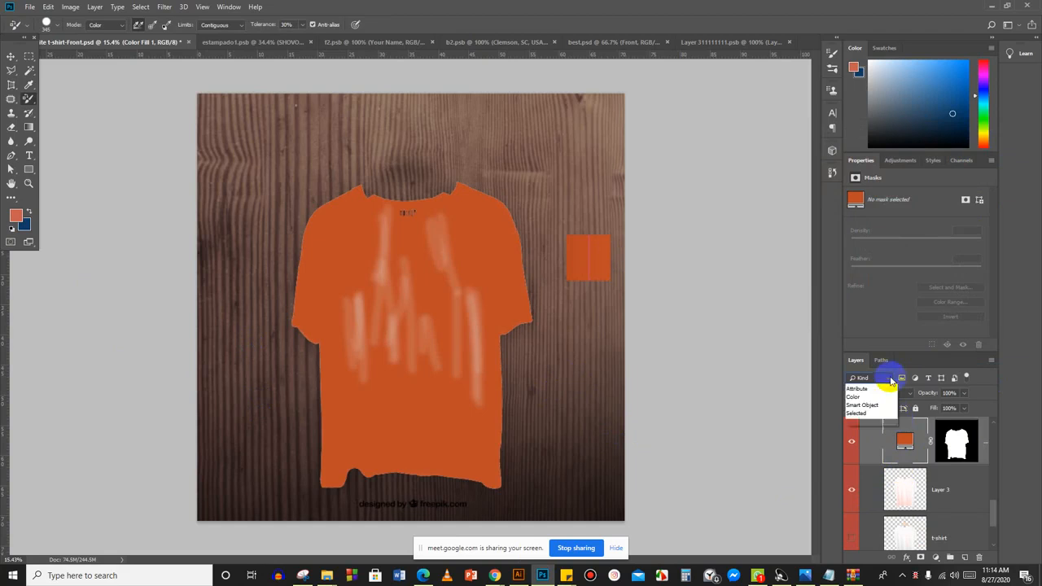
{"action": "left_click", "coordinate": [886, 380]}
{"action": "left_click", "coordinate": [899, 487]}
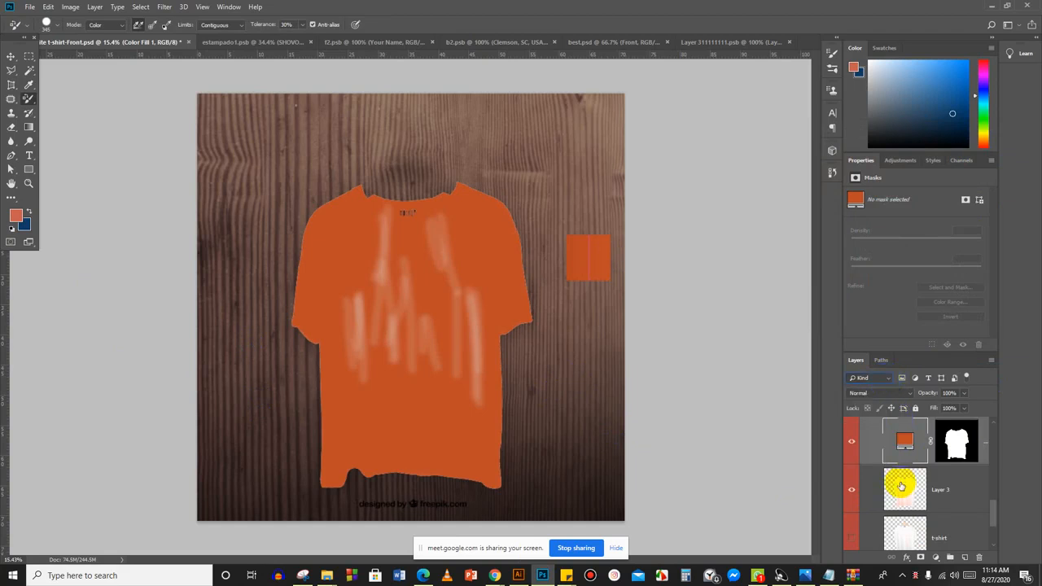
{"action": "left_click", "coordinate": [956, 440]}
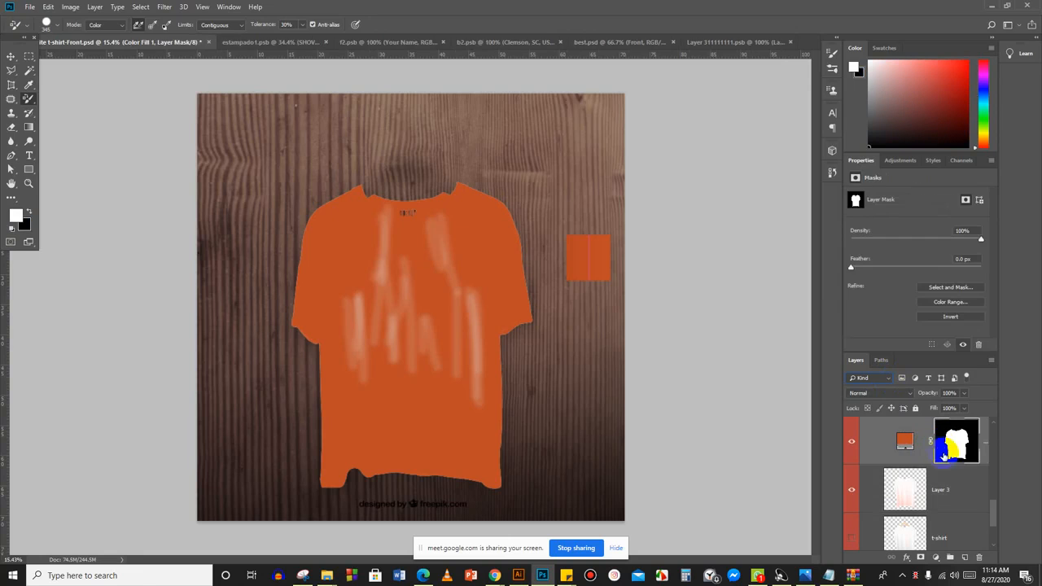
{"action": "left_click", "coordinate": [914, 487]}
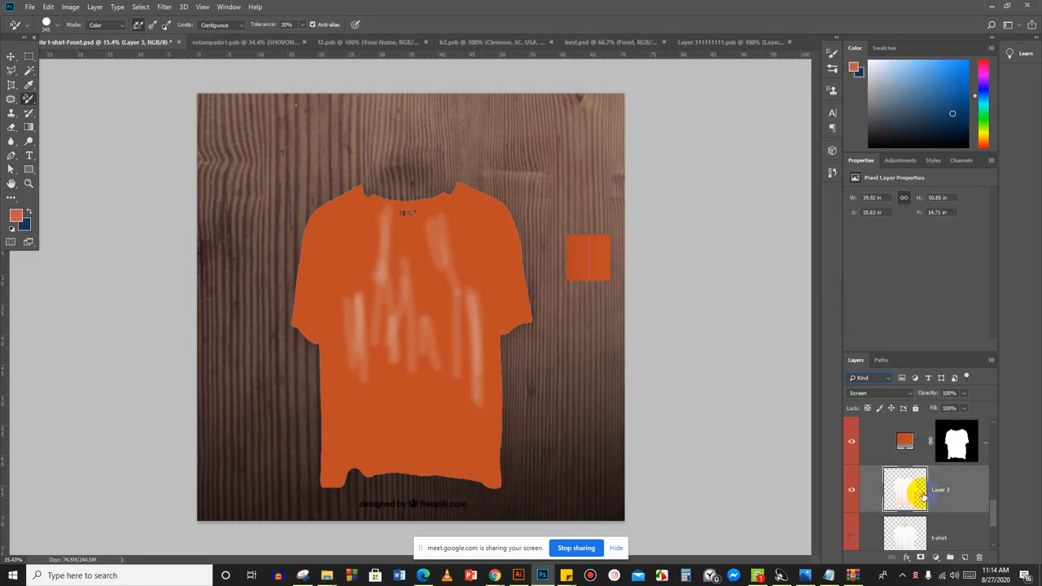
{"action": "left_click", "coordinate": [963, 462], "text": "alt"}
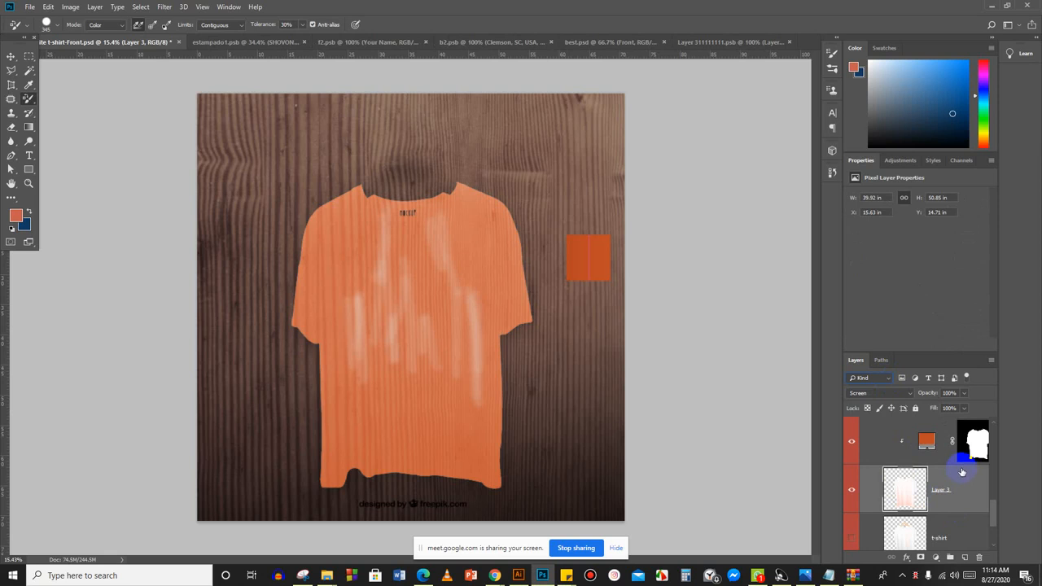
Try the Overlay blend mode at 100% opacity in the blending options of Layer 3.
{"action": "left_click", "coordinate": [889, 378]}
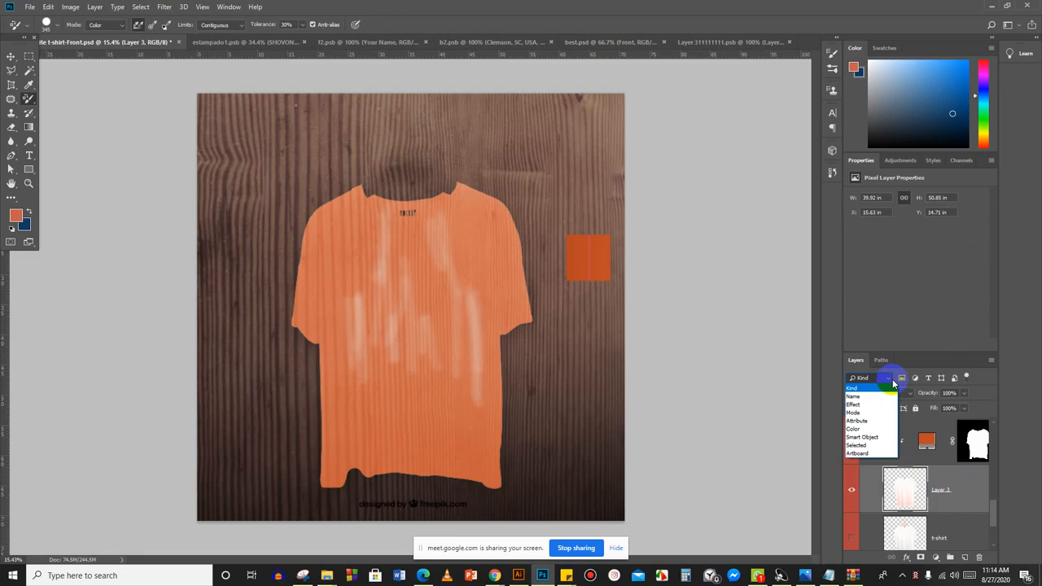
{"action": "left_click", "coordinate": [892, 378]}
{"action": "right_click", "coordinate": [901, 529]}
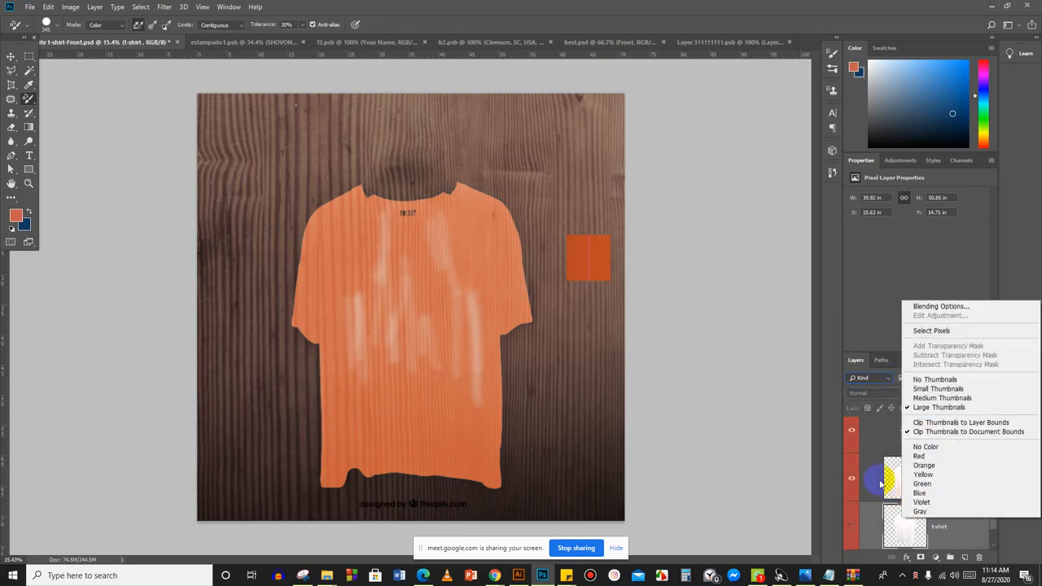
{"action": "right_click", "coordinate": [880, 480]}
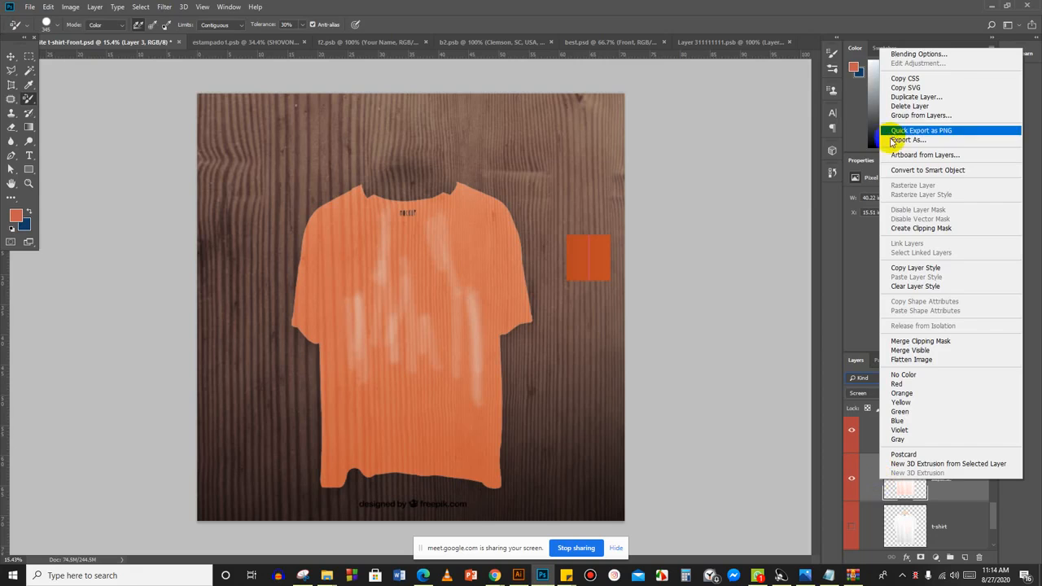
{"action": "left_click", "coordinate": [904, 55]}
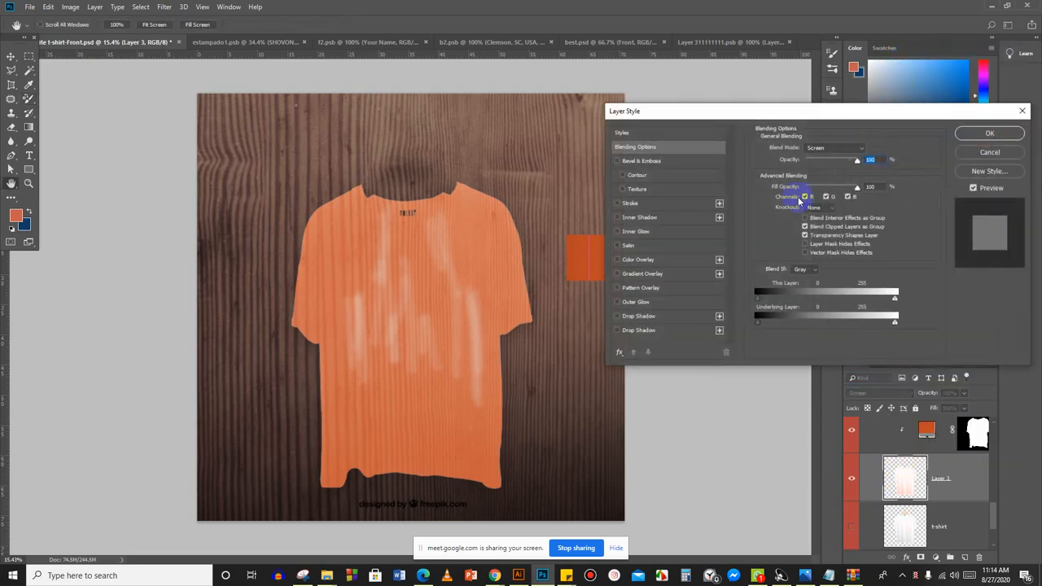
{"action": "left_click", "coordinate": [843, 149]}
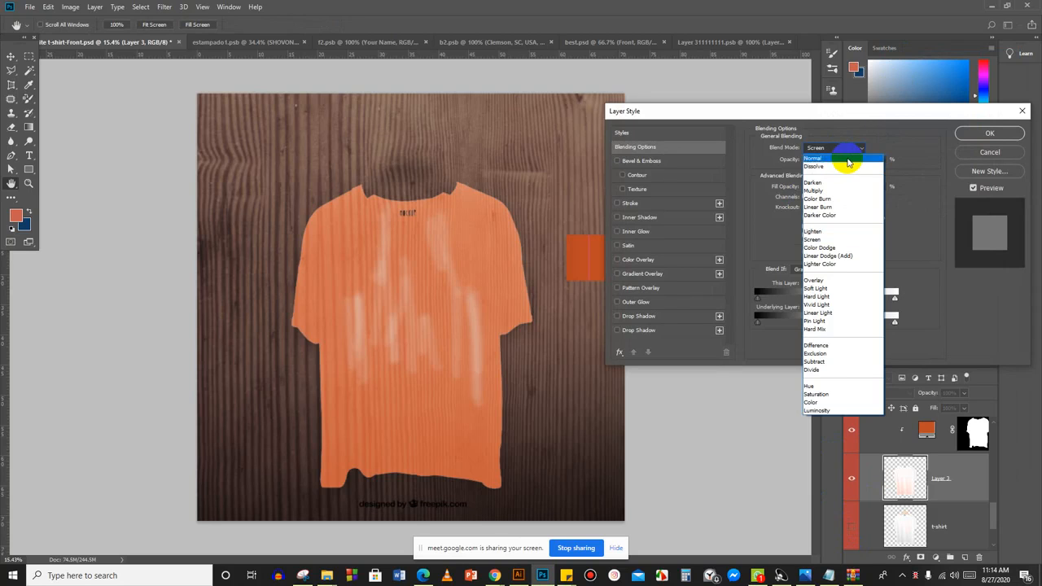
{"action": "left_click", "coordinate": [846, 279]}
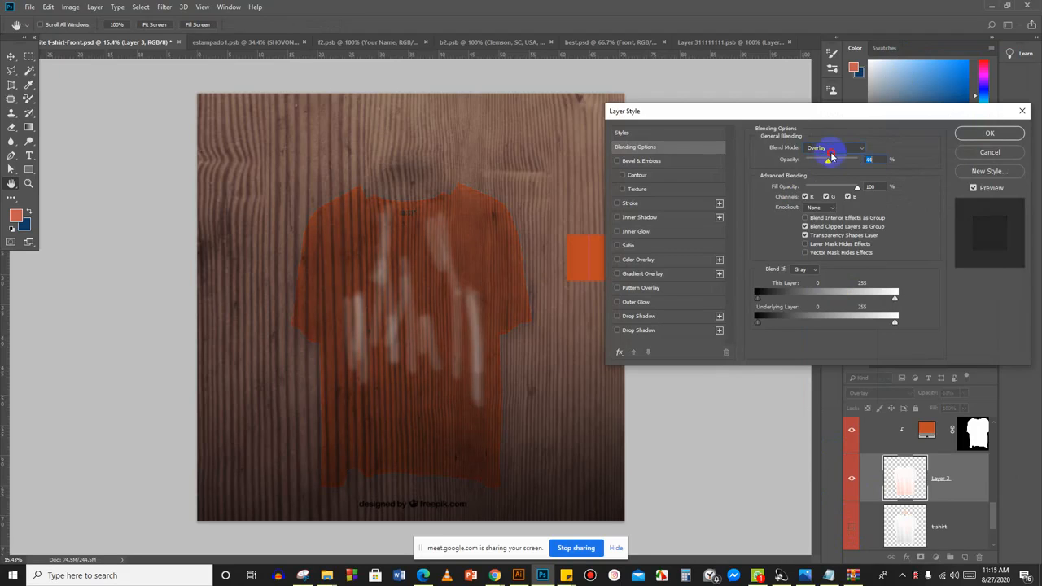
{"action": "left_click", "coordinate": [831, 150]}
{"action": "left_click", "coordinate": [888, 143]}
{"action": "left_click_drag", "start_coordinate": [830, 161], "coordinate": [863, 171]}
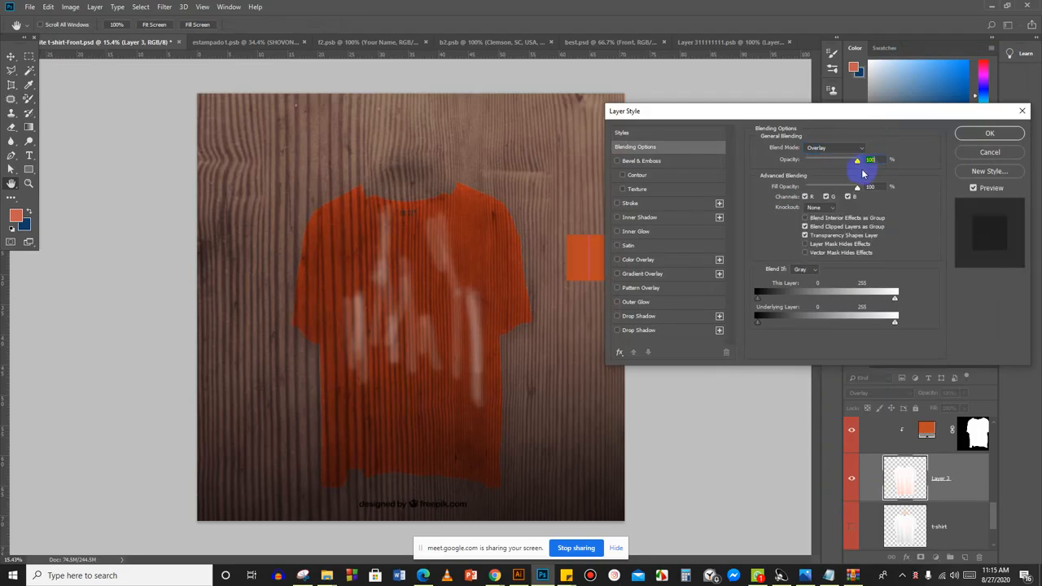
{"action": "left_click", "coordinate": [990, 134]}
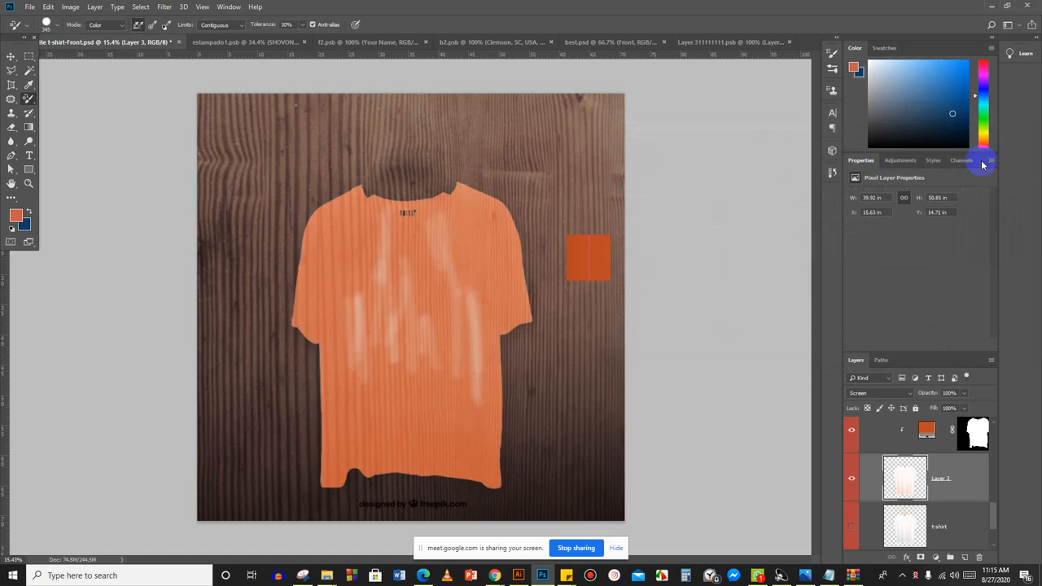
Undo the Overlay blending change on Layer 3 and the clipping of the orange color fill layer.
{"action": "key", "text": "ctrl+z"}
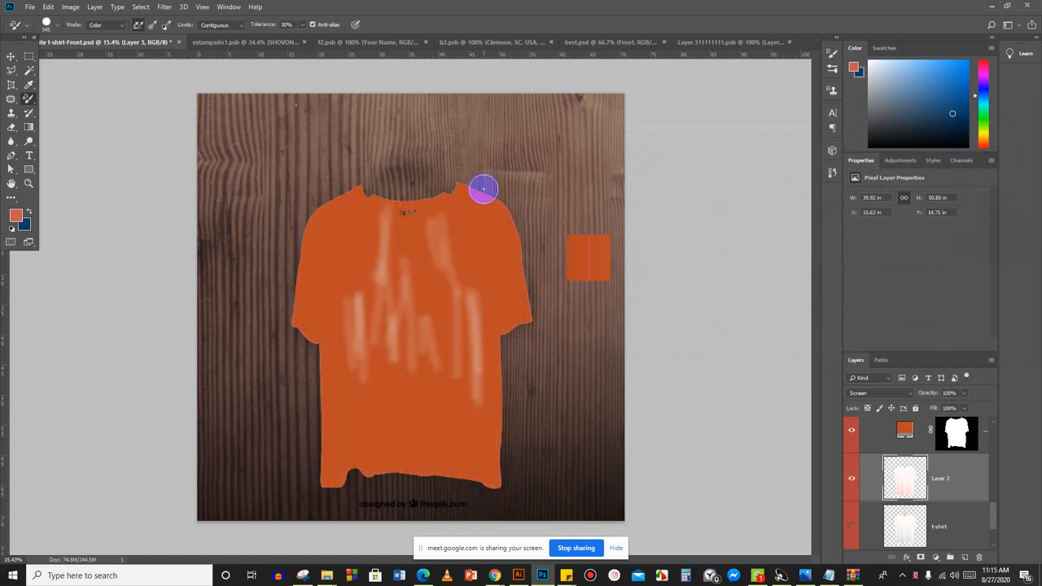
{"action": "scroll", "coordinate": [402, 356], "scroll_direction": "up", "scroll_amount": 3}
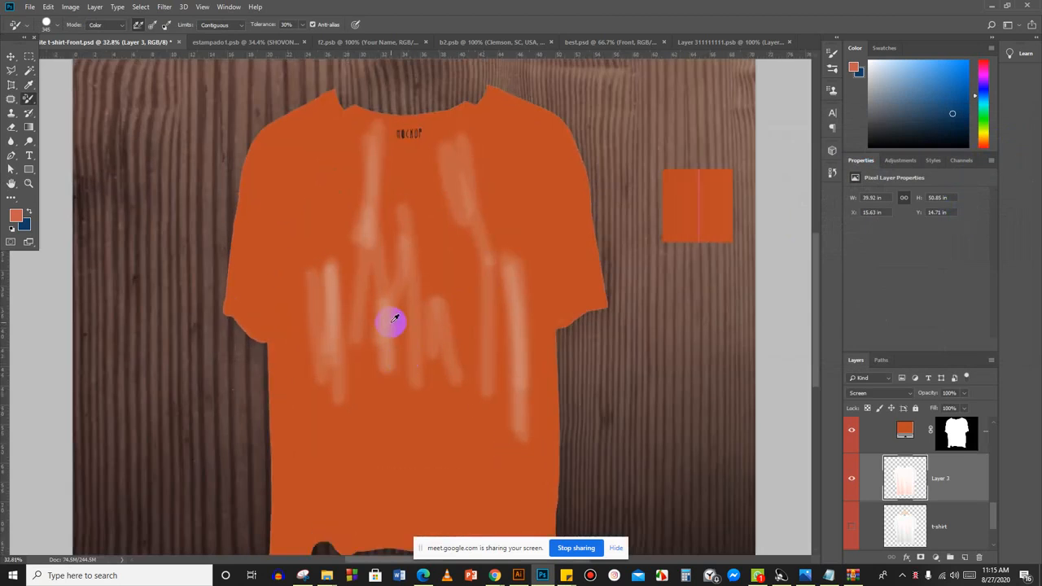
{"action": "scroll", "coordinate": [855, 523], "scroll_direction": "down", "scroll_amount": 1}
{"action": "scroll", "coordinate": [634, 388], "scroll_direction": "up", "scroll_amount": 1}
{"action": "scroll", "coordinate": [662, 395], "scroll_direction": "down", "scroll_amount": 1}
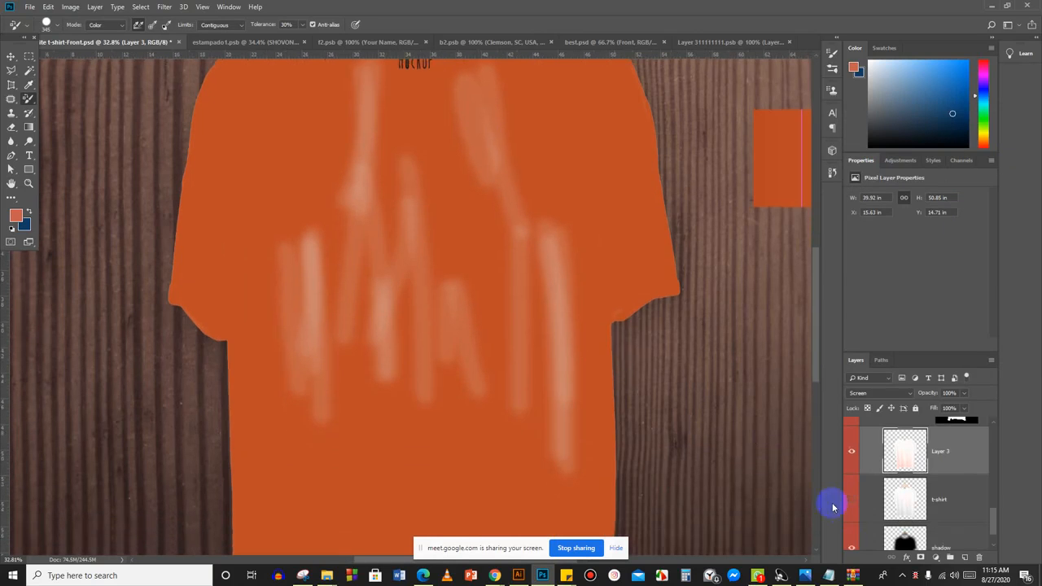
Toggle the visibility of the t-shirt and shadow layers to compare their effect on the shirt.
{"action": "left_click", "coordinate": [853, 500]}
{"action": "left_click", "coordinate": [852, 501]}
{"action": "scroll", "coordinate": [851, 503], "scroll_direction": "down", "scroll_amount": 2}
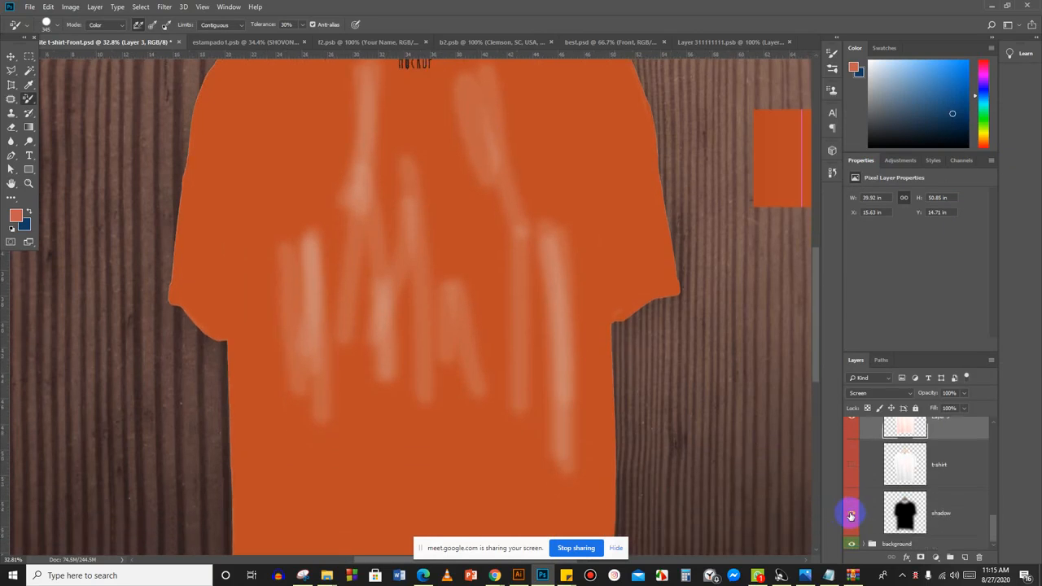
{"action": "left_click", "coordinate": [851, 516]}
{"action": "left_click", "coordinate": [850, 518]}
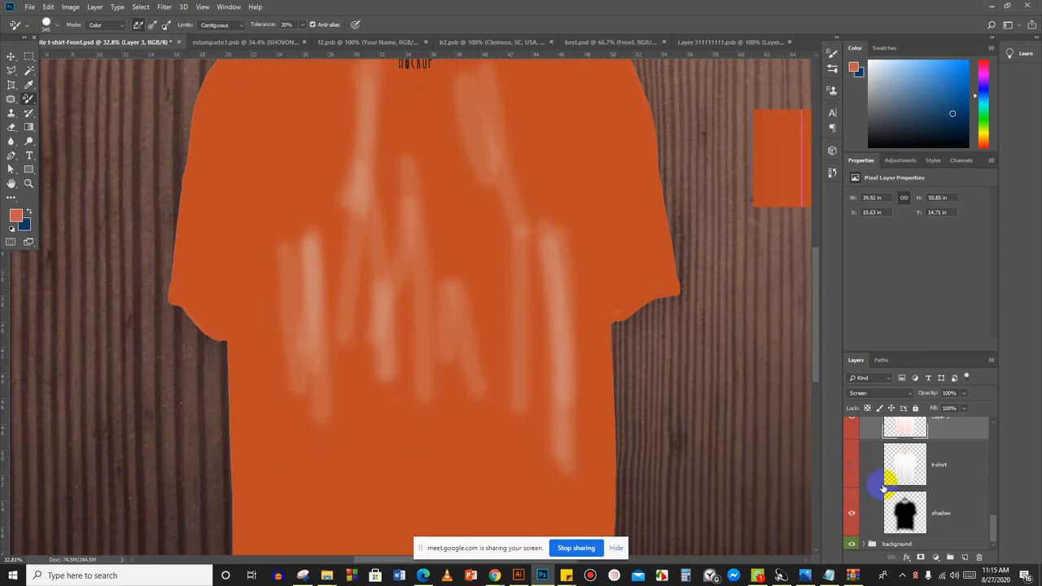
{"action": "scroll", "coordinate": [652, 404], "scroll_direction": "up", "scroll_amount": 2}
{"action": "scroll", "coordinate": [652, 404], "scroll_direction": "down", "scroll_amount": 5}
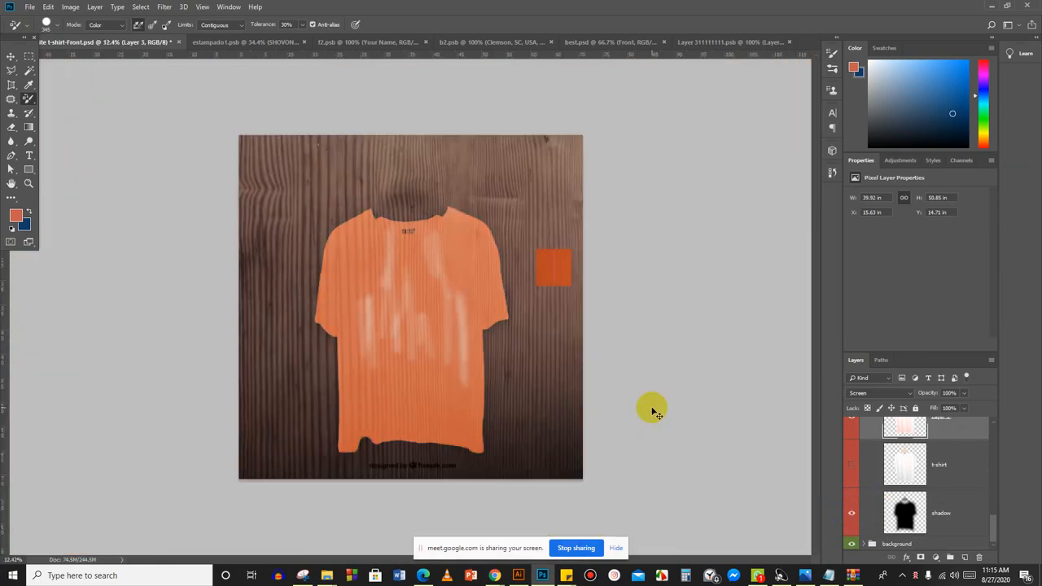
Undo the last three changes in the t-shirt mockup.
{"action": "key", "text": "ctrl+z"}
{"action": "key", "text": "ctrl+z"}
{"action": "key", "text": "ctrl+z"}
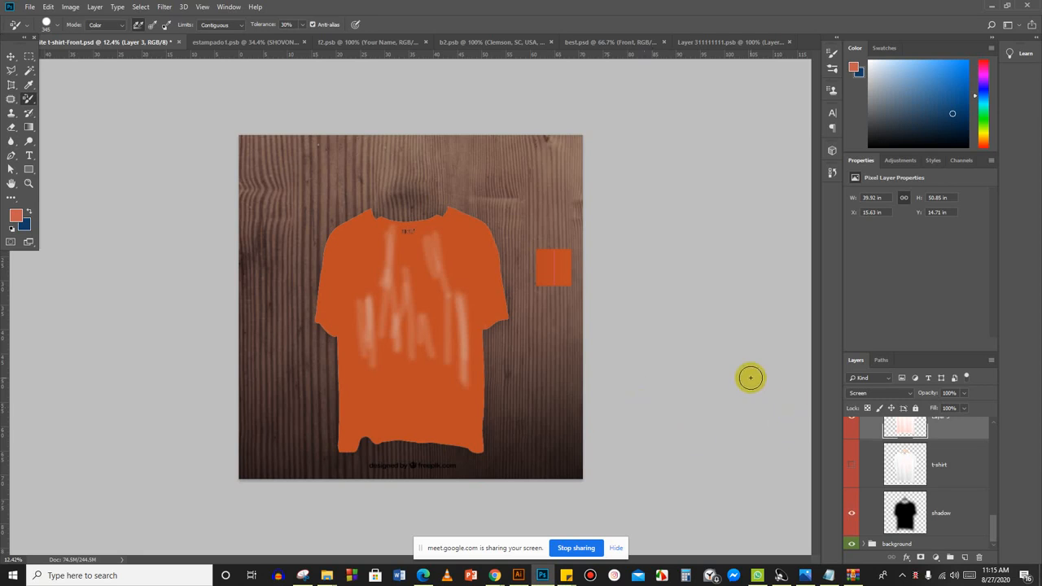
Try a lower opacity on the orange color fill layer and return it to full opacity.
{"action": "scroll", "coordinate": [909, 484], "scroll_direction": "up", "scroll_amount": 1}
{"action": "scroll", "coordinate": [909, 484], "scroll_direction": "up", "scroll_amount": 2}
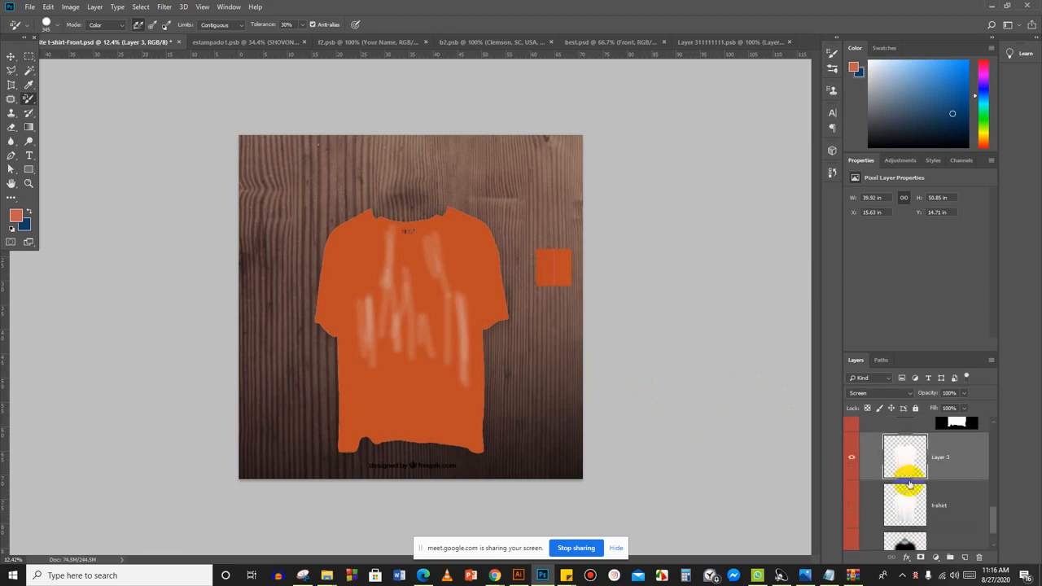
{"action": "scroll", "coordinate": [398, 293], "scroll_direction": "up", "scroll_amount": 2}
{"action": "scroll", "coordinate": [398, 293], "scroll_direction": "down", "scroll_amount": 2}
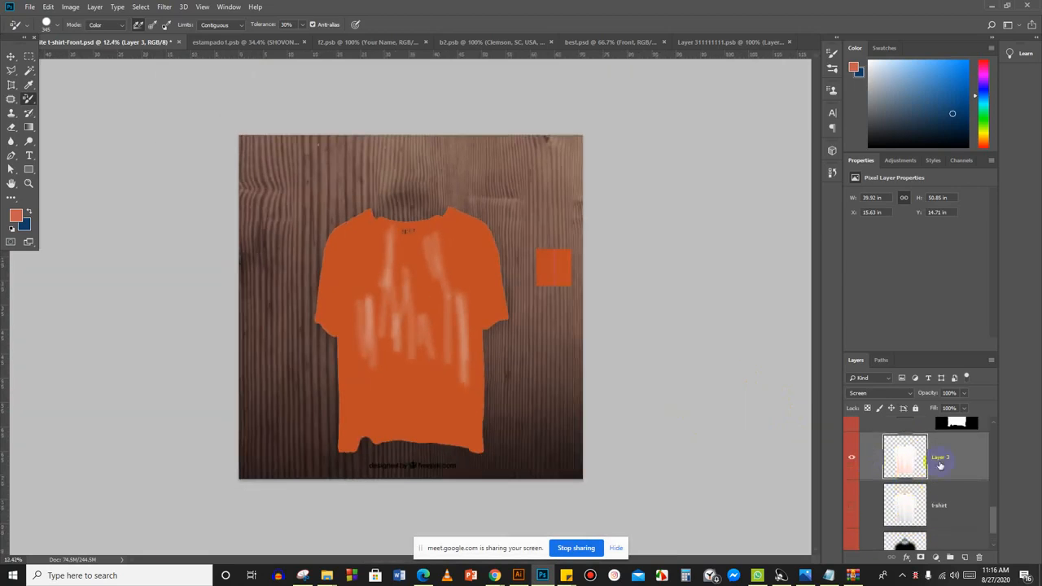
{"action": "left_click", "coordinate": [910, 465]}
{"action": "scroll", "coordinate": [911, 465], "scroll_direction": "up", "scroll_amount": 1}
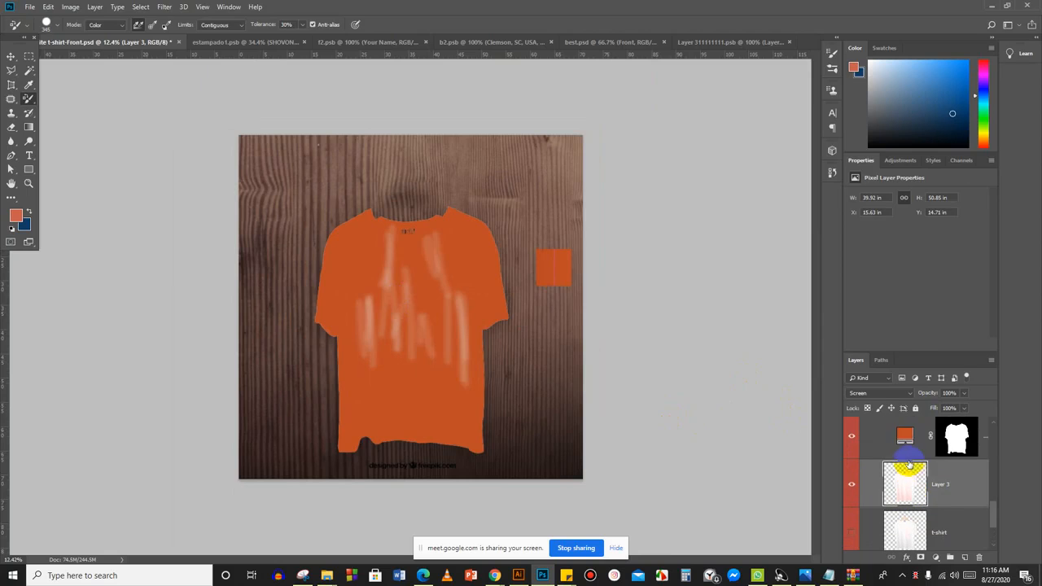
{"action": "left_click", "coordinate": [902, 431]}
{"action": "left_click", "coordinate": [963, 393]}
{"action": "left_click", "coordinate": [944, 410]}
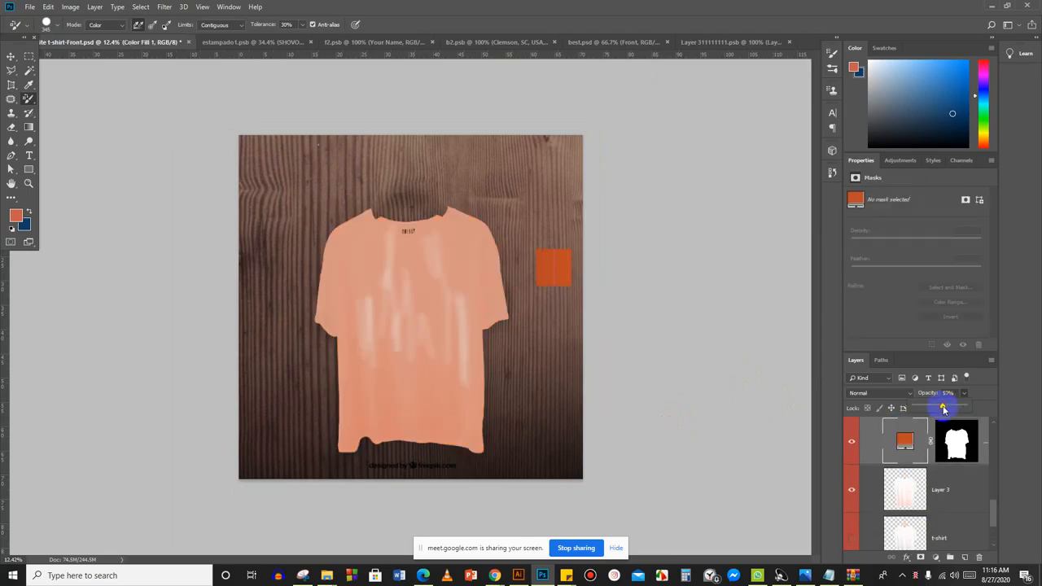
{"action": "left_click_drag", "start_coordinate": [947, 409], "coordinate": [979, 415]}
Set the fill of Layer 3 to 73%.
{"action": "left_click", "coordinate": [916, 479]}
{"action": "left_click", "coordinate": [964, 408]}
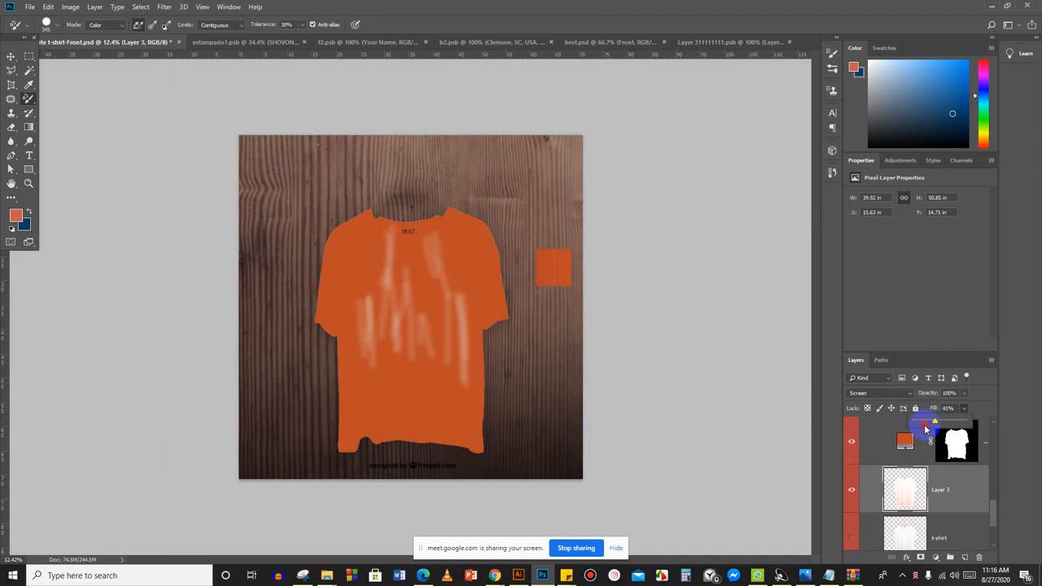
{"action": "mouse_move", "coordinate": [923, 421]}
{"action": "left_mouse_down"}
{"action": "mouse_move", "coordinate": [969, 423]}
{"action": "mouse_move", "coordinate": [1005, 444]}
{"action": "mouse_move", "coordinate": [930, 425]}
{"action": "left_mouse_up"}
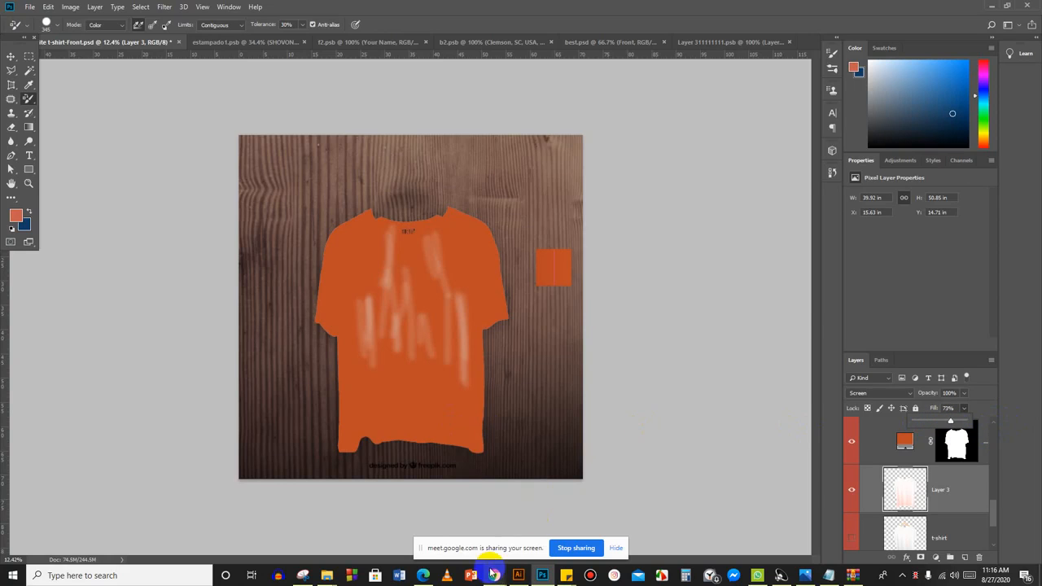
Switch to Chrome and search Google in a new tab for "orenge color tea shirt mockup", accepting the corrected spelling "orange color t shirt mockup".
{"action": "mouse_move", "coordinate": [494, 576]}
{"action": "left_click", "coordinate": [440, 518]}
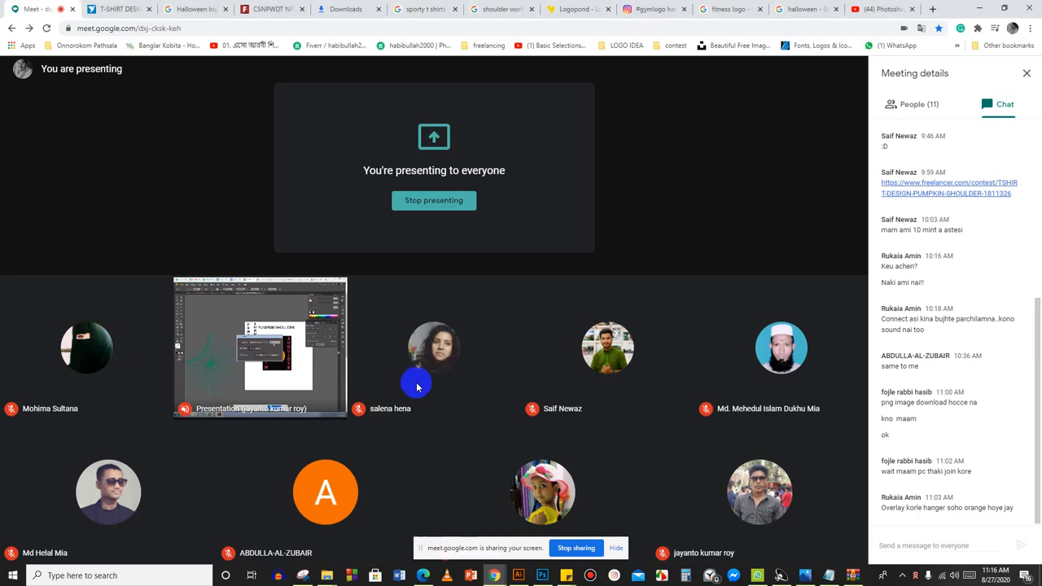
{"action": "left_click", "coordinate": [928, 8]}
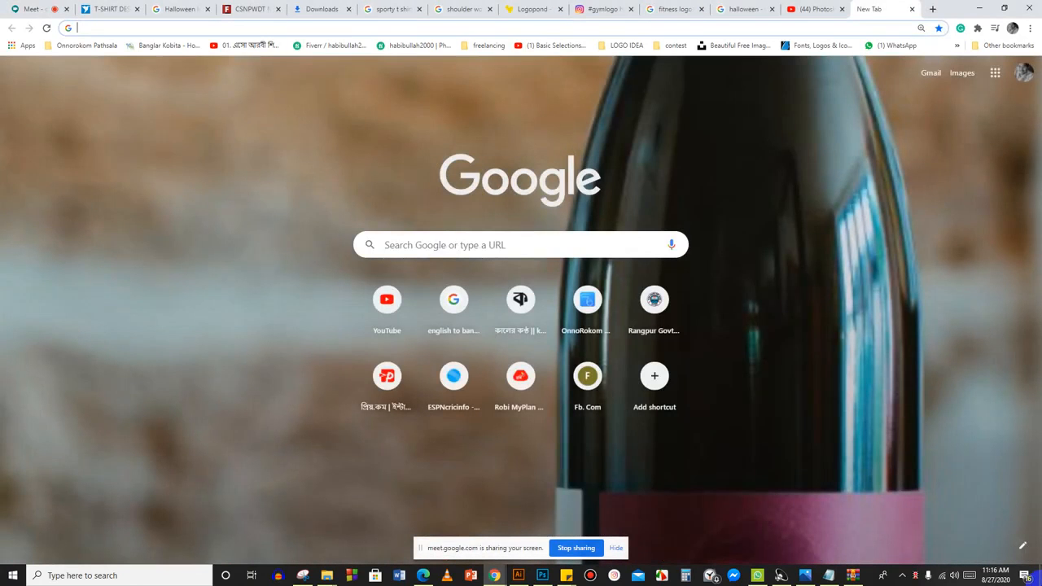
{"action": "type", "text": "orenge"}
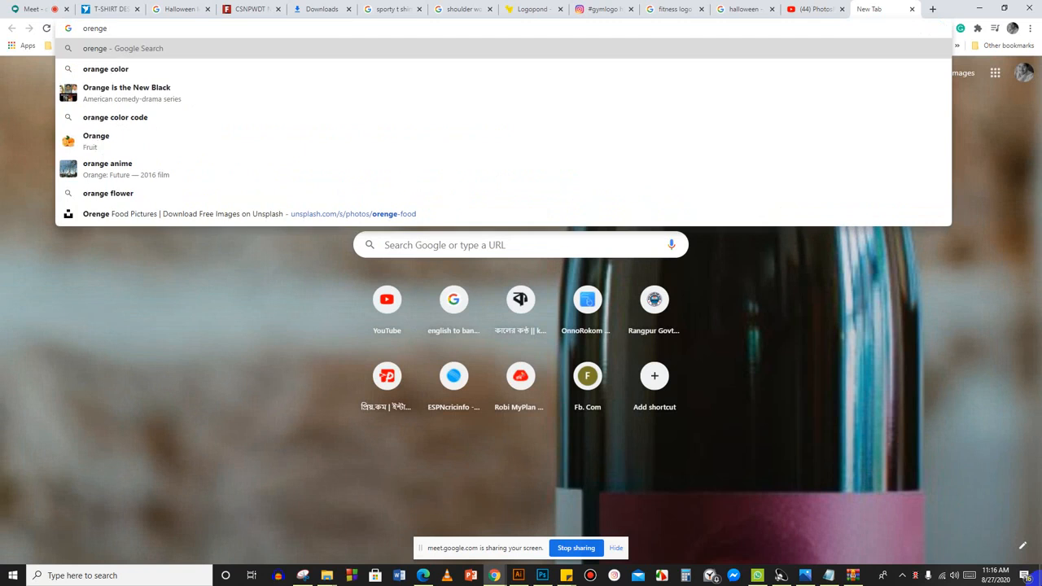
{"action": "type", "text": " color "}
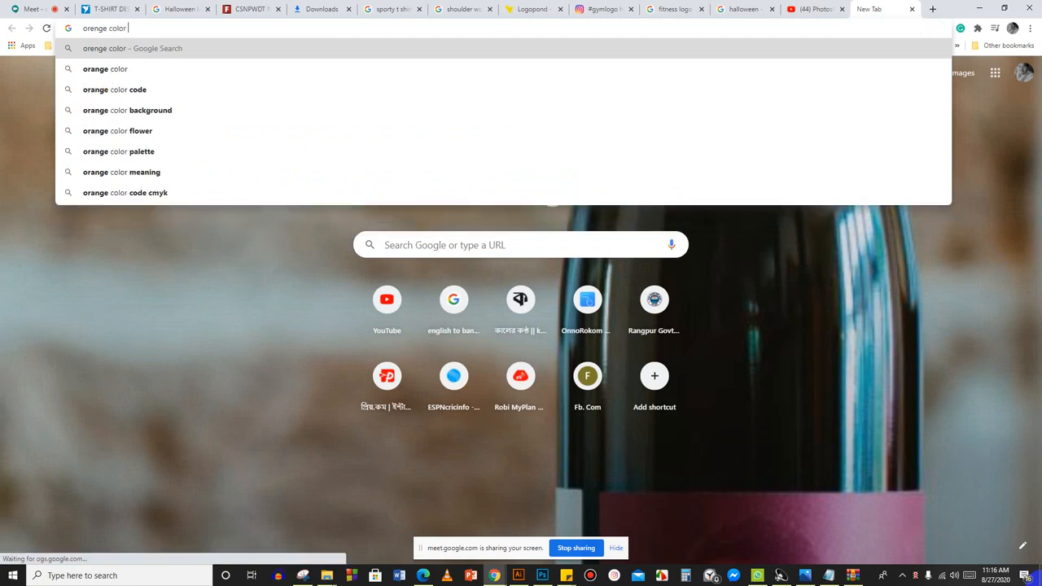
{"action": "type", "text": "tea "}
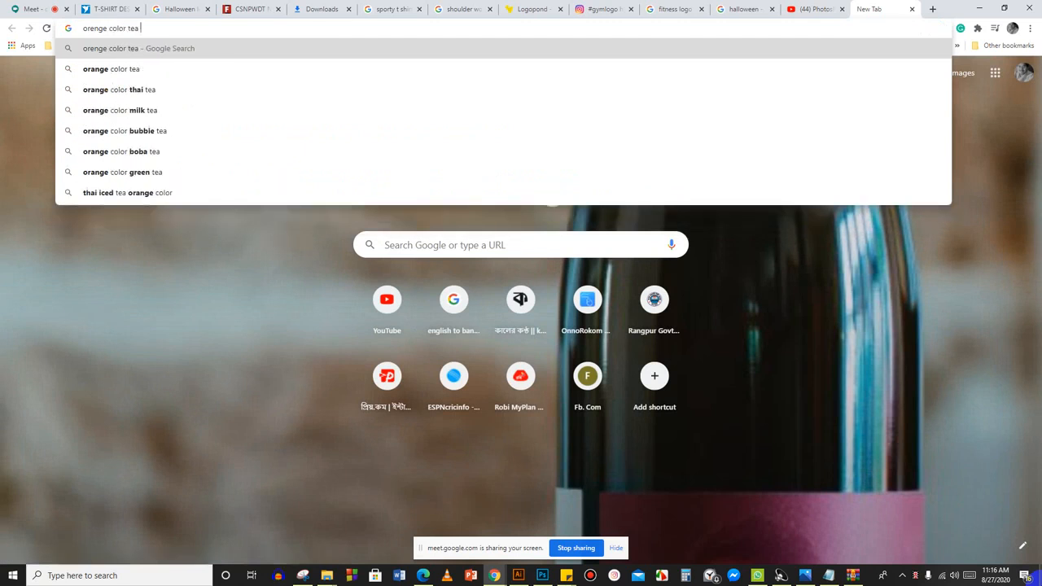
{"action": "type", "text": "shi"}
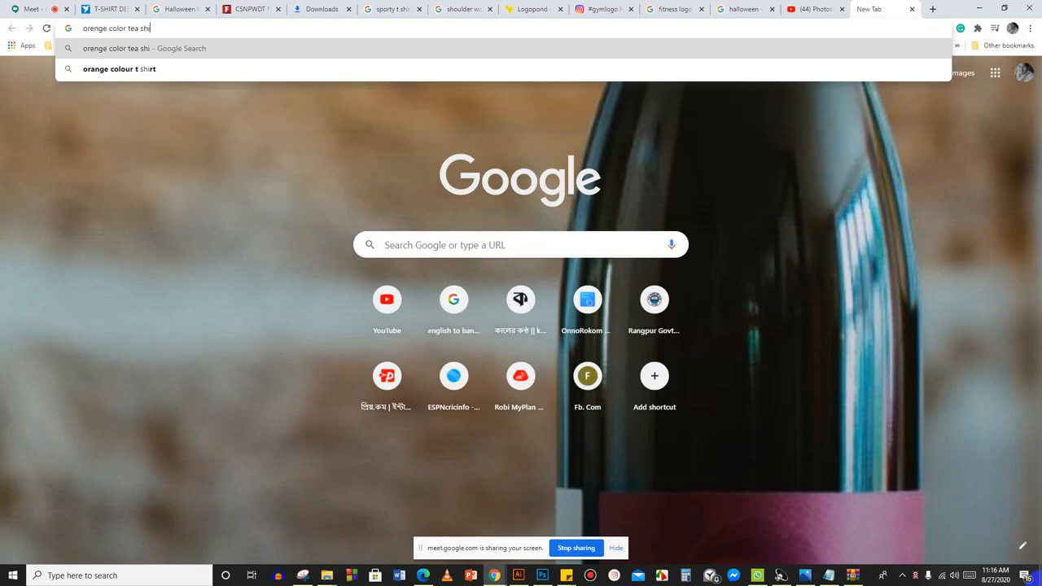
{"action": "type", "text": "rt moct"}
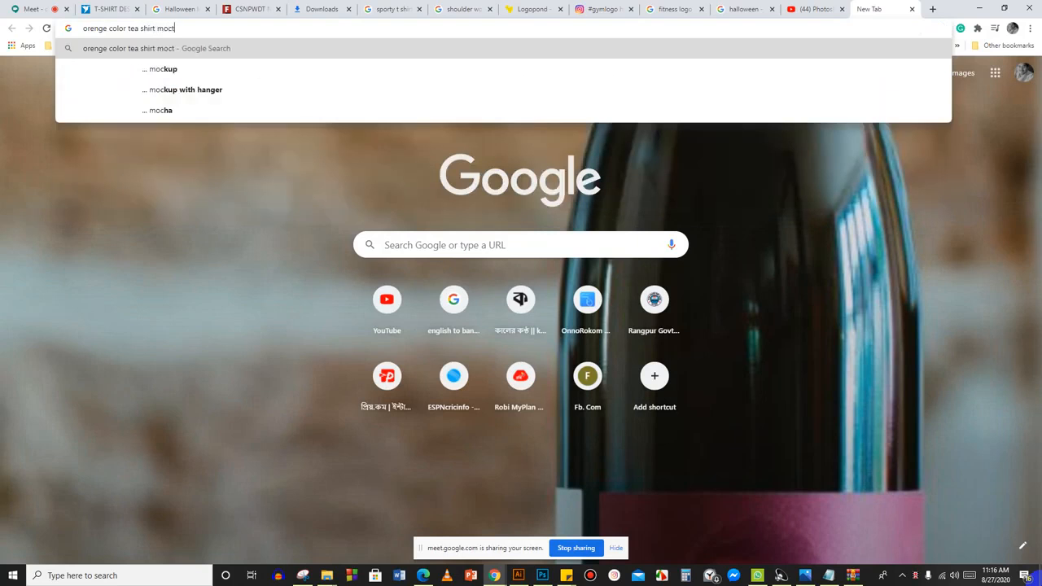
{"action": "key", "text": "Down"}
{"action": "key", "text": "Return"}
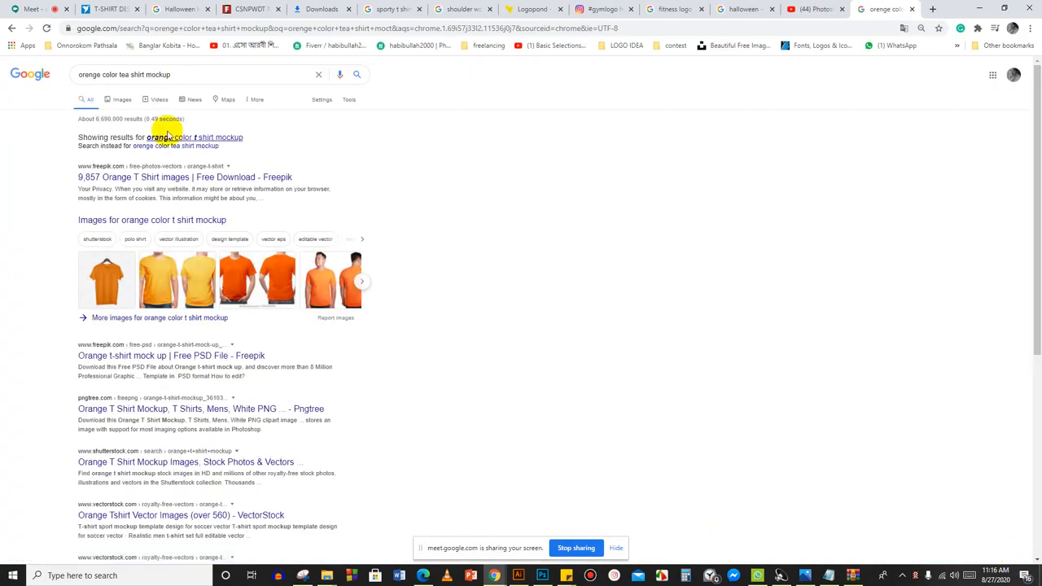
{"action": "left_click", "coordinate": [195, 138]}
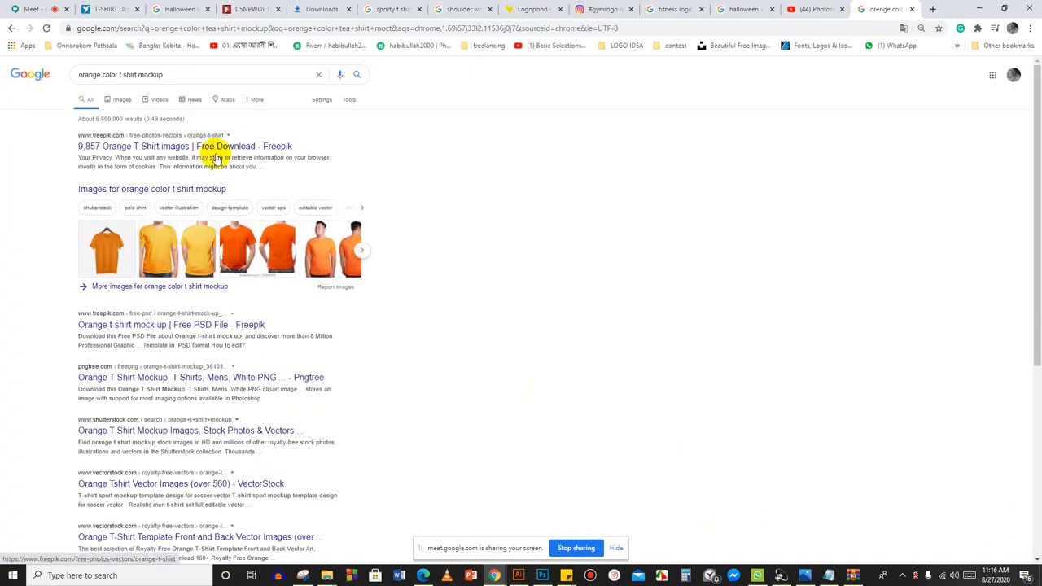
Open Freepik's orange T-shirt images from the search results and examine the page for a suitable orange shirt reference.
{"action": "left_click", "coordinate": [205, 147]}
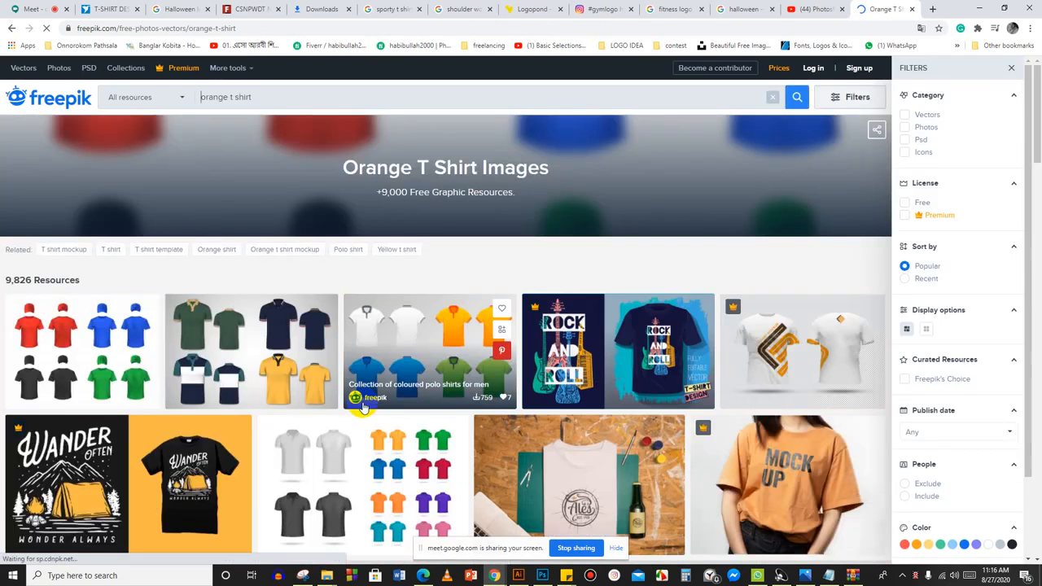
{"action": "scroll", "coordinate": [360, 401], "scroll_direction": "down", "scroll_amount": 1}
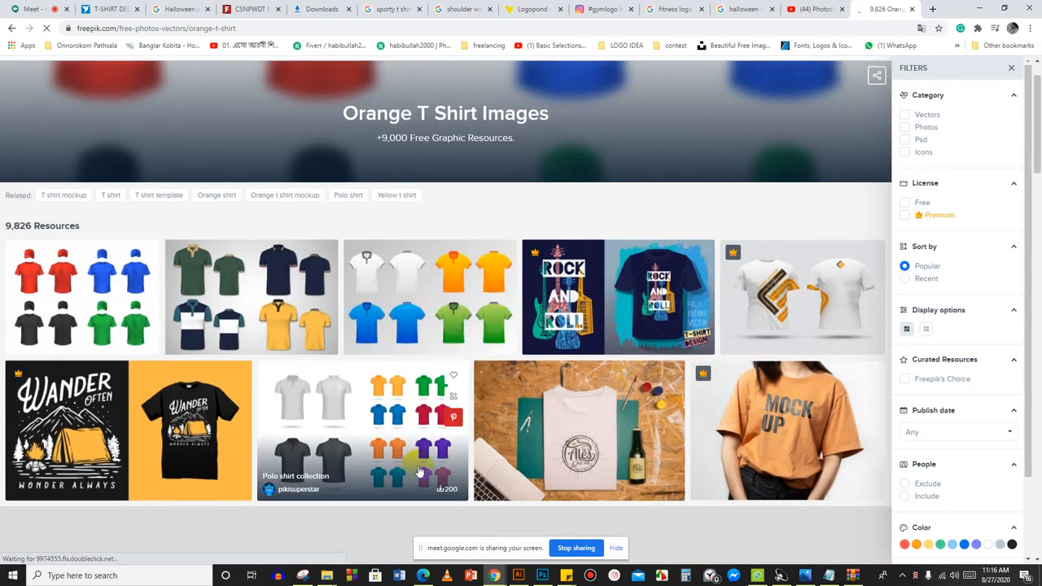
{"action": "scroll", "coordinate": [418, 468], "scroll_direction": "down", "scroll_amount": 4}
{"action": "scroll", "coordinate": [418, 465], "scroll_direction": "up", "scroll_amount": 2}
{"action": "scroll", "coordinate": [432, 411], "scroll_direction": "down", "scroll_amount": 4}
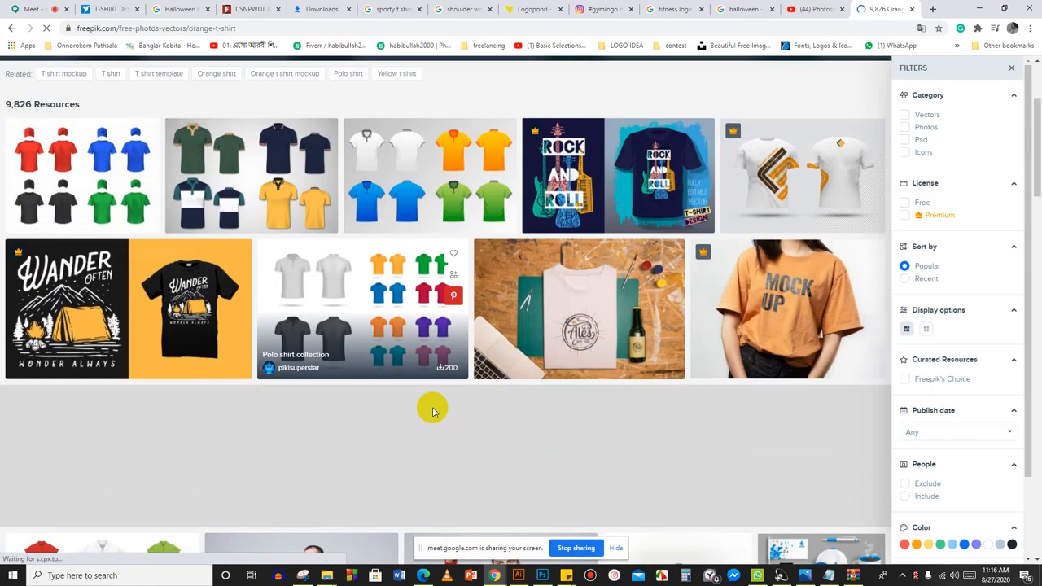
{"action": "scroll", "coordinate": [432, 410], "scroll_direction": "down", "scroll_amount": 5}
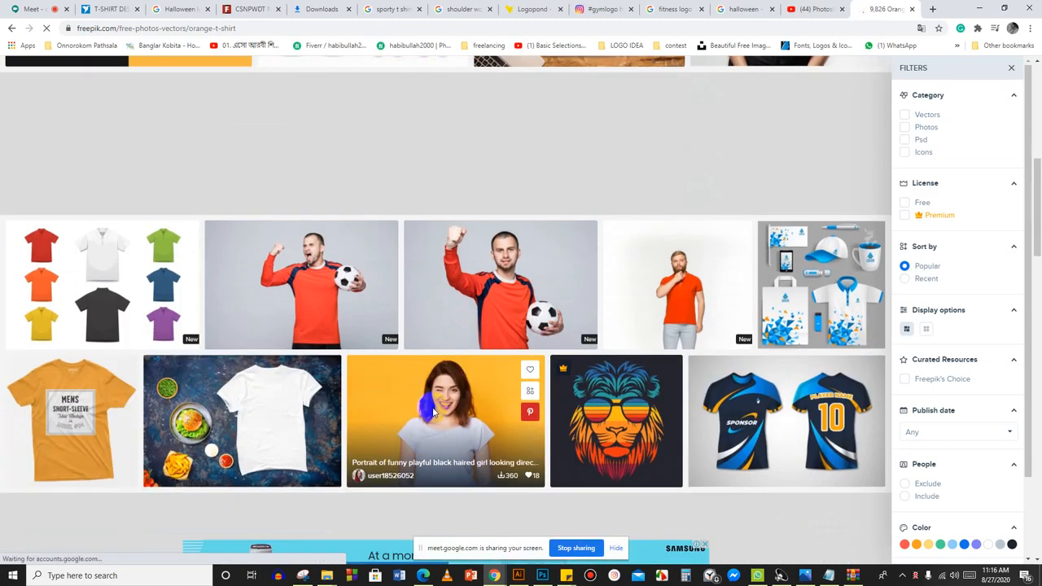
{"action": "scroll", "coordinate": [433, 411], "scroll_direction": "down", "scroll_amount": 4}
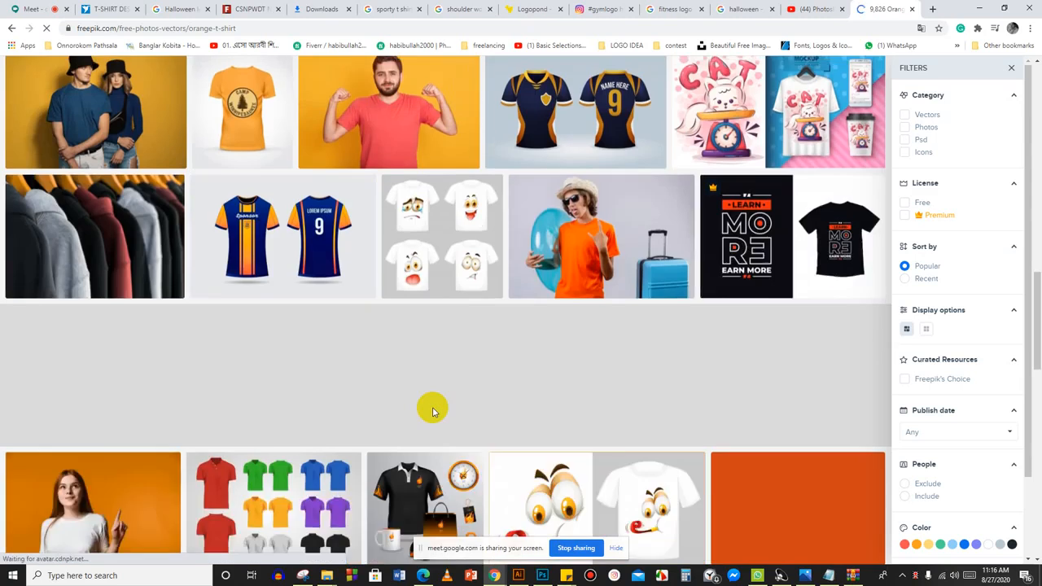
{"action": "scroll", "coordinate": [432, 411], "scroll_direction": "up", "scroll_amount": 1}
{"action": "scroll", "coordinate": [432, 411], "scroll_direction": "down", "scroll_amount": 1}
{"action": "scroll", "coordinate": [432, 411], "scroll_direction": "down", "scroll_amount": 4}
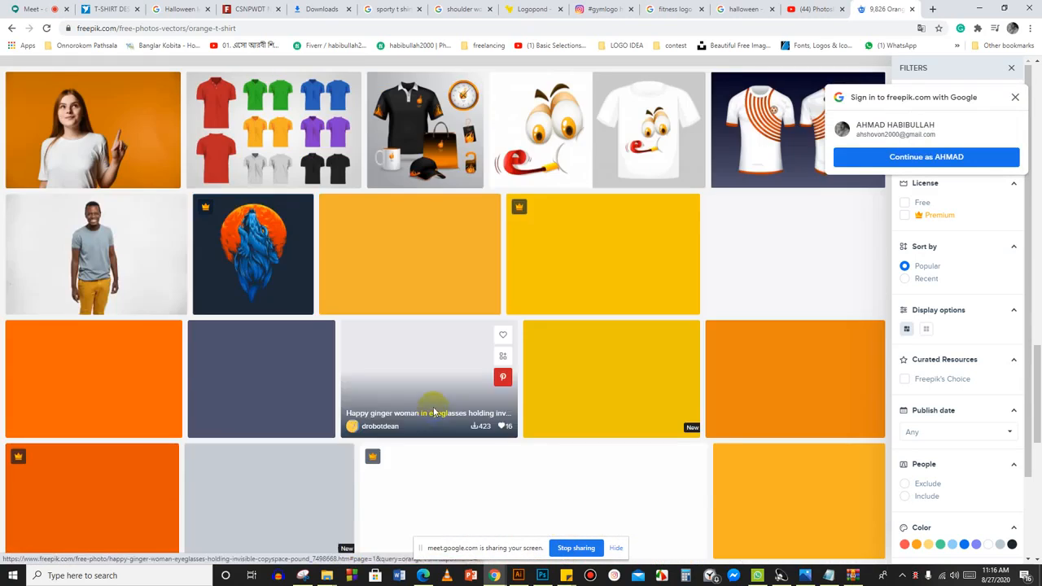
{"action": "scroll", "coordinate": [432, 411], "scroll_direction": "up", "scroll_amount": 1}
{"action": "scroll", "coordinate": [432, 411], "scroll_direction": "down", "scroll_amount": 4}
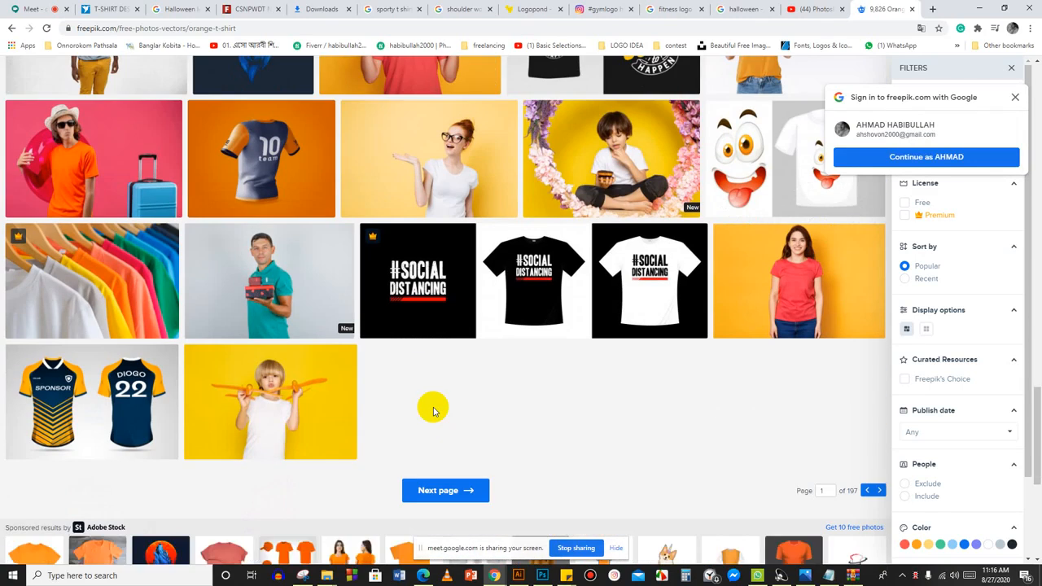
{"action": "scroll", "coordinate": [432, 411], "scroll_direction": "down", "scroll_amount": 5}
{"action": "scroll", "coordinate": [432, 410], "scroll_direction": "up", "scroll_amount": 6}
{"action": "scroll", "coordinate": [432, 411], "scroll_direction": "down", "scroll_amount": 5}
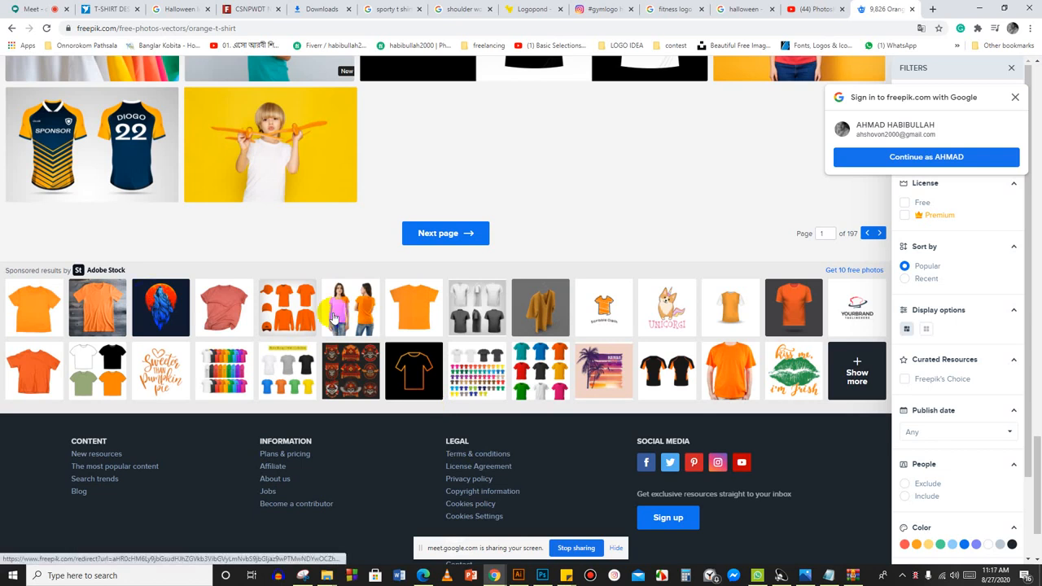
{"action": "scroll", "coordinate": [554, 350], "scroll_direction": "up", "scroll_amount": 5}
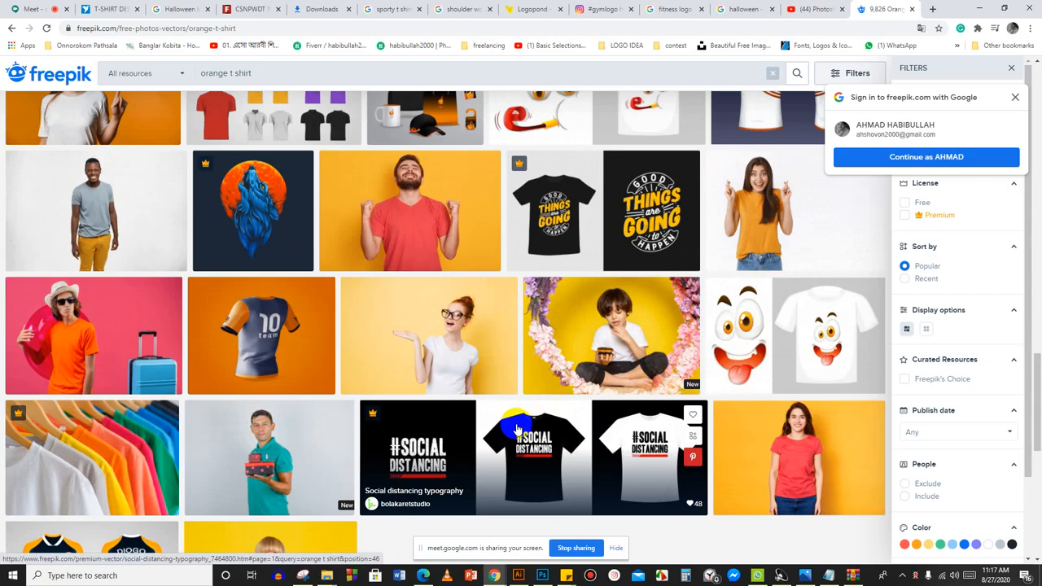
{"action": "scroll", "coordinate": [513, 429], "scroll_direction": "up", "scroll_amount": 4}
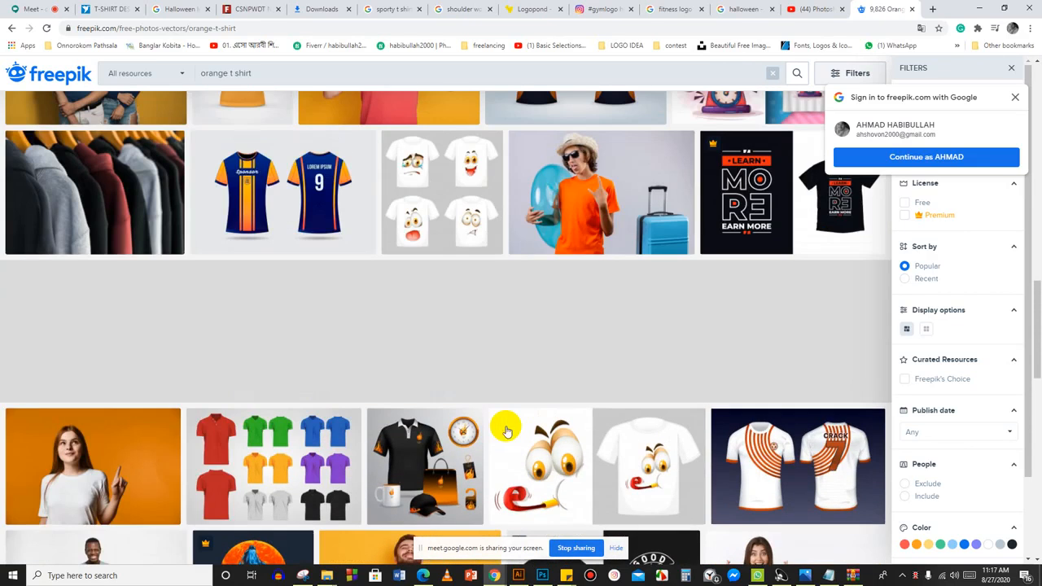
{"action": "scroll", "coordinate": [506, 430], "scroll_direction": "up", "scroll_amount": 2}
{"action": "scroll", "coordinate": [505, 429], "scroll_direction": "up", "scroll_amount": 3}
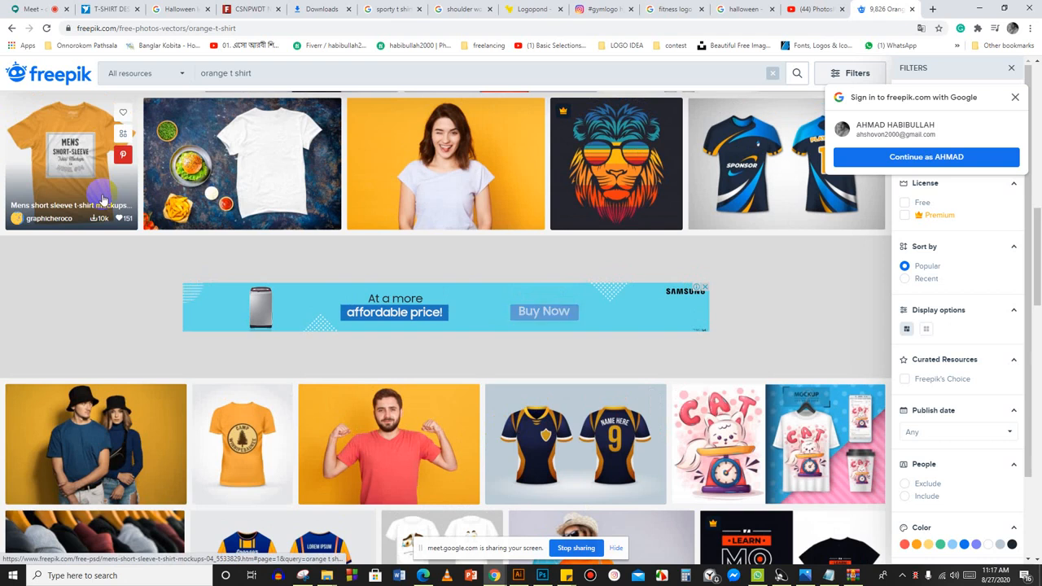
{"action": "scroll", "coordinate": [174, 391], "scroll_direction": "up", "scroll_amount": 3}
{"action": "scroll", "coordinate": [179, 395], "scroll_direction": "down", "scroll_amount": 4}
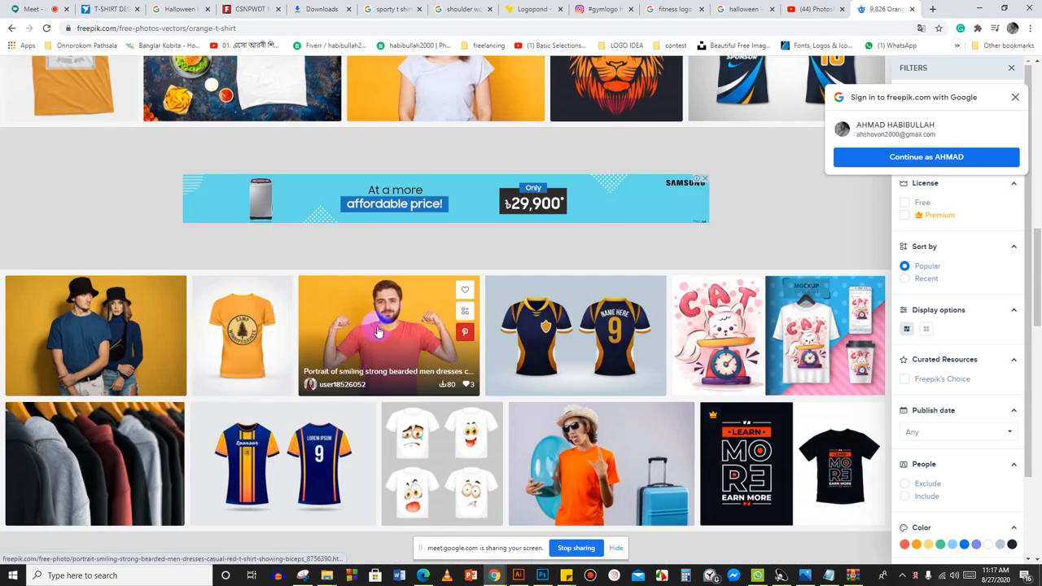
Open the Freepik photo of the bearded man flexing in a red t-shirt and browse its related images.
{"action": "left_click", "coordinate": [375, 332]}
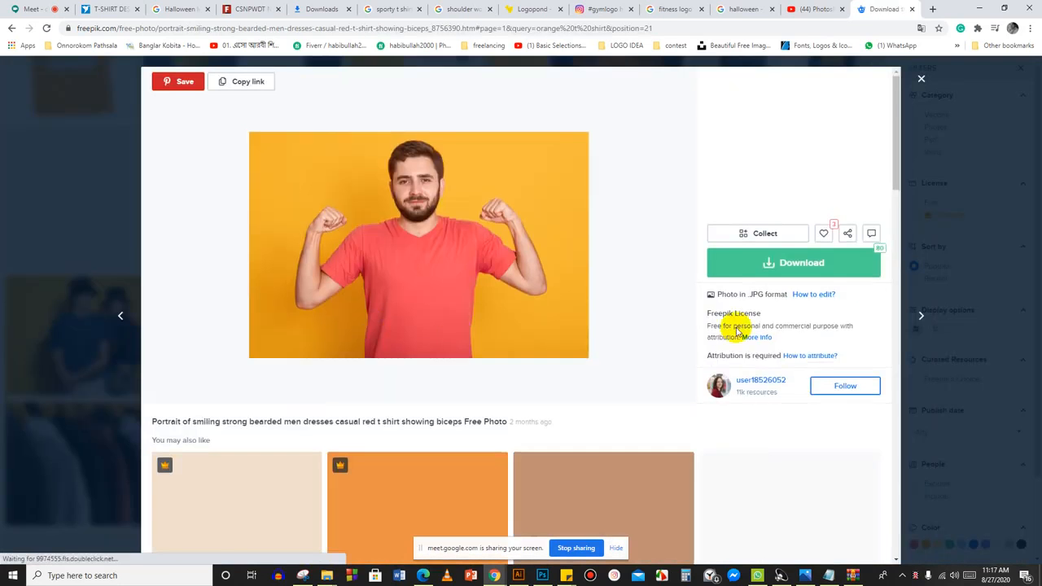
{"action": "scroll", "coordinate": [725, 328], "scroll_direction": "down", "scroll_amount": 3}
{"action": "scroll", "coordinate": [513, 433], "scroll_direction": "up", "scroll_amount": 3}
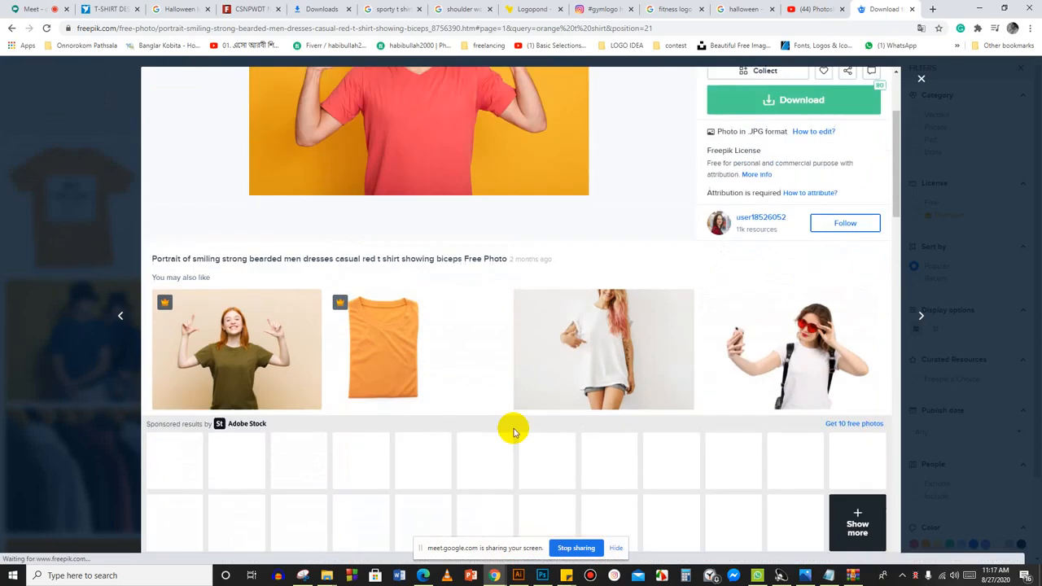
{"action": "scroll", "coordinate": [521, 429], "scroll_direction": "down", "scroll_amount": 6}
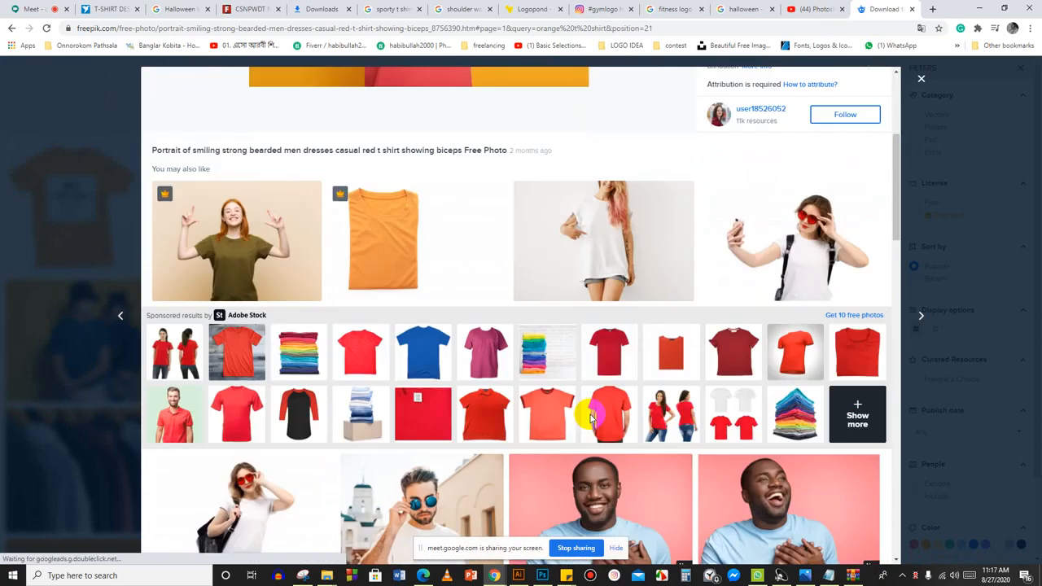
{"action": "scroll", "coordinate": [591, 419], "scroll_direction": "down", "scroll_amount": 3}
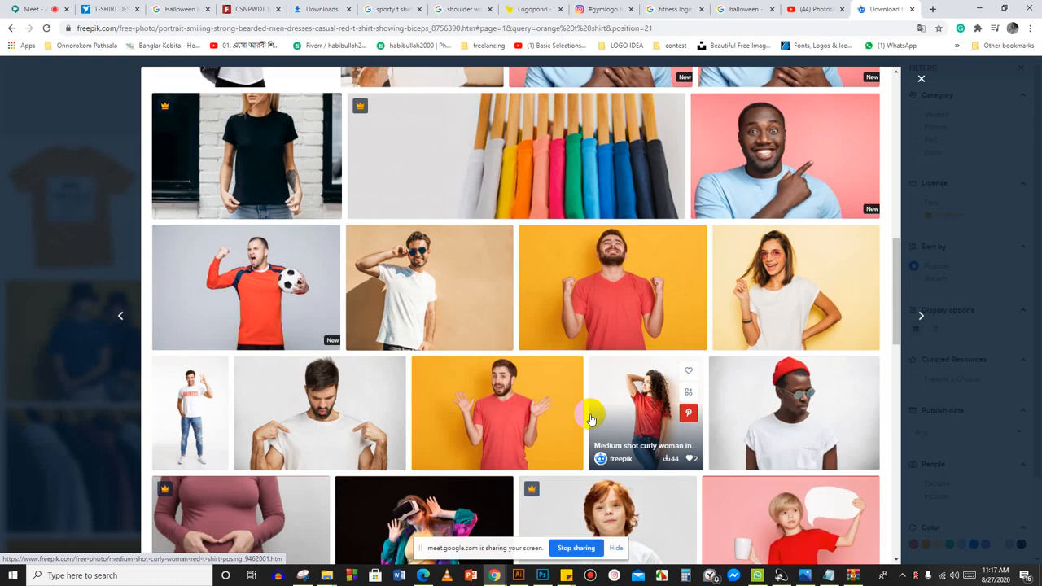
Open the related photo of the bearded man clenching his fists in a red t-shirt and download it free.
{"action": "left_click", "coordinate": [671, 302]}
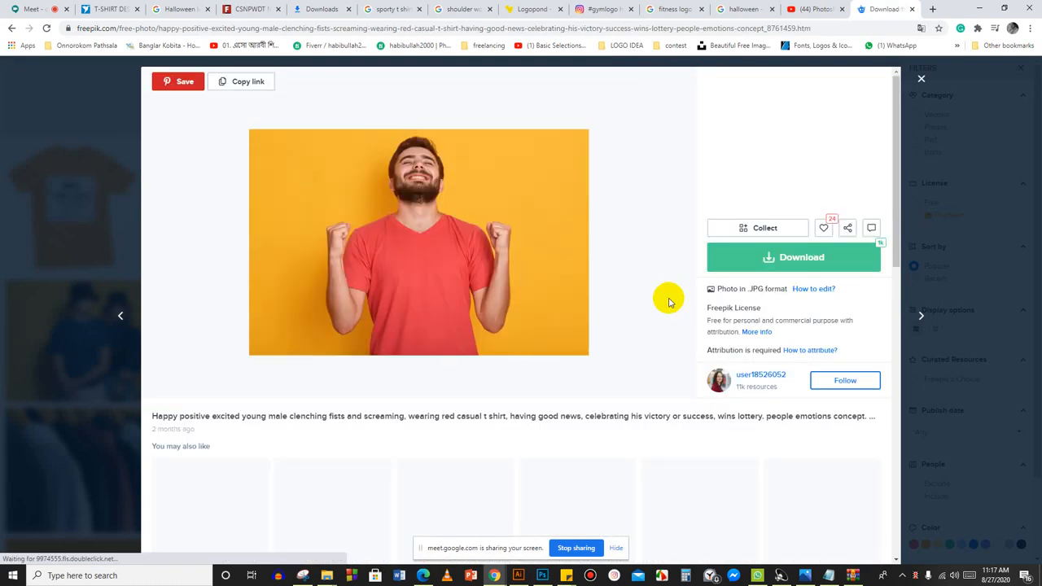
{"action": "left_click", "coordinate": [784, 263]}
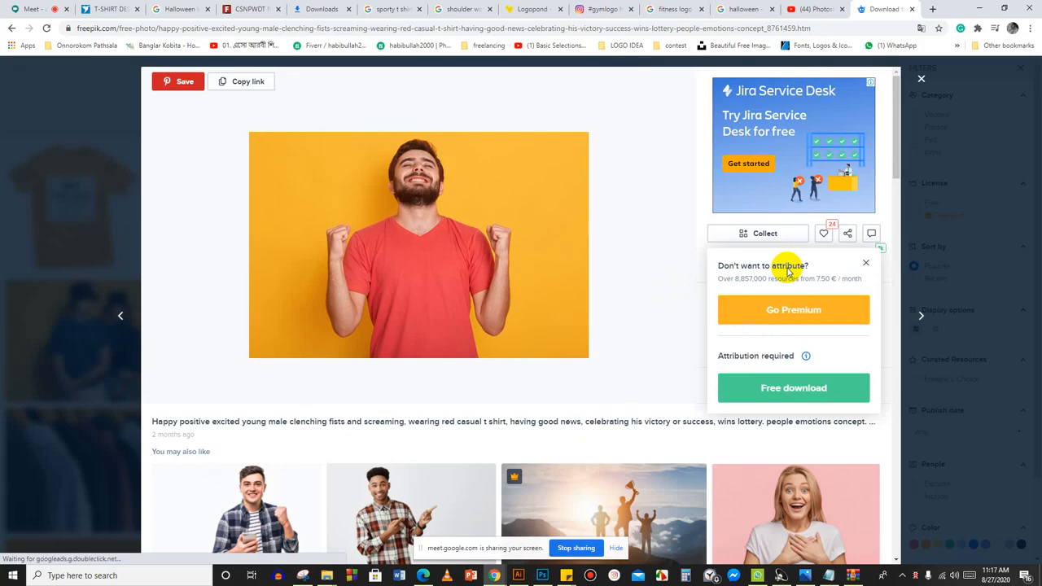
{"action": "left_click", "coordinate": [777, 394]}
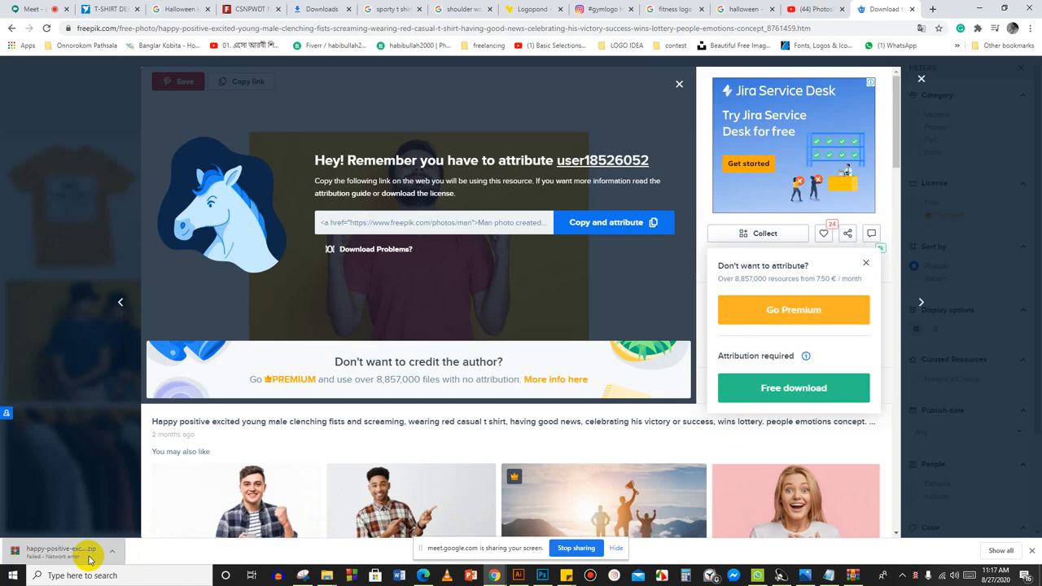
Resume the interrupted download of the happy-positive-excited zip archive from Chrome's downloads list.
{"action": "left_click", "coordinate": [1030, 28]}
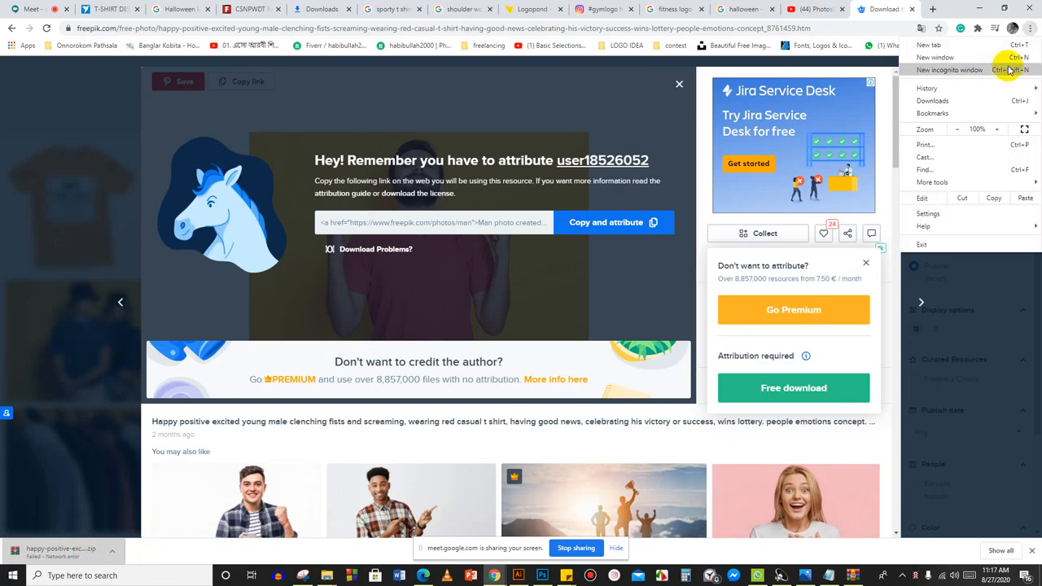
{"action": "left_click", "coordinate": [1001, 102]}
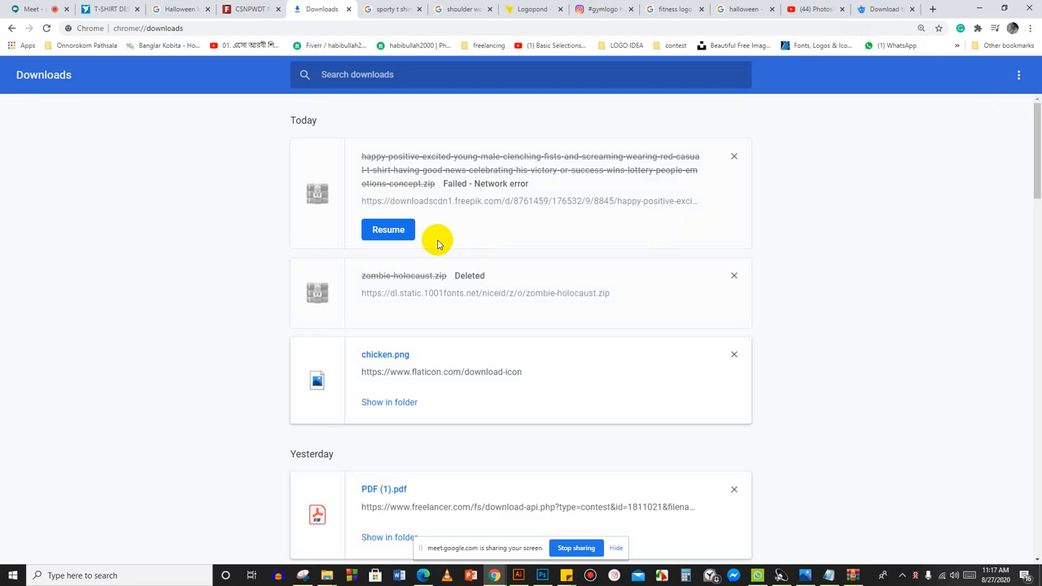
{"action": "left_click", "coordinate": [387, 231]}
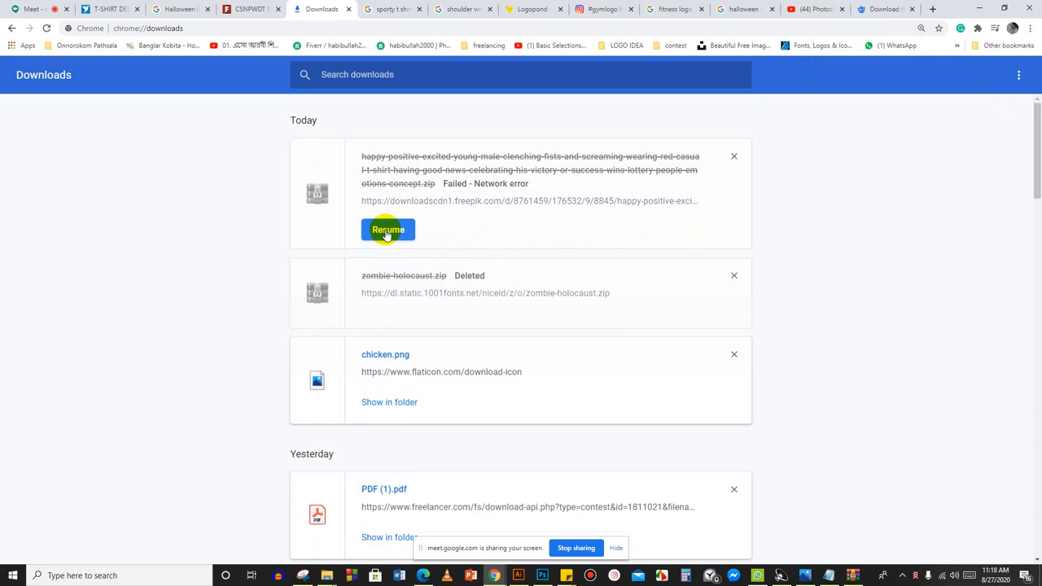
{"action": "left_click", "coordinate": [387, 231]}
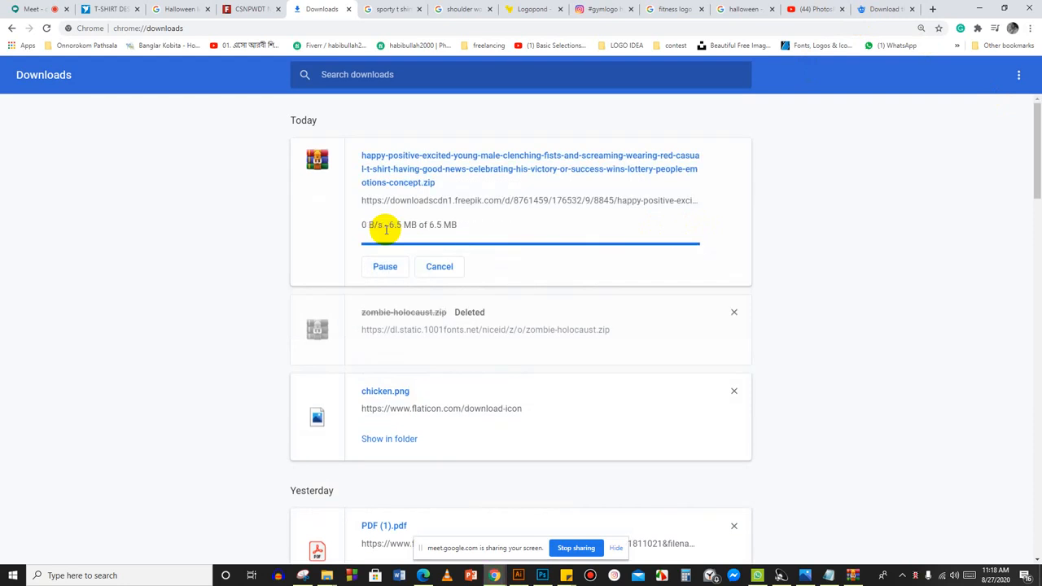
{"action": "left_click", "coordinate": [387, 231]}
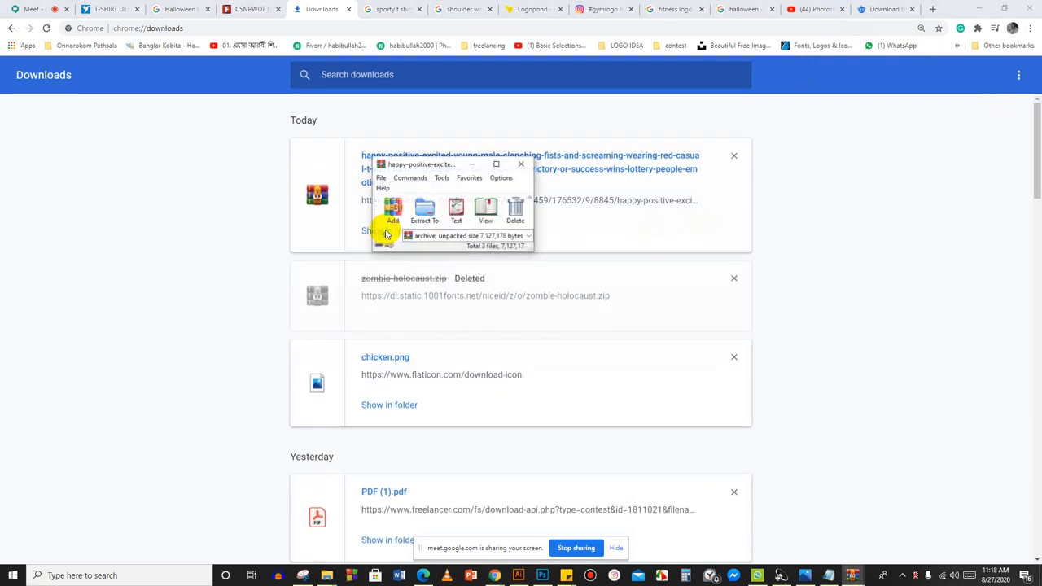
{"action": "left_click", "coordinate": [519, 166]}
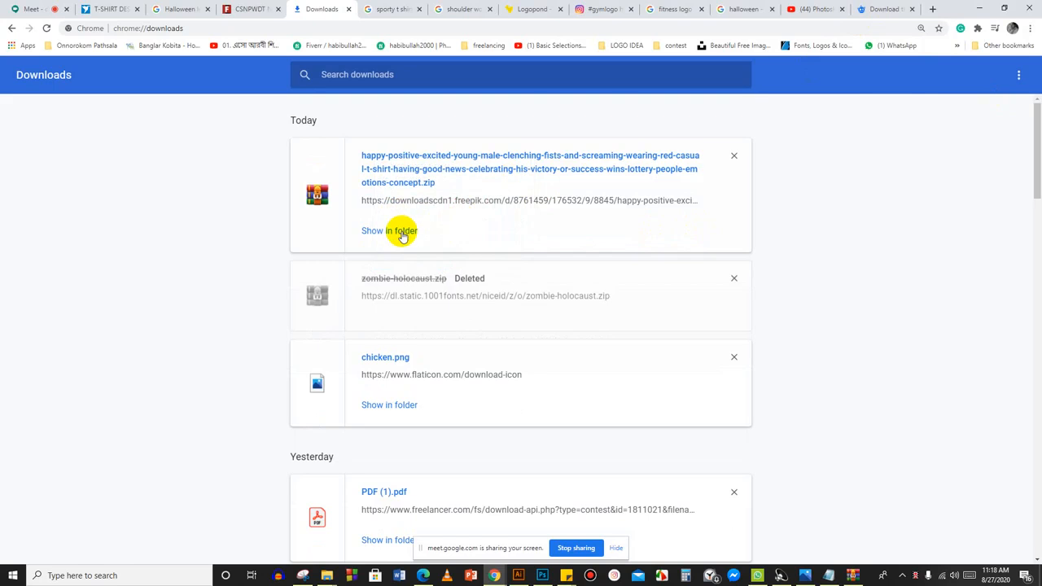
Show the downloaded archive in its folder, move it into New folder (9) and open that folder.
{"action": "left_click", "coordinate": [402, 232]}
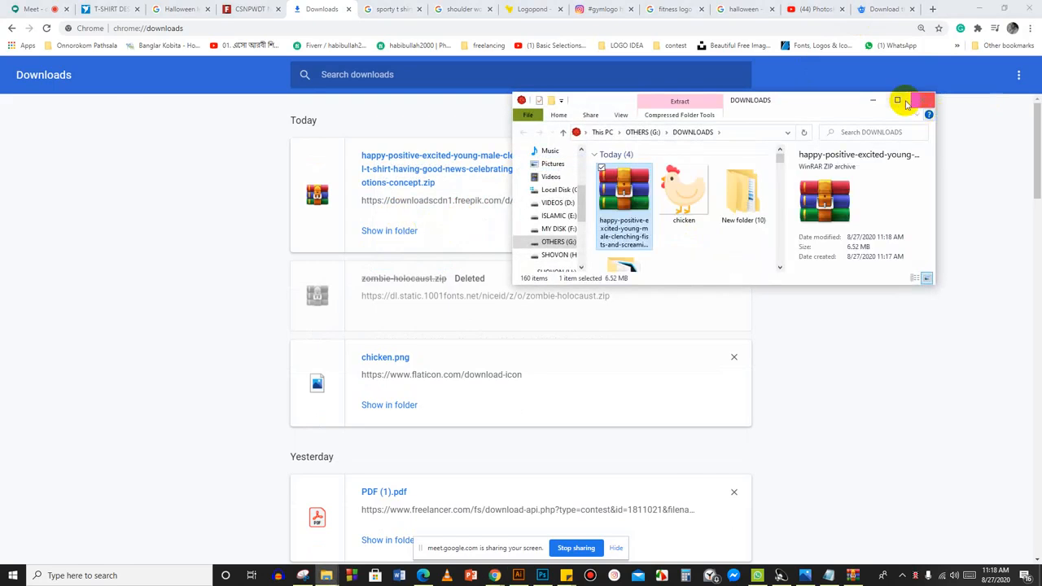
{"action": "left_click", "coordinate": [897, 100]}
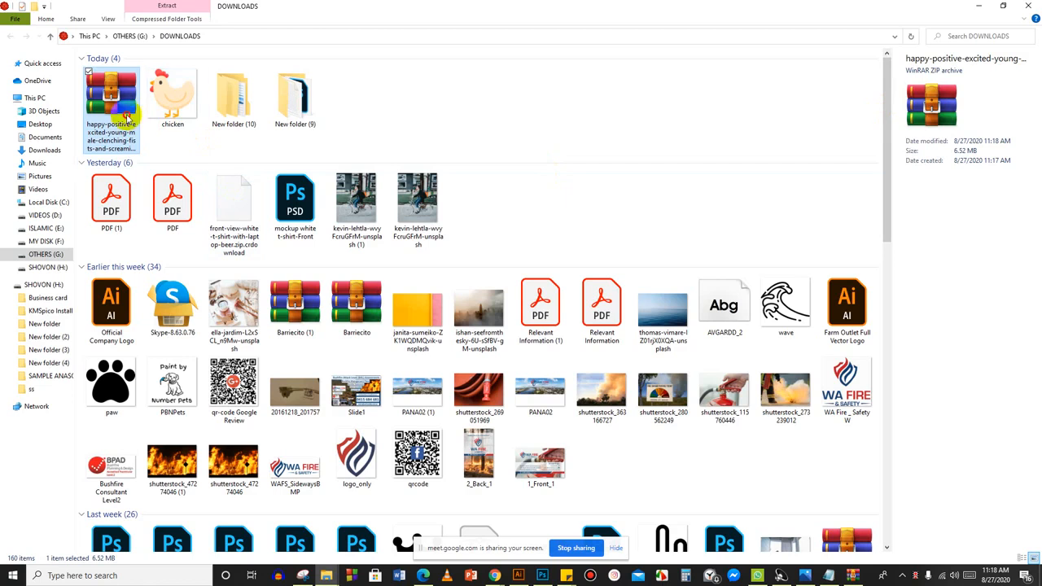
{"action": "left_click_drag", "start_coordinate": [126, 118], "coordinate": [290, 112]}
{"action": "double_click", "coordinate": [237, 101]}
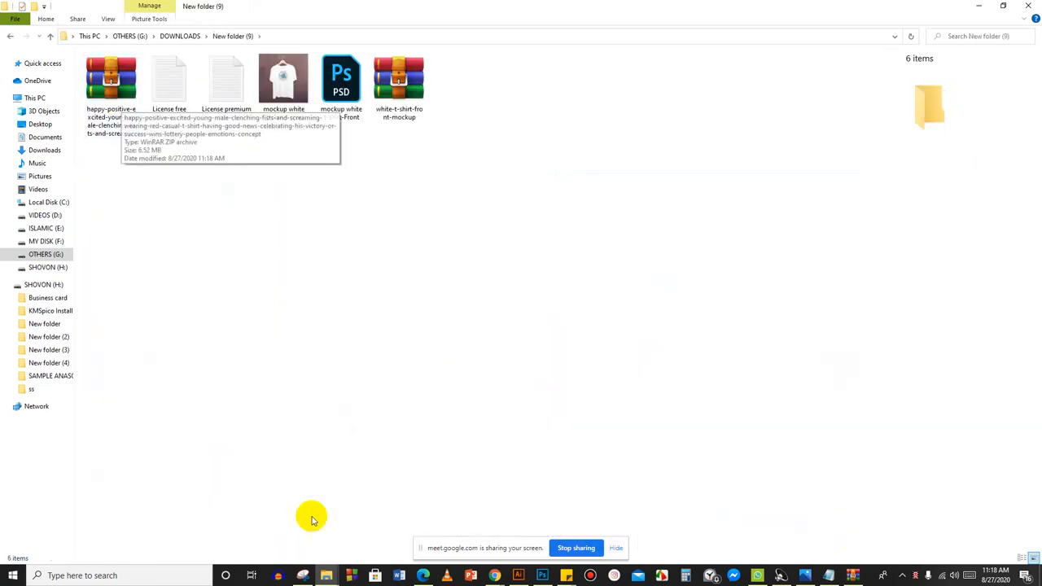
Switch to the Google Meet call in Chrome and unmute the microphone.
{"action": "left_click", "coordinate": [470, 575]}
{"action": "mouse_move", "coordinate": [491, 578]}
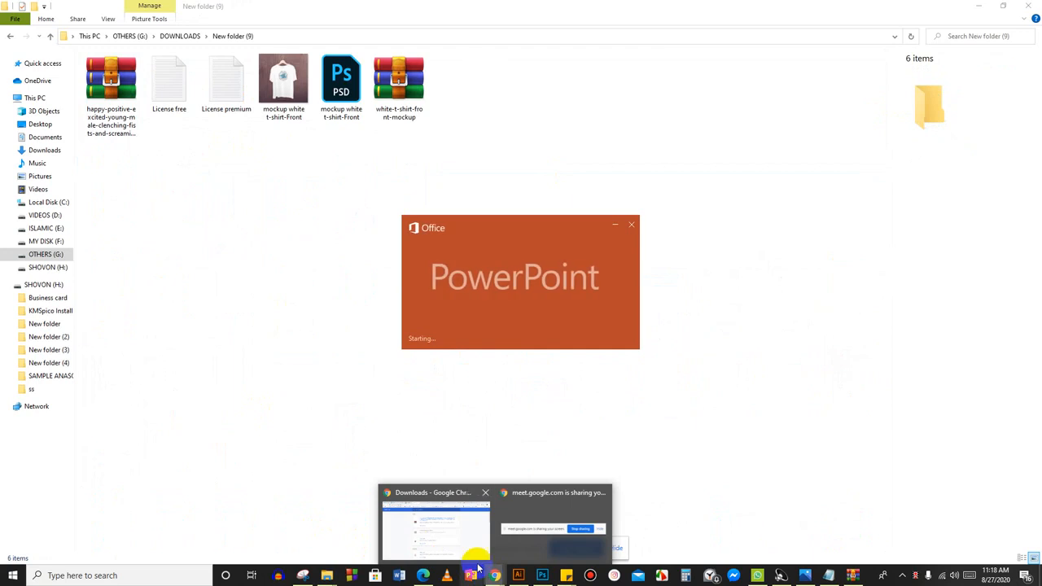
{"action": "left_click", "coordinate": [453, 523]}
{"action": "left_click", "coordinate": [53, 9]}
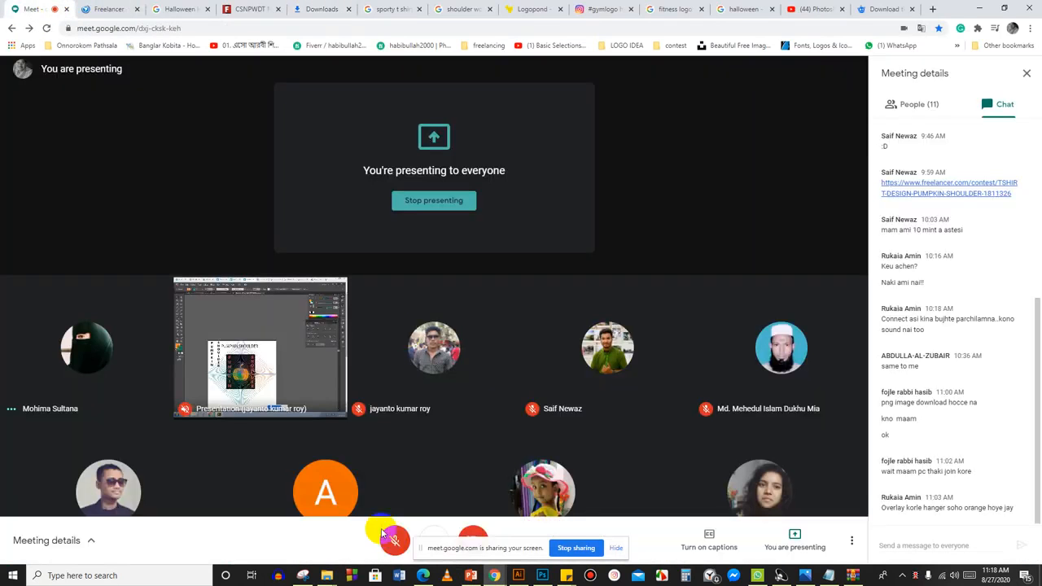
{"action": "left_click", "coordinate": [393, 540]}
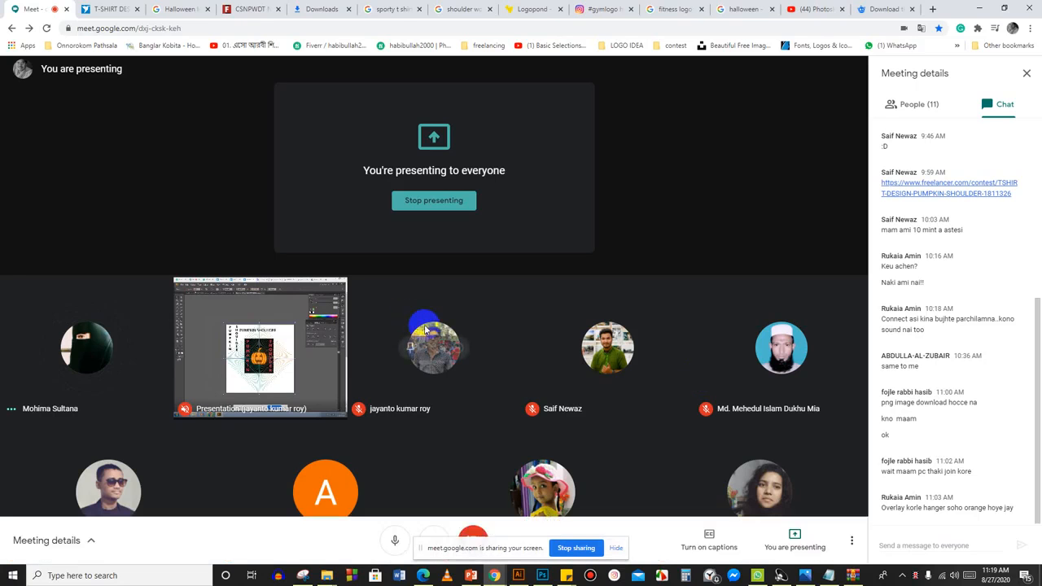
{"action": "mouse_move", "coordinate": [542, 575]}
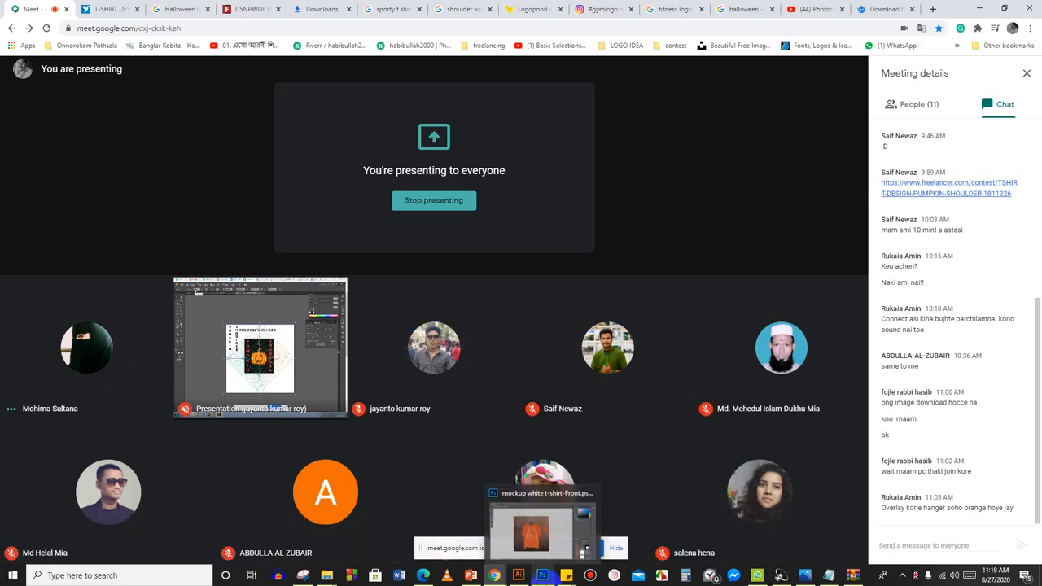
{"action": "left_click", "coordinate": [891, 9]}
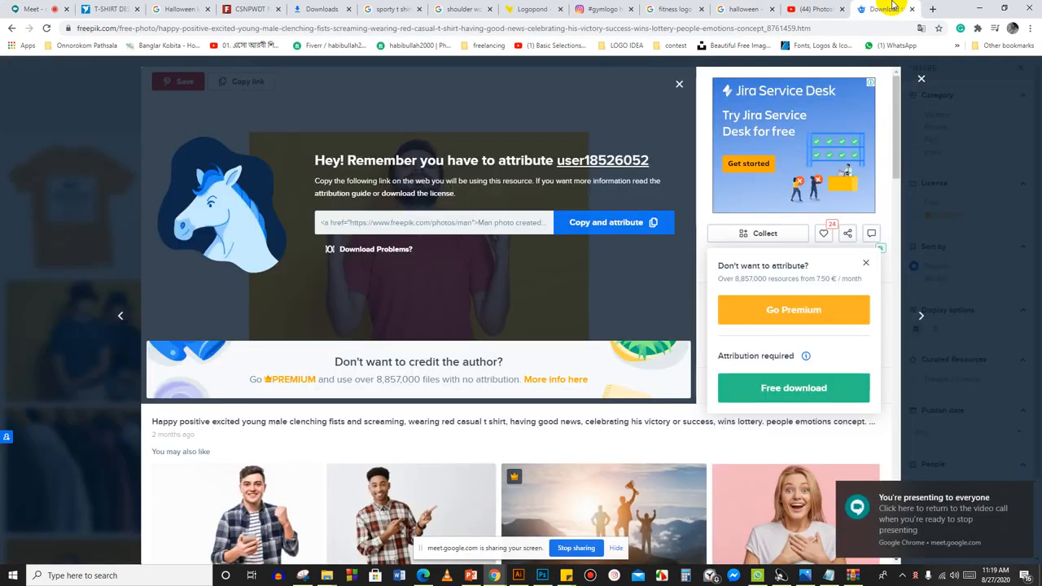
{"action": "scroll", "coordinate": [546, 353], "scroll_direction": "down", "scroll_amount": 3}
{"action": "scroll", "coordinate": [546, 351], "scroll_direction": "down", "scroll_amount": 2}
{"action": "scroll", "coordinate": [537, 358], "scroll_direction": "up", "scroll_amount": 5}
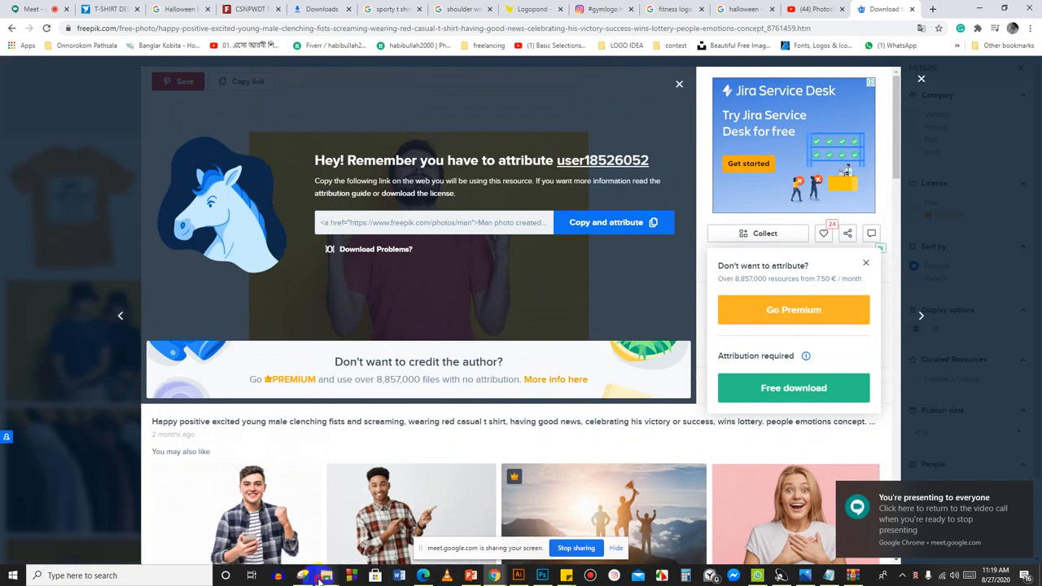
Switch to New folder (9) in File Explorer and extract the photo 8845 from the archive there, without replacing the existing license file.
{"action": "mouse_move", "coordinate": [326, 573]}
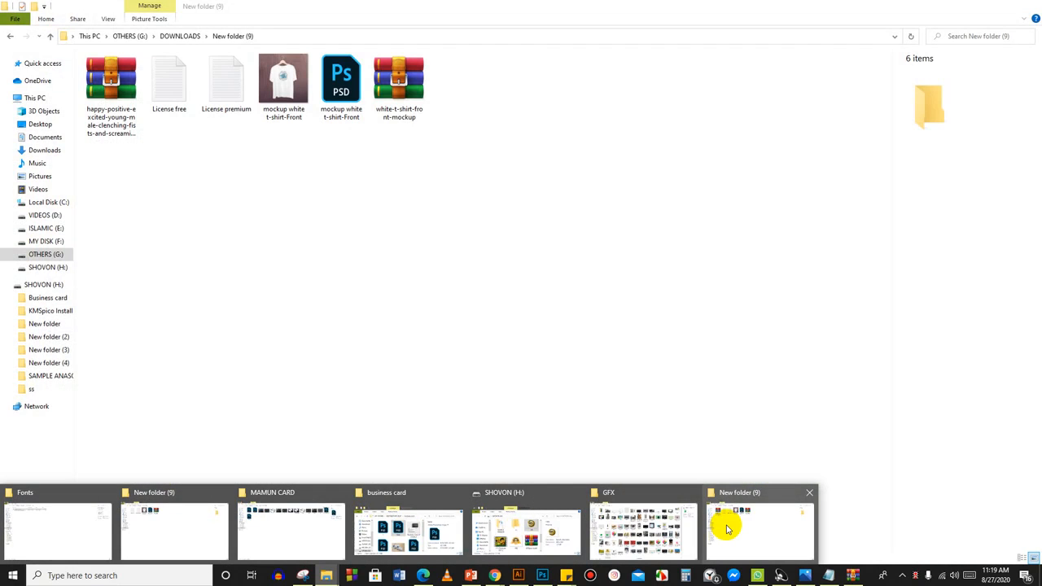
{"action": "left_click", "coordinate": [727, 529]}
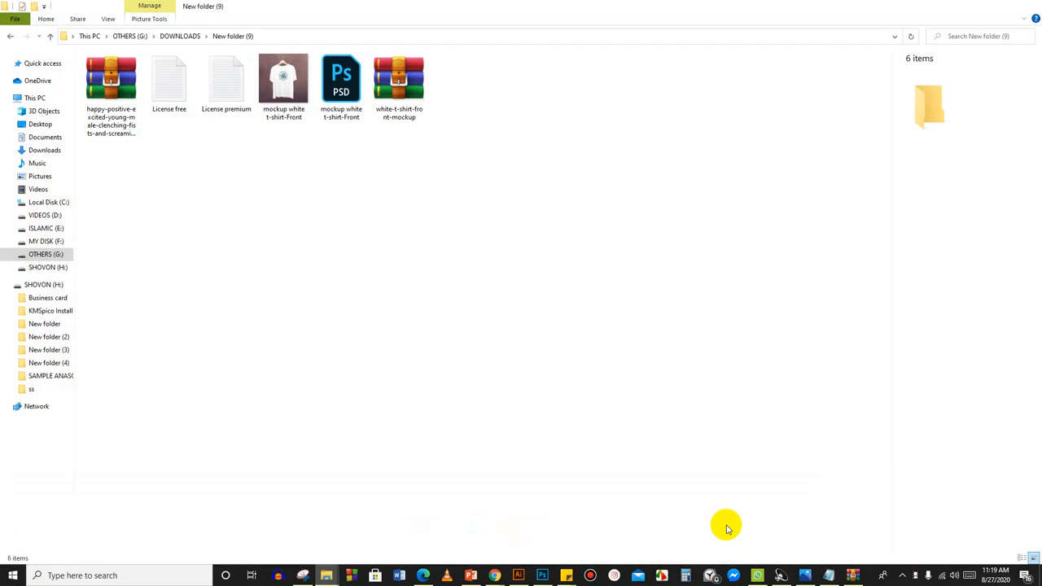
{"action": "left_click", "coordinate": [104, 98]}
{"action": "right_click", "coordinate": [101, 99]}
{"action": "left_click", "coordinate": [155, 160]}
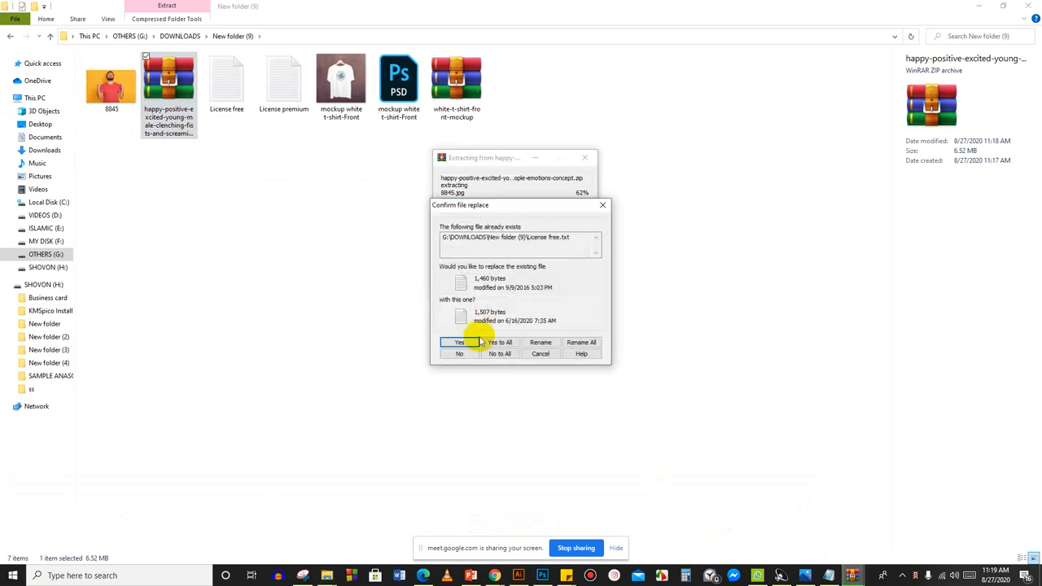
{"action": "left_click", "coordinate": [602, 204]}
{"action": "right_click", "coordinate": [260, 173]}
{"action": "left_click", "coordinate": [308, 216]}
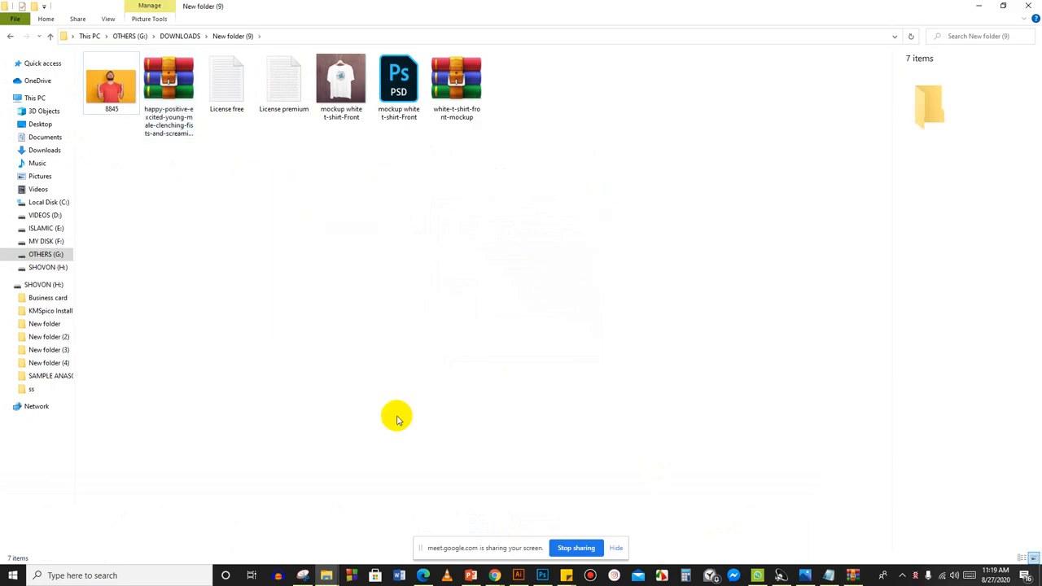
Return to the Google Meet call and watch the shared Photoshop t-shirt recolouring, muting and unmuting the microphone as needed.
{"action": "left_click", "coordinate": [493, 575]}
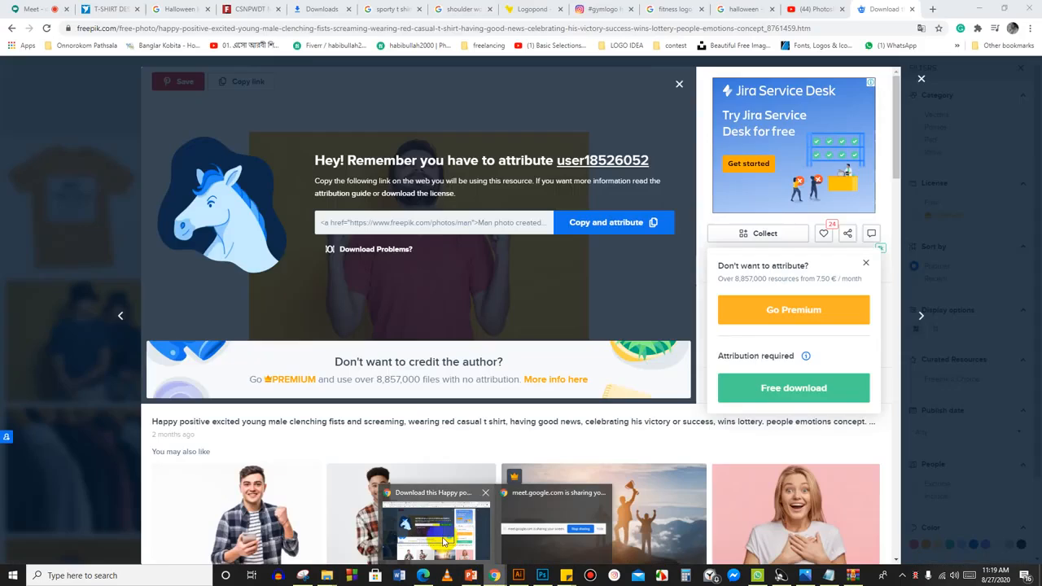
{"action": "left_click", "coordinate": [445, 538]}
{"action": "left_click", "coordinate": [29, 9]}
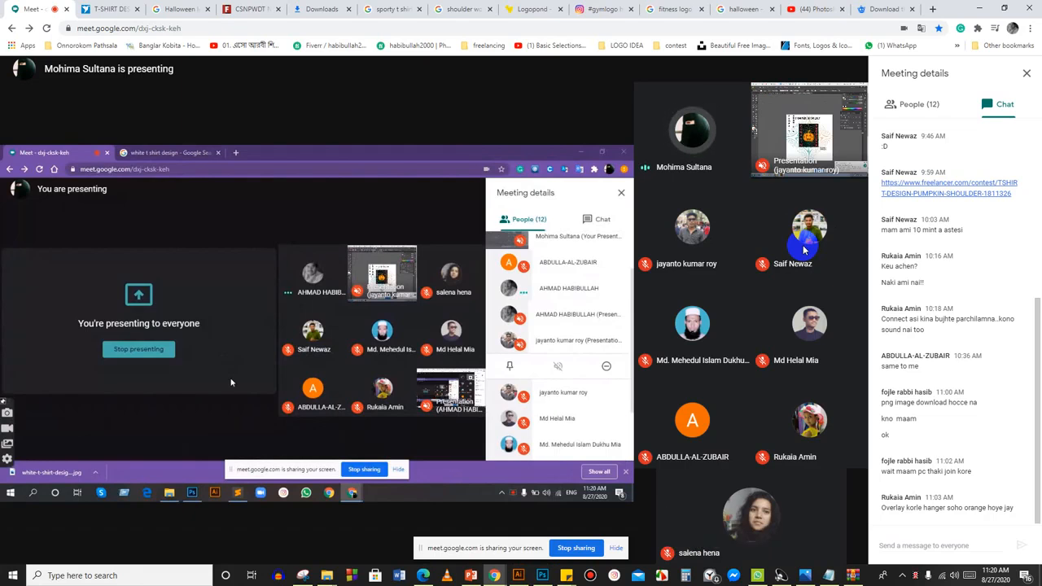
{"action": "left_click", "coordinate": [391, 539]}
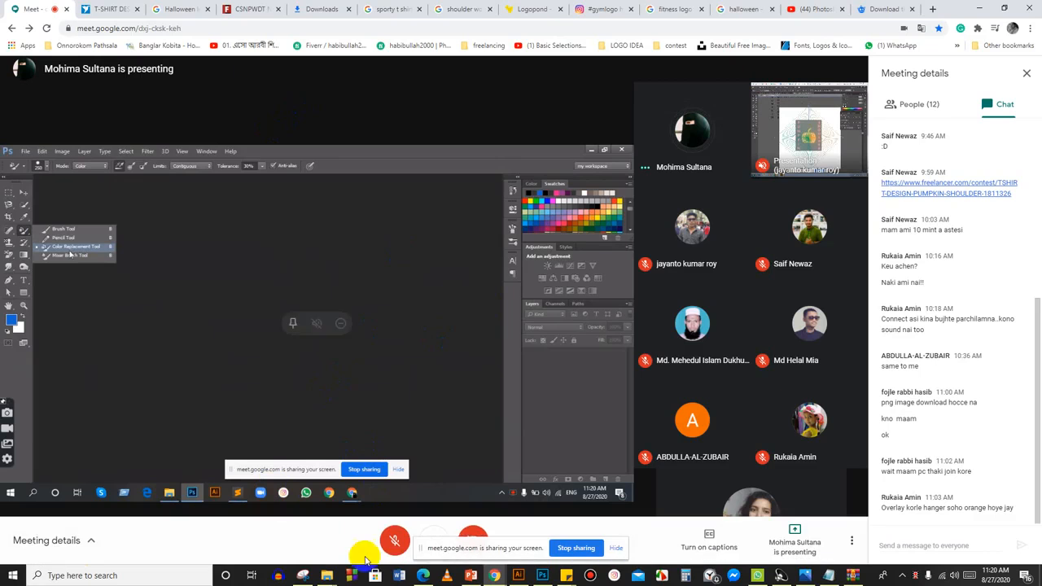
{"action": "left_click", "coordinate": [395, 540]}
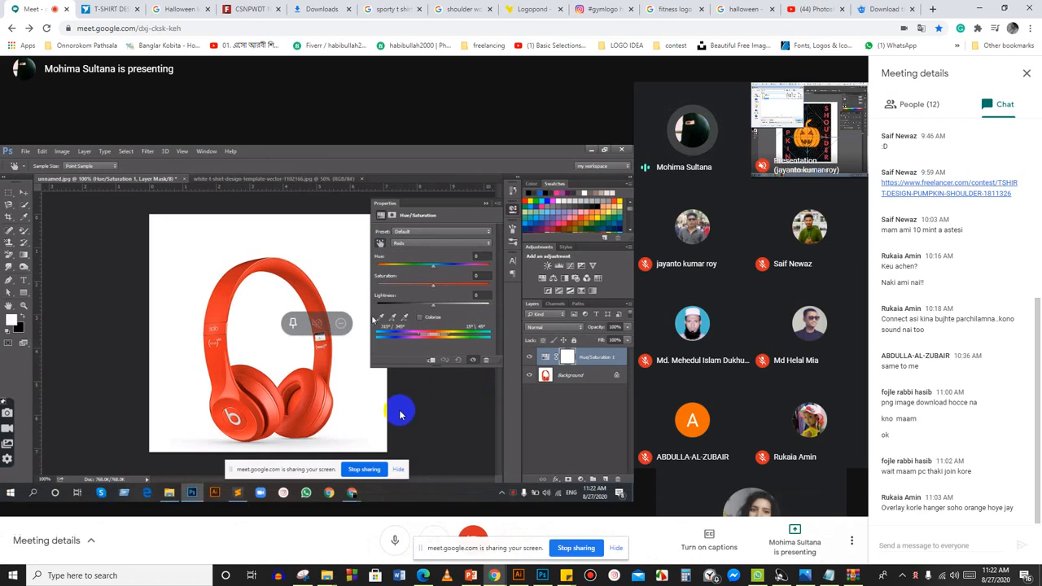
{"action": "left_click", "coordinate": [397, 536]}
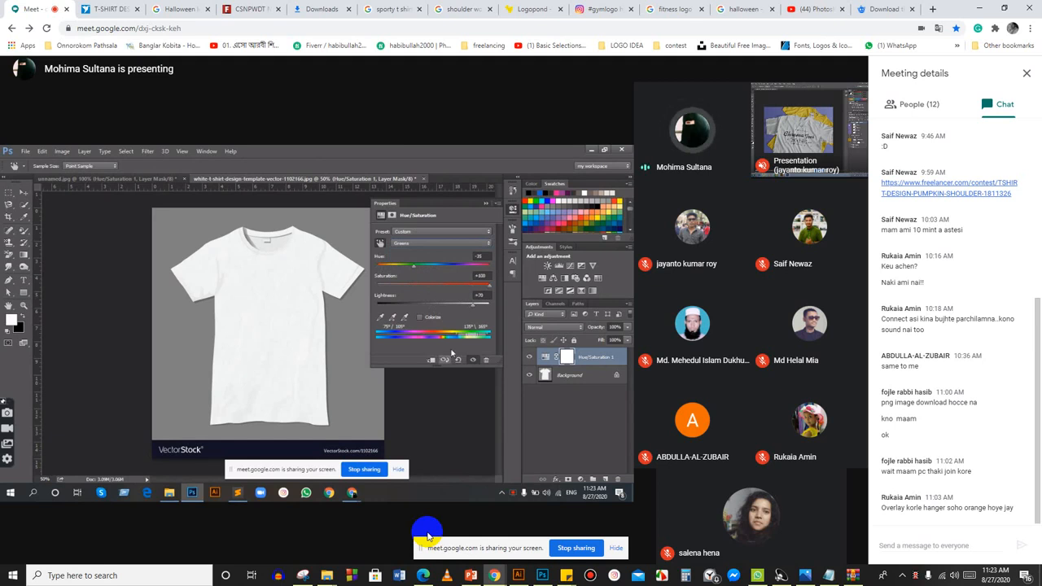
{"action": "mouse_move", "coordinate": [394, 533]}
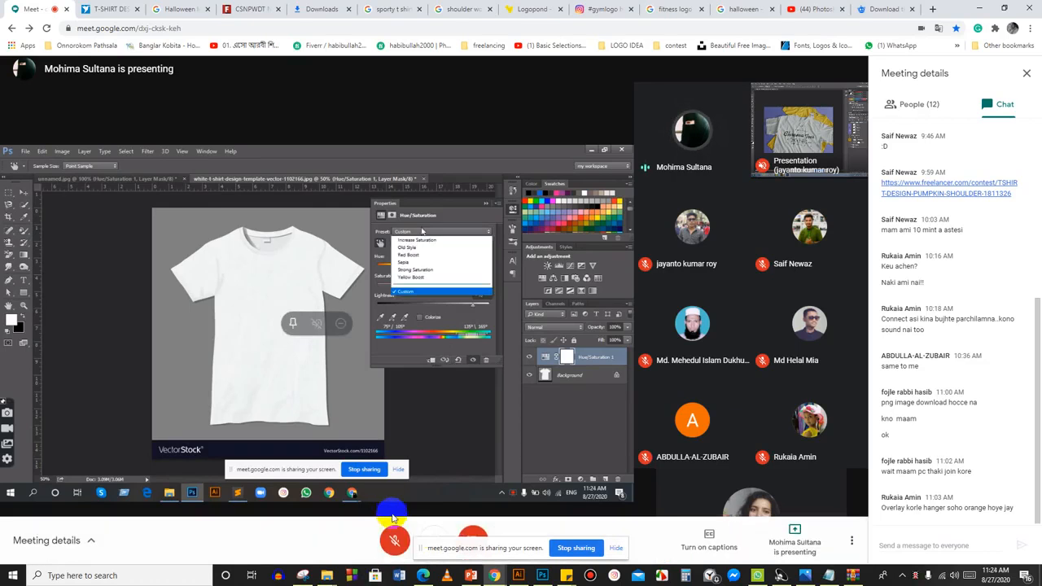
{"action": "left_click", "coordinate": [395, 537]}
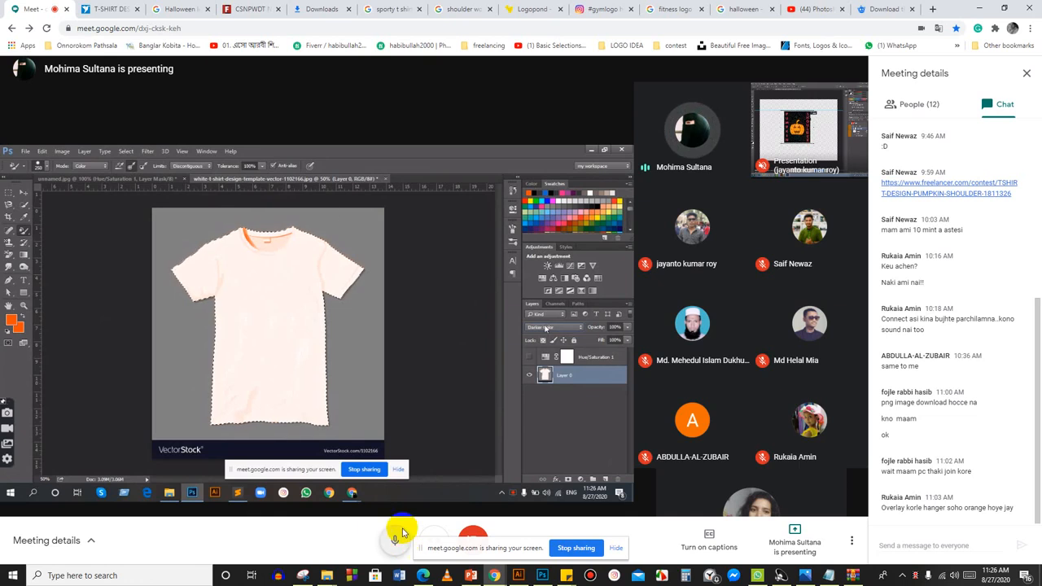
Snap the Chrome window to half the screen and move the YouTube Photoshop tutorial tab into its own window.
{"action": "key", "text": "super+Left"}
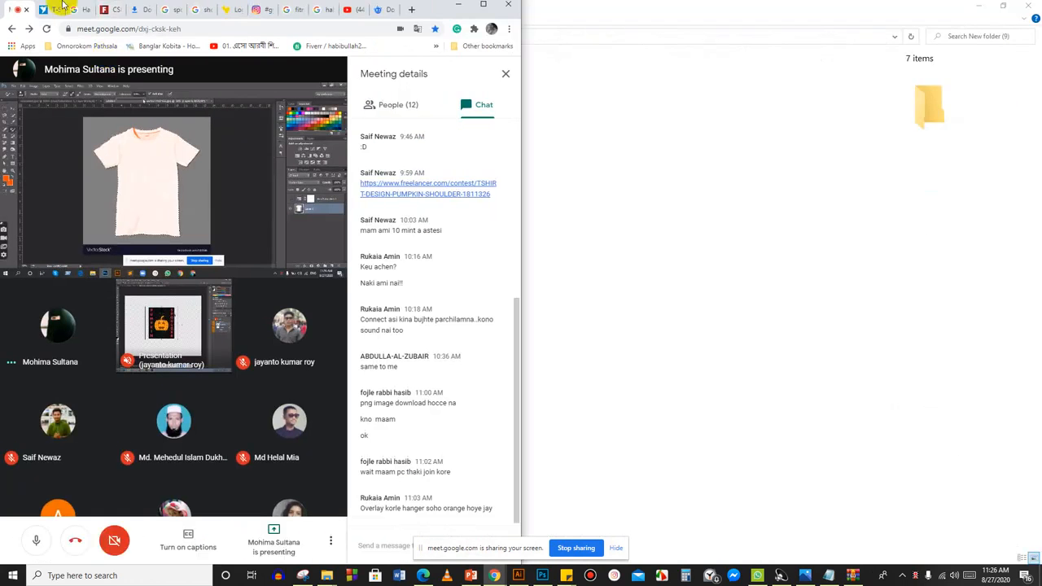
{"action": "left_click_drag", "start_coordinate": [350, 13], "coordinate": [569, 6]}
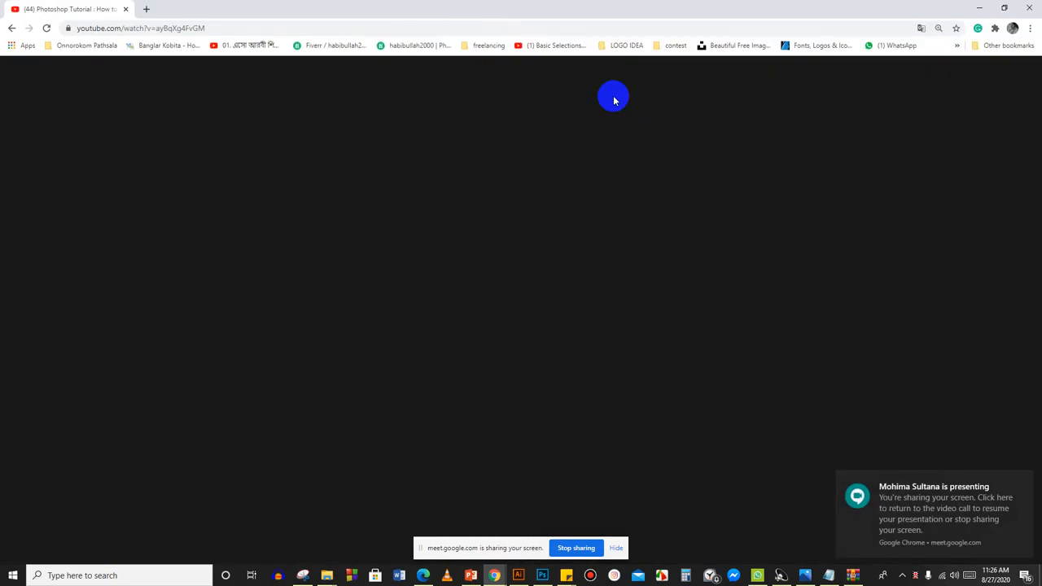
Snap the YouTube tutorial window beside the Google Meet call and watch the shirt selection and copying part, pausing at 3:05.
{"action": "key", "text": "super+Right"}
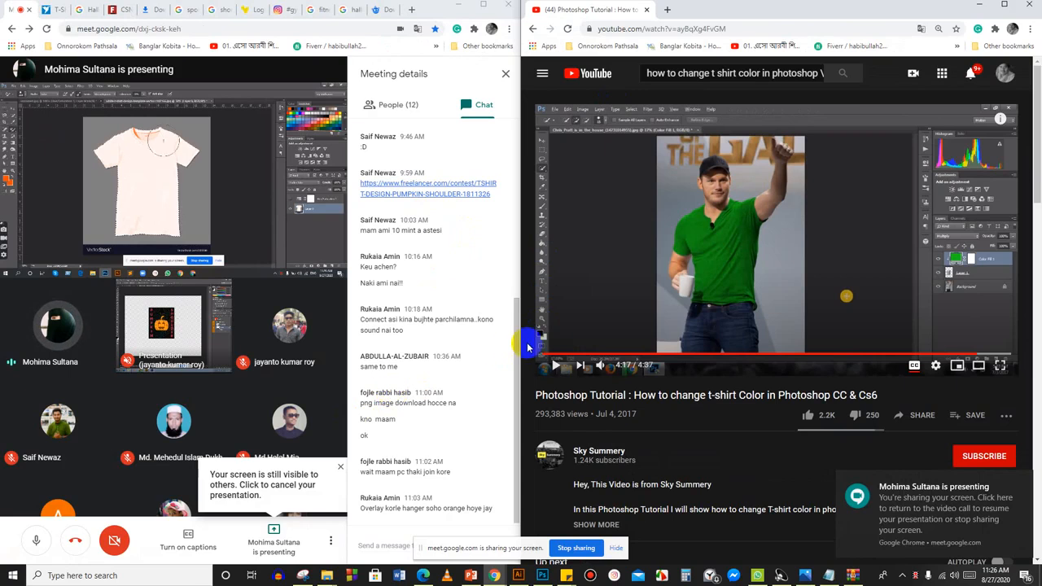
{"action": "left_click", "coordinate": [785, 356]}
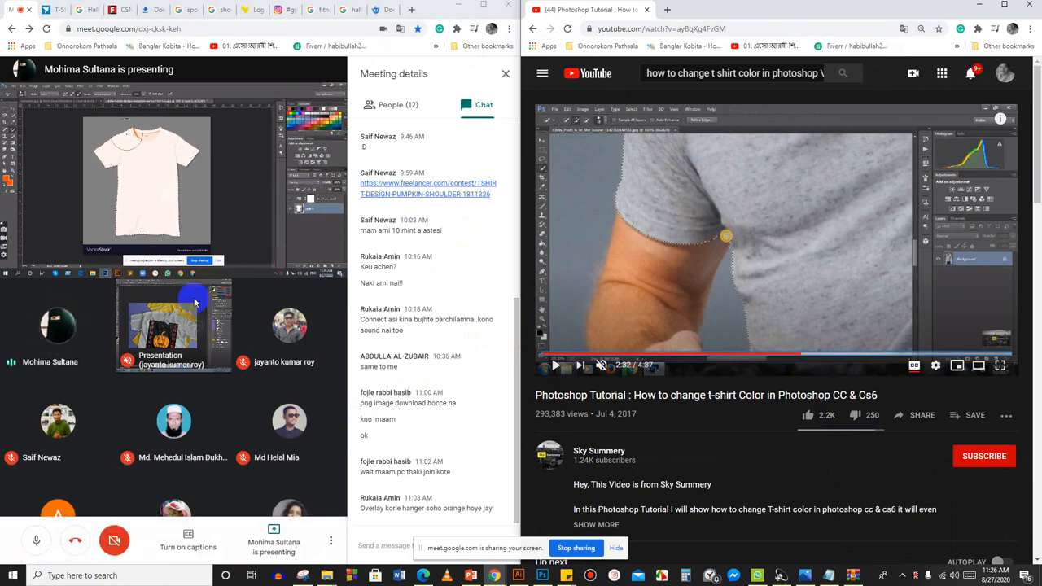
{"action": "left_click", "coordinate": [610, 301]}
{"action": "left_click", "coordinate": [577, 321]}
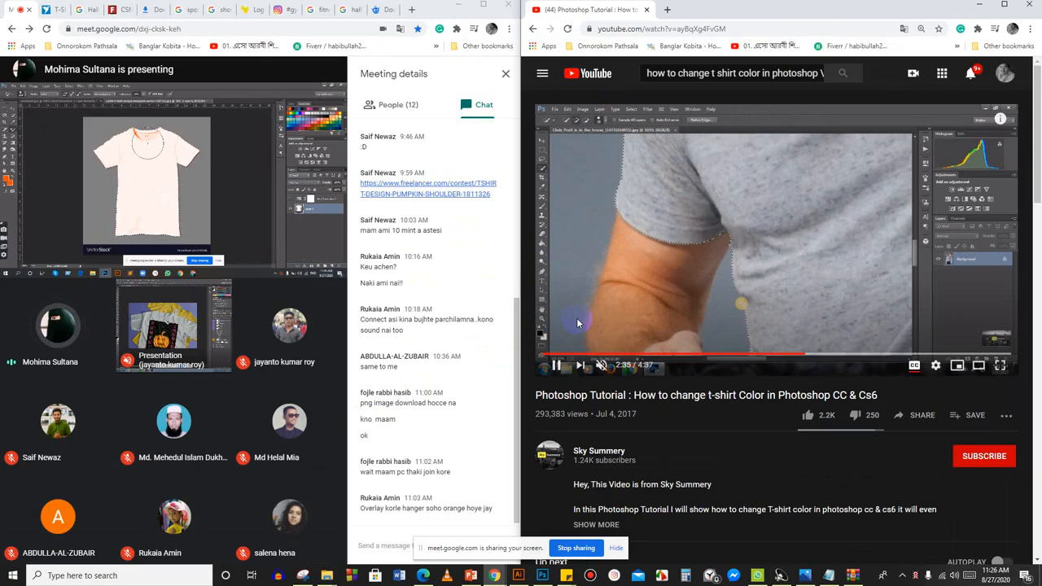
{"action": "key", "text": "l"}
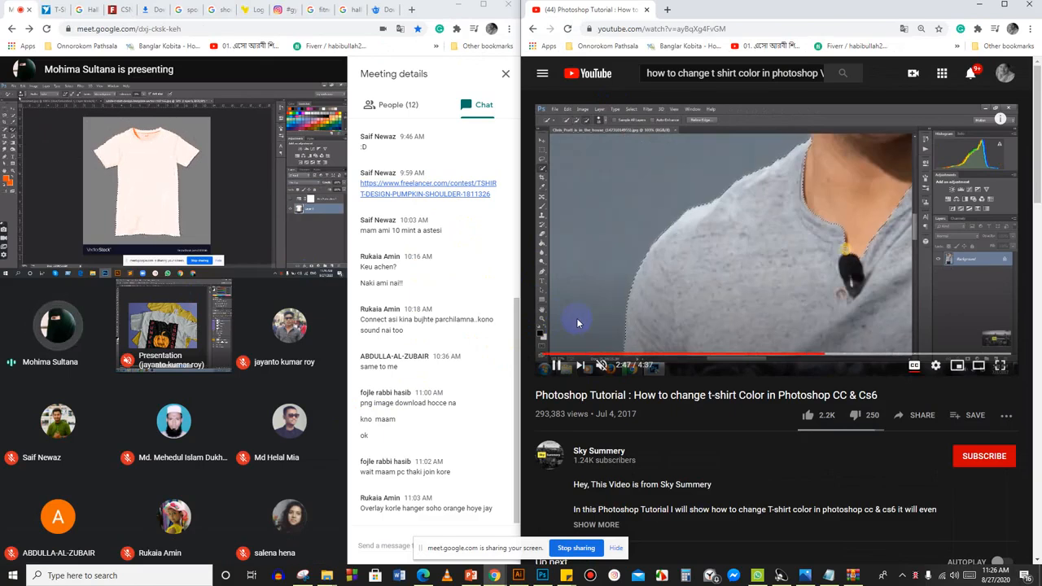
{"action": "key", "text": "Right"}
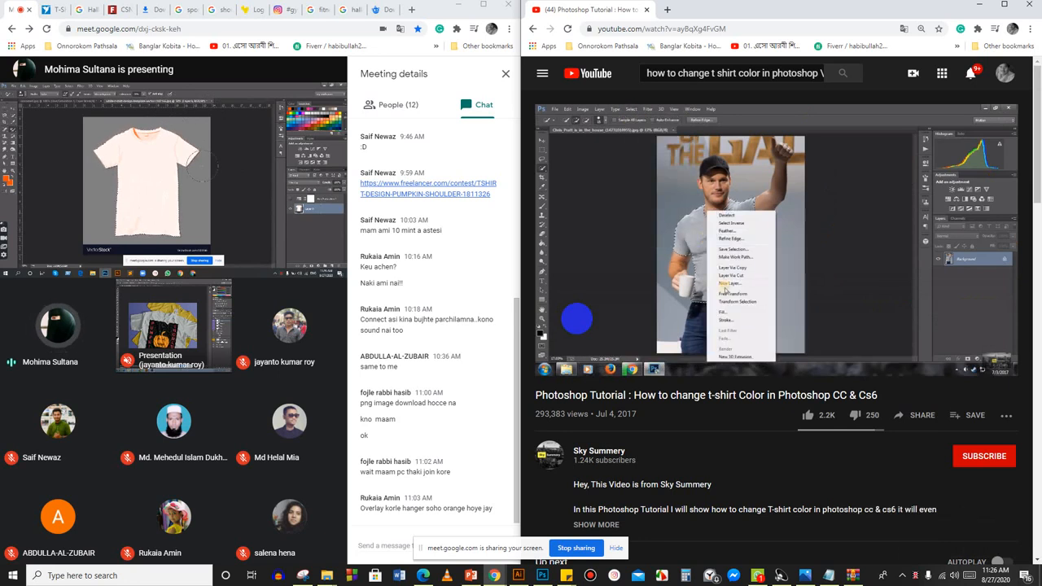
{"action": "left_click", "coordinate": [731, 252]}
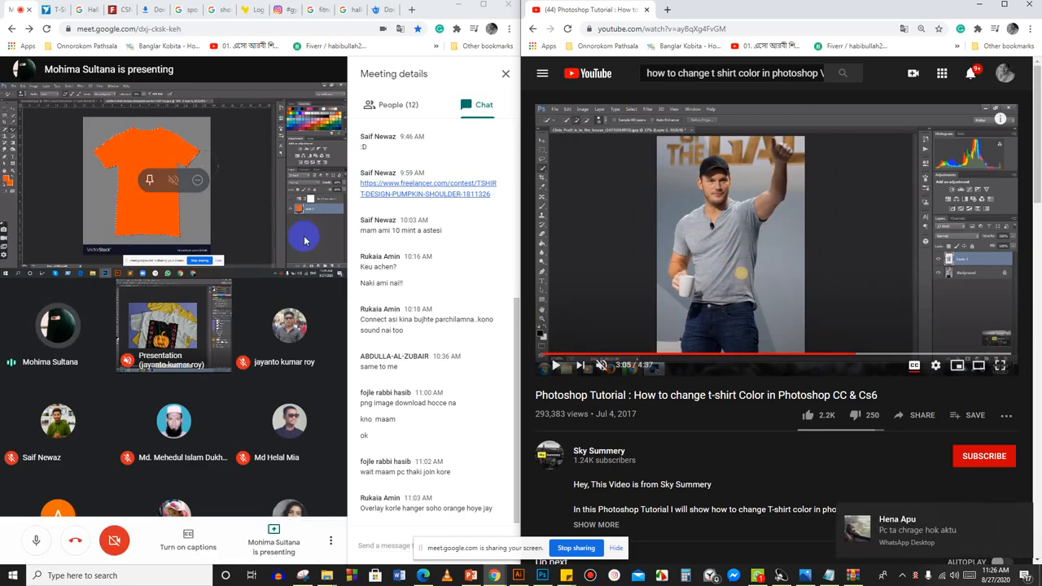
View the shared Photoshop screen in the maximized Meet window and restore the side-by-side layout with the YouTube tutorial.
{"action": "left_click", "coordinate": [481, 6]}
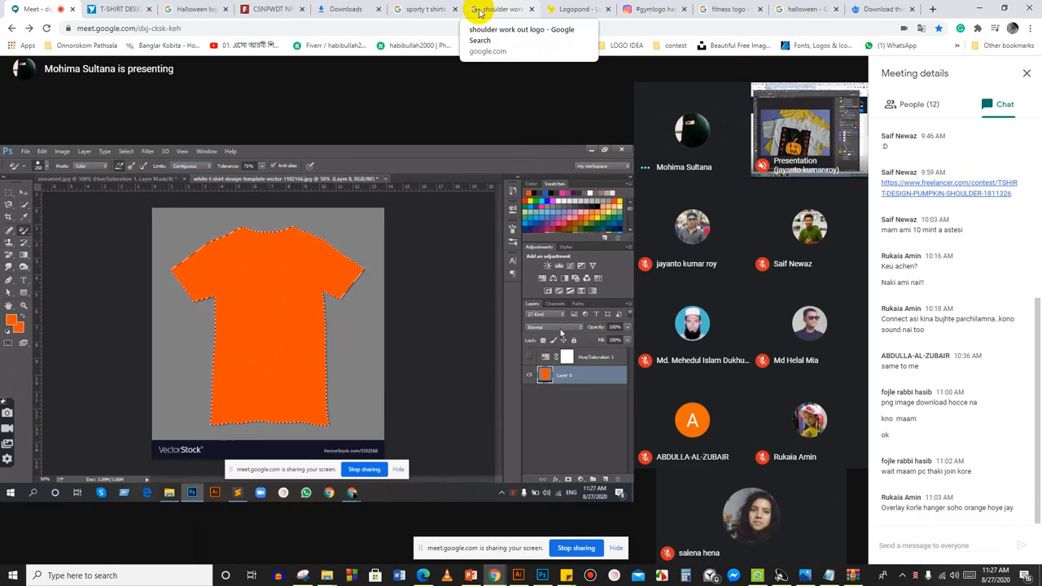
{"action": "key", "text": "super+Left"}
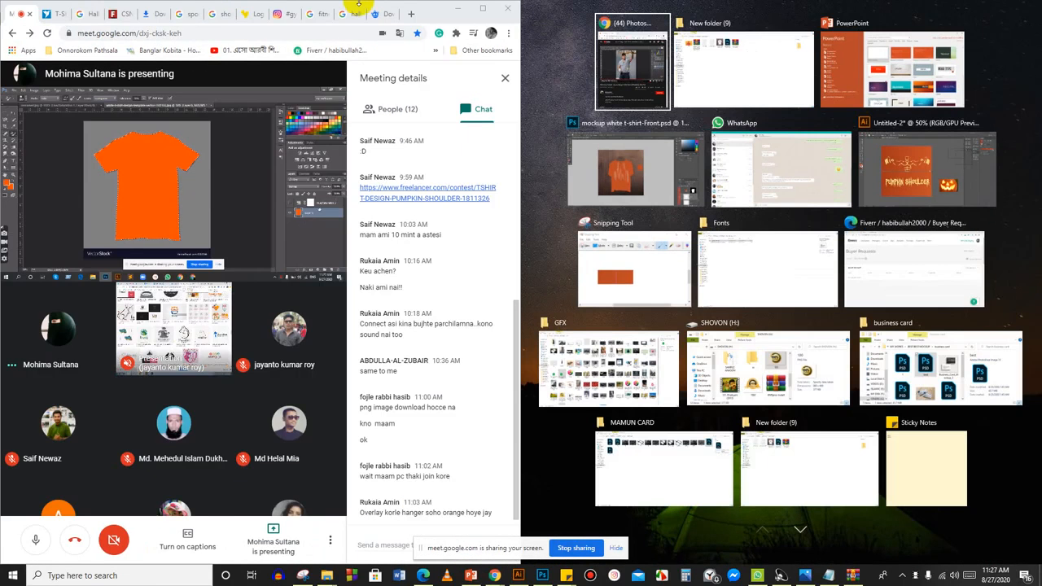
{"action": "left_click", "coordinate": [632, 65]}
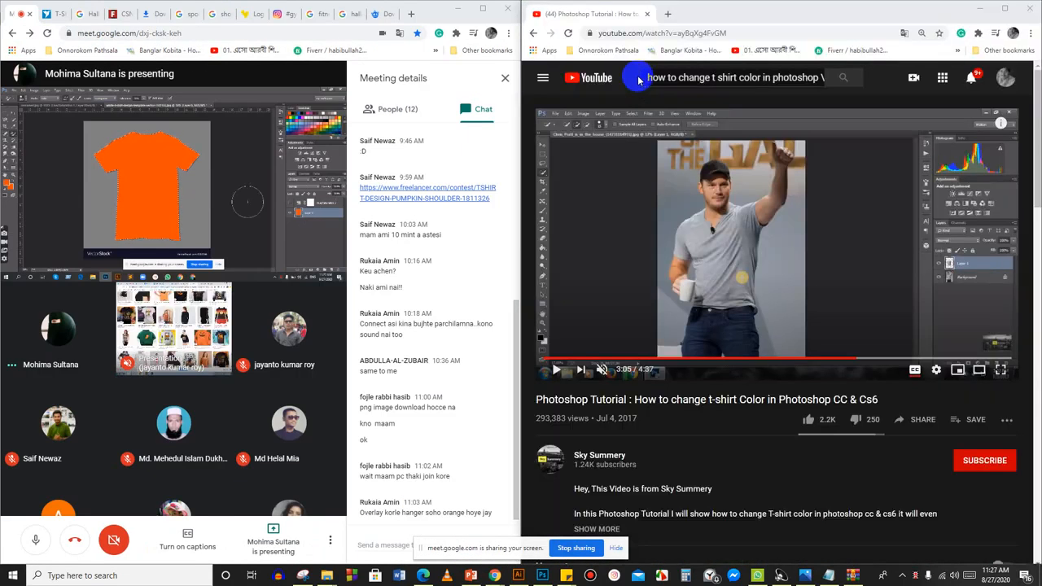
Watch the tutorial's solid colour and blending mode part, skipping ahead and pausing at 3:40.
{"action": "left_click", "coordinate": [658, 297]}
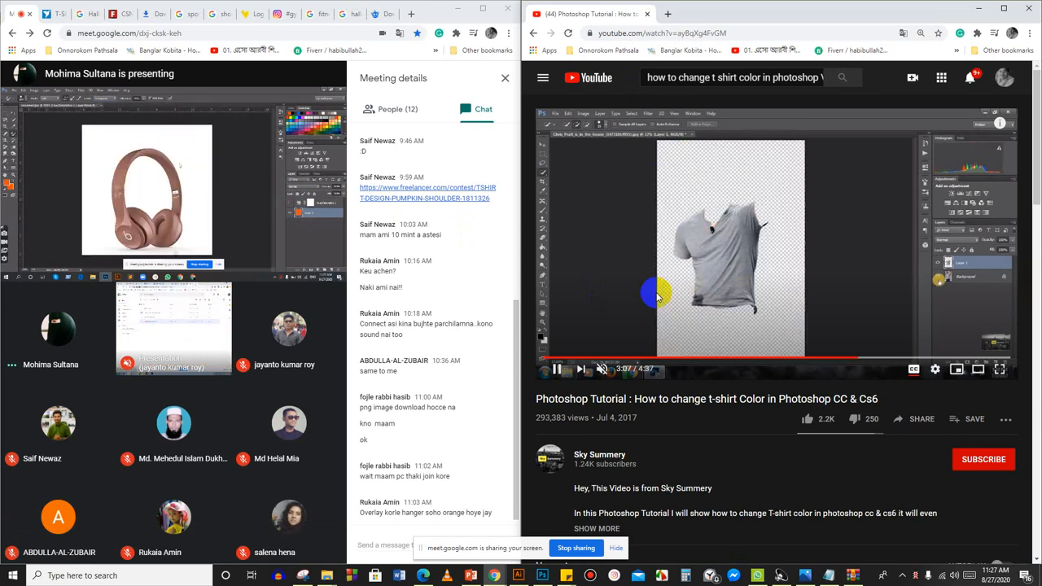
{"action": "key", "text": "Right"}
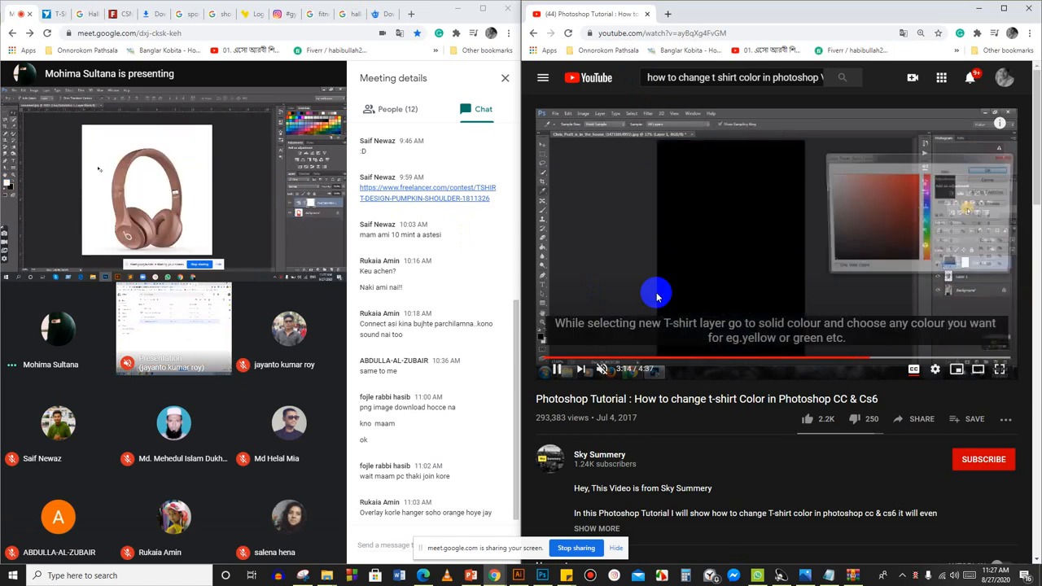
{"action": "key", "text": "Right"}
{"action": "key", "text": "Right"}
{"action": "key", "text": "Right"}
{"action": "key", "text": "Right"}
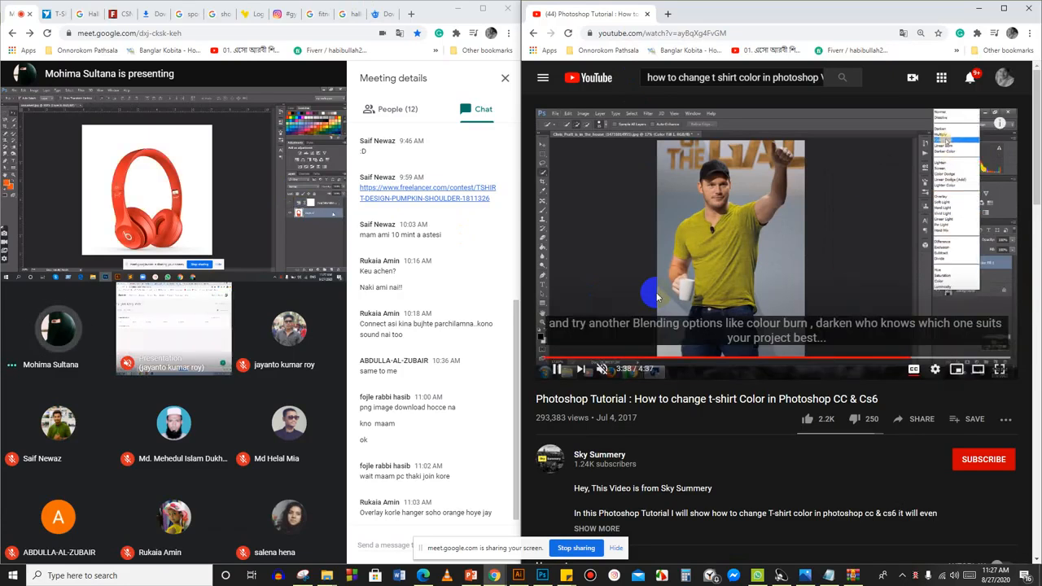
{"action": "left_click", "coordinate": [727, 283]}
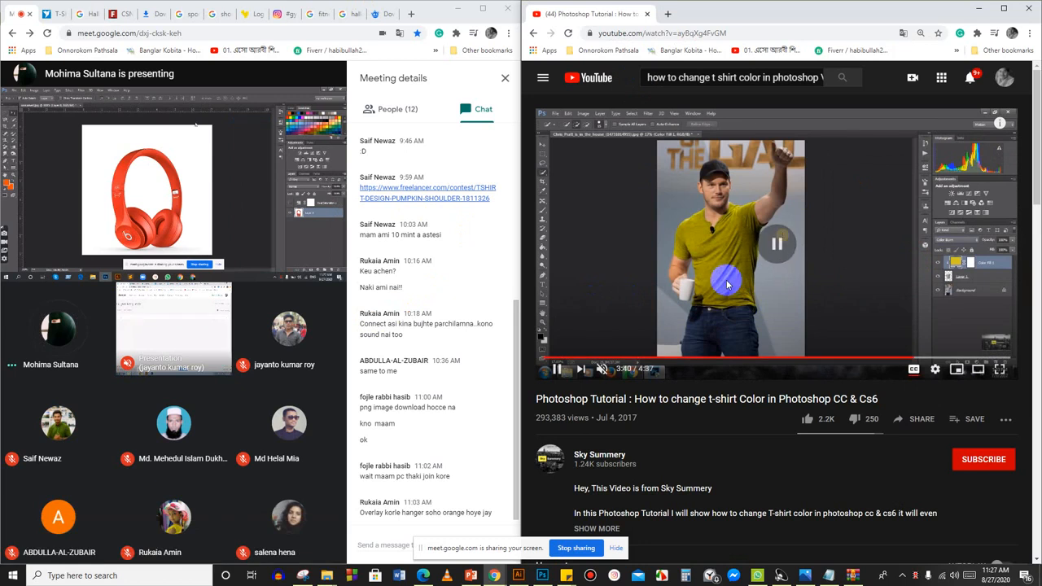
Maximize the Google Meet call, switch to the t-shirt mockup in Photoshop and look through its layer stack.
{"action": "left_click", "coordinate": [485, 8]}
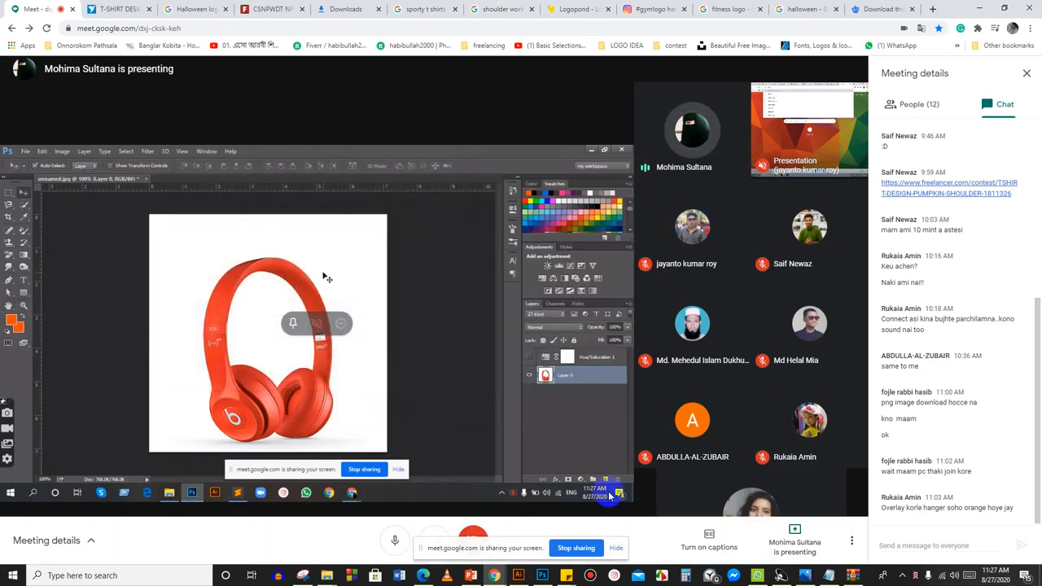
{"action": "left_click", "coordinate": [545, 577]}
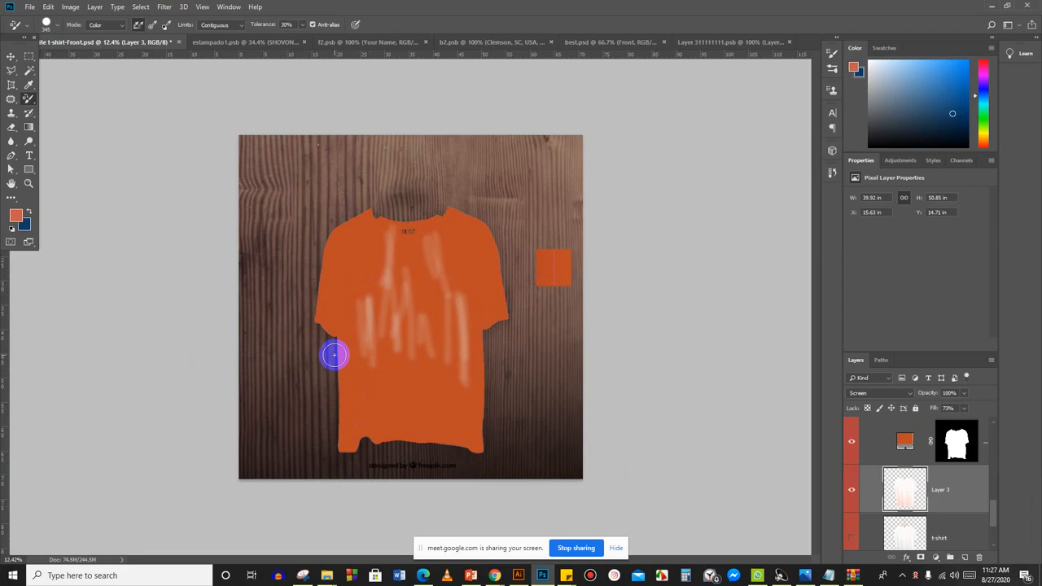
{"action": "scroll", "coordinate": [876, 507], "scroll_direction": "down", "scroll_amount": 3}
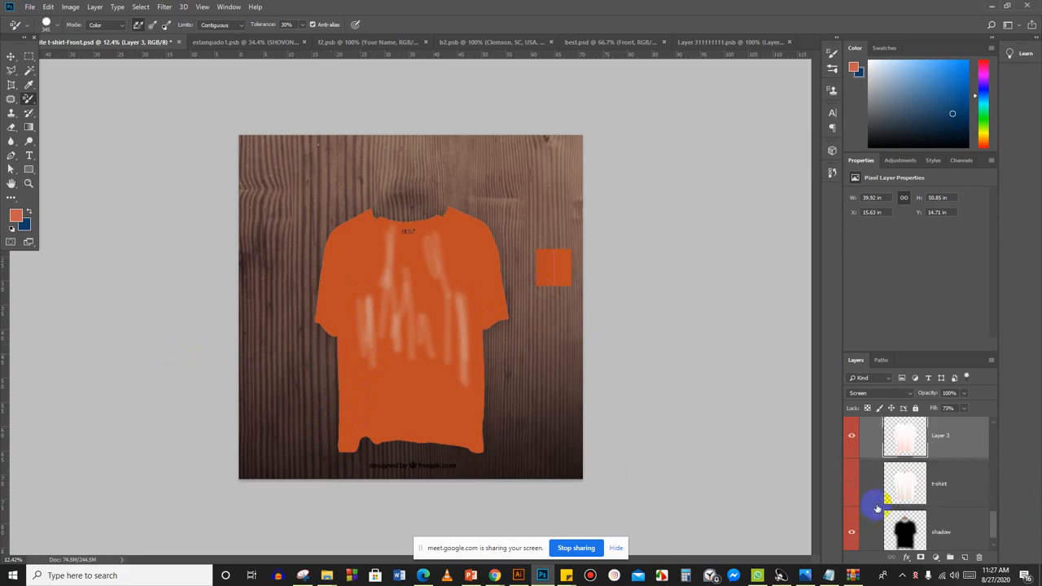
{"action": "scroll", "coordinate": [877, 508], "scroll_direction": "up", "scroll_amount": 6}
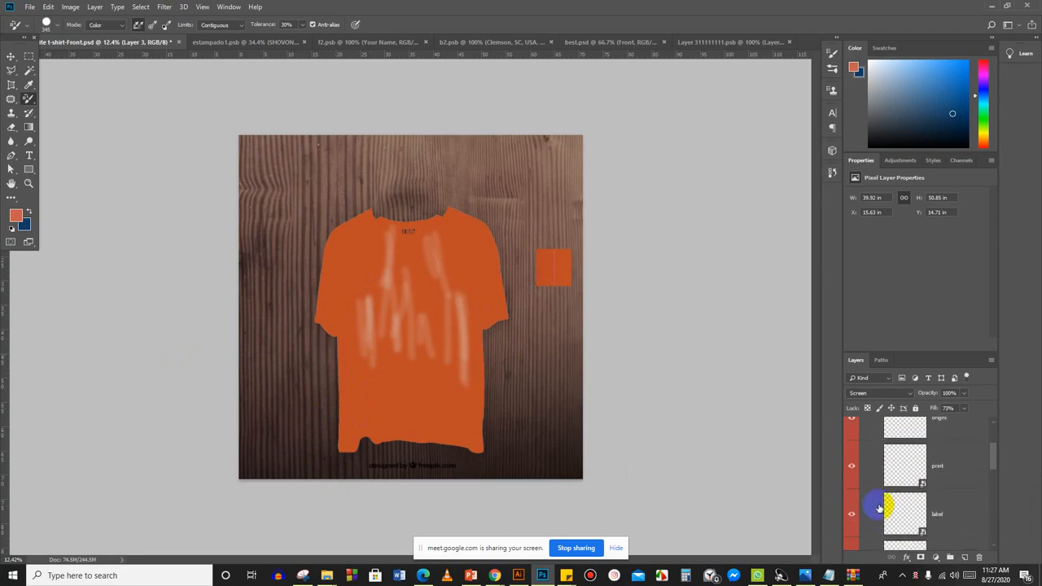
{"action": "scroll", "coordinate": [878, 507], "scroll_direction": "down", "scroll_amount": 5}
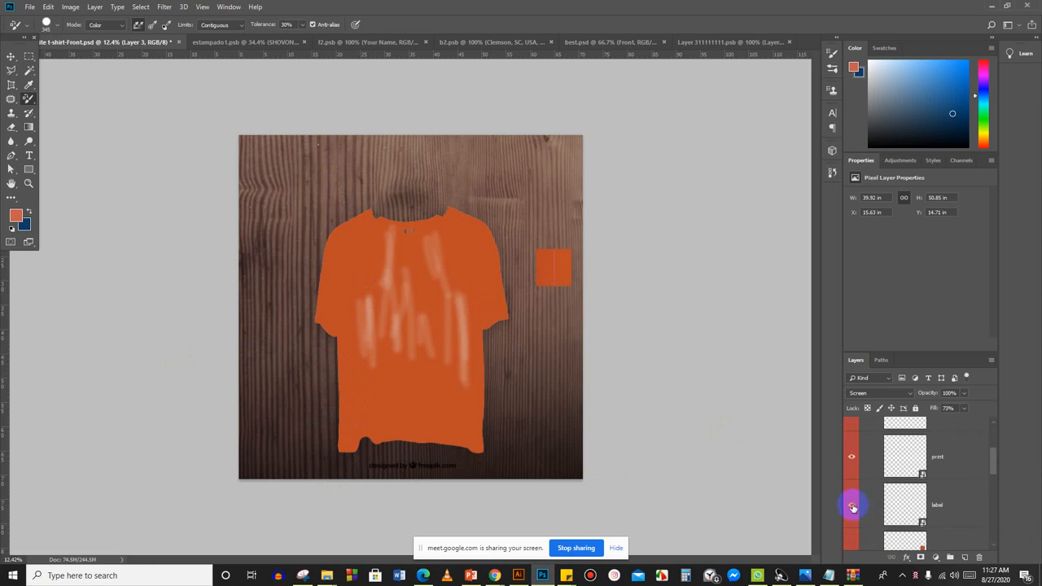
Check what the label, print and bright layers contribute to the t-shirt group, and leave the bright layer hidden.
{"action": "left_click", "coordinate": [851, 458]}
{"action": "scroll", "coordinate": [851, 460], "scroll_direction": "up", "scroll_amount": 1}
{"action": "left_click", "coordinate": [850, 467]}
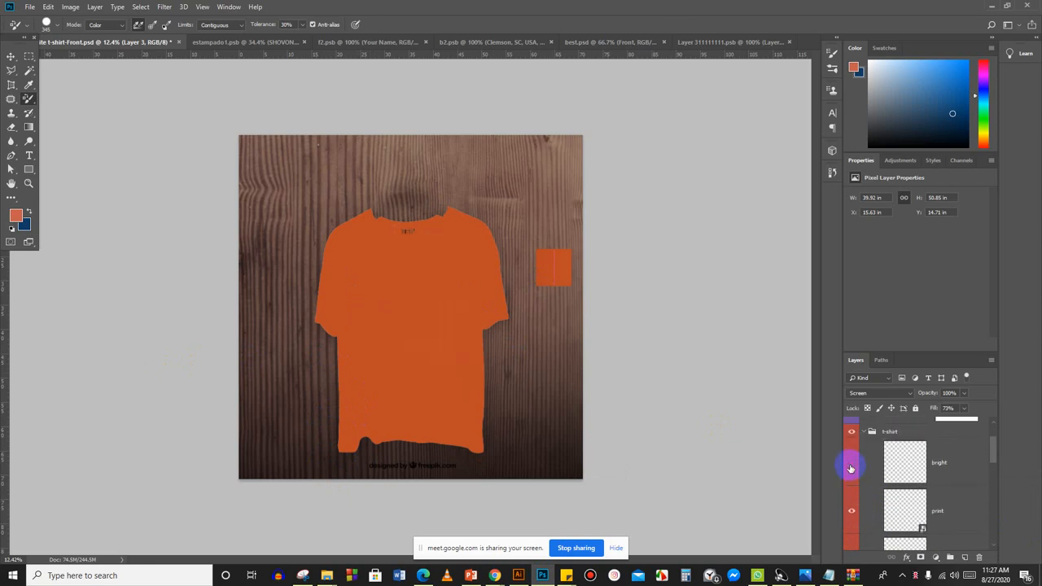
{"action": "left_click", "coordinate": [851, 466]}
{"action": "left_click", "coordinate": [850, 467]}
{"action": "left_click", "coordinate": [851, 466]}
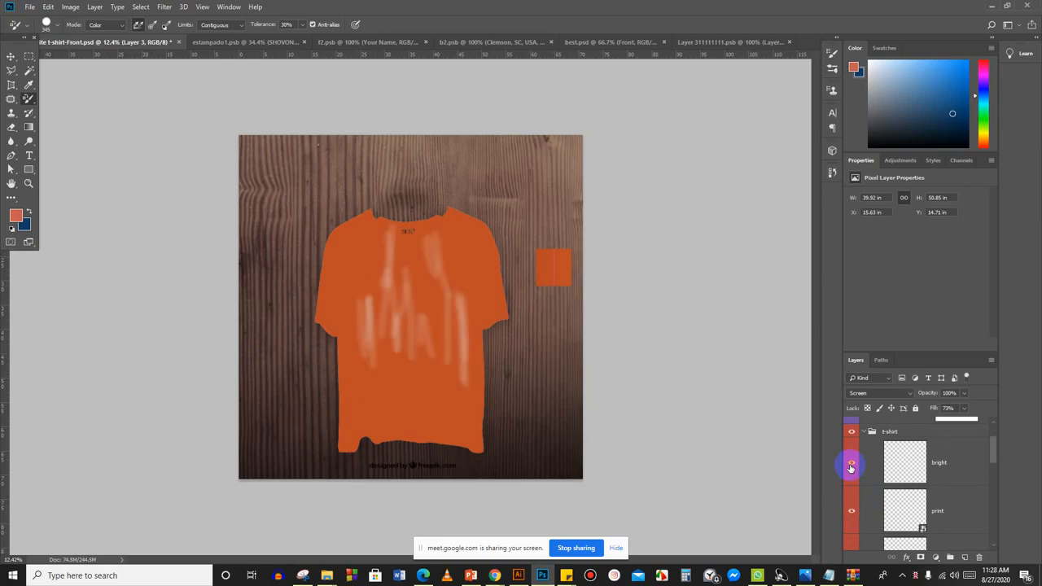
{"action": "left_click", "coordinate": [850, 466]}
{"action": "left_click", "coordinate": [850, 466]}
{"action": "left_click", "coordinate": [850, 466]}
{"action": "scroll", "coordinate": [855, 467], "scroll_direction": "down", "scroll_amount": 3}
{"action": "scroll", "coordinate": [861, 469], "scroll_direction": "down", "scroll_amount": 3}
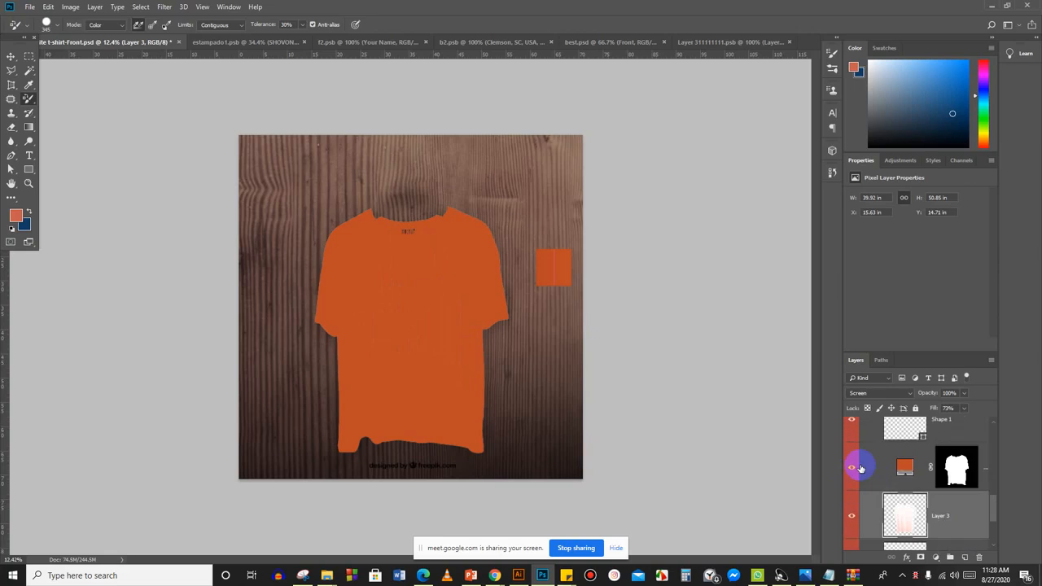
Set the blend mode of the masked orange colour fill layer to Color Burn in its blending options.
{"action": "scroll", "coordinate": [860, 468], "scroll_direction": "up", "scroll_amount": 1}
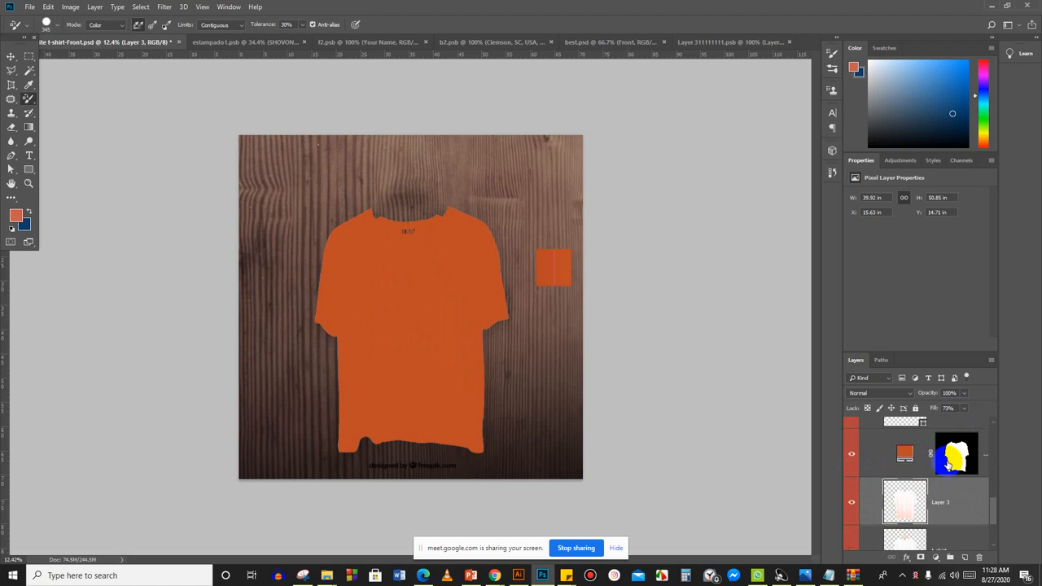
{"action": "left_click", "coordinate": [947, 463]}
{"action": "right_click", "coordinate": [926, 454]}
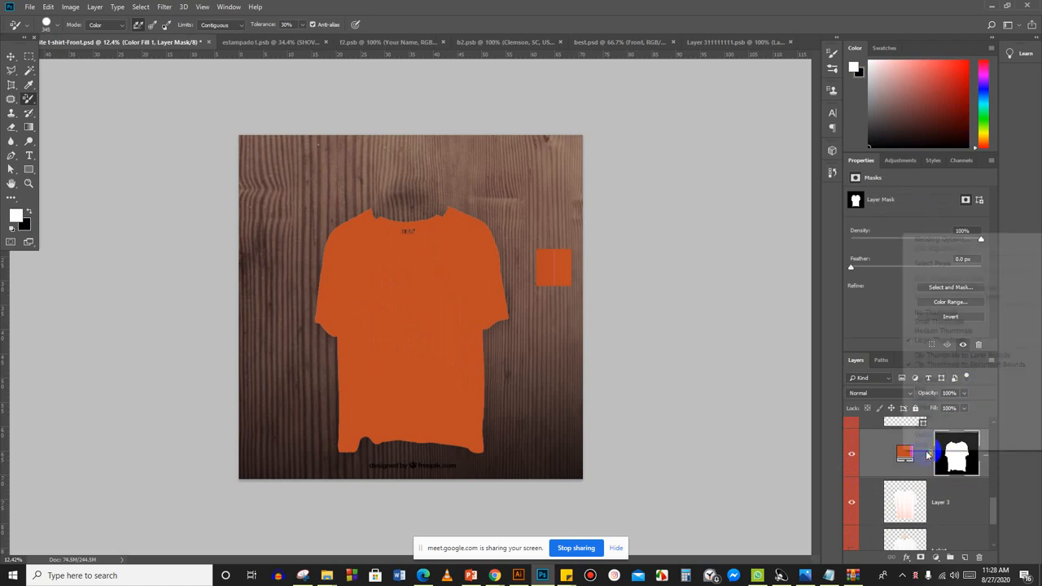
{"action": "left_click", "coordinate": [945, 241]}
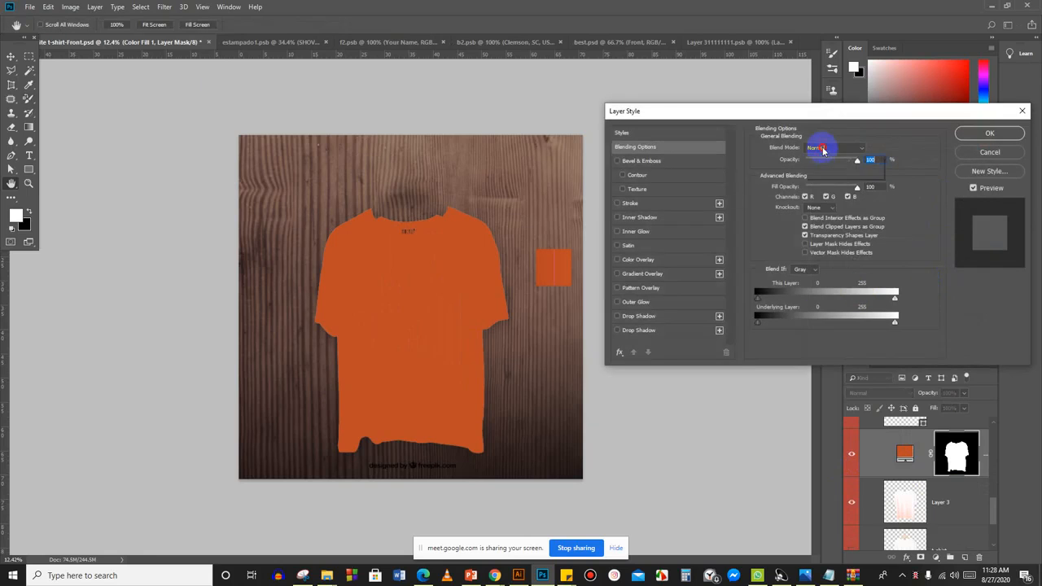
{"action": "left_click", "coordinate": [821, 148]}
{"action": "left_click", "coordinate": [818, 199]}
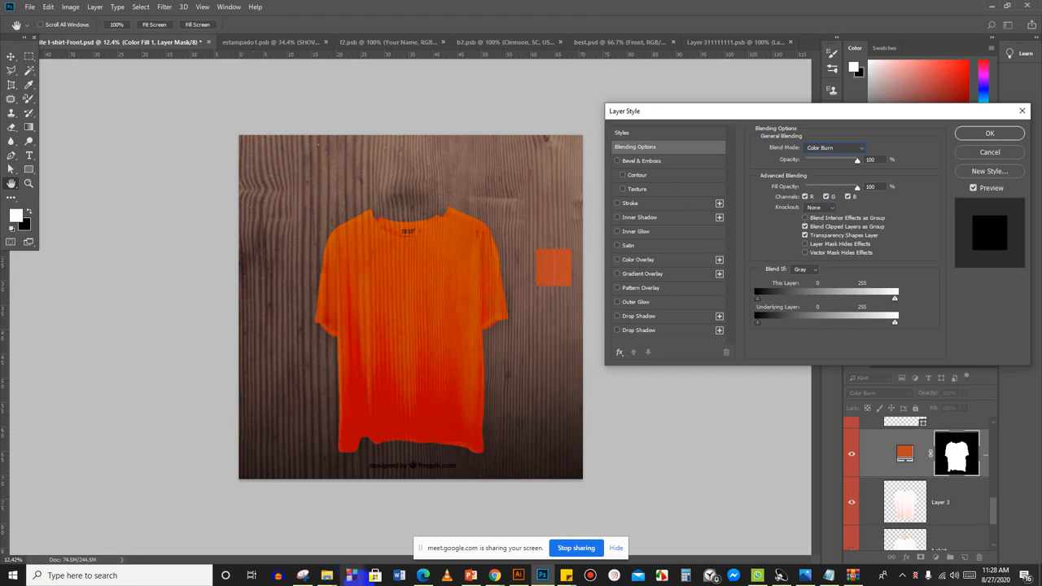
Try lower opacities for the orange colour fill, and apply the layer style with 100% opacity and 98% fill opacity.
{"action": "left_click_drag", "start_coordinate": [854, 160], "coordinate": [849, 160]}
{"action": "left_click", "coordinate": [830, 148]}
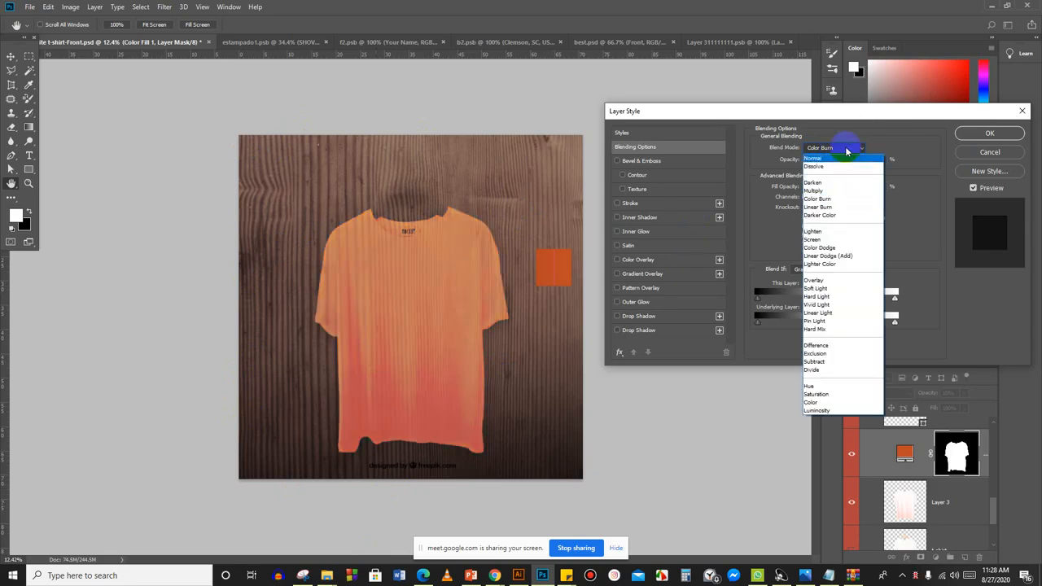
{"action": "left_click", "coordinate": [846, 151]}
{"action": "mouse_move", "coordinate": [854, 187]}
{"action": "left_mouse_down"}
{"action": "mouse_move", "coordinate": [843, 185]}
{"action": "mouse_move", "coordinate": [863, 188]}
{"action": "mouse_move", "coordinate": [857, 162]}
{"action": "mouse_move", "coordinate": [837, 158]}
{"action": "mouse_move", "coordinate": [860, 158]}
{"action": "mouse_move", "coordinate": [824, 175]}
{"action": "mouse_move", "coordinate": [850, 183]}
{"action": "left_mouse_up"}
{"action": "left_click", "coordinate": [833, 161]}
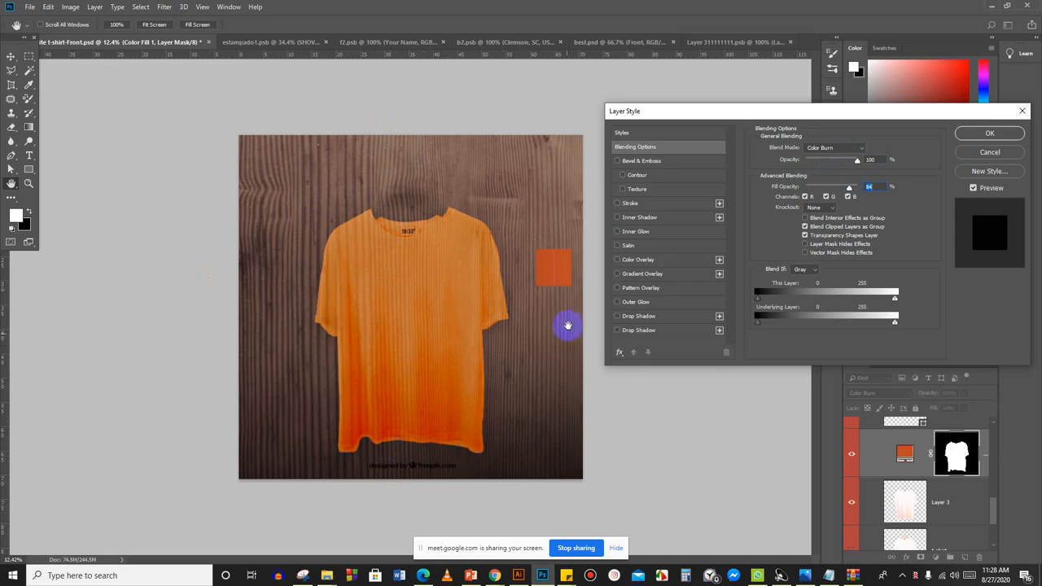
{"action": "left_click_drag", "start_coordinate": [847, 186], "coordinate": [856, 188]}
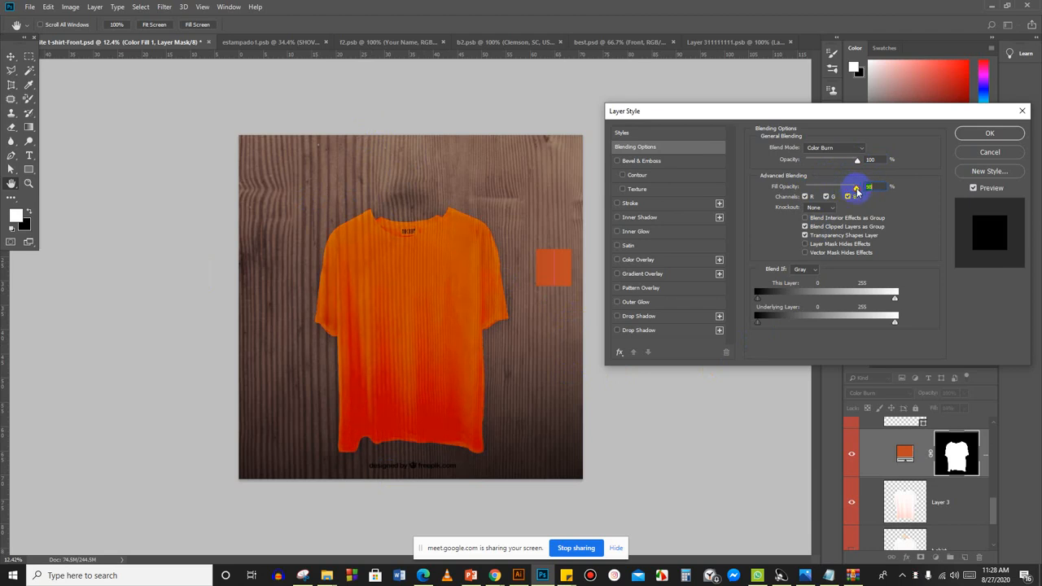
{"action": "left_click", "coordinate": [990, 134]}
Examine the Layer 3, t-shirt and shadow layers beneath the orange colour fill, keeping the colour fill selected.
{"action": "left_click", "coordinate": [913, 463]}
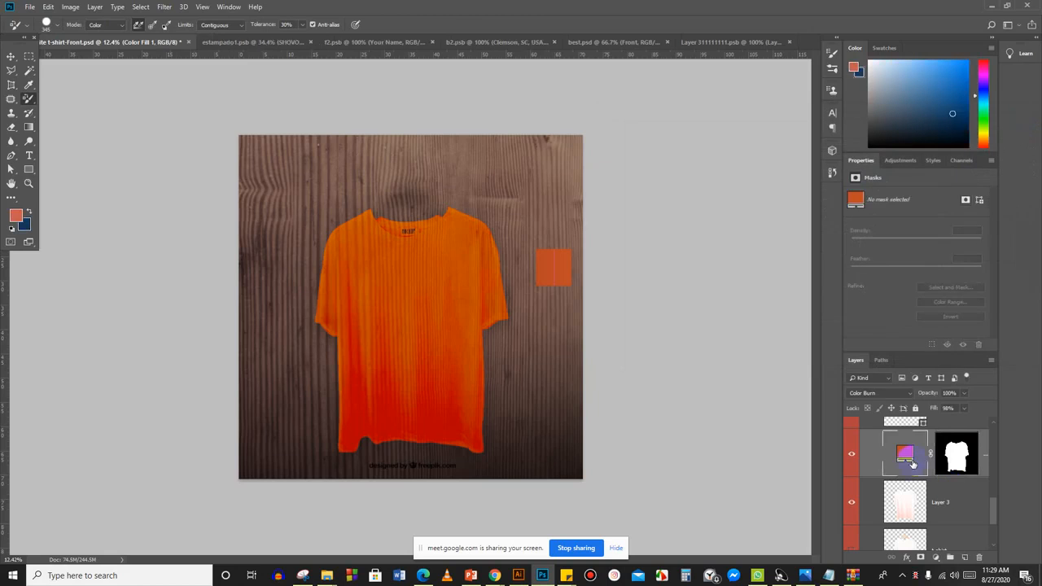
{"action": "scroll", "coordinate": [912, 463], "scroll_direction": "up", "scroll_amount": 2}
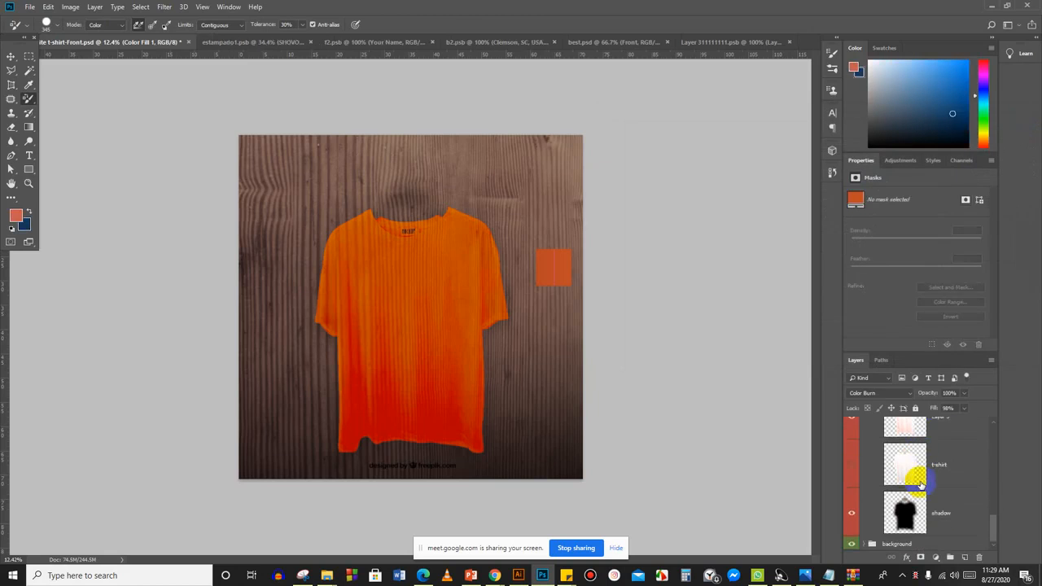
{"action": "scroll", "coordinate": [920, 484], "scroll_direction": "down", "scroll_amount": 3}
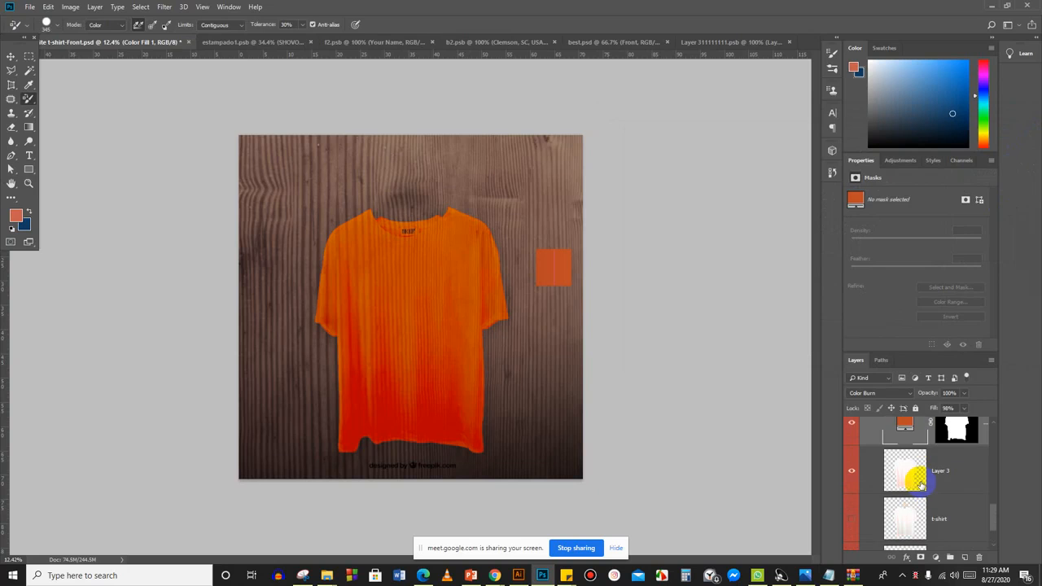
{"action": "left_click", "coordinate": [920, 484]}
{"action": "scroll", "coordinate": [916, 476], "scroll_direction": "up", "scroll_amount": 1}
{"action": "left_click", "coordinate": [902, 450]}
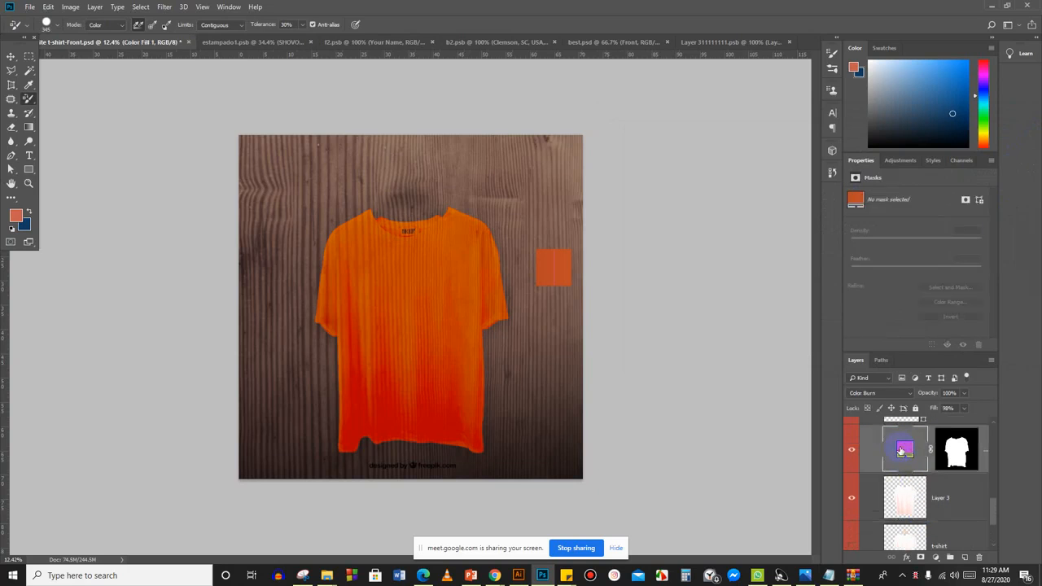
{"action": "scroll", "coordinate": [903, 456], "scroll_direction": "up", "scroll_amount": 1}
Disable the orange colour fill's layer mask to compare the effect and enable it again.
{"action": "left_click", "coordinate": [957, 488]}
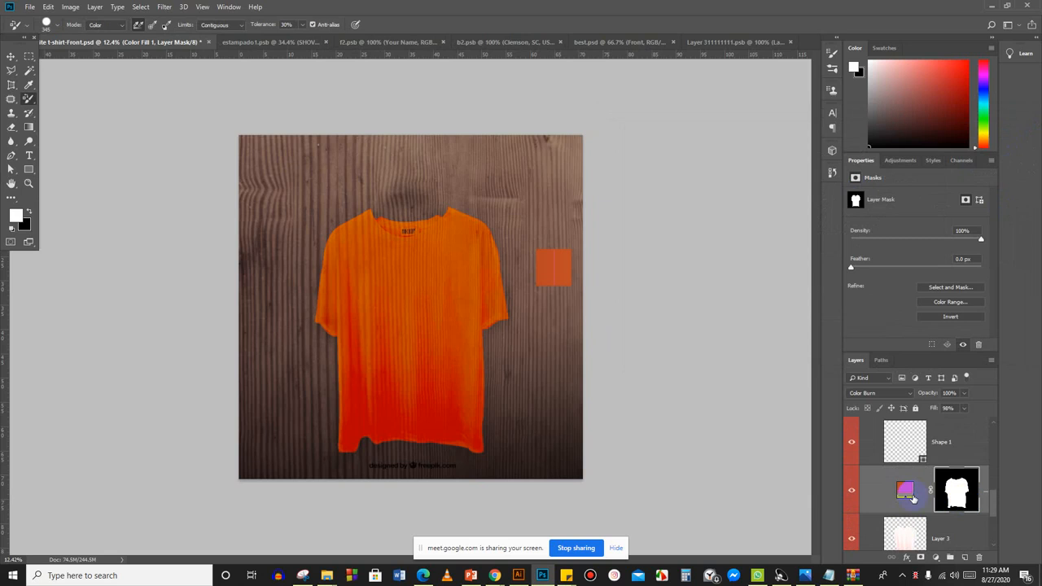
{"action": "left_click", "coordinate": [910, 494]}
{"action": "left_click", "coordinate": [942, 502], "text": "shift"}
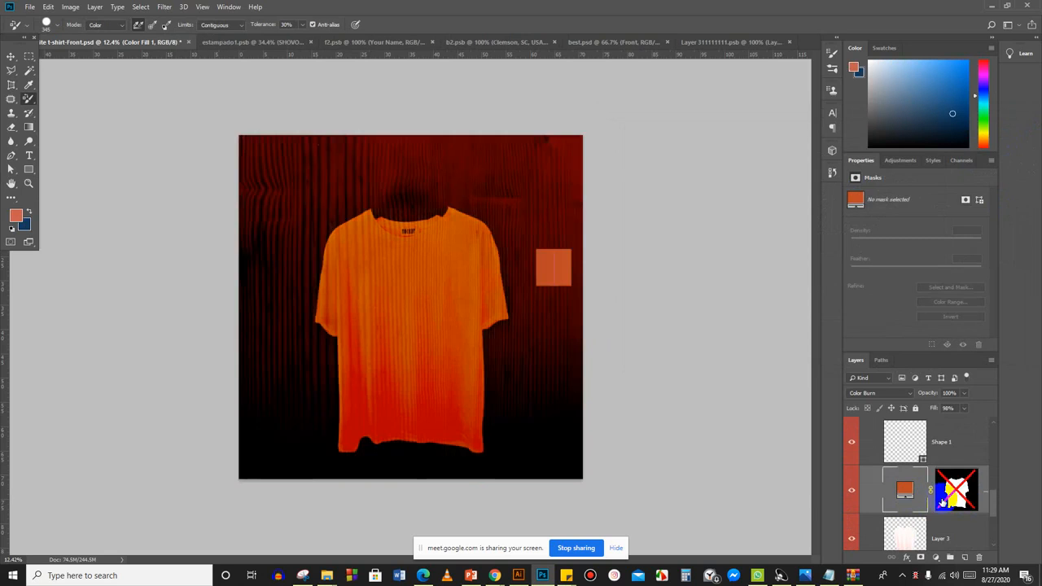
{"action": "left_click", "coordinate": [946, 502], "text": "shift"}
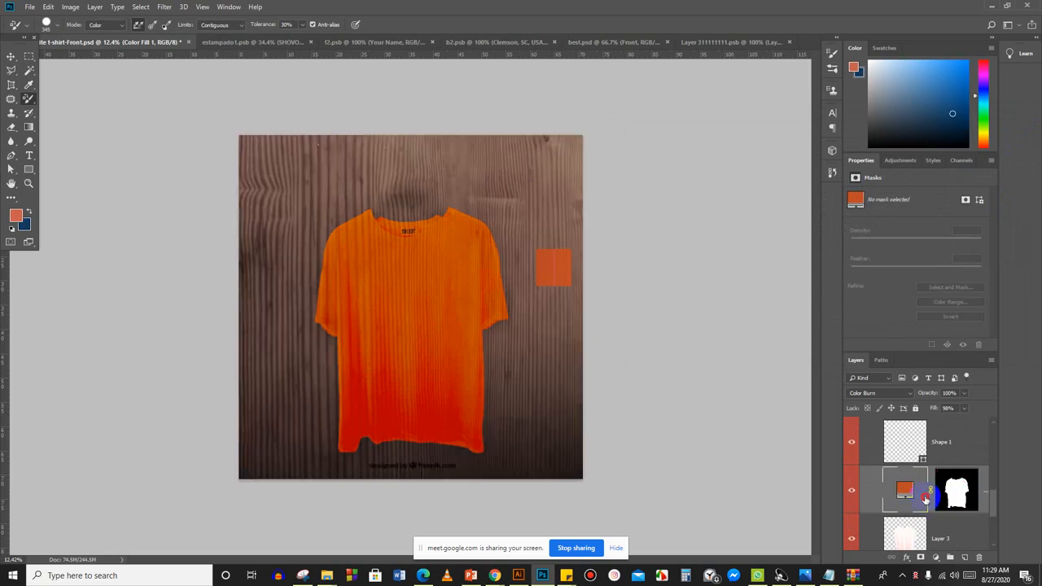
Try stacking a duplicate of the masked orange colour fill over the t-shirt, and undo the duplication.
{"action": "scroll", "coordinate": [905, 497], "scroll_direction": "down", "scroll_amount": 1}
{"action": "left_click", "coordinate": [905, 463]}
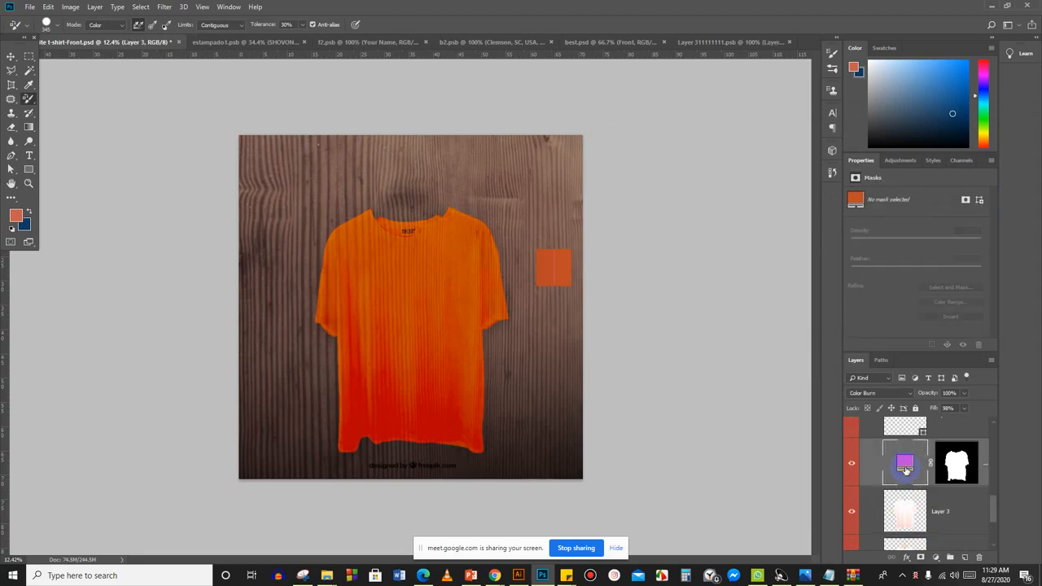
{"action": "key", "text": "ctrl+j"}
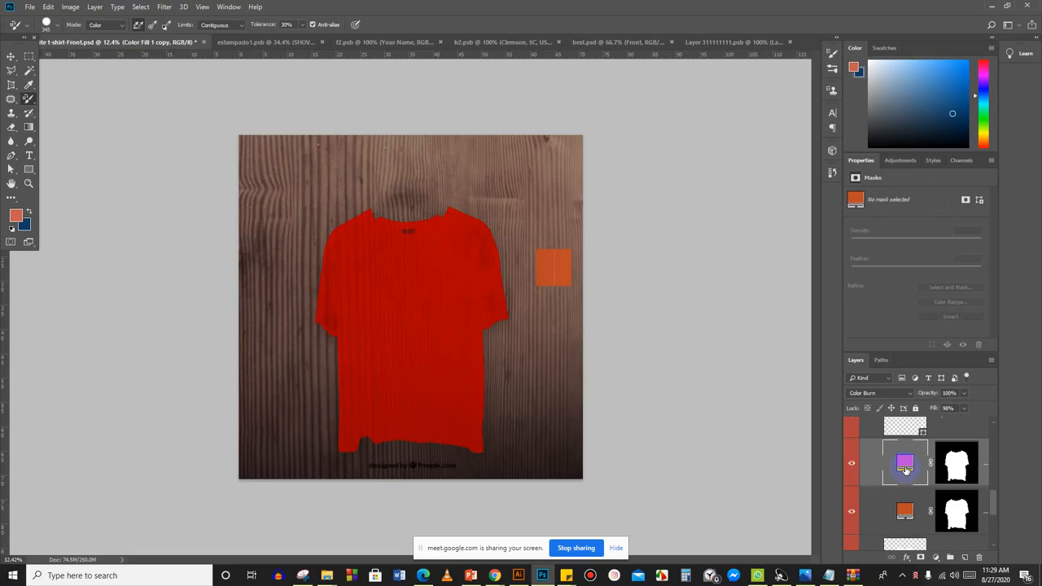
{"action": "scroll", "coordinate": [905, 470], "scroll_direction": "down", "scroll_amount": 1}
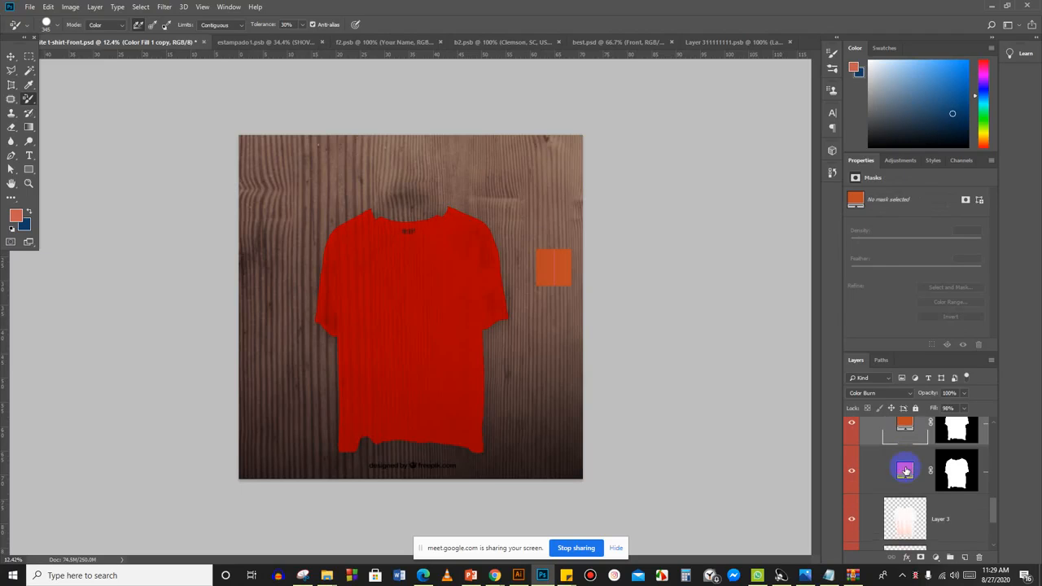
{"action": "left_click", "coordinate": [905, 470]}
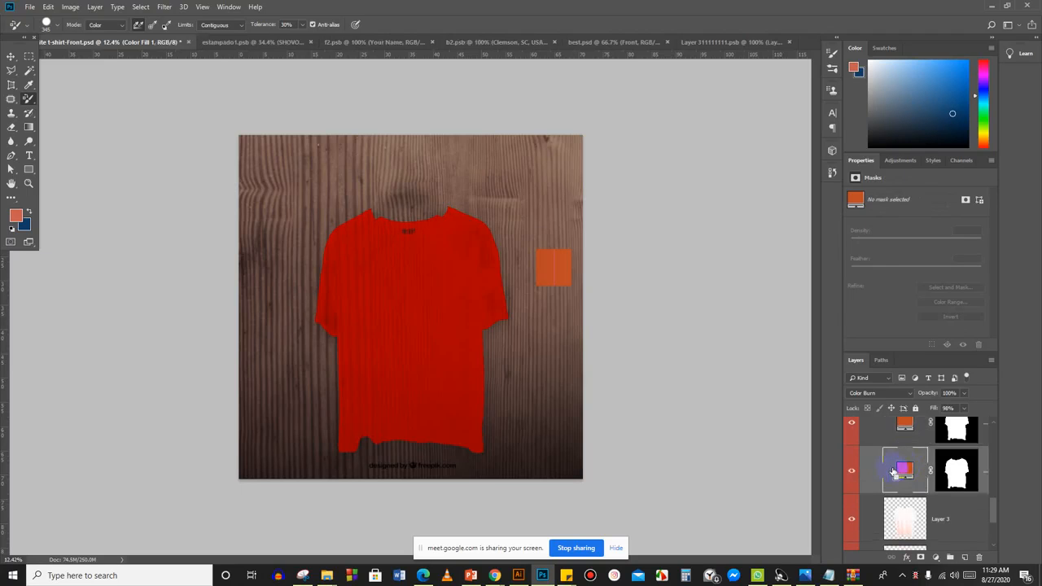
{"action": "key", "text": "ctrl+z"}
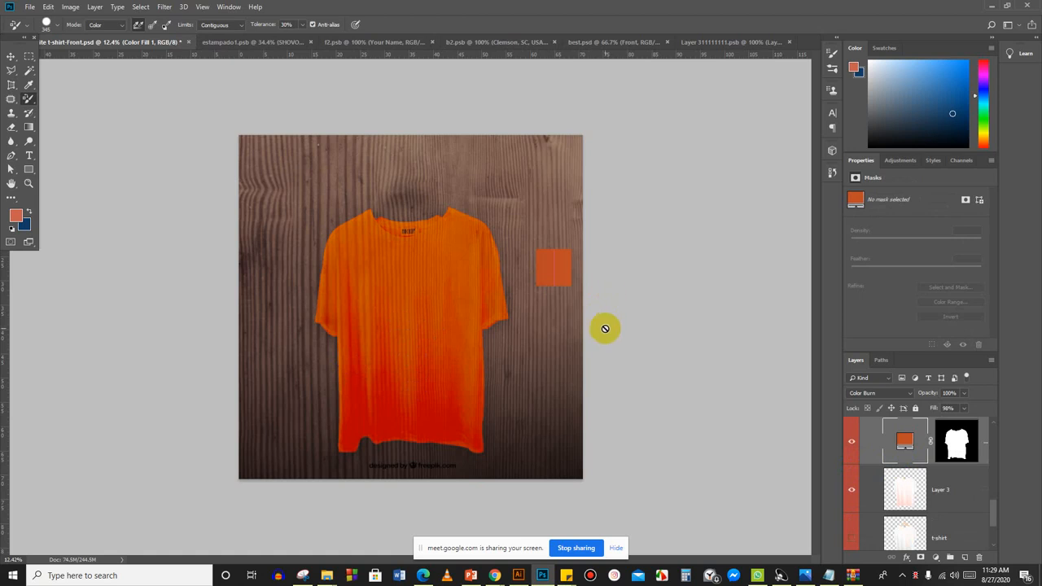
Select the small orange square beside the t-shirt with the Move tool and delete its layer.
{"action": "left_click", "coordinate": [540, 261]}
{"action": "left_click", "coordinate": [514, 214]}
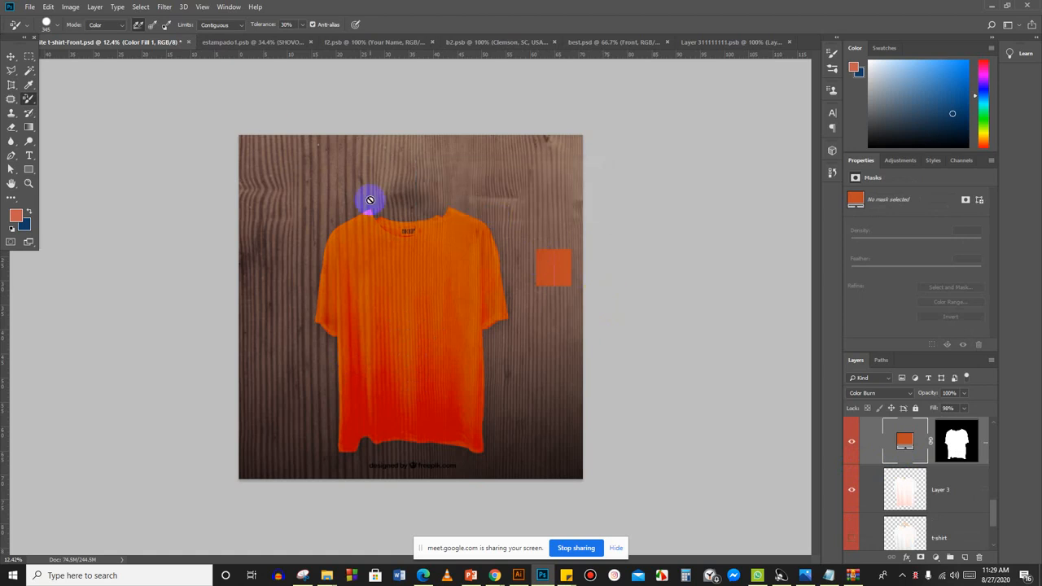
{"action": "left_click", "coordinate": [11, 56]}
{"action": "left_click", "coordinate": [558, 272]}
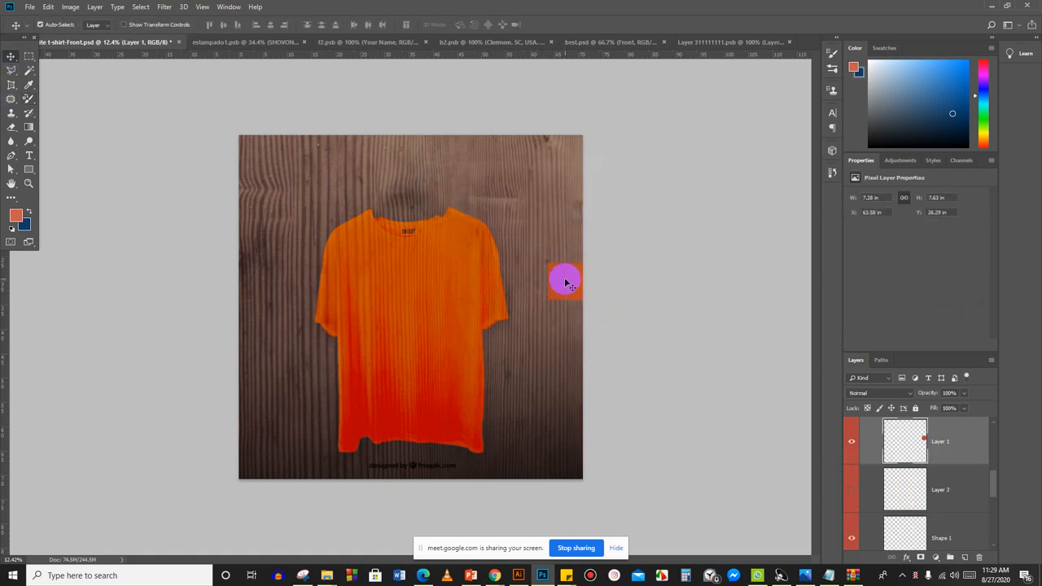
Show the bright layer to preview its highlights on the orange t-shirt and hide it again.
{"action": "scroll", "coordinate": [861, 480], "scroll_direction": "up", "scroll_amount": 3}
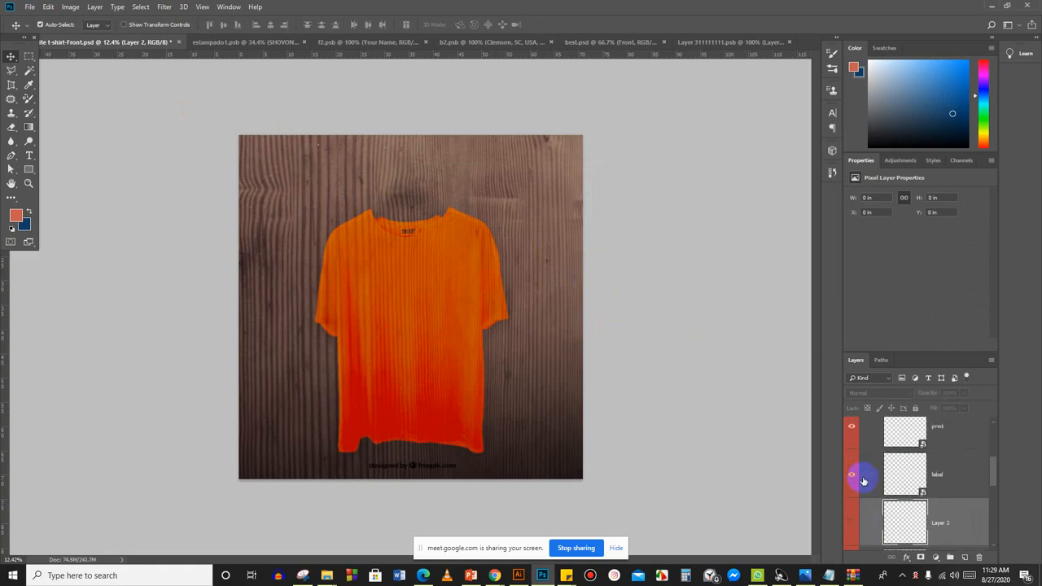
{"action": "scroll", "coordinate": [851, 524], "scroll_direction": "up", "scroll_amount": 4}
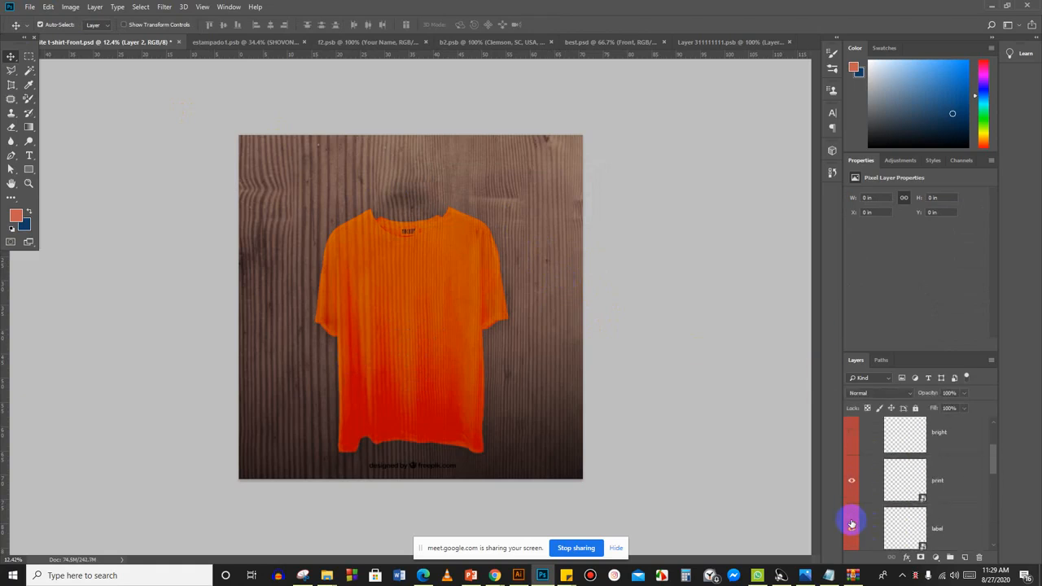
{"action": "left_click", "coordinate": [852, 489]}
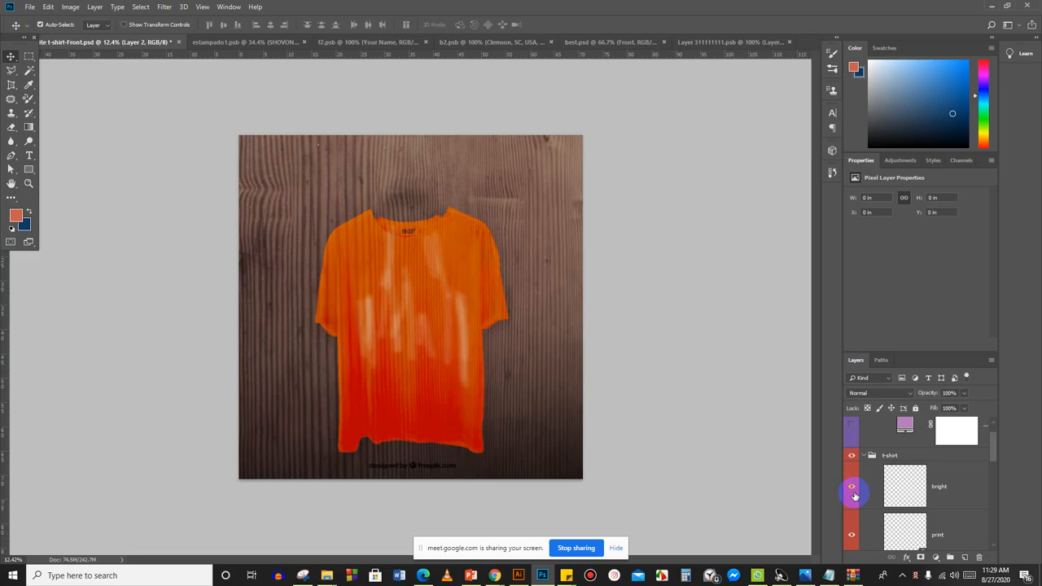
{"action": "left_click", "coordinate": [855, 495]}
Toggle the t-shirt layer beneath Layer 3 to compare the shirt with and without it, leave it shown and select it.
{"action": "scroll", "coordinate": [856, 489], "scroll_direction": "down", "scroll_amount": 5}
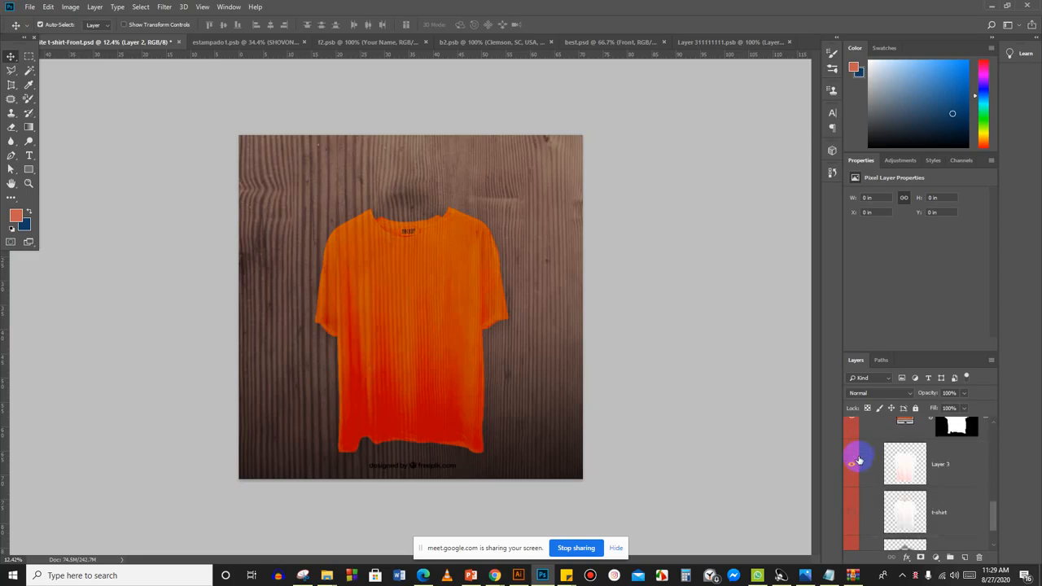
{"action": "scroll", "coordinate": [860, 483], "scroll_direction": "down", "scroll_amount": 1}
{"action": "left_click", "coordinate": [850, 486]}
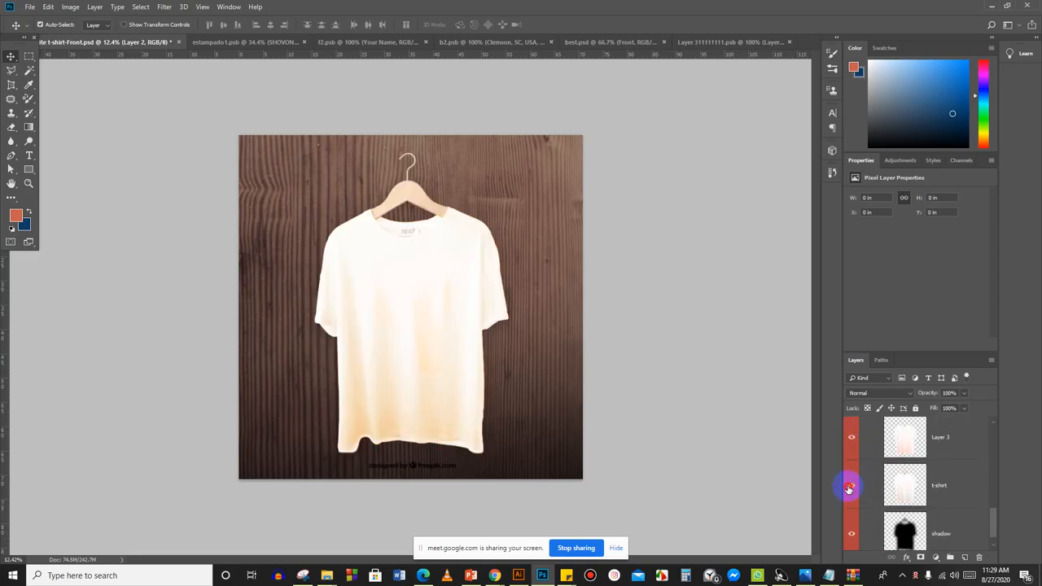
{"action": "left_click", "coordinate": [848, 487]}
{"action": "left_click", "coordinate": [848, 487]}
{"action": "scroll", "coordinate": [891, 500], "scroll_direction": "up", "scroll_amount": 2}
{"action": "scroll", "coordinate": [891, 500], "scroll_direction": "down", "scroll_amount": 1}
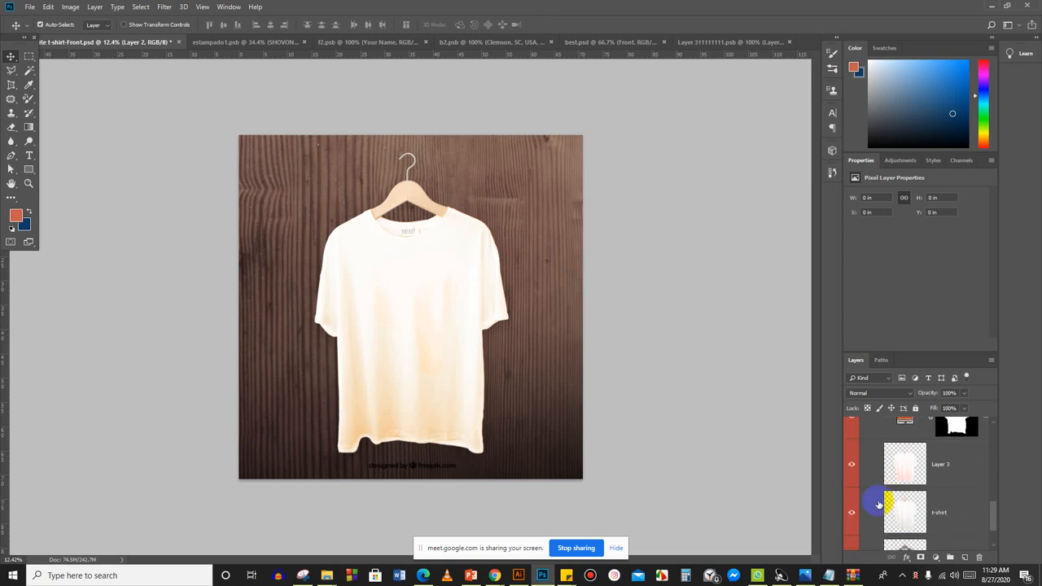
{"action": "left_click", "coordinate": [906, 511]}
{"action": "scroll", "coordinate": [903, 516], "scroll_direction": "down", "scroll_amount": 1}
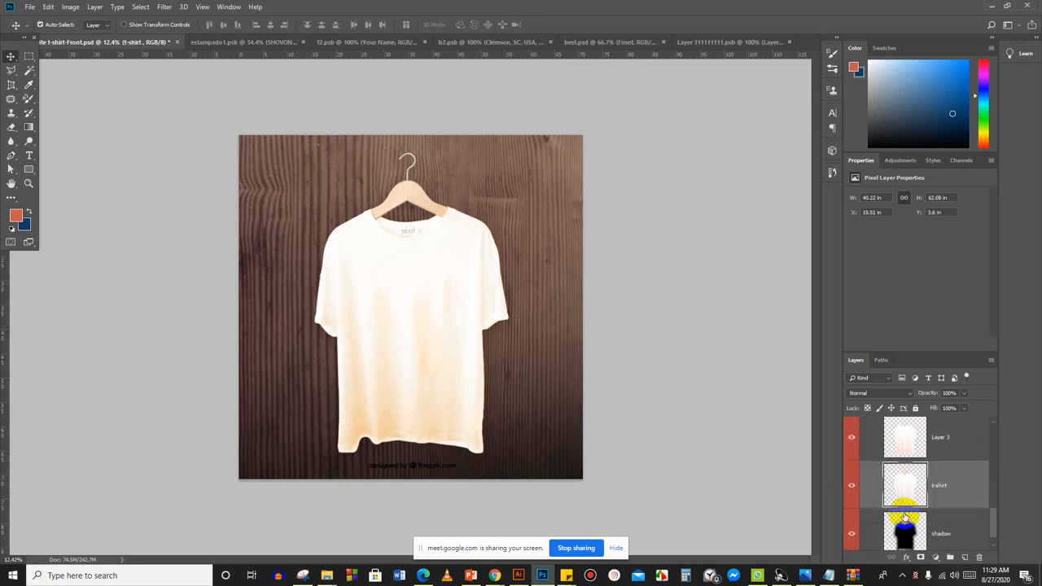
Hide the Shape 1 layer above the orange colour fill.
{"action": "scroll", "coordinate": [903, 517], "scroll_direction": "up", "scroll_amount": 5}
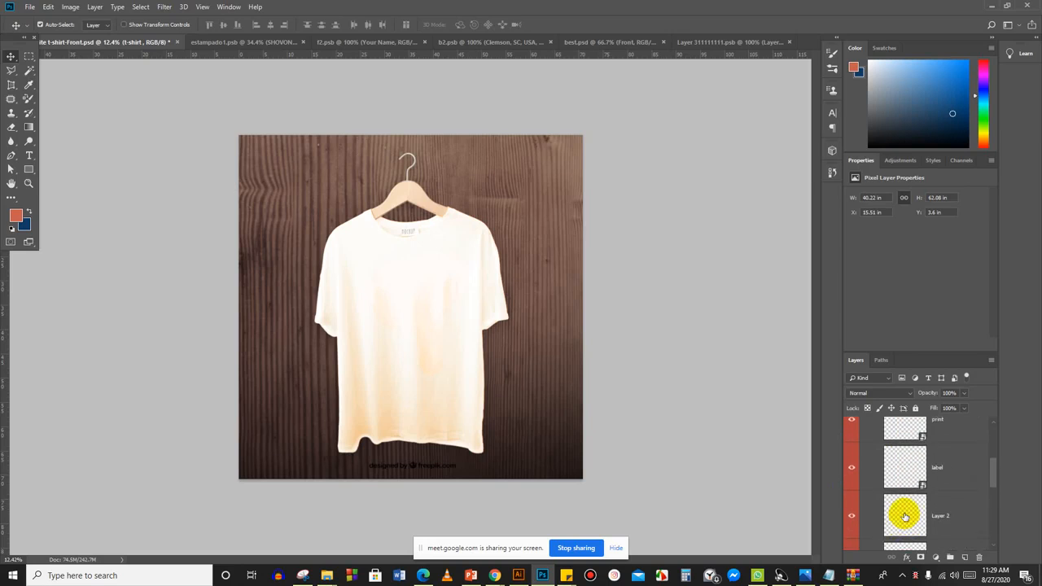
{"action": "scroll", "coordinate": [904, 517], "scroll_direction": "down", "scroll_amount": 3}
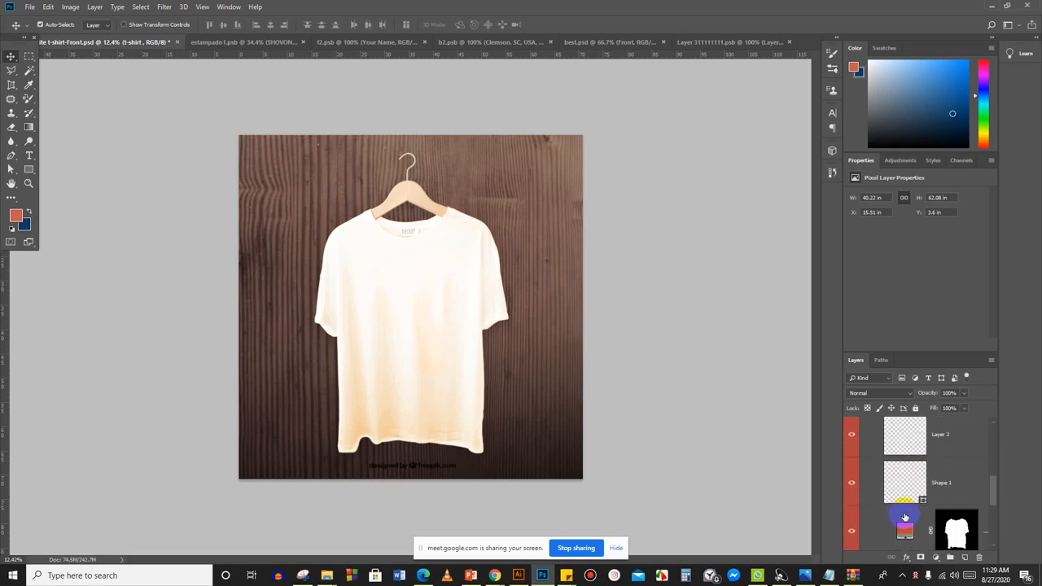
{"action": "scroll", "coordinate": [904, 517], "scroll_direction": "up", "scroll_amount": 4}
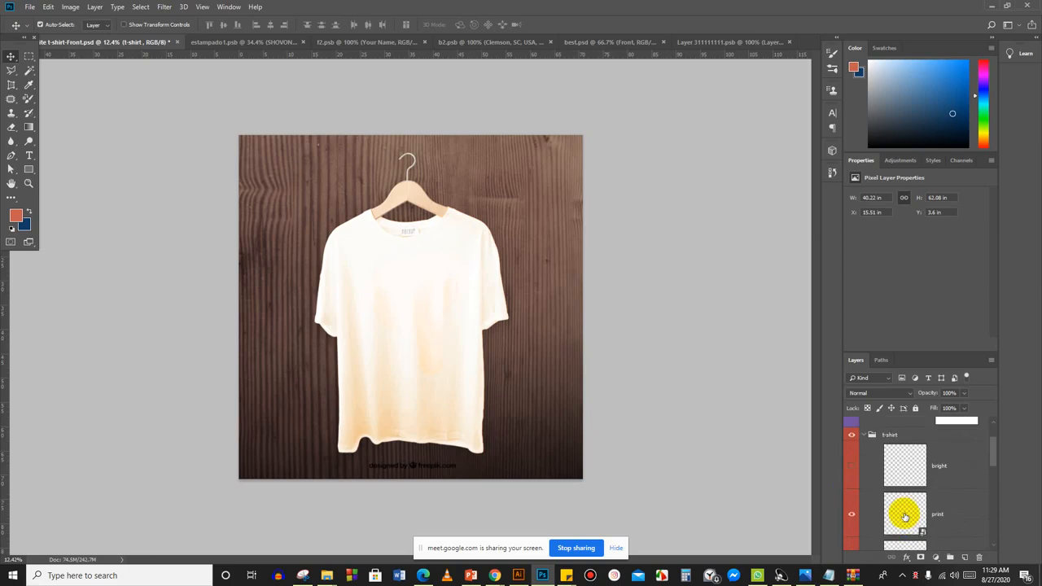
{"action": "scroll", "coordinate": [904, 516], "scroll_direction": "down", "scroll_amount": 3}
{"action": "left_click", "coordinate": [852, 521]}
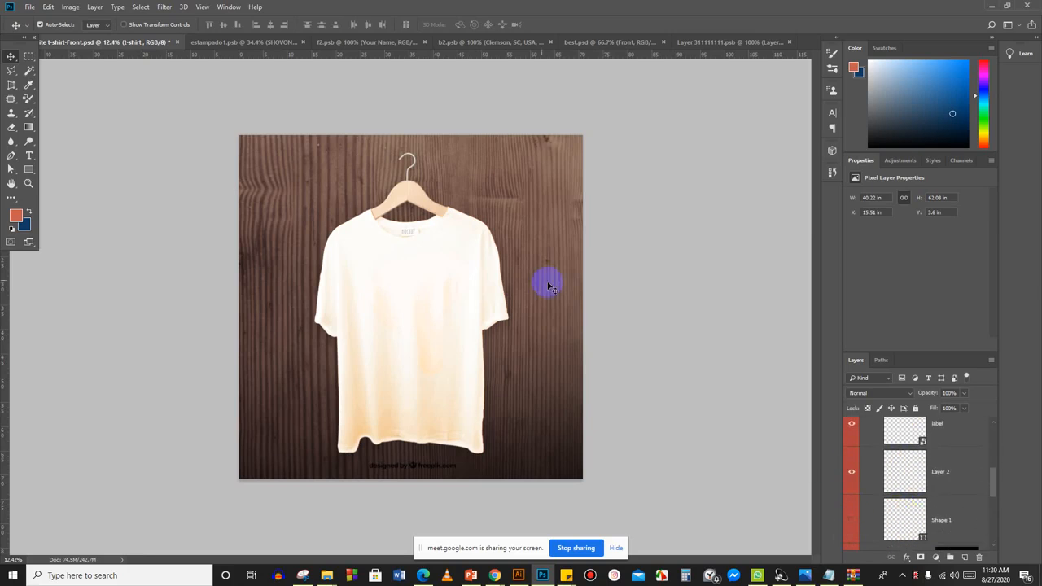
Hide the t-shirt layer between Layer 3 and the shadow layer.
{"action": "scroll", "coordinate": [918, 521], "scroll_direction": "down", "scroll_amount": 3}
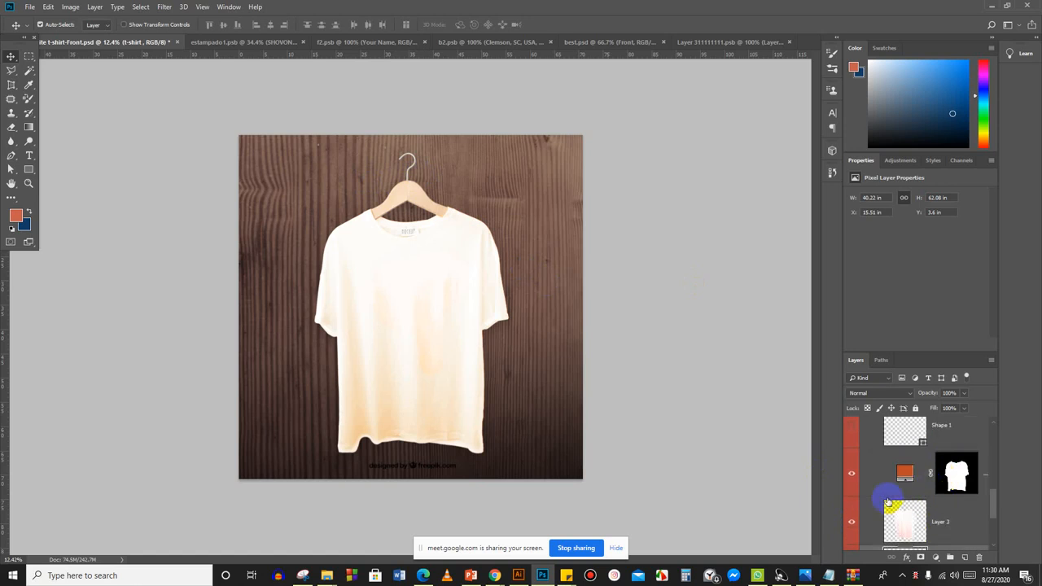
{"action": "scroll", "coordinate": [898, 496], "scroll_direction": "down", "scroll_amount": 2}
{"action": "scroll", "coordinate": [846, 499], "scroll_direction": "down", "scroll_amount": 1}
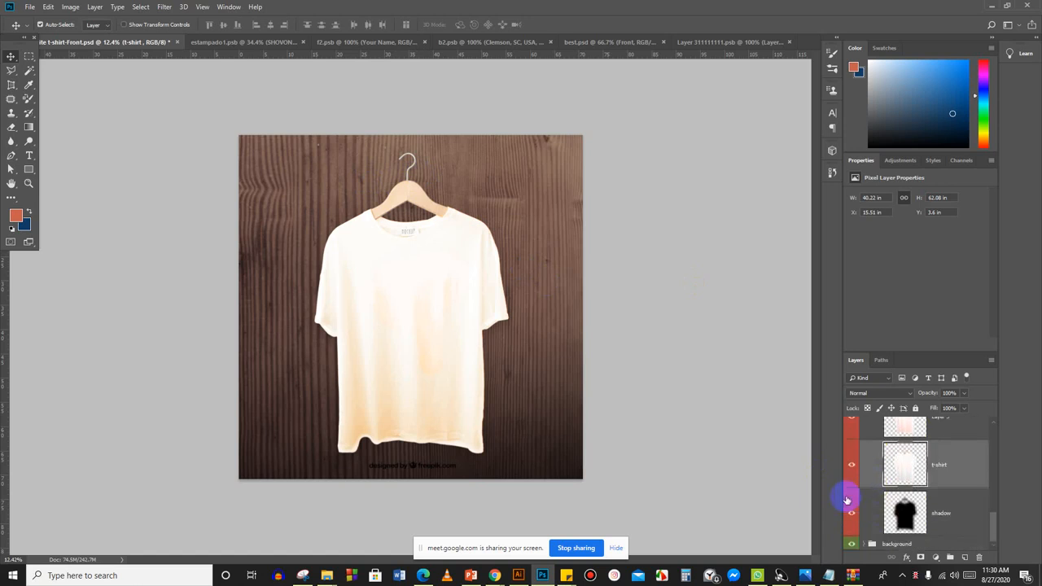
{"action": "left_click", "coordinate": [851, 465]}
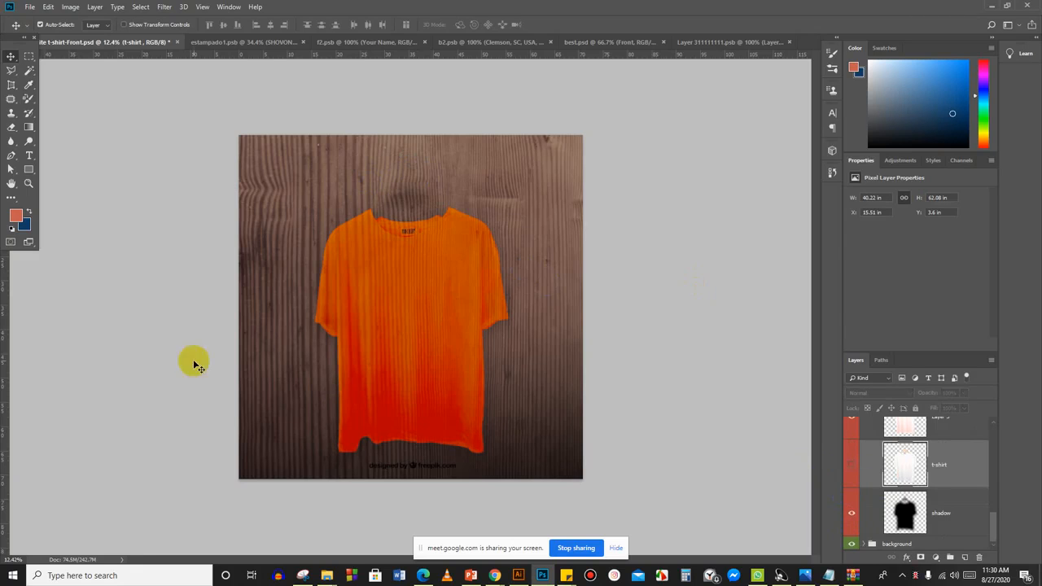
{"action": "scroll", "coordinate": [871, 486], "scroll_direction": "up", "scroll_amount": 3}
{"action": "scroll", "coordinate": [871, 486], "scroll_direction": "up", "scroll_amount": 3}
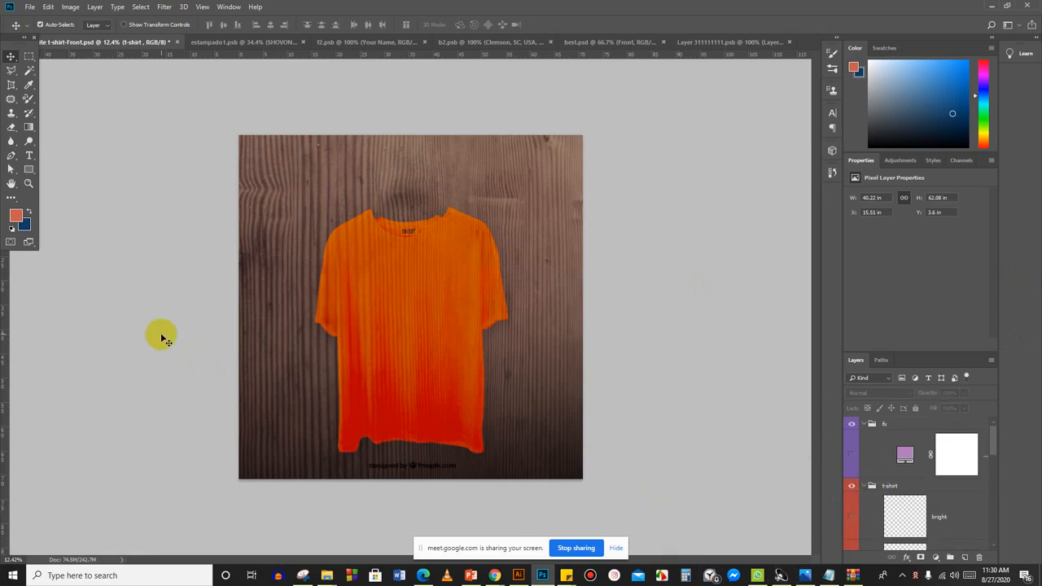
Move the orange colour fill and Layer 3 off the canvas to inspect what lies beneath, and undo the moves.
{"action": "left_click_drag", "start_coordinate": [448, 319], "coordinate": [720, 319]}
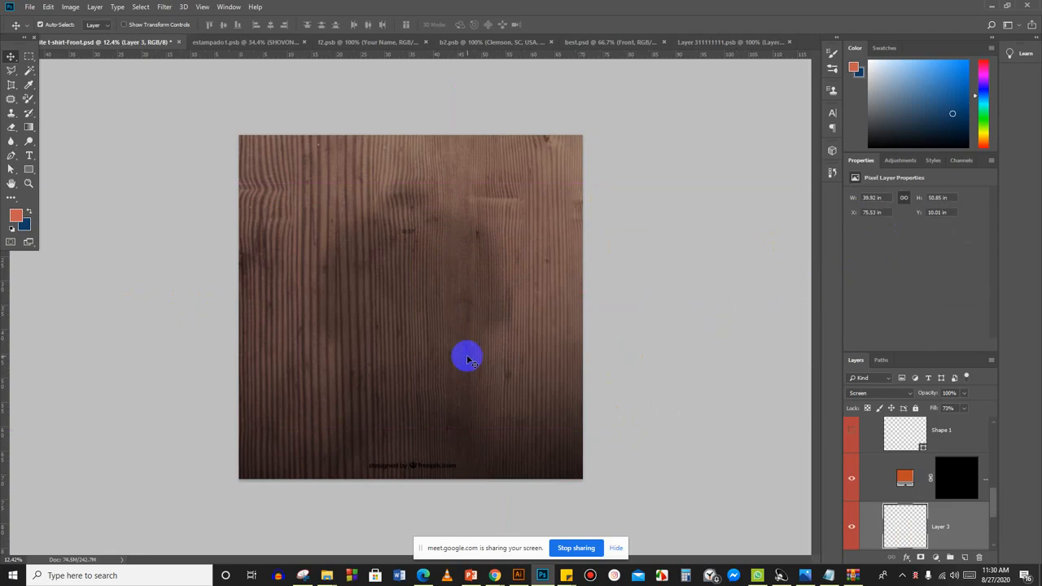
{"action": "key", "text": "ctrl+z"}
{"action": "key", "text": "ctrl+shift+z"}
{"action": "key", "text": "ctrl+z"}
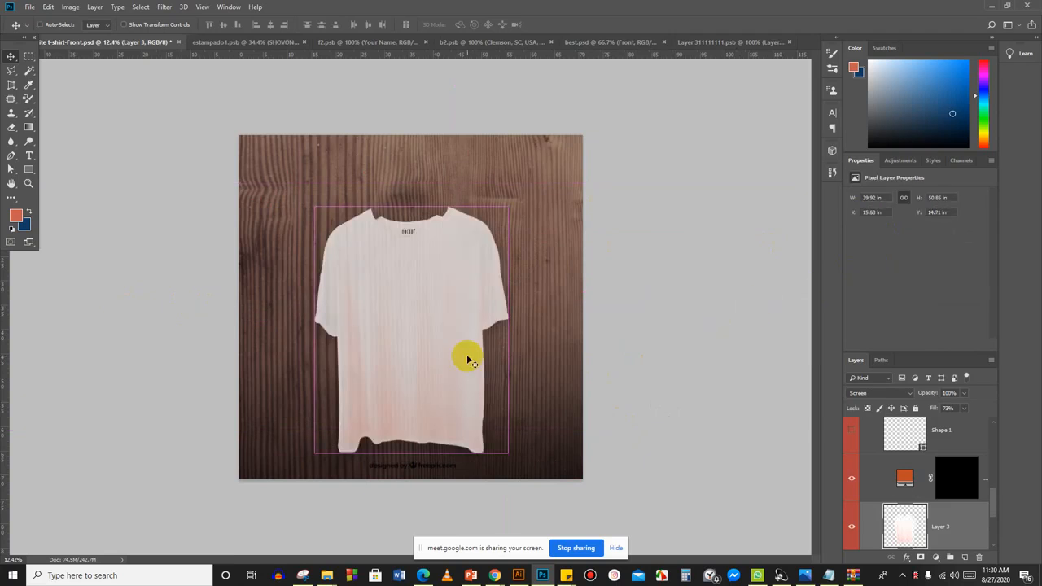
{"action": "key", "text": "ctrl+shift+z"}
{"action": "key", "text": "ctrl+z"}
{"action": "key", "text": "ctrl+z"}
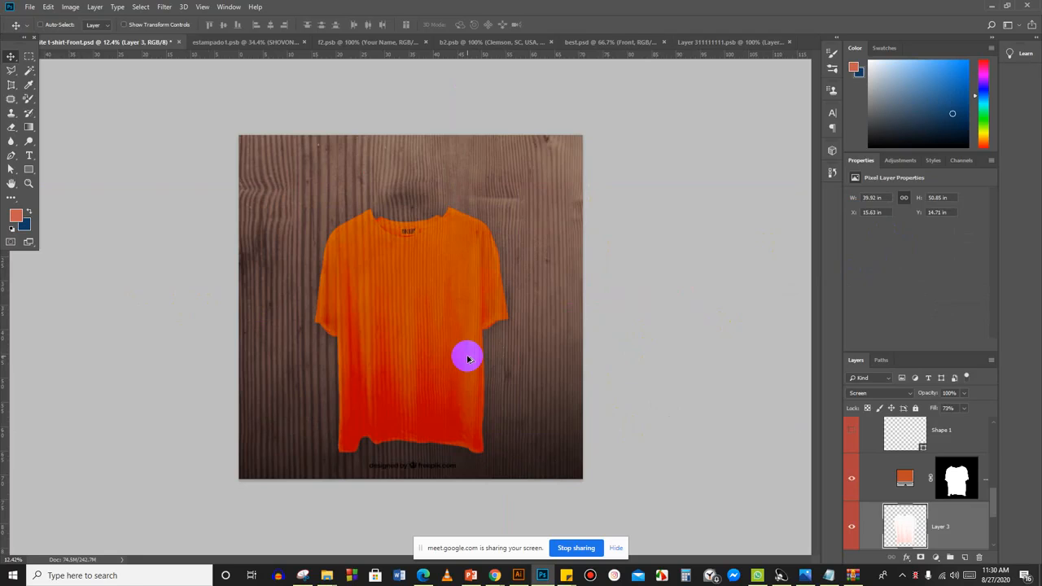
Separate the orange colour fill from Layer 3 by moving them in opposite directions, and undo the Layer 3 moves.
{"action": "left_click_drag", "start_coordinate": [440, 330], "coordinate": [501, 340]}
{"action": "left_click_drag", "start_coordinate": [362, 322], "coordinate": [94, 329]}
{"action": "key", "text": "ctrl+z"}
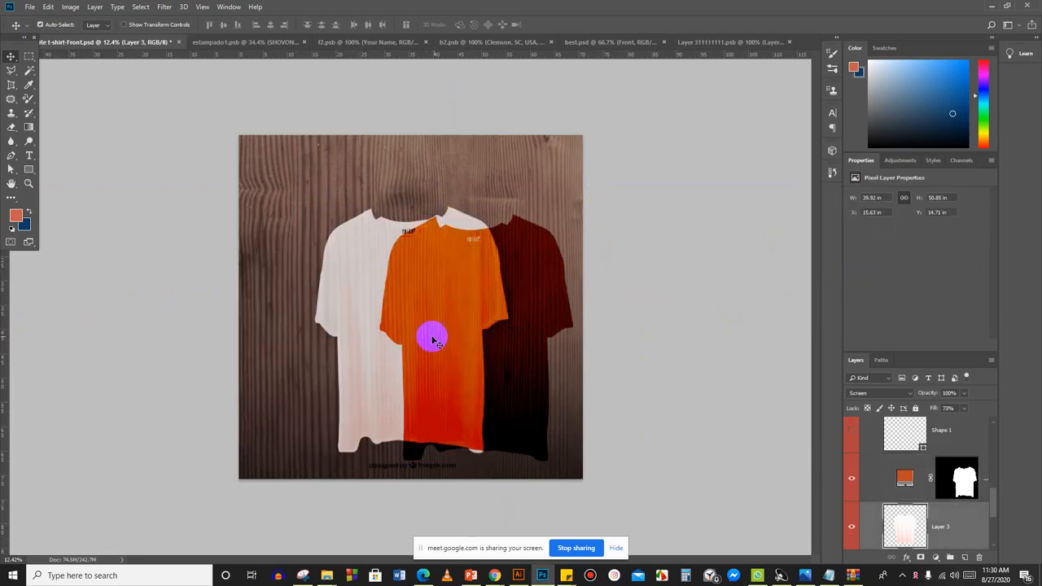
{"action": "left_click_drag", "start_coordinate": [333, 325], "coordinate": [81, 329]}
{"action": "mouse_move", "coordinate": [424, 355]}
{"action": "left_mouse_down"}
{"action": "mouse_move", "coordinate": [337, 359]}
{"action": "mouse_move", "coordinate": [408, 348]}
{"action": "left_mouse_up"}
{"action": "key", "text": "ctrl+alt+z"}
{"action": "key", "text": "ctrl+alt+z"}
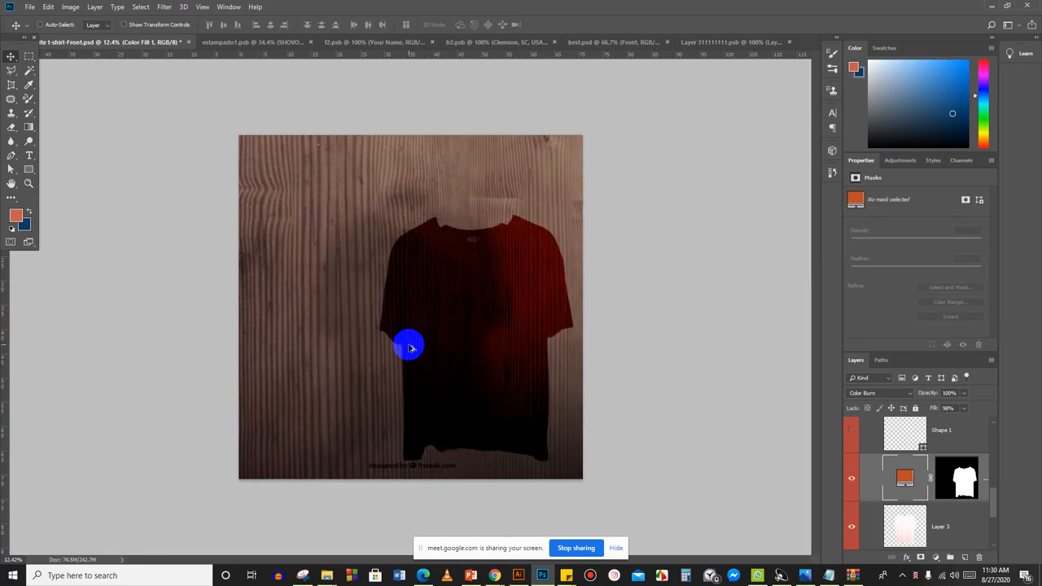
Move the masked orange colour fill back over the Layer 3 shirt, nudging it down and slightly left until the outlines align.
{"action": "left_click_drag", "start_coordinate": [524, 351], "coordinate": [471, 342]}
{"action": "left_click_drag", "start_coordinate": [471, 340], "coordinate": [461, 349]}
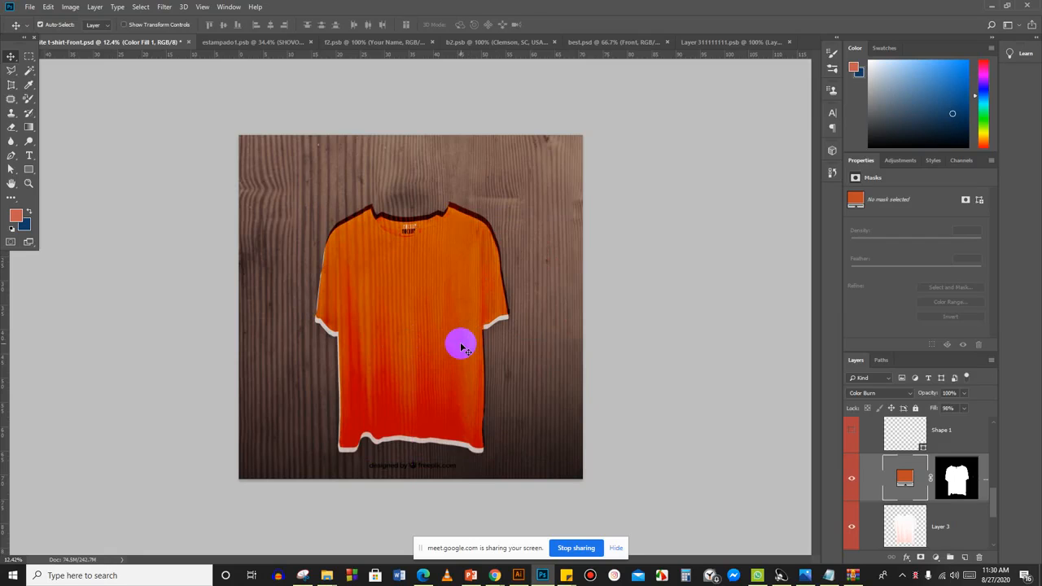
{"action": "key", "text": "shift+Down"}
{"action": "key", "text": "shift+Down"}
{"action": "key", "text": "shift+Down"}
{"action": "key", "text": "shift+Down"}
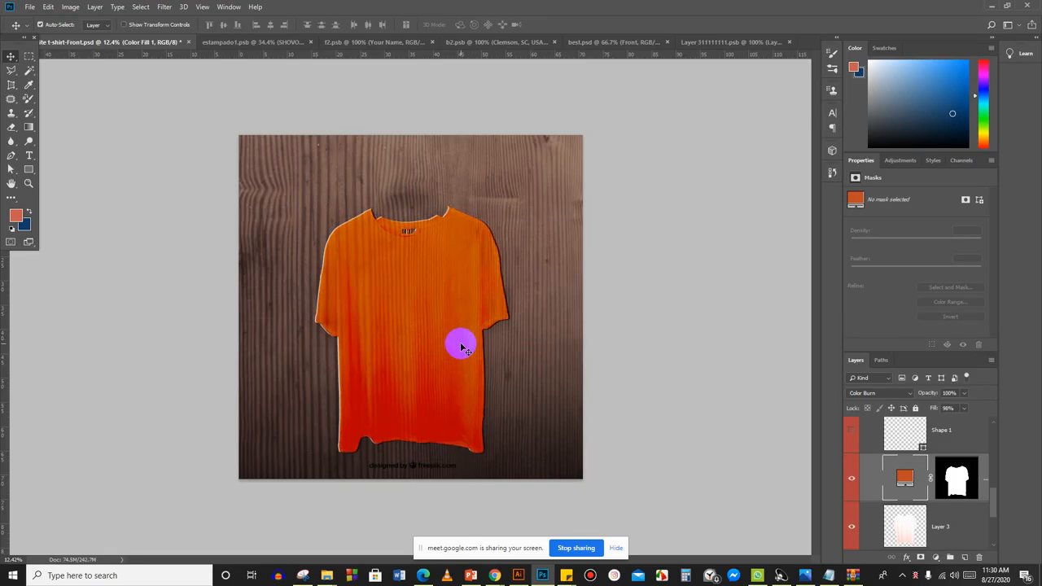
{"action": "key", "text": "shift+Left"}
Review the t-shirt group's layers and open the contents of its print smart object.
{"action": "scroll", "coordinate": [944, 456], "scroll_direction": "up", "scroll_amount": 5}
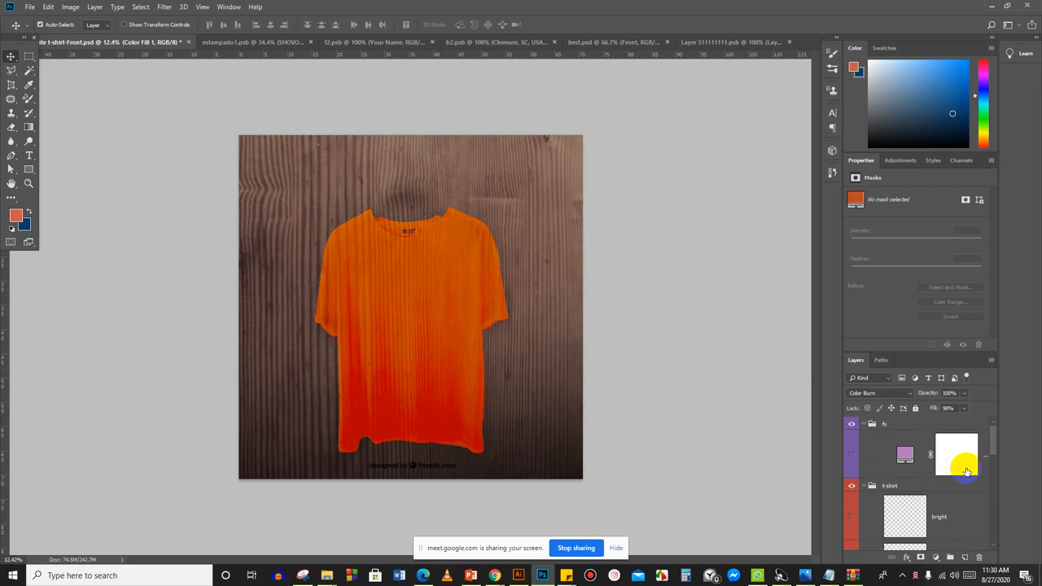
{"action": "scroll", "coordinate": [952, 472], "scroll_direction": "down", "scroll_amount": 5}
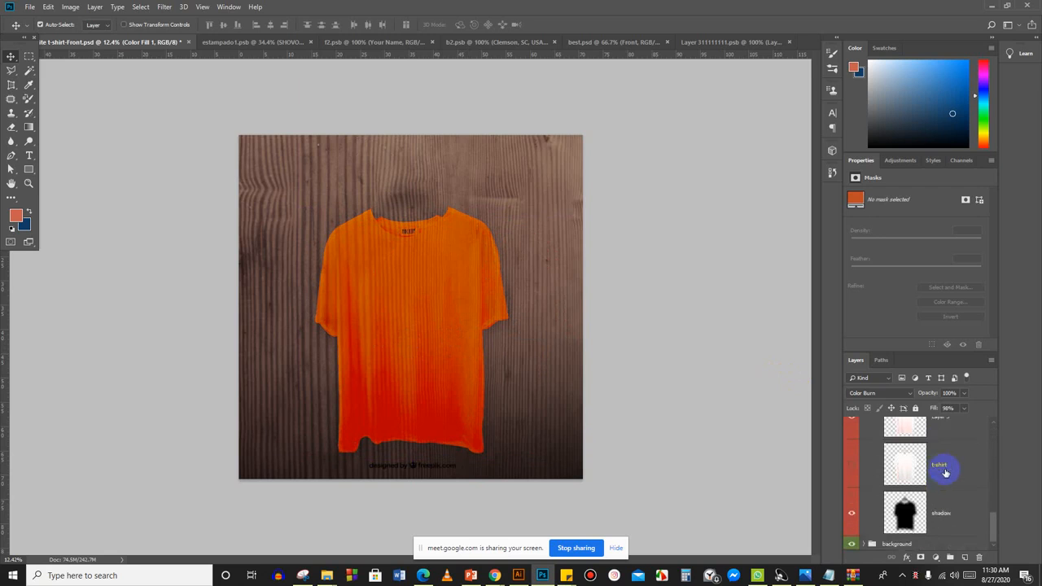
{"action": "scroll", "coordinate": [944, 471], "scroll_direction": "up", "scroll_amount": 5}
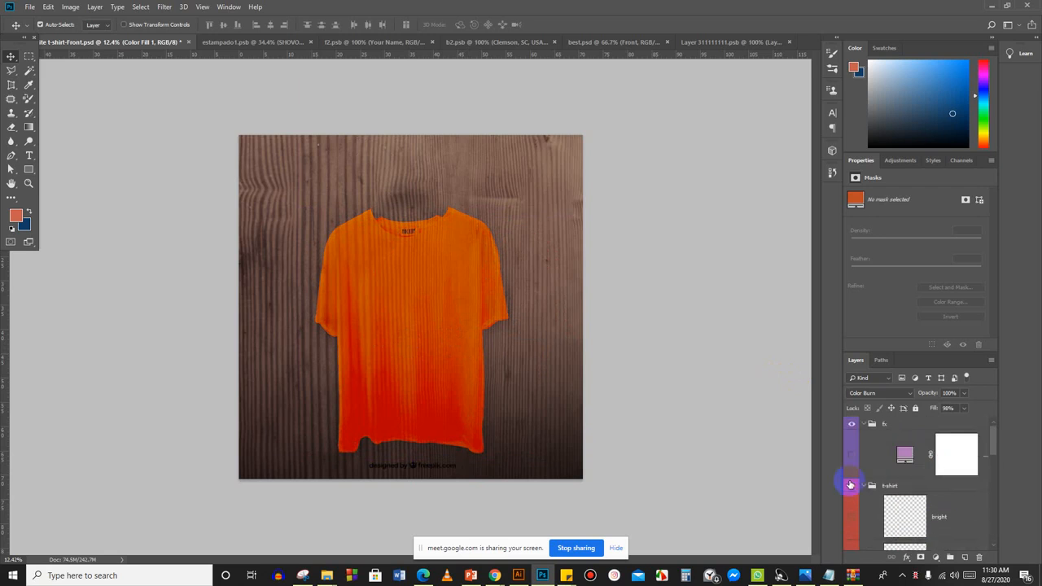
{"action": "left_click", "coordinate": [866, 488]}
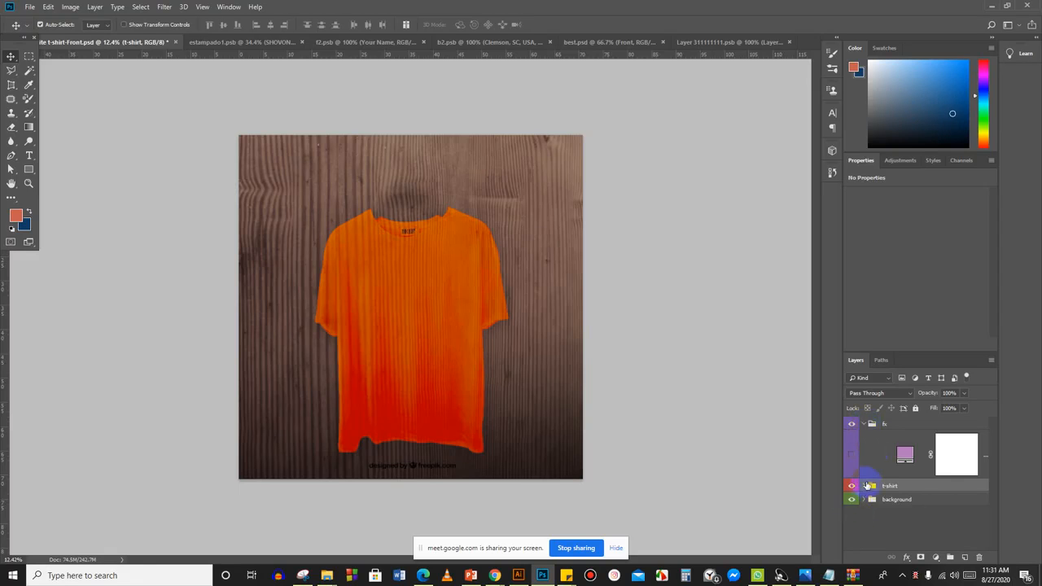
{"action": "left_click", "coordinate": [866, 486]}
{"action": "scroll", "coordinate": [889, 490], "scroll_direction": "down", "scroll_amount": 2}
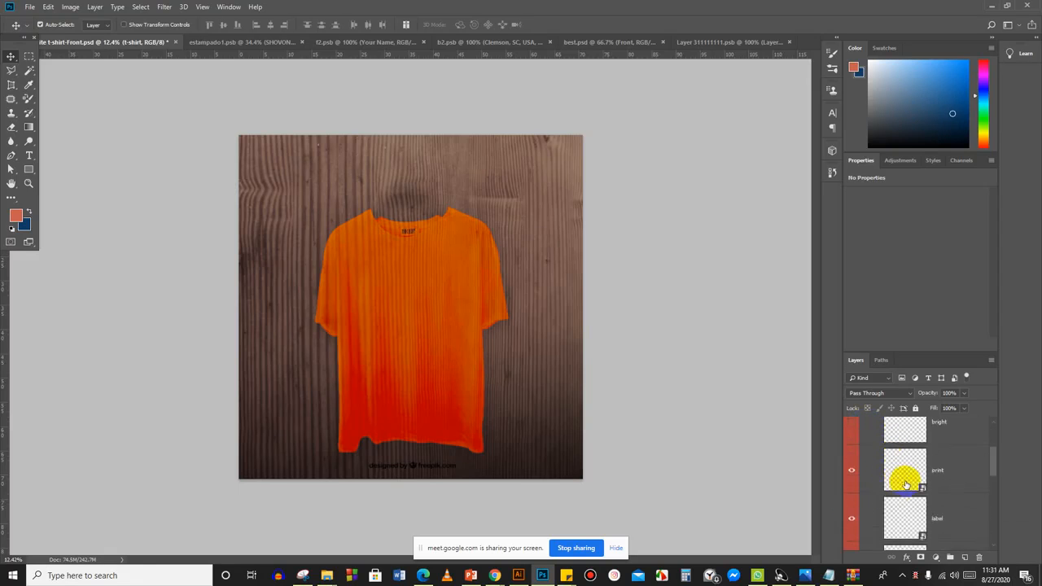
{"action": "double_click", "coordinate": [922, 488]}
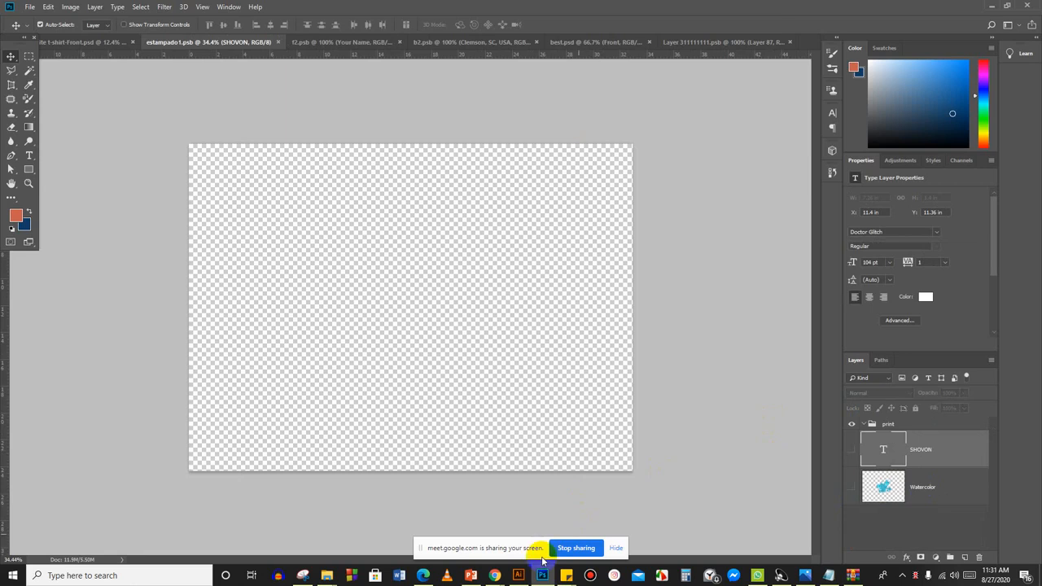
Switch to Illustrator and lock the orange gradient background behind the Pumpkin Shoulder design.
{"action": "left_click", "coordinate": [518, 575]}
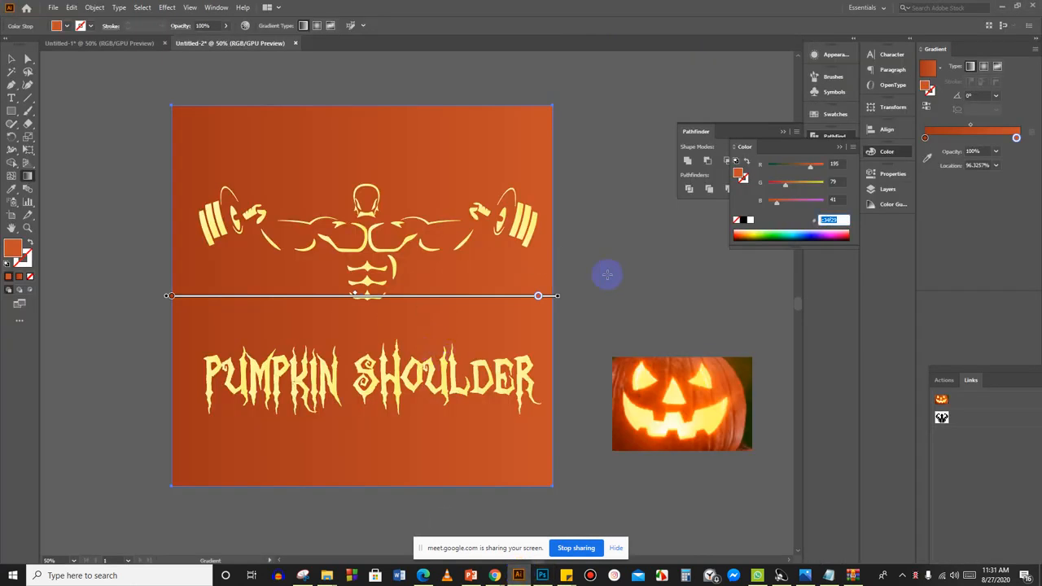
{"action": "left_click", "coordinate": [12, 59]}
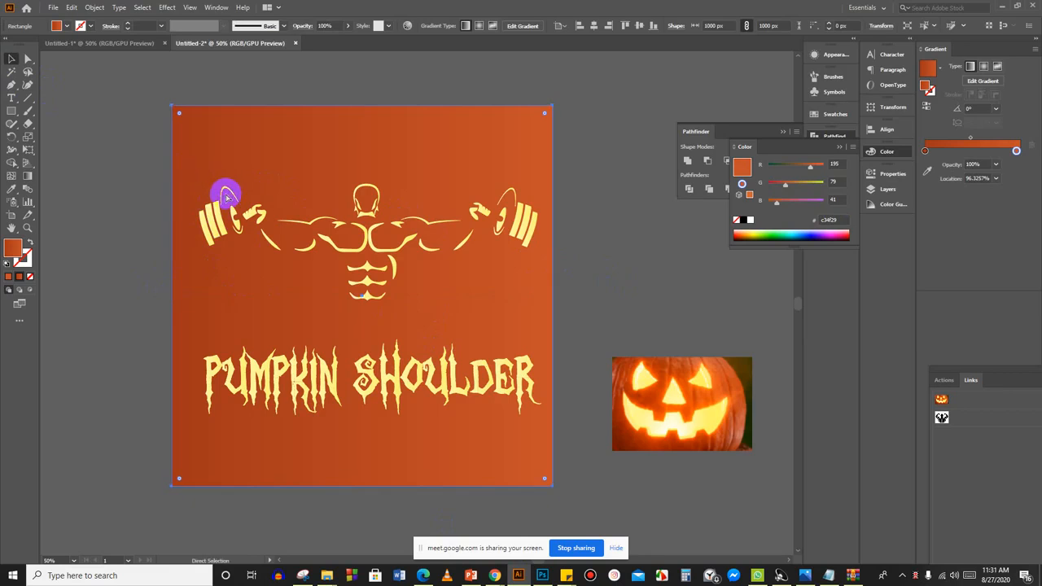
{"action": "key", "text": "ctrl+shift+a"}
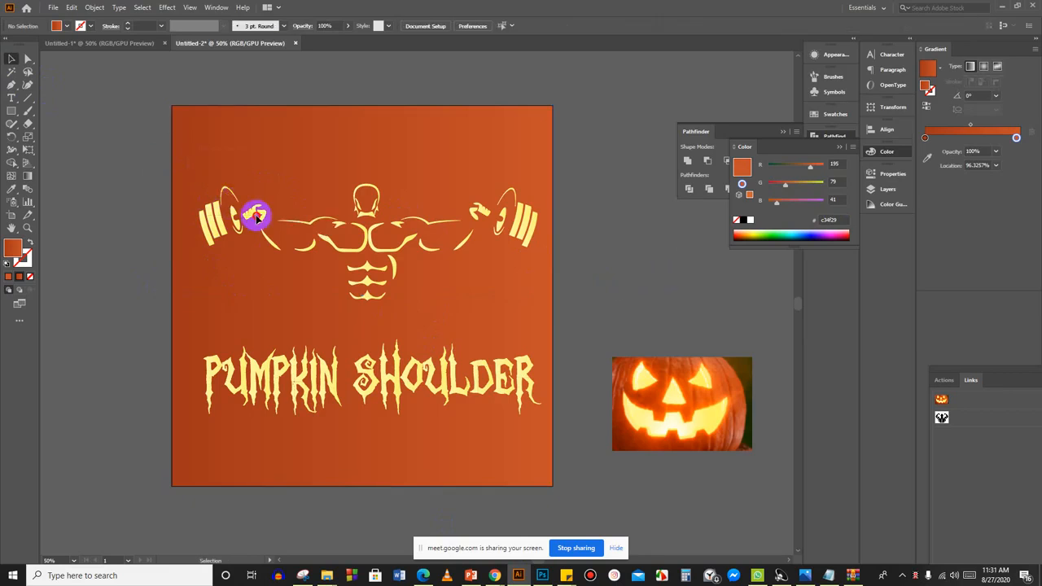
Select the bodybuilder figure and PUMPKIN SHOULDER lettering together and copy them into the print smart object in Photoshop.
{"action": "left_click_drag", "start_coordinate": [547, 428], "coordinate": [543, 426]}
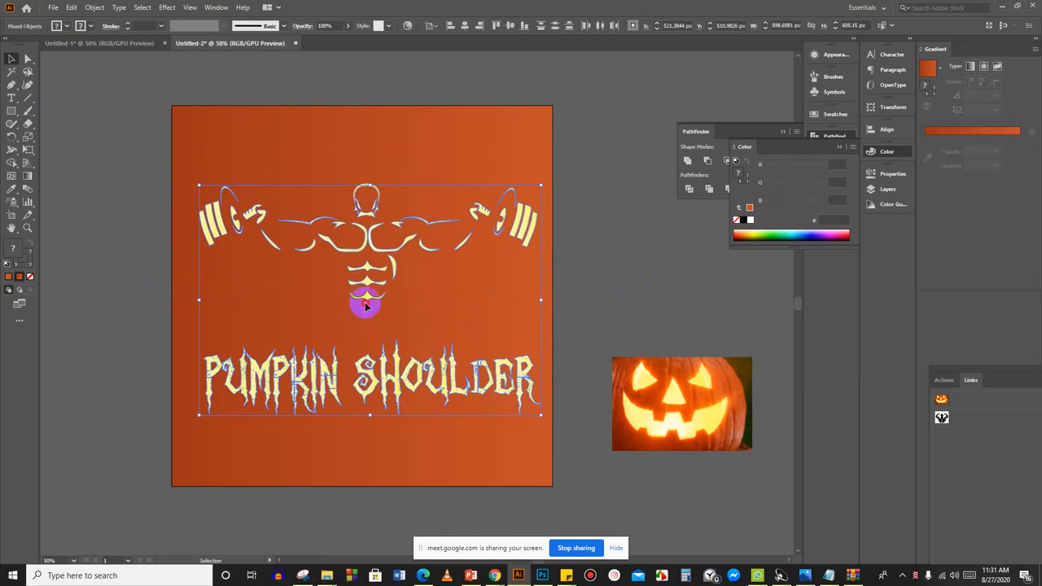
{"action": "left_click", "coordinate": [442, 419]}
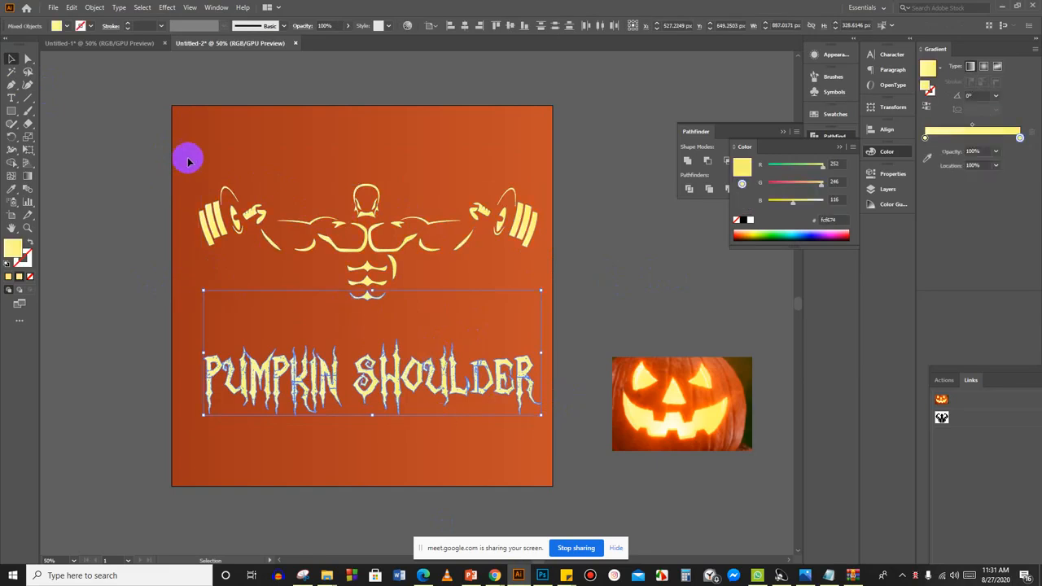
{"action": "left_click_drag", "start_coordinate": [188, 159], "coordinate": [560, 437]}
{"action": "right_click", "coordinate": [383, 375]}
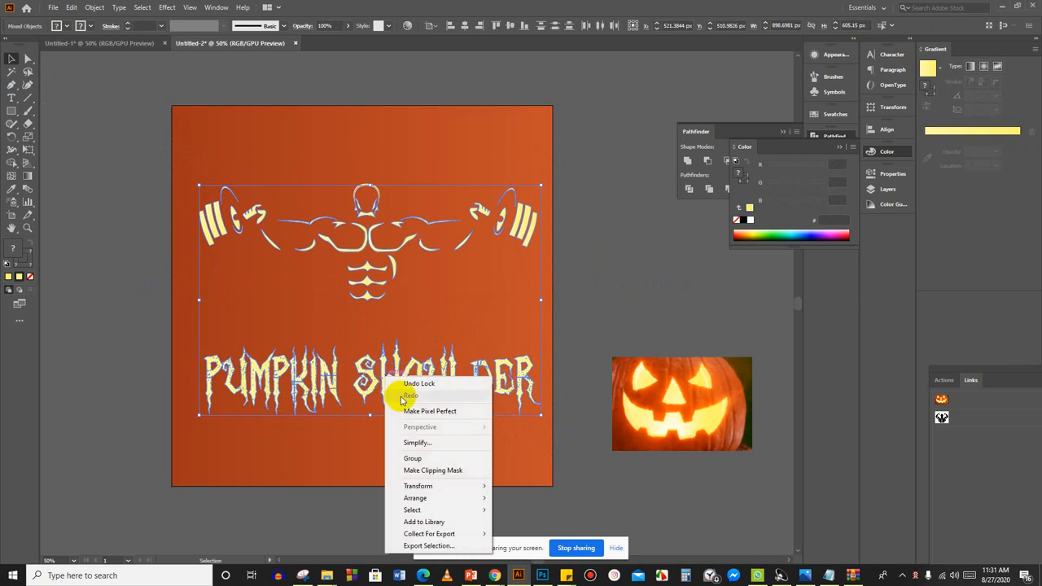
{"action": "left_click", "coordinate": [411, 448]}
{"action": "left_click_drag", "start_coordinate": [386, 415], "coordinate": [407, 345]}
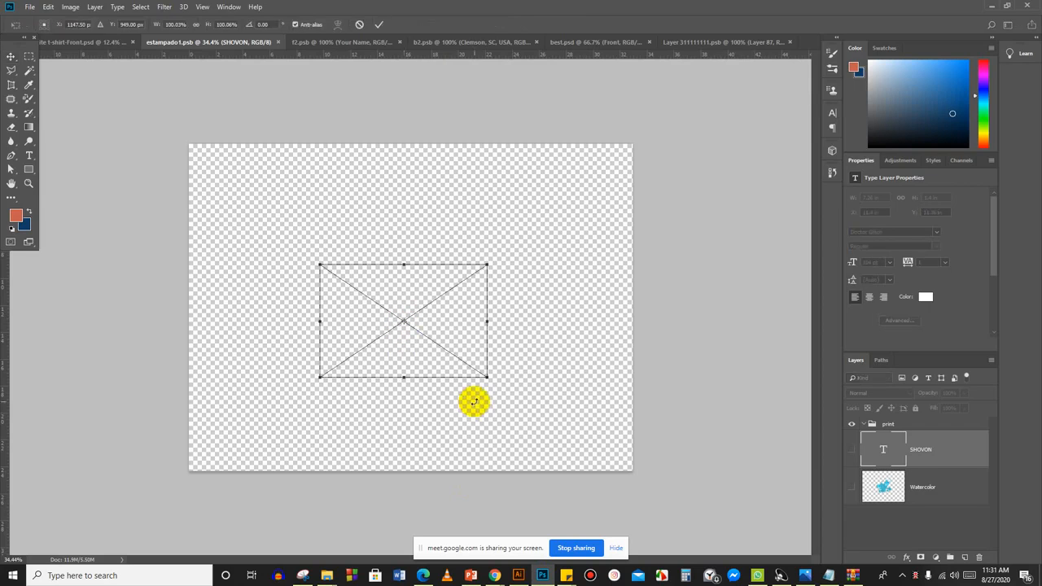
Enlarge the pasted artwork to about 28.5 by 19.25 in so it nearly fills the canvas, and save the smart object.
{"action": "left_click_drag", "start_coordinate": [487, 378], "coordinate": [568, 432]}
{"action": "left_click_drag", "start_coordinate": [420, 399], "coordinate": [432, 388]}
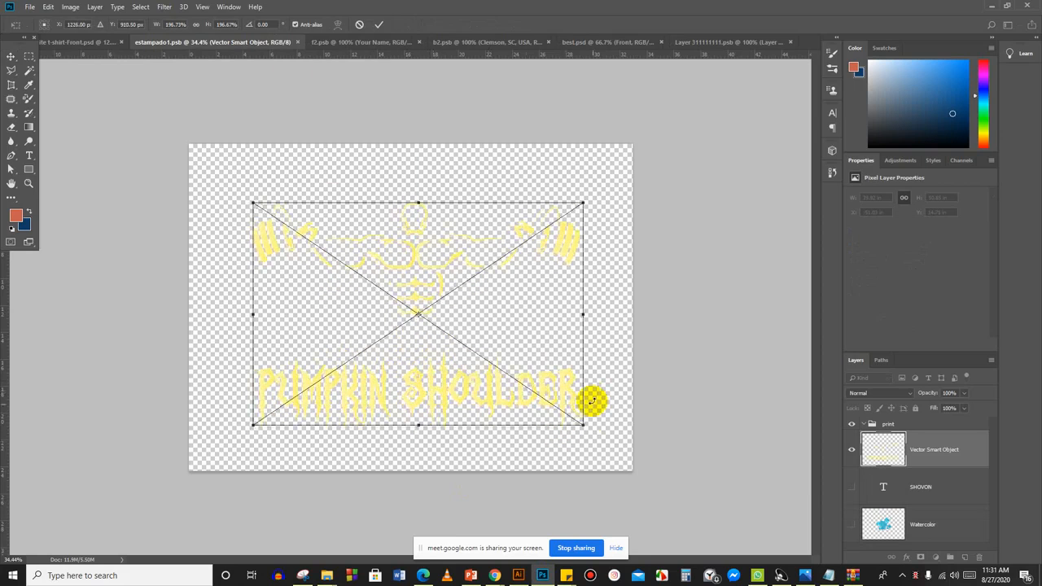
{"action": "left_click_drag", "start_coordinate": [583, 424], "coordinate": [611, 443]}
{"action": "left_click", "coordinate": [383, 25]}
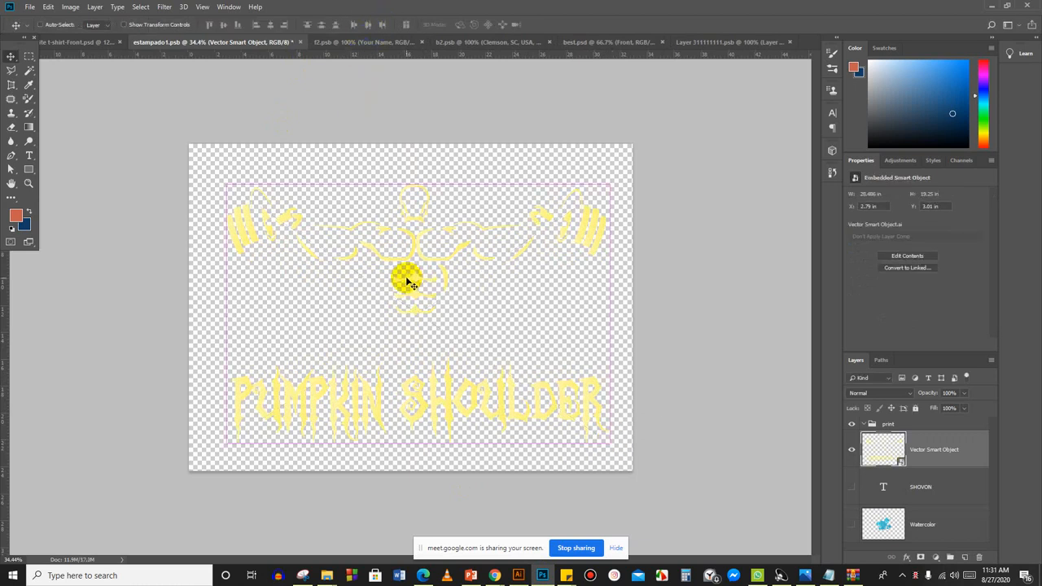
{"action": "key", "text": "ctrl+s"}
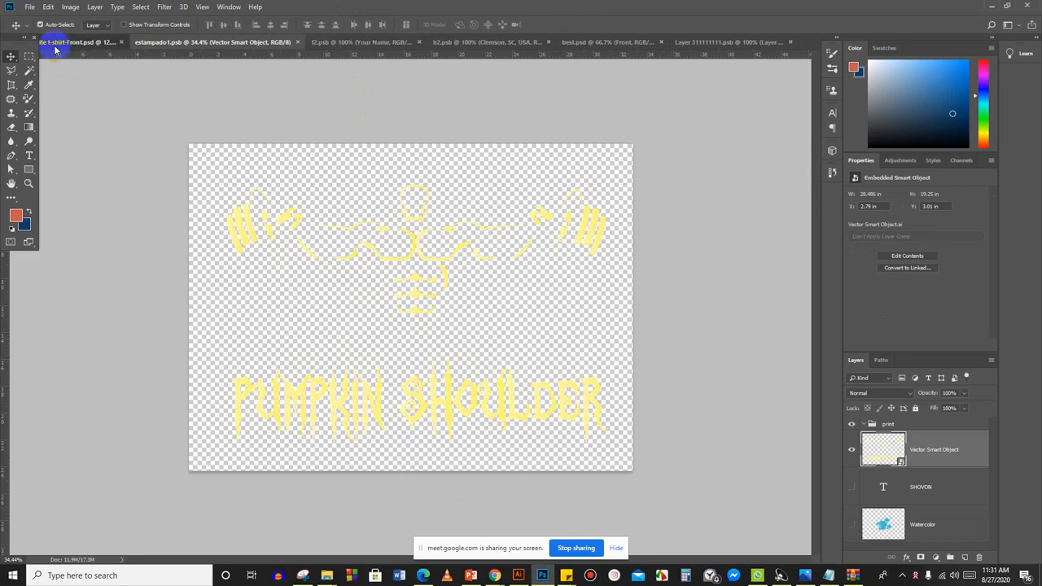
Return to the t-shirt mockup and examine its print, colour fill, shirt and shadow layers to see how the updated artwork displays.
{"action": "left_click", "coordinate": [56, 42]}
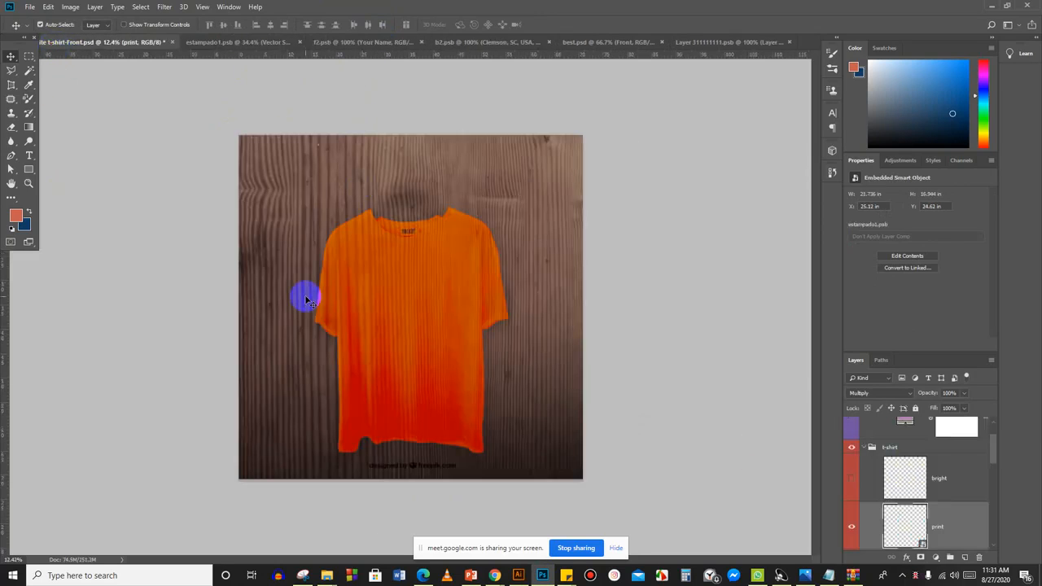
{"action": "left_click", "coordinate": [244, 43]}
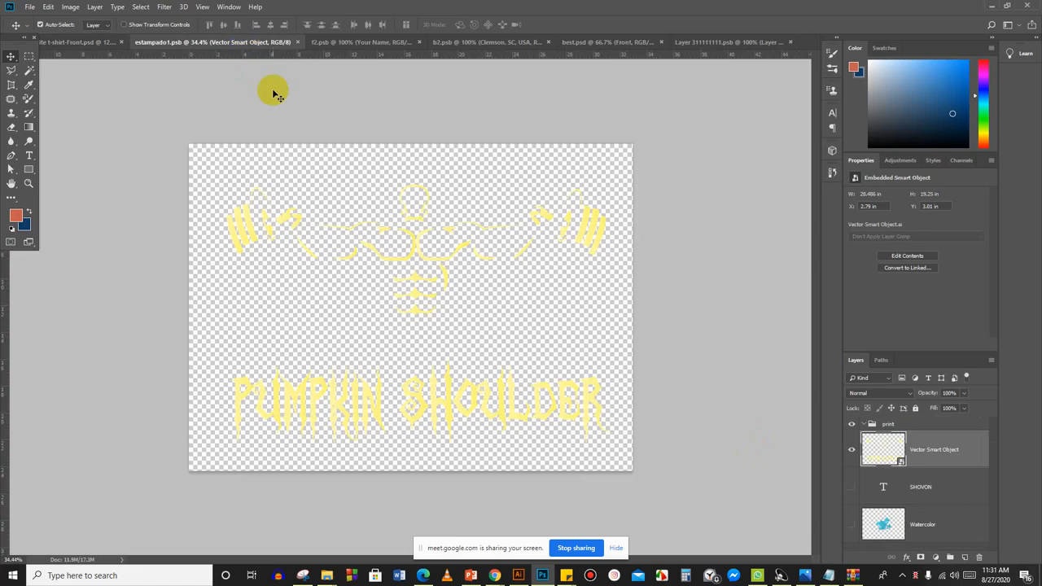
{"action": "left_click", "coordinate": [51, 40]}
{"action": "scroll", "coordinate": [886, 512], "scroll_direction": "up", "scroll_amount": 1}
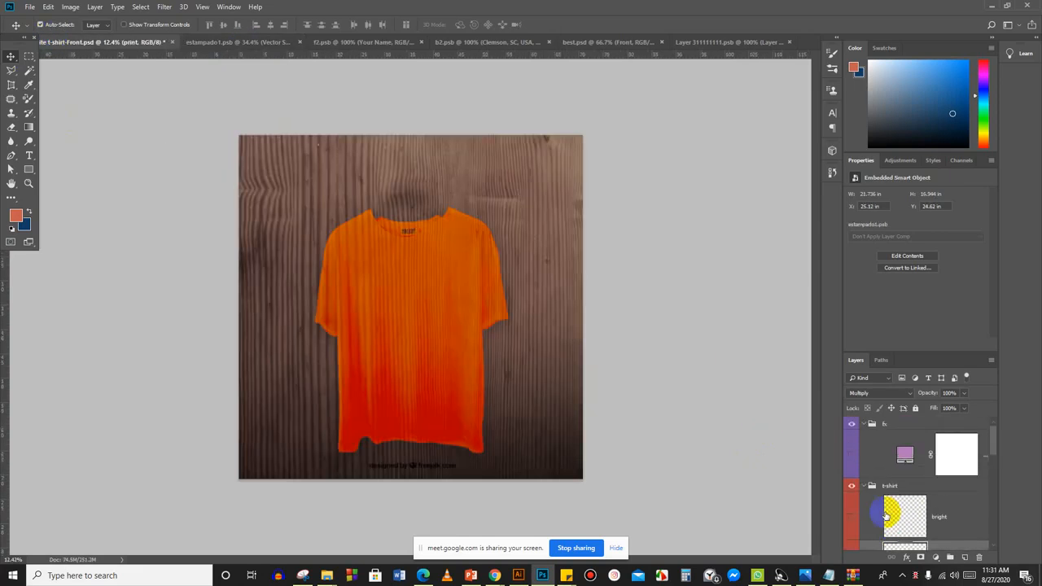
{"action": "left_click", "coordinate": [851, 457]}
{"action": "left_click", "coordinate": [851, 457]}
{"action": "scroll", "coordinate": [852, 461], "scroll_direction": "down", "scroll_amount": 3}
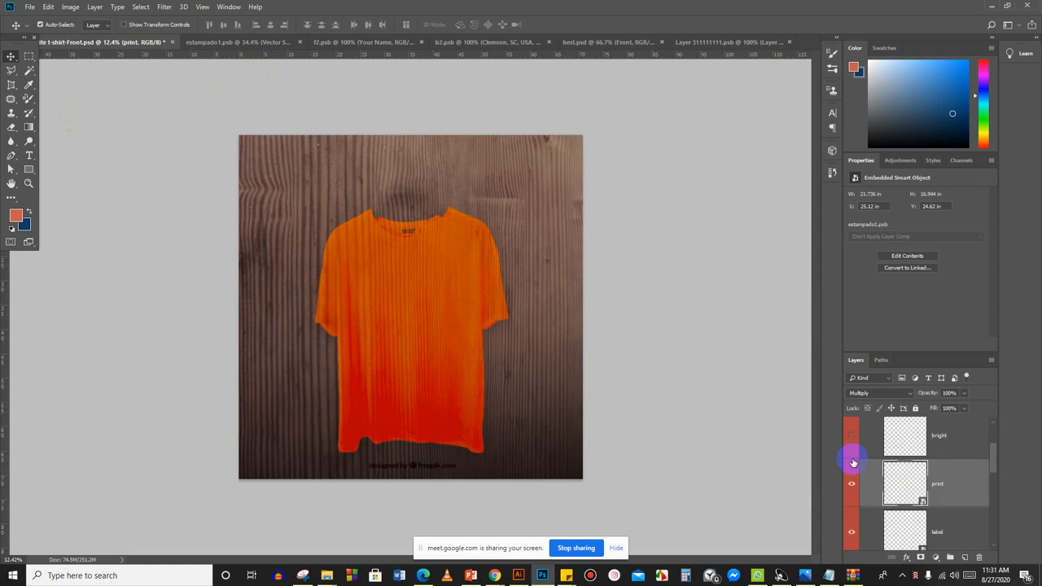
{"action": "scroll", "coordinate": [854, 533], "scroll_direction": "down", "scroll_amount": 2}
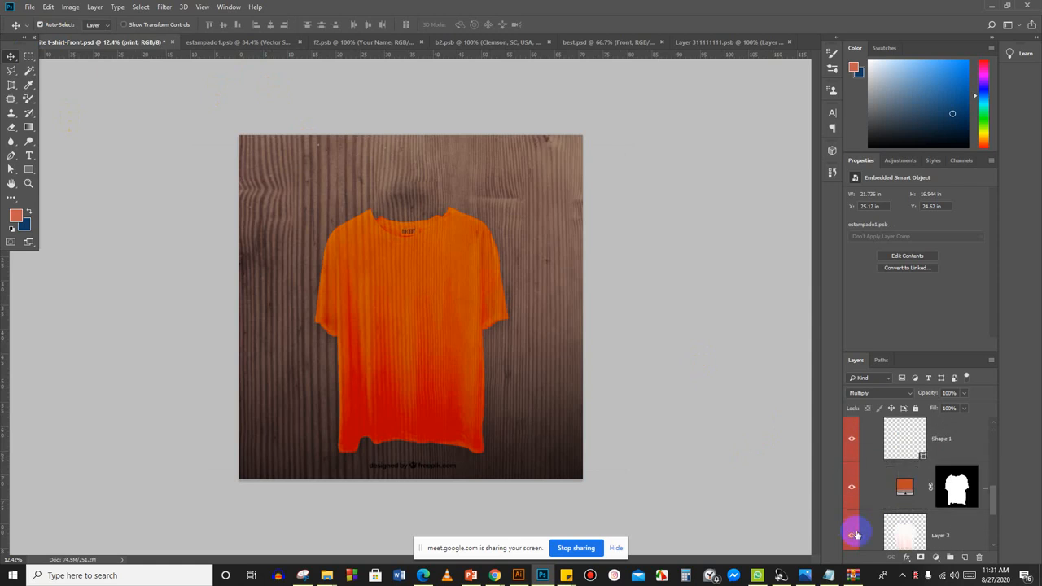
{"action": "scroll", "coordinate": [855, 528], "scroll_direction": "down", "scroll_amount": 3}
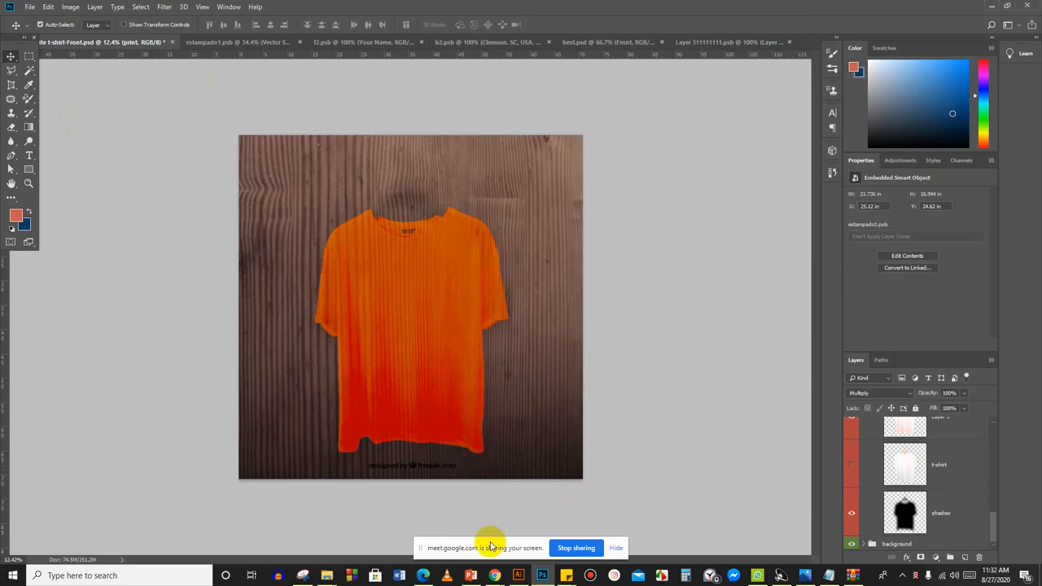
Switch to Chrome and bring up the Freepik page of the man in a red casual t-shirt.
{"action": "mouse_move", "coordinate": [494, 576]}
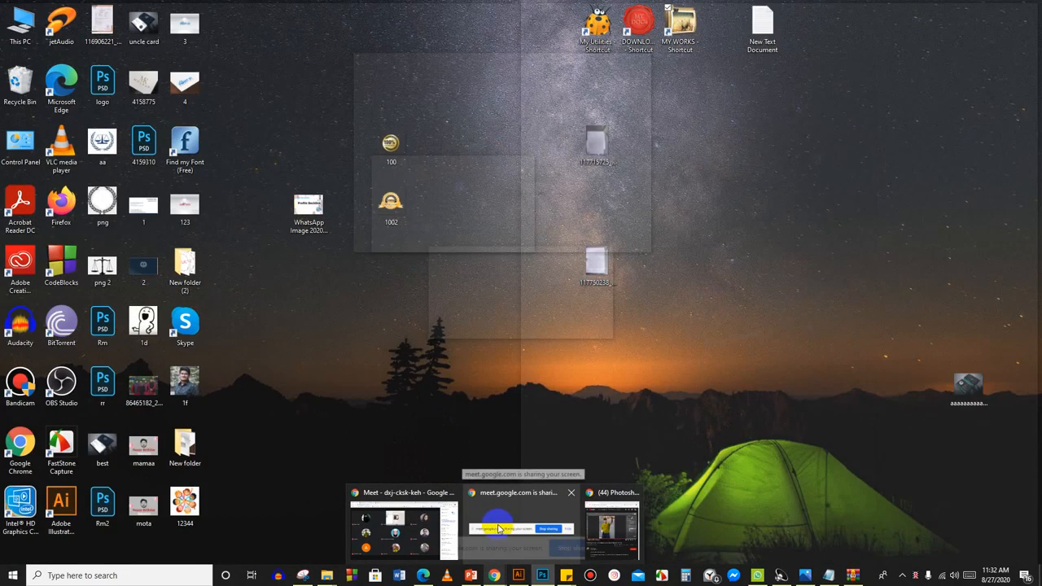
{"action": "left_click", "coordinate": [529, 531]}
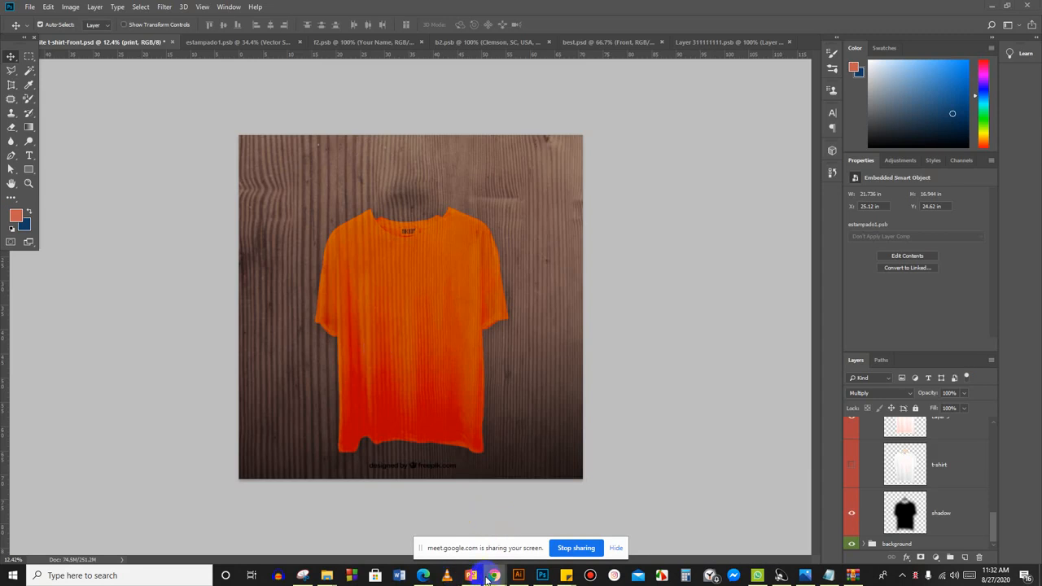
{"action": "mouse_move", "coordinate": [491, 576]}
{"action": "left_click", "coordinate": [358, 521]}
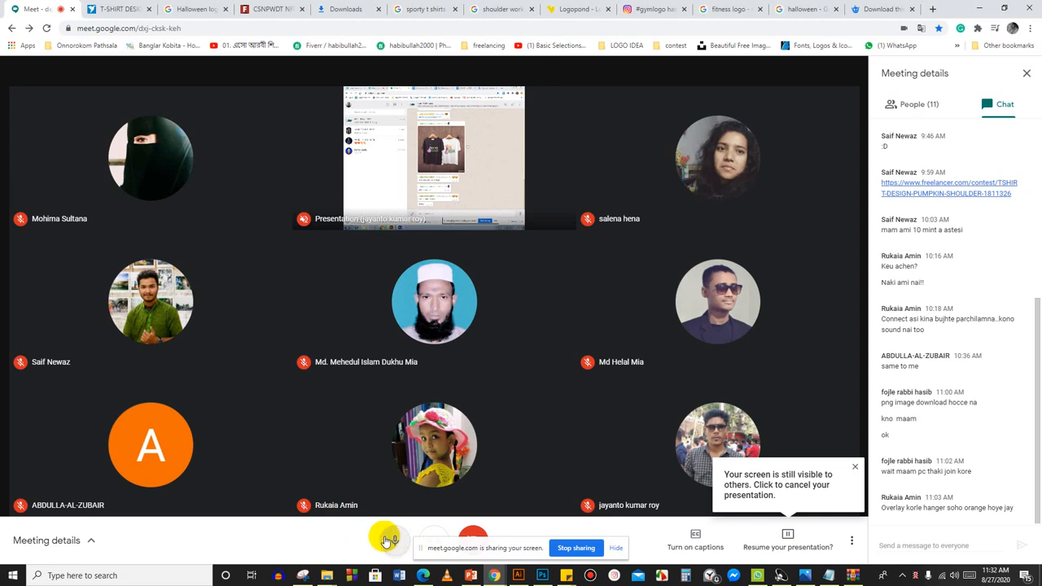
{"action": "left_click", "coordinate": [903, 8]}
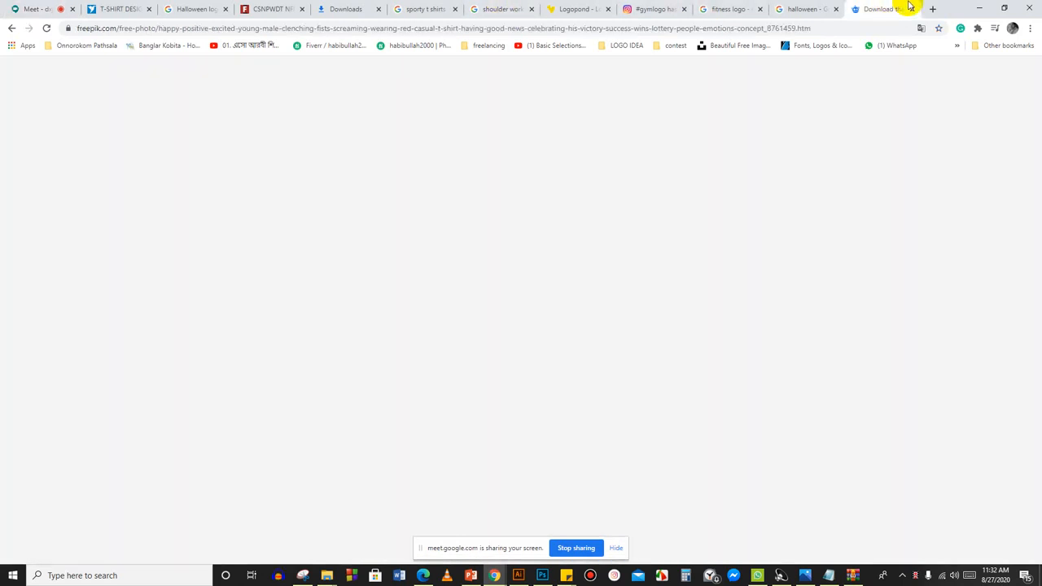
Examine the related Freepik photos of excited people for other suitable t-shirt model images.
{"action": "scroll", "coordinate": [542, 200], "scroll_direction": "down", "scroll_amount": 9}
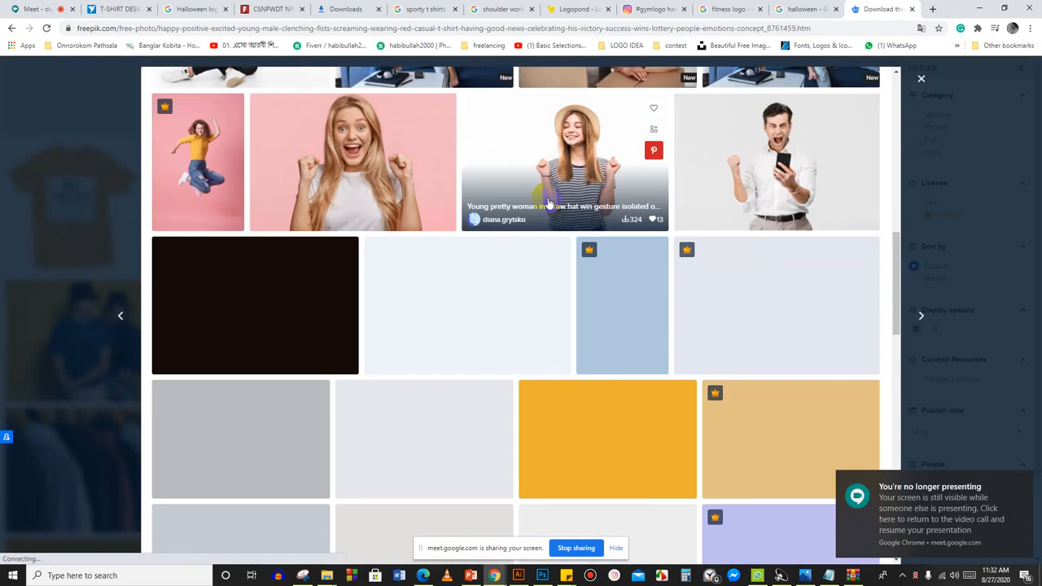
{"action": "scroll", "coordinate": [550, 208], "scroll_direction": "up", "scroll_amount": 5}
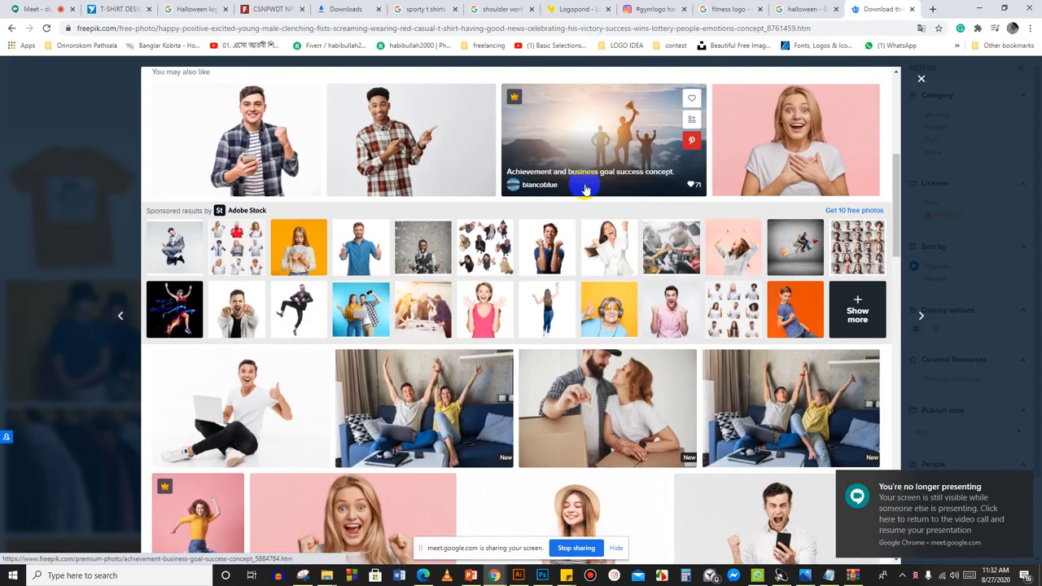
{"action": "scroll", "coordinate": [584, 189], "scroll_direction": "down", "scroll_amount": 10}
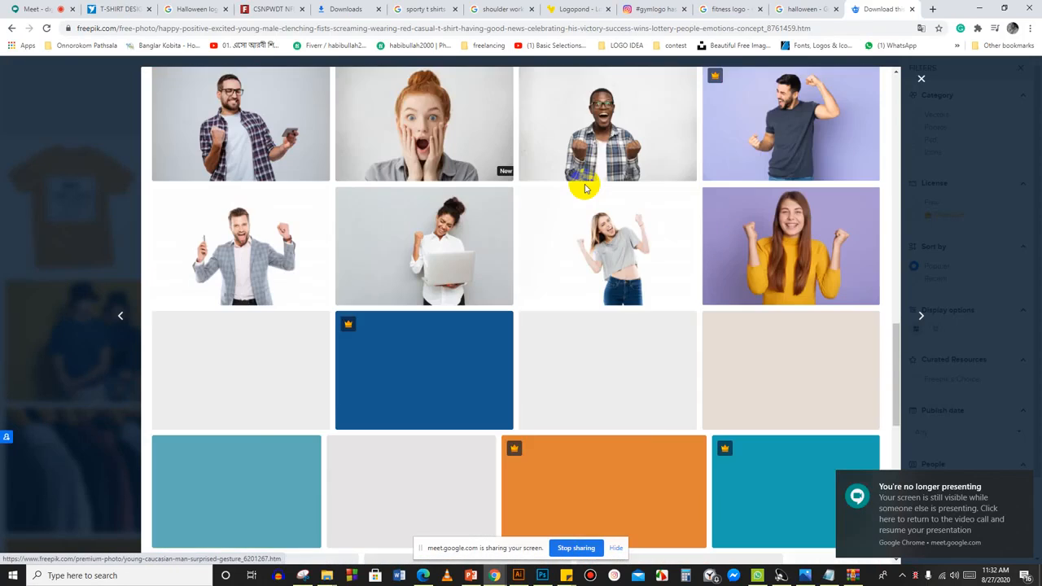
{"action": "scroll", "coordinate": [584, 188], "scroll_direction": "down", "scroll_amount": 1}
{"action": "scroll", "coordinate": [585, 188], "scroll_direction": "down", "scroll_amount": 4}
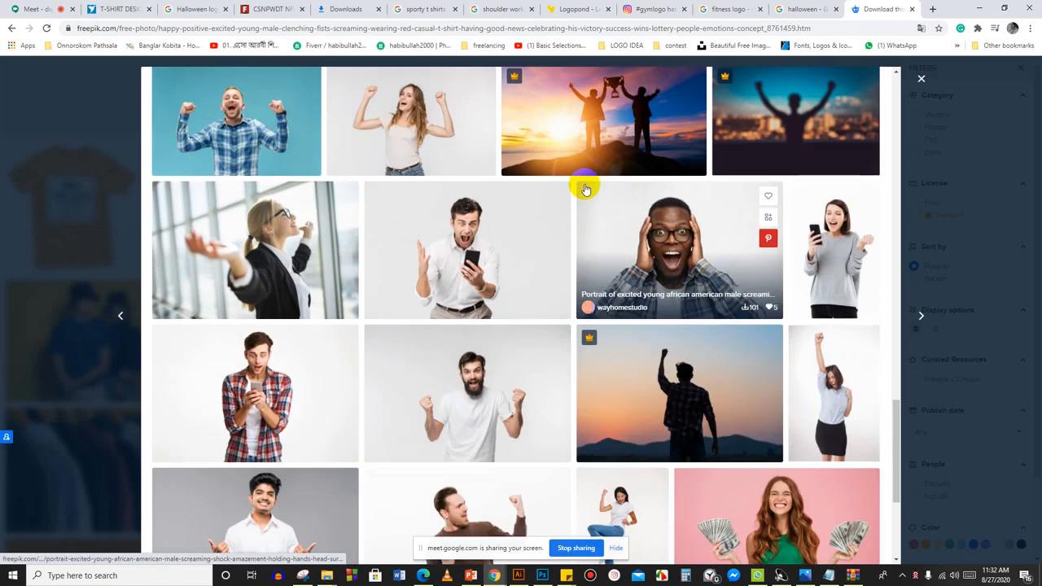
{"action": "scroll", "coordinate": [584, 189], "scroll_direction": "down", "scroll_amount": 3}
{"action": "scroll", "coordinate": [585, 189], "scroll_direction": "up", "scroll_amount": 5}
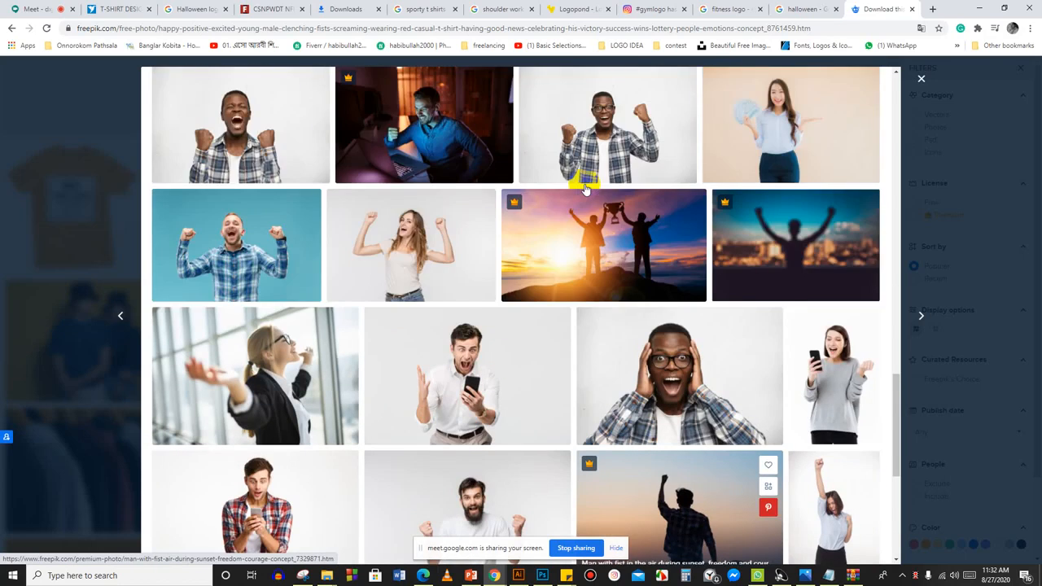
{"action": "scroll", "coordinate": [586, 189], "scroll_direction": "down", "scroll_amount": 4}
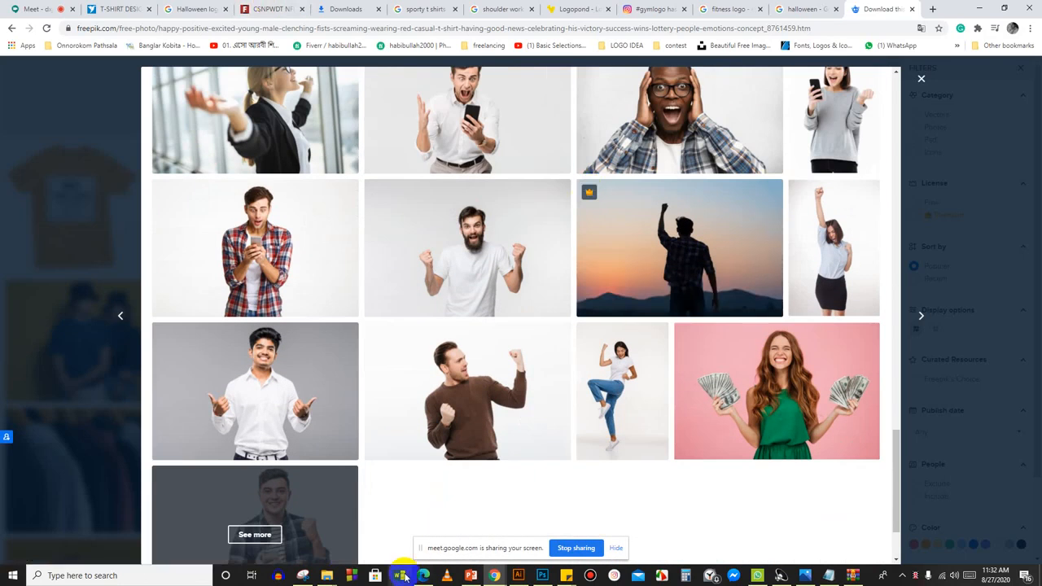
Switch to File Explorer and extract the happy-positive-excited-young-male archive into New folder (9), replacing the existing files.
{"action": "mouse_move", "coordinate": [329, 577]}
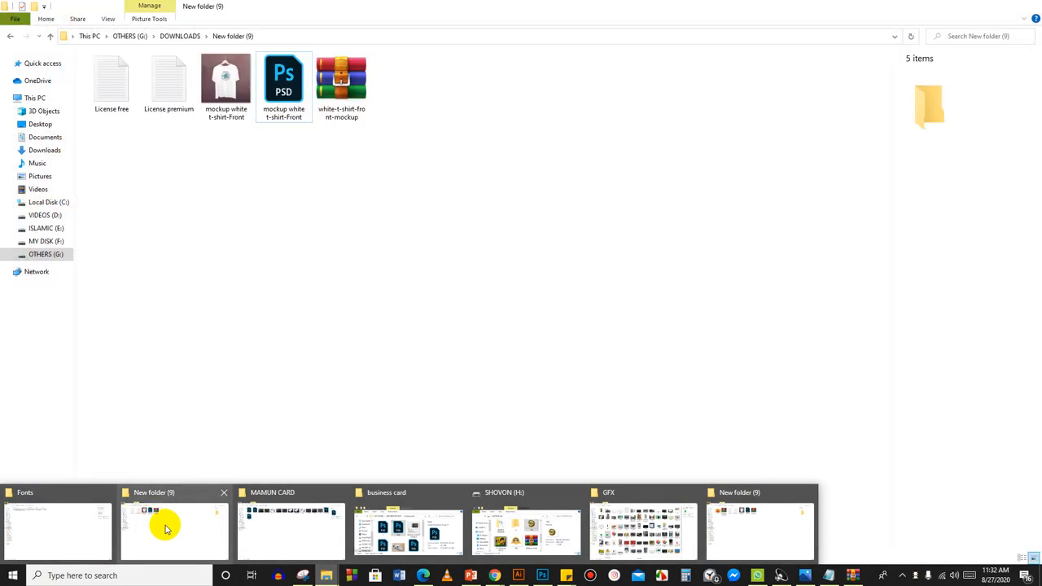
{"action": "left_click", "coordinate": [166, 529]}
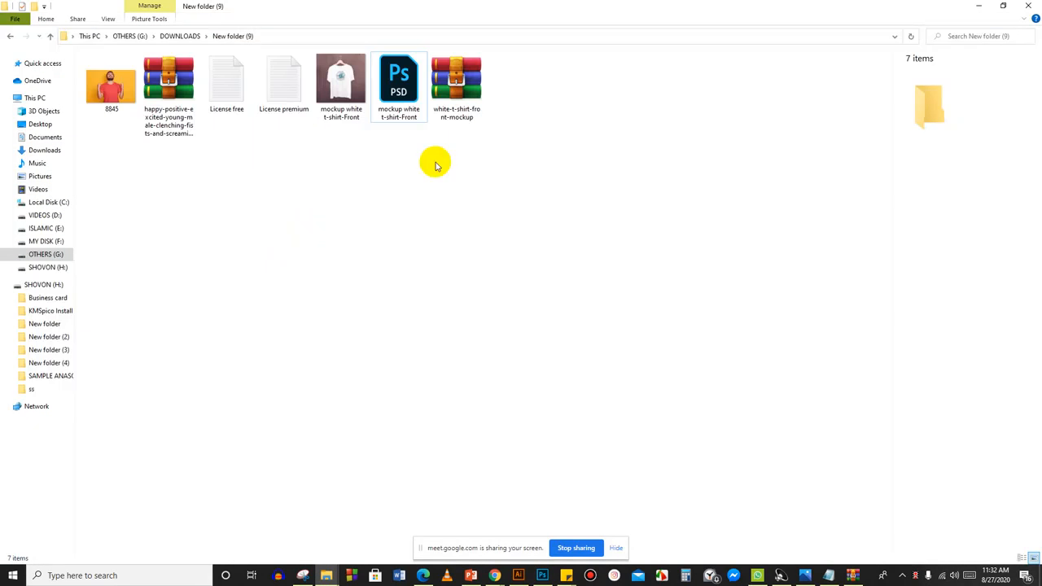
{"action": "right_click", "coordinate": [200, 226]}
{"action": "left_click", "coordinate": [247, 269]}
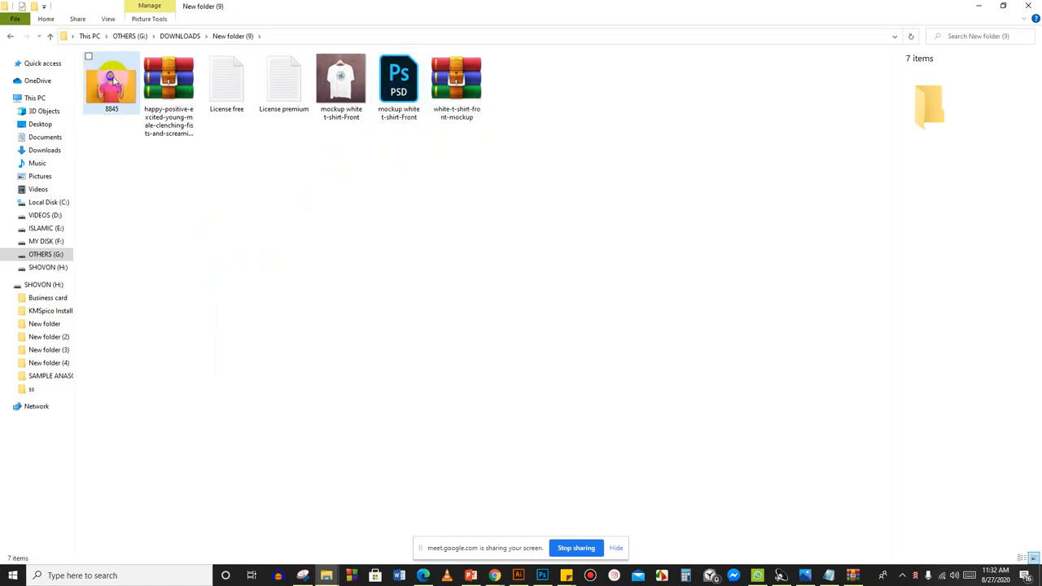
{"action": "left_click", "coordinate": [178, 73]}
{"action": "right_click", "coordinate": [177, 73]}
{"action": "left_click", "coordinate": [260, 137]}
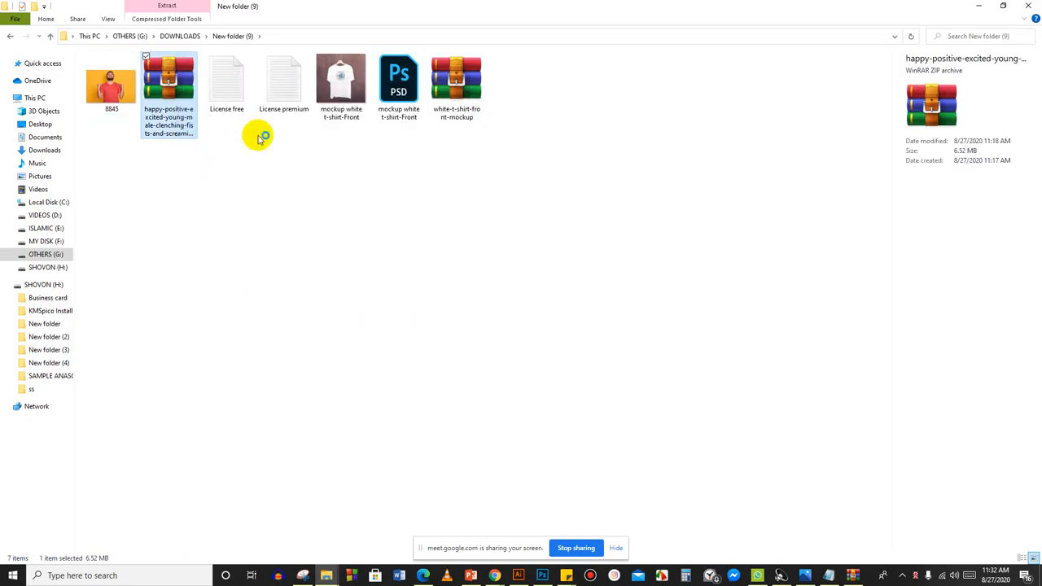
{"action": "left_click", "coordinate": [460, 343]}
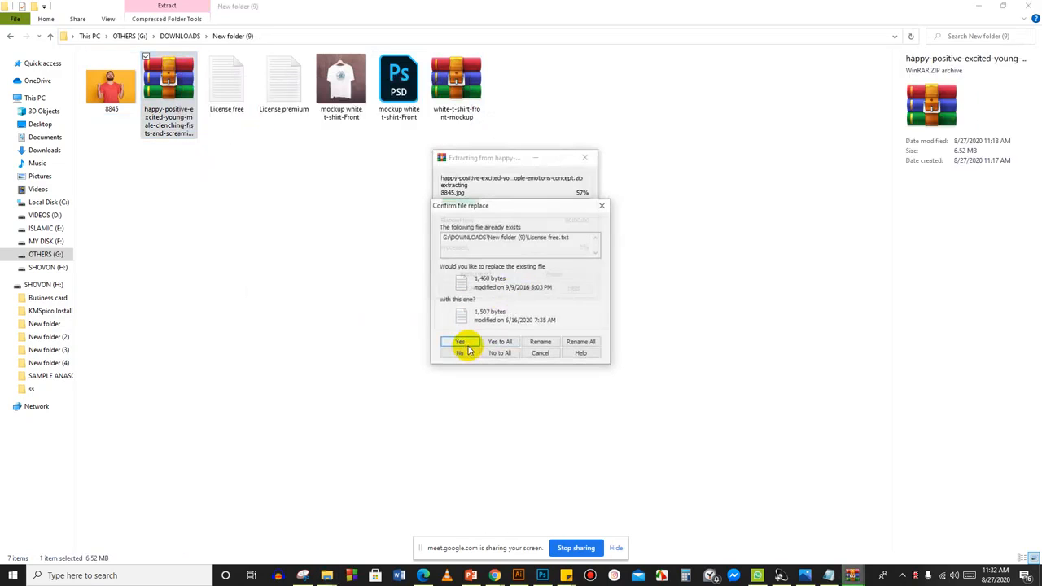
{"action": "left_click", "coordinate": [463, 344]}
{"action": "left_click", "coordinate": [464, 344]}
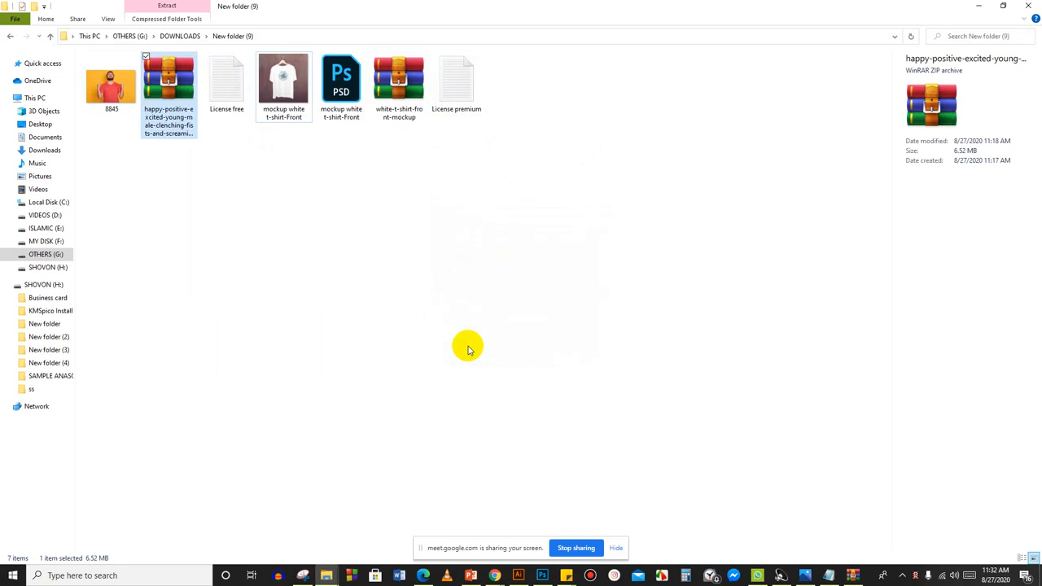
Open the extracted photo 8845.jpg in Photos to view the man in the red t-shirt.
{"action": "left_click", "coordinate": [272, 240]}
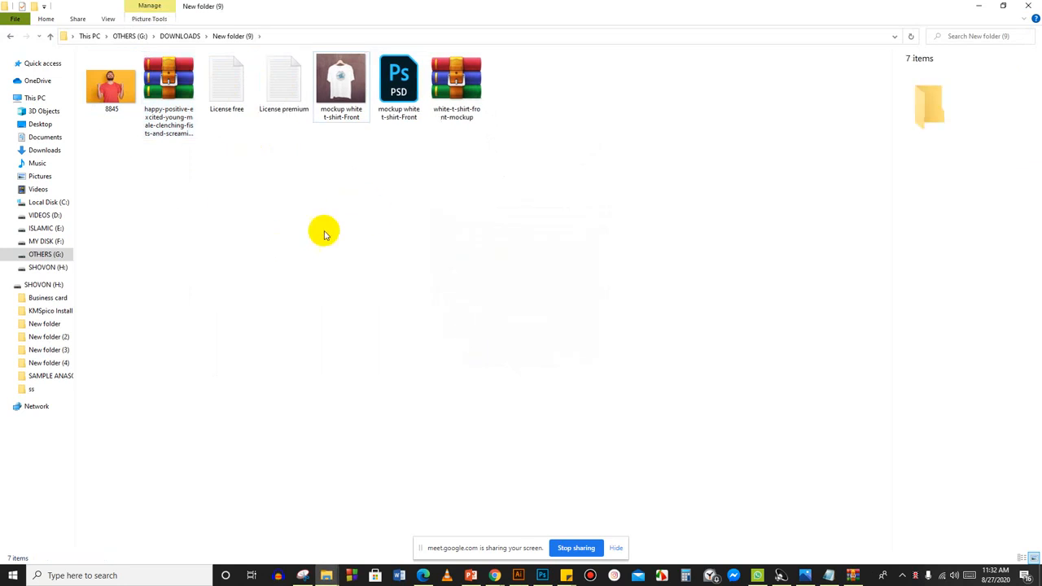
{"action": "left_click", "coordinate": [104, 96]}
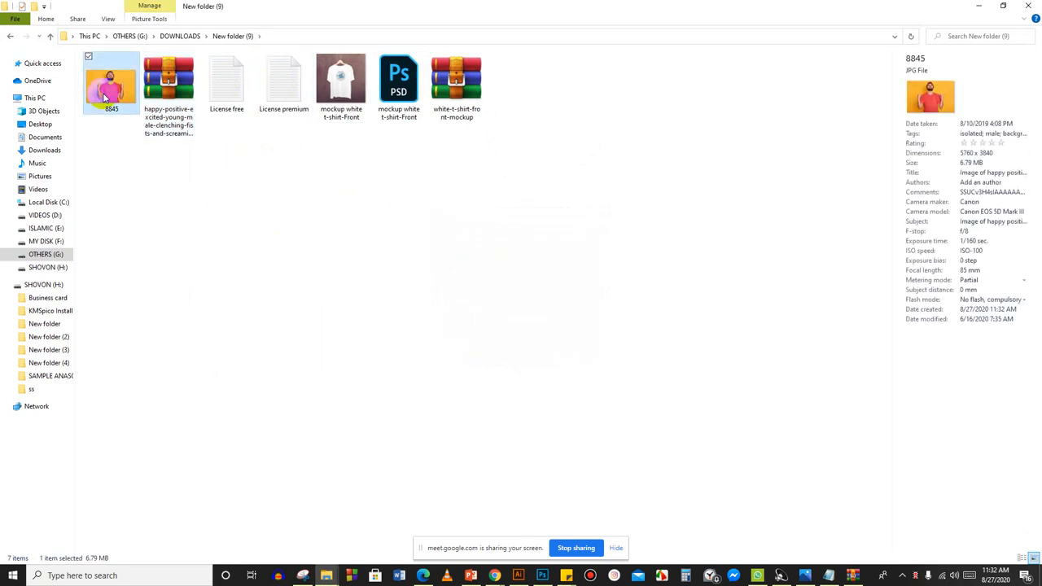
{"action": "double_click", "coordinate": [104, 96]}
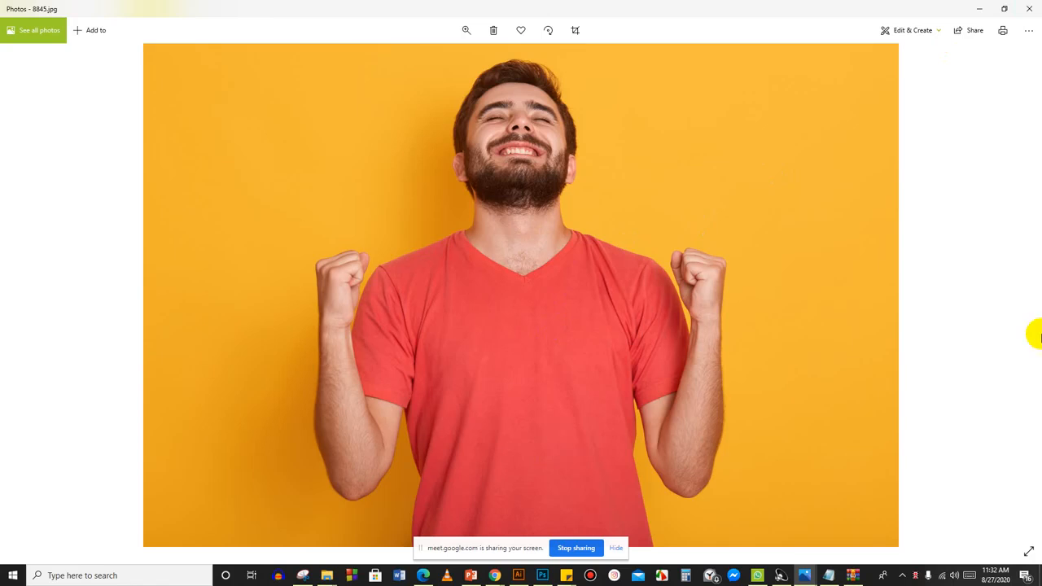
Close the photo viewer and open 8845.jpg from New folder (9) as its own document in Photoshop.
{"action": "left_click", "coordinate": [1028, 8]}
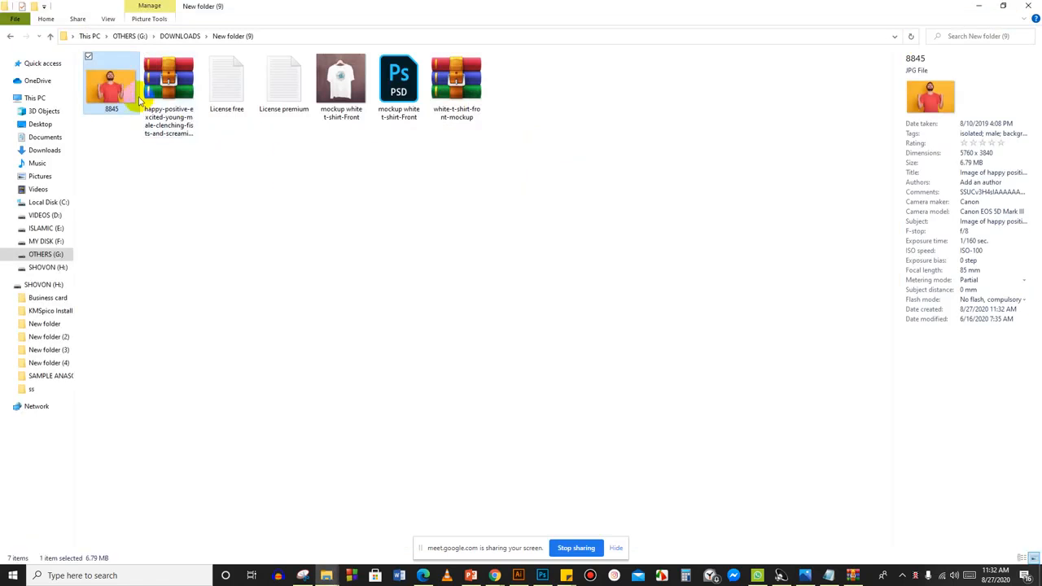
{"action": "left_click_drag", "start_coordinate": [122, 90], "coordinate": [646, 516]}
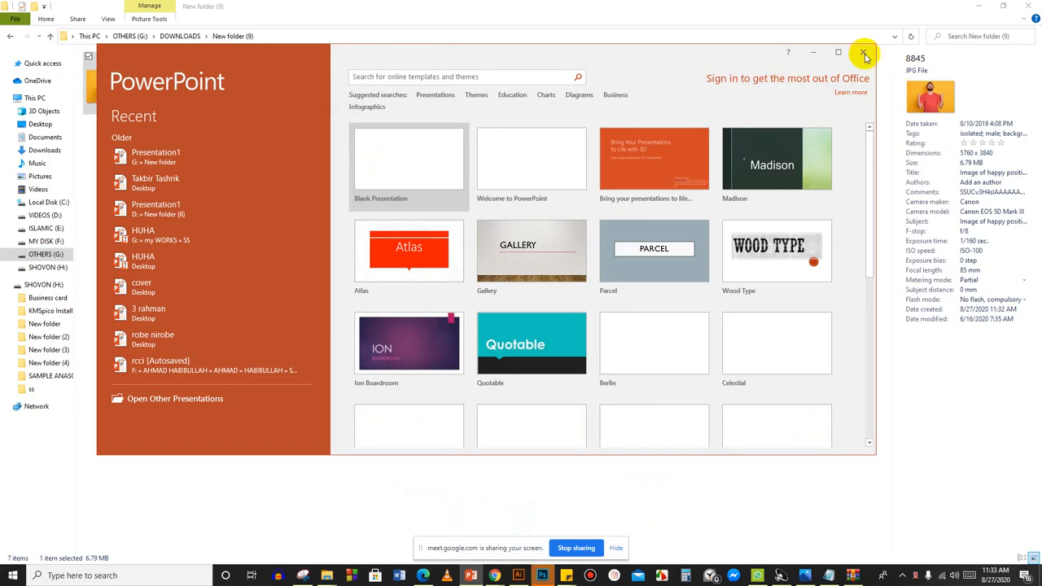
{"action": "left_click", "coordinate": [863, 52]}
{"action": "left_click_drag", "start_coordinate": [109, 86], "coordinate": [806, 43]}
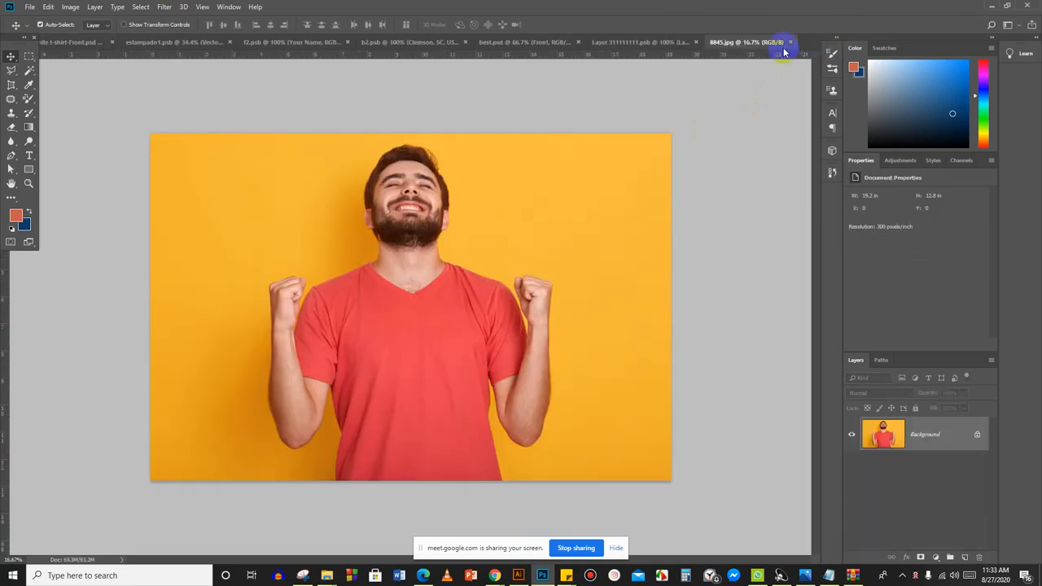
Bring the Pumpkin Shoulder artwork from Illustrator into the t-shirt-Front.psd mockup as a smart object, enlarged to about 208% on the orange shirt's chest.
{"action": "left_click", "coordinate": [675, 42]}
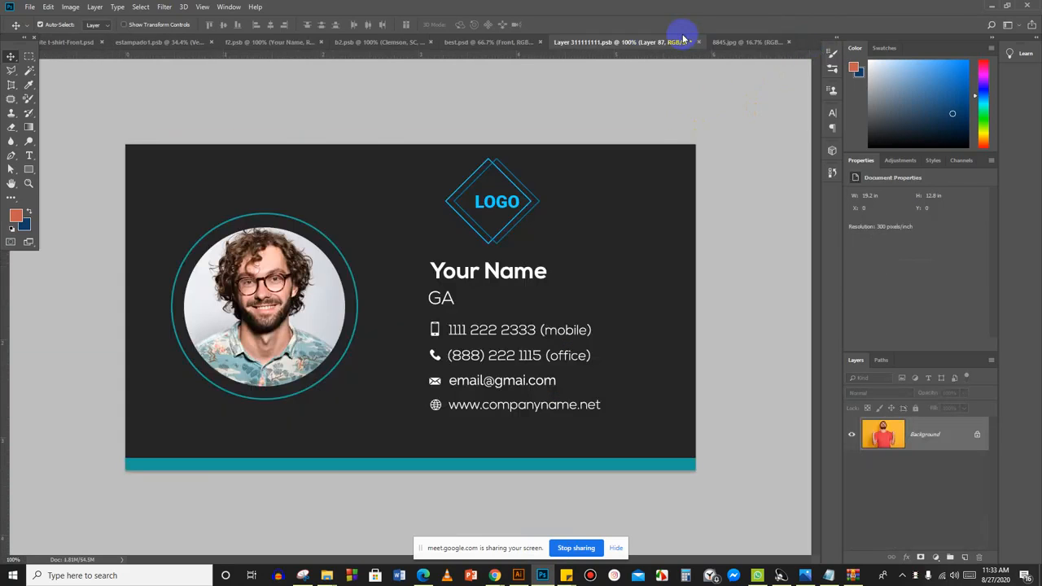
{"action": "left_click", "coordinate": [489, 42]}
{"action": "left_click", "coordinate": [376, 42]}
{"action": "left_click", "coordinate": [276, 41]}
{"action": "left_click", "coordinate": [133, 42]}
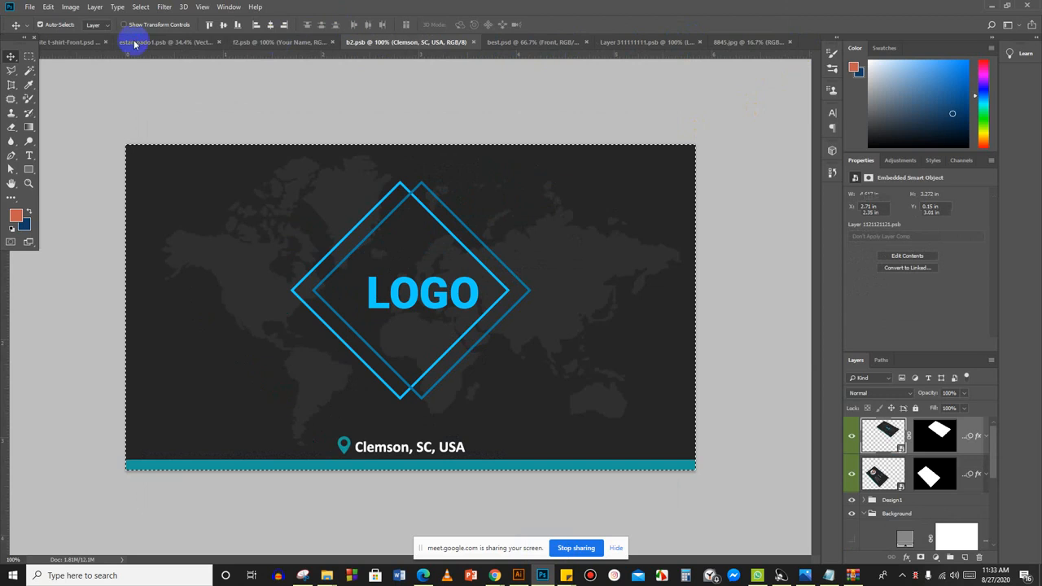
{"action": "left_click", "coordinate": [78, 42]}
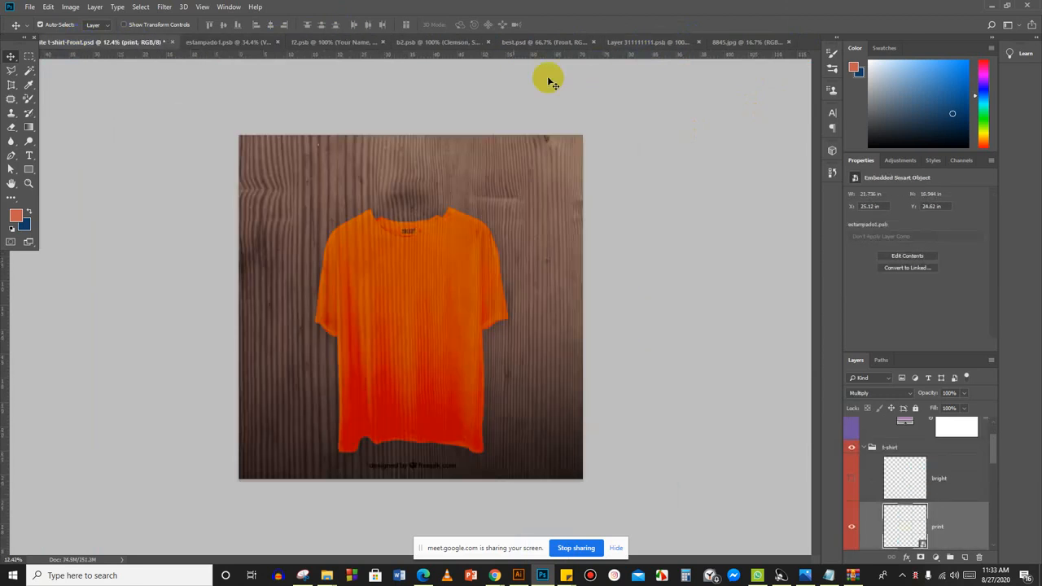
{"action": "left_click", "coordinate": [519, 575]}
{"action": "left_click_drag", "start_coordinate": [425, 381], "coordinate": [418, 338]}
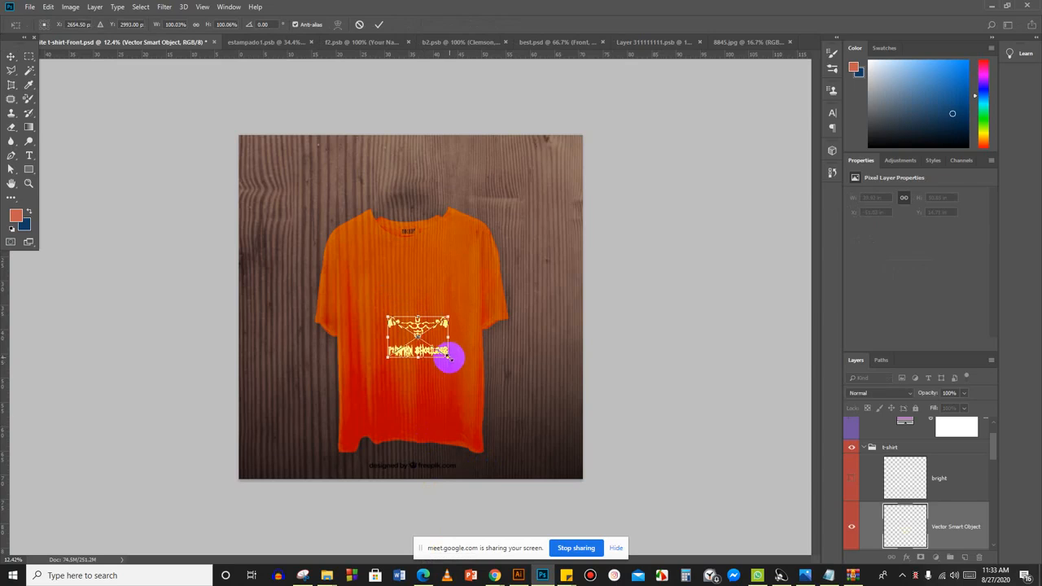
{"action": "left_click_drag", "start_coordinate": [448, 357], "coordinate": [421, 334]}
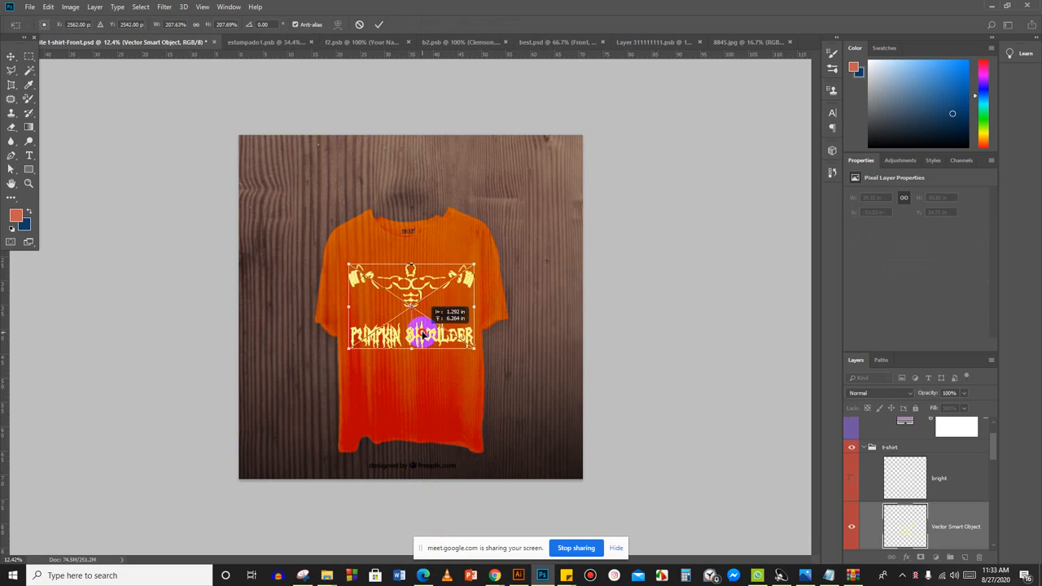
{"action": "left_click", "coordinate": [380, 26]}
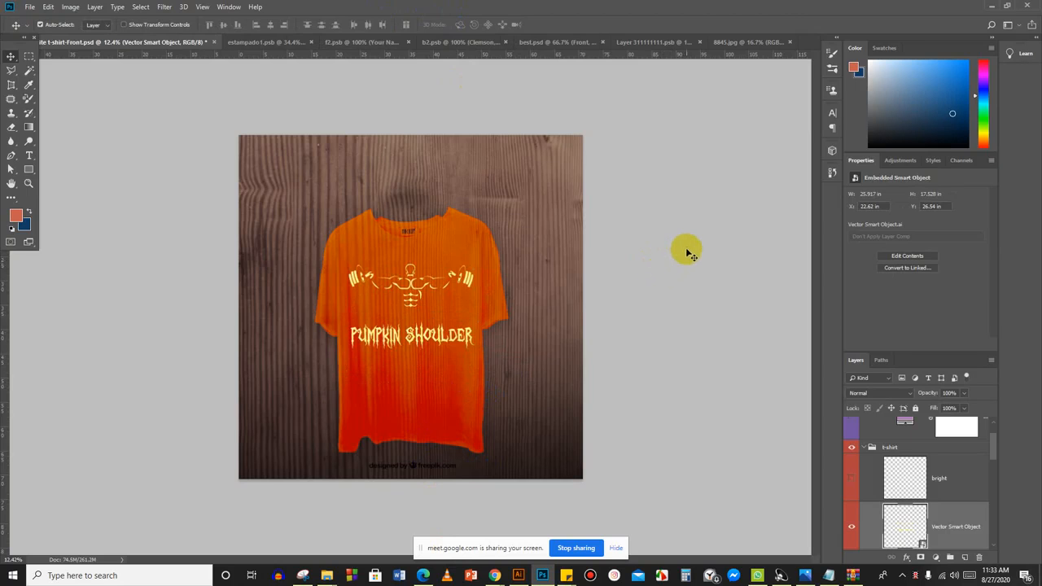
Paste the Pumpkin Shoulder artwork into 8845.jpg as a smart object and scale it to about 38.6% on the man's chest.
{"action": "left_click", "coordinate": [749, 42]}
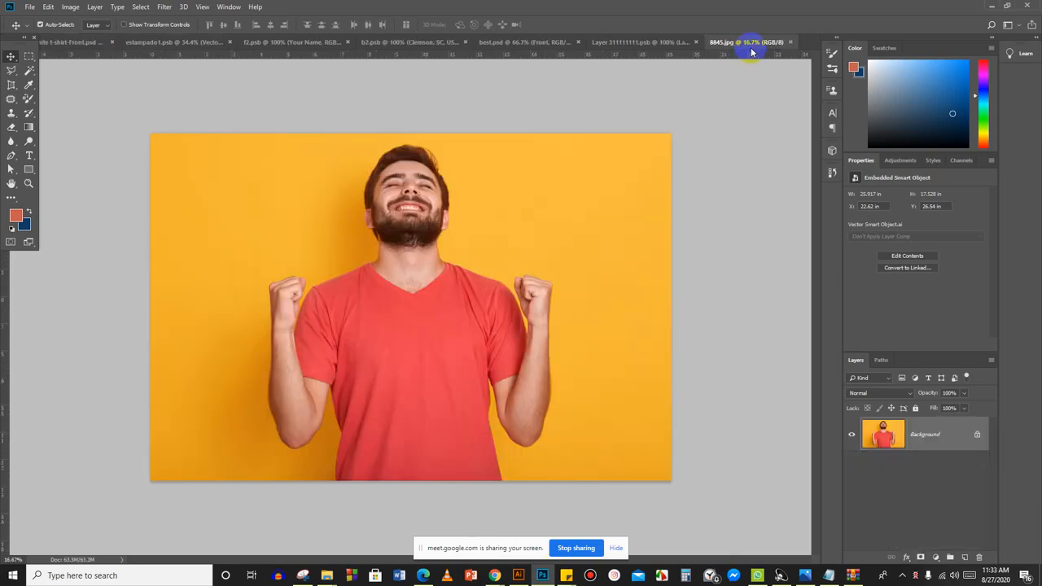
{"action": "left_click", "coordinate": [541, 575]}
{"action": "left_click_drag", "start_coordinate": [411, 391], "coordinate": [414, 366]}
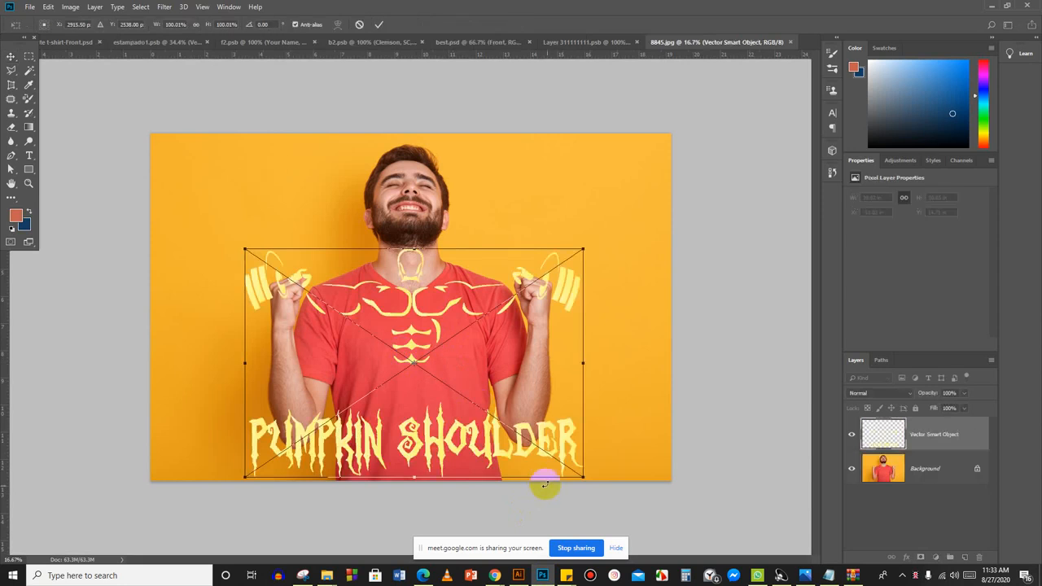
{"action": "left_click_drag", "start_coordinate": [583, 476], "coordinate": [481, 406]}
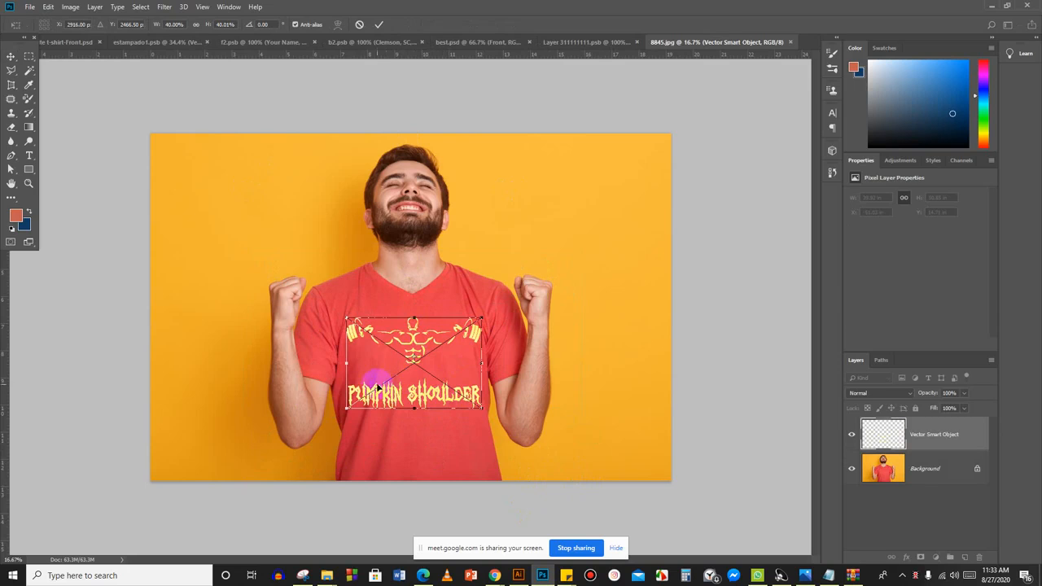
{"action": "left_click_drag", "start_coordinate": [480, 406], "coordinate": [478, 409]}
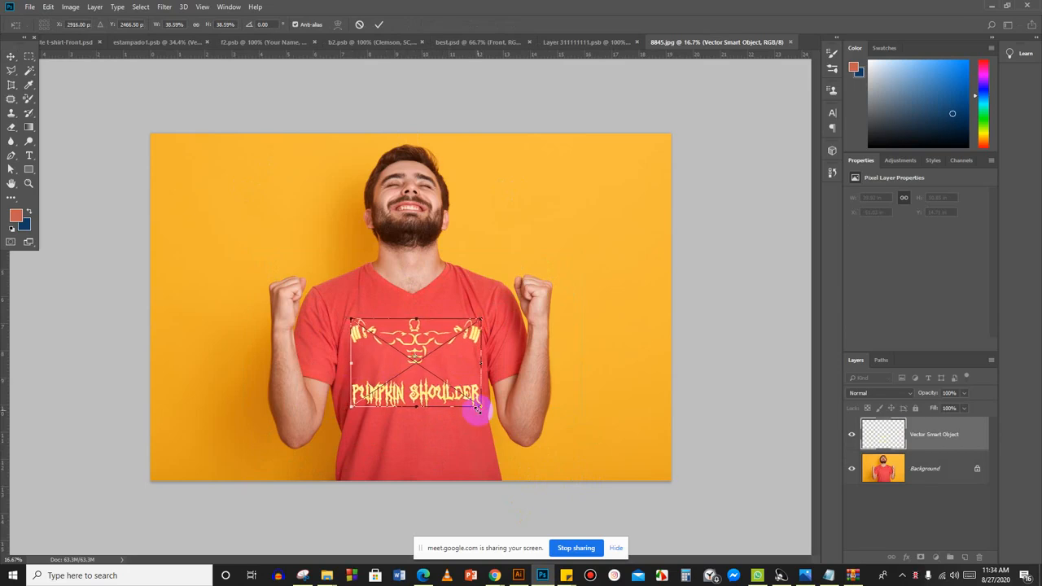
Nudge the Pumpkin Shoulder artwork slightly lower on the red shirt and commit its placement.
{"action": "key", "text": "Down"}
{"action": "key", "text": "Down"}
{"action": "key", "text": "Down"}
{"action": "key", "text": "Down"}
{"action": "key", "text": "Down"}
{"action": "key", "text": "Down"}
{"action": "key", "text": "Down"}
{"action": "key", "text": "Down"}
{"action": "key", "text": "Down"}
{"action": "key", "text": "Down"}
{"action": "key", "text": "Down"}
{"action": "key", "text": "Down"}
{"action": "key", "text": "Down"}
{"action": "key", "text": "Down"}
{"action": "key", "text": "Down"}
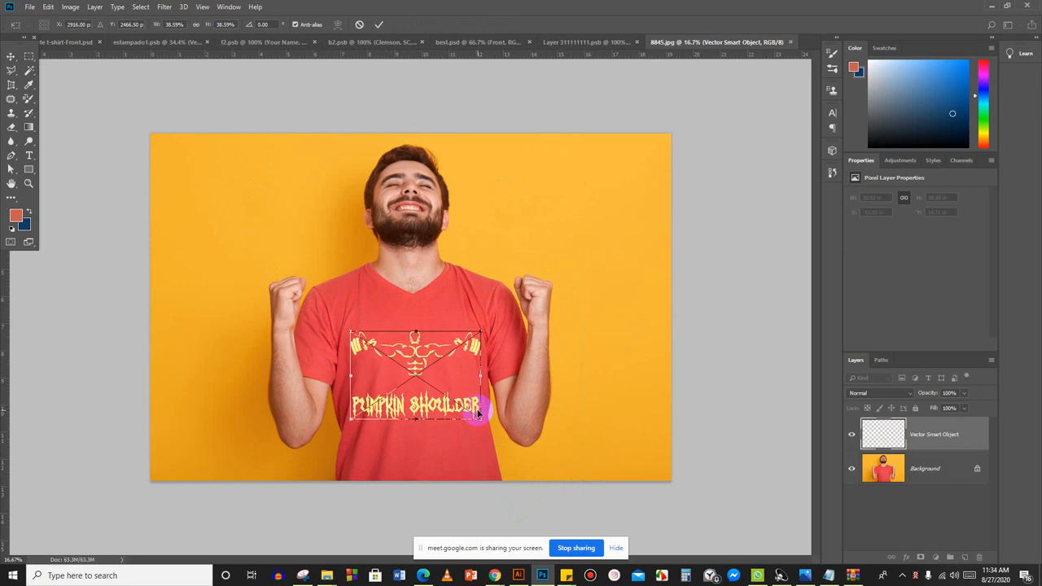
{"action": "left_click", "coordinate": [373, 25]}
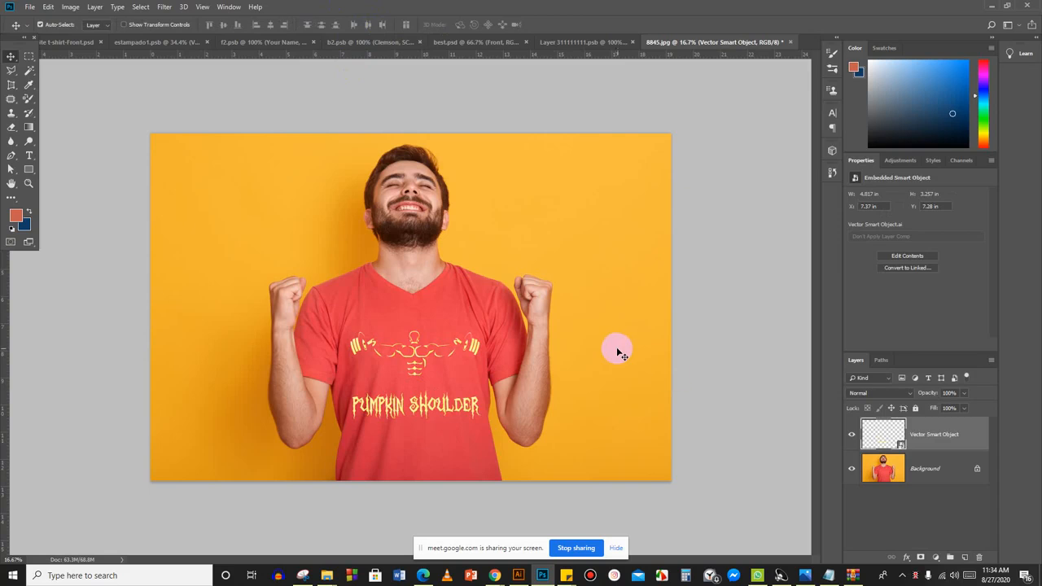
Add a Hue/Saturation adjustment layer directly above the Background layer of the model photo.
{"action": "left_click", "coordinate": [888, 476]}
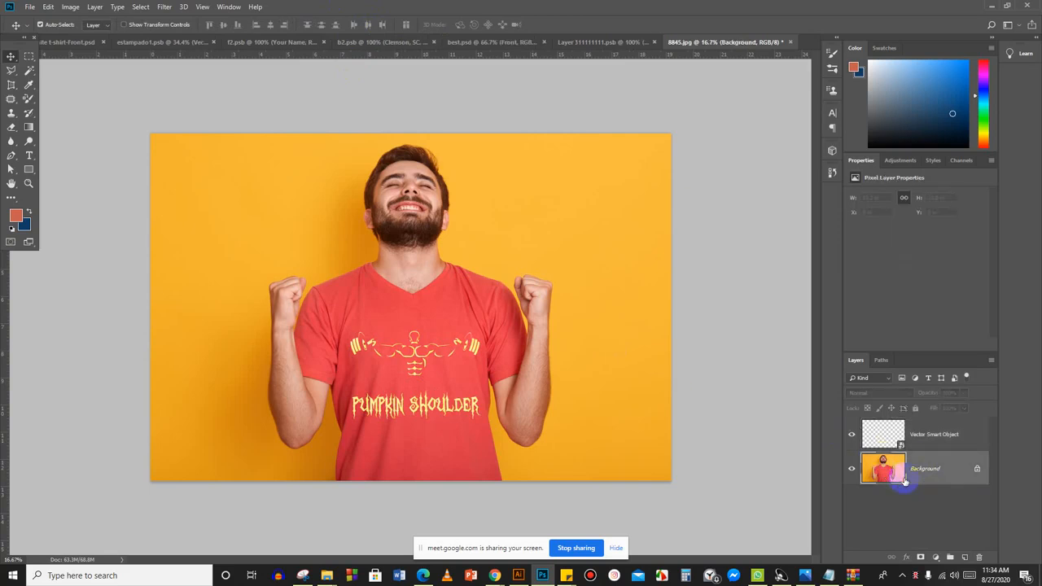
{"action": "left_click", "coordinate": [936, 558]}
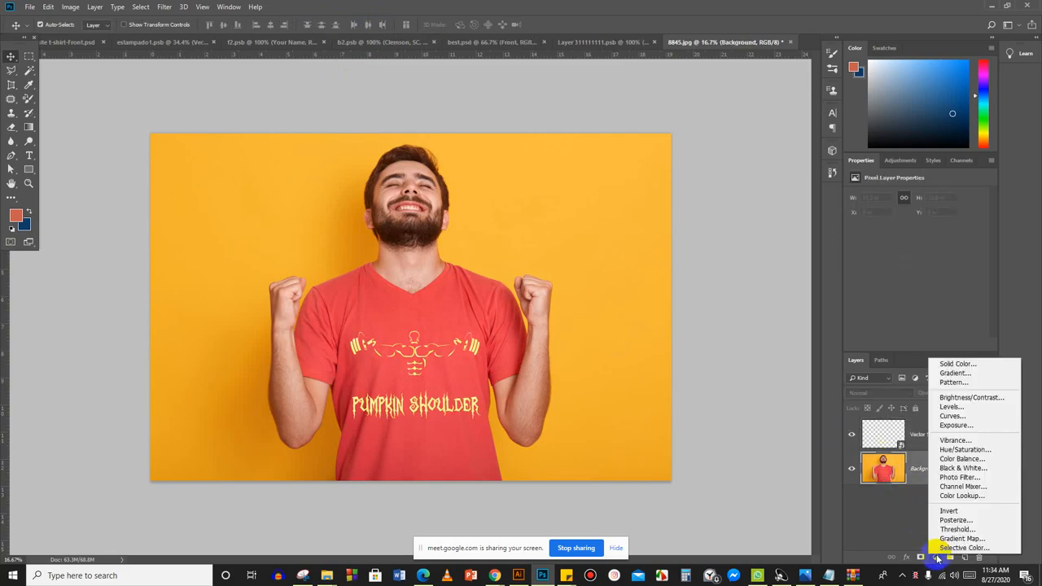
{"action": "left_click", "coordinate": [964, 450]}
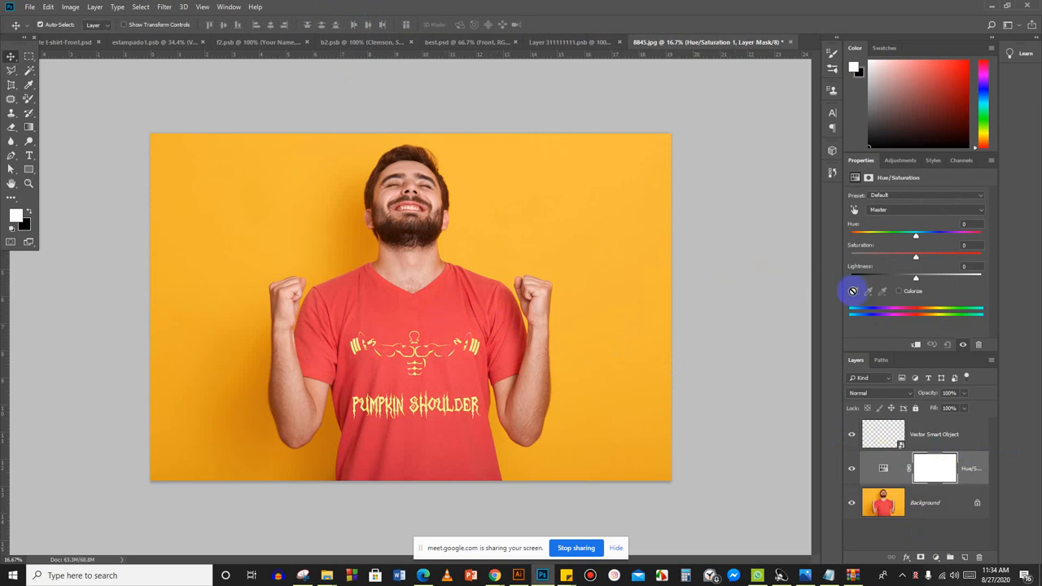
{"action": "left_click", "coordinate": [396, 309]}
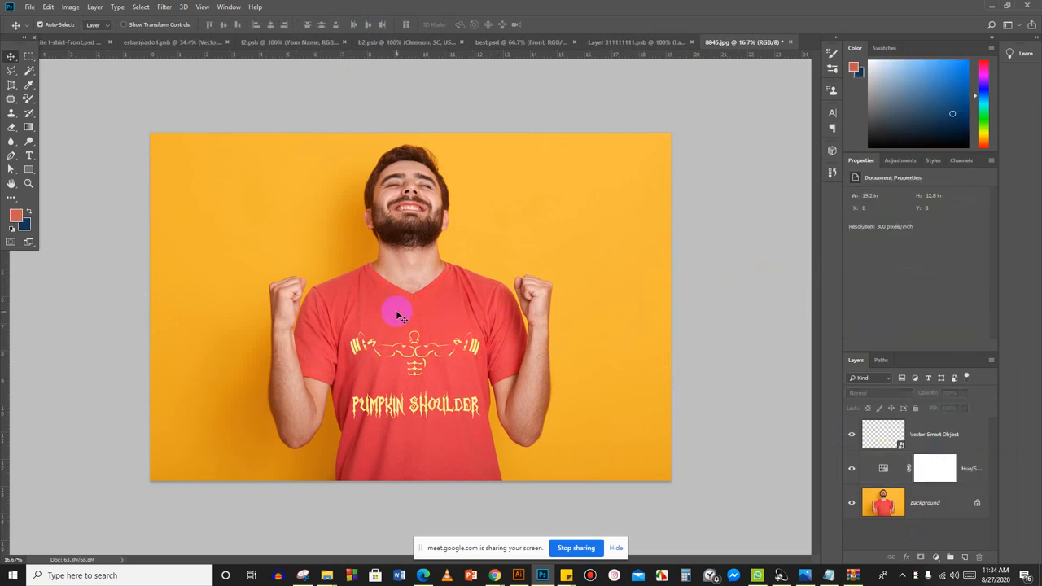
{"action": "left_click", "coordinate": [905, 503]}
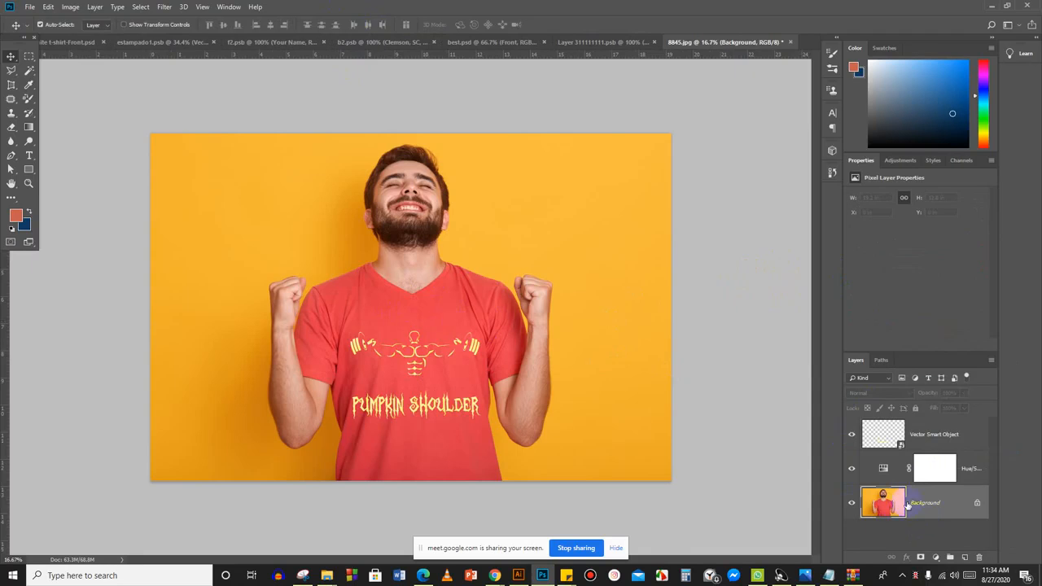
{"action": "right_click", "coordinate": [907, 506]}
{"action": "left_click", "coordinate": [885, 465]}
{"action": "left_click", "coordinate": [884, 469]}
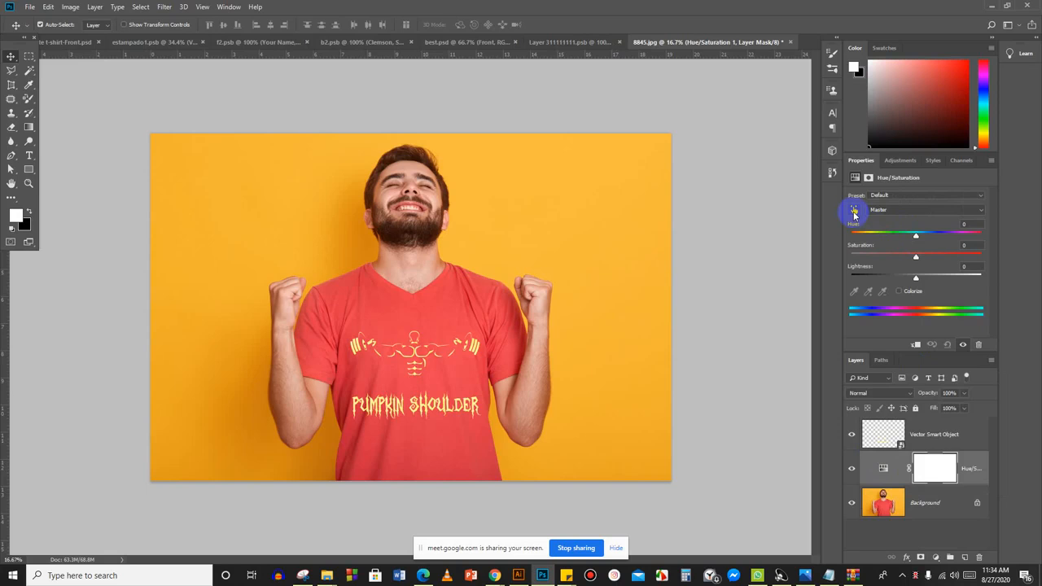
{"action": "left_click", "coordinate": [440, 308]}
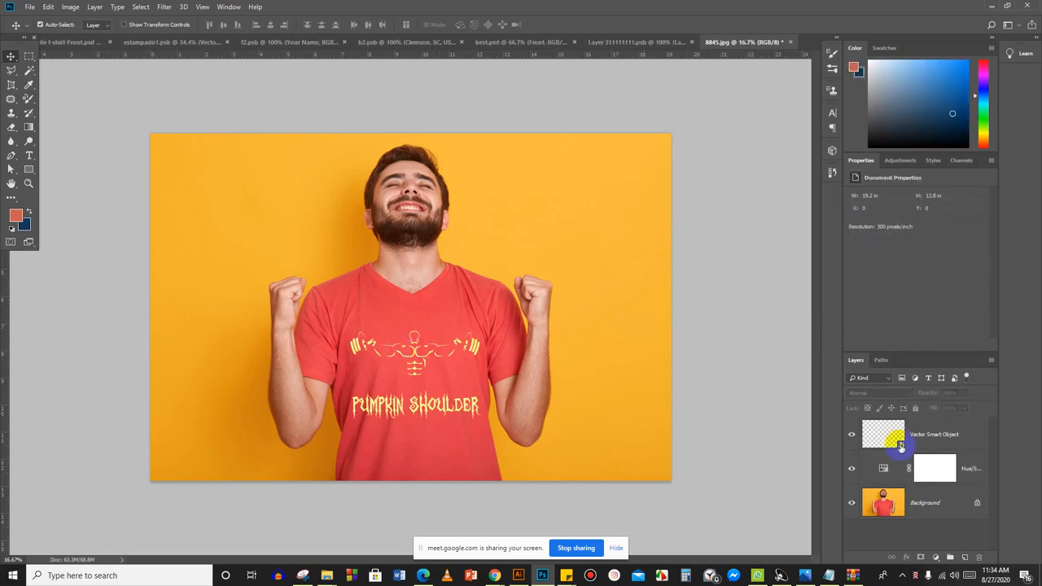
{"action": "left_click", "coordinate": [891, 501]}
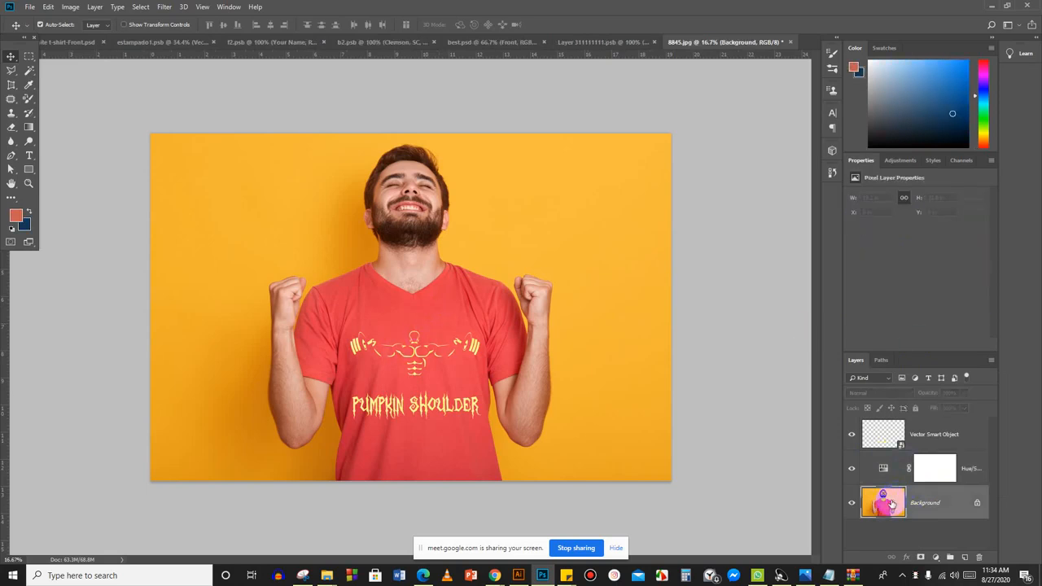
{"action": "left_click", "coordinate": [937, 476]}
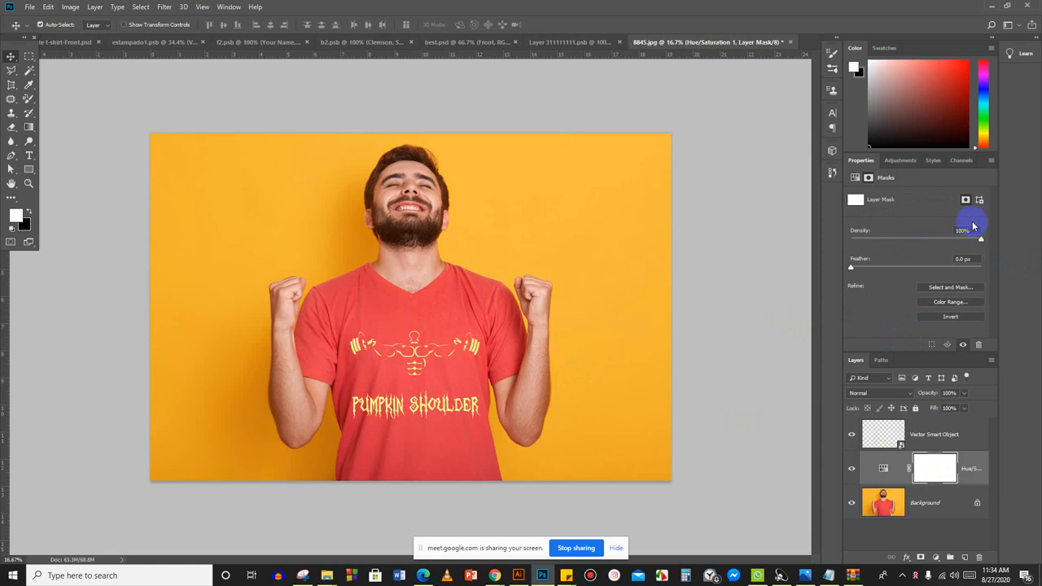
{"action": "left_click", "coordinate": [884, 476]}
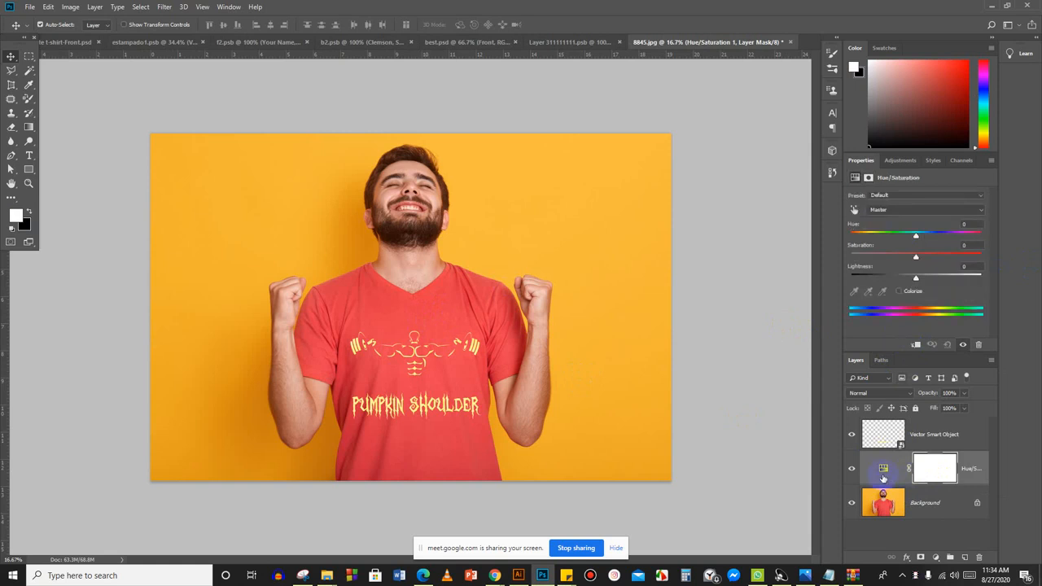
Try the Colorize option of the Hue/Saturation adjustment on the model photo and turn it off again.
{"action": "left_click", "coordinate": [898, 291]}
{"action": "left_click", "coordinate": [898, 291]}
{"action": "left_click", "coordinate": [898, 291]}
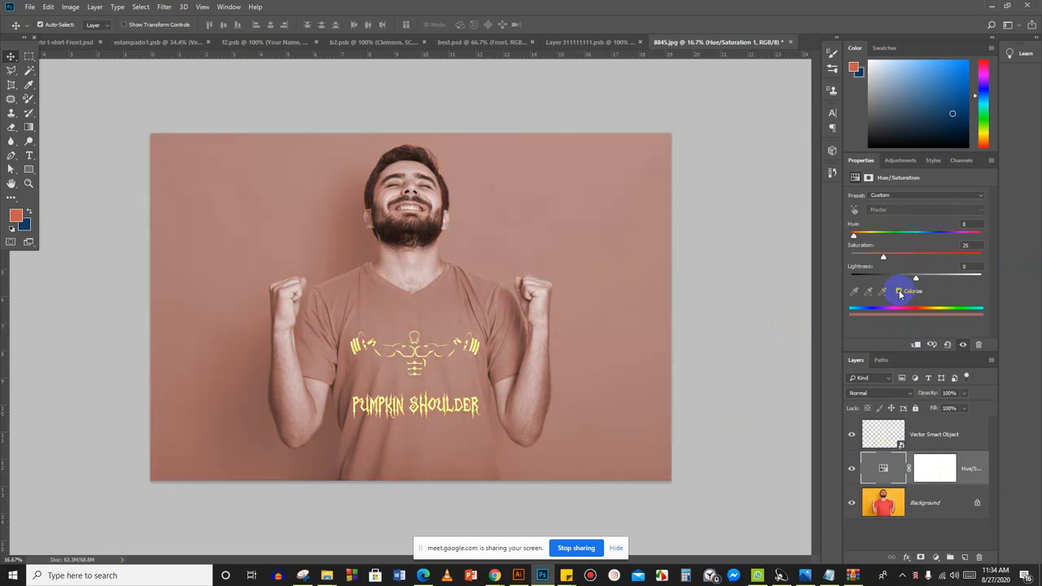
{"action": "left_click", "coordinate": [899, 290]}
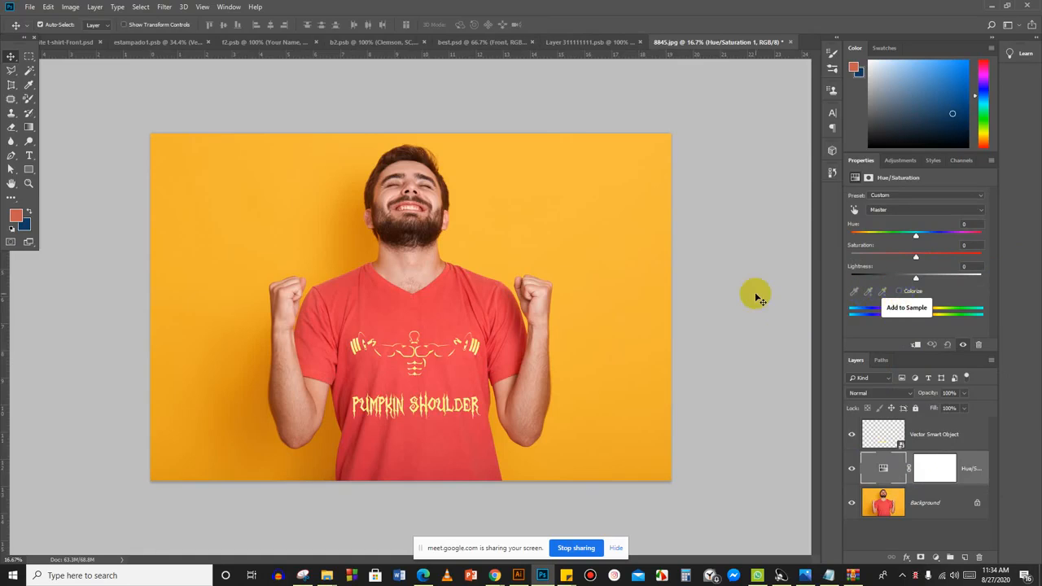
Place a color sampler point on the red shirt's chest and shift the adjustment layer's hue to +25.
{"action": "left_click", "coordinate": [447, 309]}
{"action": "key", "text": "i"}
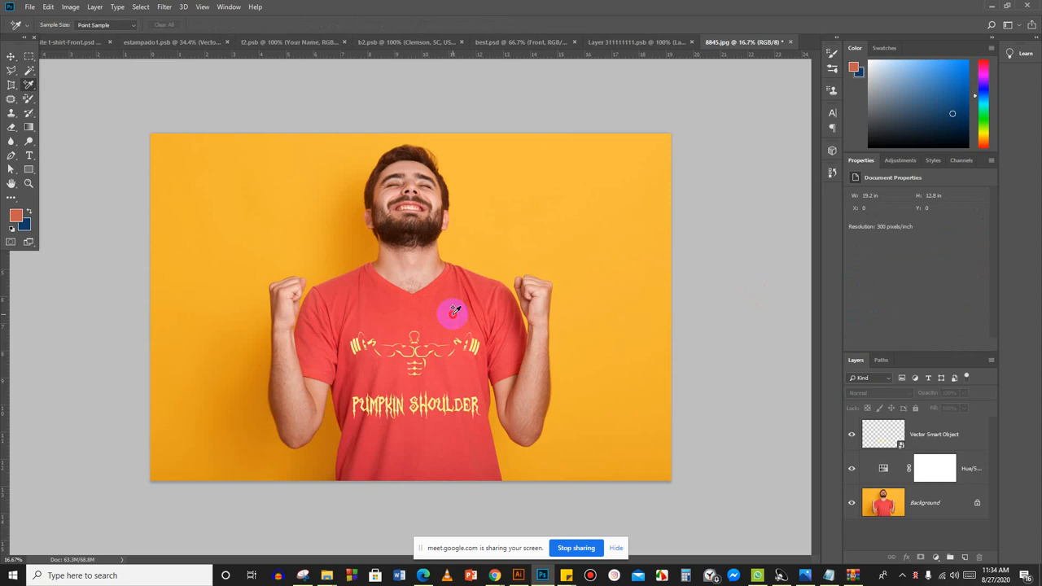
{"action": "left_click", "coordinate": [453, 314]}
{"action": "left_click", "coordinate": [885, 469]}
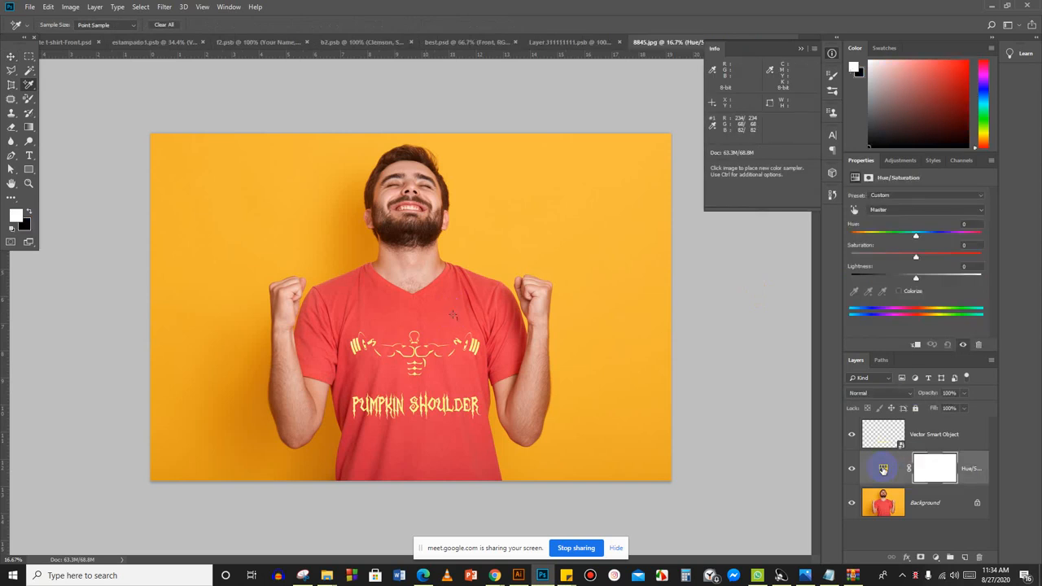
{"action": "mouse_move", "coordinate": [917, 236]}
{"action": "left_mouse_down"}
{"action": "mouse_move", "coordinate": [943, 236]}
{"action": "mouse_move", "coordinate": [926, 234]}
{"action": "left_mouse_up"}
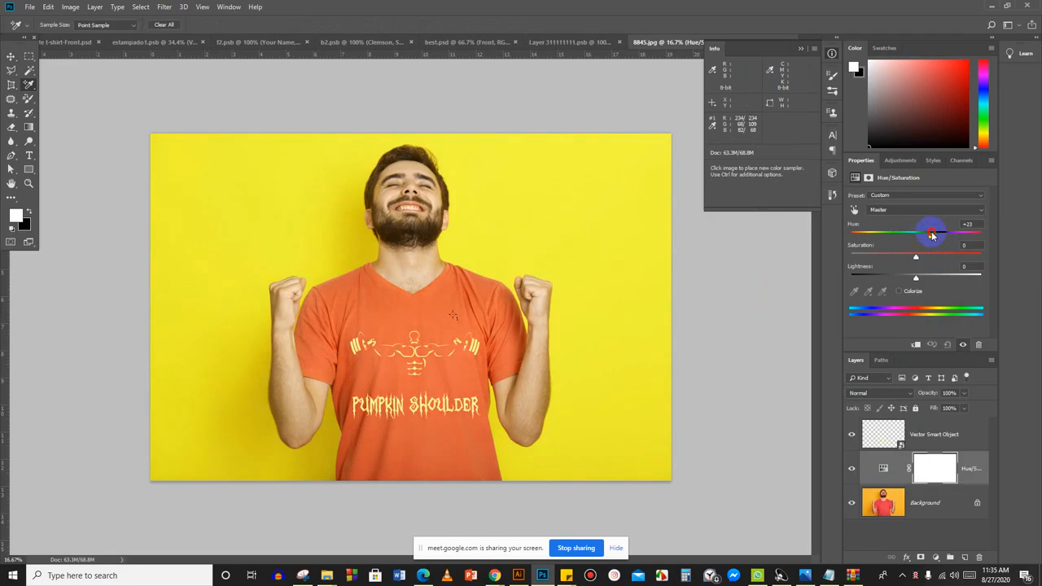
{"action": "left_click_drag", "start_coordinate": [933, 235], "coordinate": [932, 234]}
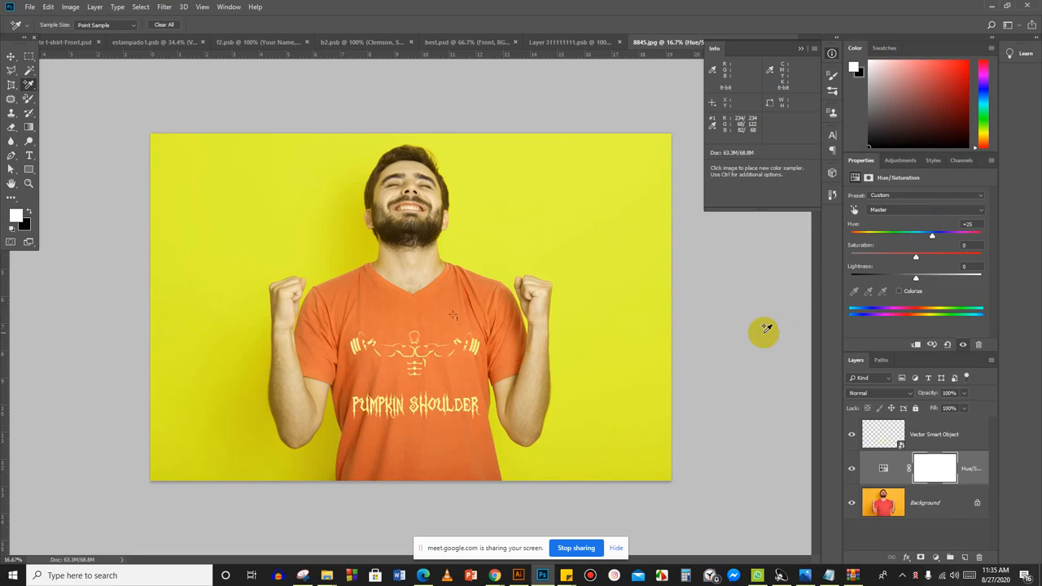
Add a color sampler point on the backdrop beside the man and set the adjustment to Hue +21, Saturation +26 and Lightness -14.
{"action": "left_click", "coordinate": [651, 283]}
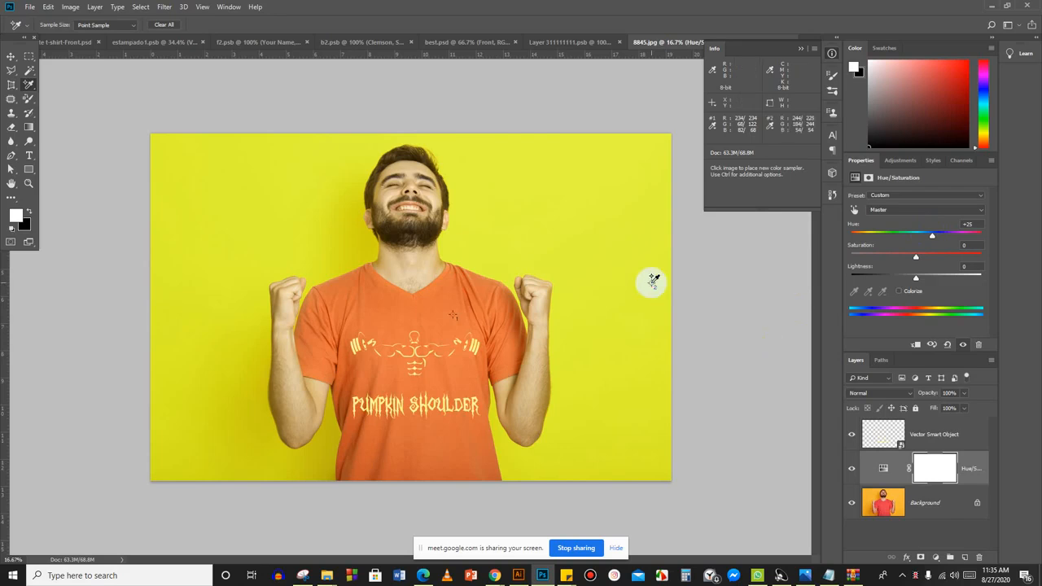
{"action": "left_click_drag", "start_coordinate": [914, 257], "coordinate": [933, 271]}
{"action": "mouse_move", "coordinate": [932, 235]}
{"action": "left_mouse_down"}
{"action": "mouse_move", "coordinate": [884, 234]}
{"action": "mouse_move", "coordinate": [852, 248]}
{"action": "mouse_move", "coordinate": [879, 233]}
{"action": "mouse_move", "coordinate": [939, 233]}
{"action": "mouse_move", "coordinate": [929, 229]}
{"action": "left_mouse_up"}
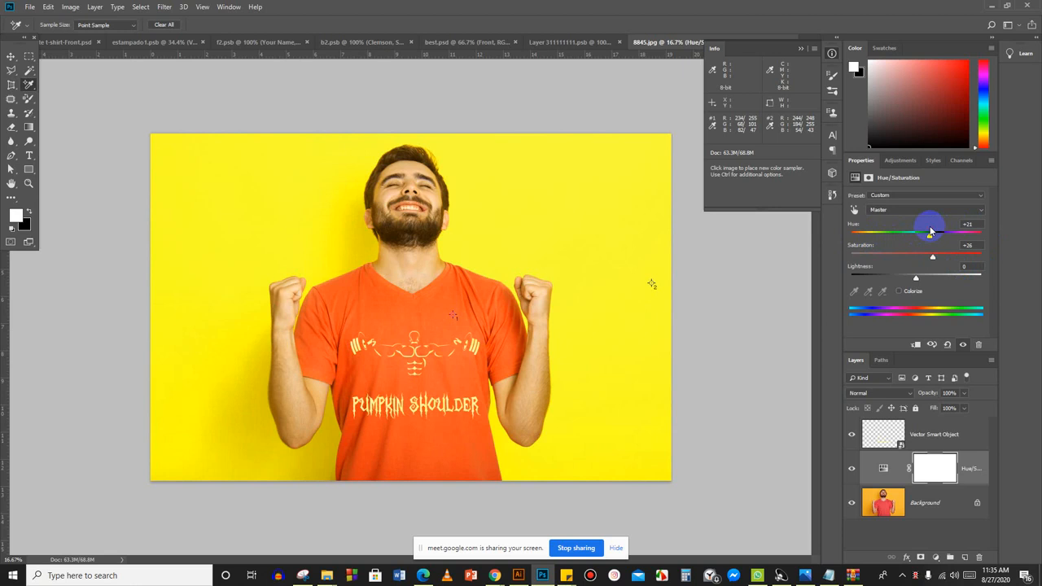
{"action": "mouse_move", "coordinate": [915, 277]}
{"action": "left_mouse_down"}
{"action": "mouse_move", "coordinate": [878, 279]}
{"action": "mouse_move", "coordinate": [908, 288]}
{"action": "left_mouse_up"}
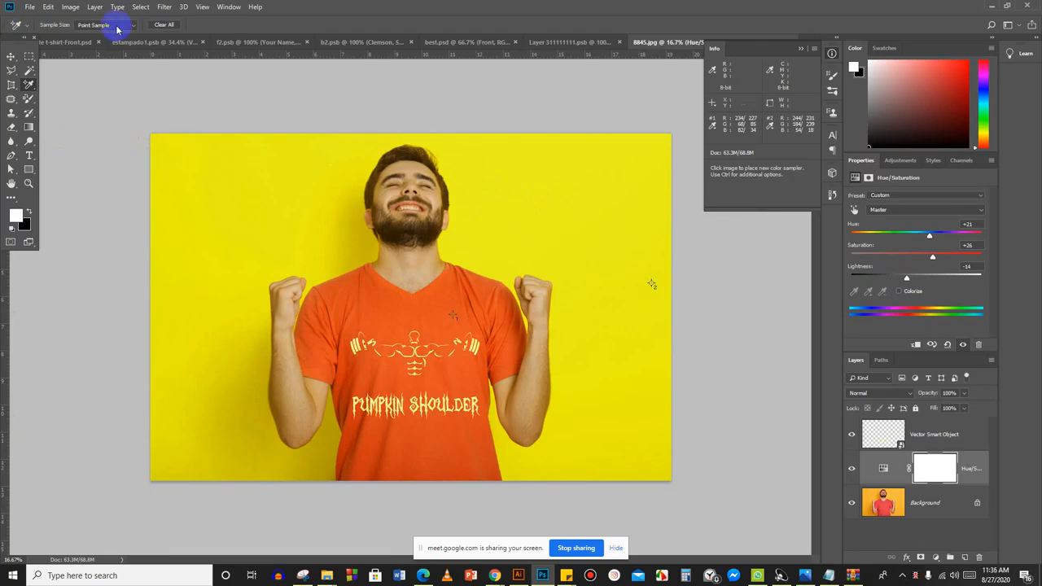
Export the recoloured model photo as a JPG at 100% quality and 5760 x 3840 px.
{"action": "left_click", "coordinate": [31, 8]}
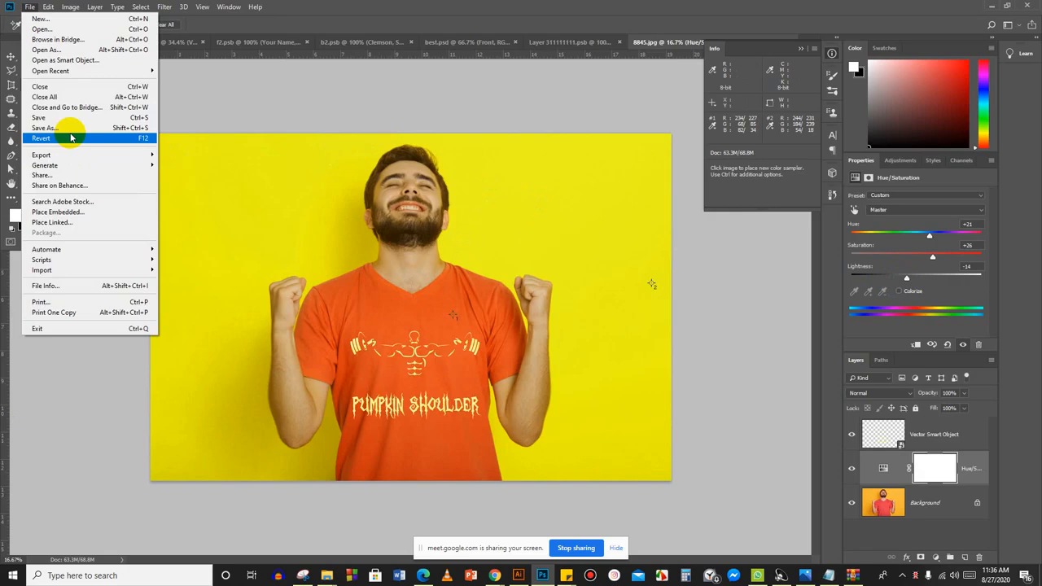
{"action": "mouse_move", "coordinate": [75, 157]}
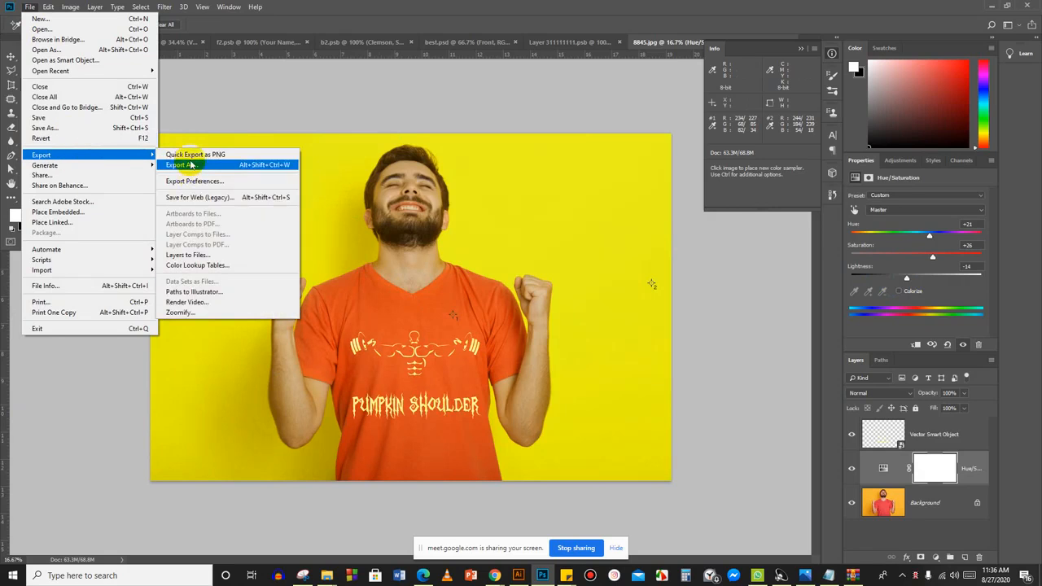
{"action": "left_click", "coordinate": [191, 166]}
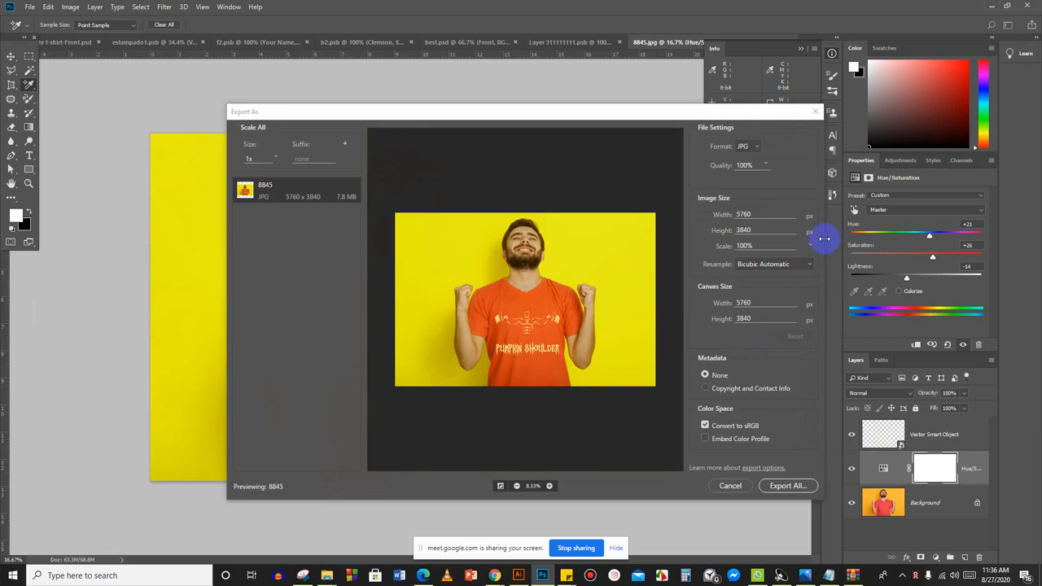
{"action": "left_click", "coordinate": [778, 487]}
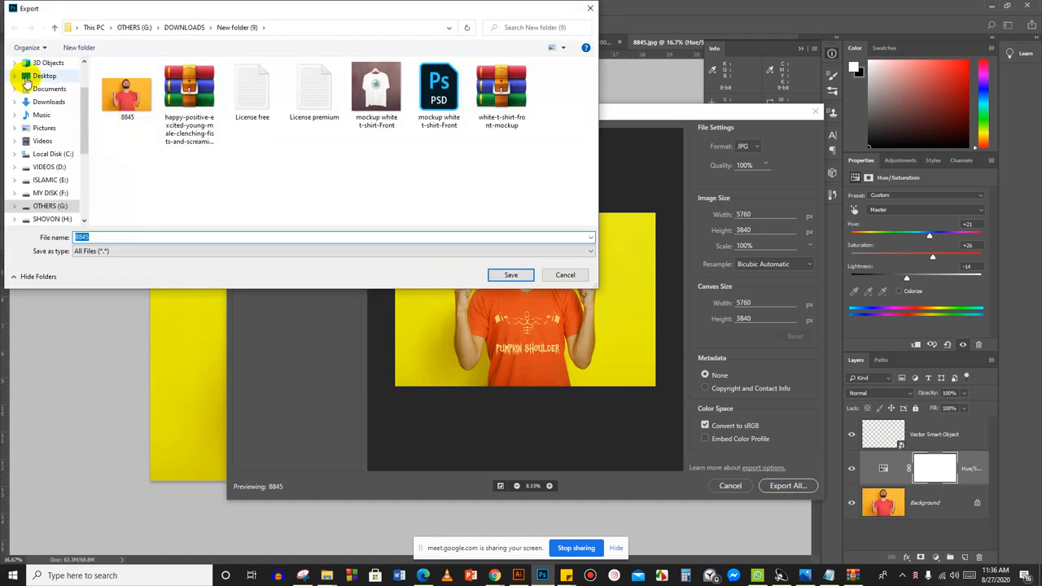
Save the exported JPG on the Desktop under the file name T shart.
{"action": "left_click", "coordinate": [26, 78]}
{"action": "scroll", "coordinate": [381, 133], "scroll_direction": "down", "scroll_amount": 3}
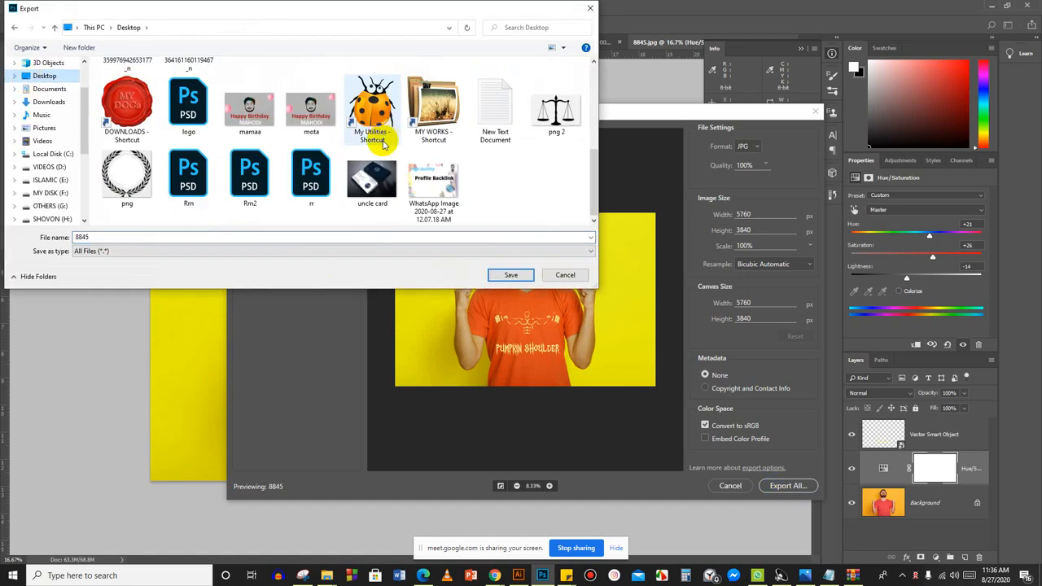
{"action": "scroll", "coordinate": [379, 140], "scroll_direction": "up", "scroll_amount": 3}
{"action": "scroll", "coordinate": [383, 146], "scroll_direction": "down", "scroll_amount": 1}
{"action": "scroll", "coordinate": [383, 147], "scroll_direction": "down", "scroll_amount": 2}
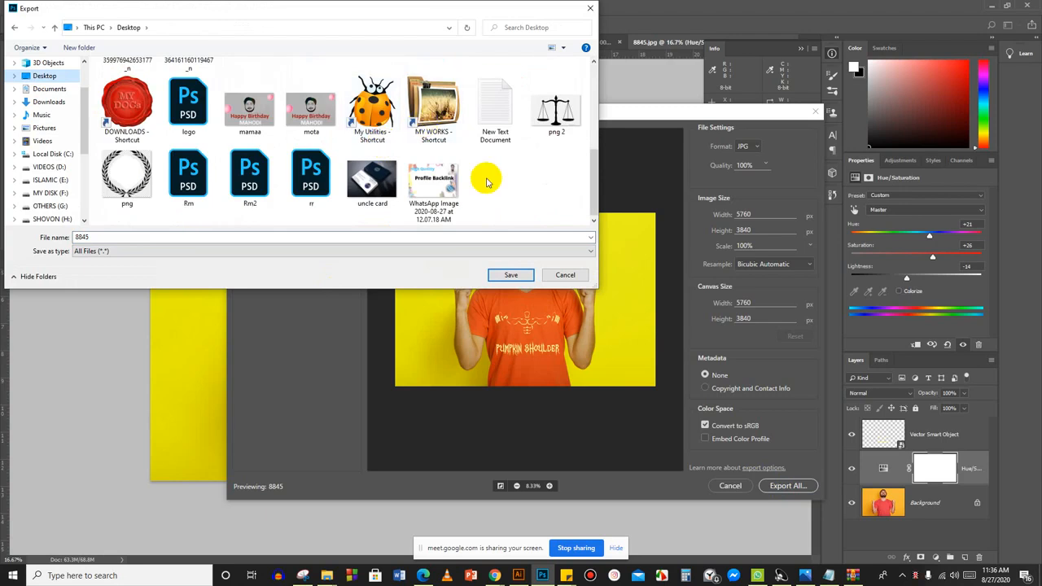
{"action": "double_click", "coordinate": [476, 239]}
{"action": "type", "text": "12121212"}
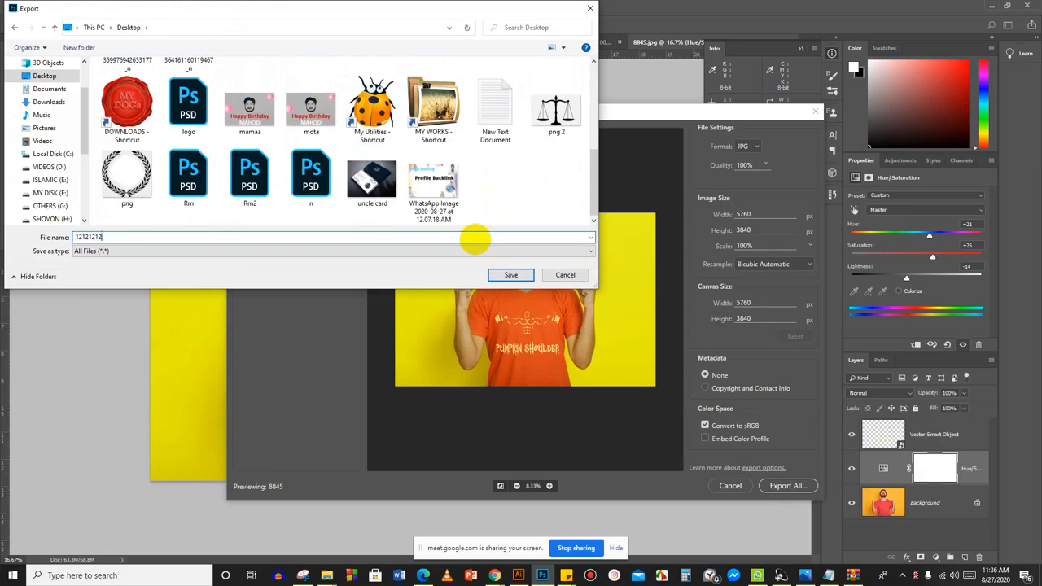
{"action": "key", "text": "BackSpace"}
{"action": "key", "text": "BackSpace"}
{"action": "key", "text": "BackSpace"}
{"action": "key", "text": "BackSpace"}
{"action": "key", "text": "BackSpace"}
{"action": "key", "text": "BackSpace"}
{"action": "key", "text": "BackSpace"}
{"action": "left_click", "coordinate": [514, 275]}
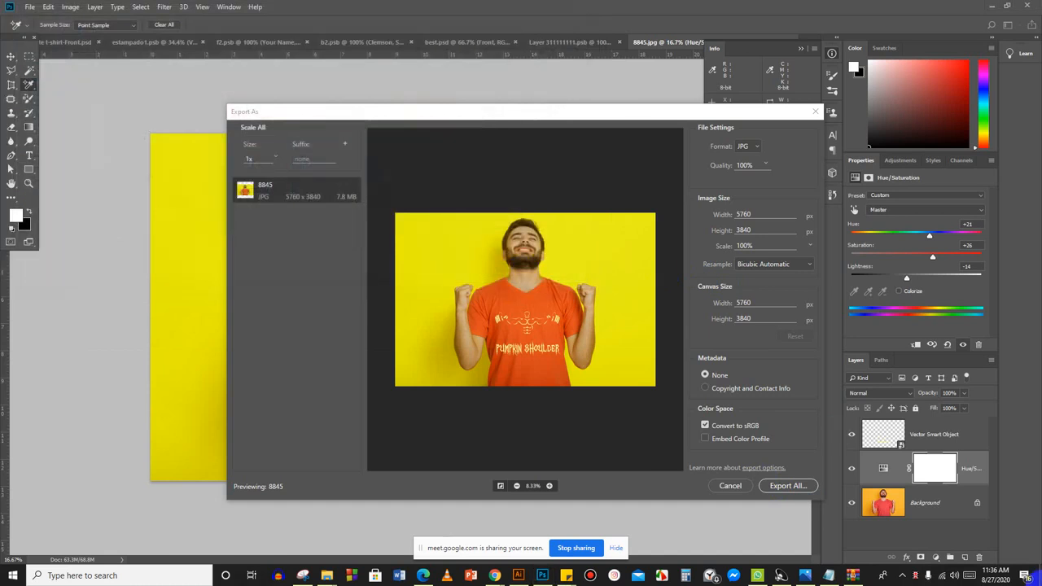
Show the desktop and open the exported T shart image in the Photos viewer.
{"action": "left_click", "coordinate": [1039, 576]}
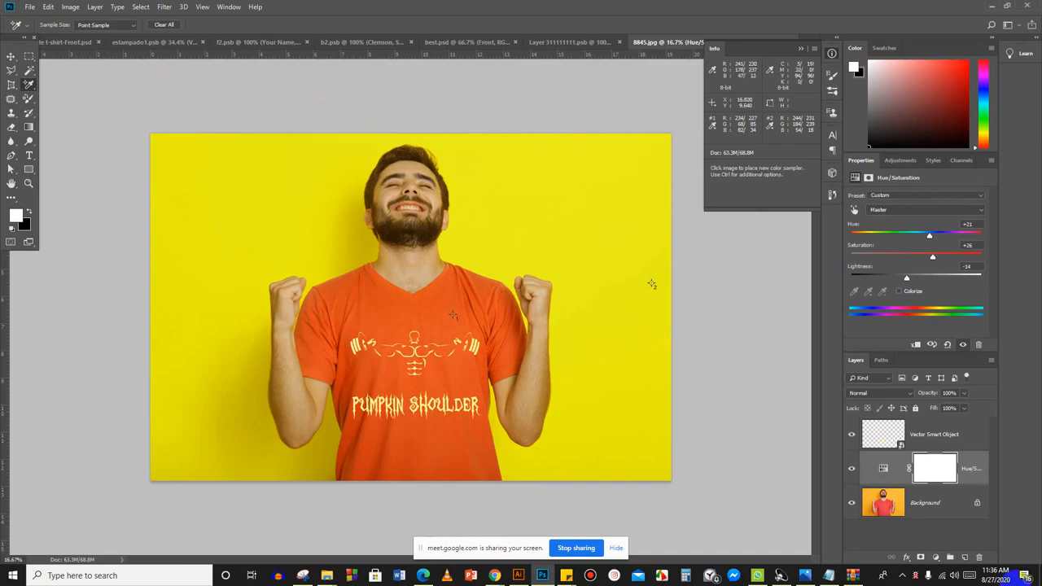
{"action": "left_click", "coordinate": [1039, 576]}
{"action": "double_click", "coordinate": [226, 27]}
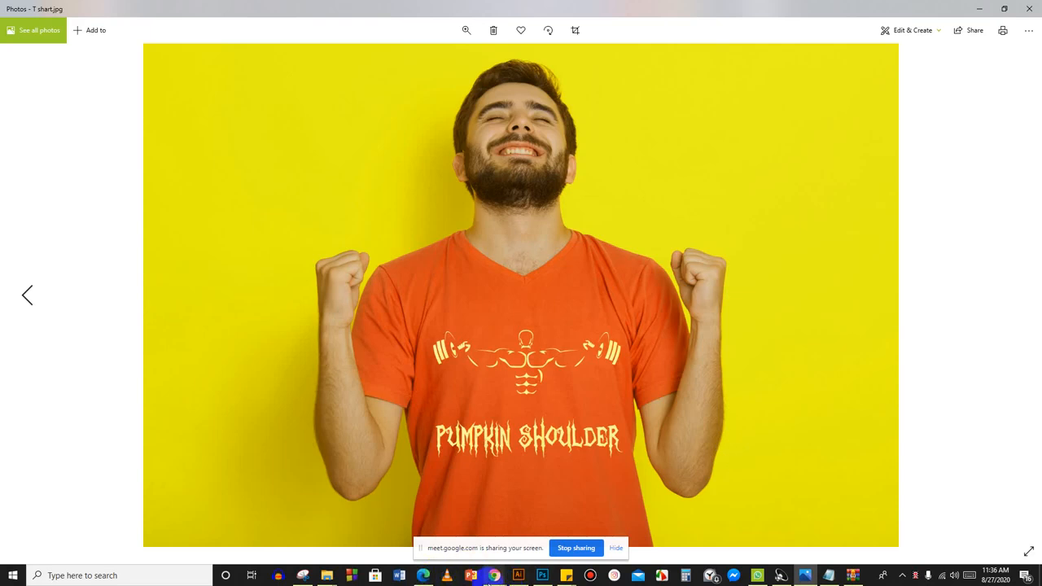
Switch to the Google Meet call in Chrome and unmute the microphone.
{"action": "mouse_move", "coordinate": [494, 575]}
{"action": "left_click", "coordinate": [406, 549]}
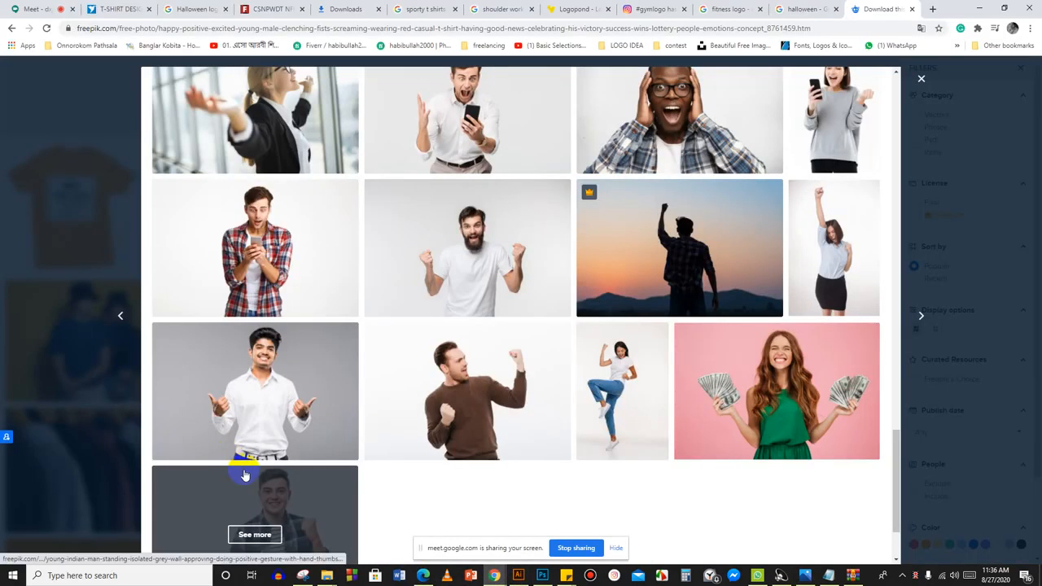
{"action": "left_click", "coordinate": [20, 8]}
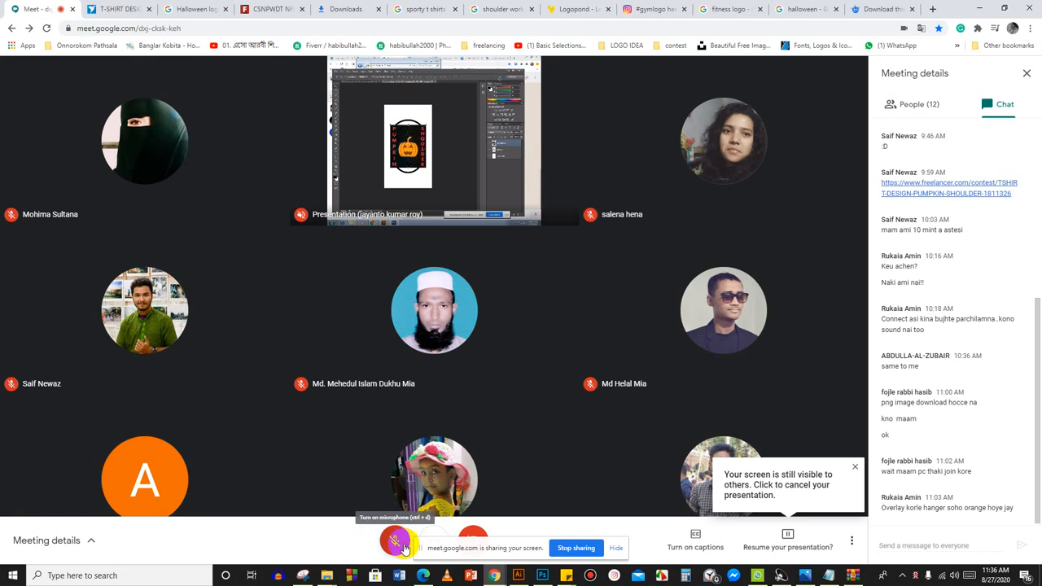
{"action": "left_click", "coordinate": [396, 541]}
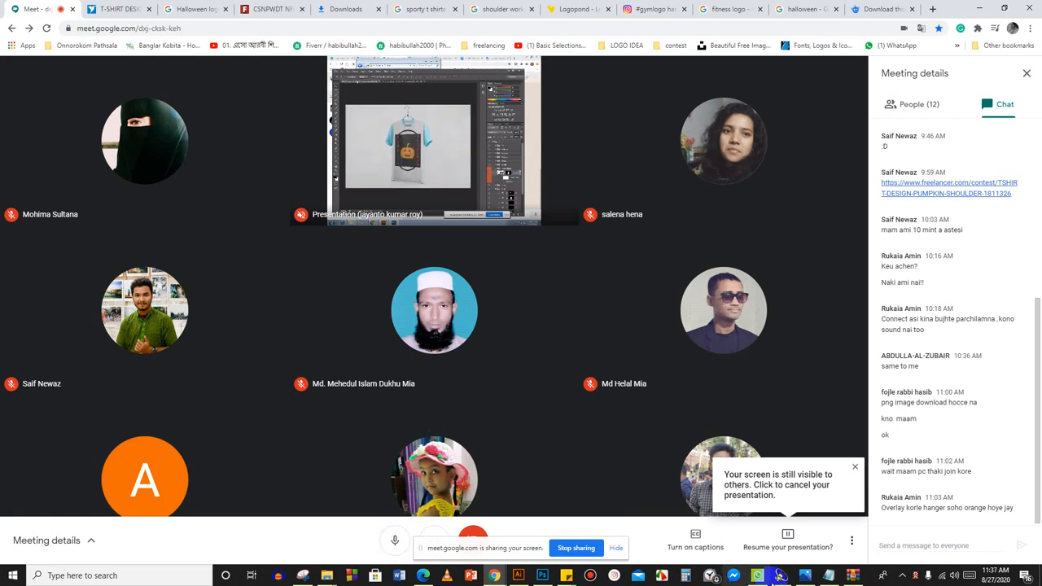
Show the T shart image in Photos again, return to the Google Meet call and mute the microphone.
{"action": "mouse_move", "coordinate": [809, 577]}
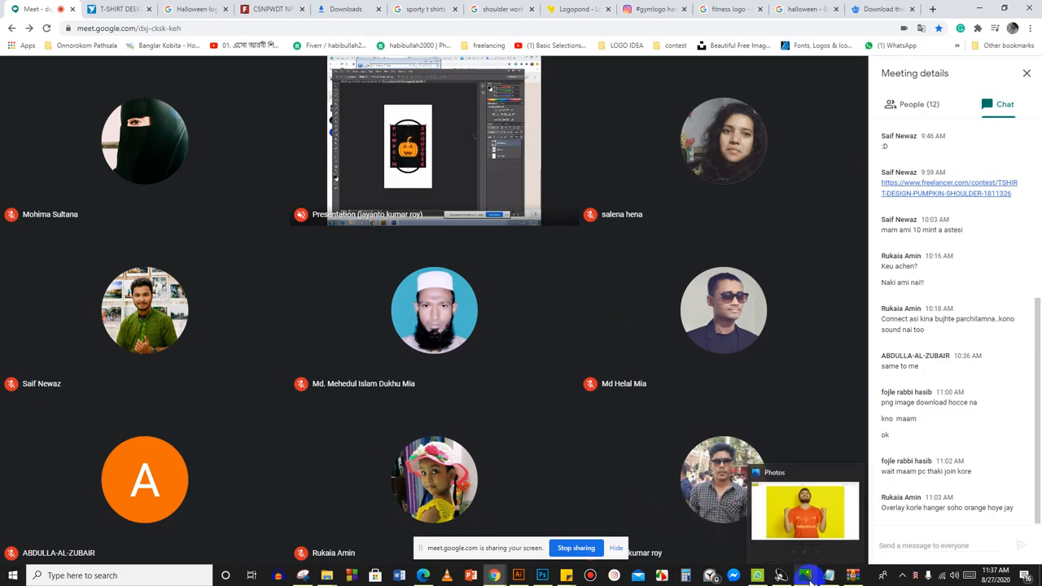
{"action": "left_click", "coordinate": [809, 579]}
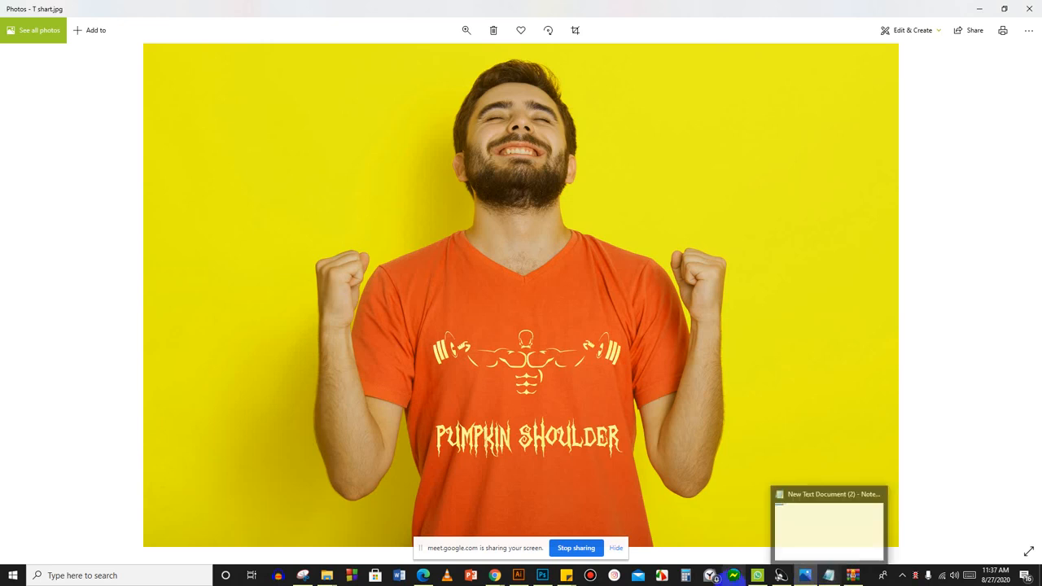
{"action": "mouse_move", "coordinate": [503, 579]}
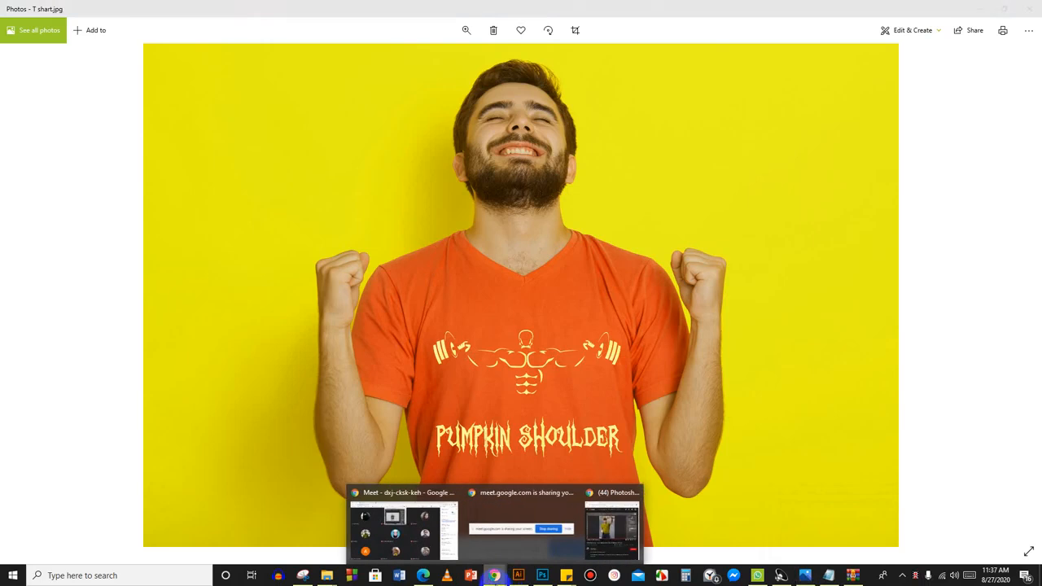
{"action": "left_click", "coordinate": [423, 550]}
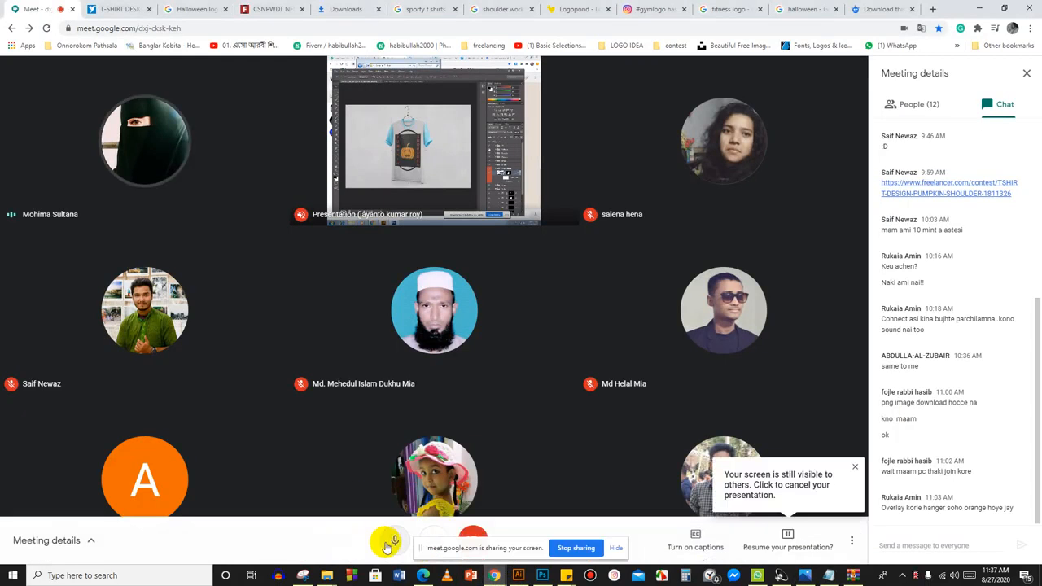
{"action": "left_click", "coordinate": [394, 540]}
Open the Freelancer contest page for the Pumpkin Shoulder t-shirt and look through its submitted entries.
{"action": "left_click", "coordinate": [118, 6]}
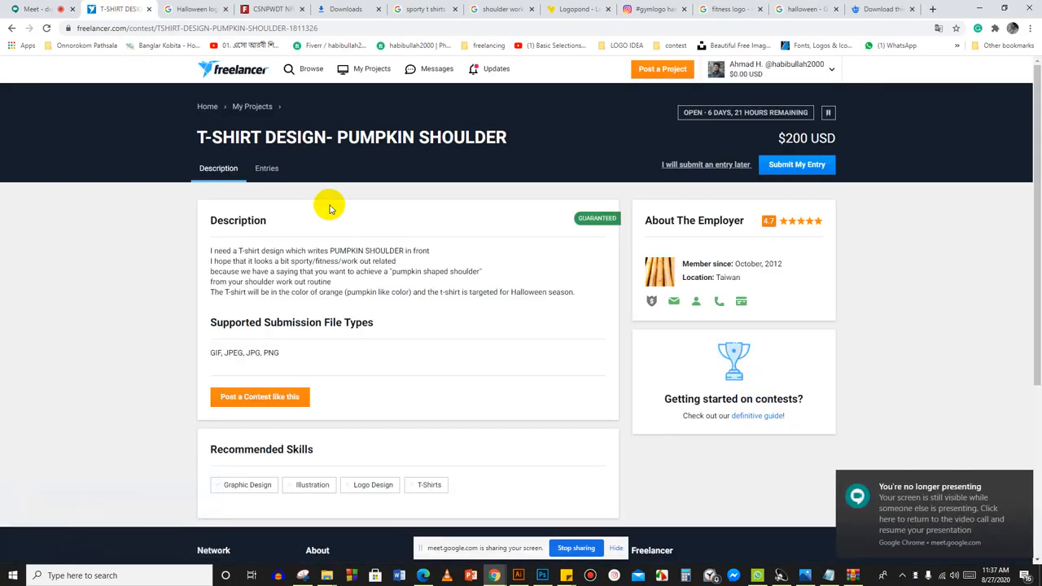
{"action": "left_click", "coordinate": [270, 168]}
{"action": "scroll", "coordinate": [305, 220], "scroll_direction": "down", "scroll_amount": 4}
{"action": "scroll", "coordinate": [312, 236], "scroll_direction": "up", "scroll_amount": 4}
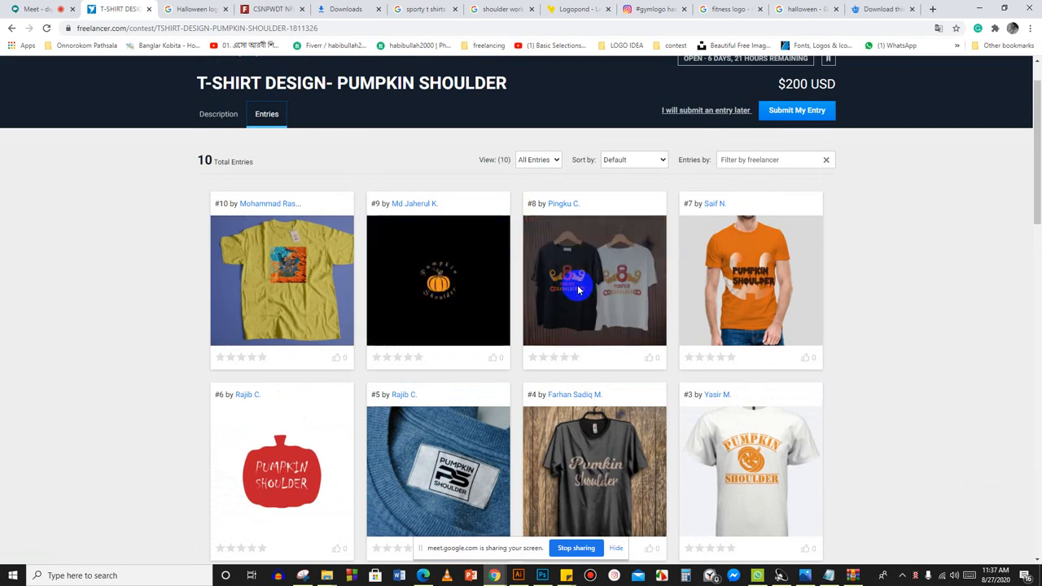
Start a new contest entry and attach T shart.jpg from the Desktop.
{"action": "left_click", "coordinate": [773, 112]}
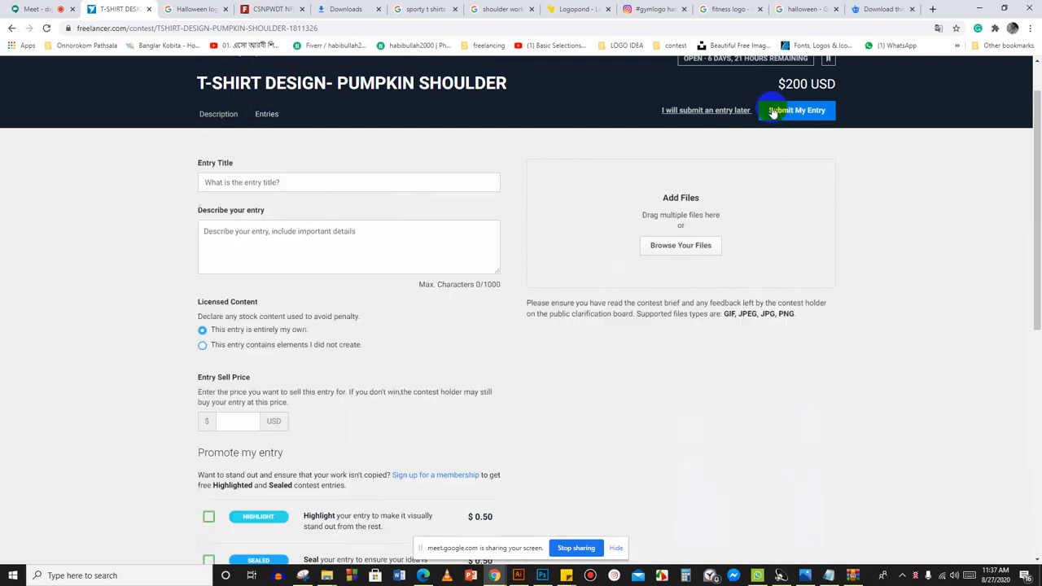
{"action": "left_click", "coordinate": [704, 247]}
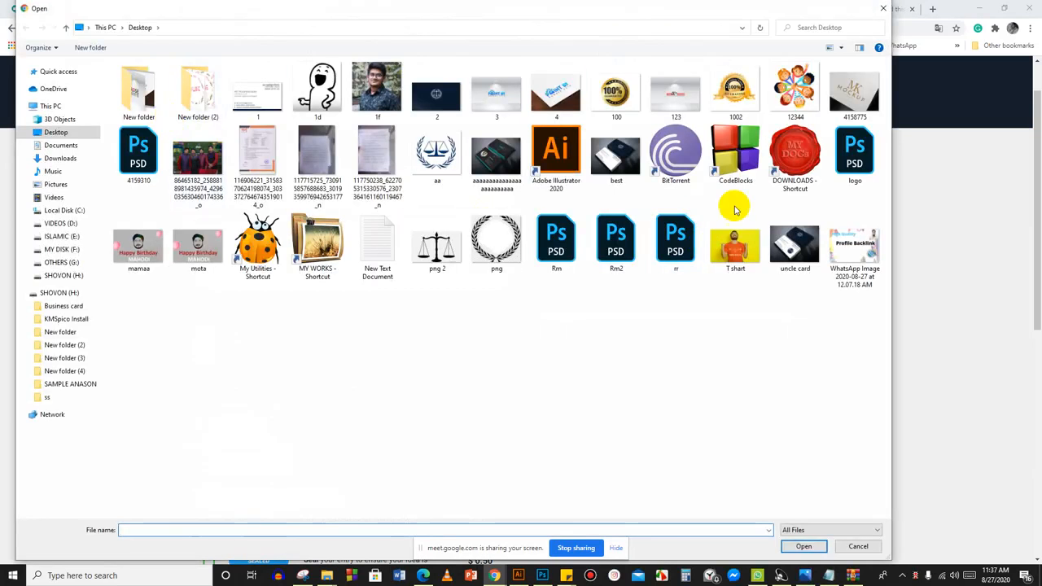
{"action": "left_click", "coordinate": [735, 243]}
{"action": "left_click", "coordinate": [804, 547]}
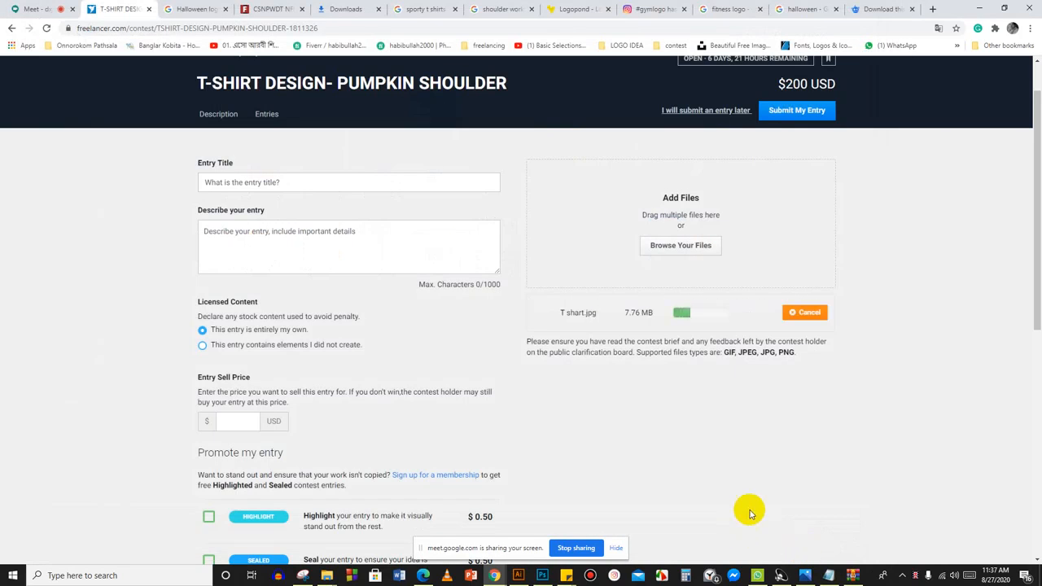
Title the entry "T shirt" and describe it as "Hope you will like this...".
{"action": "left_click", "coordinate": [230, 190]}
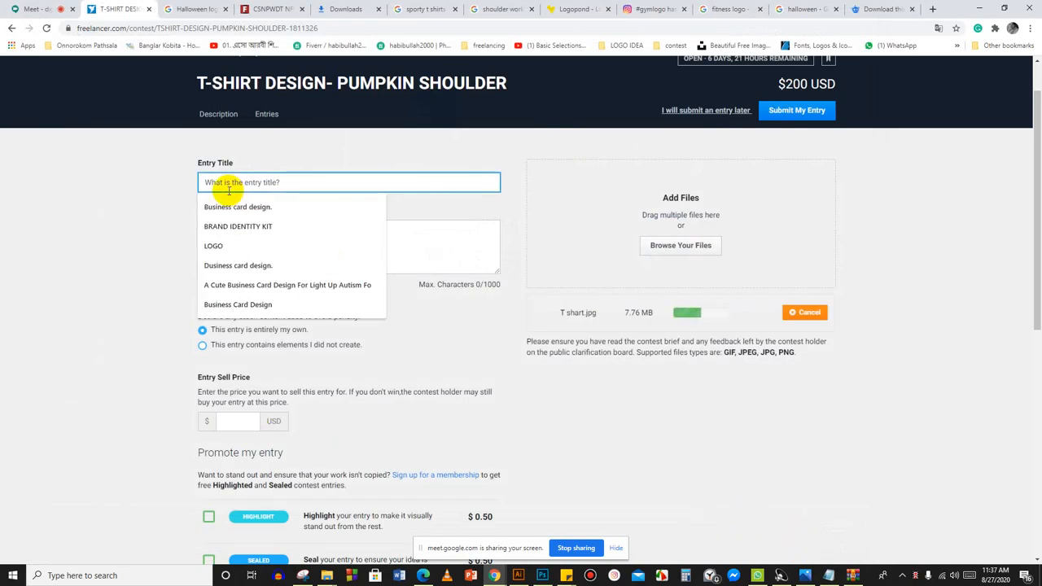
{"action": "type", "text": "T shirt"}
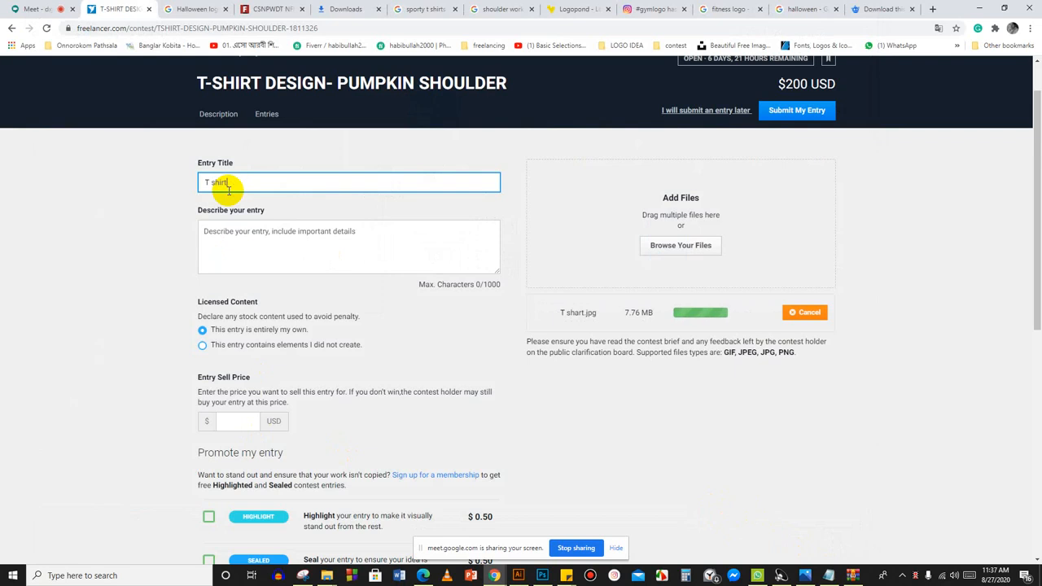
{"action": "left_click", "coordinate": [244, 235]}
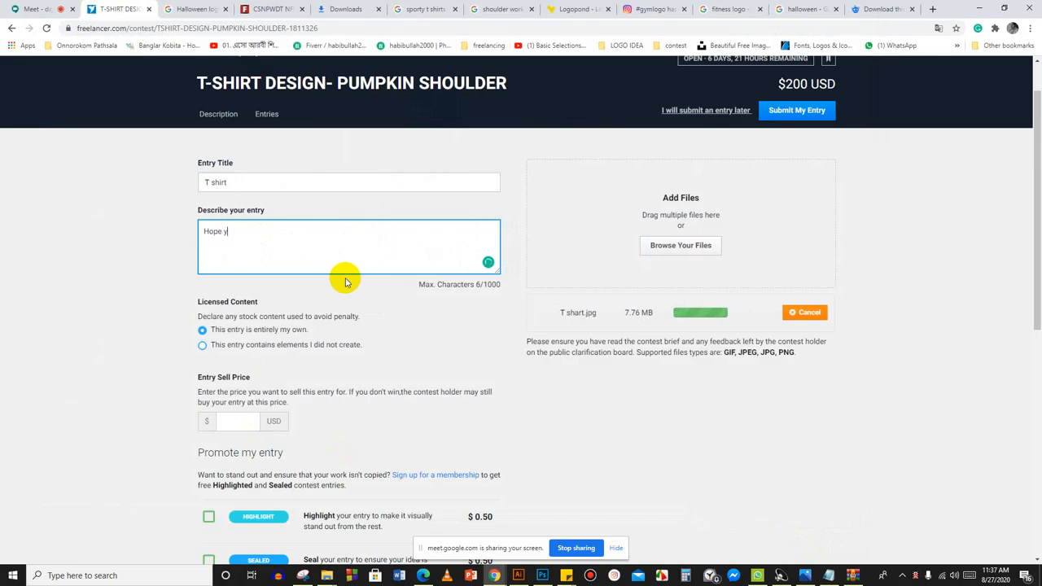
{"action": "type", "text": "Hope you will"}
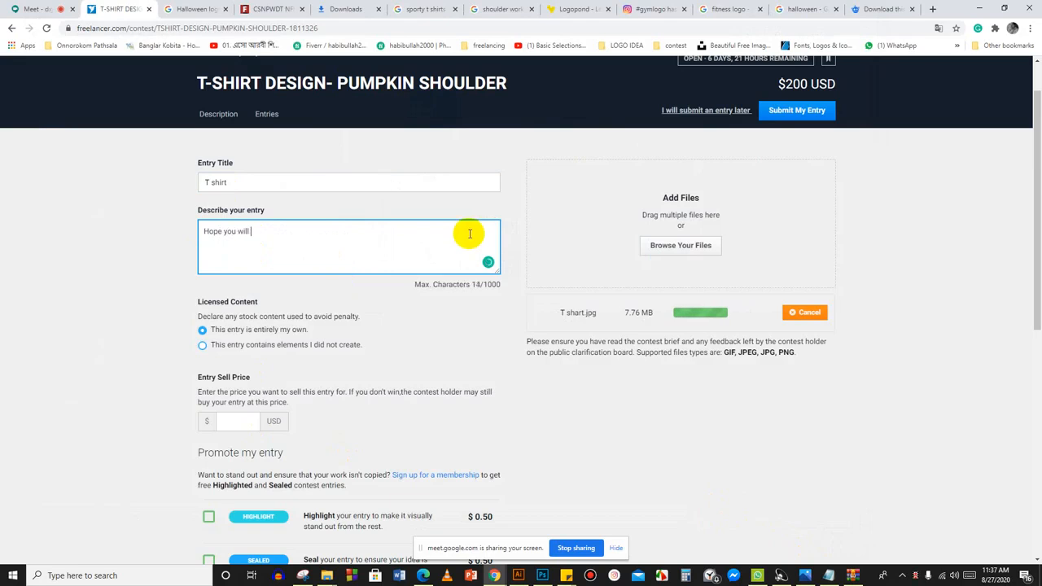
{"action": "type", "text": " like this..."}
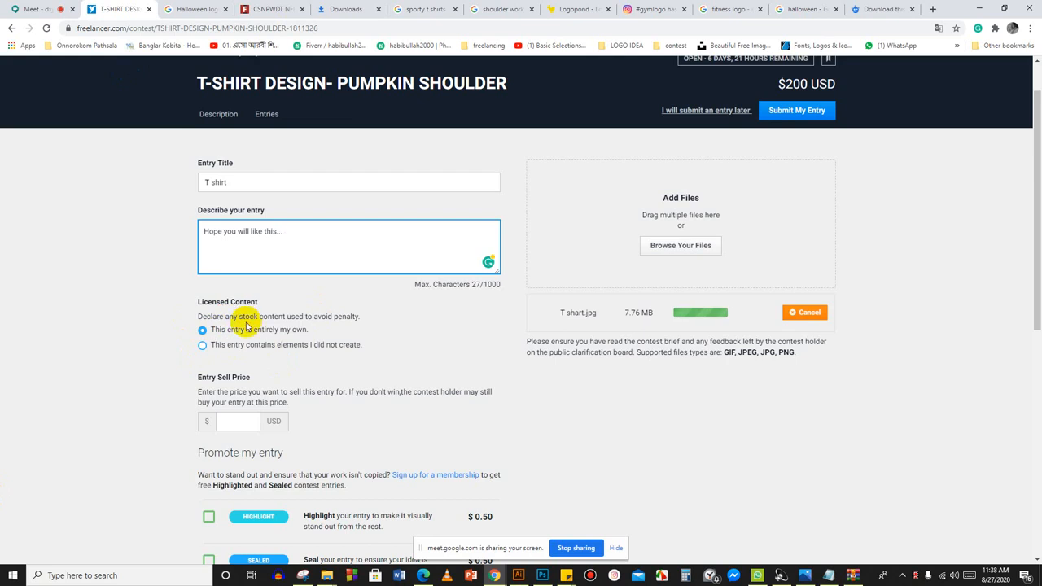
Set the entry's sell price to 200 USD.
{"action": "scroll", "coordinate": [250, 311], "scroll_direction": "up", "scroll_amount": 1}
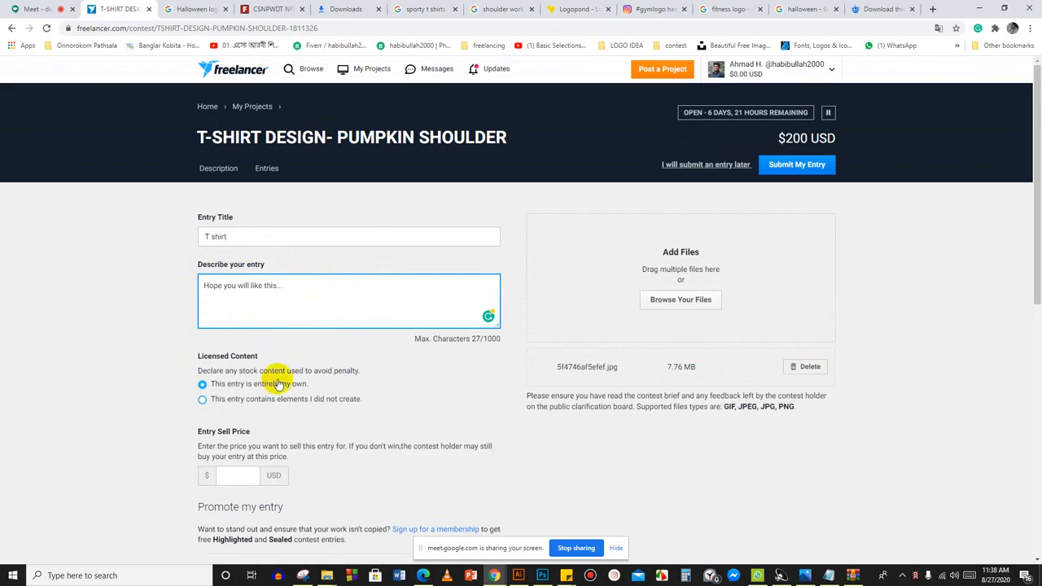
{"action": "left_click", "coordinate": [247, 478]}
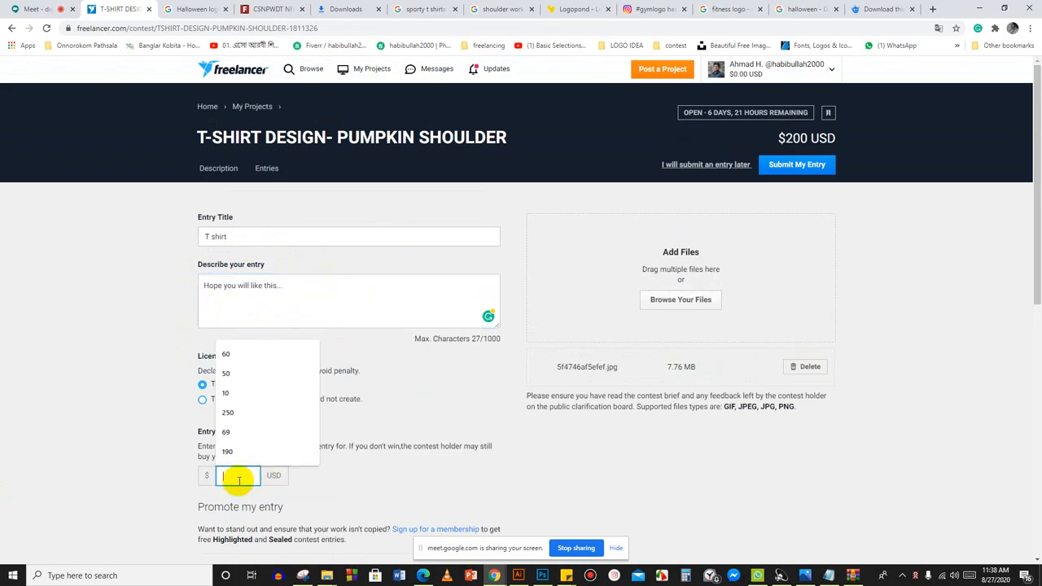
{"action": "type", "text": "200"}
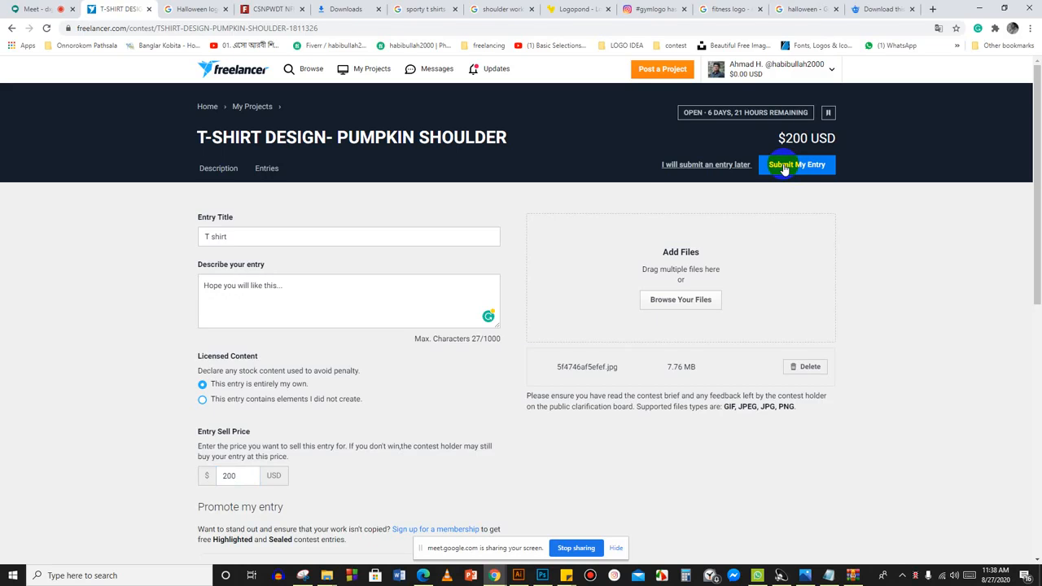
Submit the entry to the contest without paid promotion, dismiss the confirmation and view it among the contest's entries.
{"action": "scroll", "coordinate": [594, 231], "scroll_direction": "down", "scroll_amount": 2}
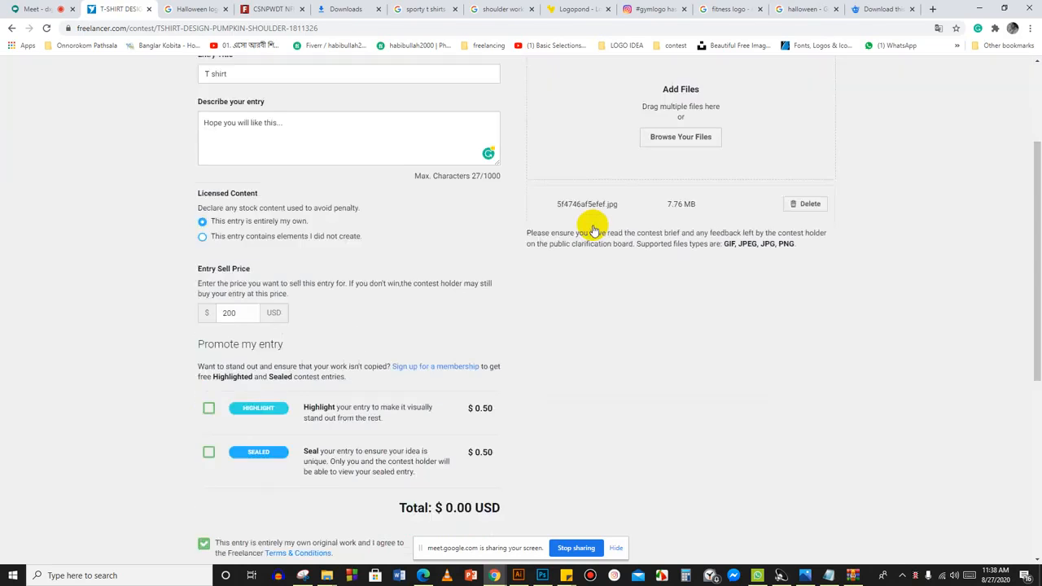
{"action": "scroll", "coordinate": [437, 361], "scroll_direction": "down", "scroll_amount": 2}
{"action": "scroll", "coordinate": [304, 426], "scroll_direction": "up", "scroll_amount": 3}
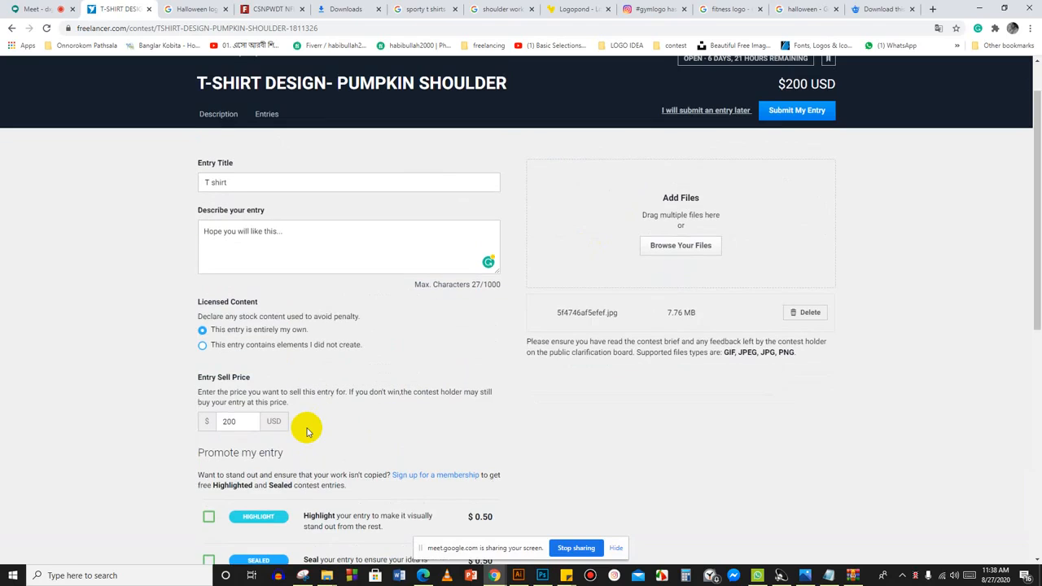
{"action": "scroll", "coordinate": [307, 431], "scroll_direction": "down", "scroll_amount": 1}
{"action": "scroll", "coordinate": [307, 432], "scroll_direction": "down", "scroll_amount": 3}
{"action": "left_click", "coordinate": [237, 380]}
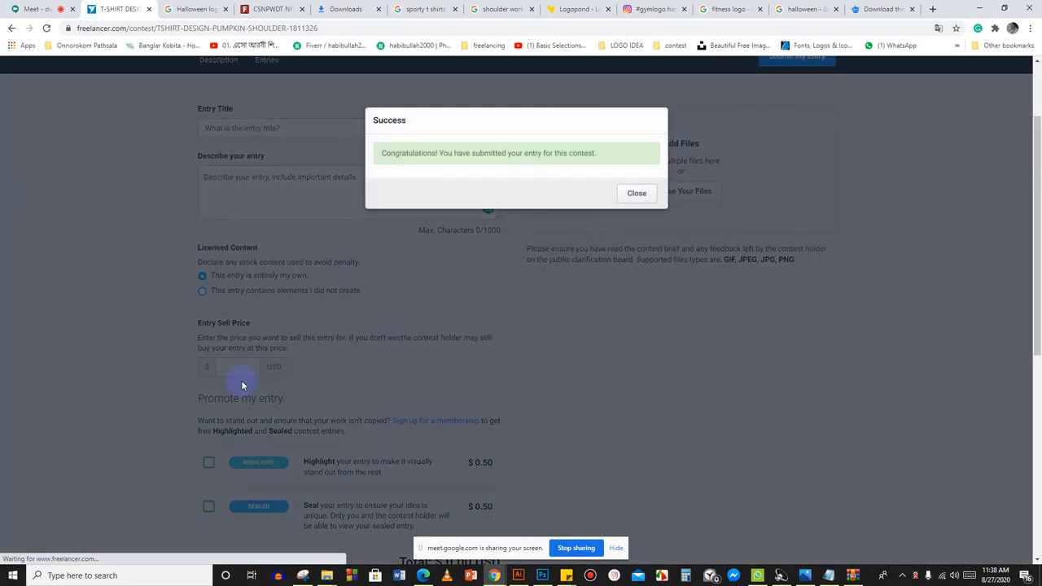
{"action": "left_click", "coordinate": [631, 194]}
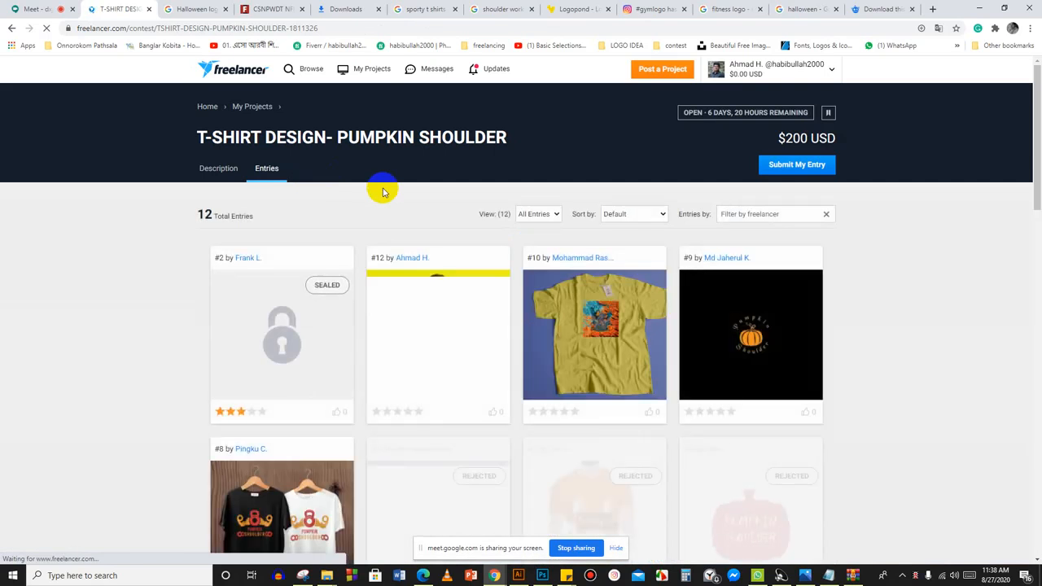
{"action": "scroll", "coordinate": [383, 188], "scroll_direction": "down", "scroll_amount": 1}
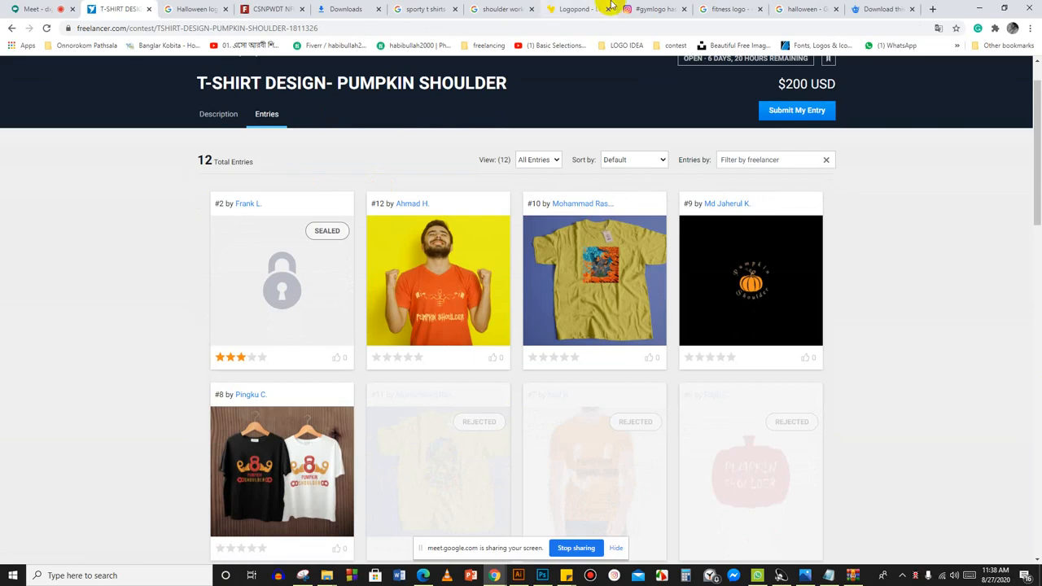
Switch to Illustrator and deselect the Pumpkin Shoulder artwork.
{"action": "left_click", "coordinate": [518, 575]}
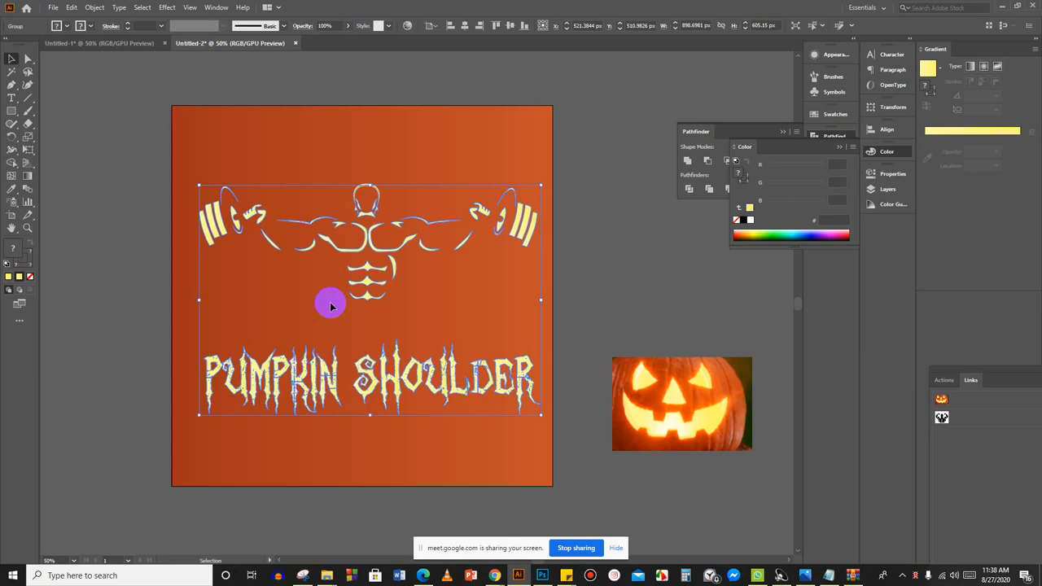
{"action": "left_click", "coordinate": [590, 257]}
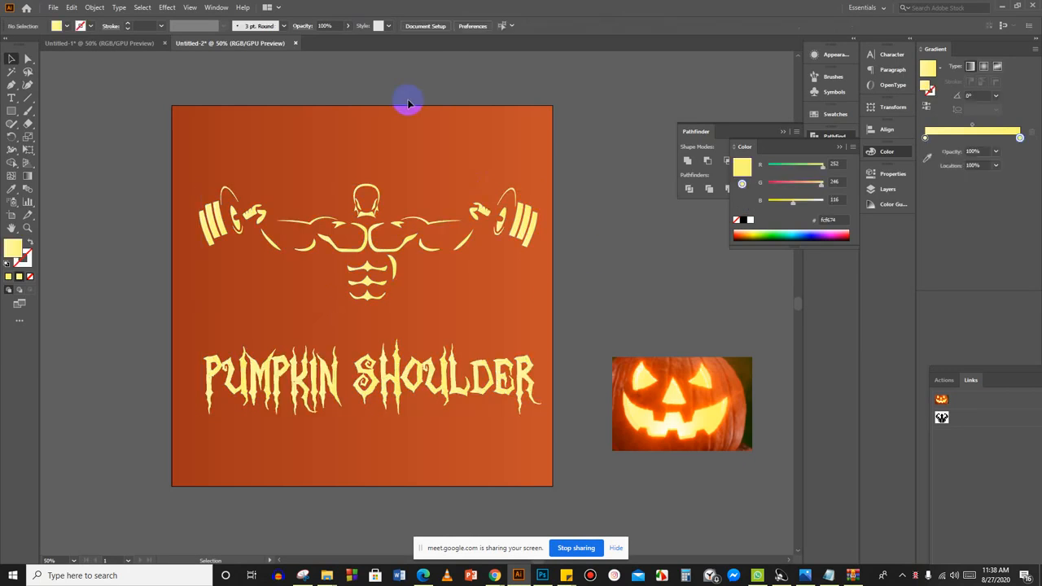
{"action": "left_click", "coordinate": [302, 575]}
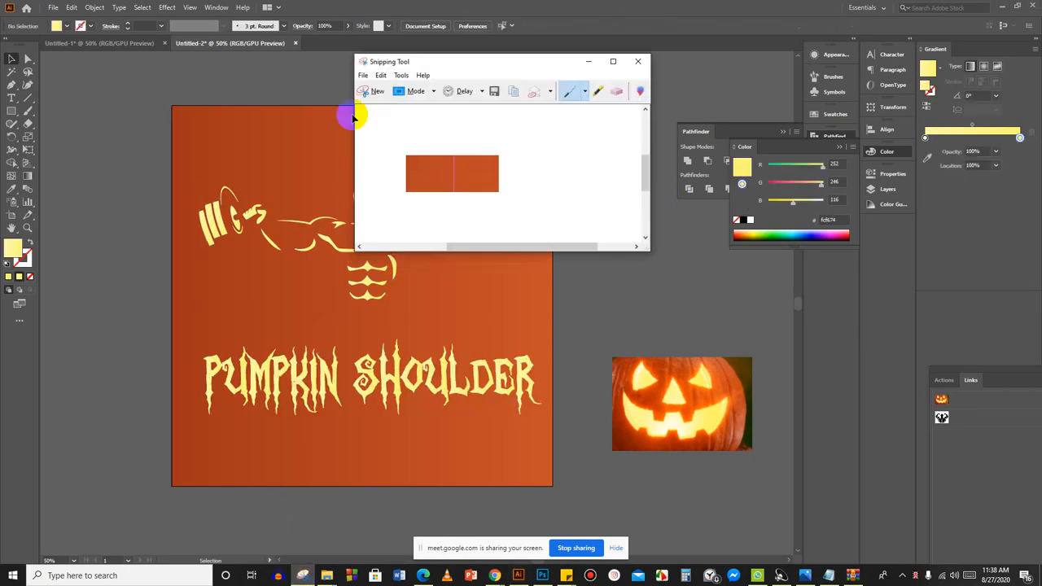
{"action": "left_click", "coordinate": [374, 99]}
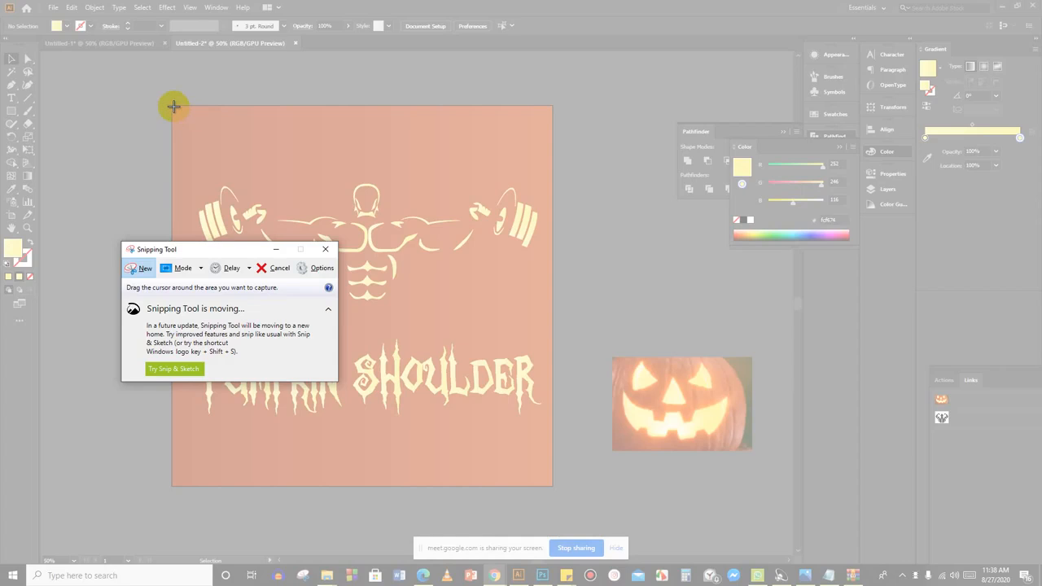
{"action": "mouse_move", "coordinate": [174, 106]}
{"action": "left_mouse_down"}
{"action": "mouse_move", "coordinate": [395, 339]}
{"action": "mouse_move", "coordinate": [551, 479]}
{"action": "mouse_move", "coordinate": [418, 309]}
{"action": "mouse_move", "coordinate": [166, 93]}
{"action": "left_mouse_up"}
{"action": "left_click", "coordinate": [164, 91]}
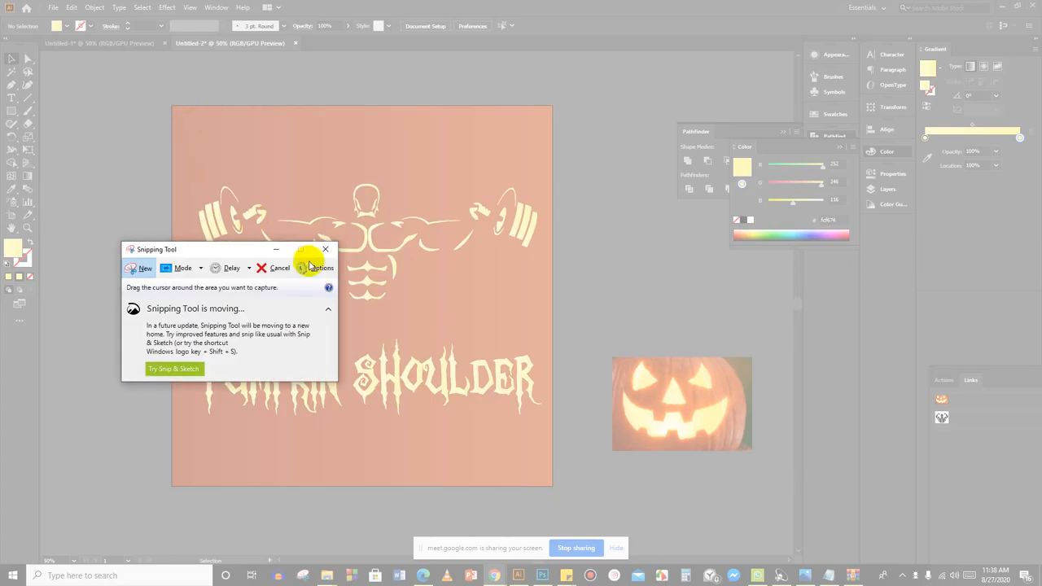
{"action": "left_click", "coordinate": [324, 245]}
Export the Pumpkin Shoulder design to the Desktop as the JPEG file T shart 2, in RGB at medium quality, without using artboards.
{"action": "left_click", "coordinate": [48, 11]}
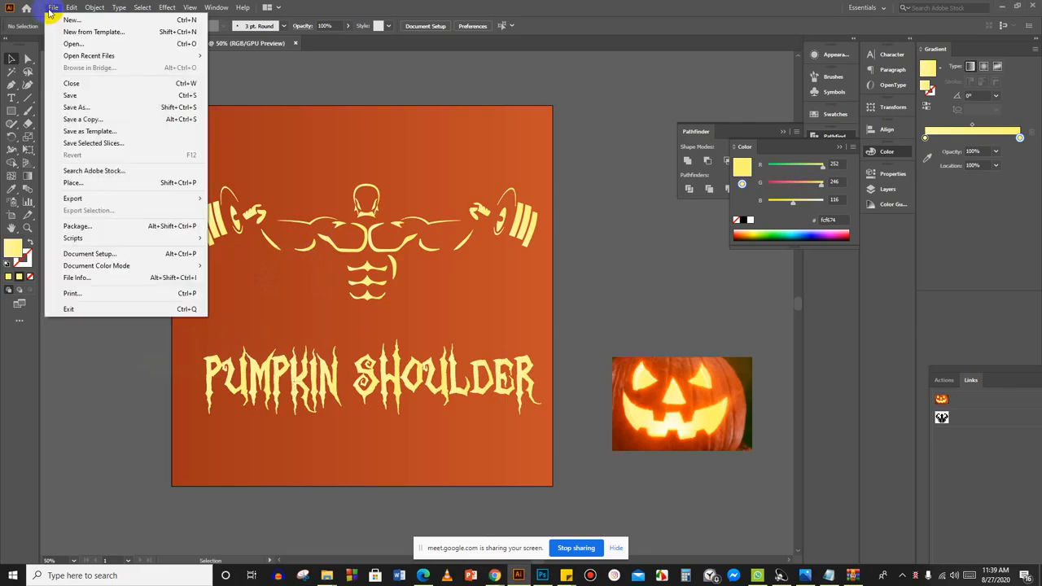
{"action": "mouse_move", "coordinate": [150, 207]}
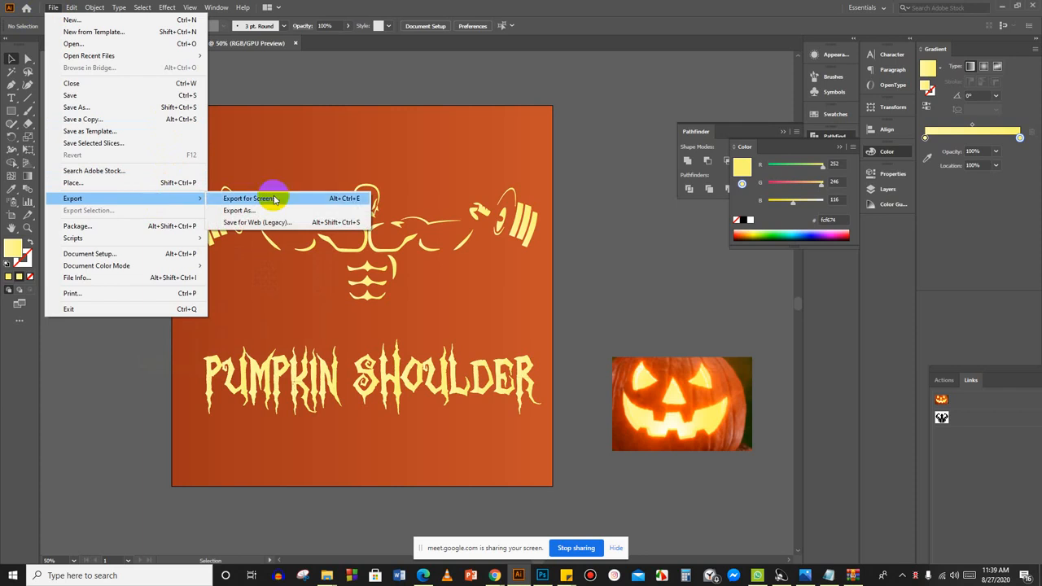
{"action": "left_click", "coordinate": [244, 210]}
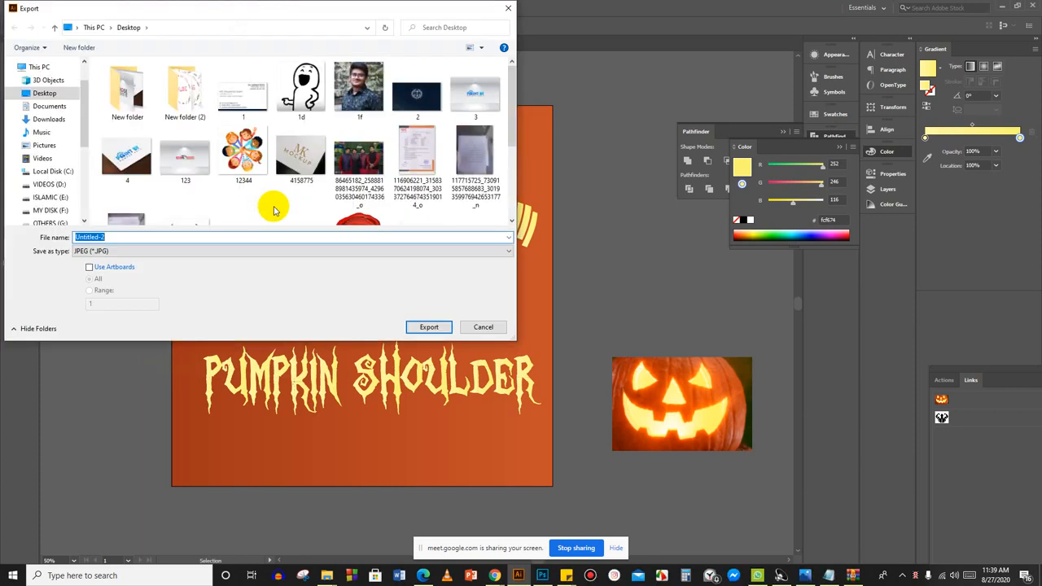
{"action": "scroll", "coordinate": [262, 214], "scroll_direction": "down", "scroll_amount": 2}
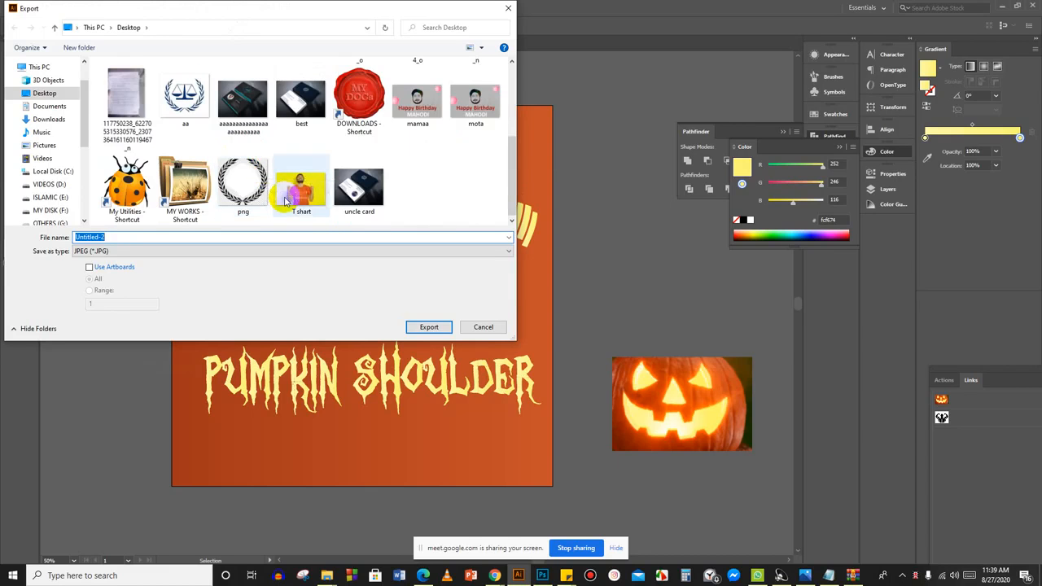
{"action": "type", "text": "t"}
{"action": "key", "text": "Down"}
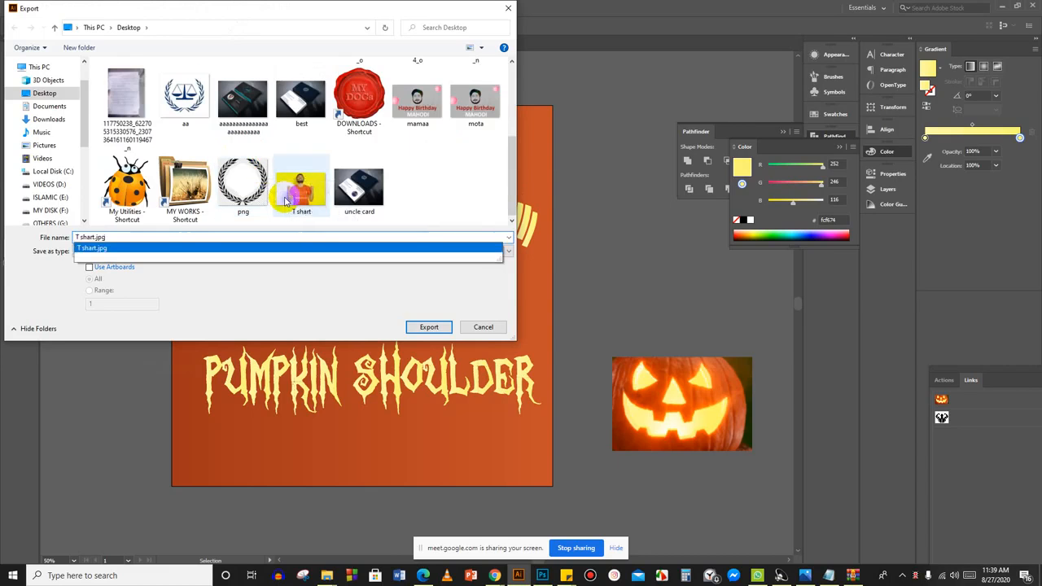
{"action": "key", "text": "Return"}
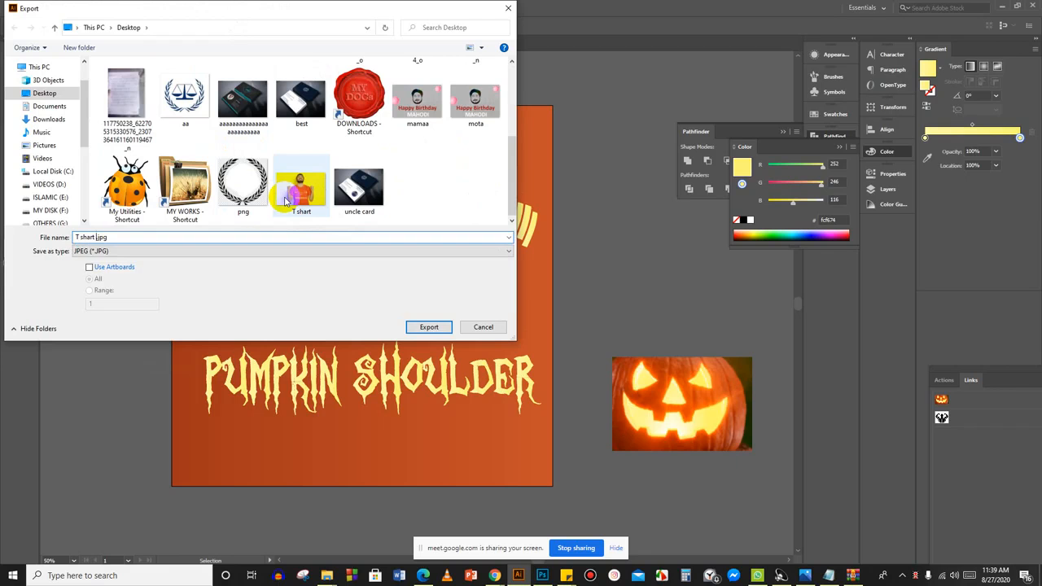
{"action": "left_click", "coordinate": [429, 326]}
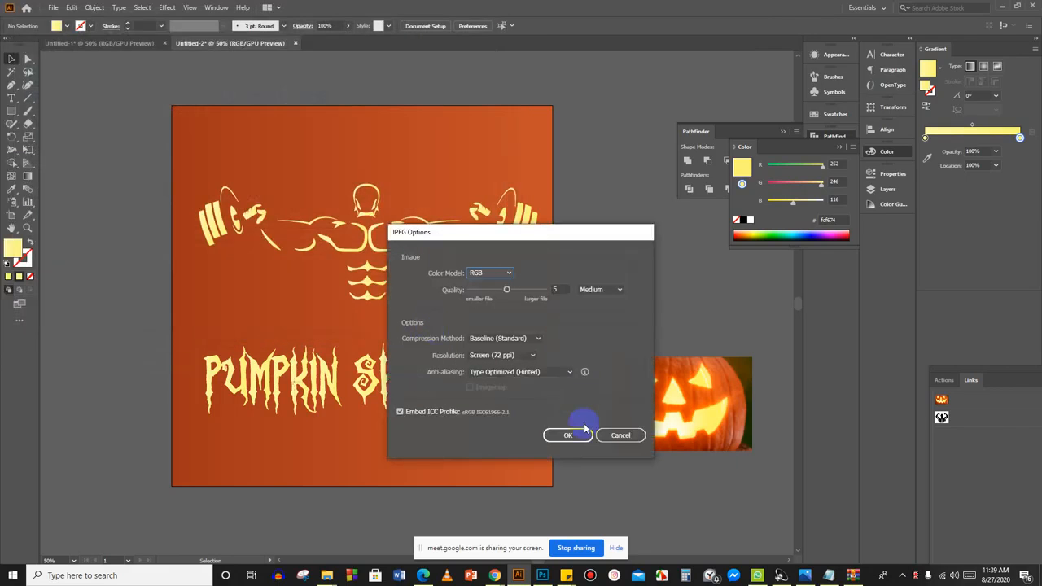
{"action": "left_click", "coordinate": [570, 436]}
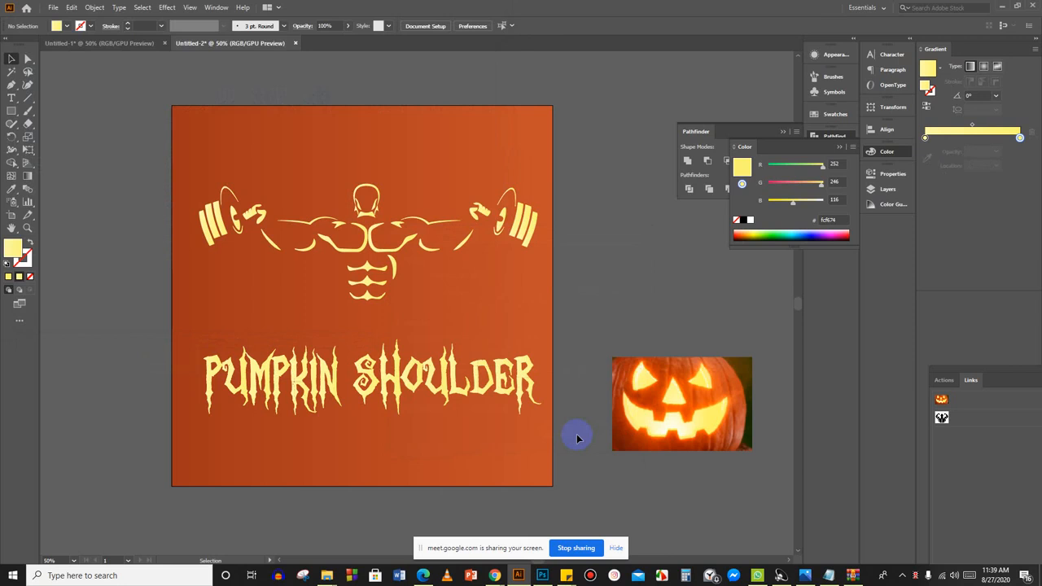
Switch to the browser, start a new contest entry and check the exported files on the Desktop without attaching any.
{"action": "left_click", "coordinate": [496, 577]}
{"action": "left_click", "coordinate": [419, 537]}
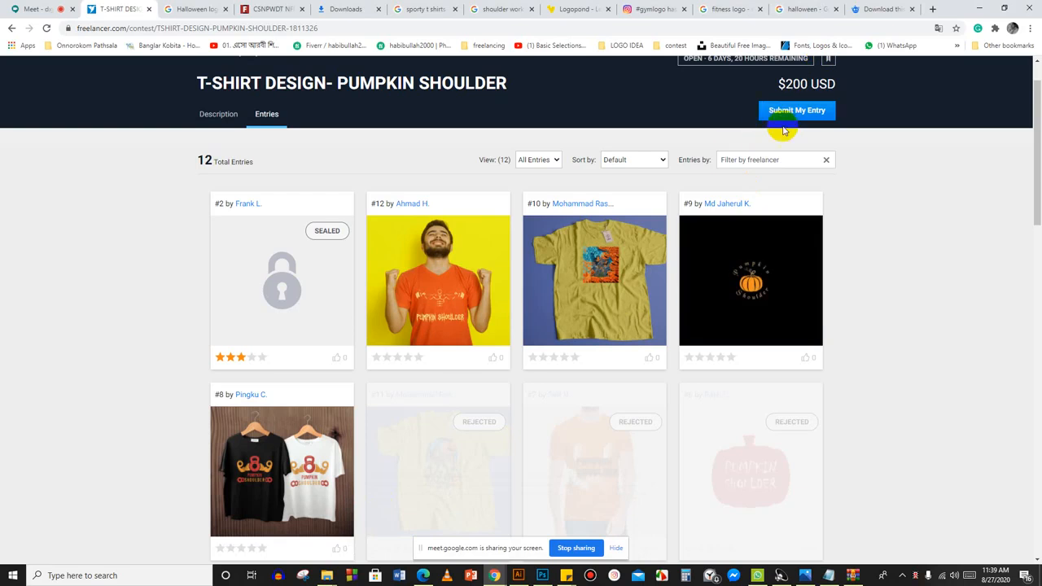
{"action": "scroll", "coordinate": [783, 130], "scroll_direction": "up", "scroll_amount": 1}
{"action": "left_click", "coordinate": [804, 164]}
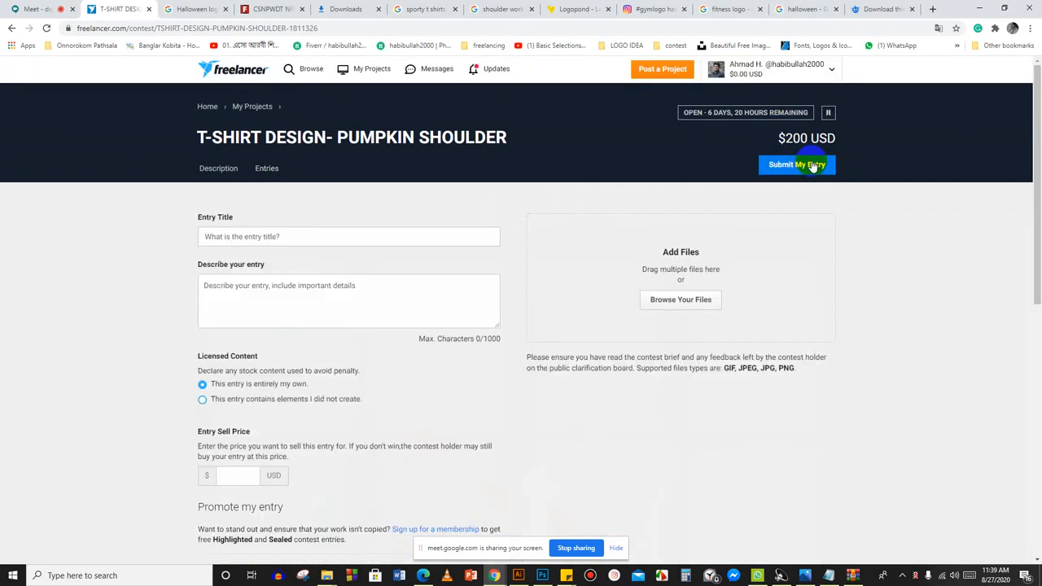
{"action": "left_click", "coordinate": [702, 299]}
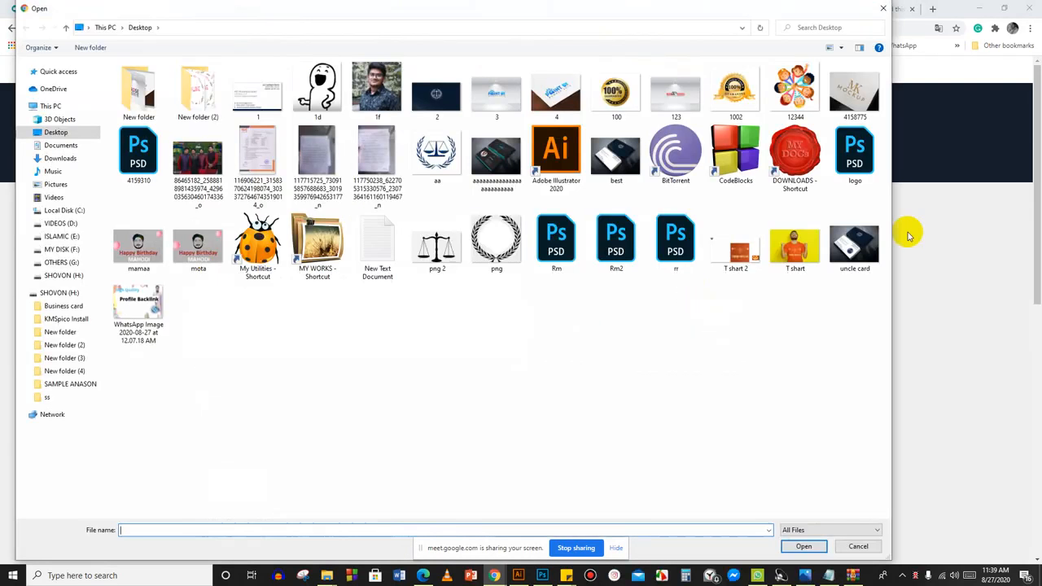
{"action": "left_click", "coordinate": [857, 546]}
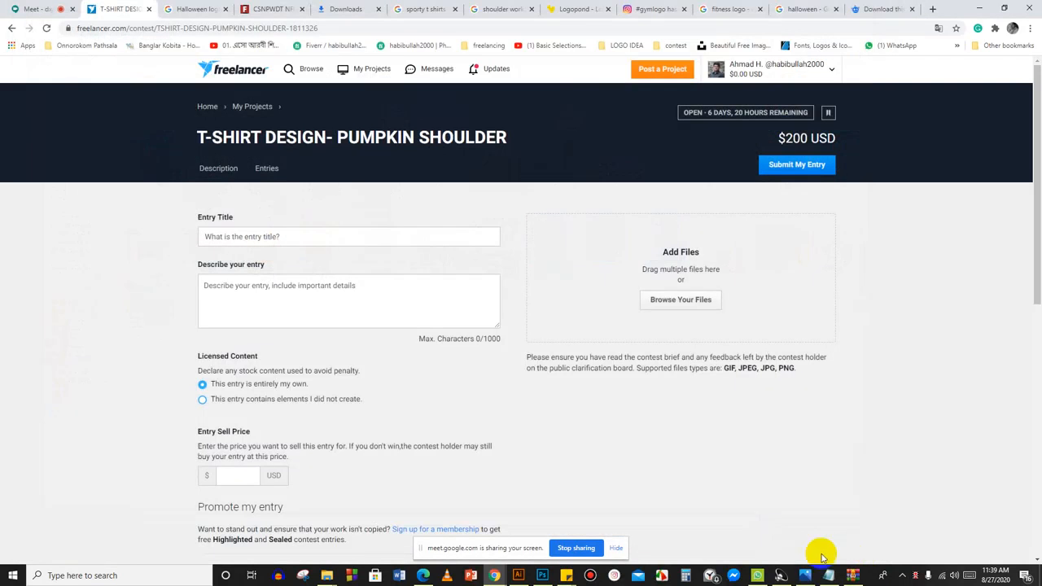
Switch to Illustrator and export the design to the Desktop as JPEG T shart 2.jpg, using all artboards, in RGB at medium quality.
{"action": "left_click", "coordinate": [525, 576]}
{"action": "left_click", "coordinate": [53, 7]}
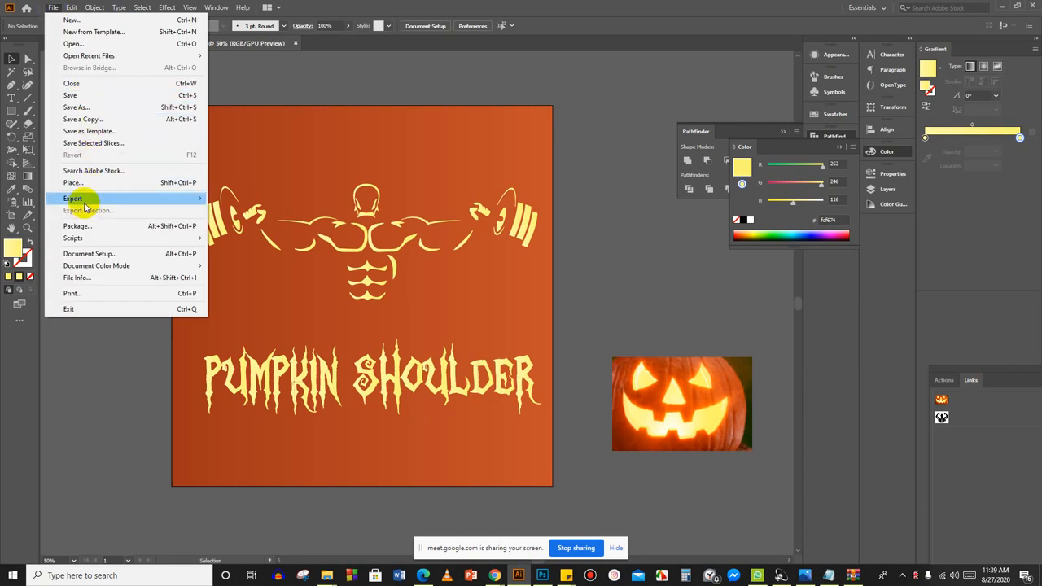
{"action": "mouse_move", "coordinate": [82, 199]}
{"action": "left_click", "coordinate": [276, 213]}
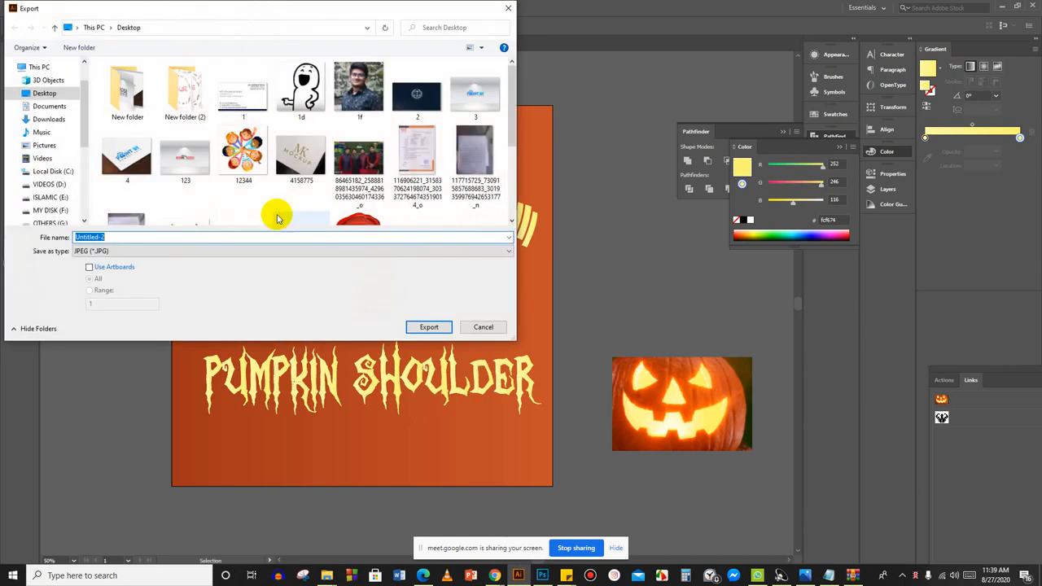
{"action": "left_click", "coordinate": [89, 267]}
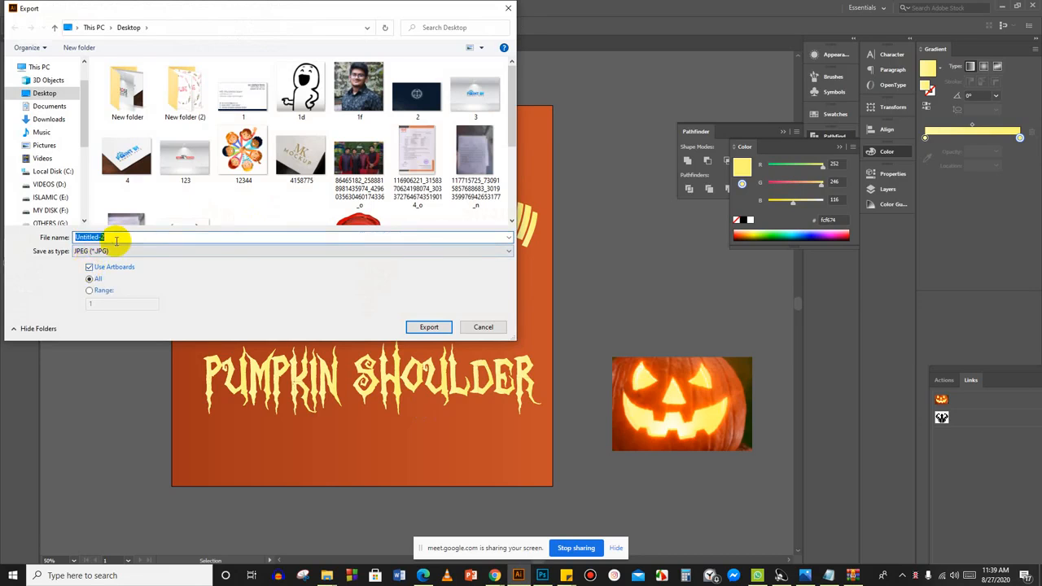
{"action": "type", "text": "t"}
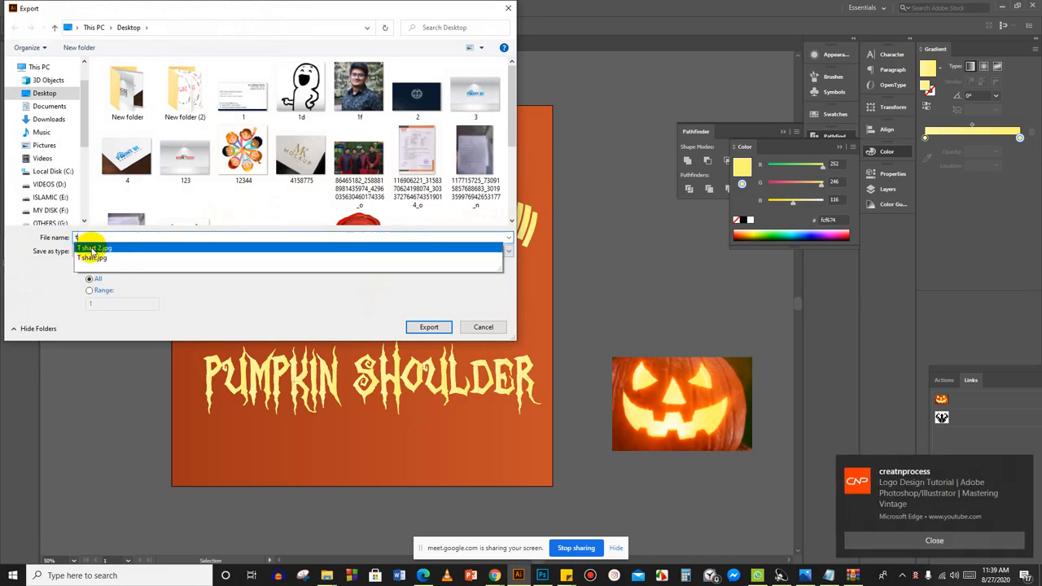
{"action": "left_click", "coordinate": [92, 248]}
{"action": "left_click", "coordinate": [428, 327]}
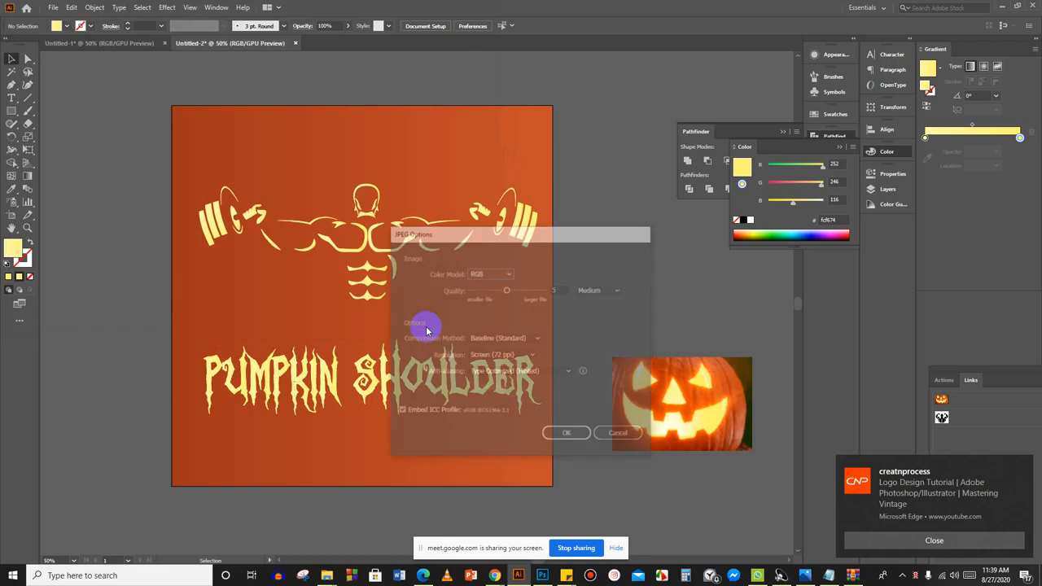
{"action": "left_click", "coordinate": [563, 433]}
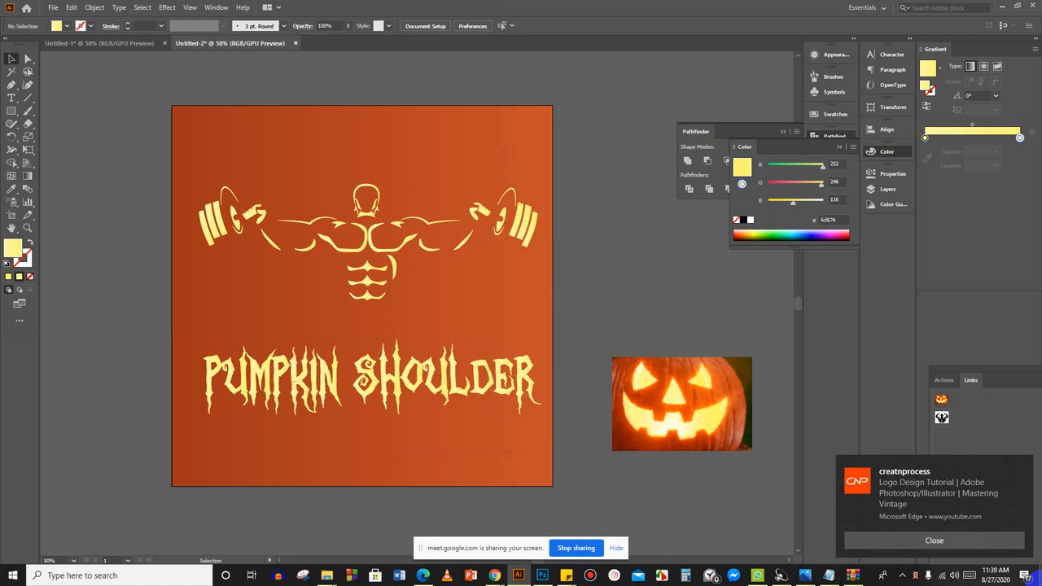
Open the exported image T shart 2-01 from the desktop to check it, then close it.
{"action": "left_click", "coordinate": [1038, 576]}
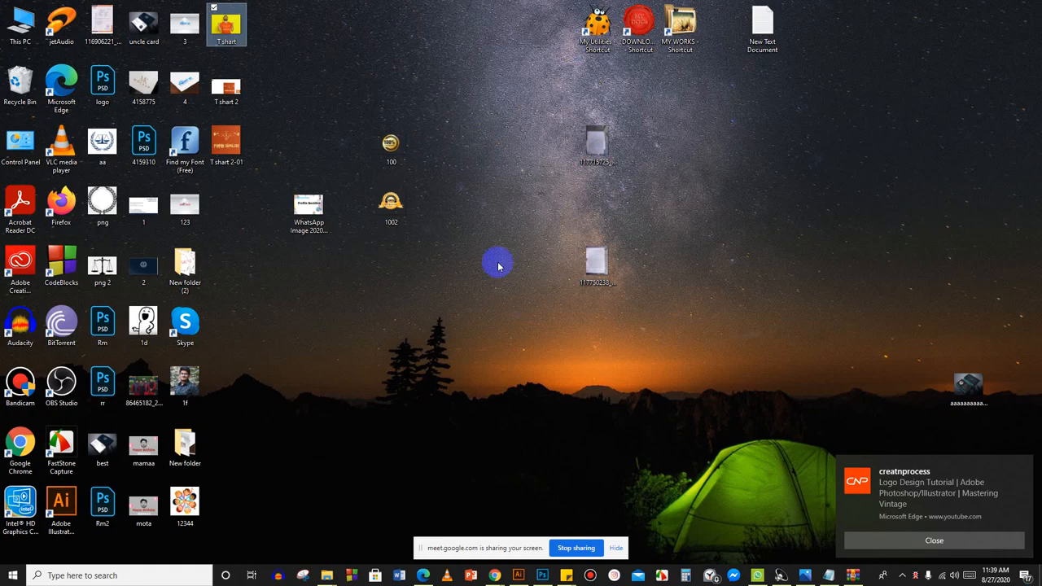
{"action": "left_click", "coordinate": [226, 140]}
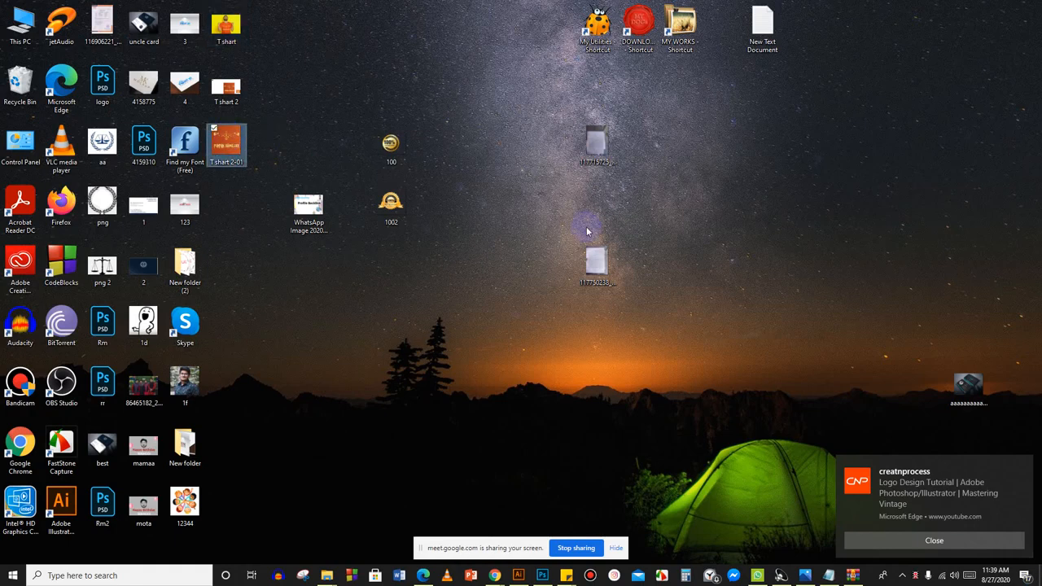
{"action": "key", "text": "Return"}
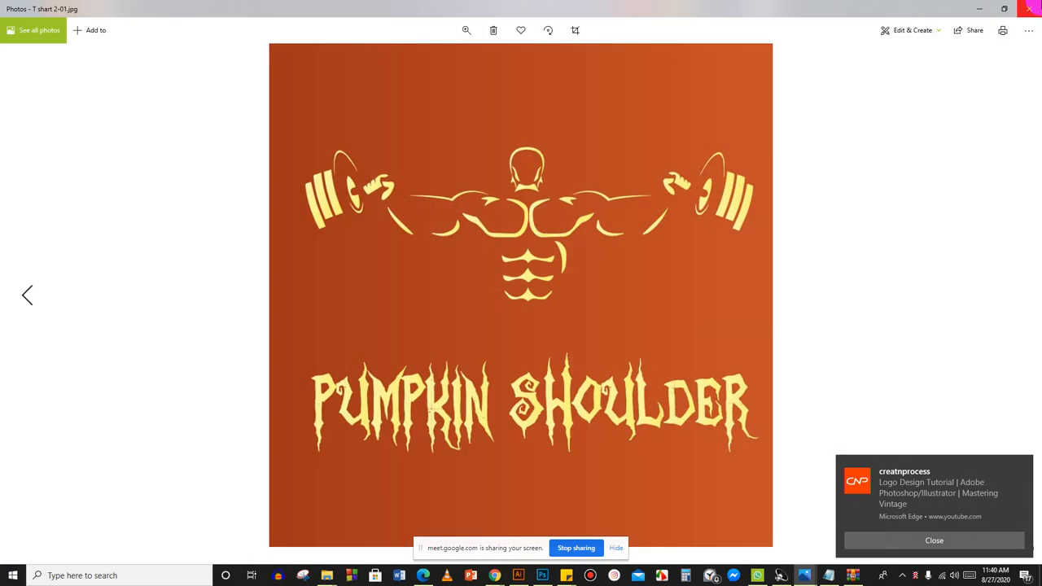
{"action": "left_click", "coordinate": [1029, 9]}
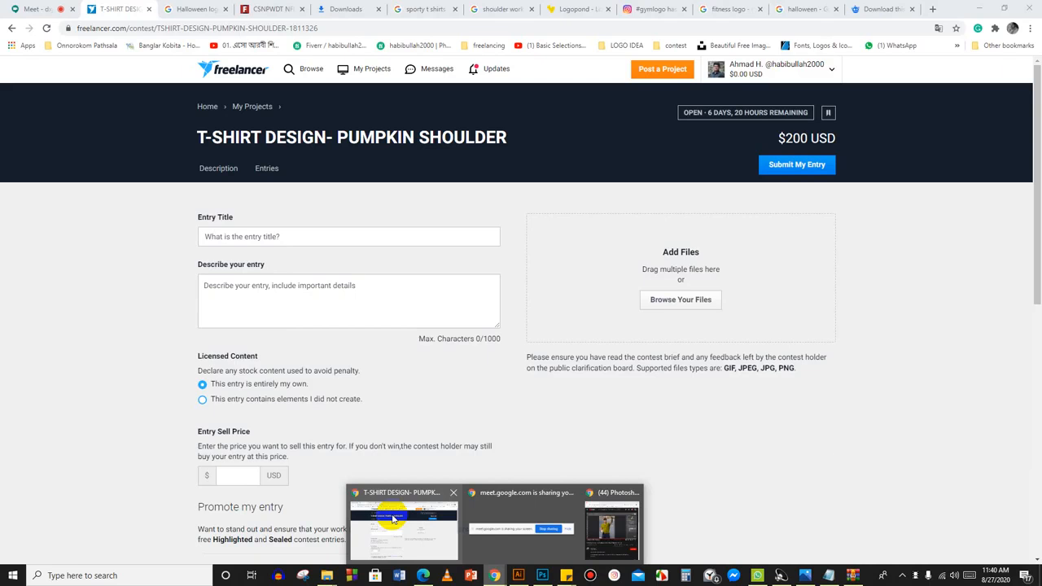
Return to the contest entry form in the browser and attach T shart 2-01 from the Desktop.
{"action": "left_click", "coordinate": [391, 522]}
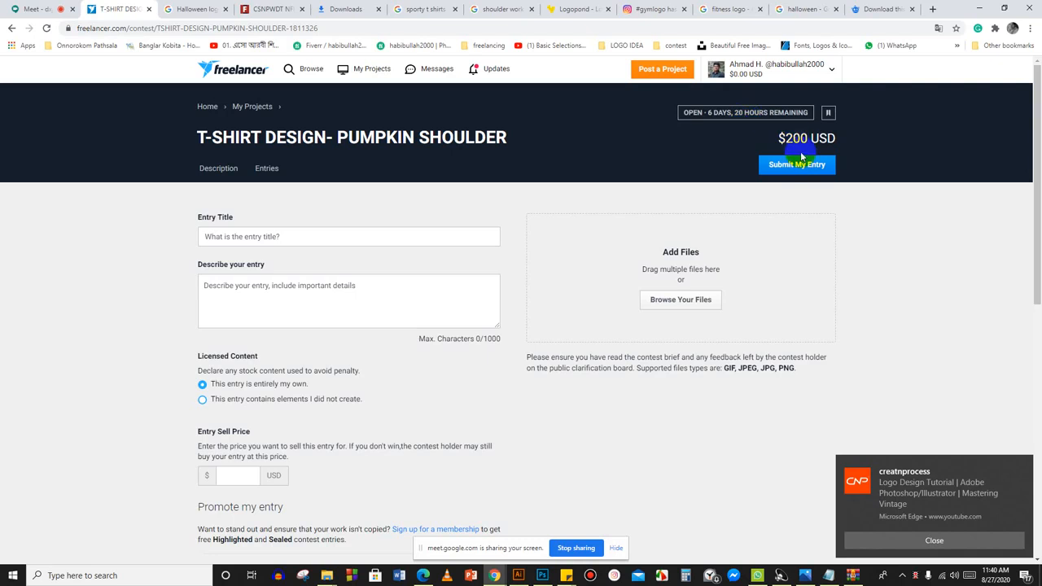
{"action": "left_click", "coordinate": [692, 299]}
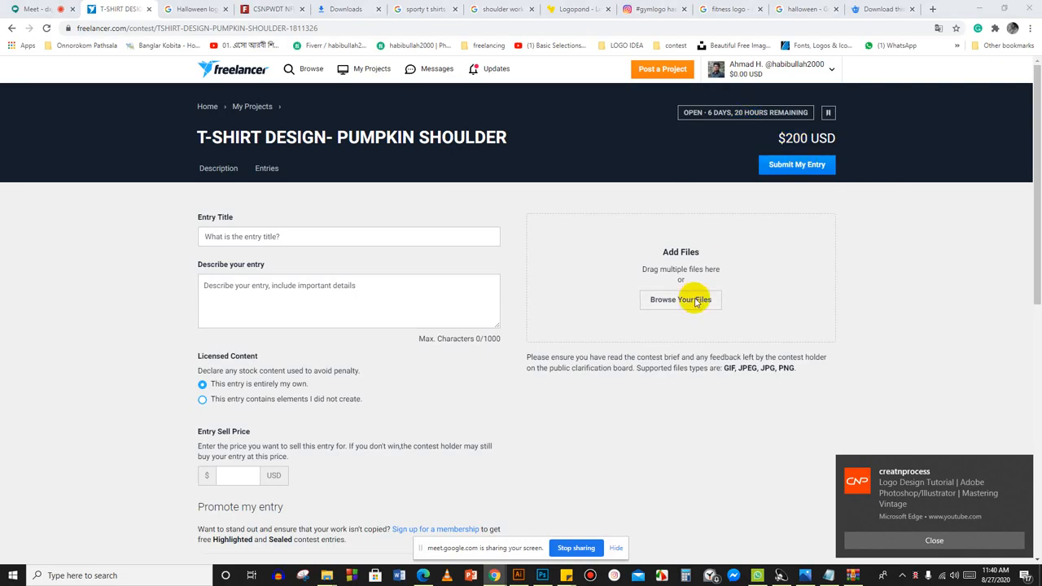
{"action": "left_click", "coordinate": [853, 240]}
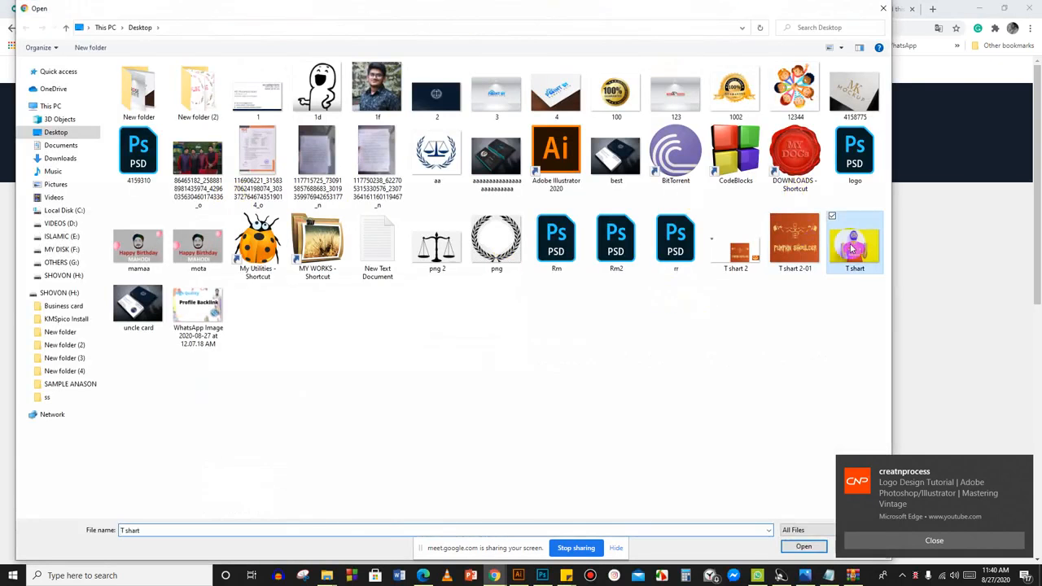
{"action": "left_click", "coordinate": [794, 245]}
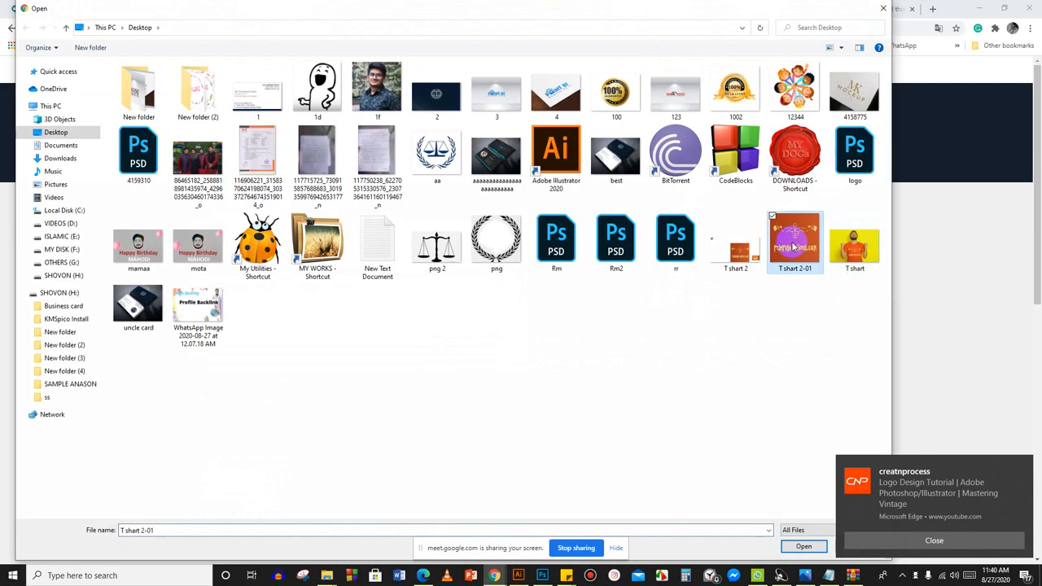
{"action": "left_click", "coordinate": [799, 546]}
Enter "T shirt" as the title of the contest entry.
{"action": "left_click", "coordinate": [294, 238]}
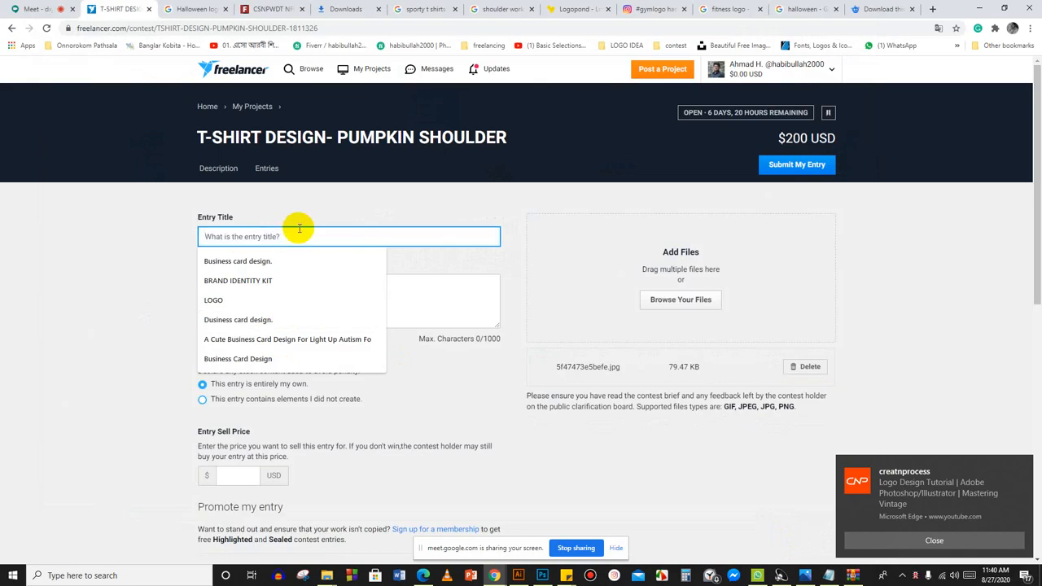
{"action": "type", "text": "T shirt"}
{"action": "left_click", "coordinate": [210, 259]}
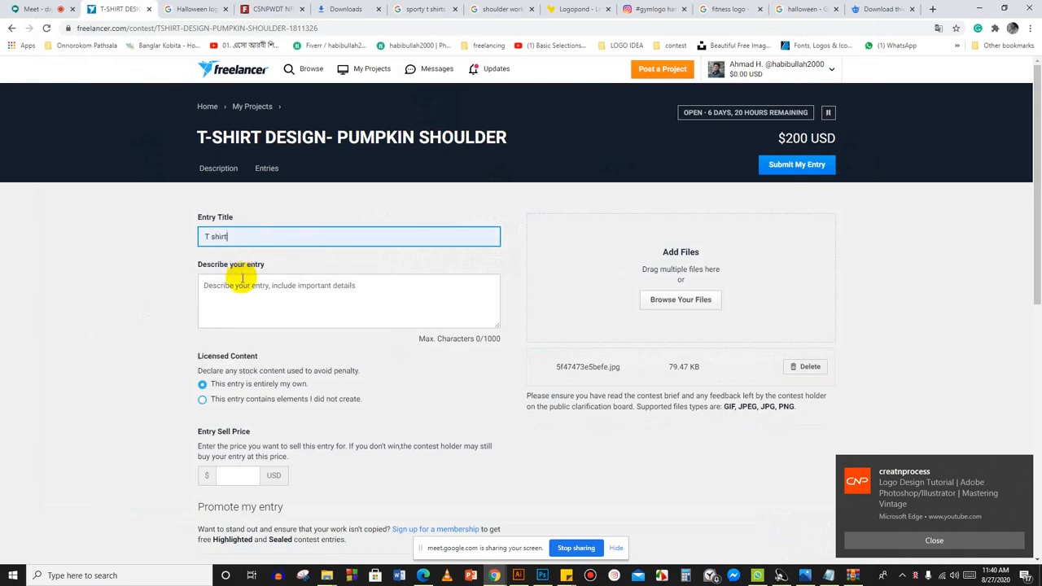
Switch to Sticky Notes, create a blank note and bring up the list of all saved notes.
{"action": "left_click", "coordinate": [242, 281]}
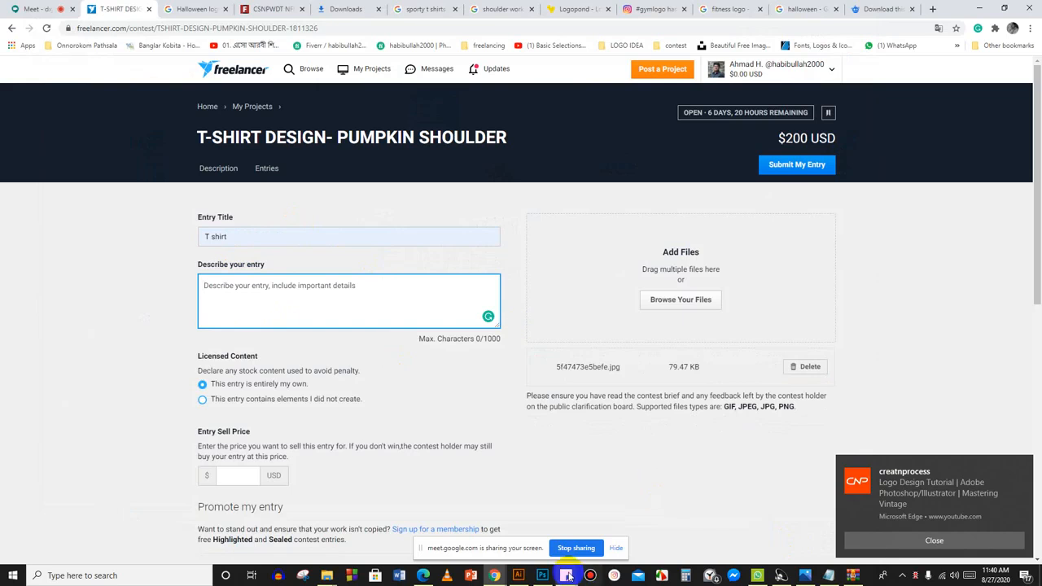
{"action": "mouse_move", "coordinate": [567, 575]}
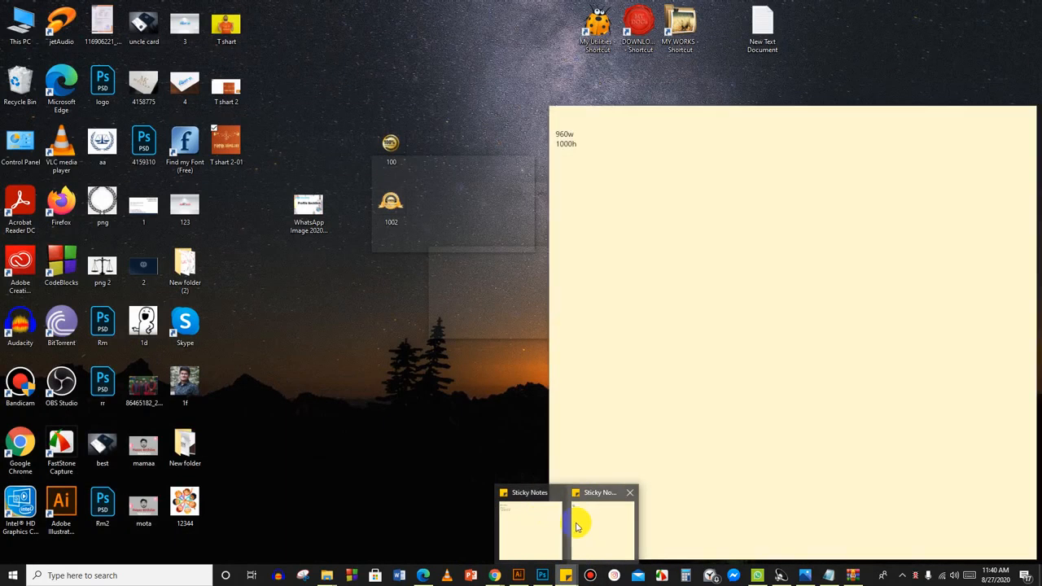
{"action": "left_click", "coordinate": [551, 516]}
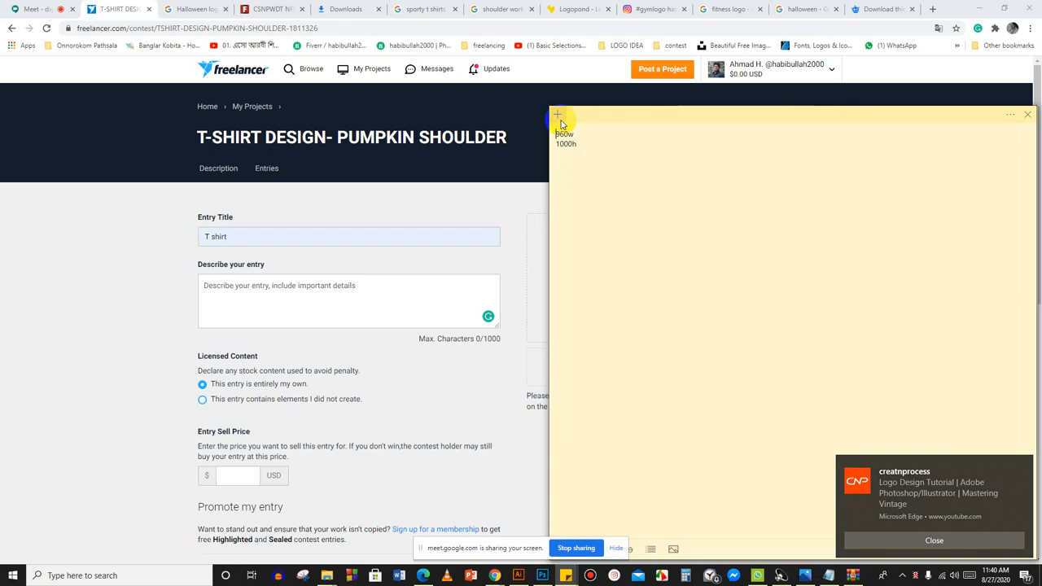
{"action": "left_click", "coordinate": [558, 116]}
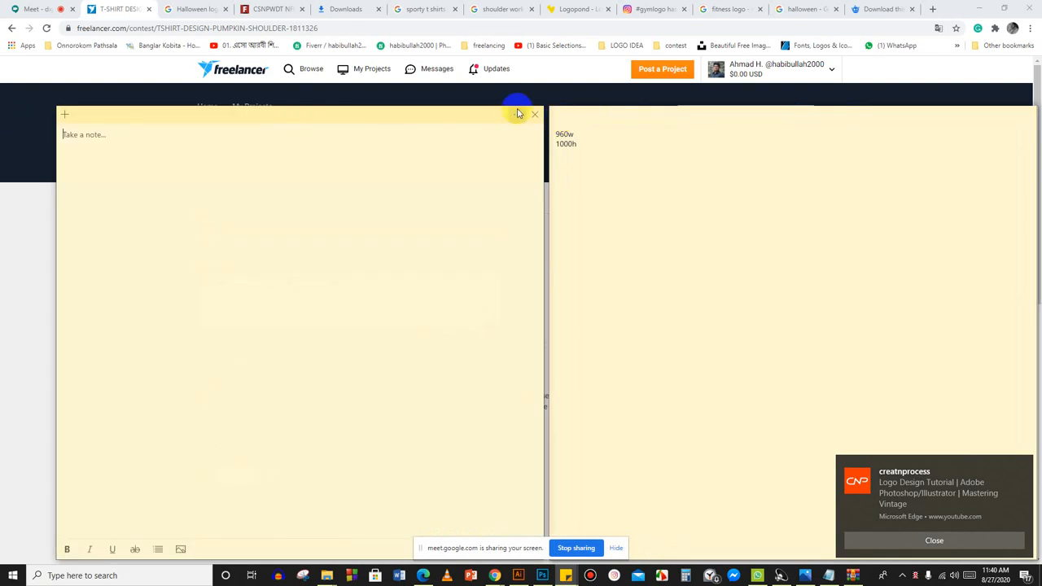
{"action": "left_click", "coordinate": [511, 116]}
{"action": "left_click", "coordinate": [484, 145]}
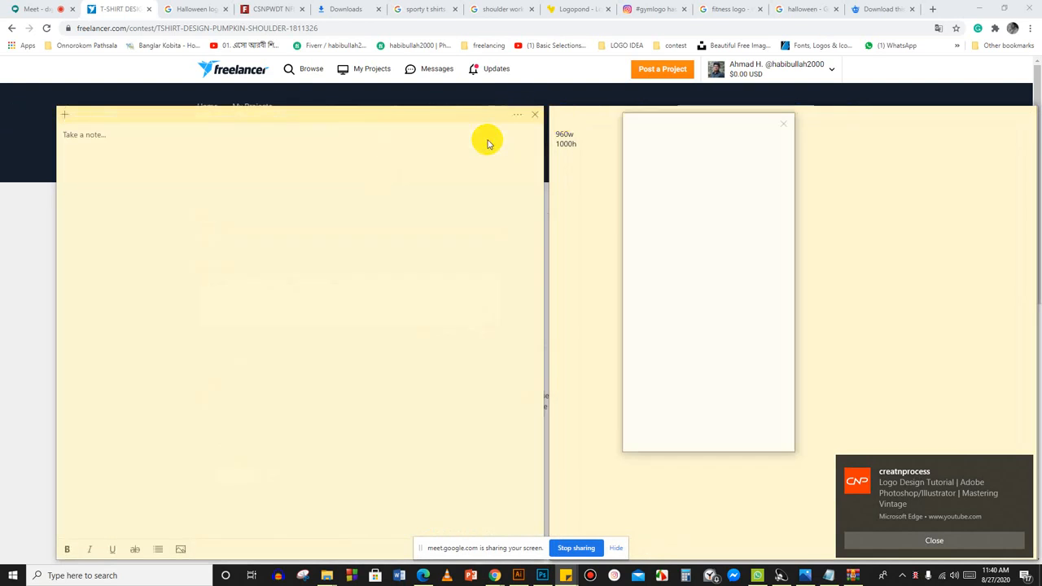
Open the saved note beginning "Hope you'd like the design" and copy its entire text.
{"action": "scroll", "coordinate": [726, 240], "scroll_direction": "down", "scroll_amount": 3}
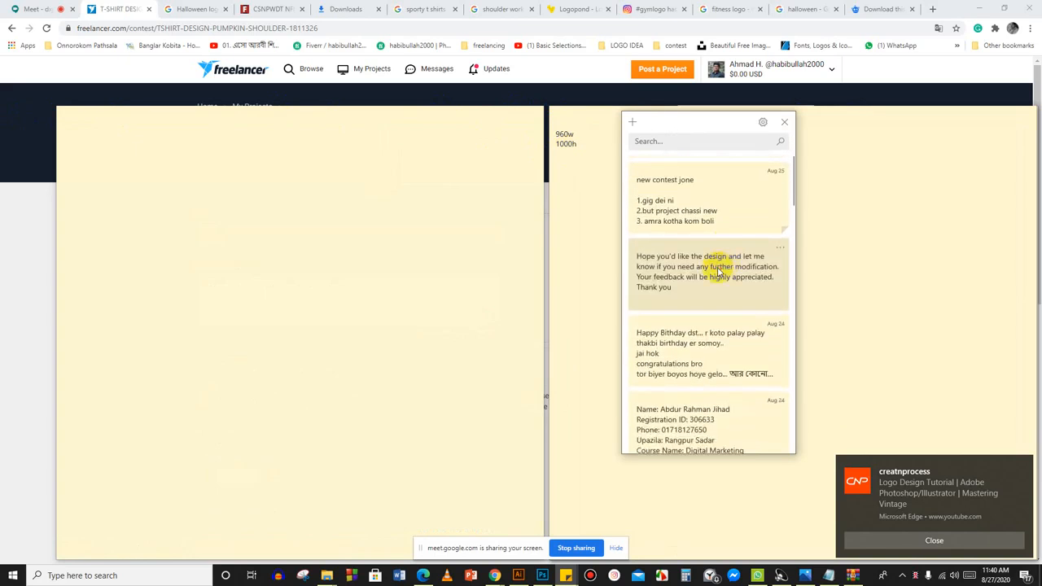
{"action": "double_click", "coordinate": [653, 278]}
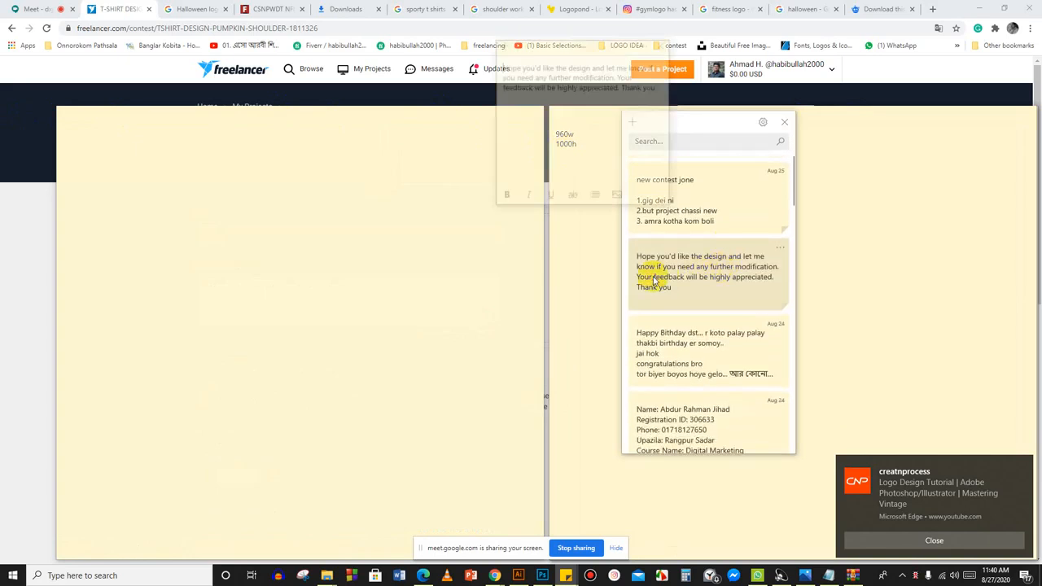
{"action": "left_click_drag", "start_coordinate": [660, 93], "coordinate": [486, 68]}
{"action": "right_click", "coordinate": [538, 64]}
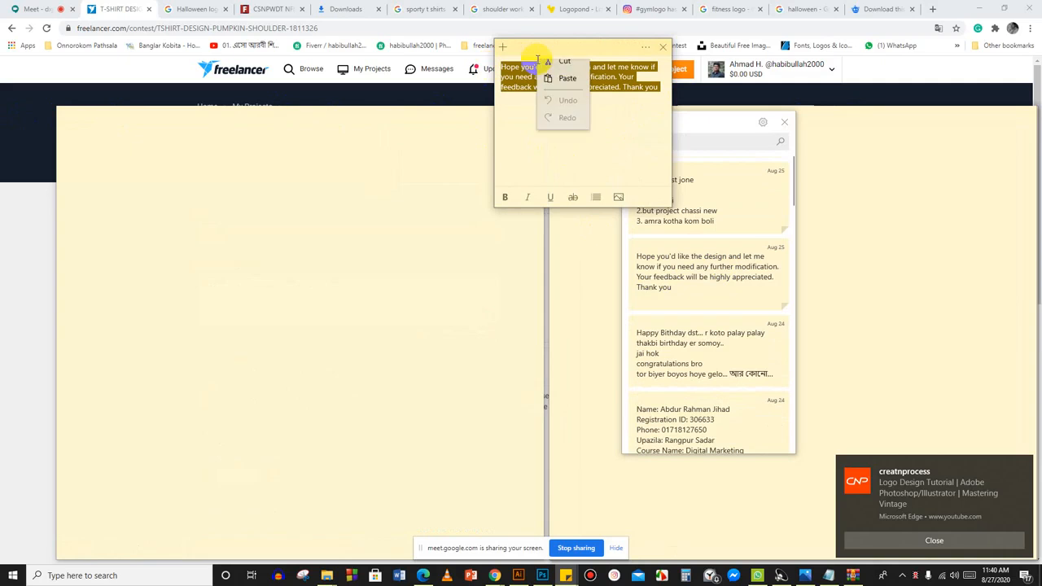
{"action": "left_click", "coordinate": [561, 71]}
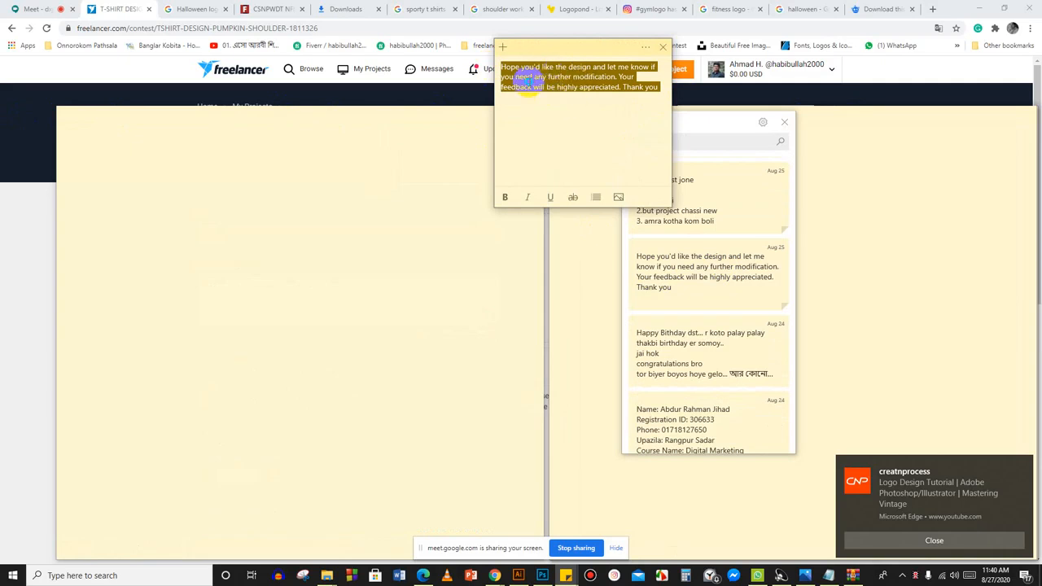
{"action": "right_click", "coordinate": [529, 84]}
{"action": "left_click", "coordinate": [559, 93]}
Close the blank note and the remaining Sticky Notes windows to get back to the contest entry form.
{"action": "left_click", "coordinate": [836, 126]}
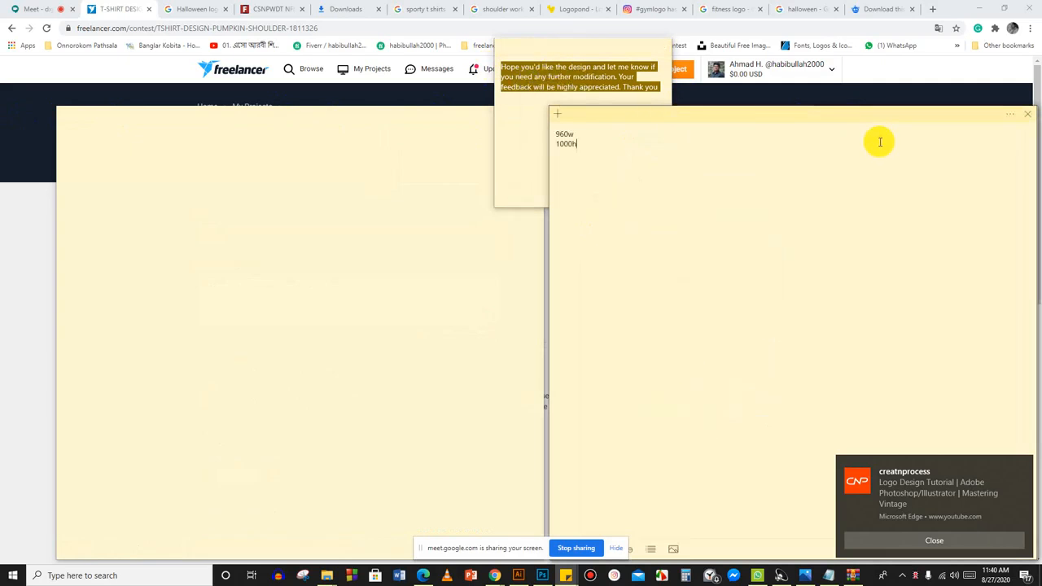
{"action": "left_click", "coordinate": [1027, 122]}
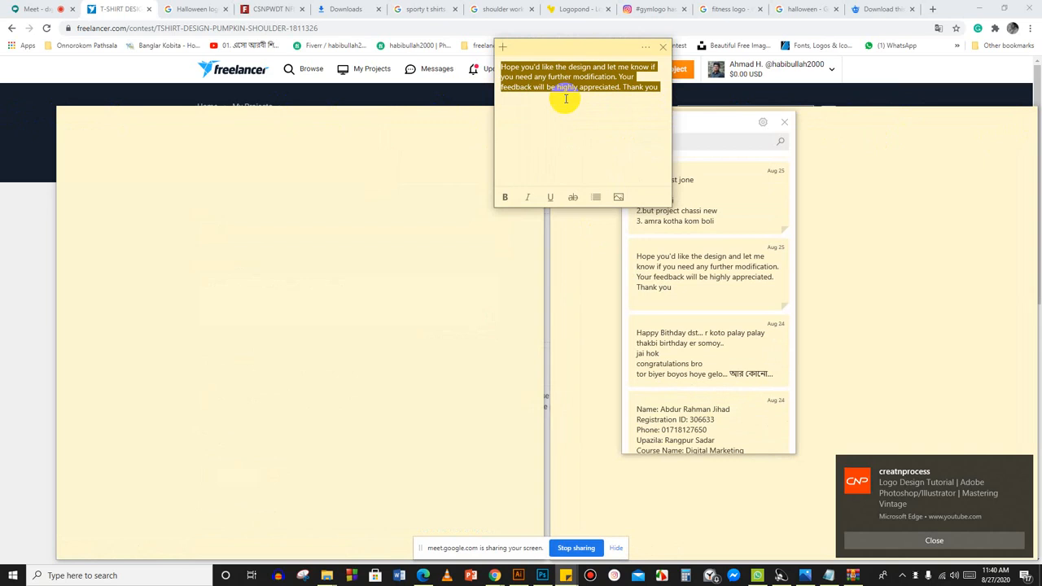
{"action": "left_click", "coordinate": [451, 121]}
{"action": "left_click", "coordinate": [533, 118]}
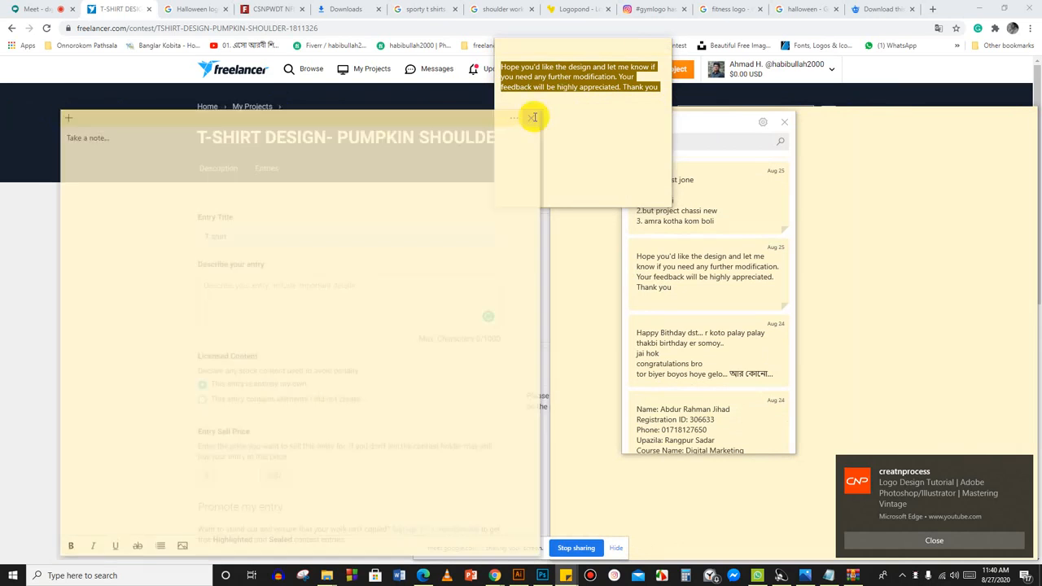
{"action": "right_click", "coordinate": [565, 575]}
{"action": "left_click", "coordinate": [558, 552]}
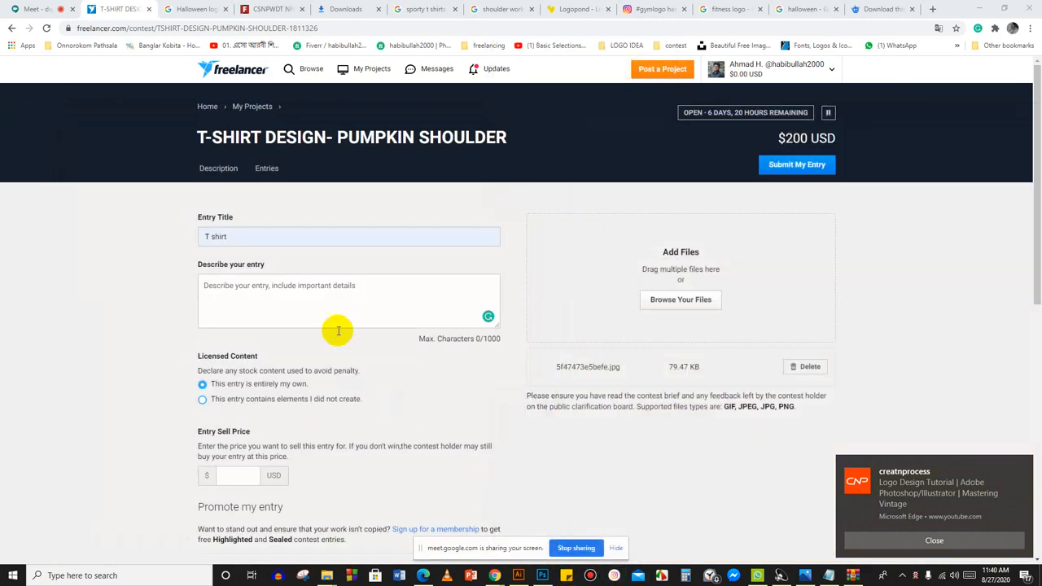
Paste the copied message as the entry description, change "you'd" to "you will" and end it with ":)".
{"action": "left_click", "coordinate": [309, 304]}
{"action": "key", "text": "ctrl+v"}
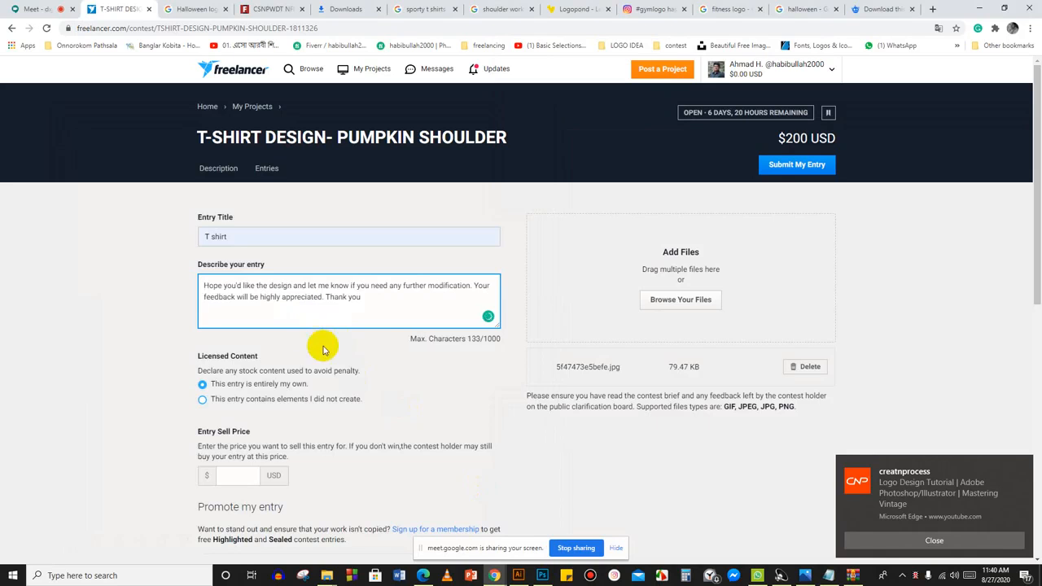
{"action": "left_click", "coordinate": [242, 284]}
{"action": "key", "text": "BackSpace"}
{"action": "key", "text": "BackSpace"}
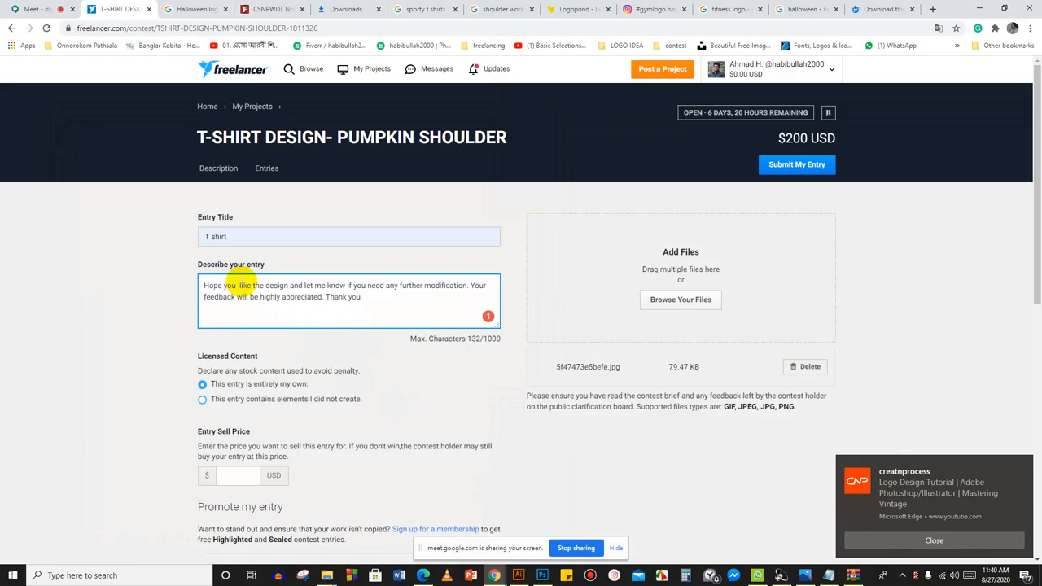
{"action": "type", "text": "w"}
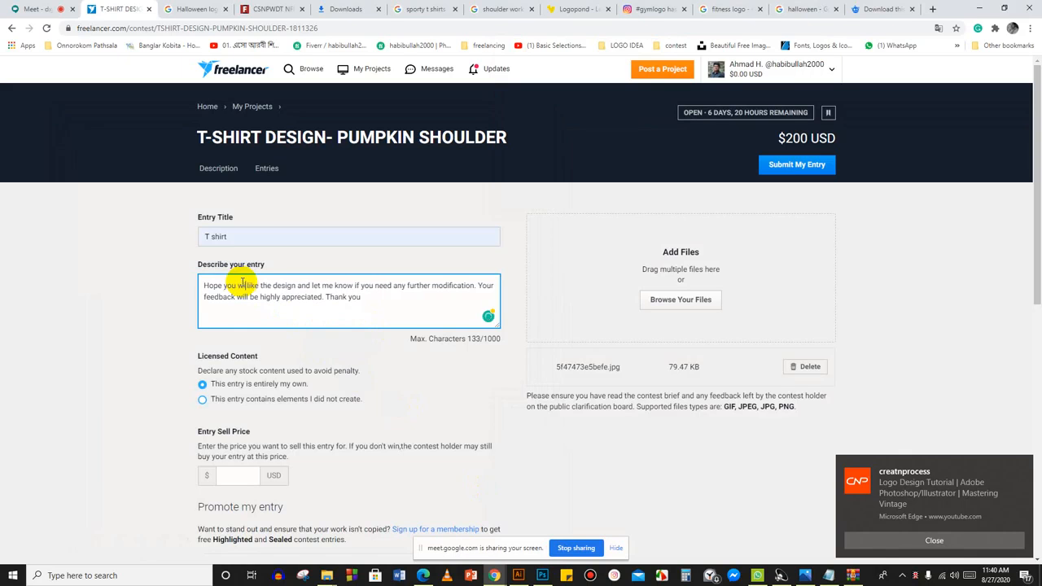
{"action": "type", "text": "ill"}
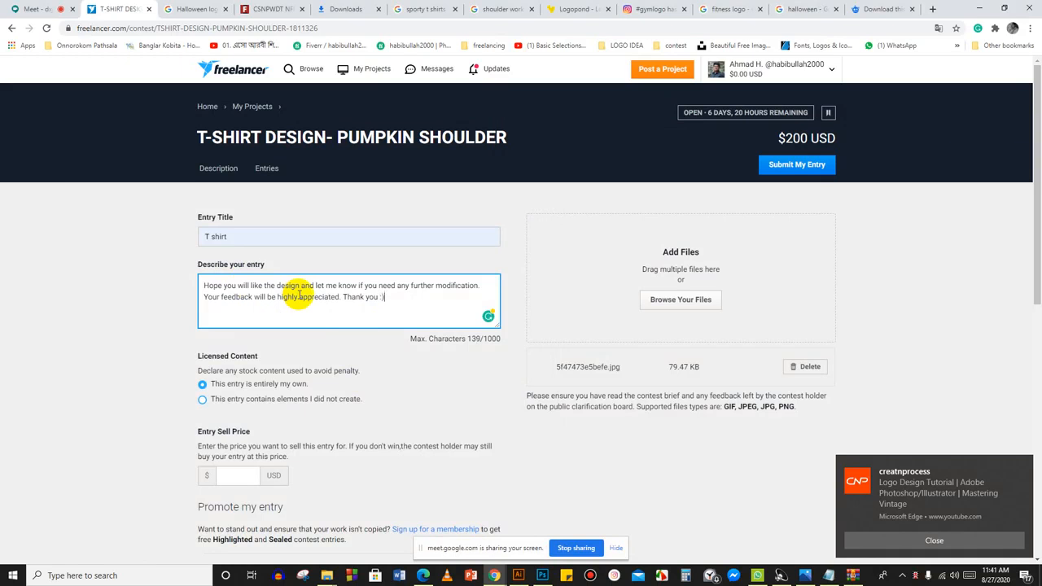
Set the entry sell price to 200 USD and check over the rest of the entry form.
{"action": "scroll", "coordinate": [426, 277], "scroll_direction": "down", "scroll_amount": 2}
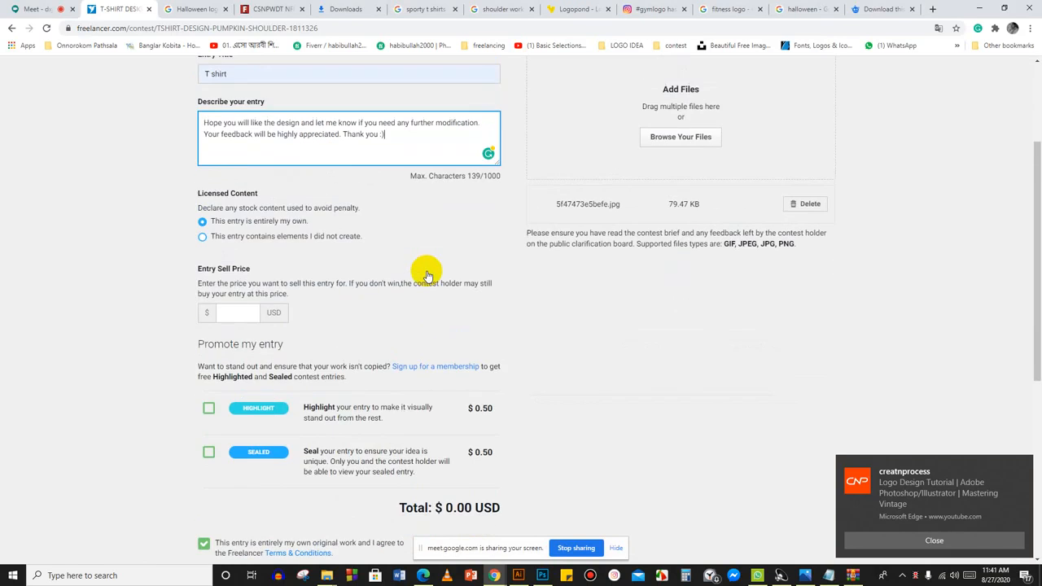
{"action": "scroll", "coordinate": [415, 275], "scroll_direction": "down", "scroll_amount": 1}
{"action": "left_click", "coordinate": [242, 260]}
{"action": "scroll", "coordinate": [244, 262], "scroll_direction": "up", "scroll_amount": 3}
{"action": "scroll", "coordinate": [244, 261], "scroll_direction": "down", "scroll_amount": 2}
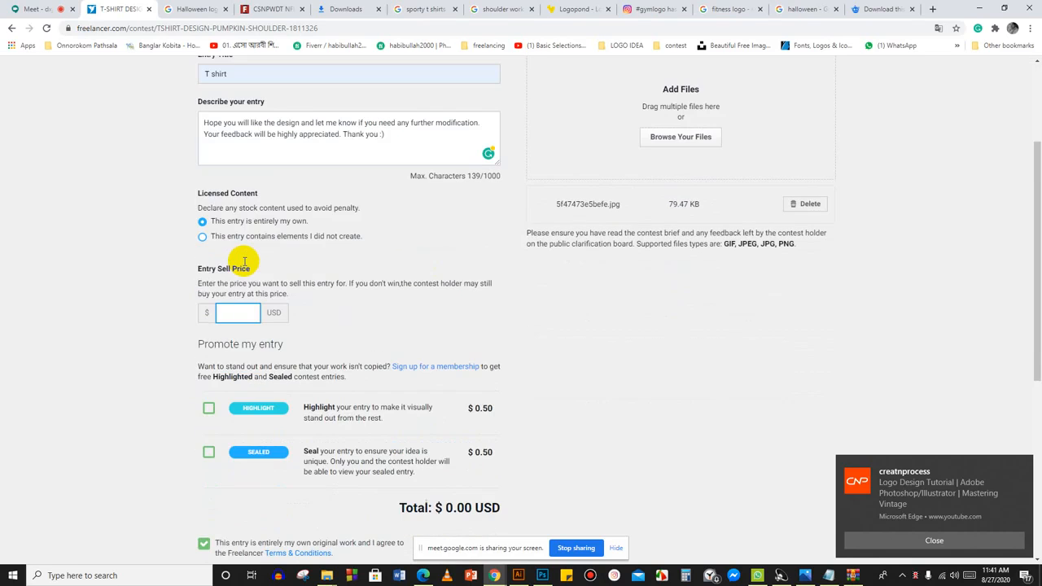
{"action": "type", "text": "200"}
{"action": "scroll", "coordinate": [282, 281], "scroll_direction": "down", "scroll_amount": 3}
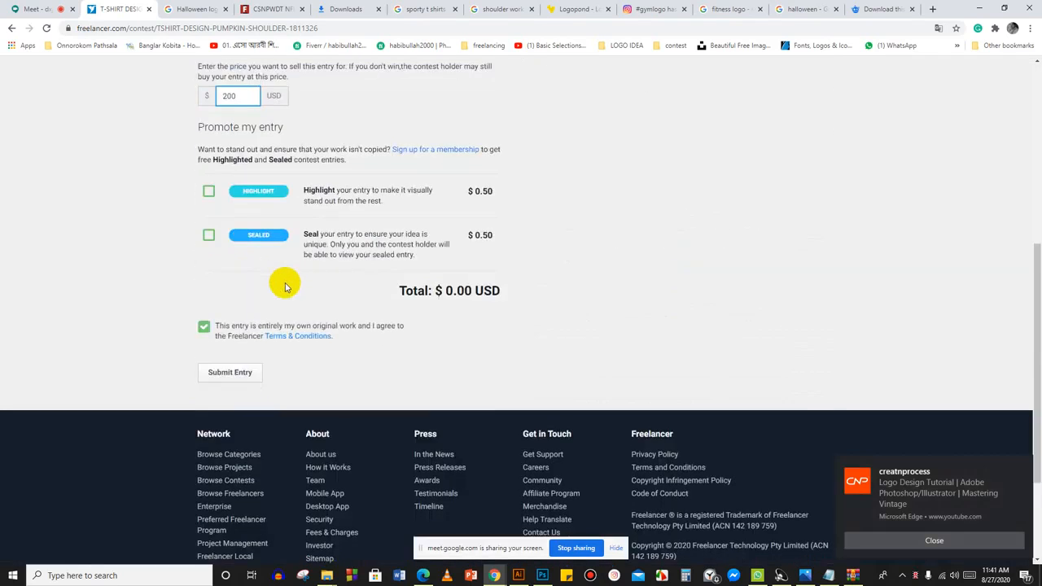
{"action": "scroll", "coordinate": [289, 287], "scroll_direction": "up", "scroll_amount": 3}
{"action": "scroll", "coordinate": [286, 288], "scroll_direction": "up", "scroll_amount": 2}
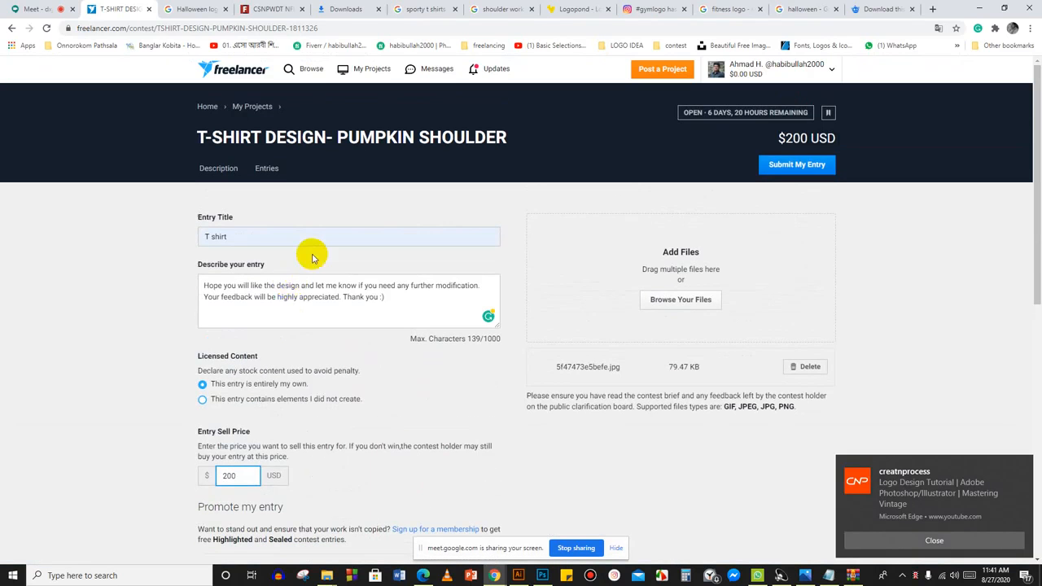
Review the contest description, the submitted entries and the public clarification board.
{"action": "left_click", "coordinate": [207, 160]}
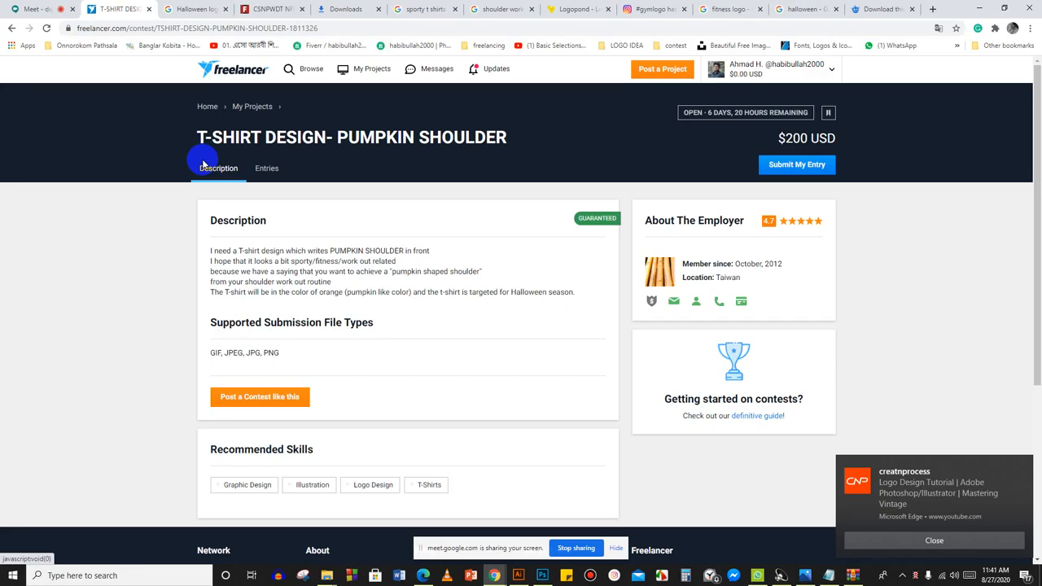
{"action": "left_click", "coordinate": [262, 167]}
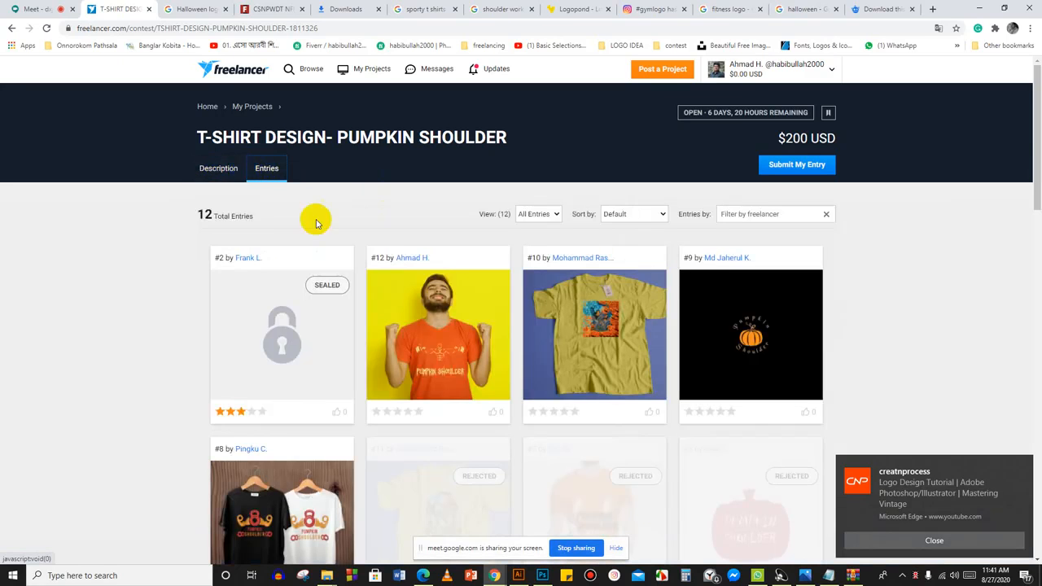
{"action": "scroll", "coordinate": [322, 230], "scroll_direction": "down", "scroll_amount": 2}
{"action": "scroll", "coordinate": [339, 266], "scroll_direction": "down", "scroll_amount": 1}
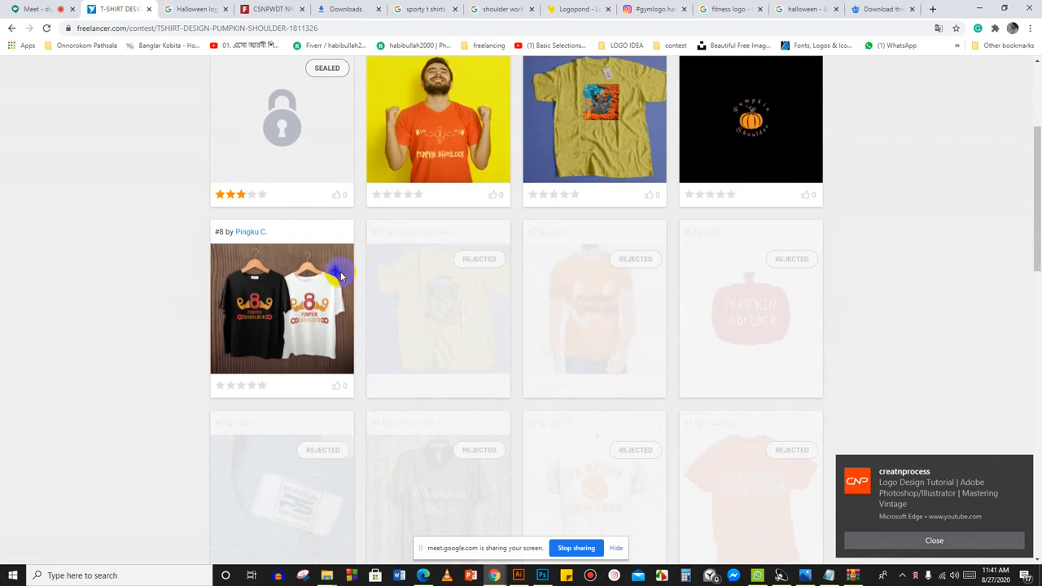
{"action": "scroll", "coordinate": [338, 281], "scroll_direction": "down", "scroll_amount": 5}
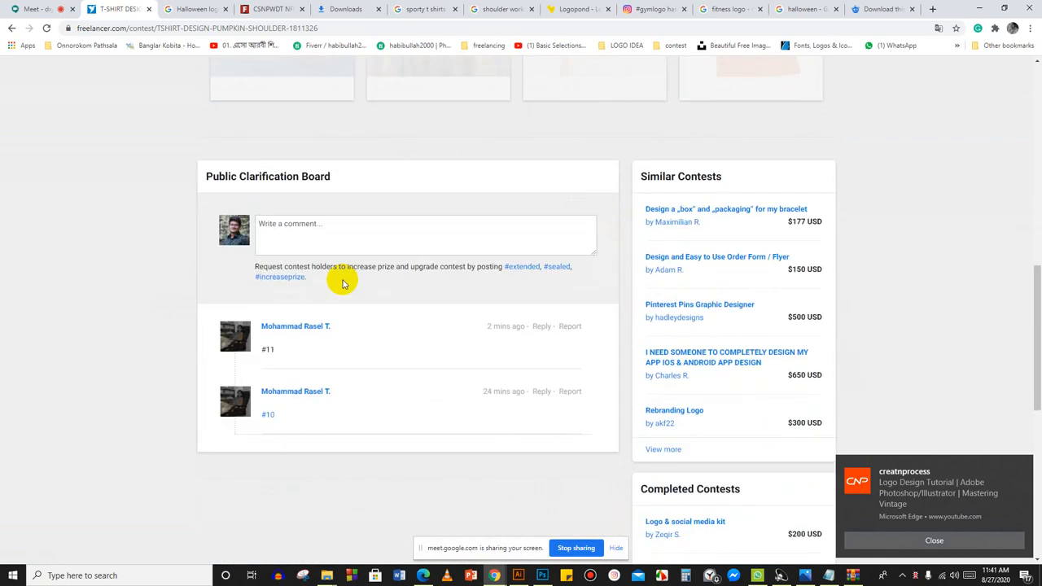
{"action": "scroll", "coordinate": [341, 282], "scroll_direction": "up", "scroll_amount": 10}
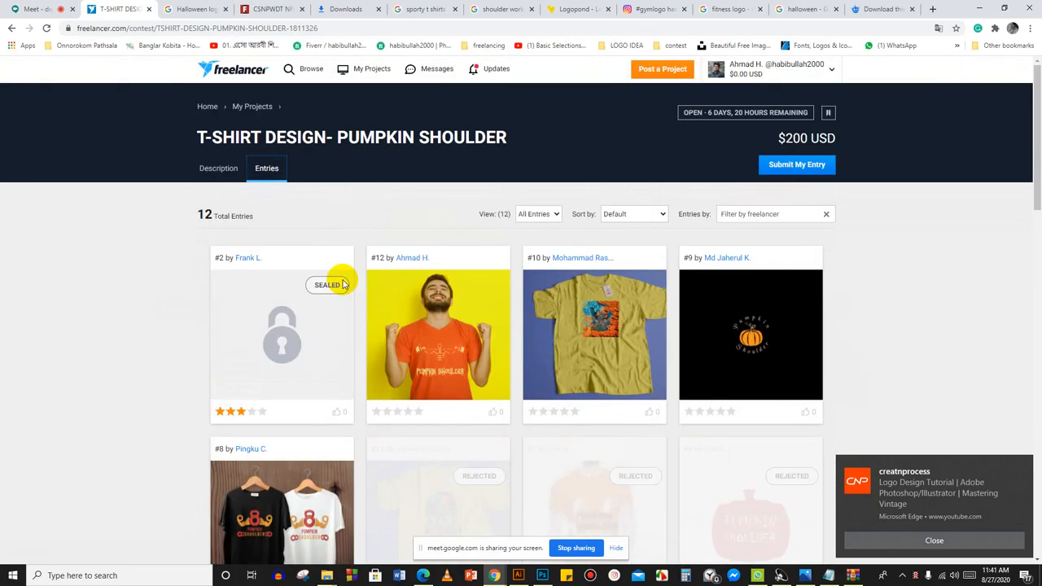
{"action": "scroll", "coordinate": [502, 214], "scroll_direction": "down", "scroll_amount": 3}
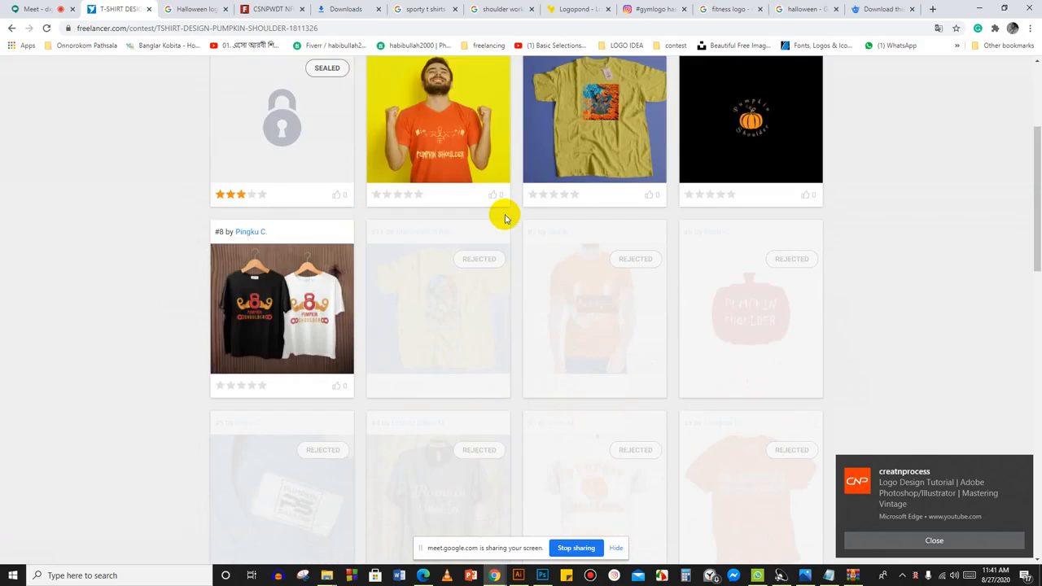
{"action": "scroll", "coordinate": [481, 212], "scroll_direction": "up", "scroll_amount": 3}
{"action": "scroll", "coordinate": [375, 341], "scroll_direction": "down", "scroll_amount": 5}
{"action": "scroll", "coordinate": [375, 340], "scroll_direction": "up", "scroll_amount": 10}
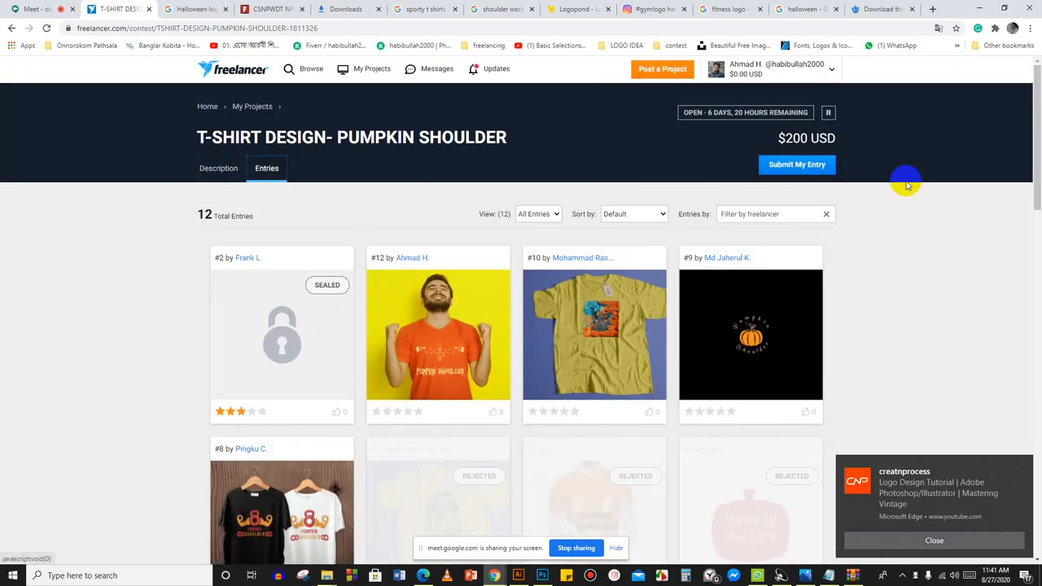
Return to the filled-in entry form, submit the entry and open the contest's entries list.
{"action": "left_click", "coordinate": [791, 168]}
{"action": "scroll", "coordinate": [797, 338], "scroll_direction": "down", "scroll_amount": 3}
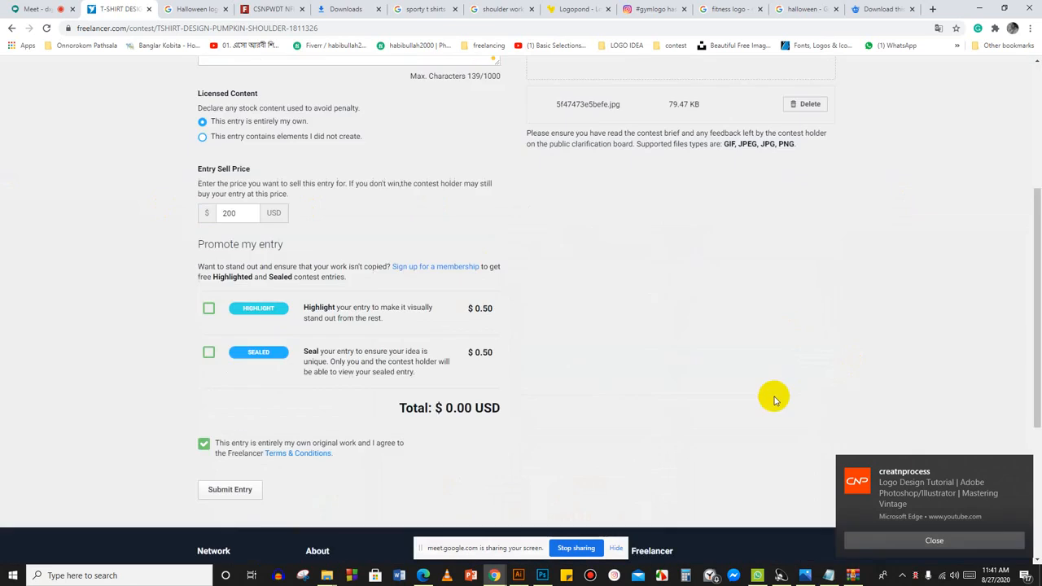
{"action": "left_click", "coordinate": [230, 480]}
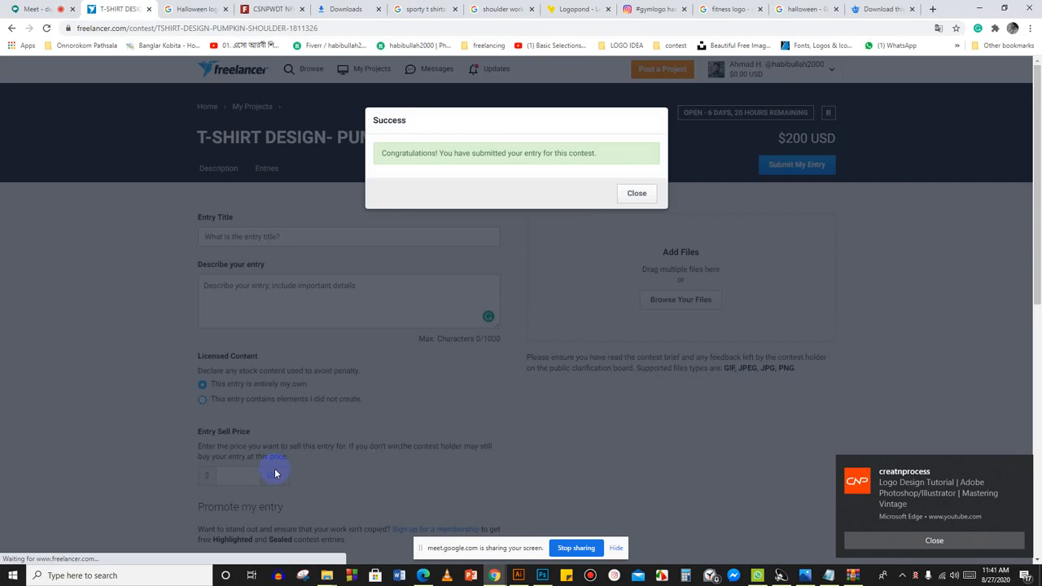
{"action": "left_click", "coordinate": [568, 462]}
{"action": "left_click", "coordinate": [259, 162]}
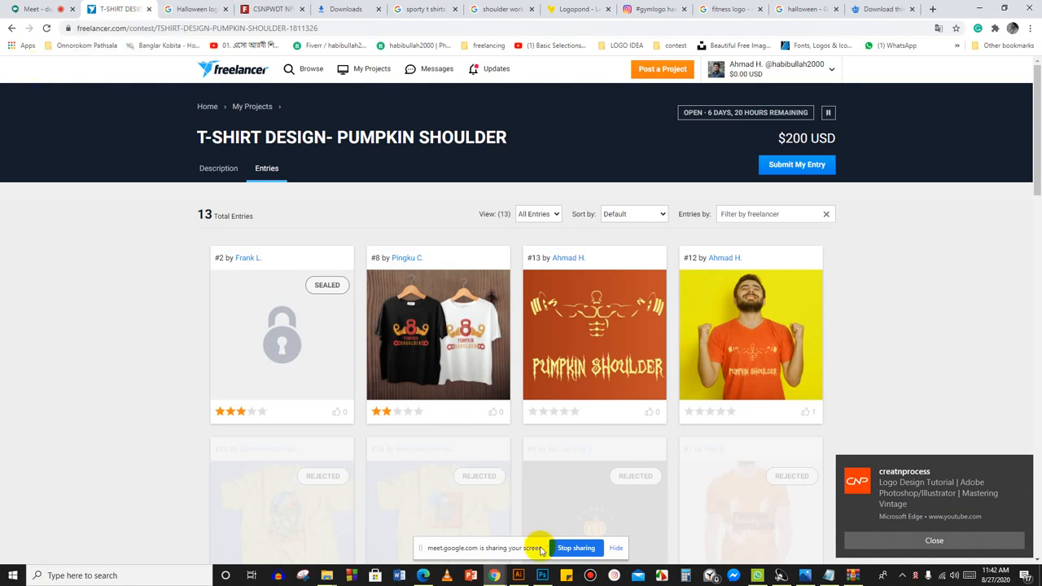
Switch to the Freepik photo page and close its preview to return to the orange t-shirt results.
{"action": "left_click", "coordinate": [878, 9]}
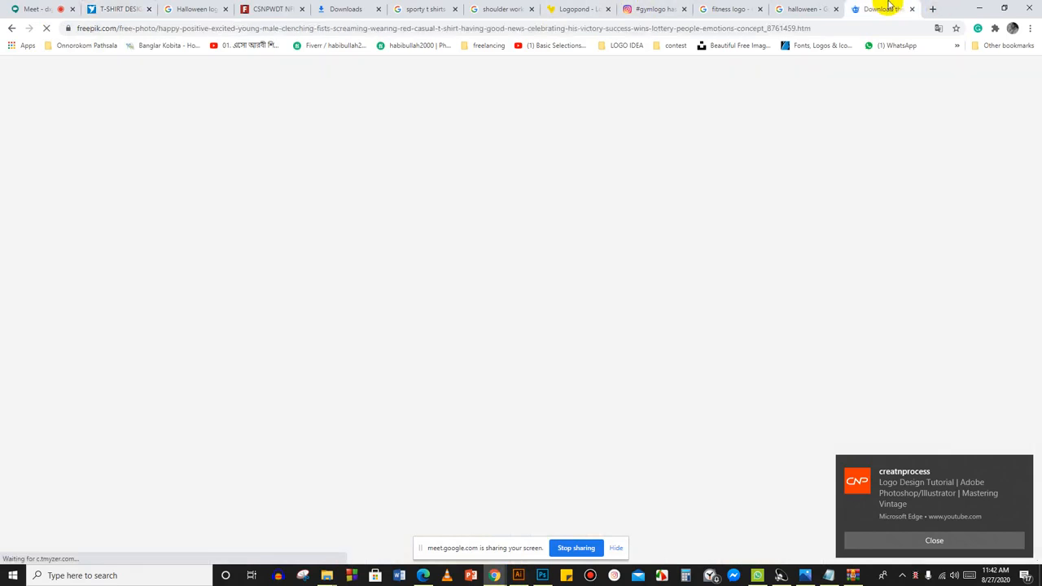
{"action": "scroll", "coordinate": [884, 205], "scroll_direction": "up", "scroll_amount": 7}
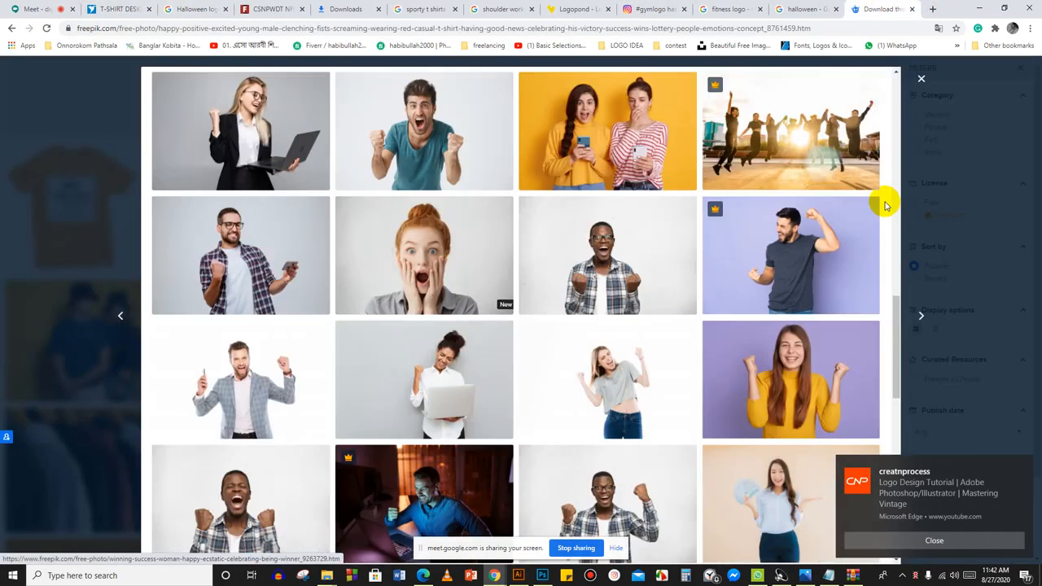
{"action": "scroll", "coordinate": [901, 175], "scroll_direction": "up", "scroll_amount": 5}
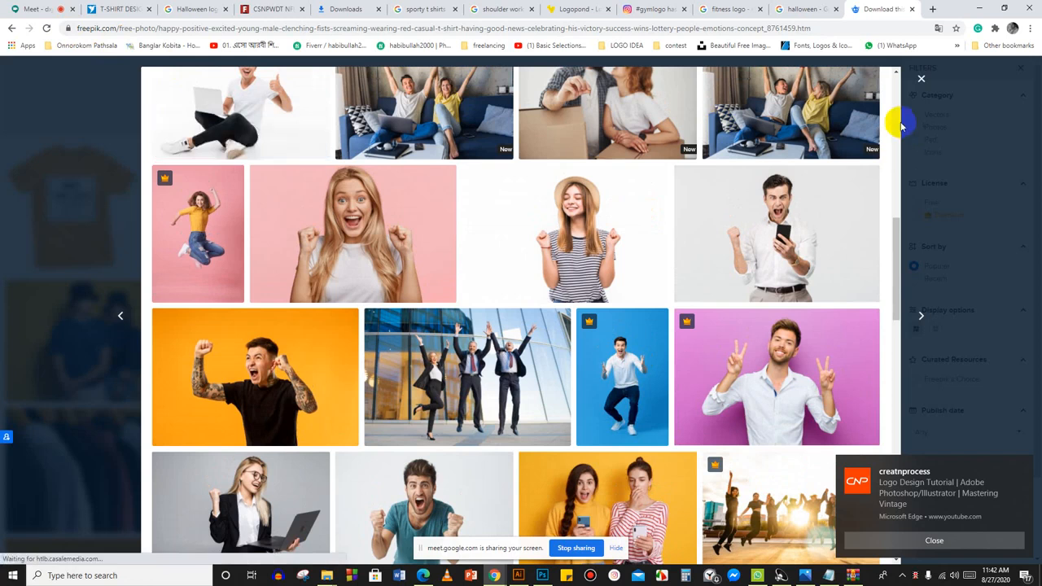
{"action": "left_click", "coordinate": [920, 78]}
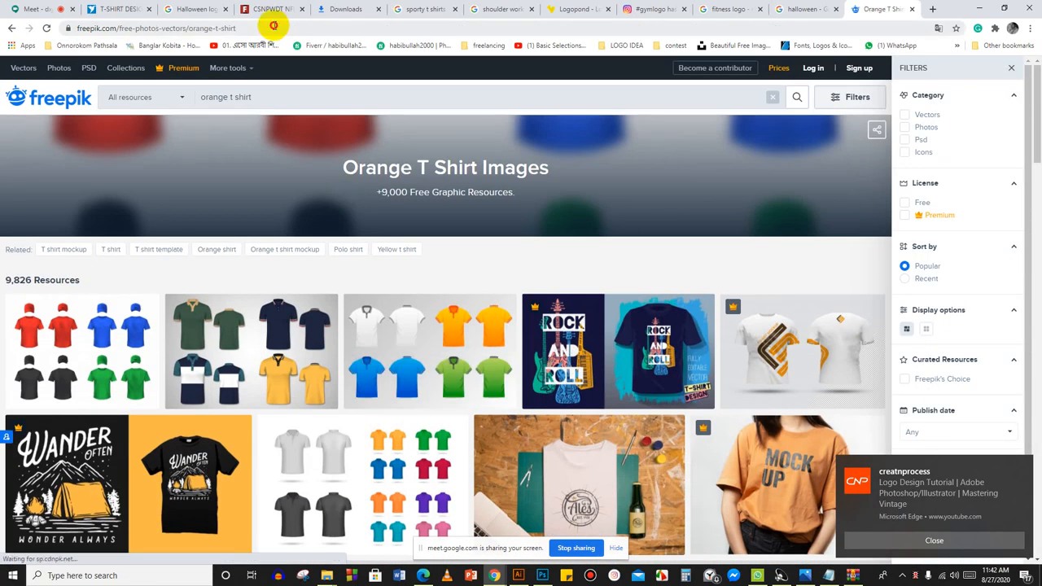
Search the web for "t shirt mockup free" and open Freepik's t-shirt mockup page from the results.
{"action": "left_click", "coordinate": [274, 27]}
{"action": "type", "text": "t"}
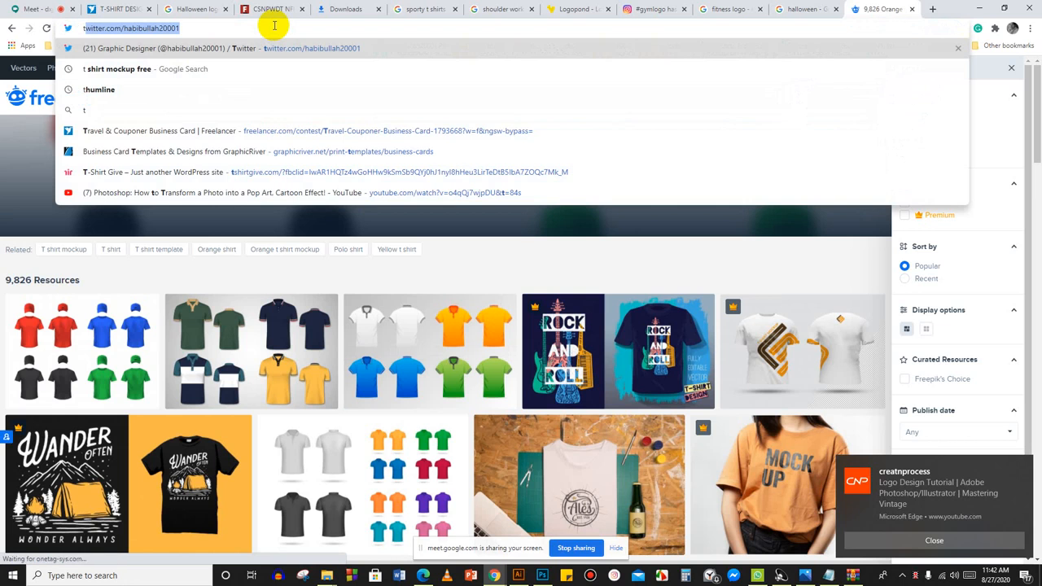
{"action": "type", "text": " sh"}
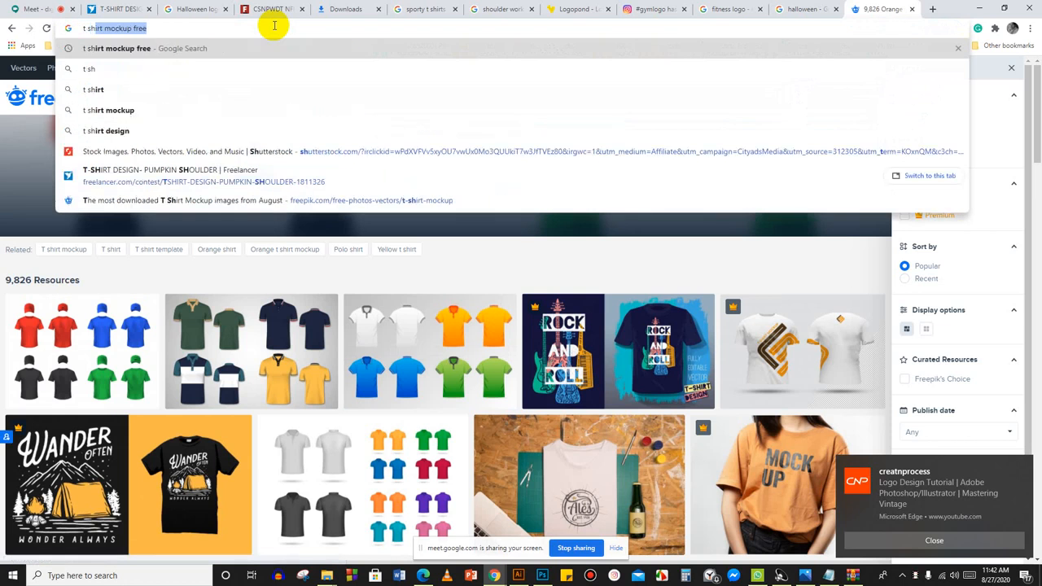
{"action": "key", "text": "Return"}
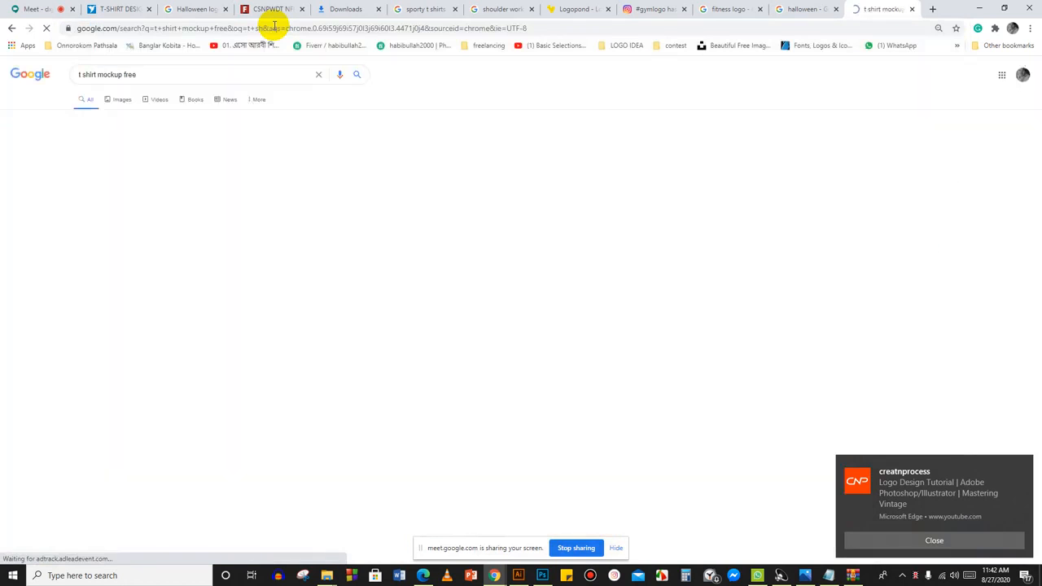
{"action": "left_click", "coordinate": [161, 144]}
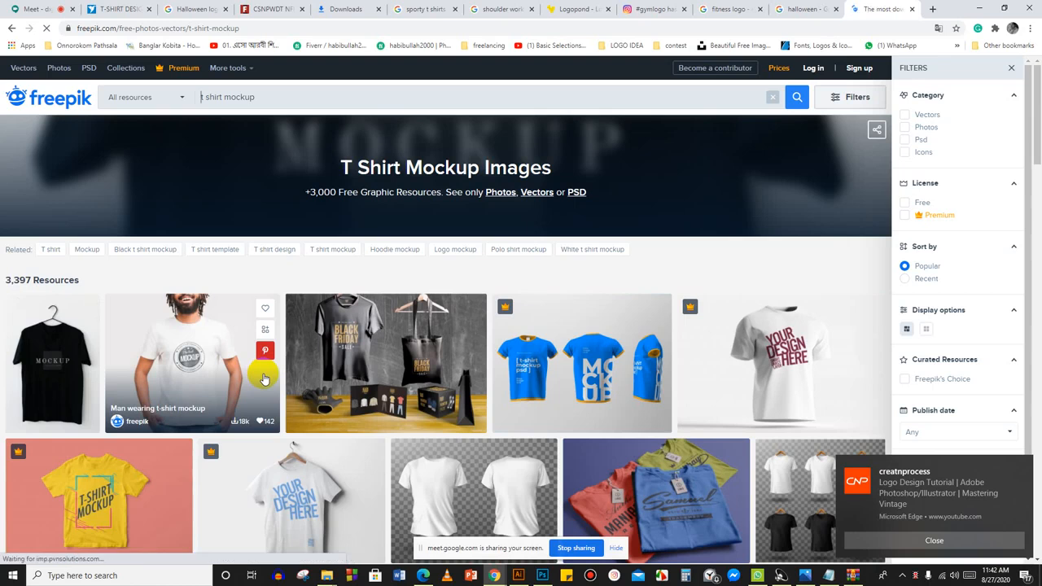
Look through Freepik's t-shirt mockup results for a suitable free mockup.
{"action": "scroll", "coordinate": [264, 379], "scroll_direction": "down", "scroll_amount": 4}
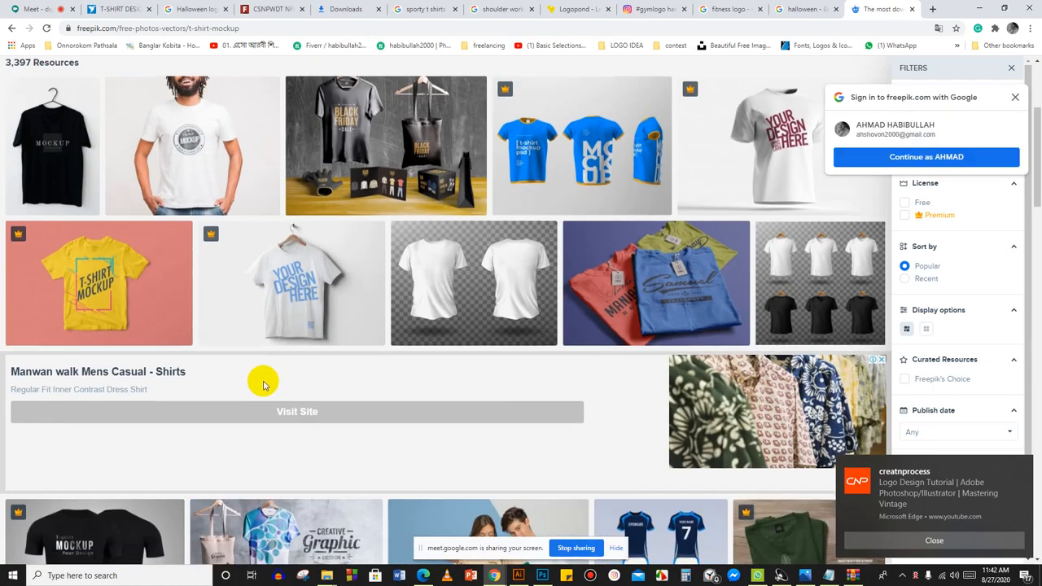
{"action": "scroll", "coordinate": [298, 358], "scroll_direction": "down", "scroll_amount": 4}
{"action": "scroll", "coordinate": [299, 371], "scroll_direction": "down", "scroll_amount": 2}
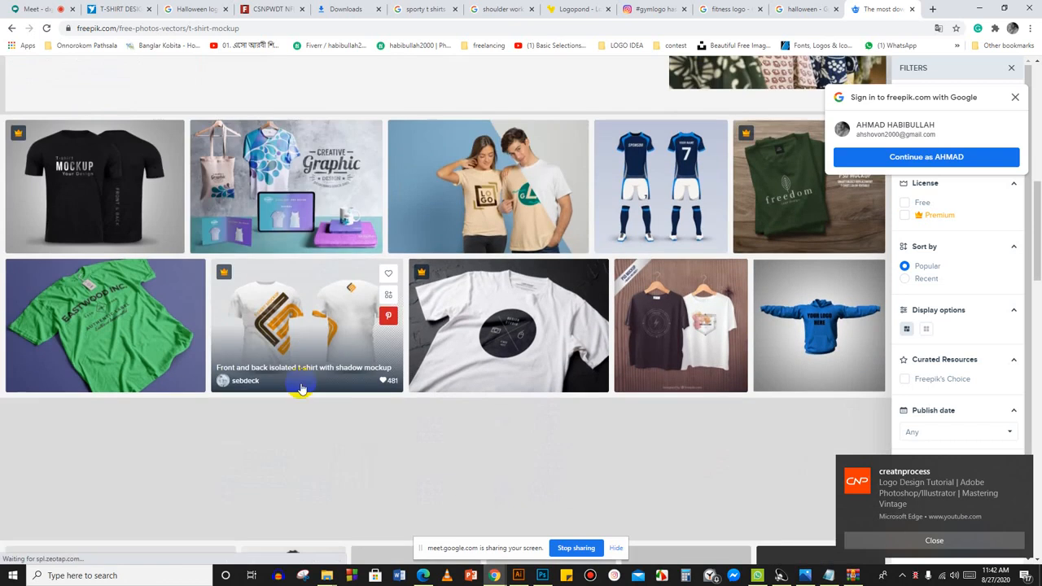
{"action": "scroll", "coordinate": [313, 309], "scroll_direction": "down", "scroll_amount": 4}
{"action": "scroll", "coordinate": [316, 315], "scroll_direction": "down", "scroll_amount": 2}
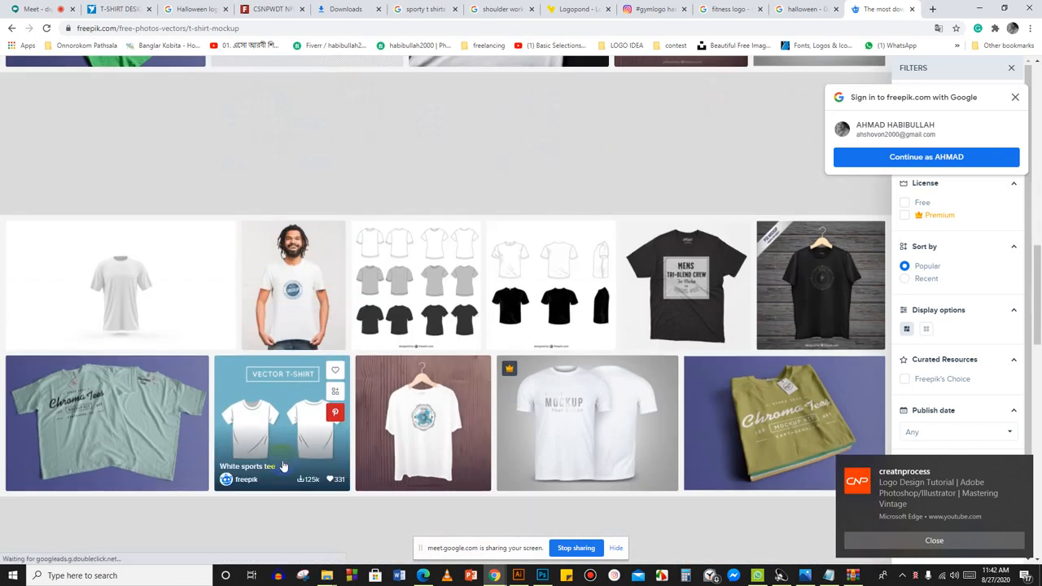
{"action": "scroll", "coordinate": [283, 465], "scroll_direction": "down", "scroll_amount": 6}
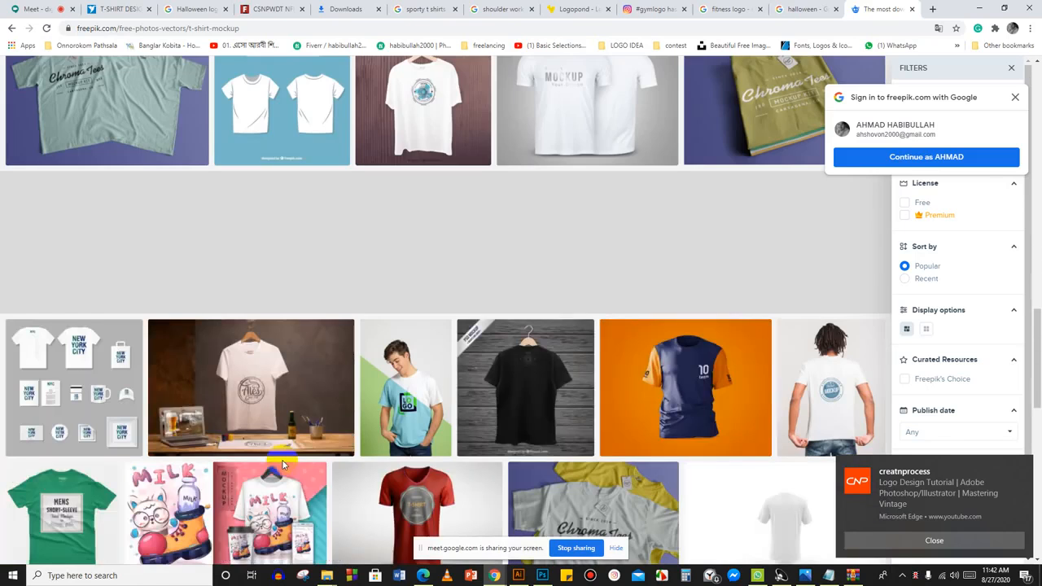
{"action": "scroll", "coordinate": [283, 466], "scroll_direction": "down", "scroll_amount": 3}
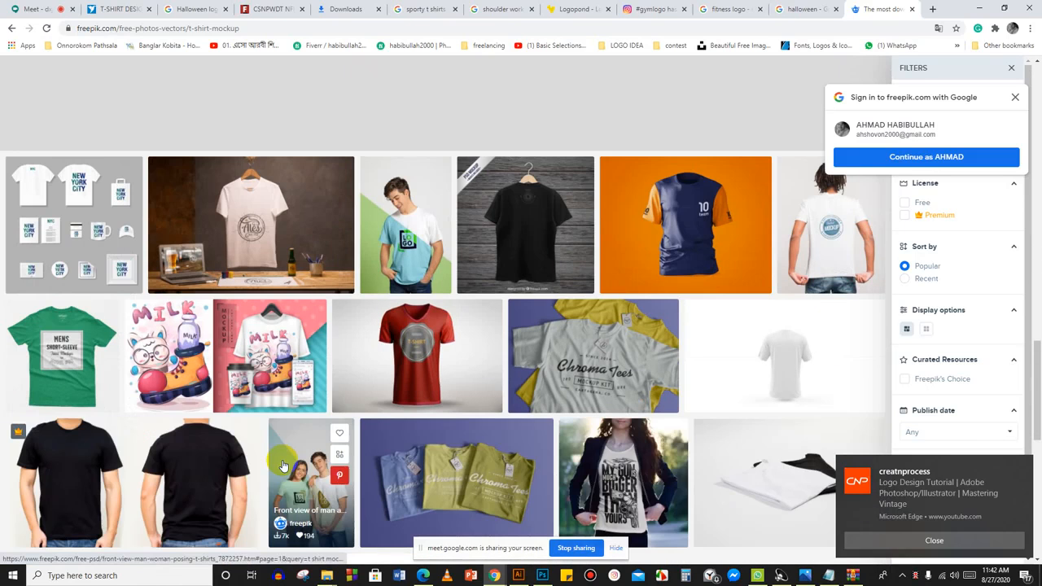
{"action": "scroll", "coordinate": [283, 465], "scroll_direction": "up", "scroll_amount": 2}
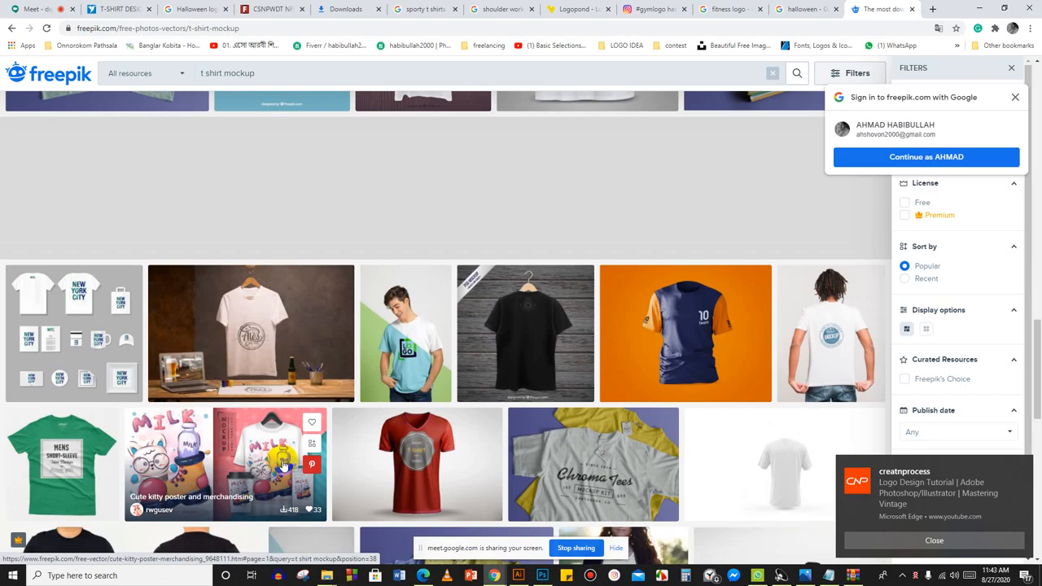
{"action": "scroll", "coordinate": [284, 466], "scroll_direction": "down", "scroll_amount": 3}
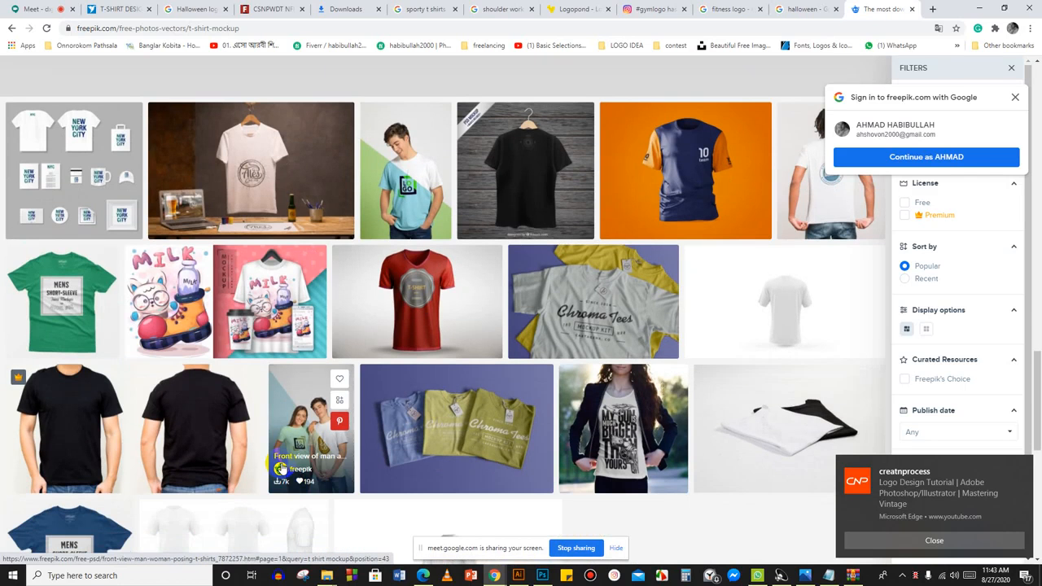
Open the Chromatees tshirt mockup and try to download it for free.
{"action": "left_click", "coordinate": [528, 431]}
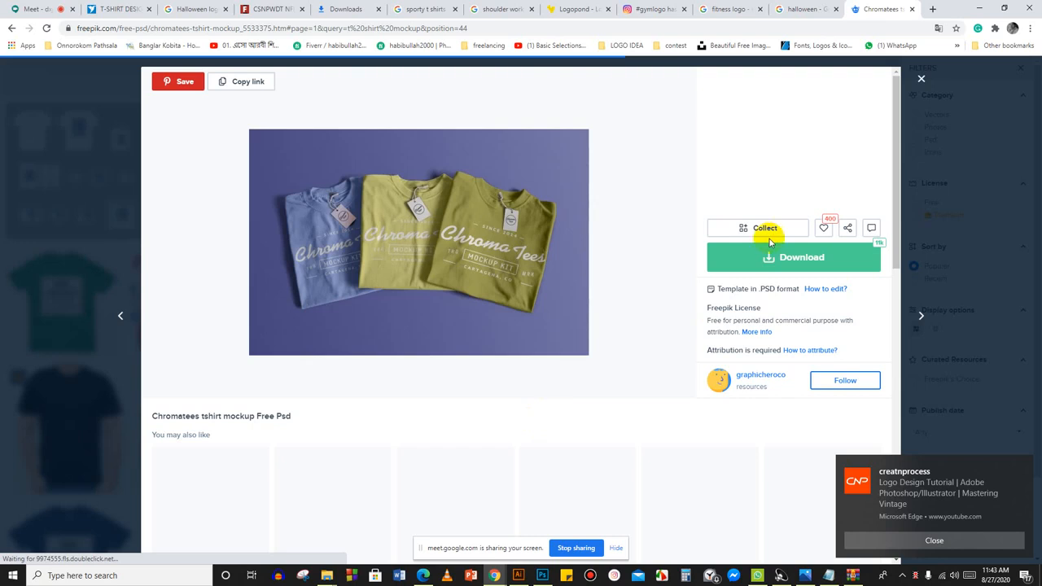
{"action": "left_click", "coordinate": [769, 258]}
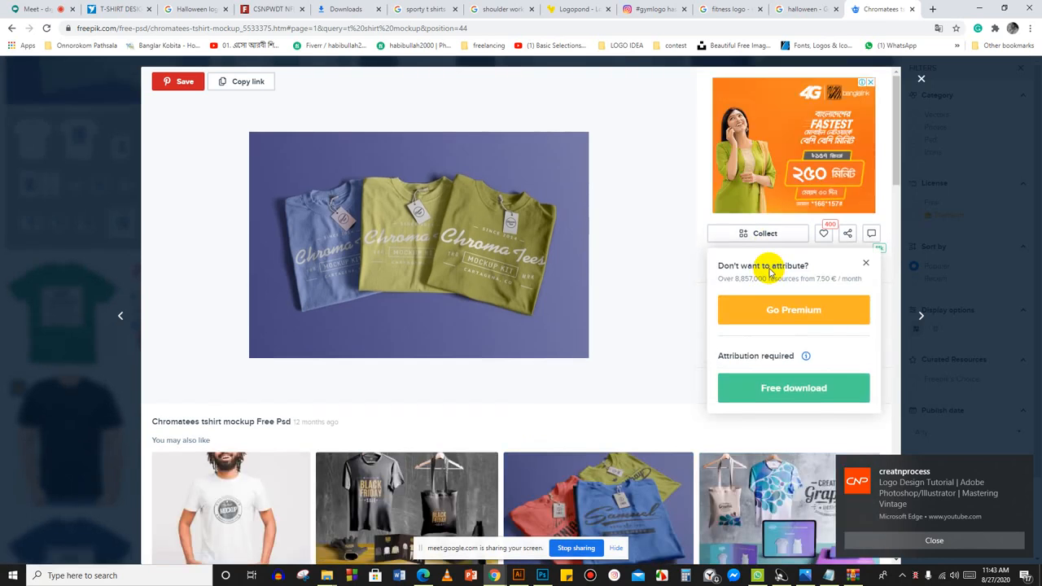
{"action": "left_click", "coordinate": [790, 395]}
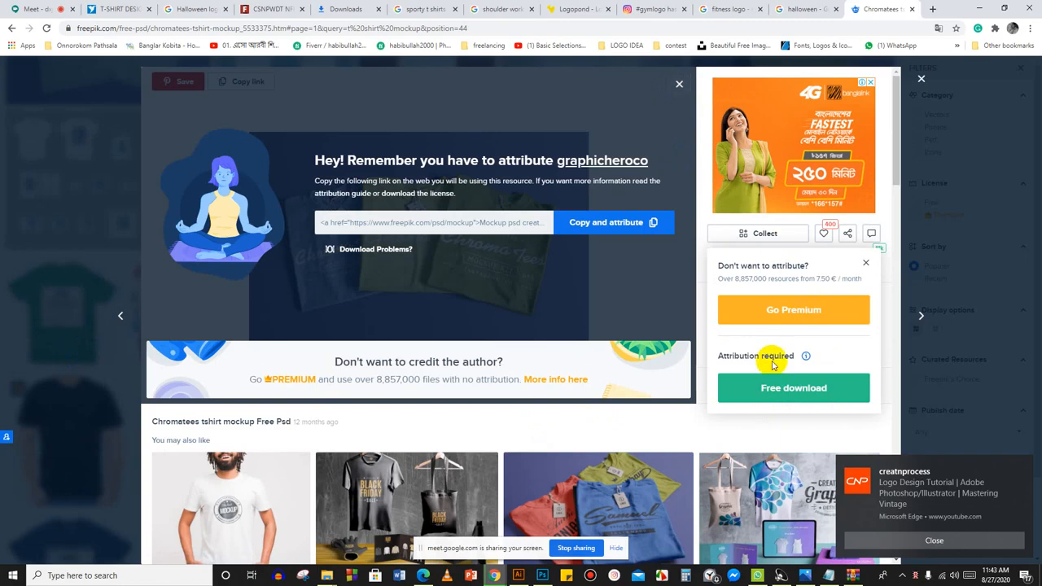
{"action": "left_click", "coordinate": [775, 390]}
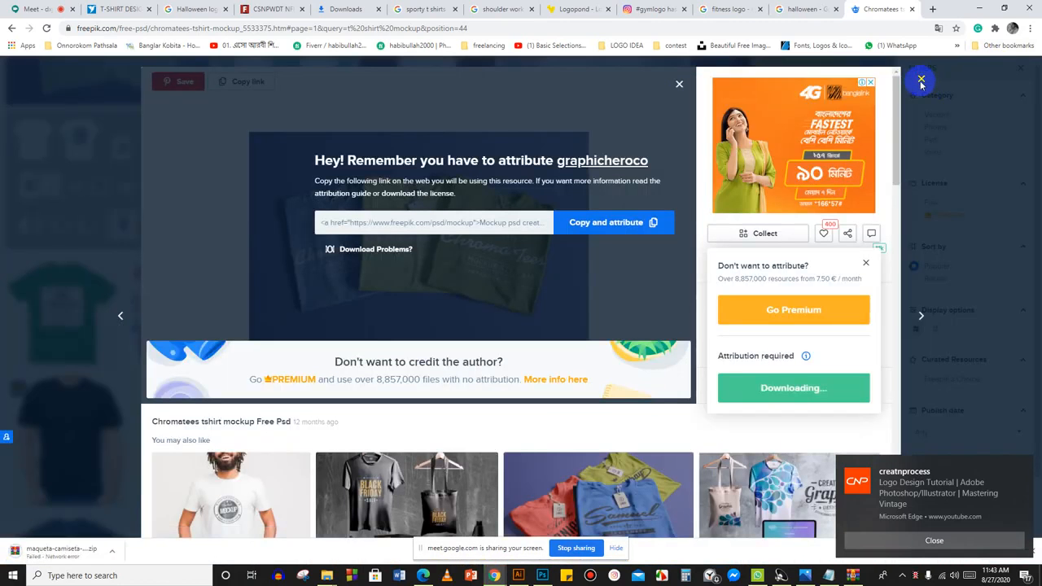
Close the Chromatees mockup preview and cancel its running download.
{"action": "left_click", "coordinate": [920, 81]}
{"action": "scroll", "coordinate": [600, 297], "scroll_direction": "up", "scroll_amount": 3}
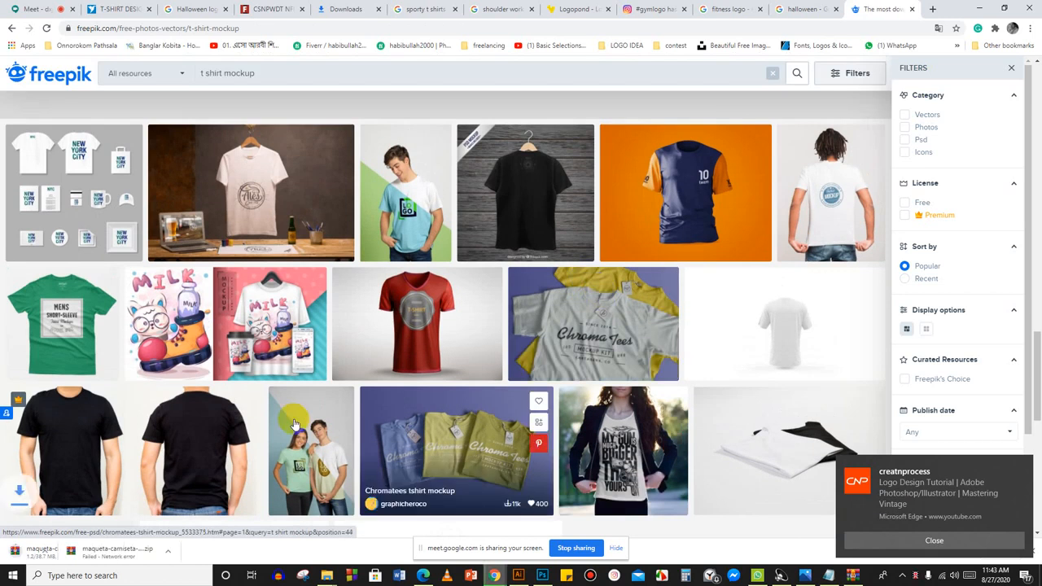
{"action": "right_click", "coordinate": [72, 562]}
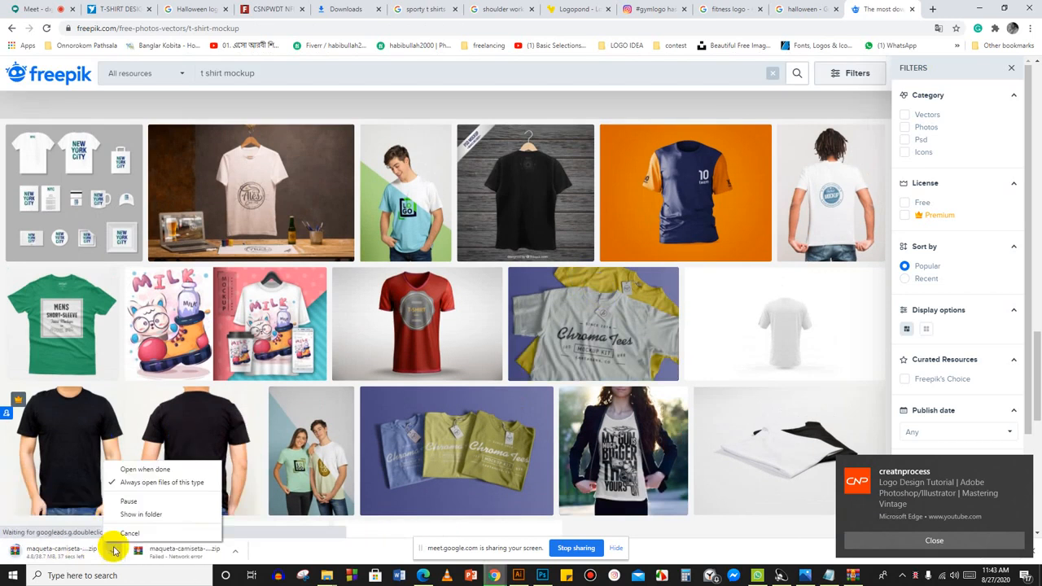
{"action": "left_click", "coordinate": [79, 530]}
Open the "Front view white t-shirt with laptop and beer" mockup and try to download it for free.
{"action": "scroll", "coordinate": [237, 388], "scroll_direction": "up", "scroll_amount": 3}
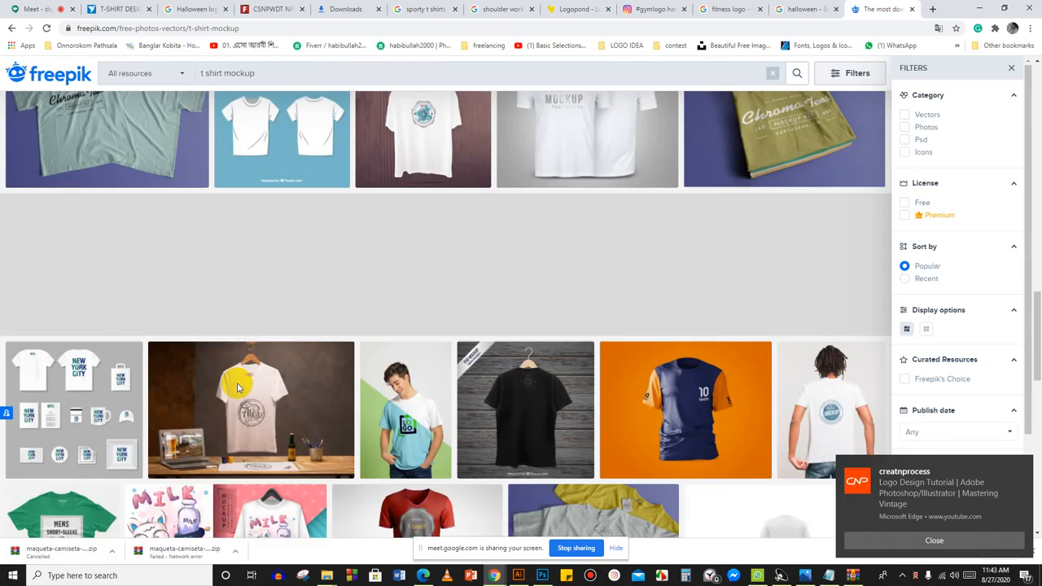
{"action": "left_click", "coordinate": [278, 404]}
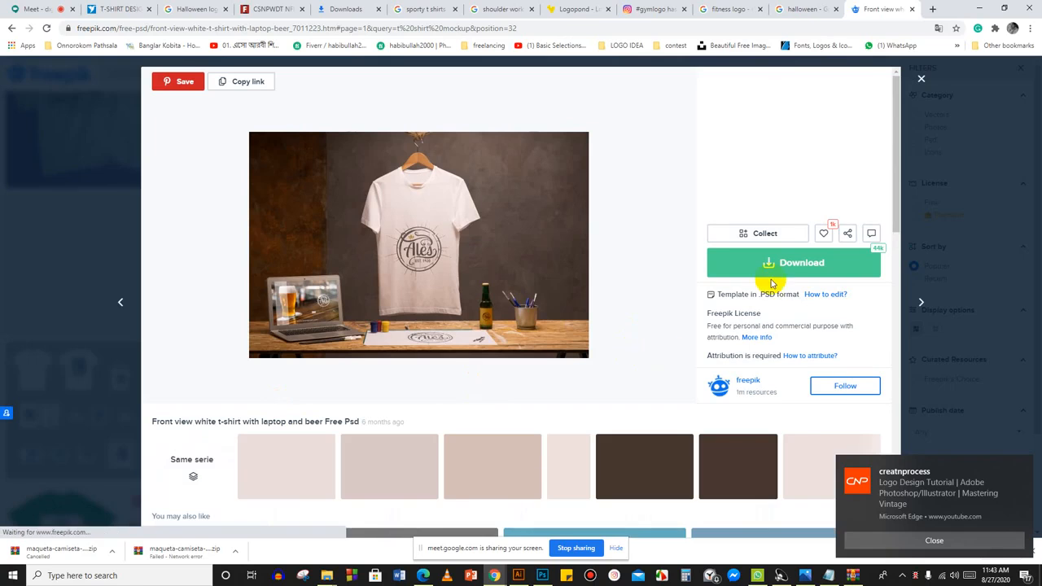
{"action": "left_click", "coordinate": [783, 263]}
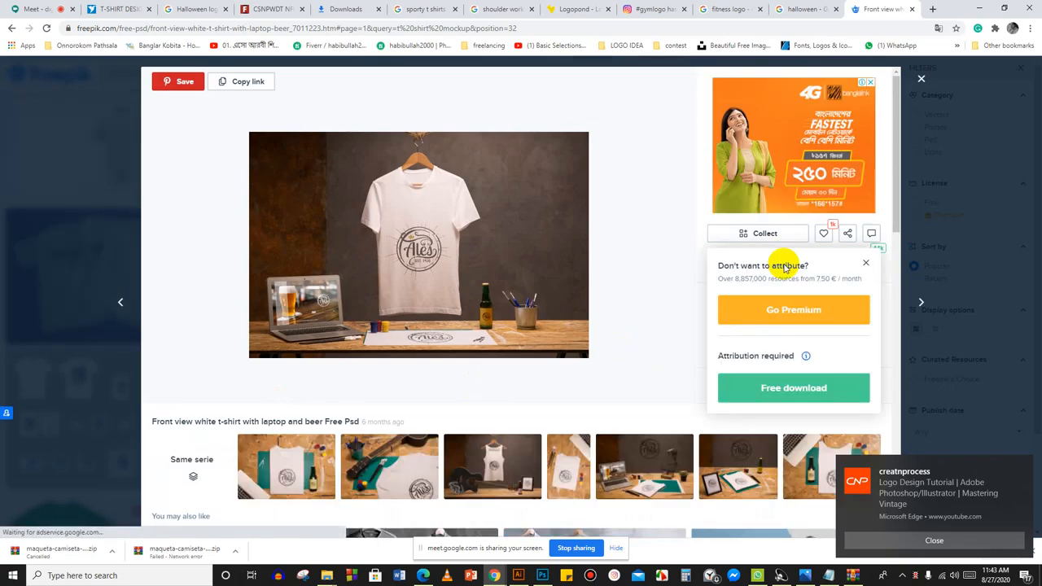
{"action": "left_click", "coordinate": [797, 388]}
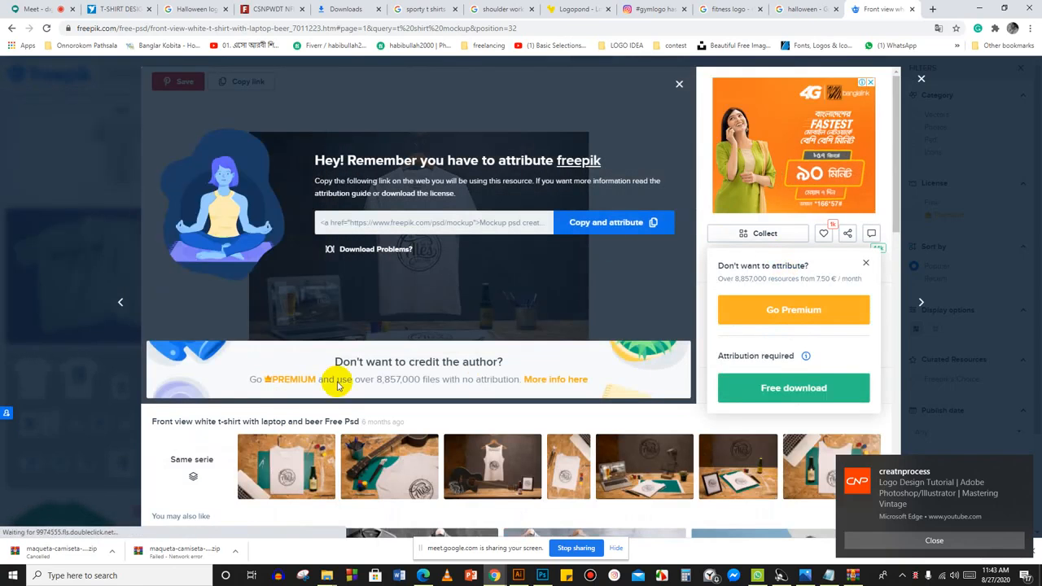
{"action": "left_click", "coordinate": [780, 389]}
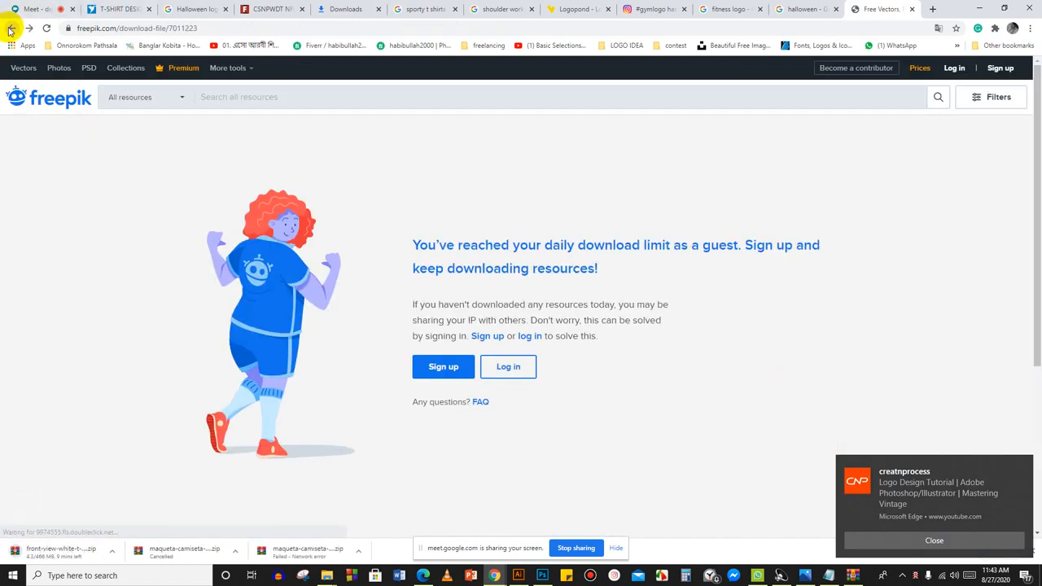
Go back to the t-shirt mockup results and try to download the "Black friday scene creator mock-up" for free.
{"action": "left_click", "coordinate": [11, 28]}
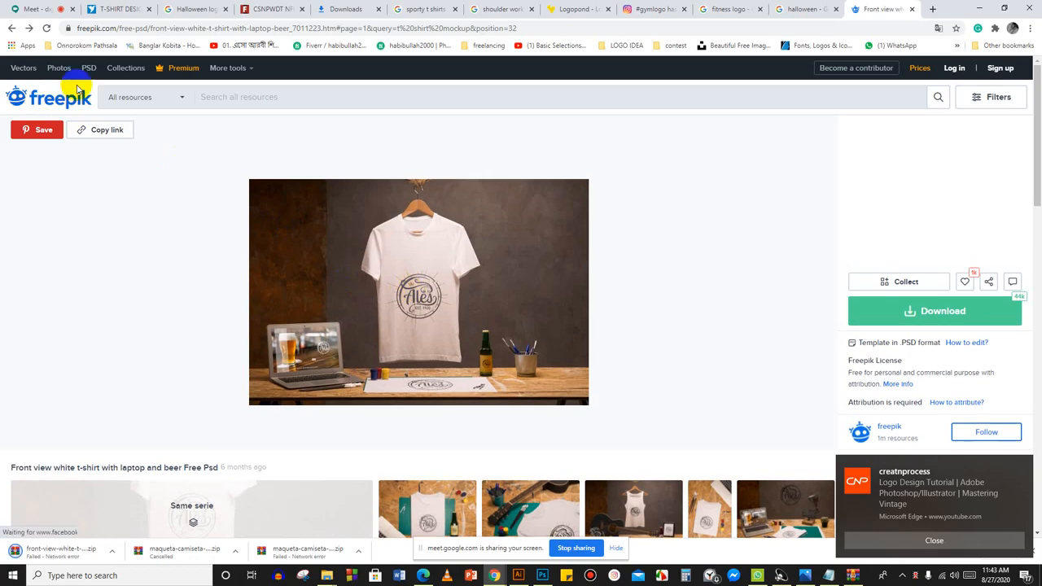
{"action": "left_click", "coordinate": [7, 33]}
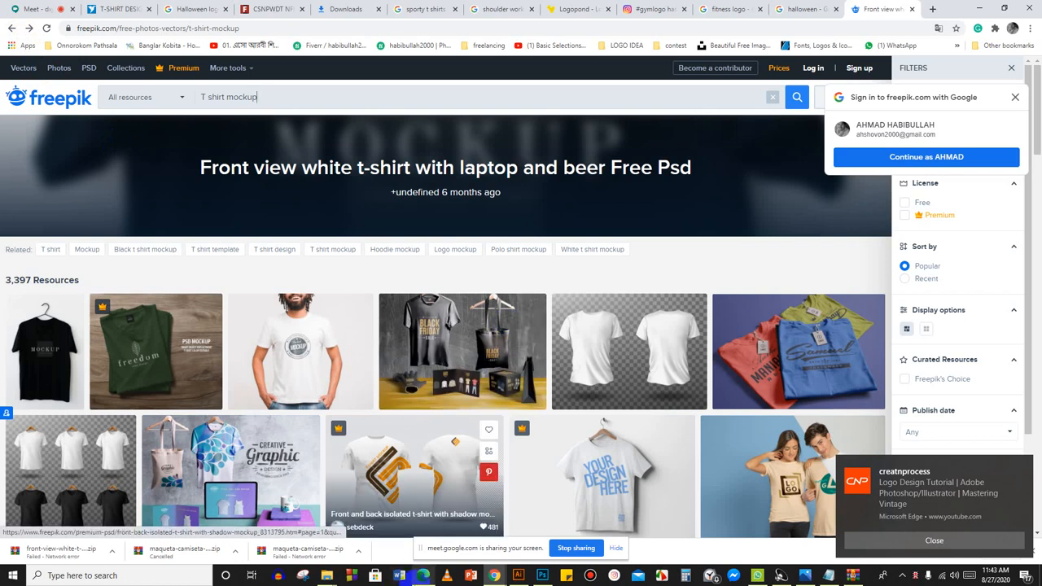
{"action": "left_click", "coordinate": [437, 345]}
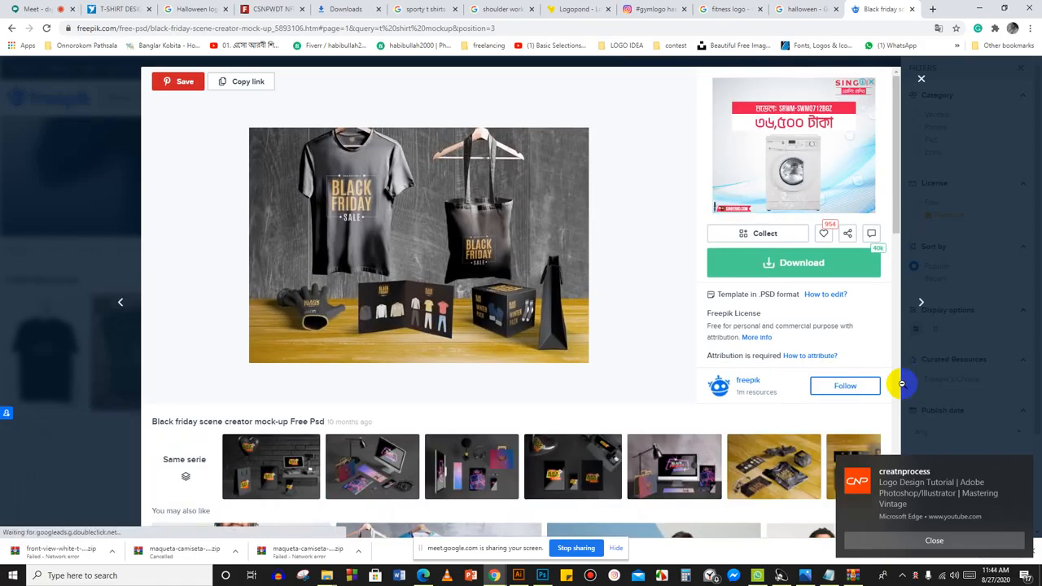
{"action": "left_click", "coordinate": [769, 276]}
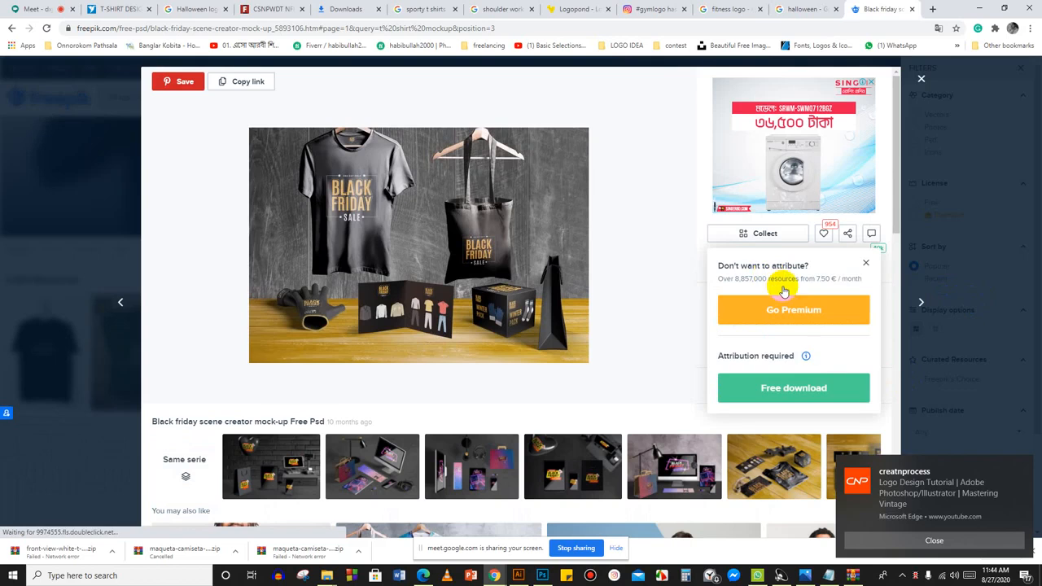
{"action": "left_click", "coordinate": [813, 382]}
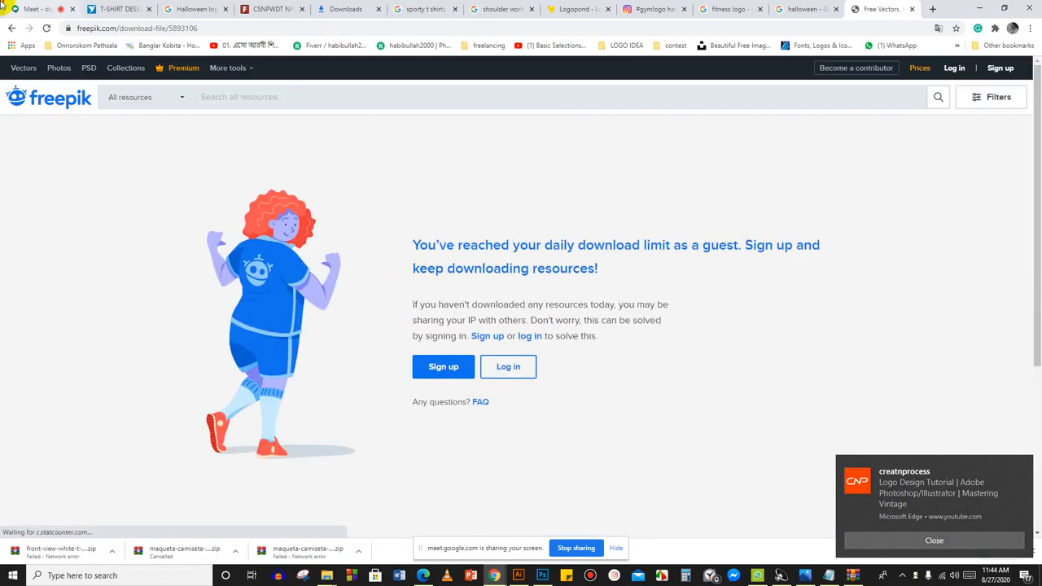
Check the Google Meet call and its chat, and return to the Freepik download page.
{"action": "left_click", "coordinate": [37, 9]}
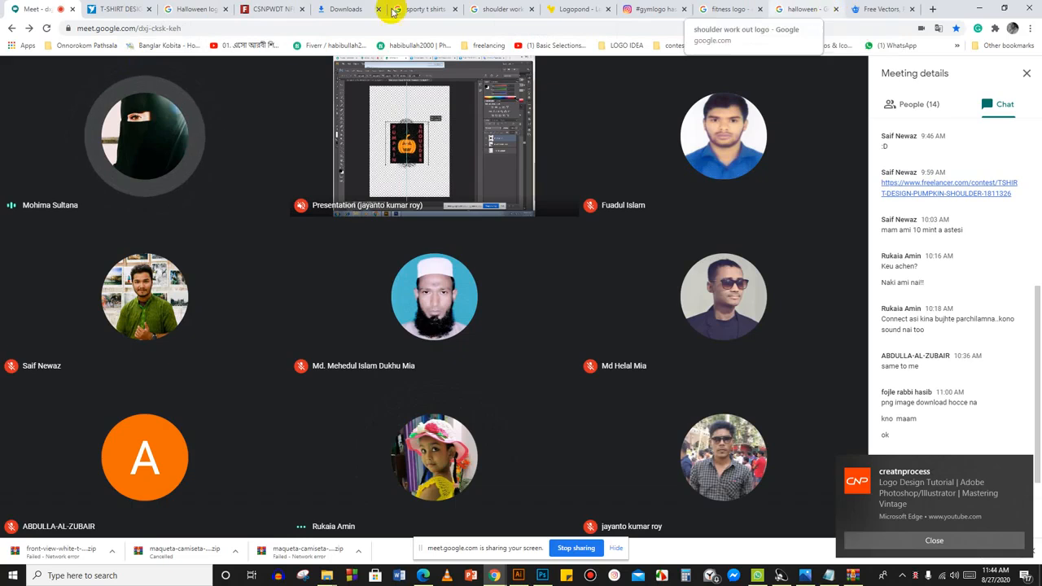
{"action": "left_click", "coordinate": [835, 7]}
{"action": "left_click", "coordinate": [864, 8]}
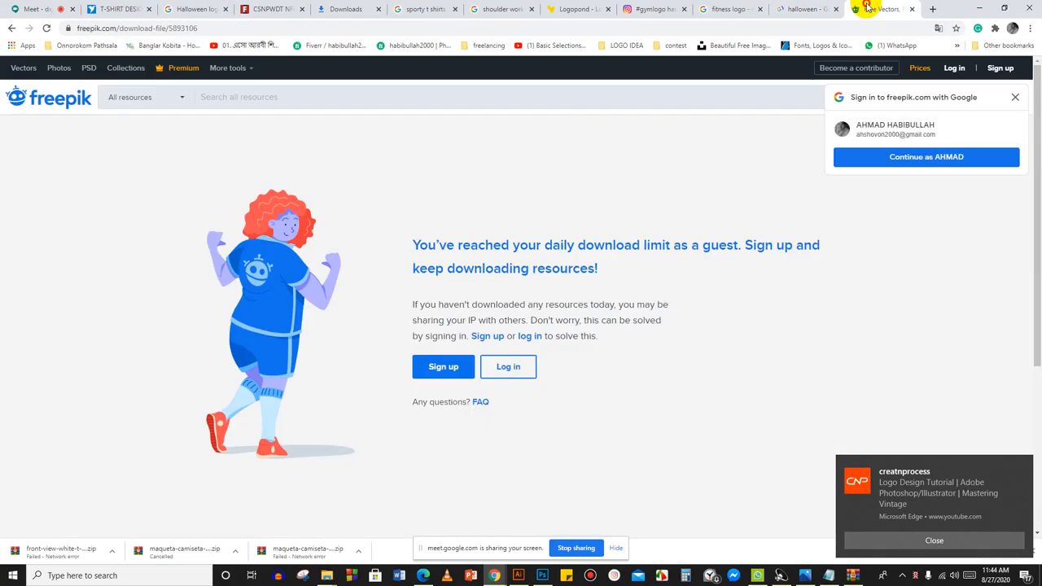
Switch to the Halloween image search results and open the system's notification list.
{"action": "left_click", "coordinate": [804, 12]}
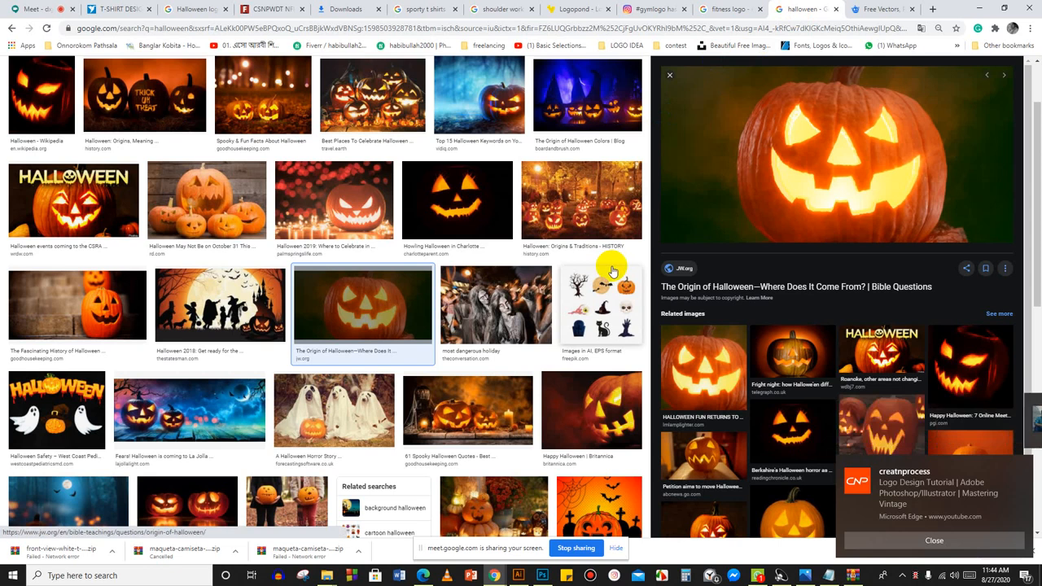
{"action": "left_click", "coordinate": [1023, 576]}
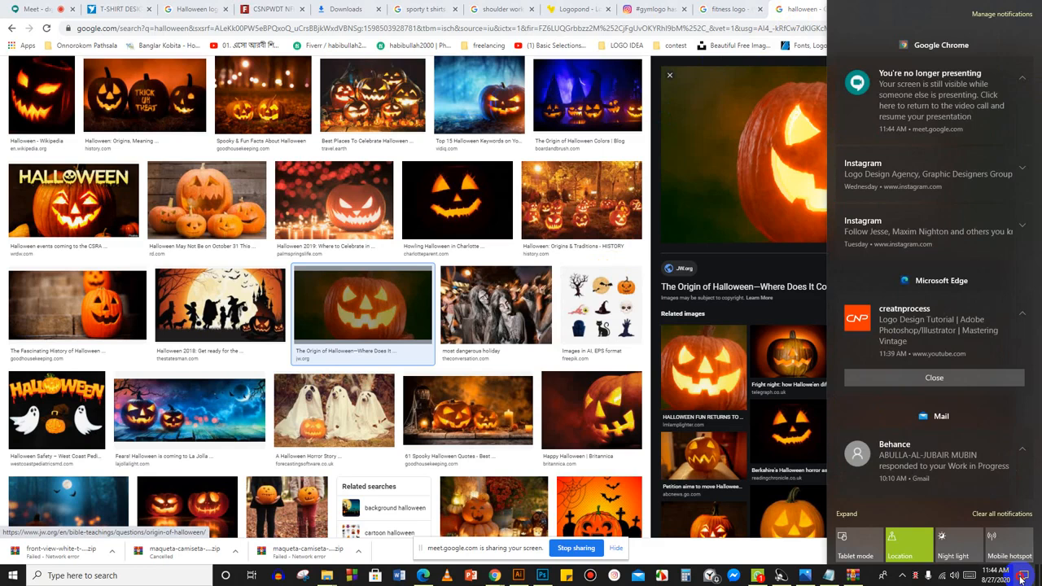
Close the notification list, copy the Pumpkin Shoulder contest page's web address, and post it in the Google Meet call's chat.
{"action": "left_click", "coordinate": [1022, 578]}
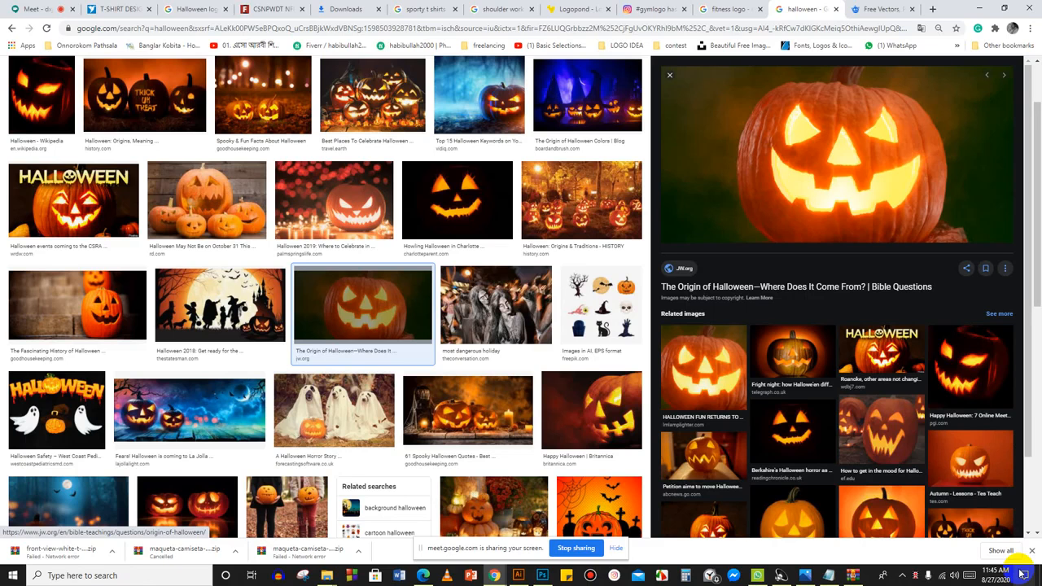
{"action": "left_click", "coordinate": [134, 9]}
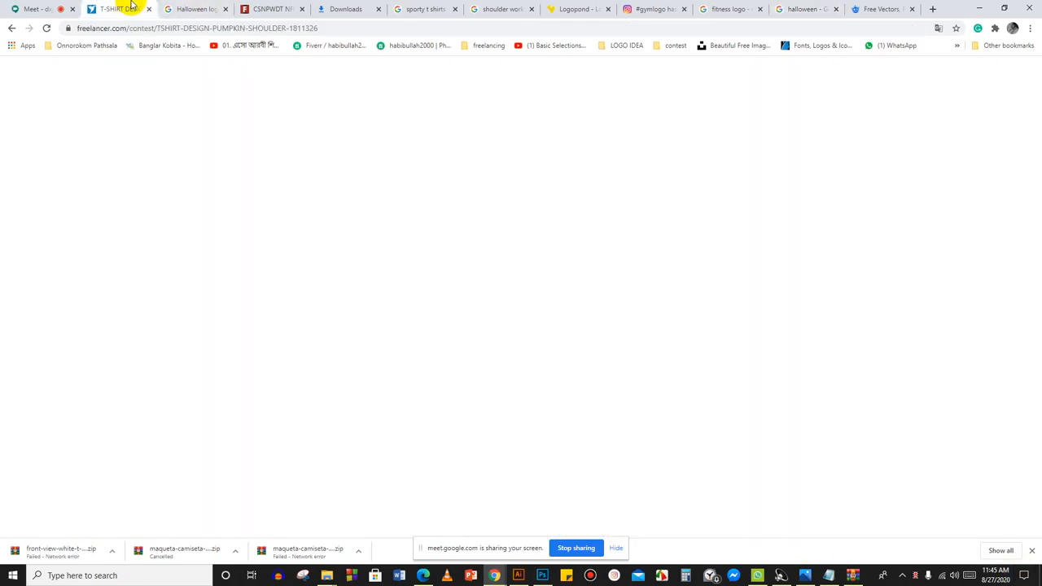
{"action": "left_click", "coordinate": [363, 27]}
{"action": "key", "text": "ctrl+c"}
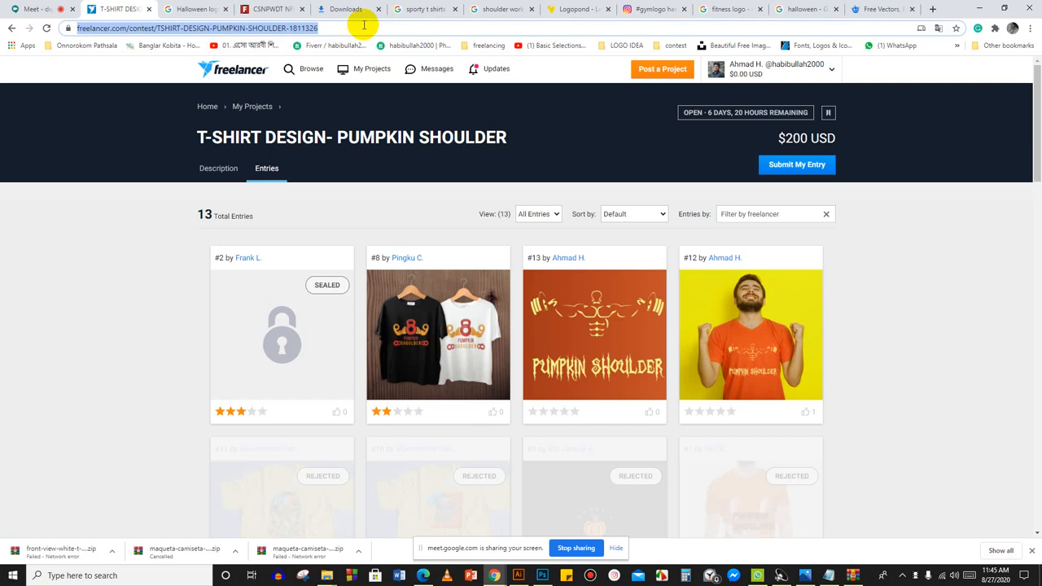
{"action": "left_click", "coordinate": [62, 9]}
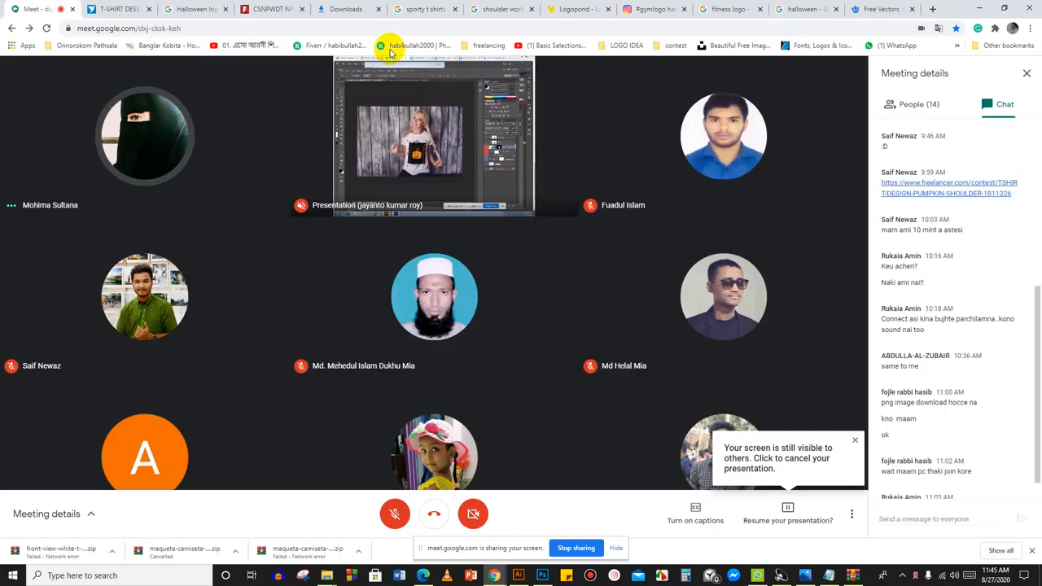
{"action": "left_click", "coordinate": [928, 515]}
{"action": "scroll", "coordinate": [964, 309], "scroll_direction": "down", "scroll_amount": 1}
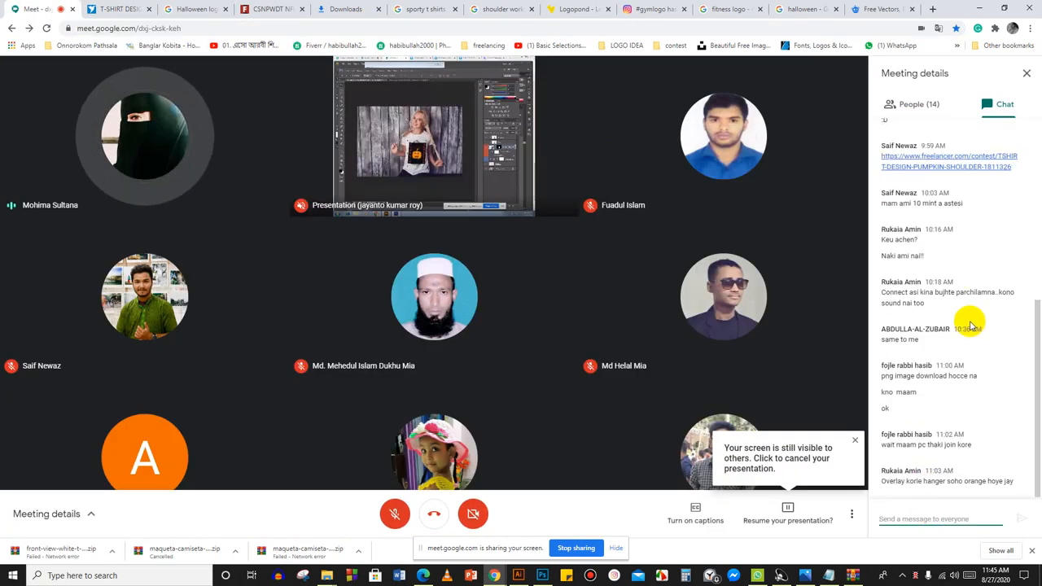
{"action": "key", "text": "ctrl+v"}
{"action": "key", "text": "Return"}
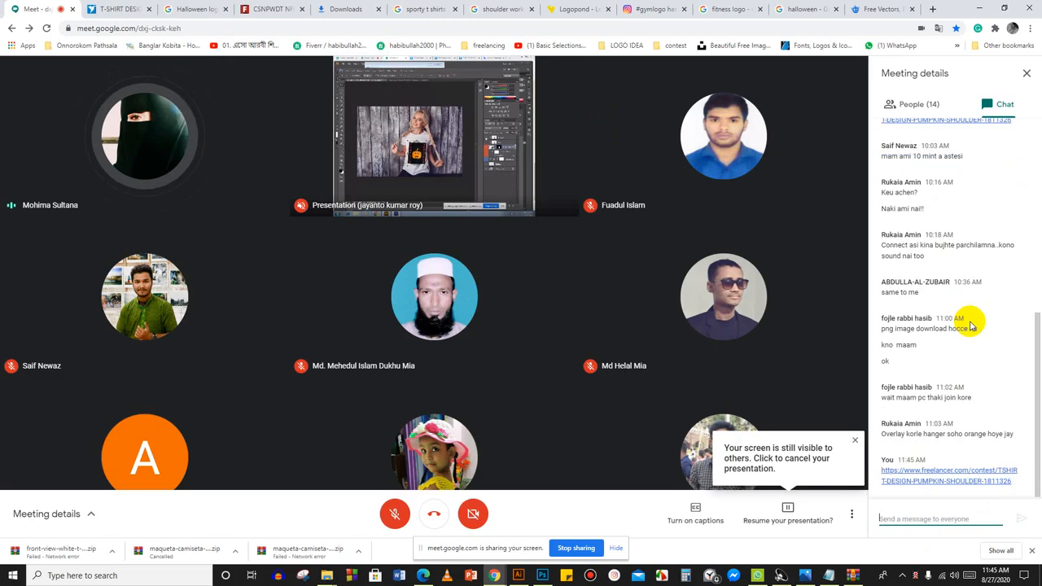
Check the call's participant list, close the meeting details, and view the Pumpkin Shoulder contest entries.
{"action": "left_click", "coordinate": [934, 107]}
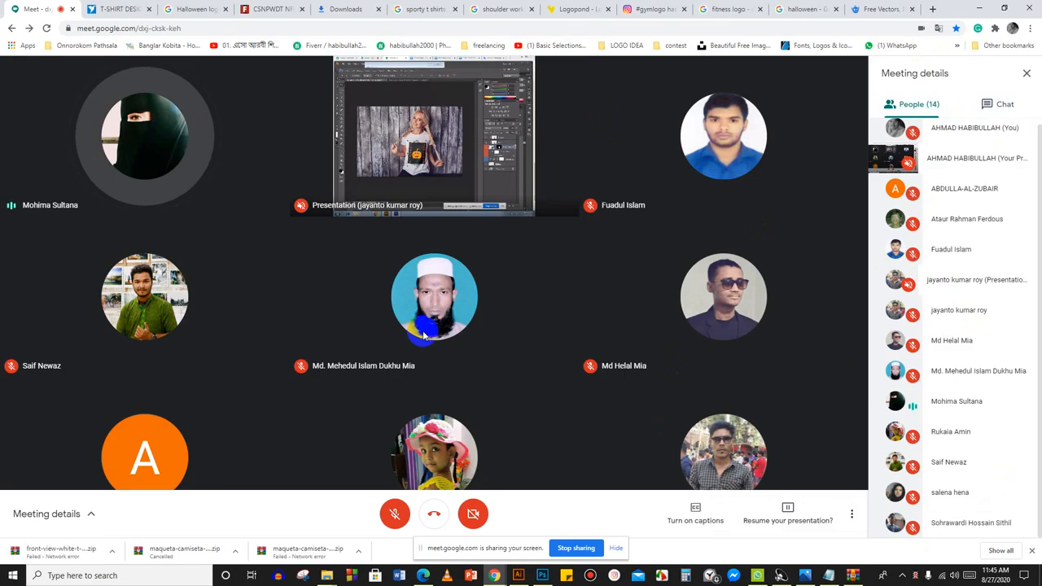
{"action": "left_click", "coordinate": [1026, 72]}
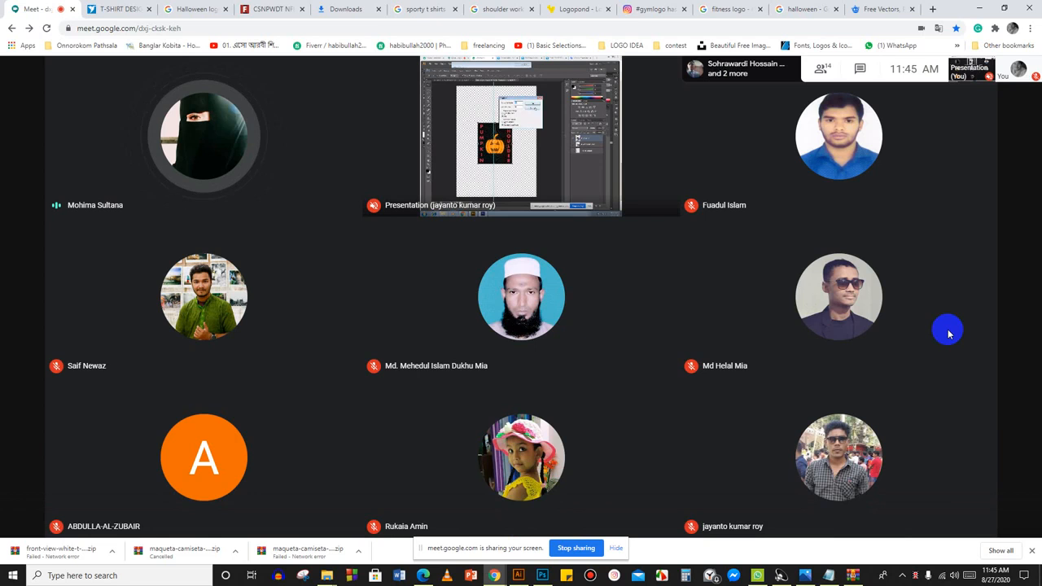
{"action": "left_click", "coordinate": [91, 8]}
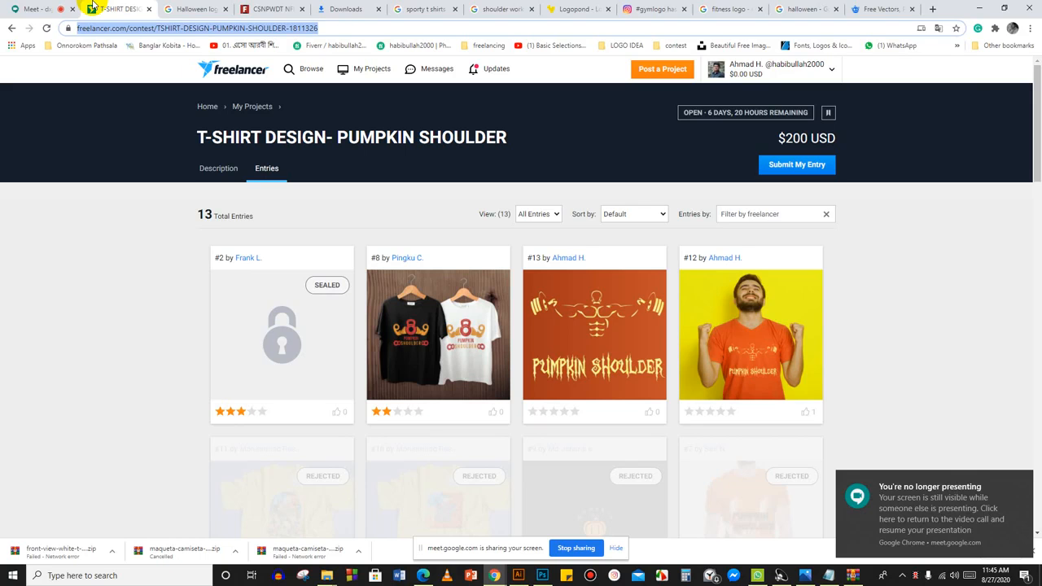
{"action": "left_click", "coordinate": [32, 8]}
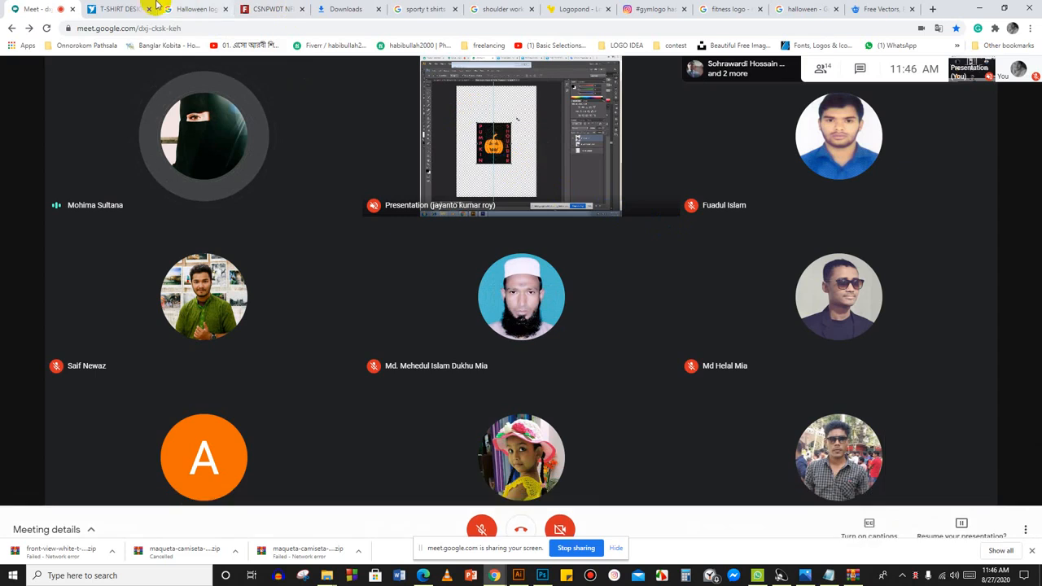
{"action": "left_click", "coordinate": [130, 8]}
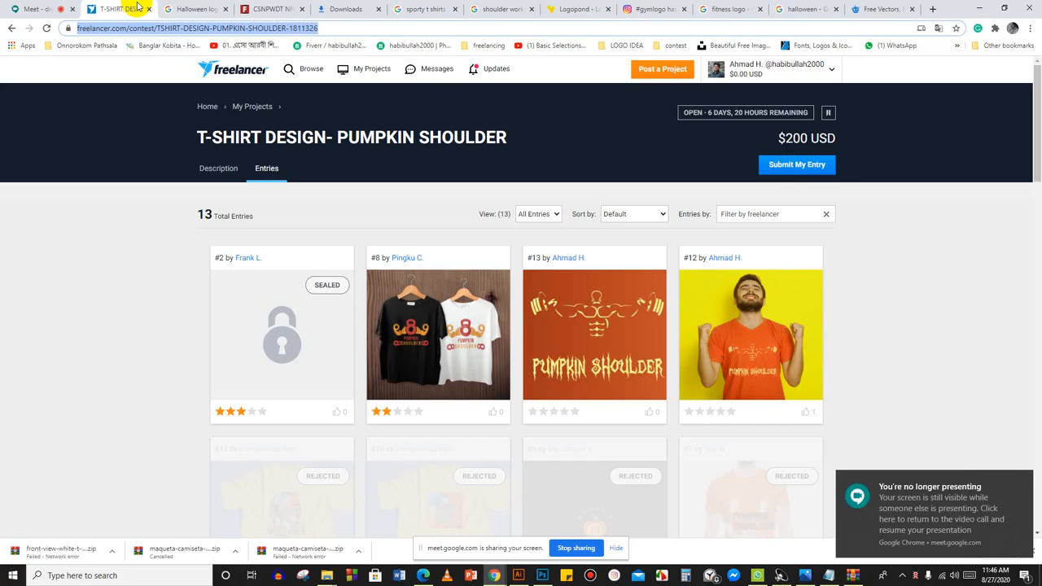
Return to the Google Meet call and stop sharing the screen.
{"action": "left_click", "coordinate": [23, 9]}
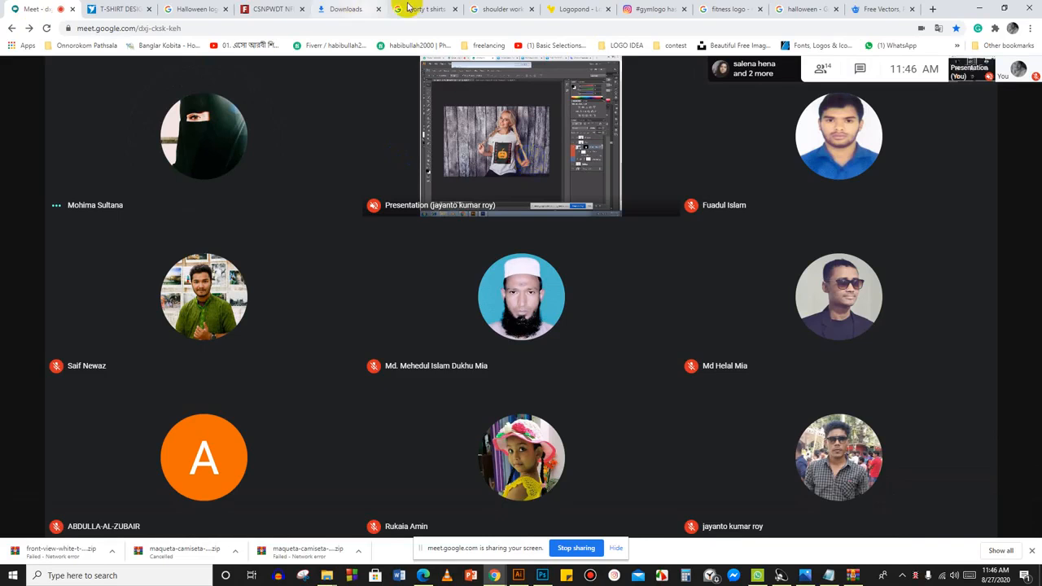
{"action": "left_click", "coordinate": [568, 548]}
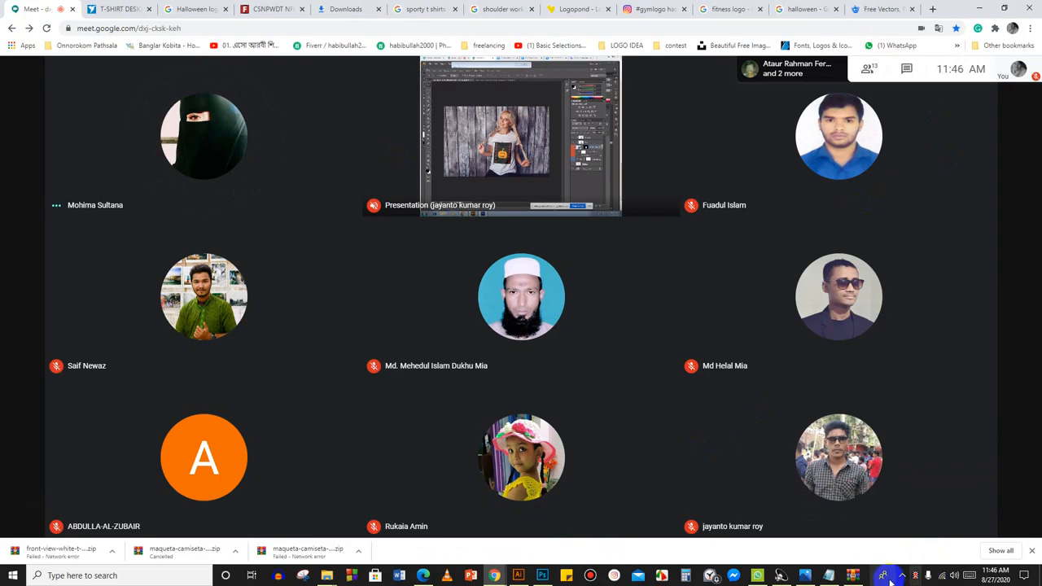